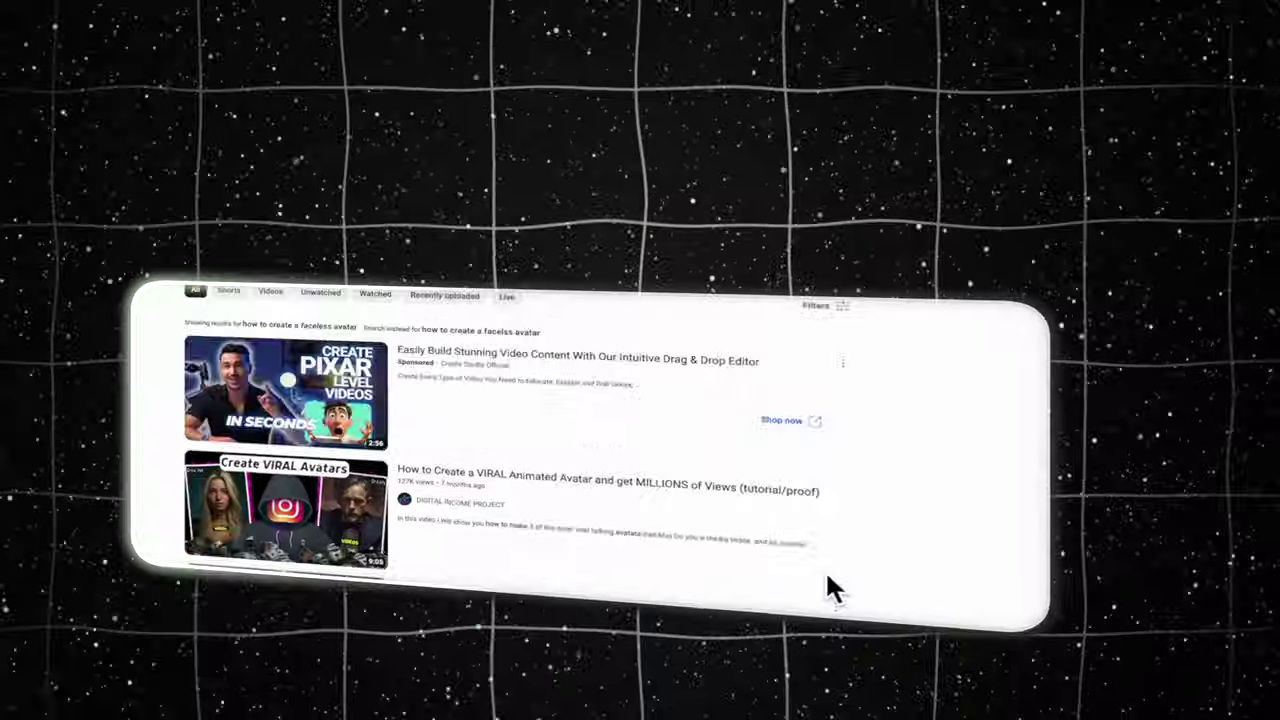
# Read through the editing guide, then bring up the Digital Income Project Intro-copy project in CapCut.
pyautogui.scroll(-15, 832, 590)
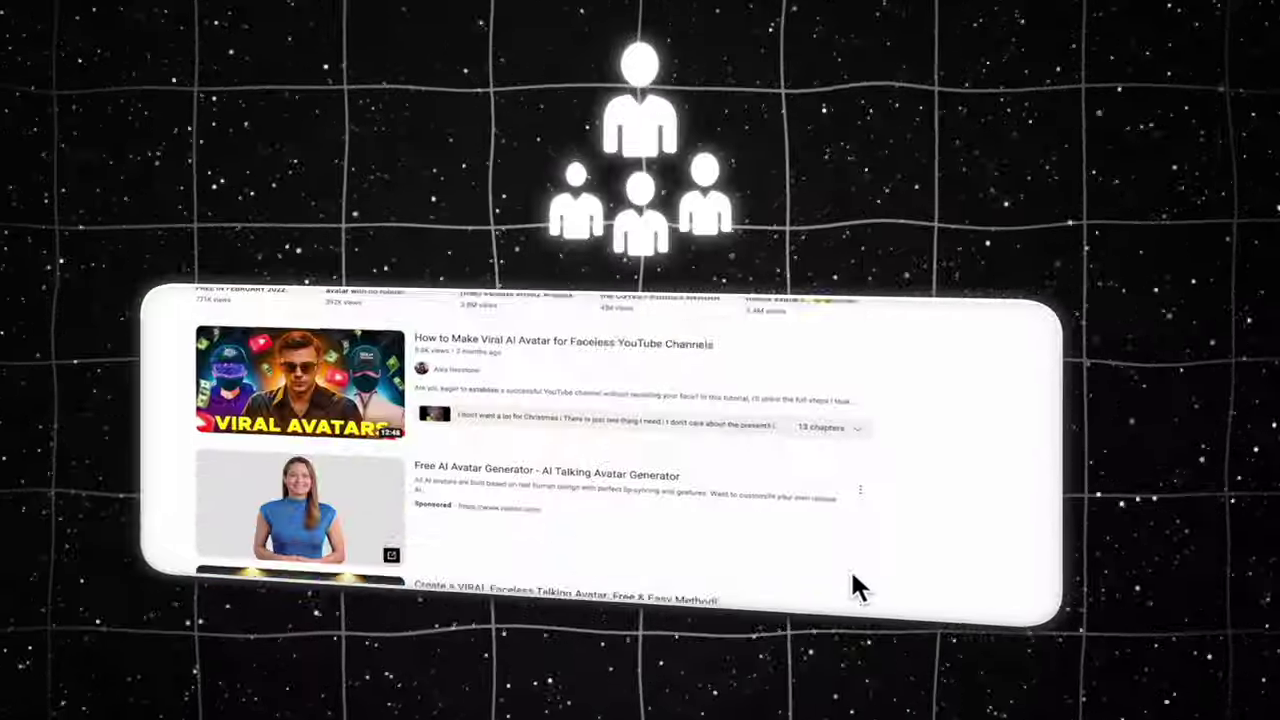
pyautogui.scroll(-15, 910, 577)
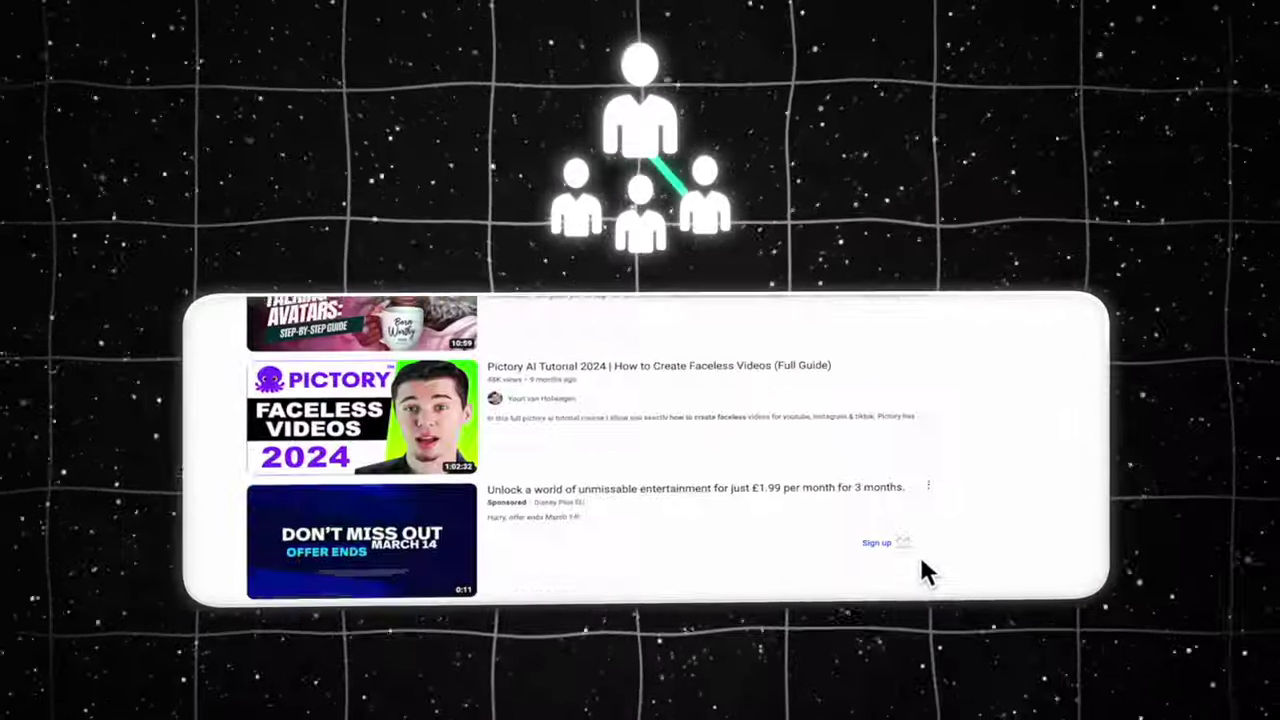
pyautogui.scroll(-10, 975, 545)
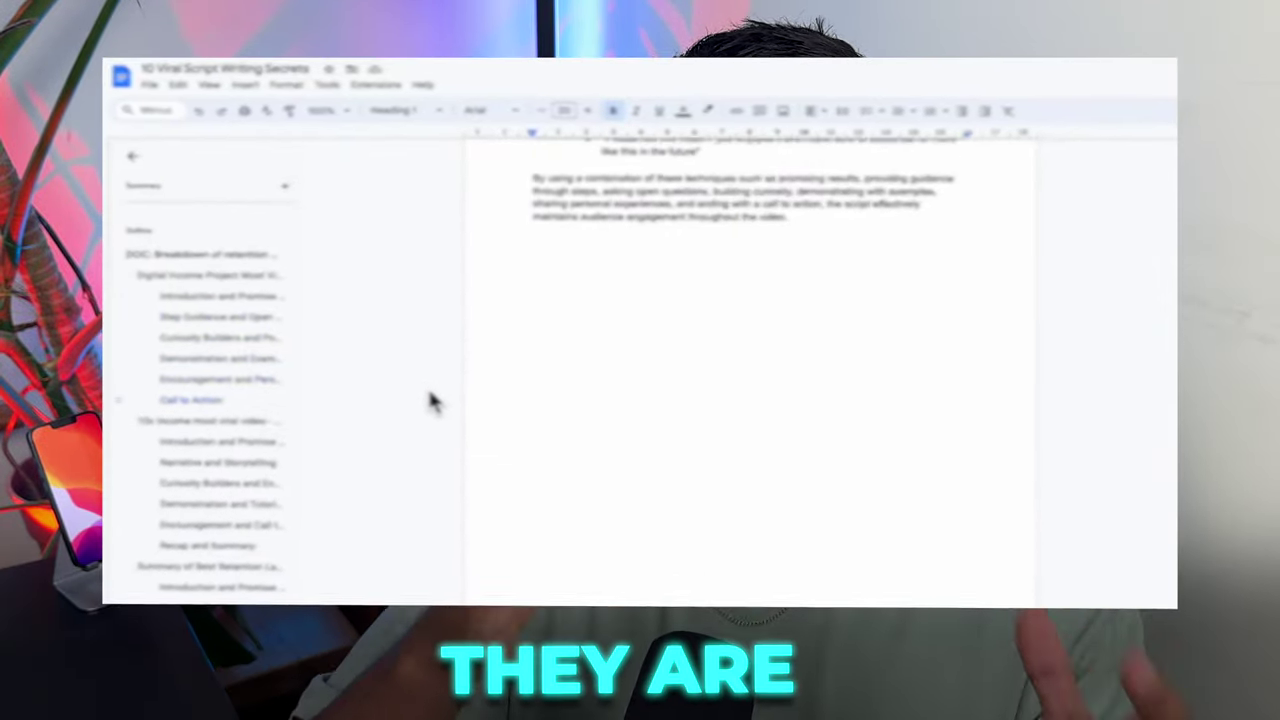
pyautogui.scroll(-5, 432, 400)
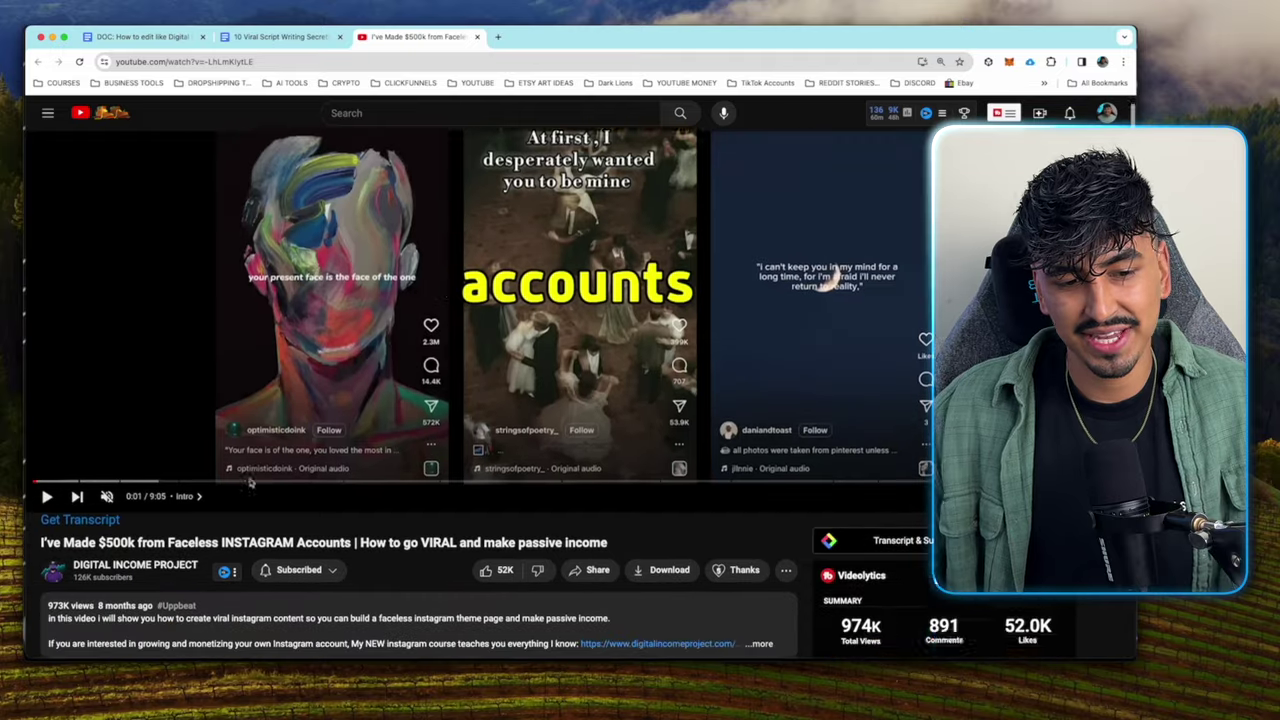
pyautogui.scroll(-2, 103, 533)
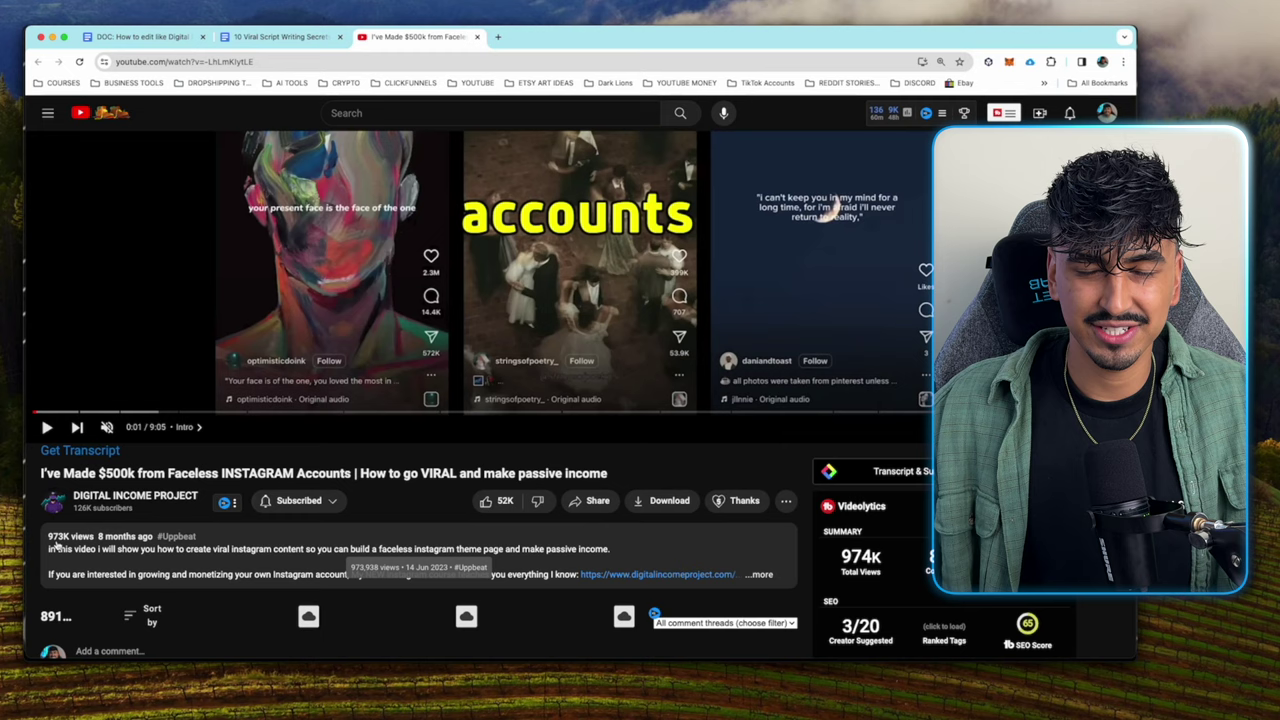
pyautogui.scroll(3, 310, 537)
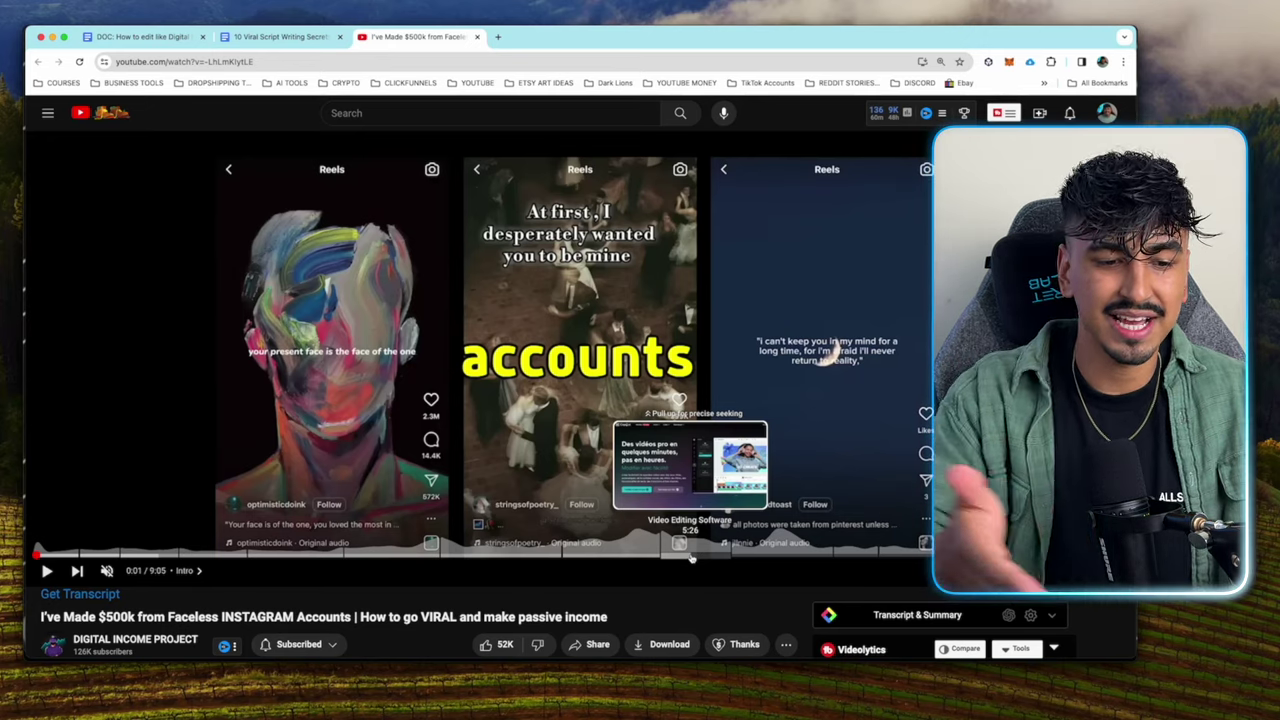
pyautogui.scroll(-1, 686, 402)
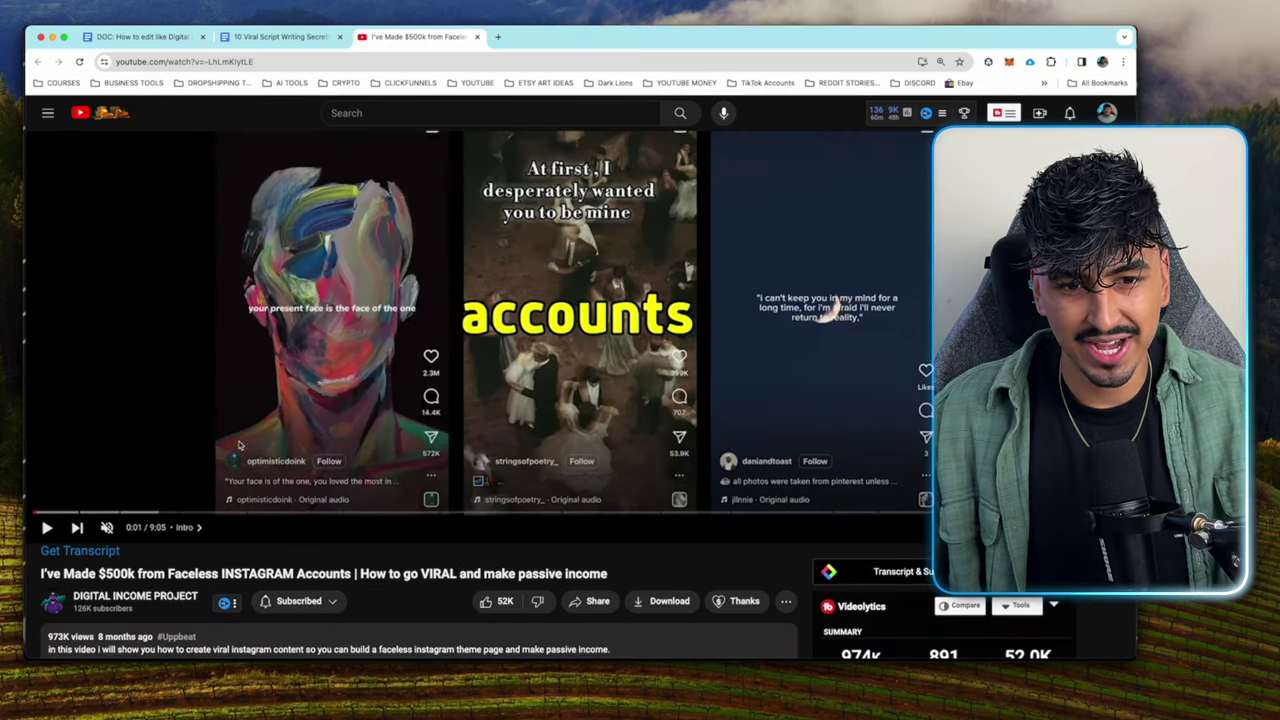
pyautogui.scroll(1, 230, 400)
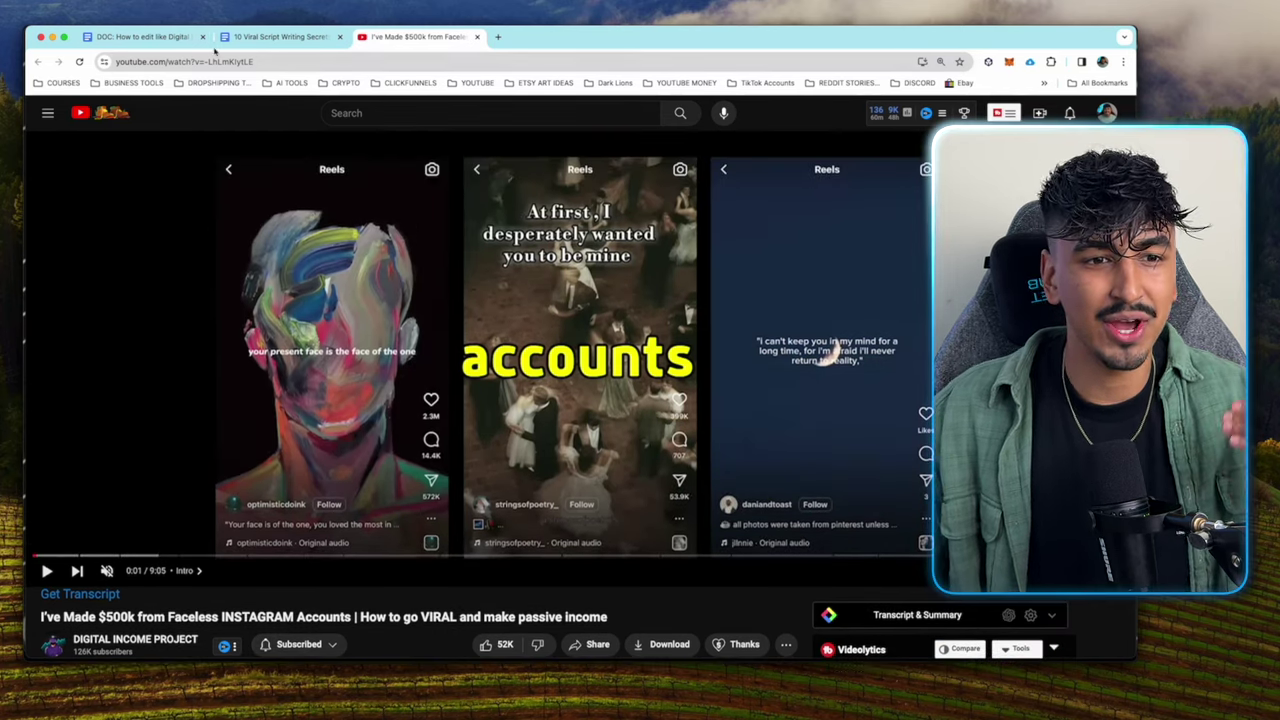
pyautogui.click(145, 37)
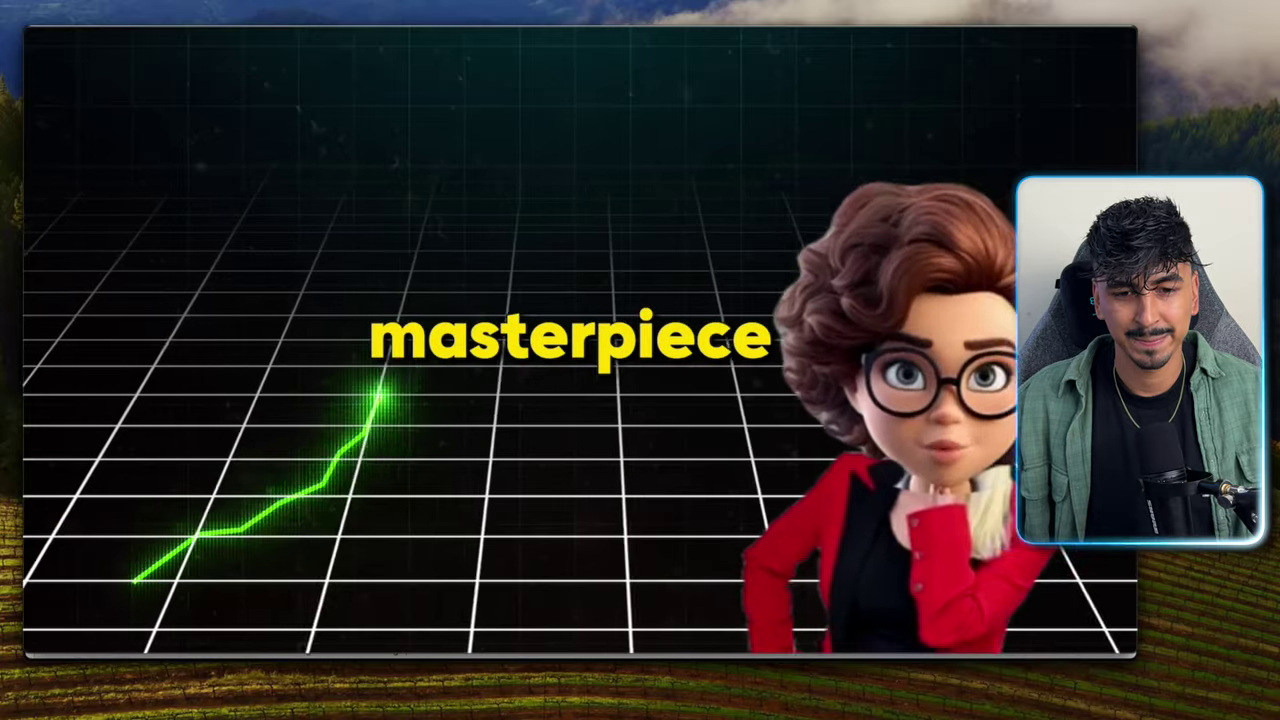
pyautogui.moveTo(932, 577)
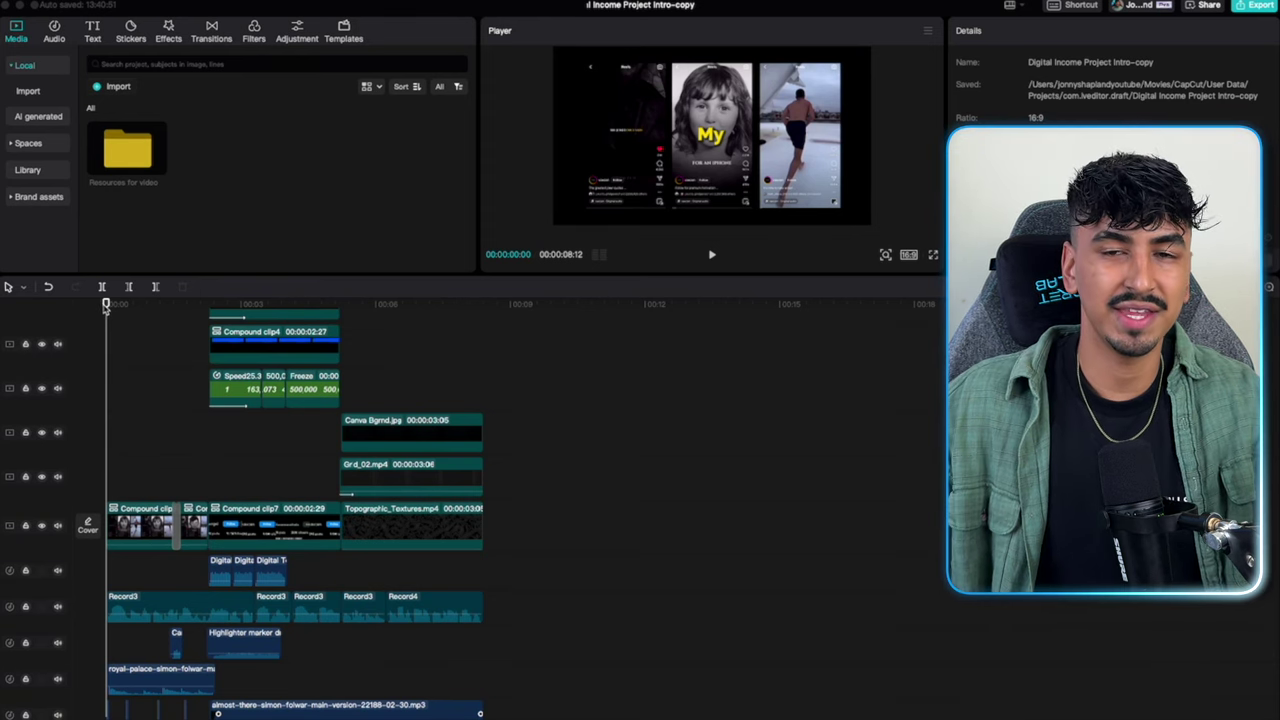
# Scrub into the intro's opening frames and inspect Compound clip7 on the main track.
pyautogui.moveTo(107, 308); pyautogui.dragTo(225, 317)
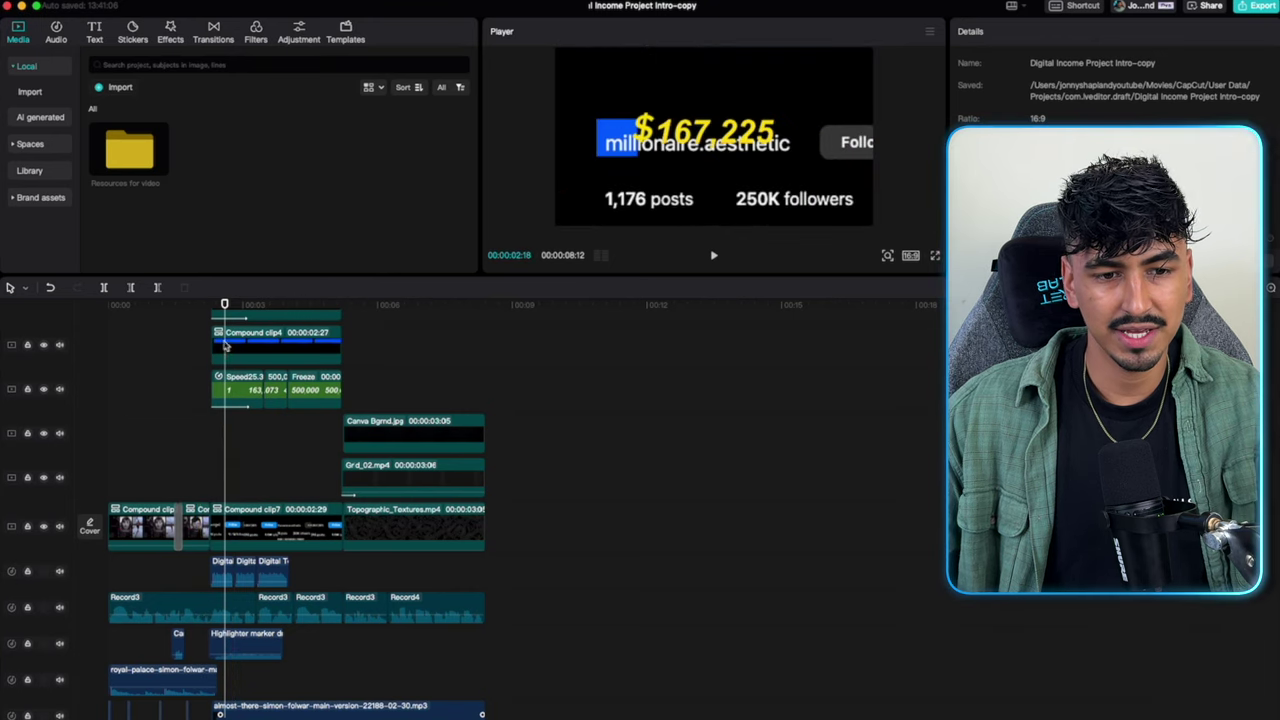
pyautogui.scroll(1, 230, 350)
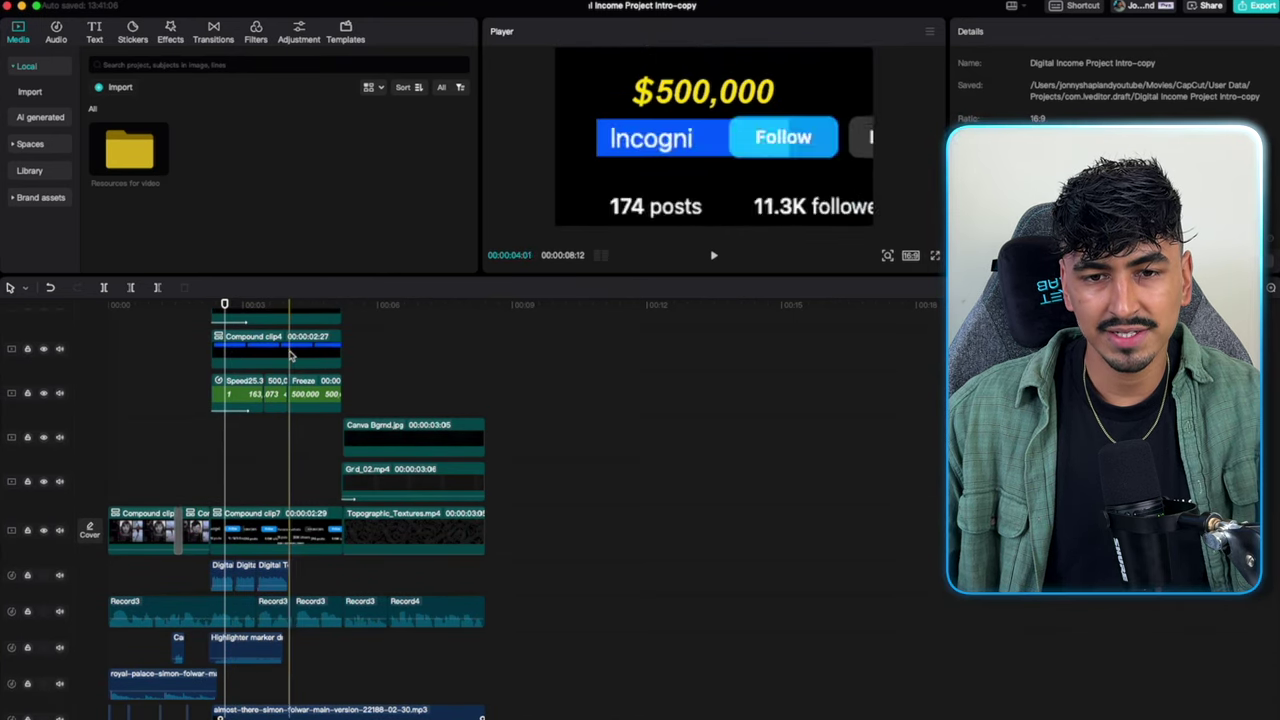
pyautogui.click(240, 532)
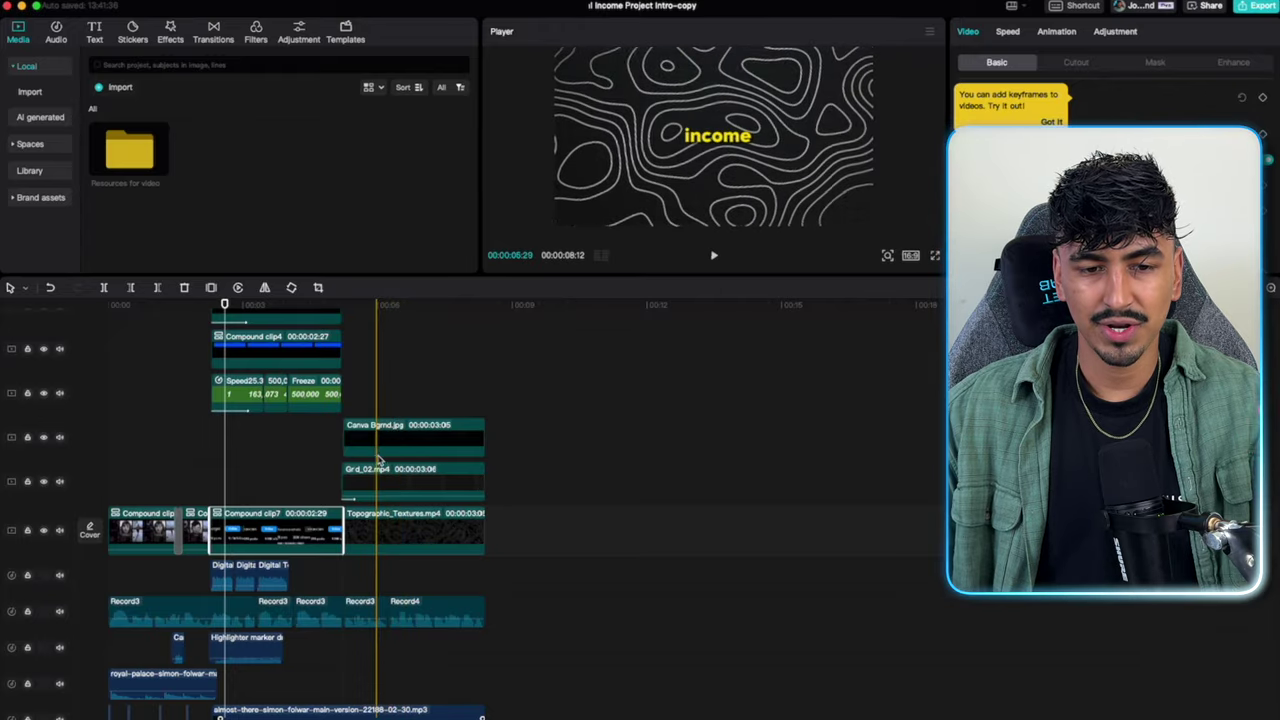
pyautogui.scroll(3, 364, 383)
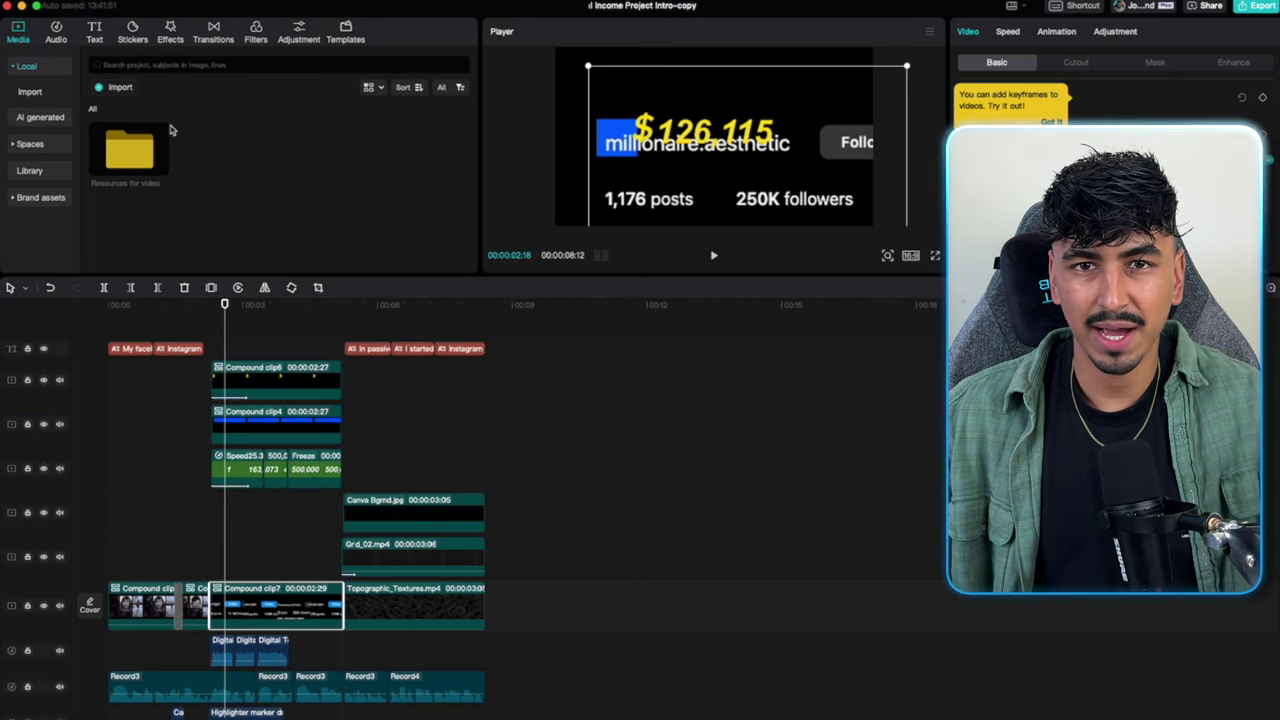
pyautogui.scroll(-6, 154, 608)
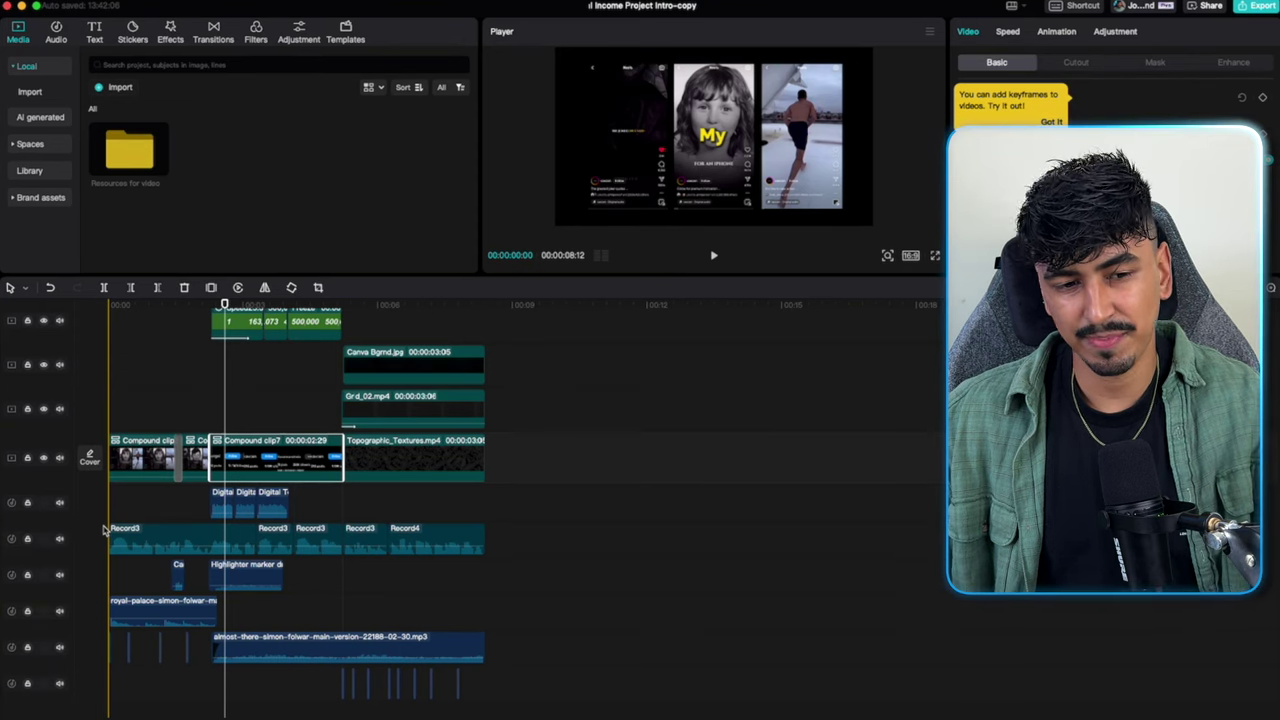
pyautogui.scroll(-1, 186, 540)
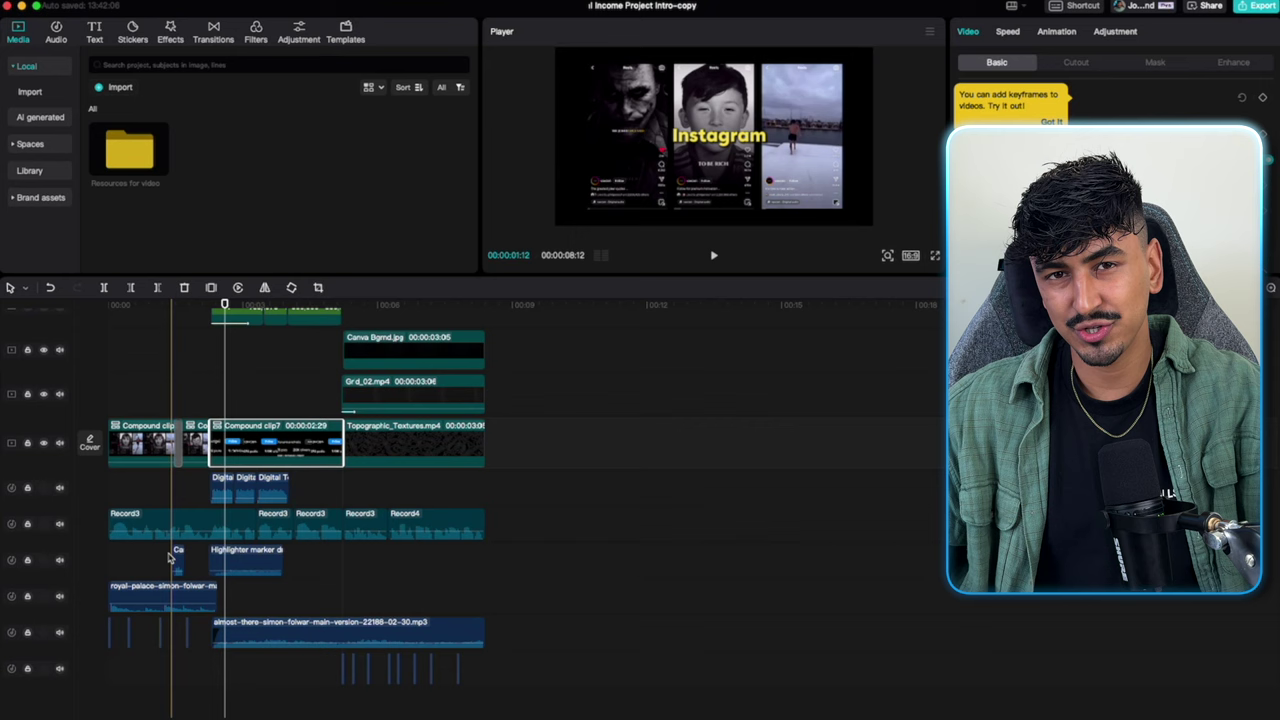
pyautogui.click(96, 572)
# Play the finished intro from the start and preview the Instagram caption and 'building' frames.
pyautogui.press('space')
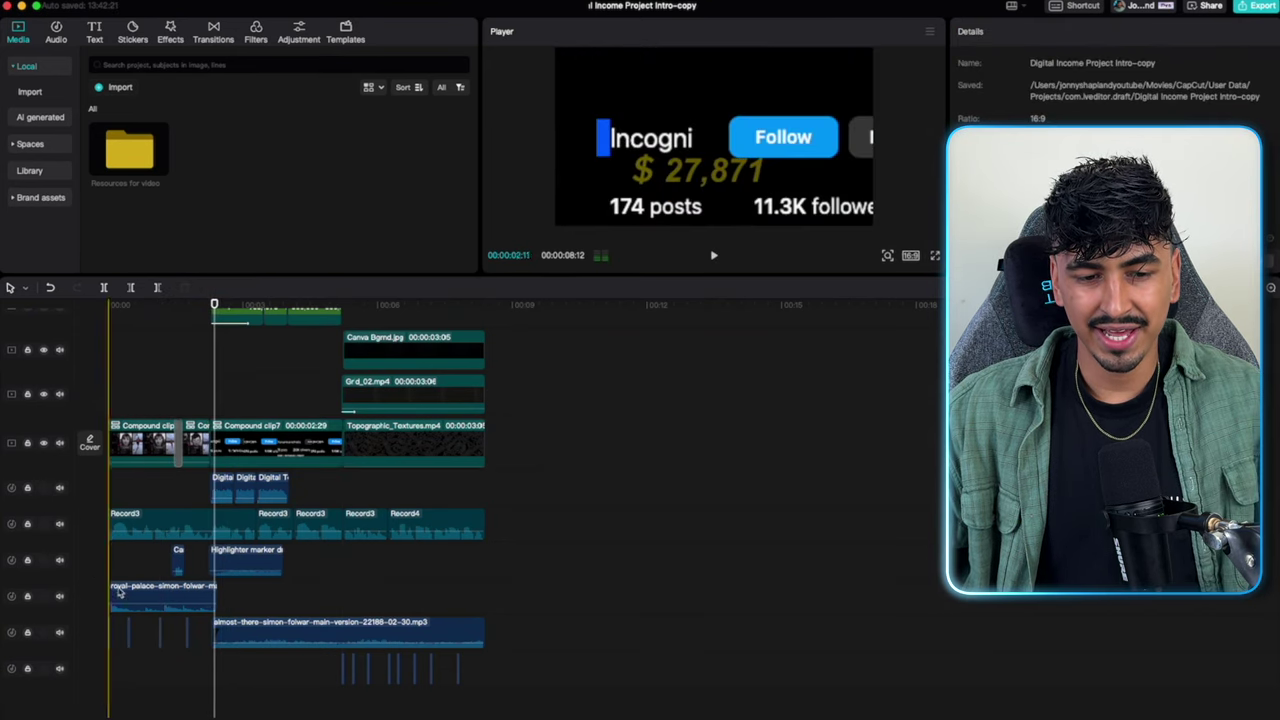
pyautogui.press('space')
pyautogui.press('space')
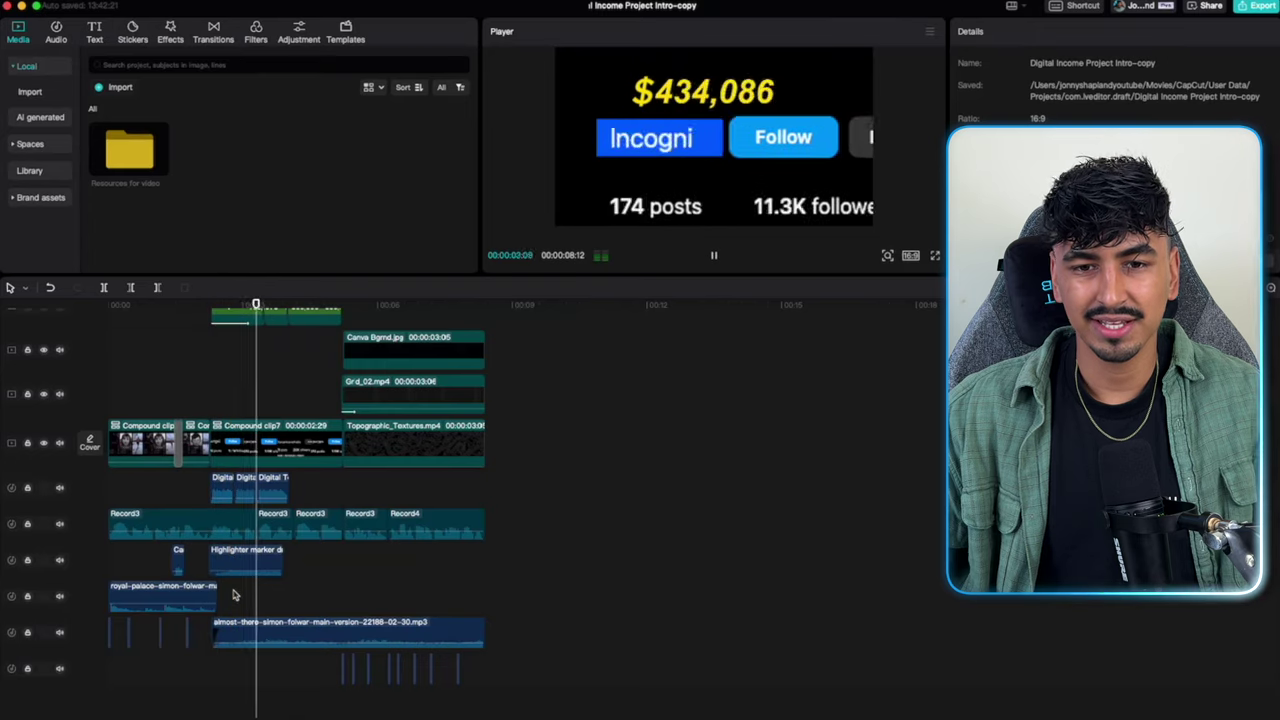
pyautogui.press('space')
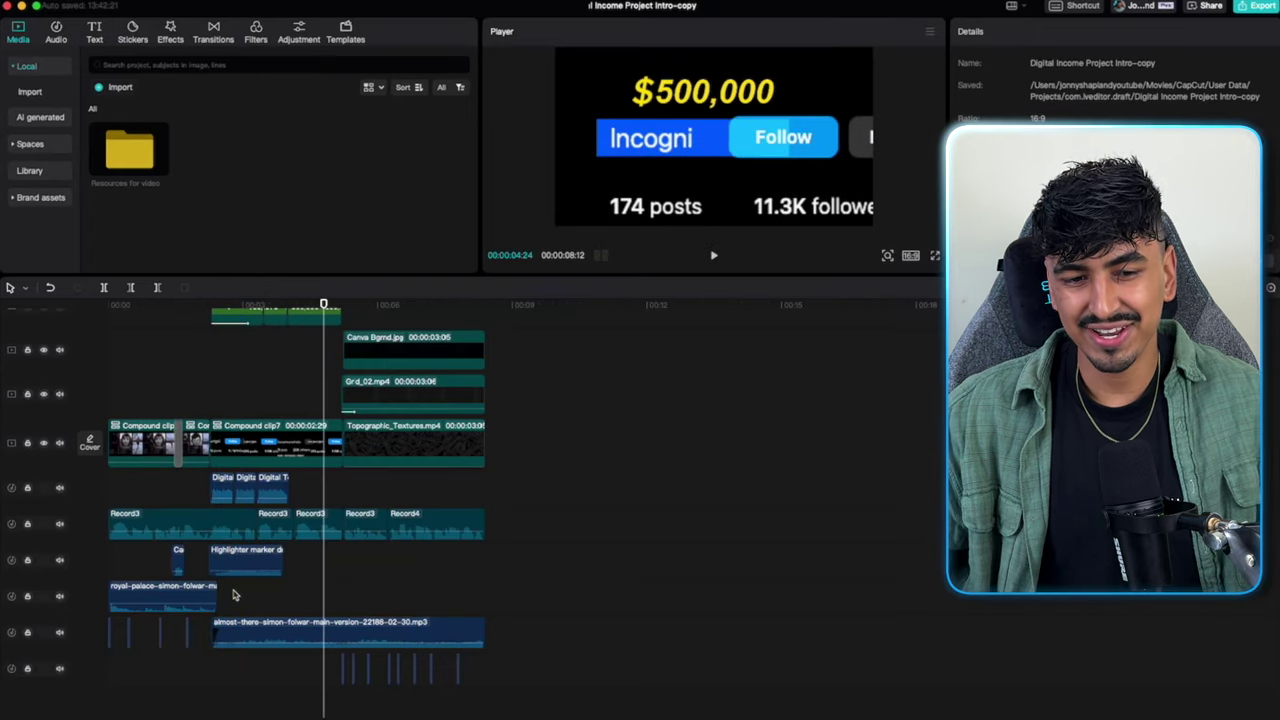
pyautogui.scroll(3, 235, 596)
pyautogui.press('Home')
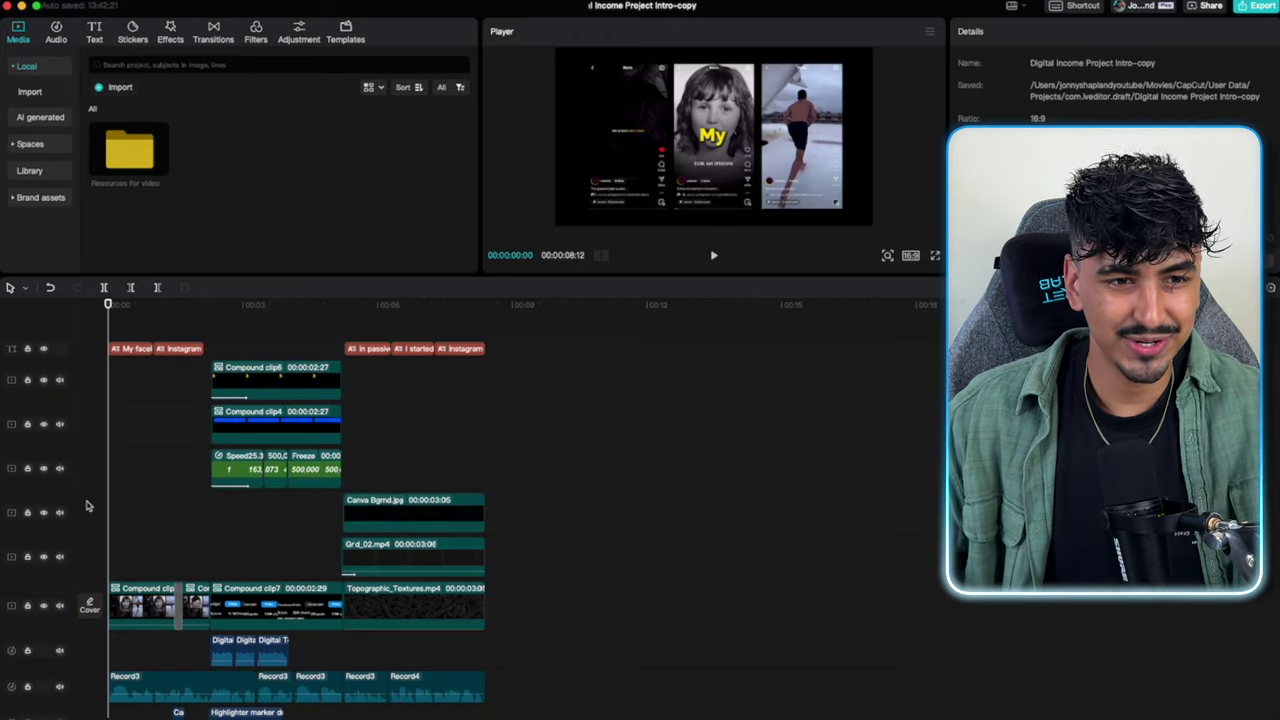
pyautogui.click(452, 510)
pyautogui.scroll(-1, 455, 512)
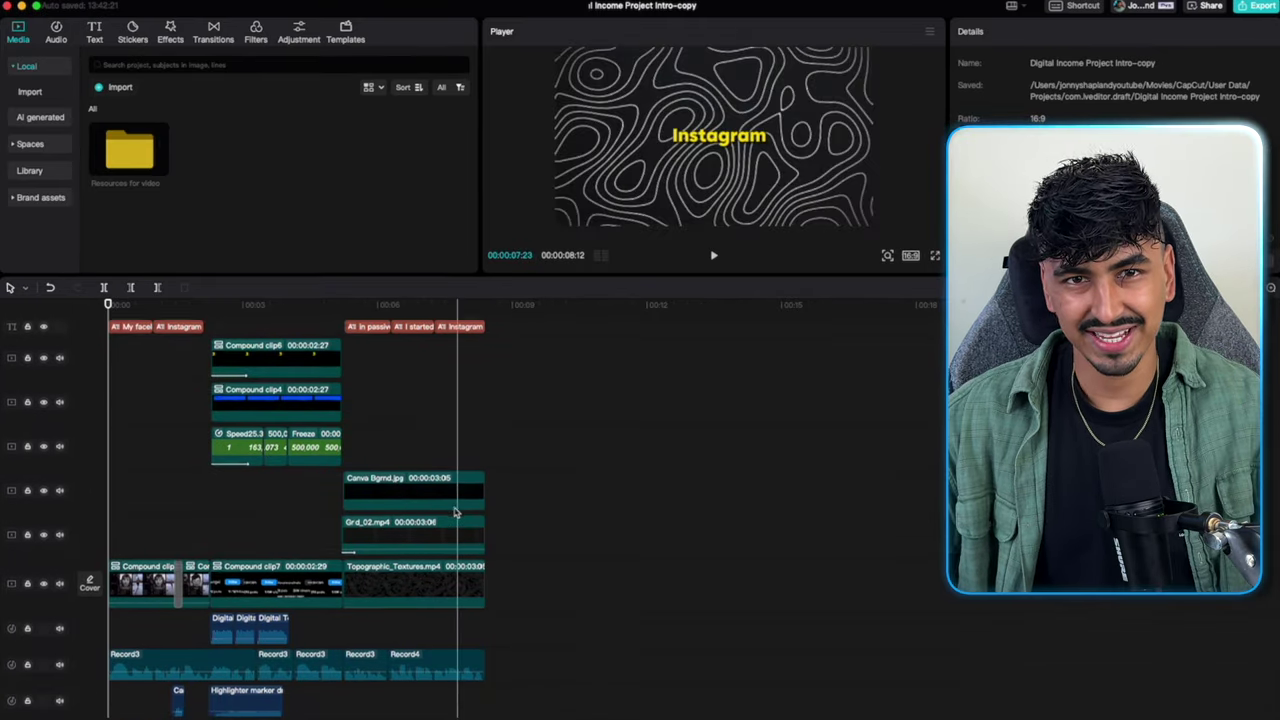
pyautogui.scroll(-1, 454, 512)
pyautogui.click(430, 498)
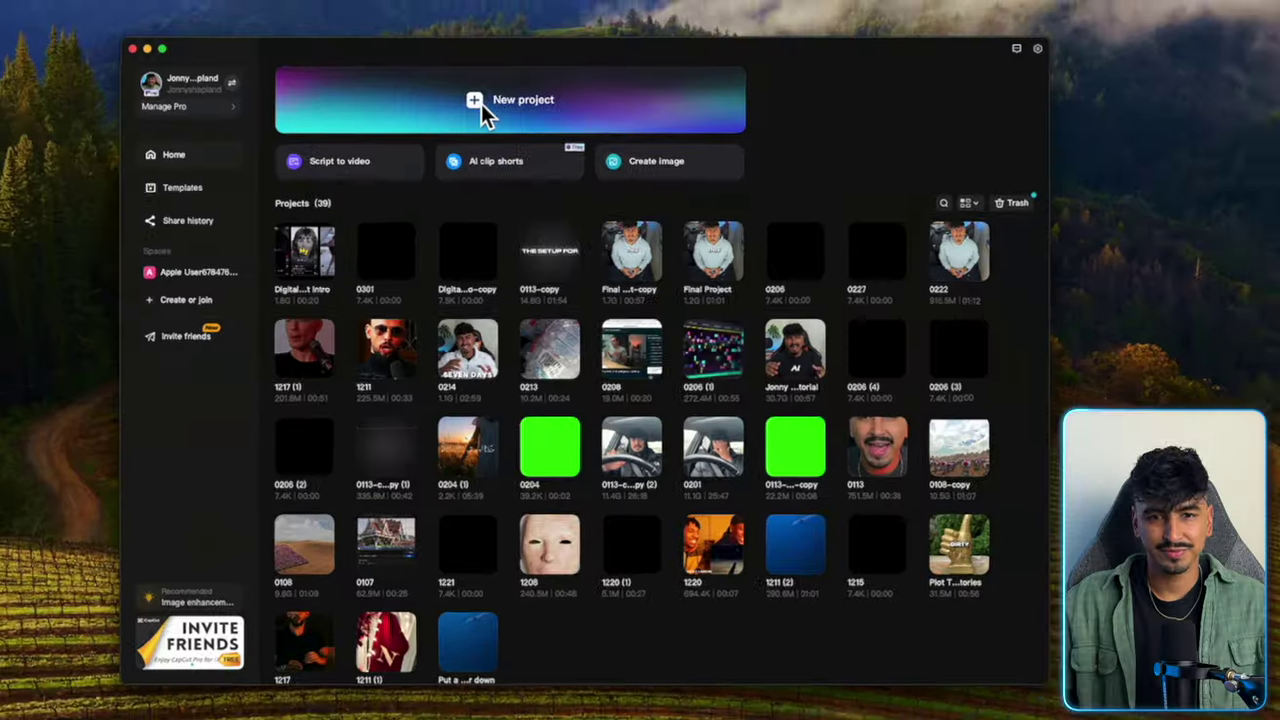
# Start a new project, import the DIP Intro assets folder, and add Voice over for intro.MP3.
pyautogui.click(481, 104)
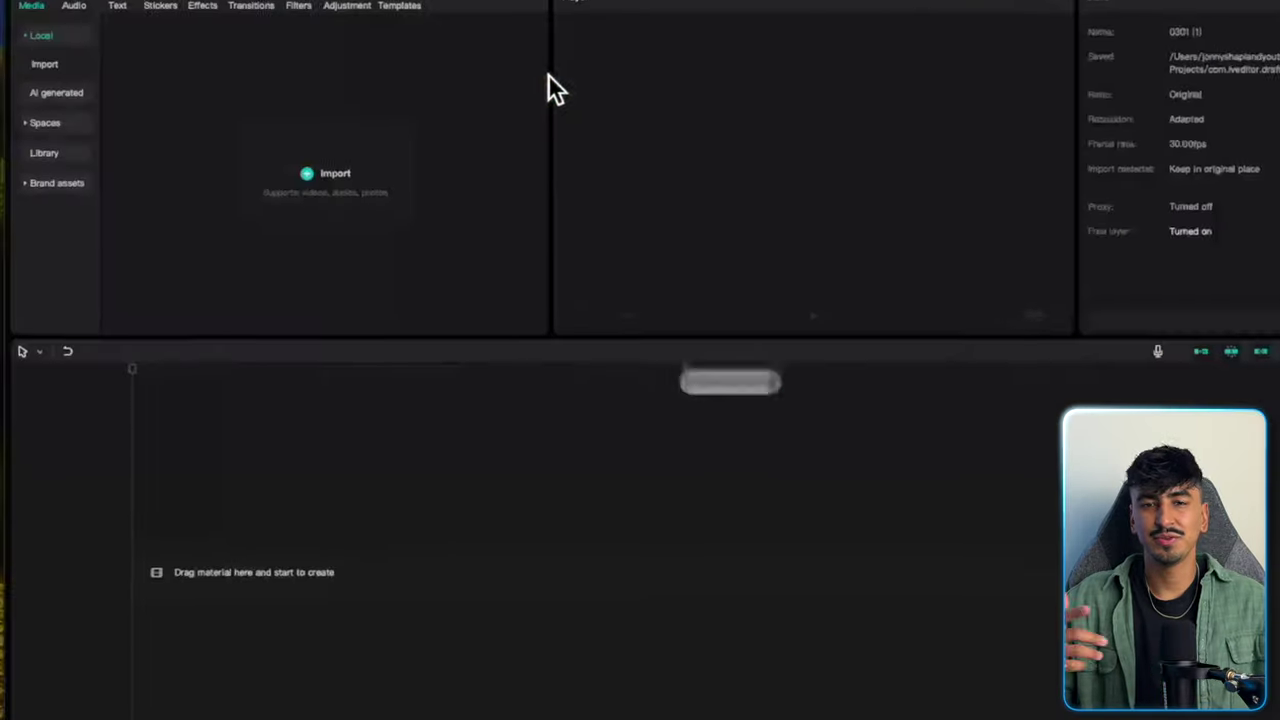
pyautogui.click(365, 173)
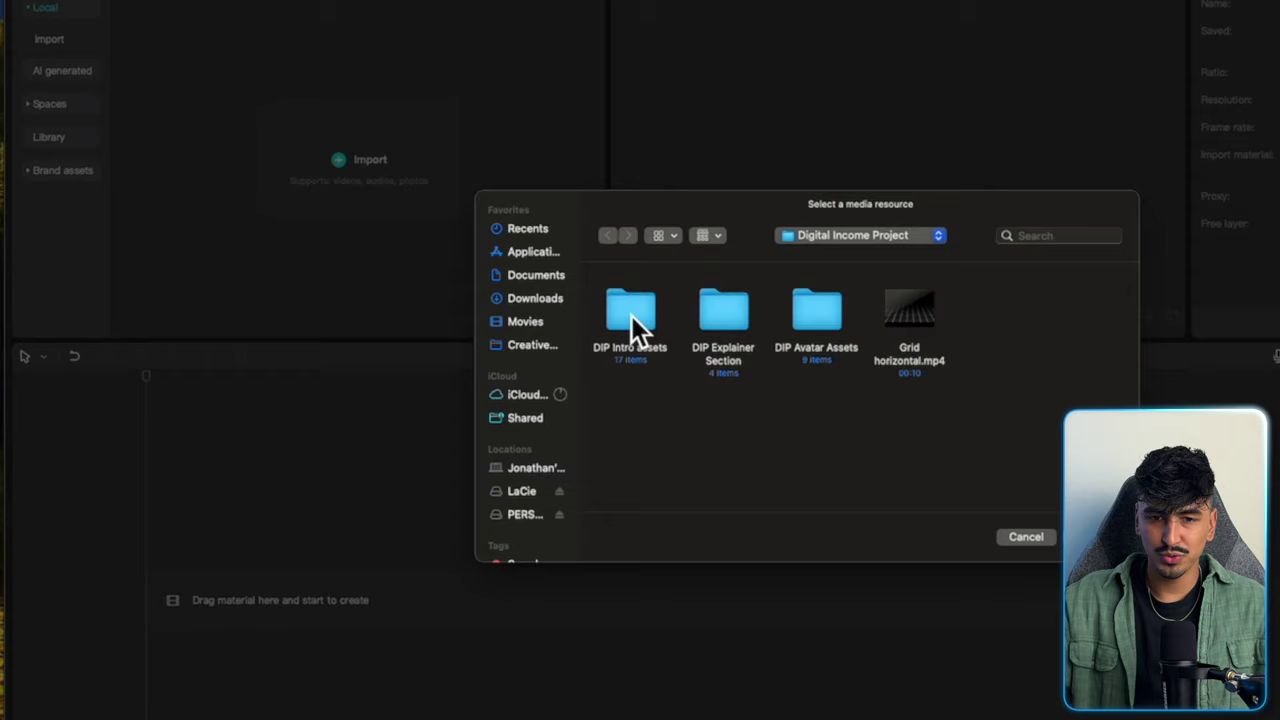
pyautogui.click(631, 318)
pyautogui.press('Return')
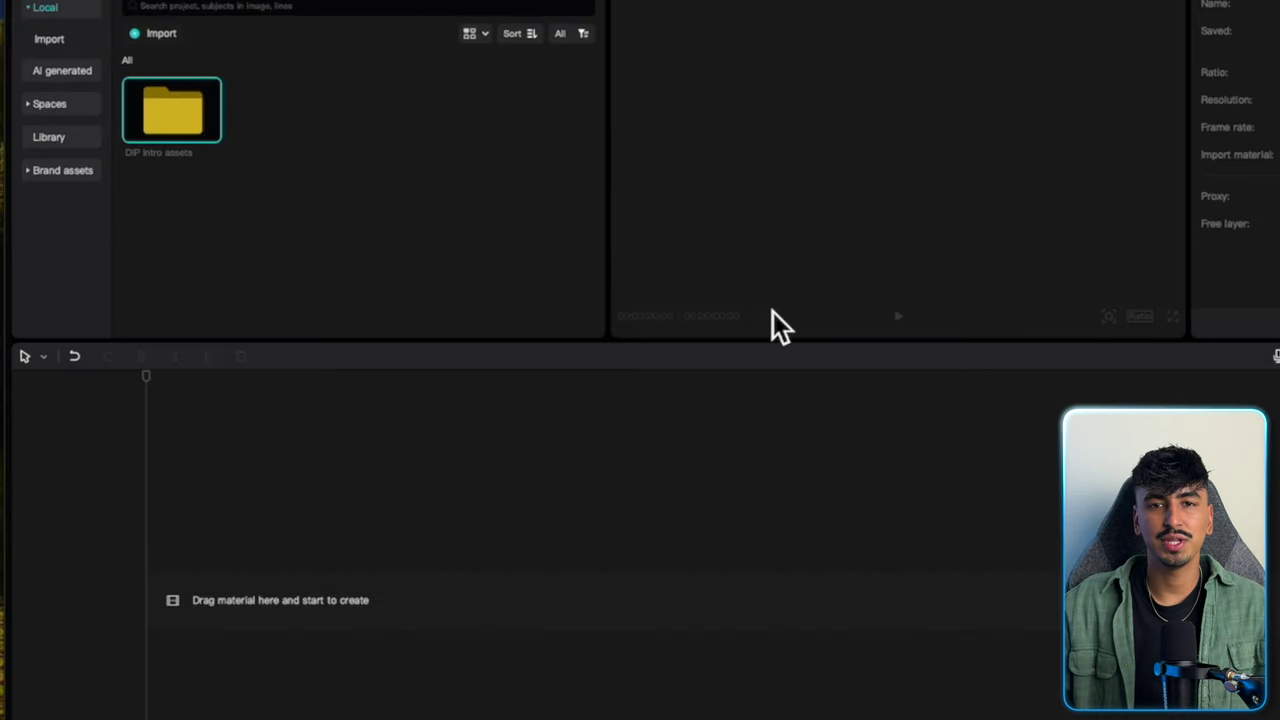
pyautogui.doubleClick(200, 130)
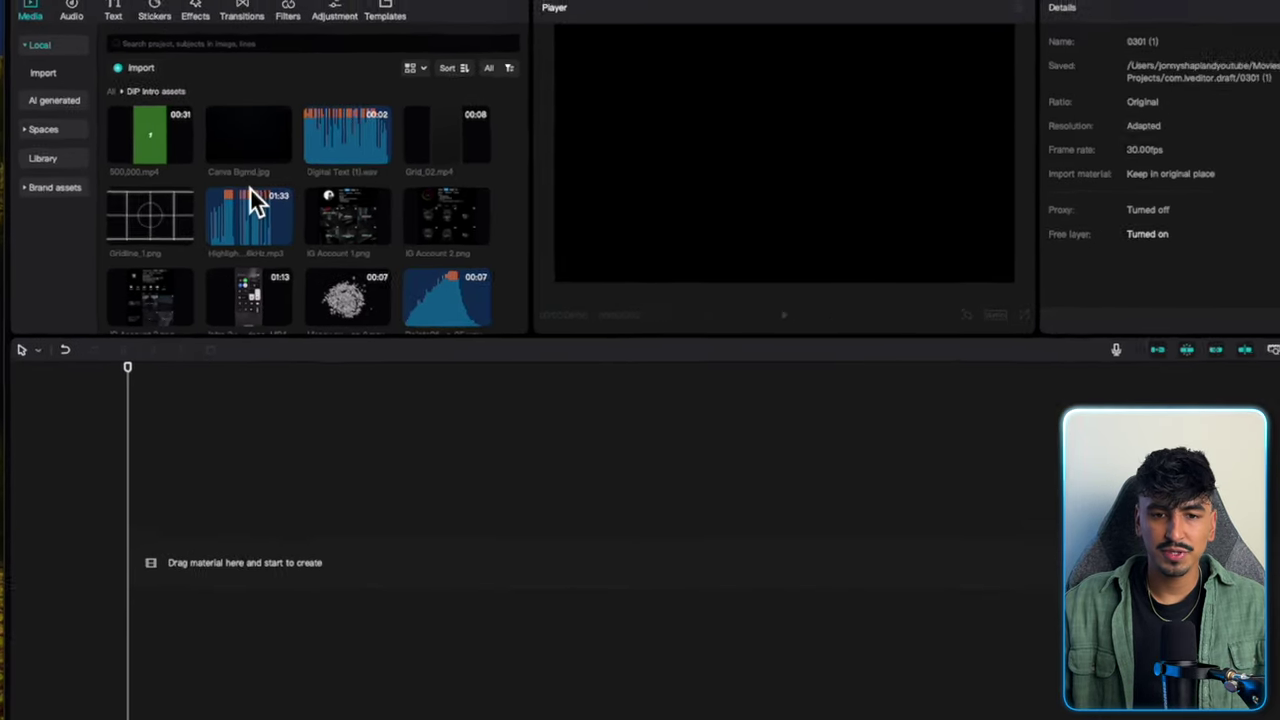
pyautogui.scroll(-3, 230, 250)
pyautogui.click(168, 303)
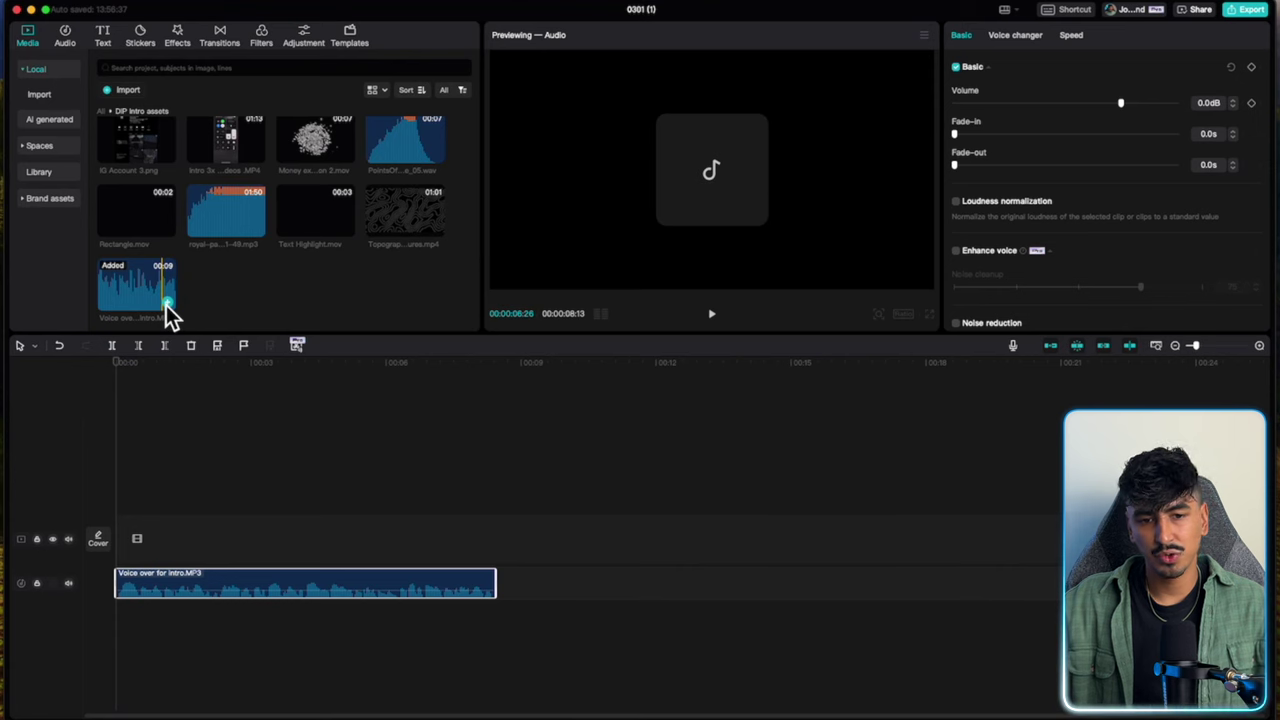
# Play the timeline from the start and set the project aspect ratio to 16:9.
pyautogui.click(106, 465)
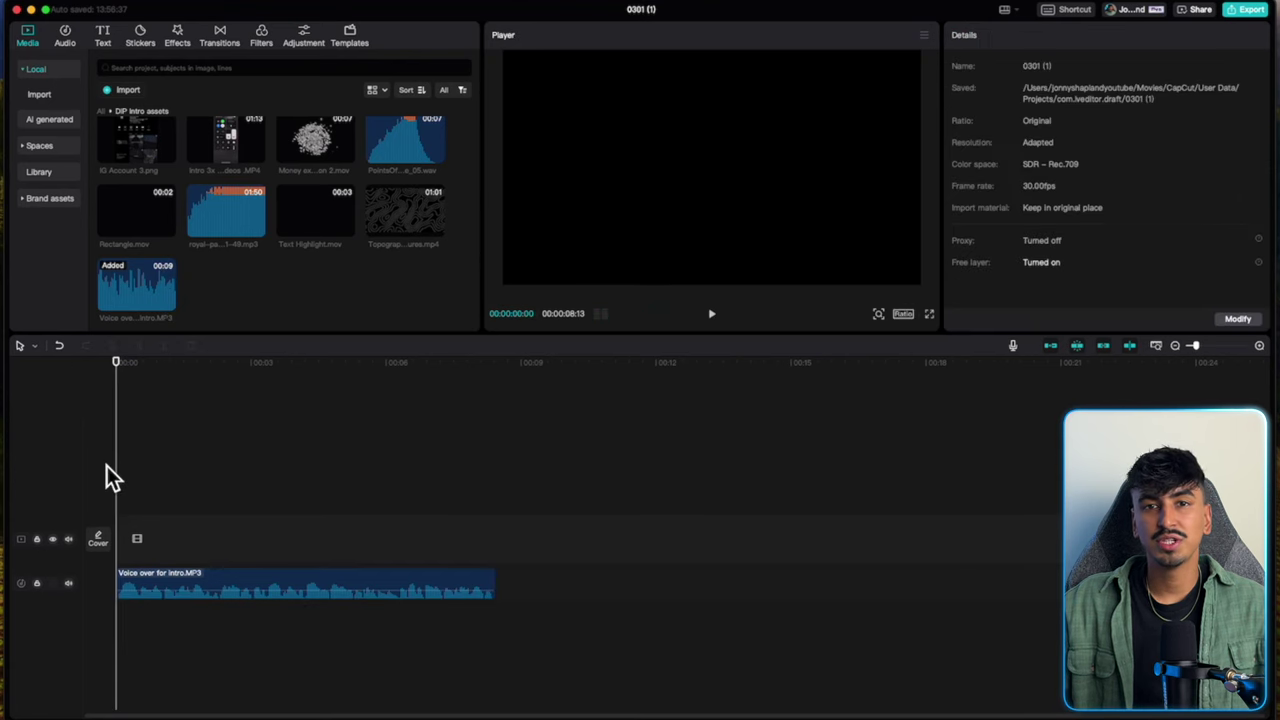
pyautogui.press('space')
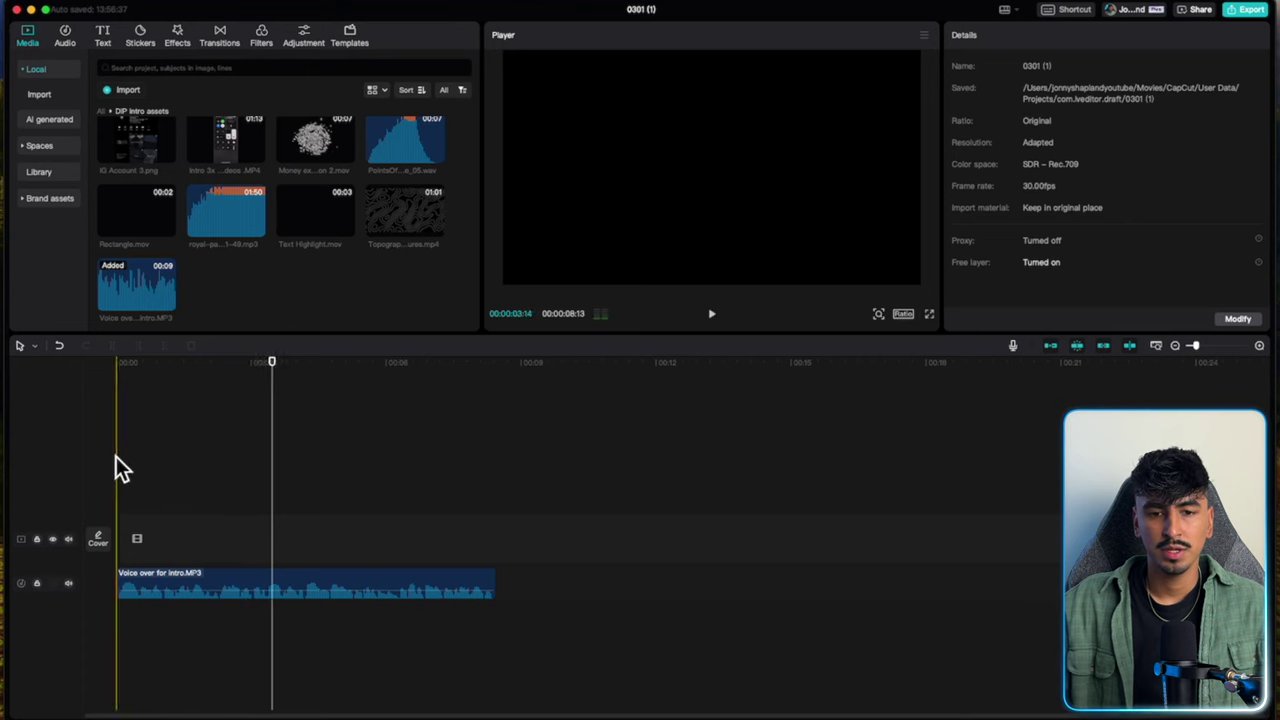
pyautogui.click(116, 456)
pyautogui.click(905, 320)
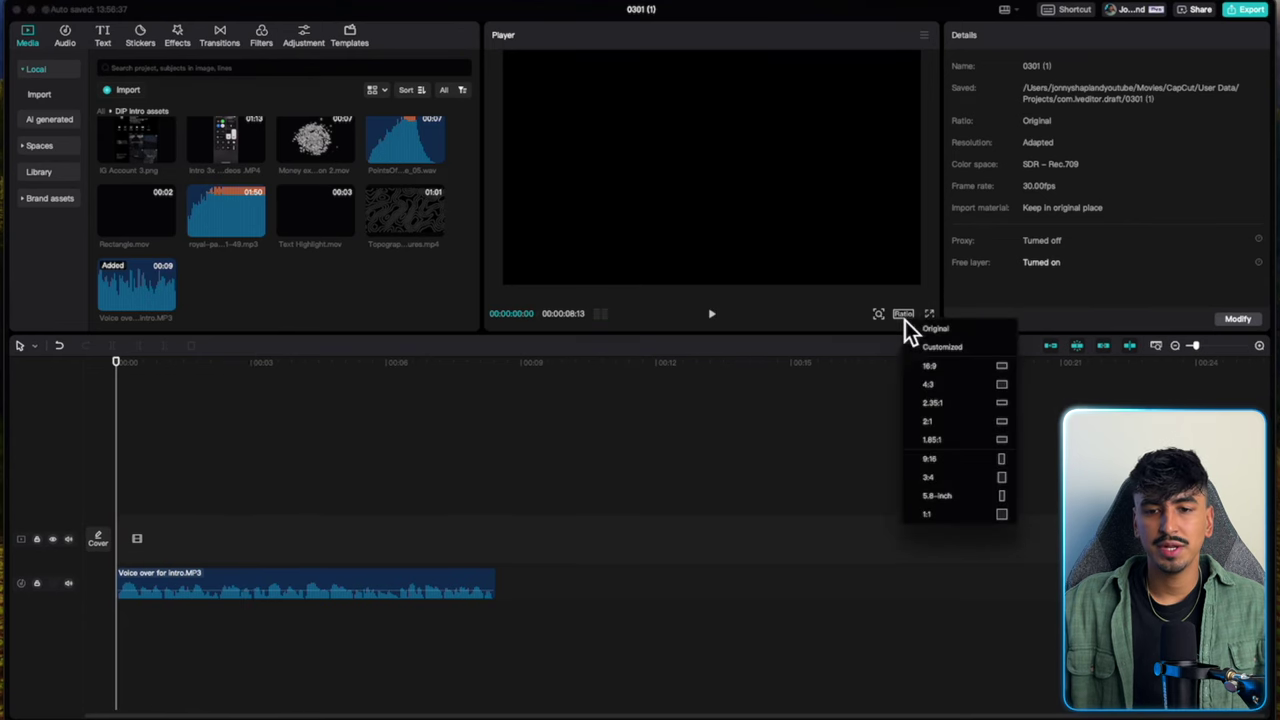
pyautogui.click(938, 366)
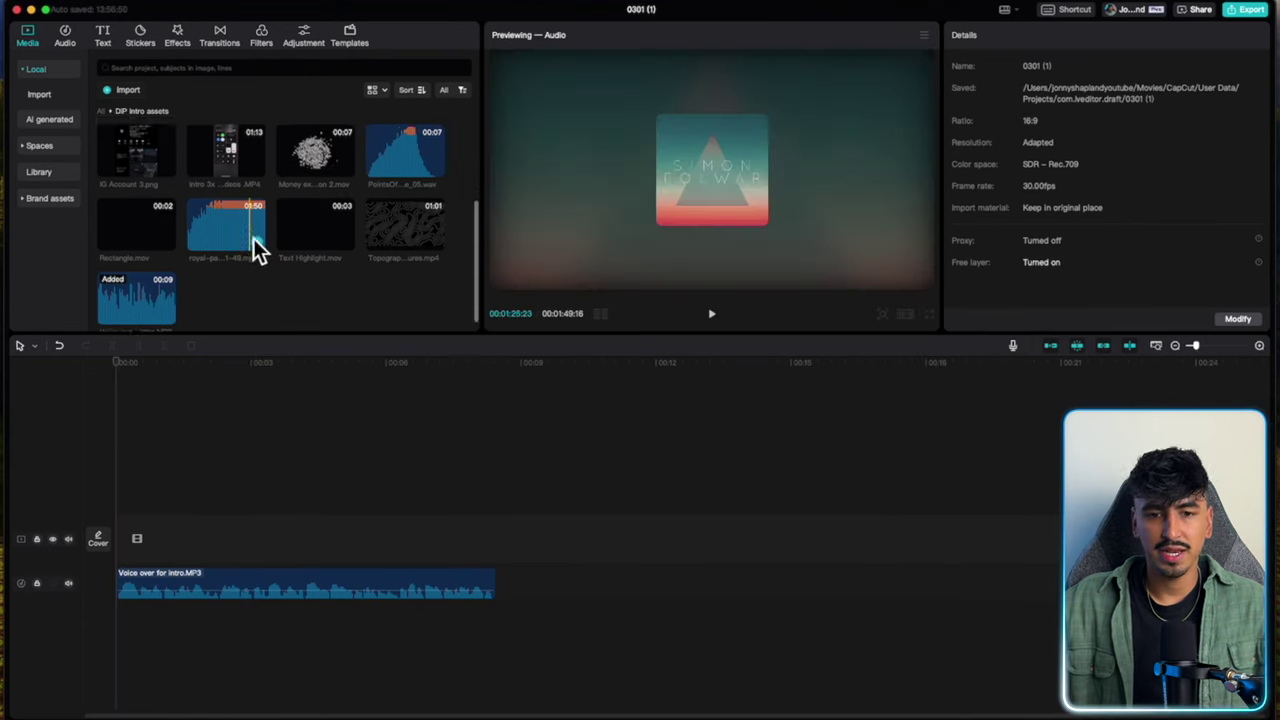
# Split the intro clip at 00:00:05:19 and delete the opening part.
pyautogui.scroll(1, 255, 215)
pyautogui.click(258, 192)
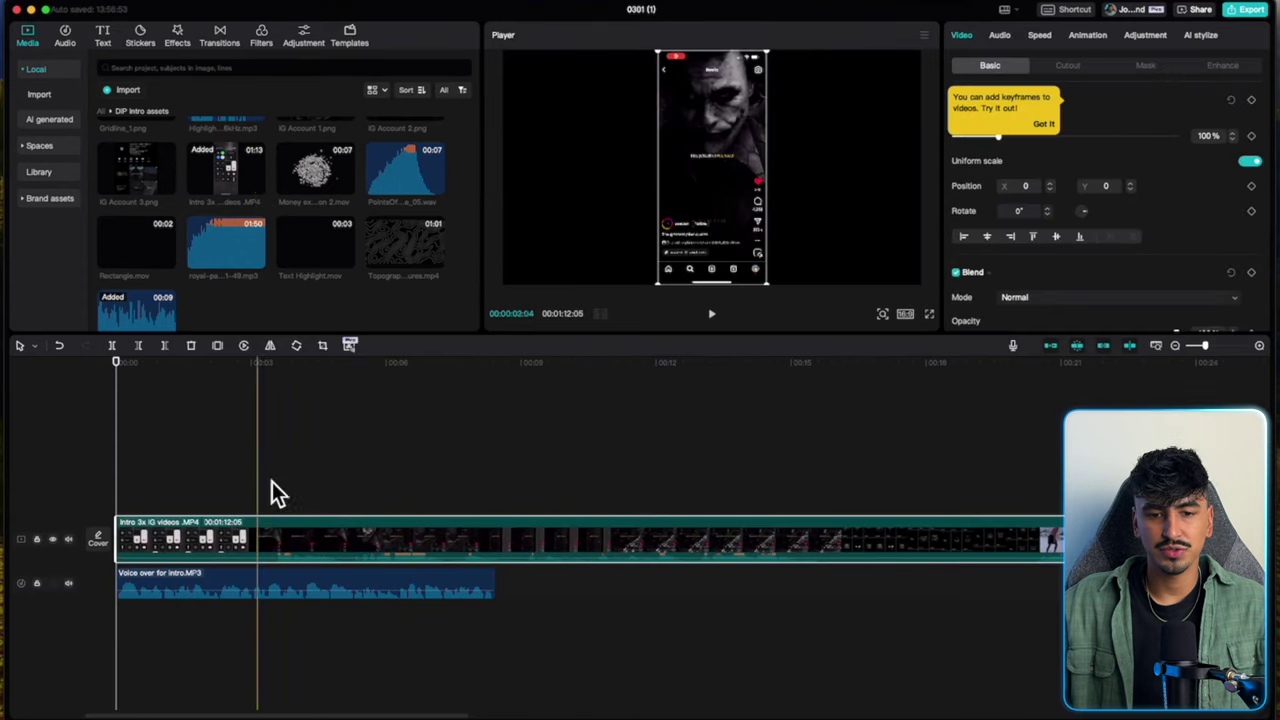
pyautogui.press('super+b')
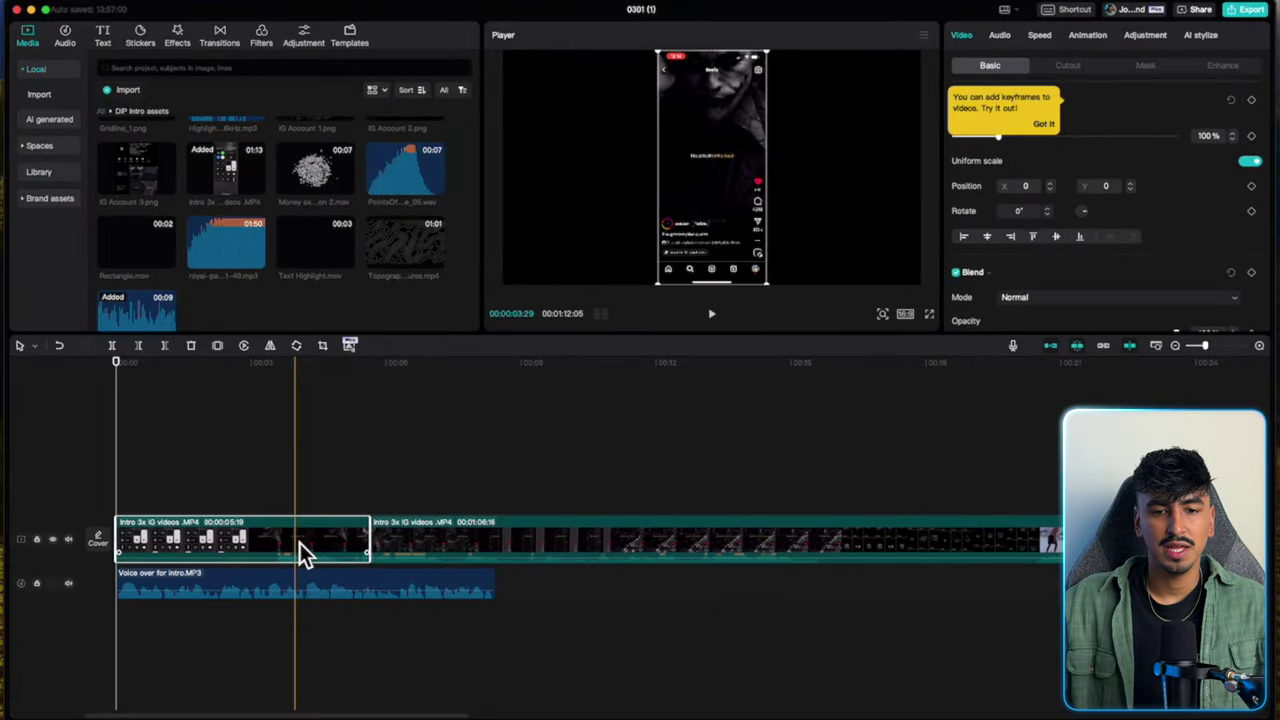
pyautogui.press('Delete')
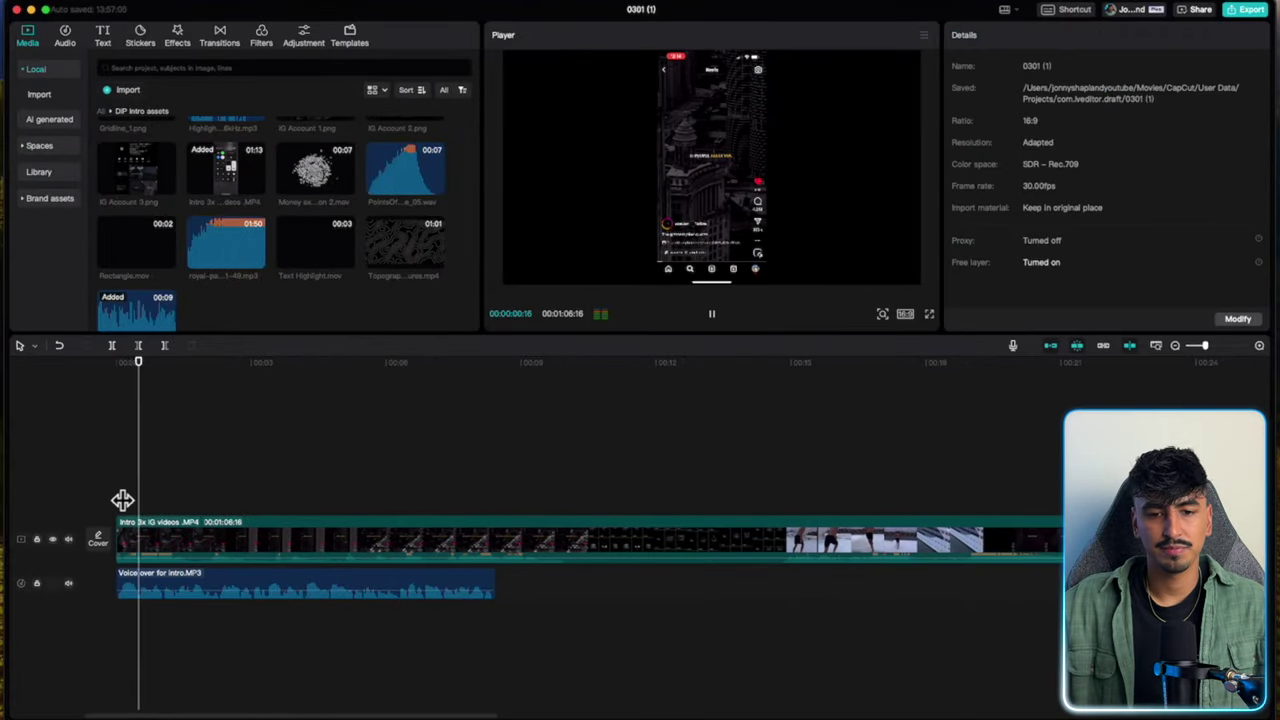
pyautogui.click(186, 560)
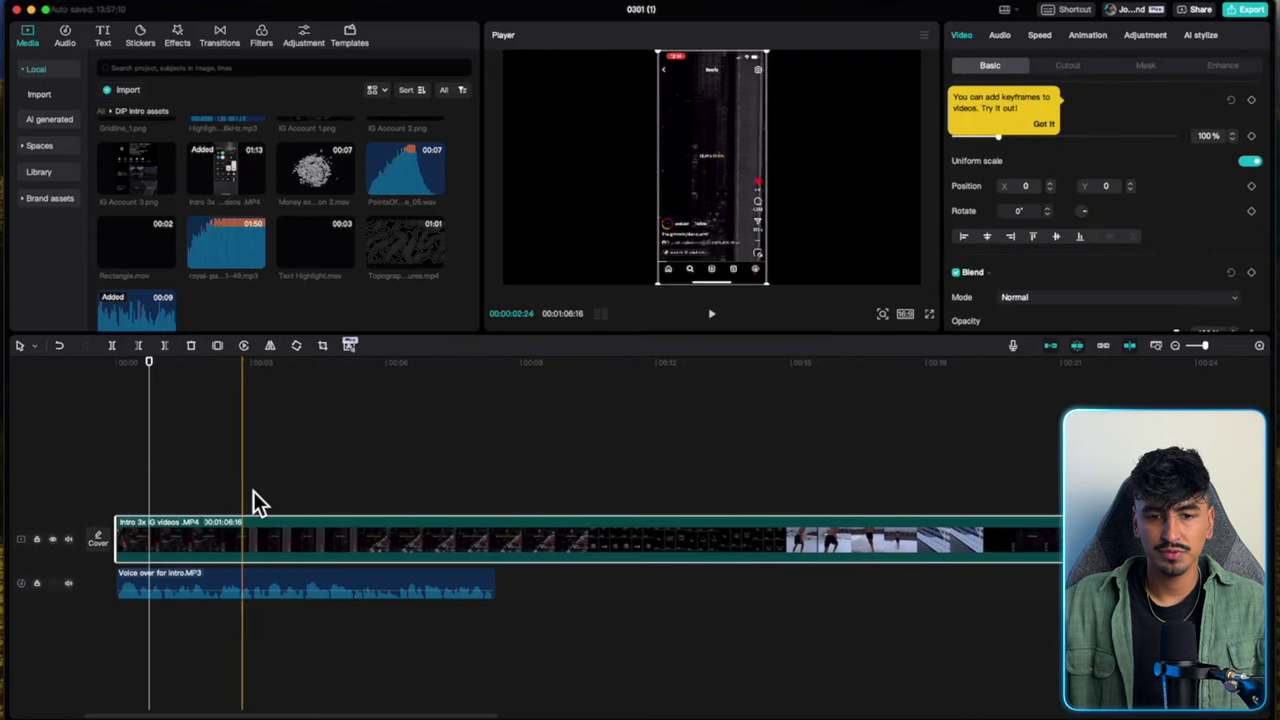
# Crop the top and bottom off the IG clip's frame.
pyautogui.click(326, 348)
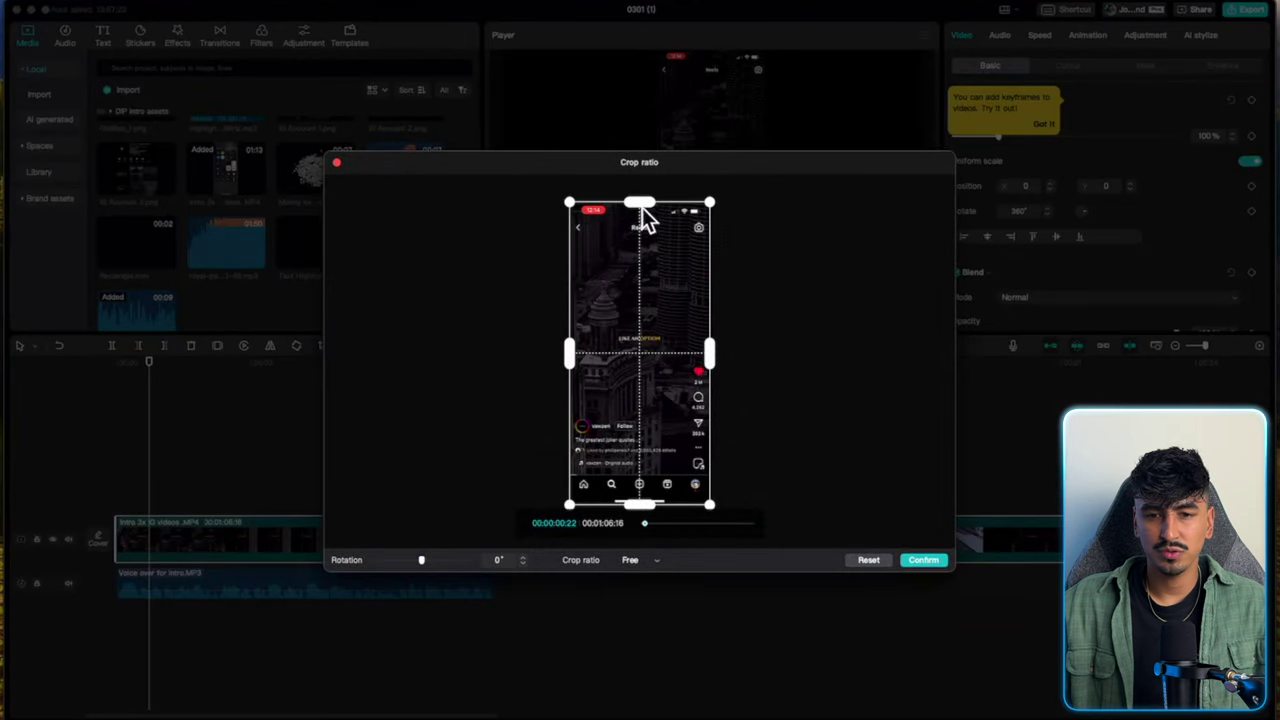
pyautogui.moveTo(642, 207); pyautogui.dragTo(641, 222)
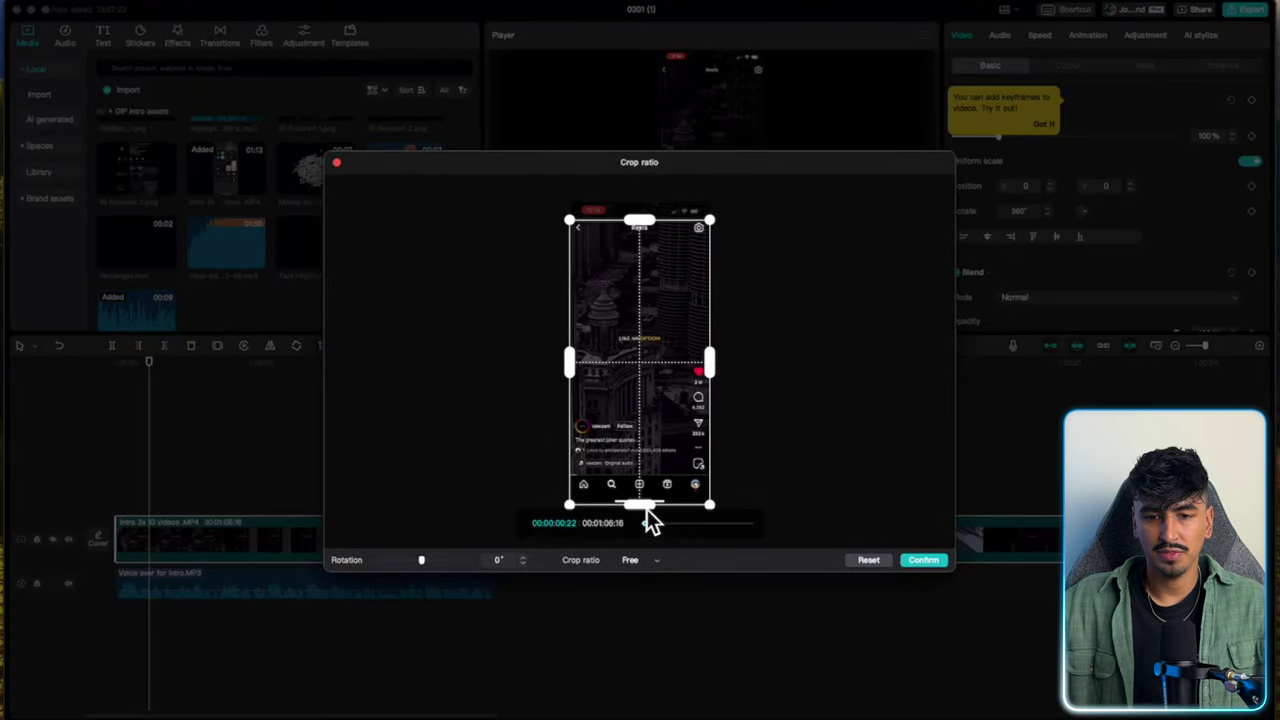
pyautogui.moveTo(647, 509); pyautogui.dragTo(646, 479)
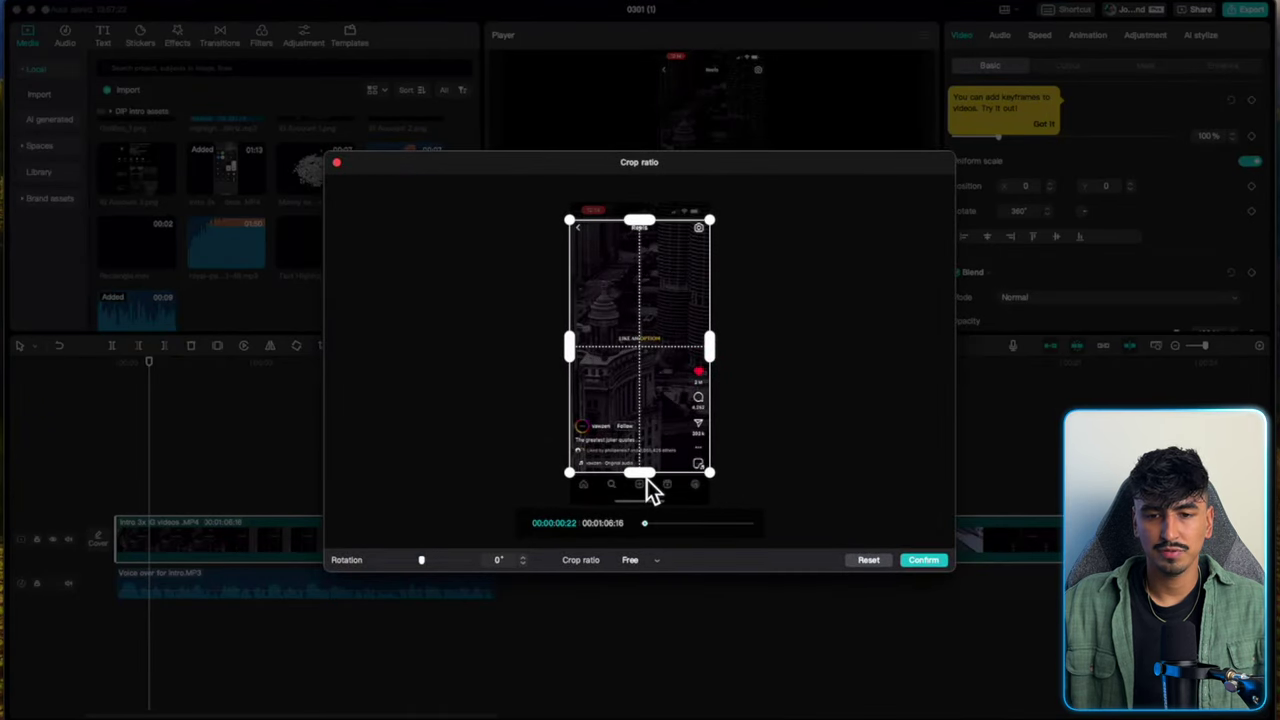
pyautogui.click(930, 561)
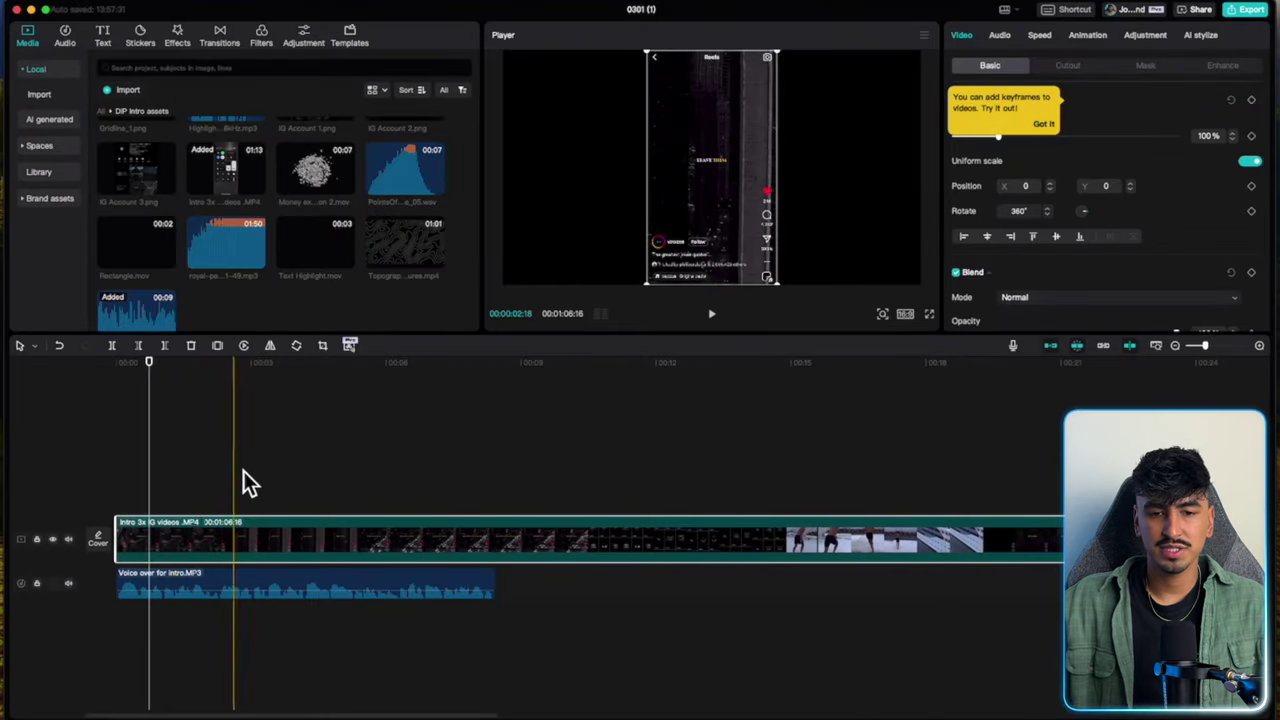
# Split the clip and move a later section onto a second track starting at time 0.
pyautogui.press('super+b')
pyautogui.moveTo(505, 535); pyautogui.dragTo(340, 490)
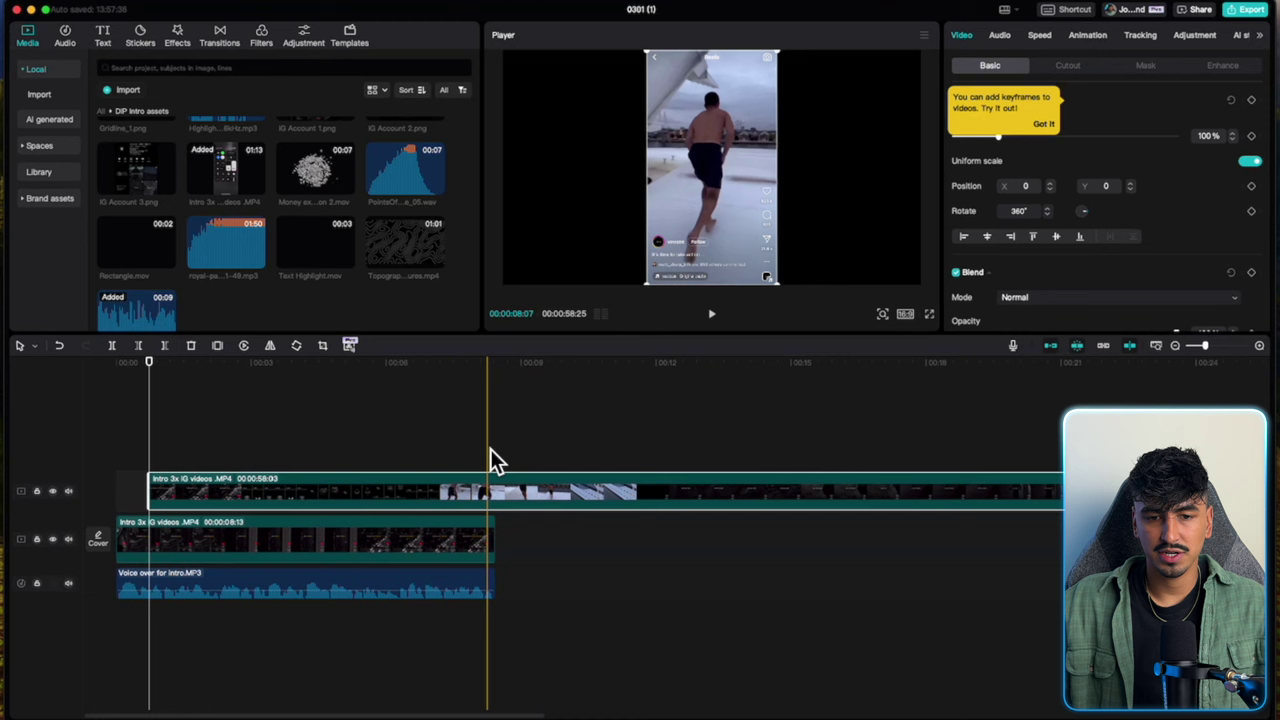
pyautogui.press('super+b')
pyautogui.press('Delete')
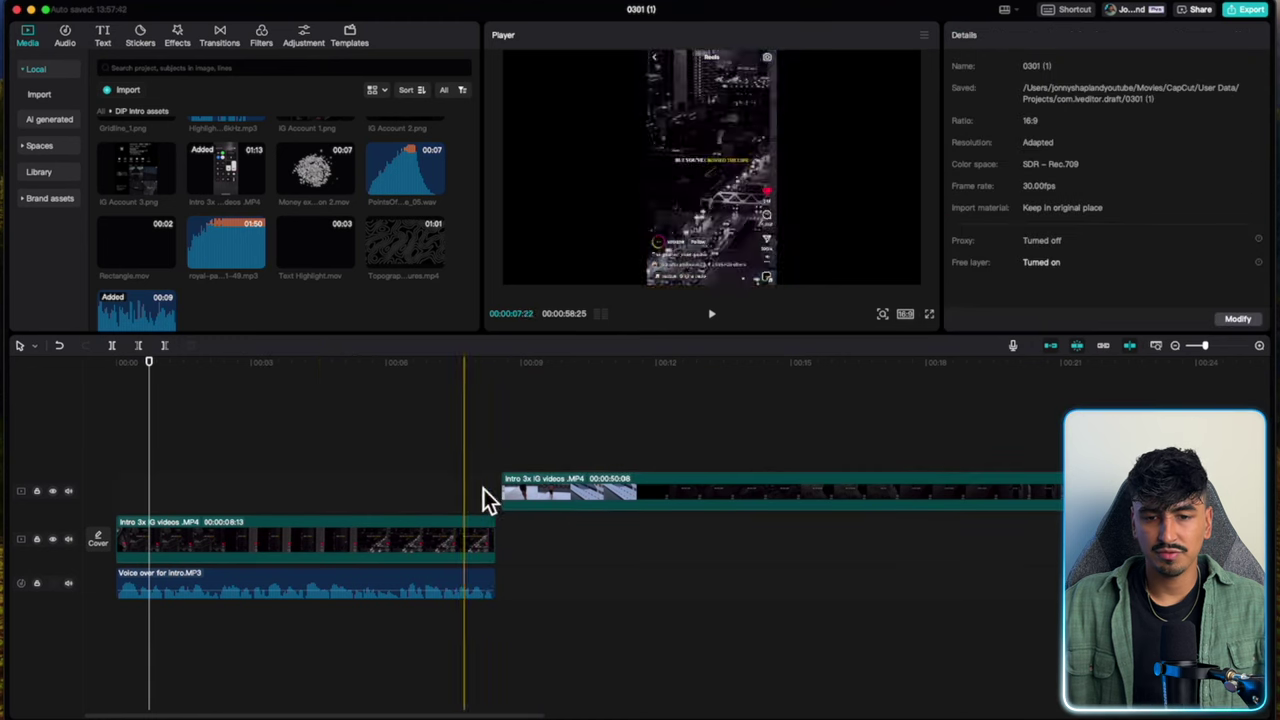
pyautogui.moveTo(510, 490); pyautogui.dragTo(199, 491)
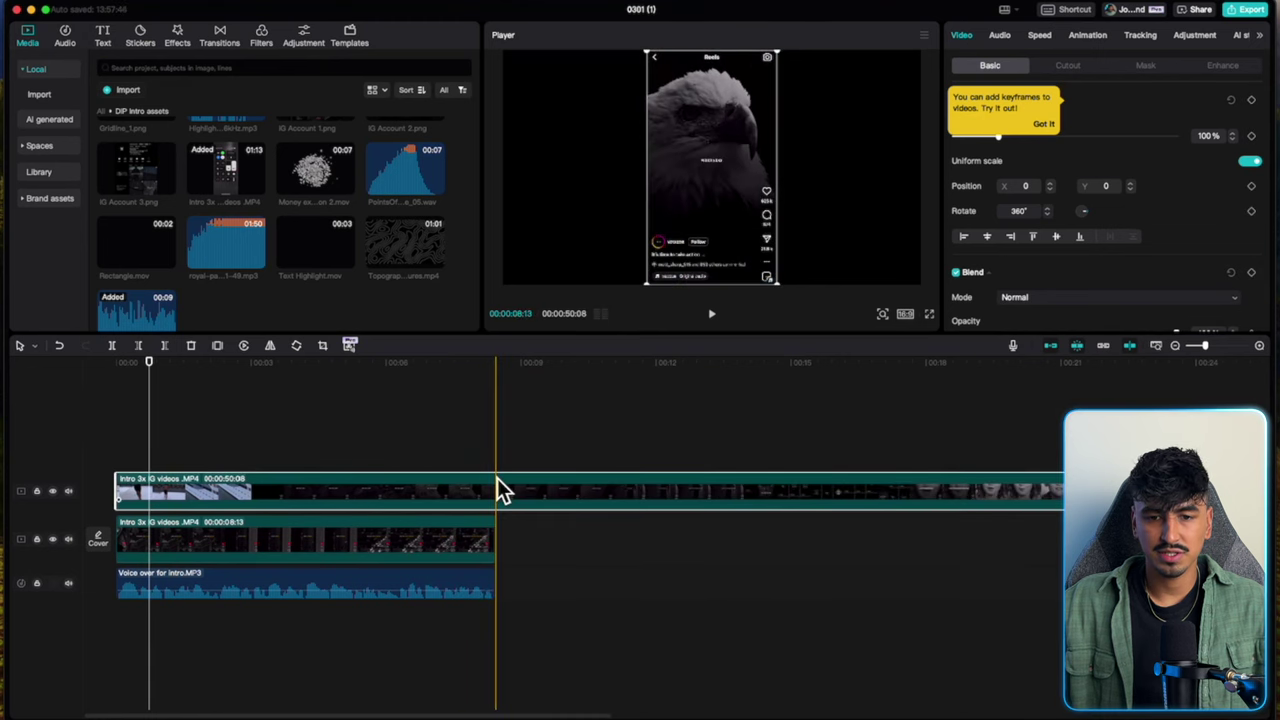
# Put a third section on a top track at time 0 and trim all three to 00:00:08:13.
pyautogui.press('super+b')
pyautogui.moveTo(497, 490); pyautogui.dragTo(368, 447)
pyautogui.press('super+b')
pyautogui.click(646, 442)
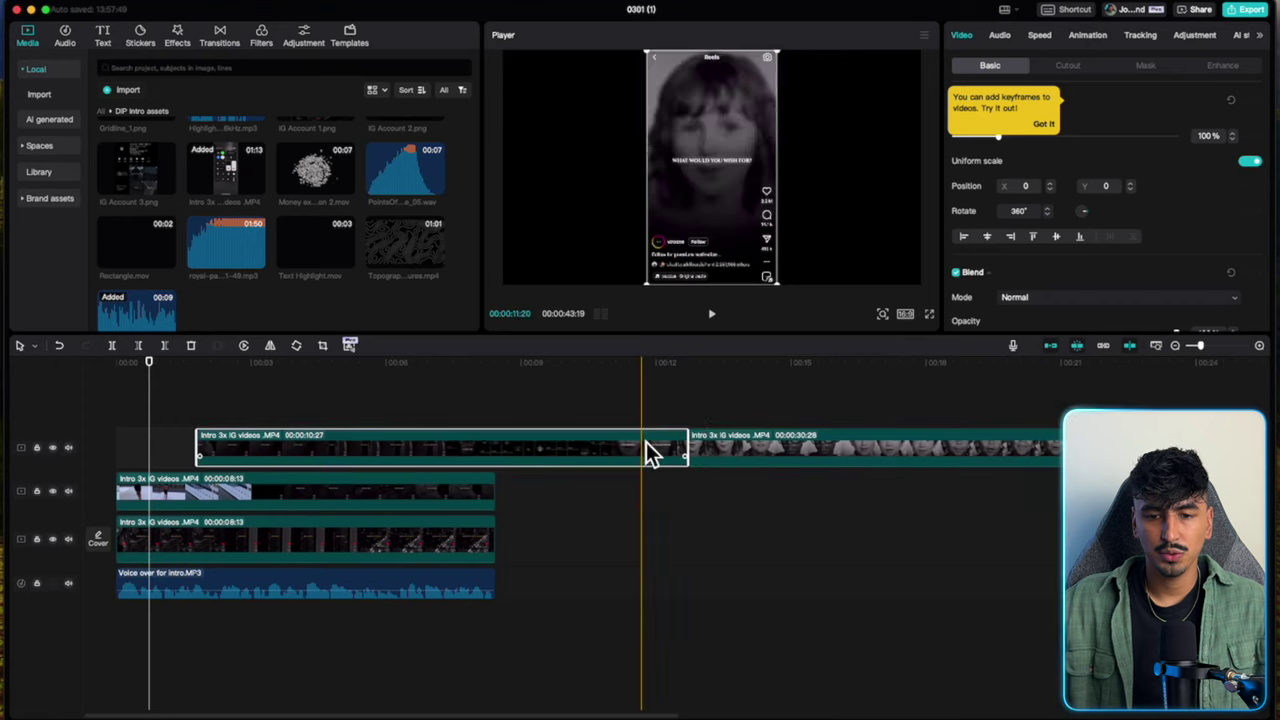
pyautogui.press('Delete')
pyautogui.moveTo(700, 447); pyautogui.dragTo(134, 409)
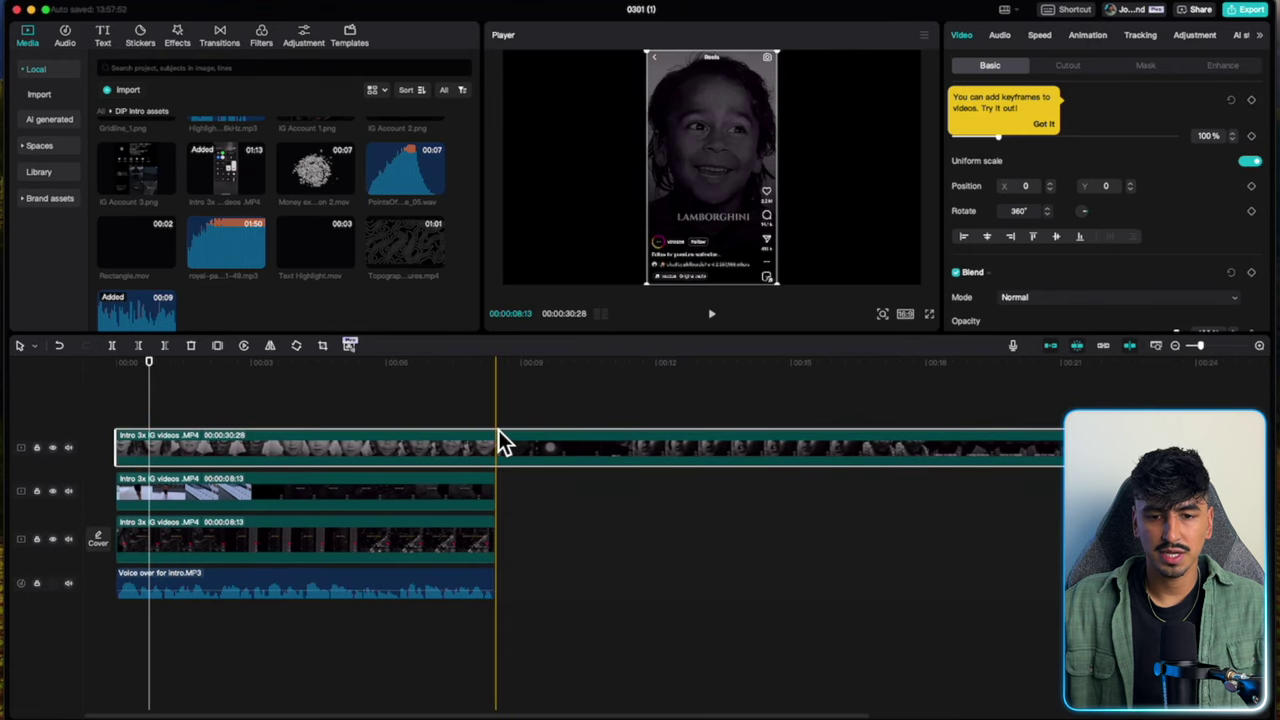
pyautogui.press('super+b')
pyautogui.click(538, 448)
pyautogui.press('Delete')
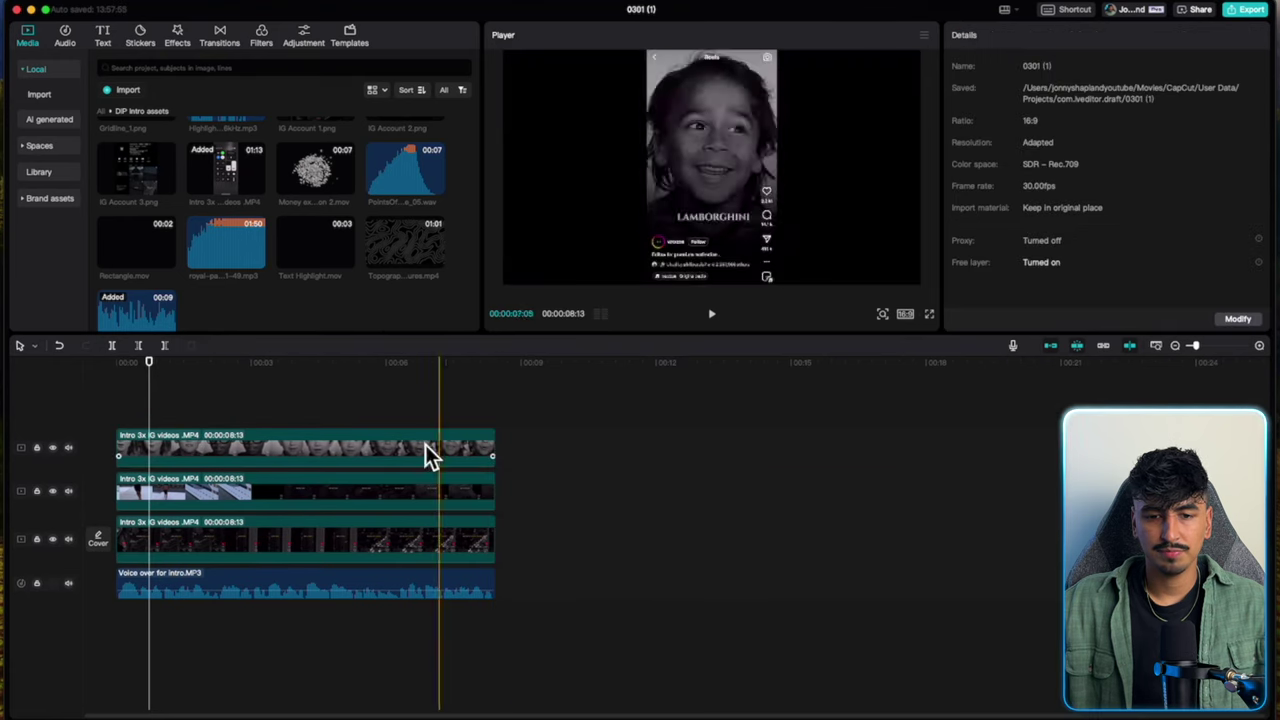
# Shift the top clip left at 90% scale, move the dark city clip right, then select all three.
pyautogui.click(229, 448)
pyautogui.moveTo(733, 251); pyautogui.dragTo(598, 253)
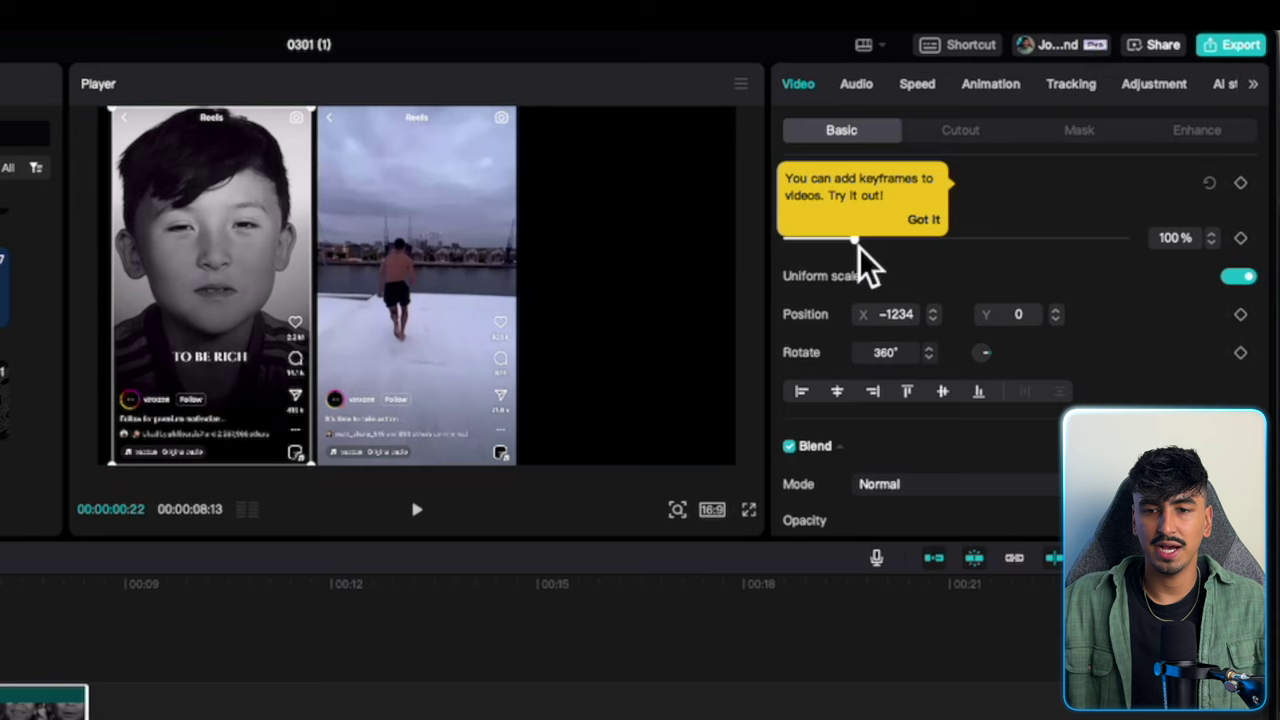
pyautogui.moveTo(991, 141); pyautogui.dragTo(988, 143)
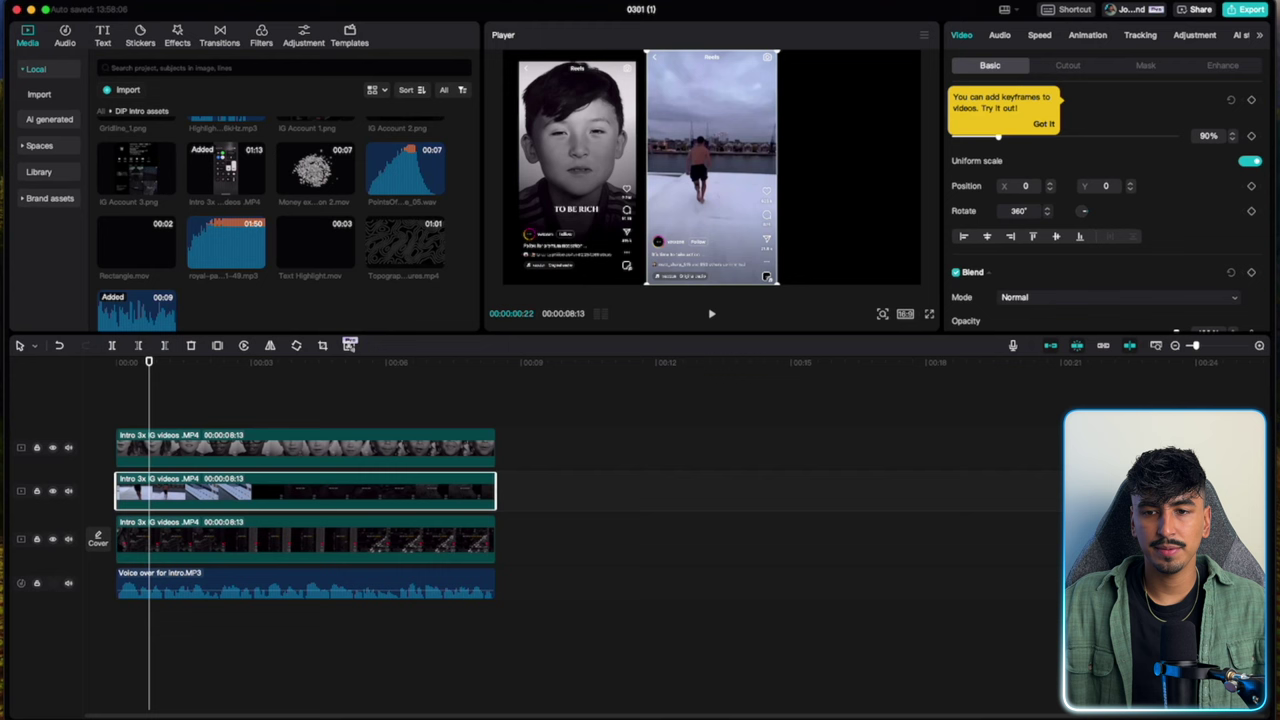
pyautogui.click(1044, 124)
pyautogui.click(363, 543)
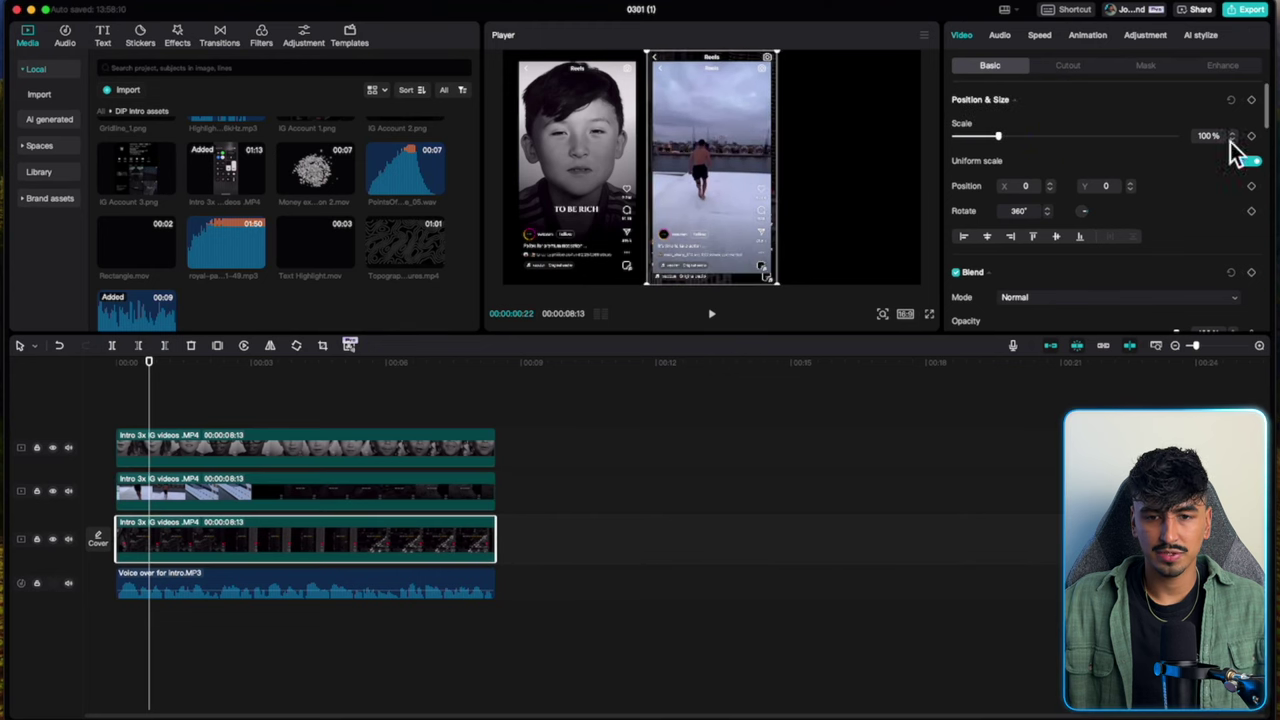
pyautogui.moveTo(705, 185); pyautogui.dragTo(838, 187)
pyautogui.moveTo(149, 412); pyautogui.dragTo(149, 545)
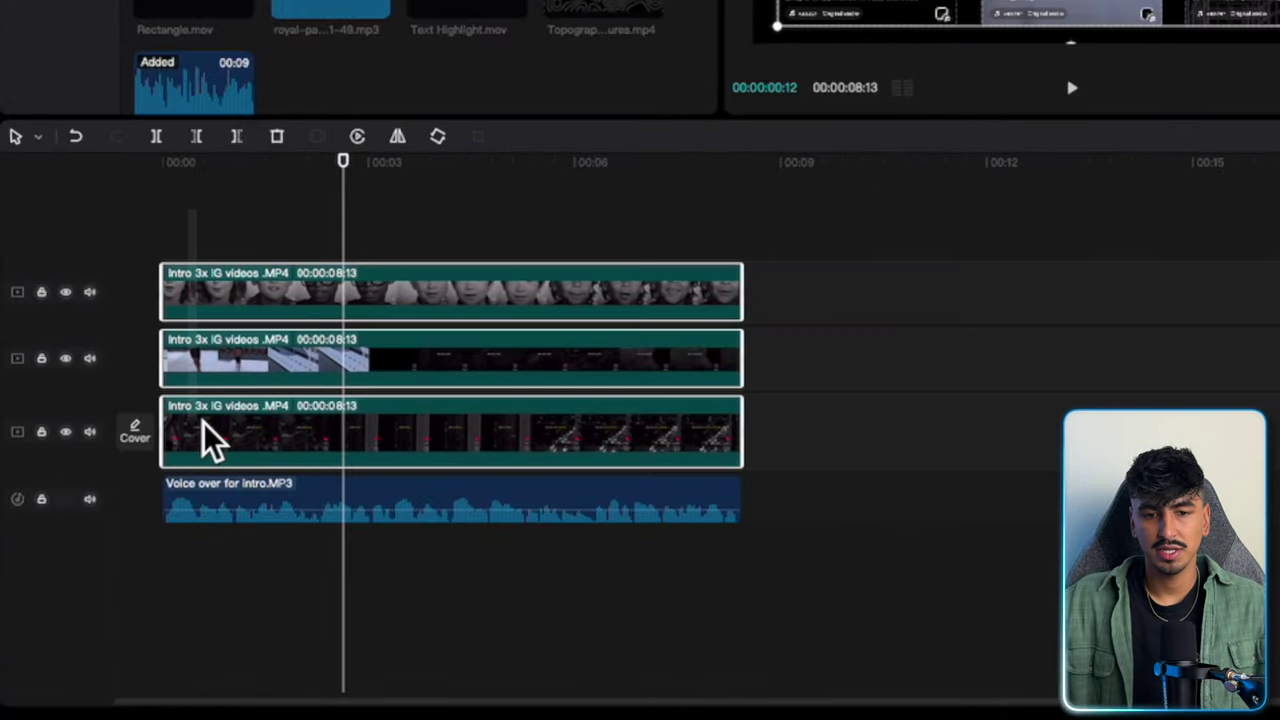
# Combine the three clips into a compound clip and enlarge its later part to 112%.
pyautogui.rightClick(250, 440)
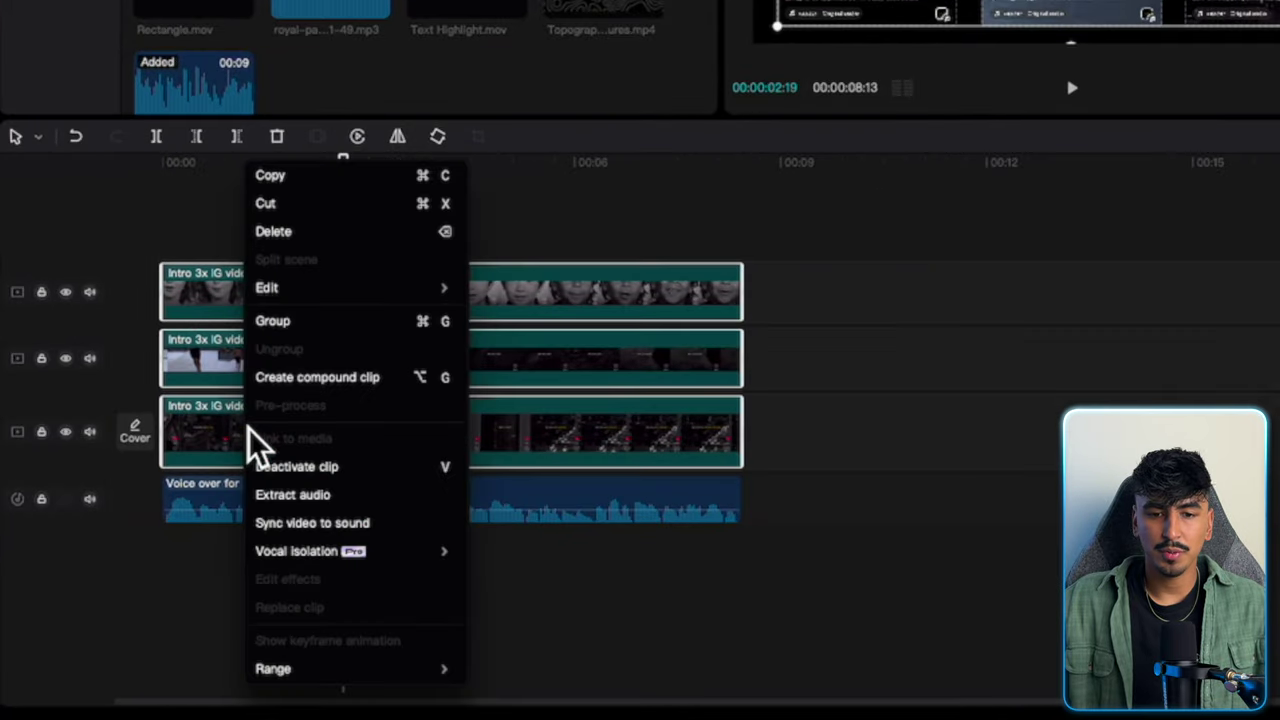
pyautogui.click(307, 380)
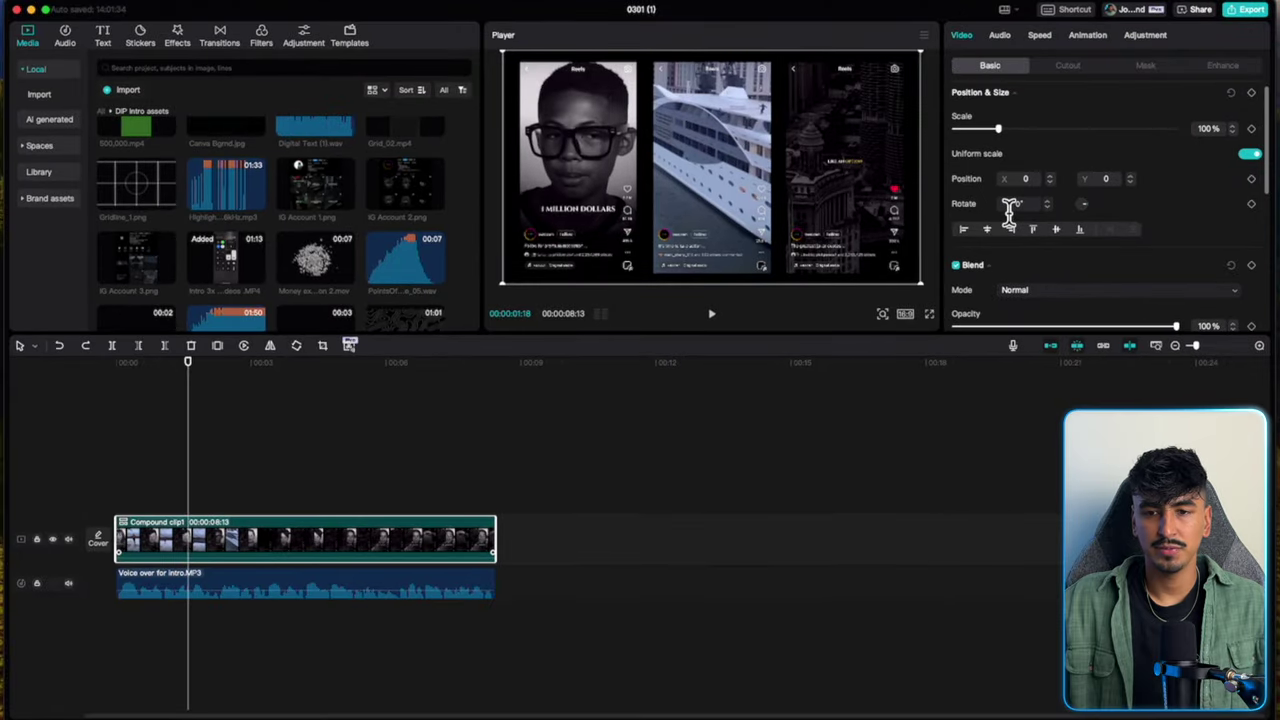
pyautogui.scroll(1, 1208, 143)
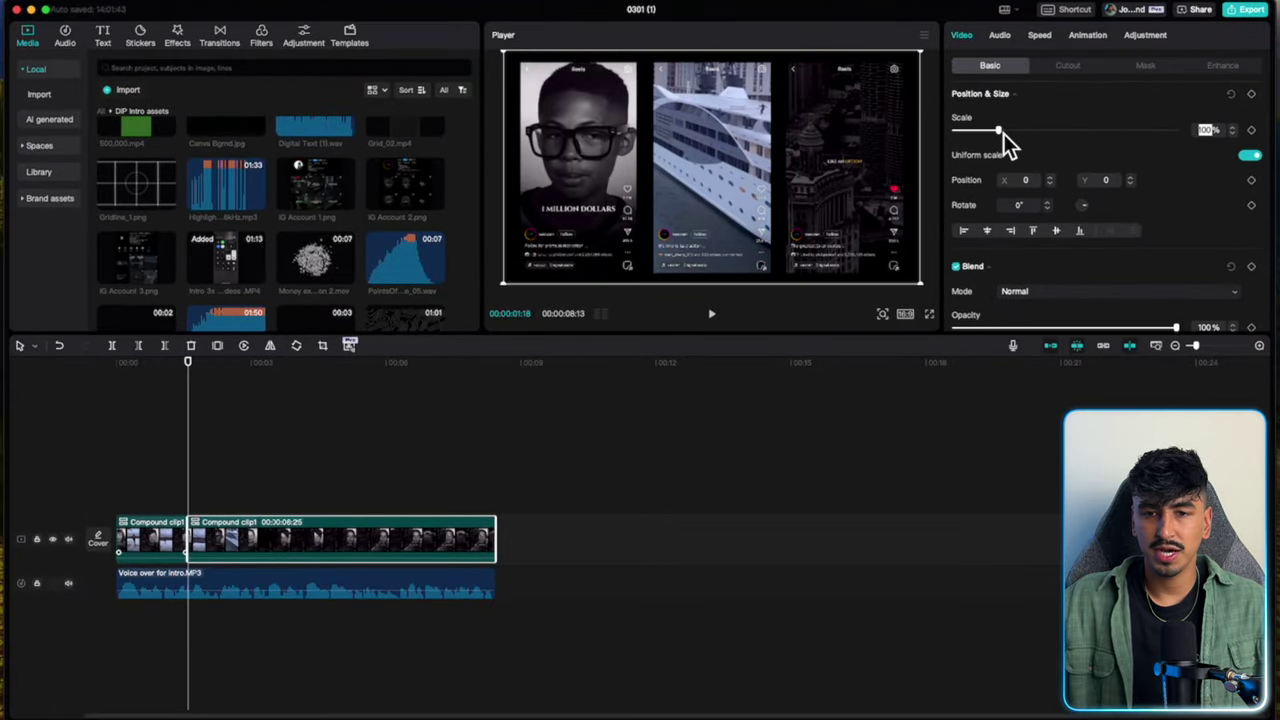
pyautogui.moveTo(1003, 133); pyautogui.dragTo(1009, 134)
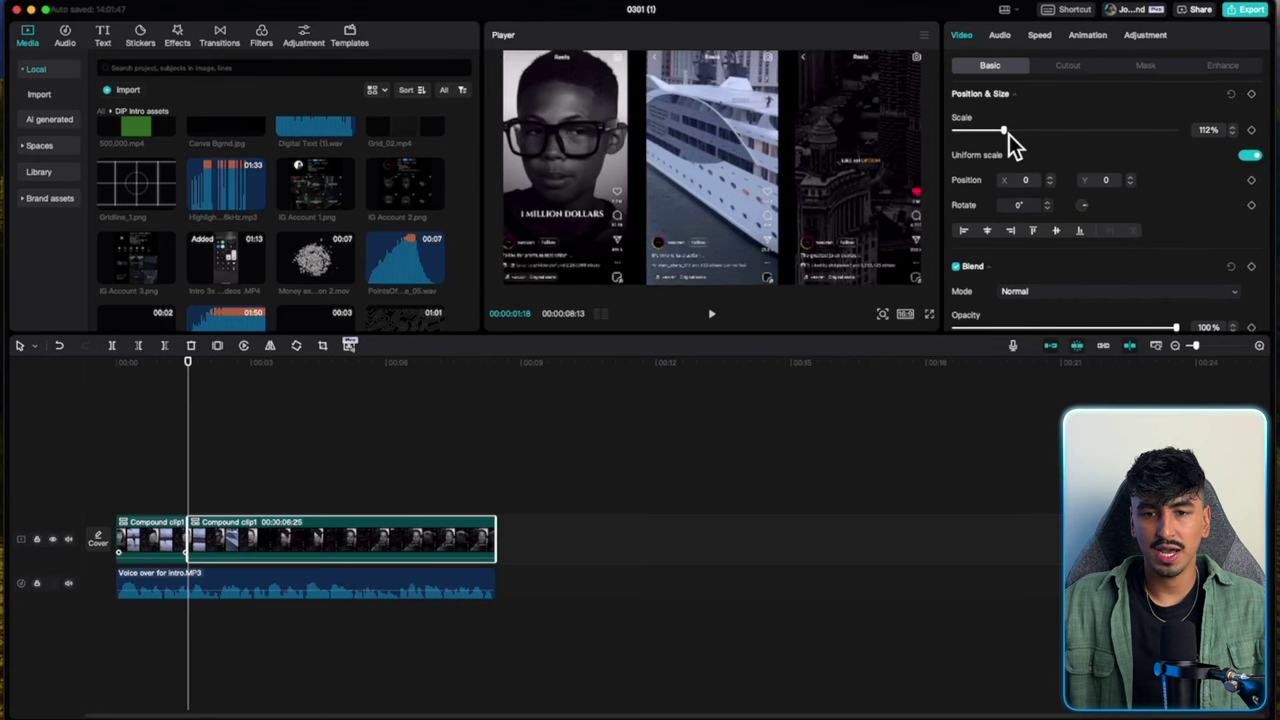
# Shrink the opening compound clip to 85% and play back the edit from the start.
pyautogui.click(160, 434)
pyautogui.click(160, 528)
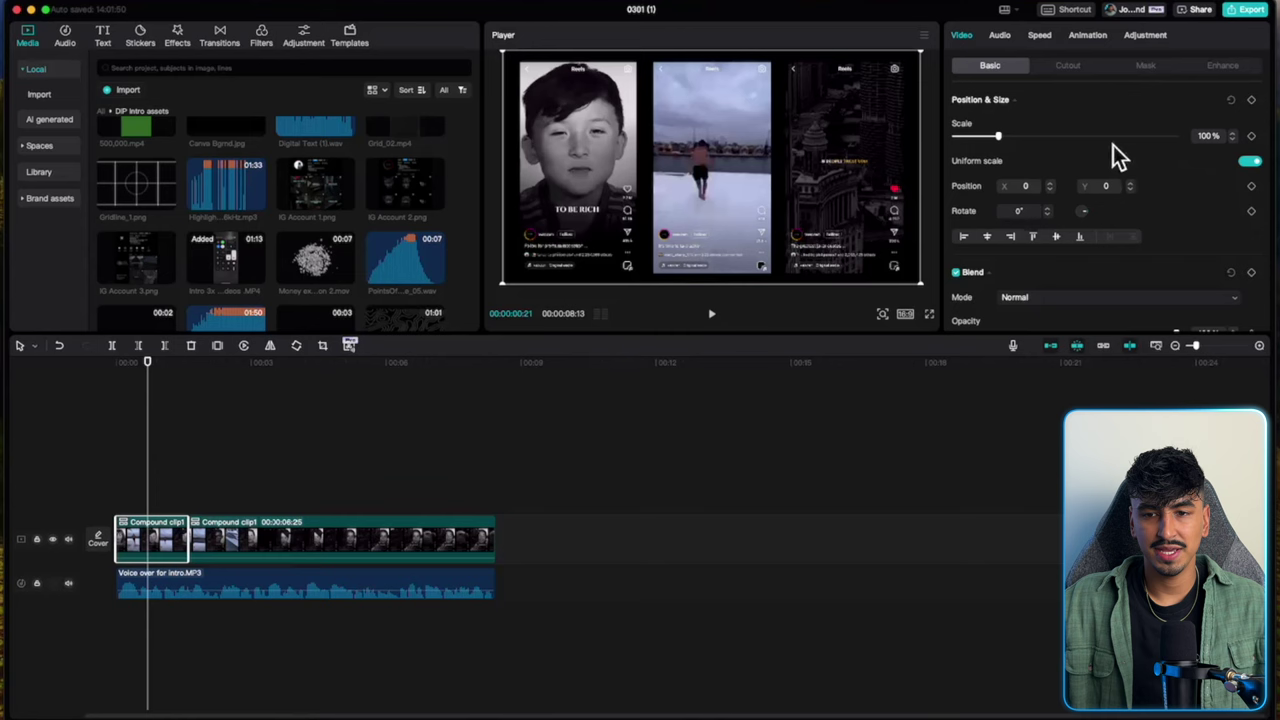
pyautogui.moveTo(1000, 139); pyautogui.dragTo(995, 140)
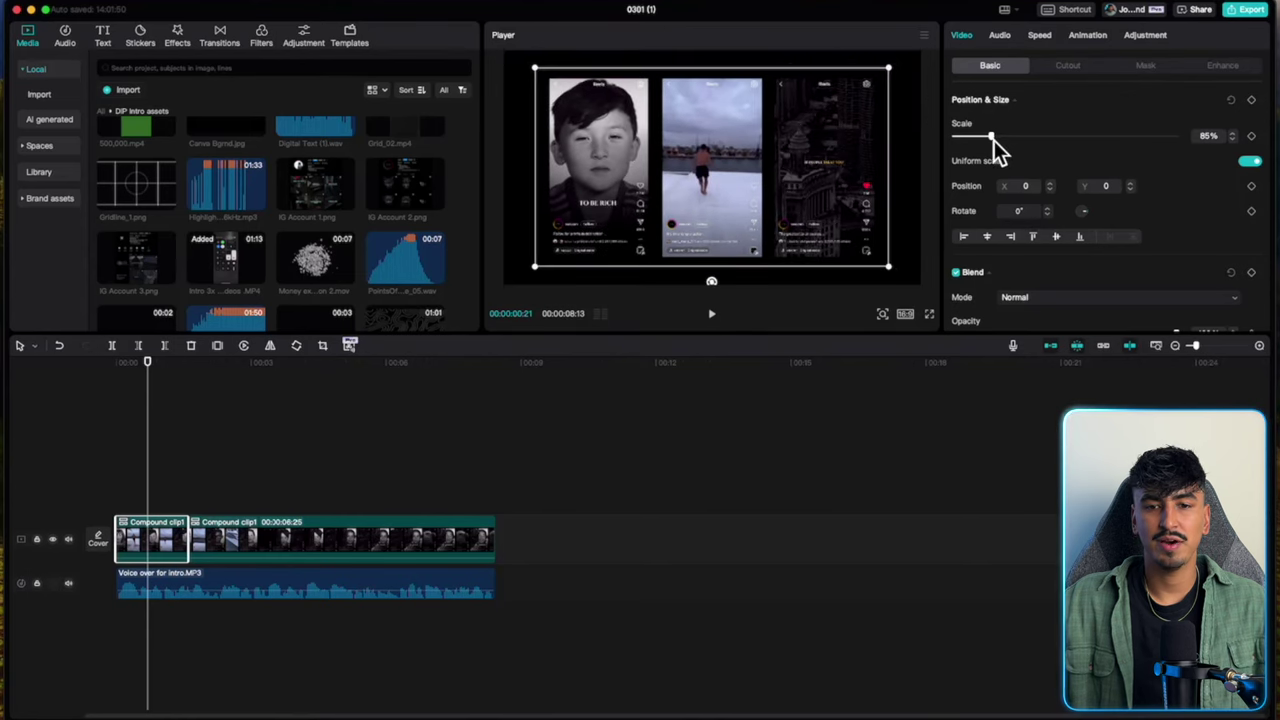
pyautogui.click(118, 460)
pyautogui.press('space')
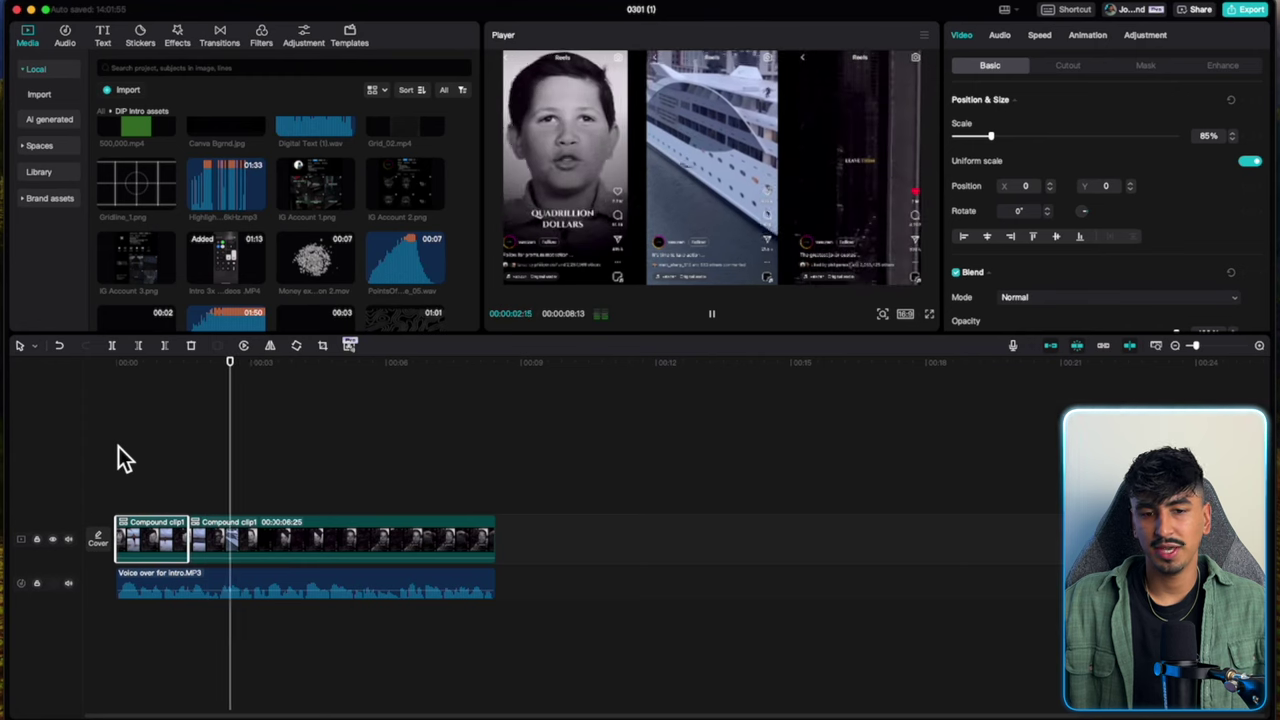
# Add a 0.2s Glare III transition between the compound clips and delete the second compound clip.
pyautogui.moveTo(240, 131)
pyautogui.click(218, 38)
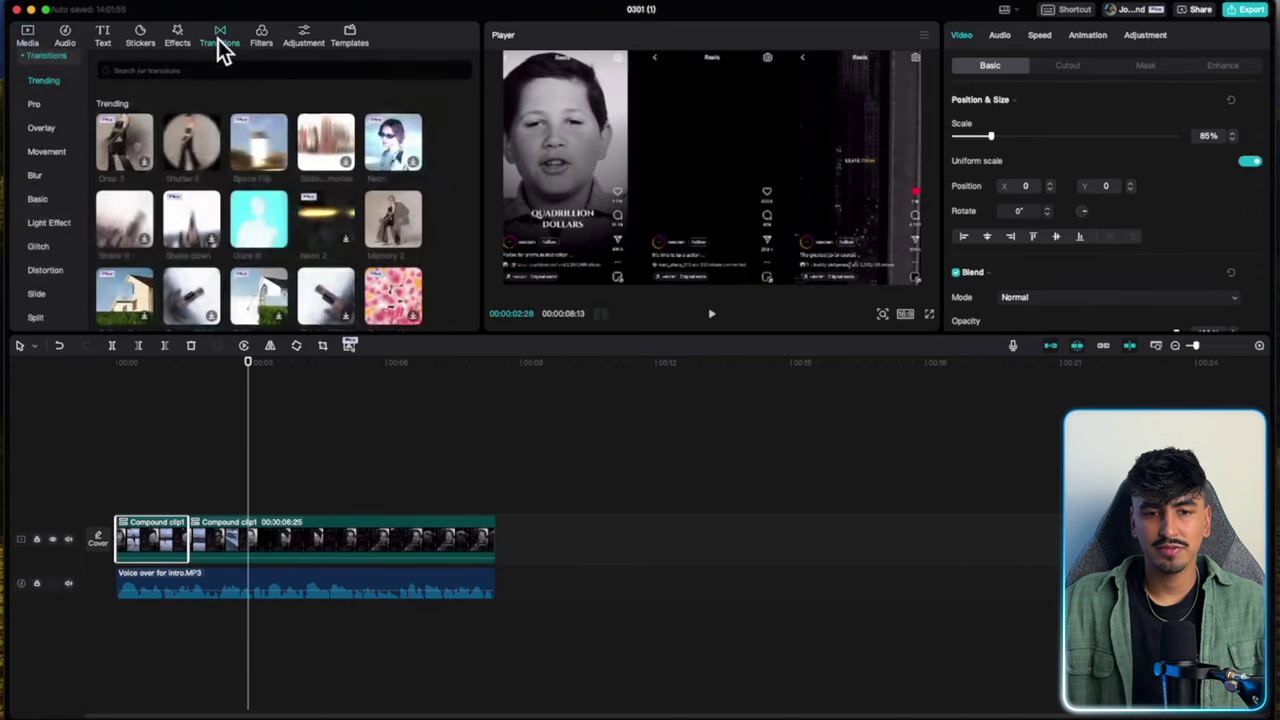
pyautogui.moveTo(262, 180); pyautogui.dragTo(230, 460)
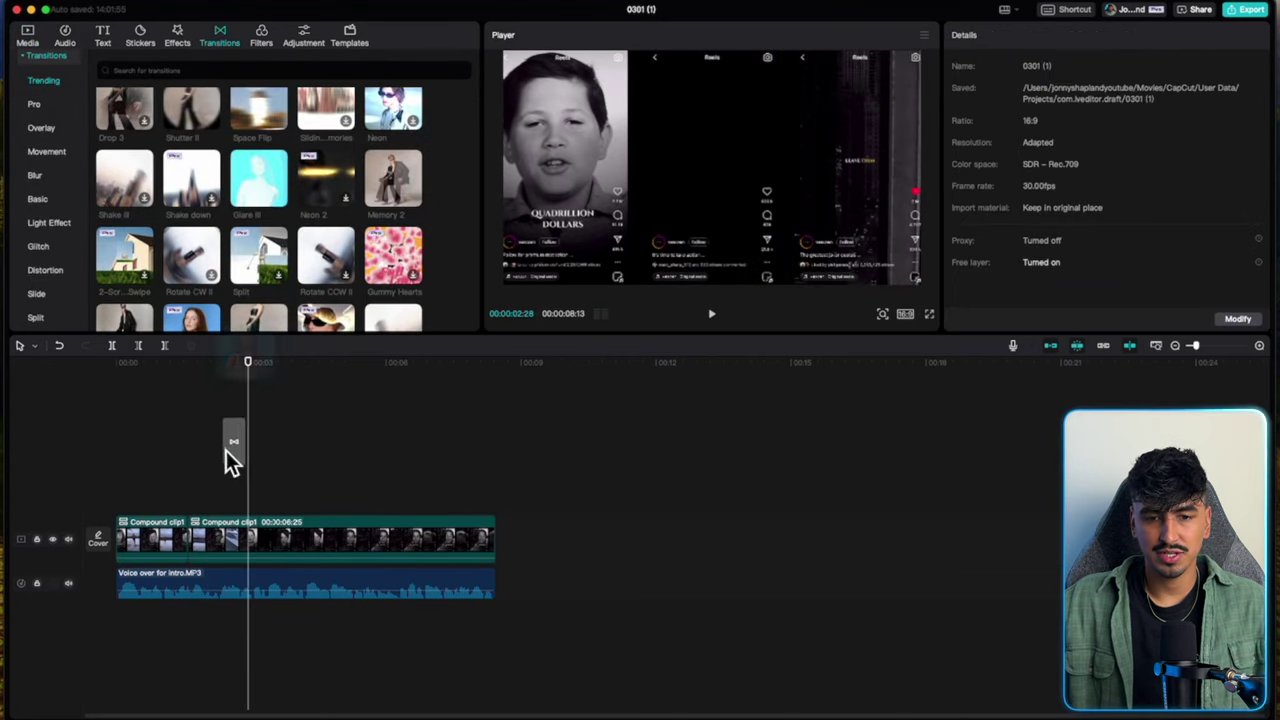
pyautogui.moveTo(185, 545); pyautogui.dragTo(188, 545)
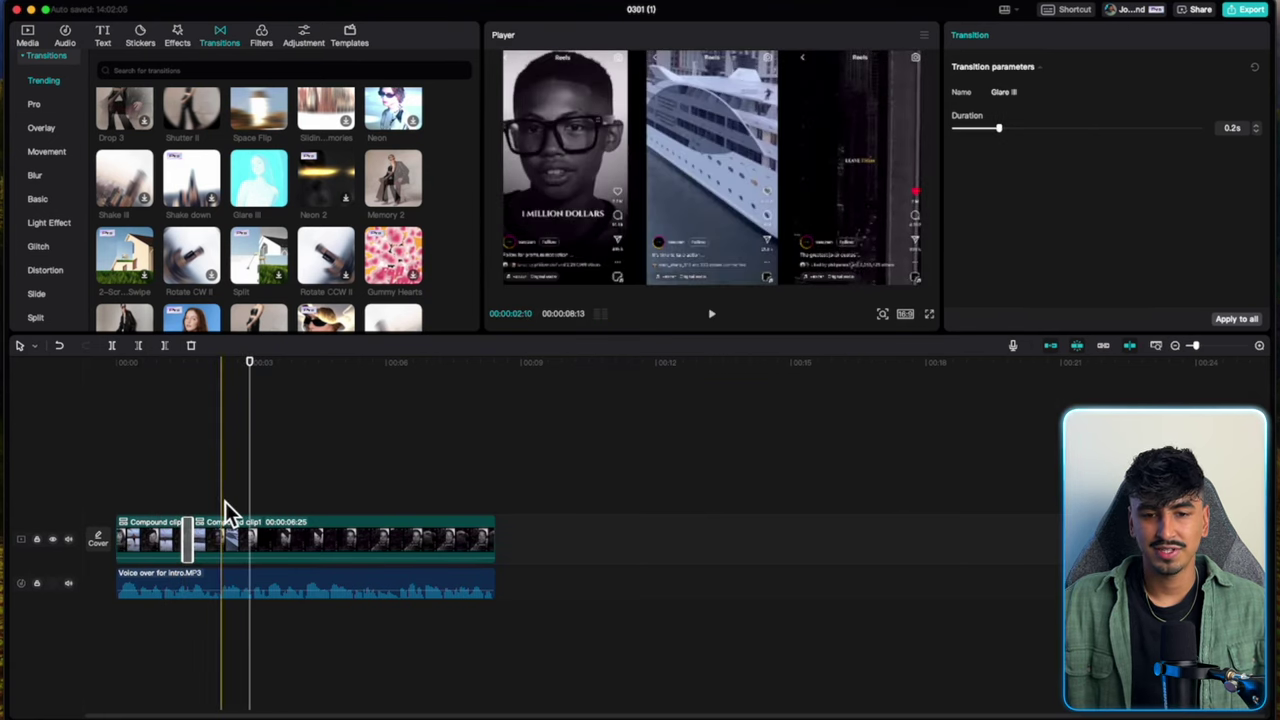
pyautogui.click(218, 537)
pyautogui.press('Delete')
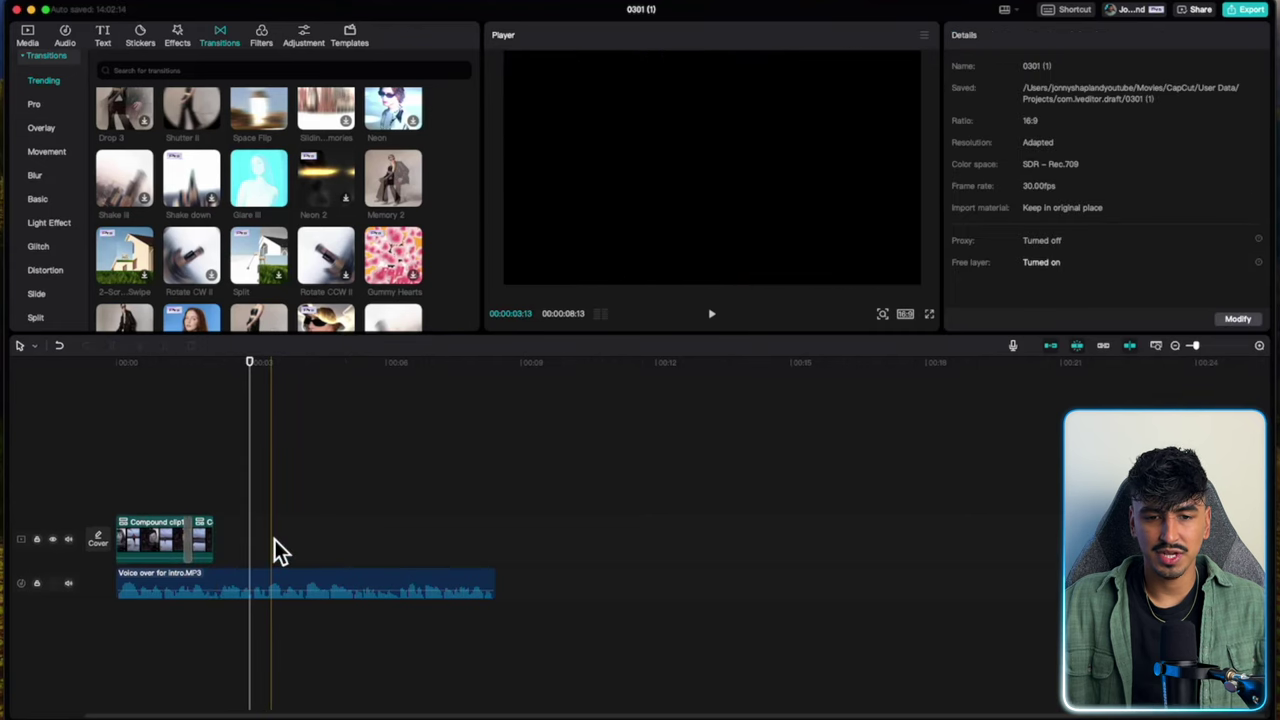
pyautogui.click(214, 494)
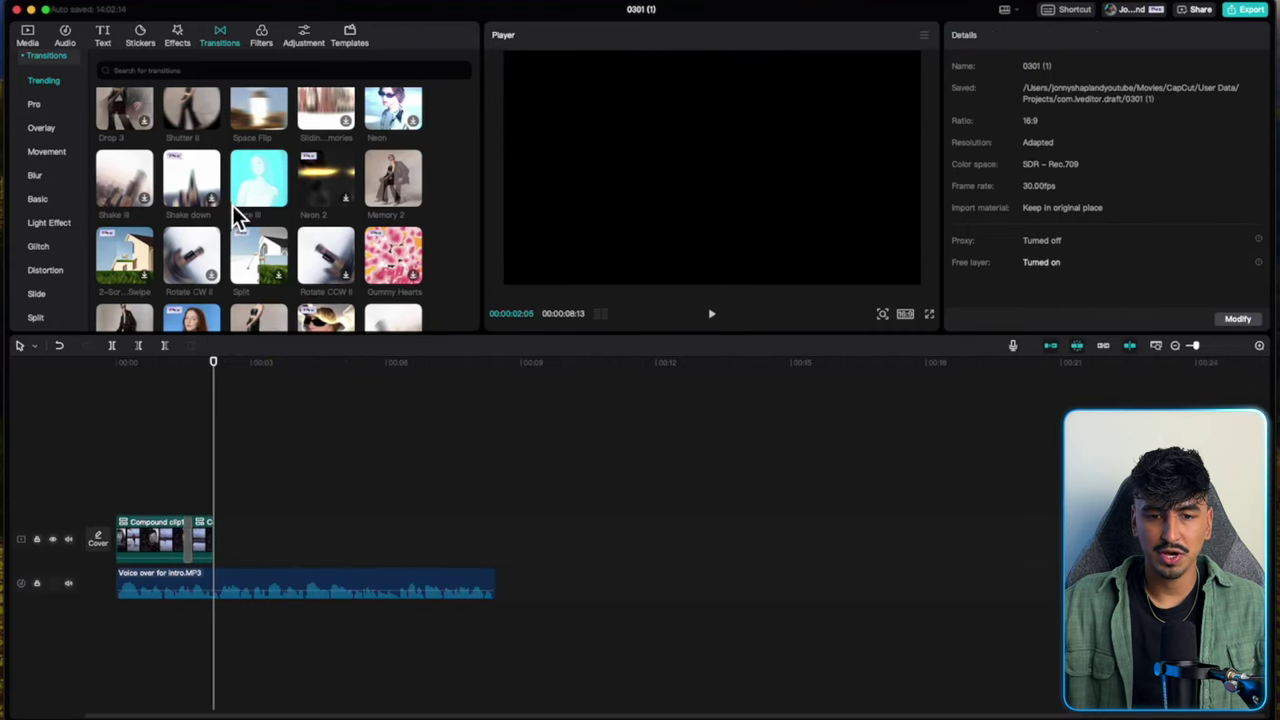
# Preview the royal-palace-simon-folwar music and add it to the timeline under the voice-over.
pyautogui.click(28, 38)
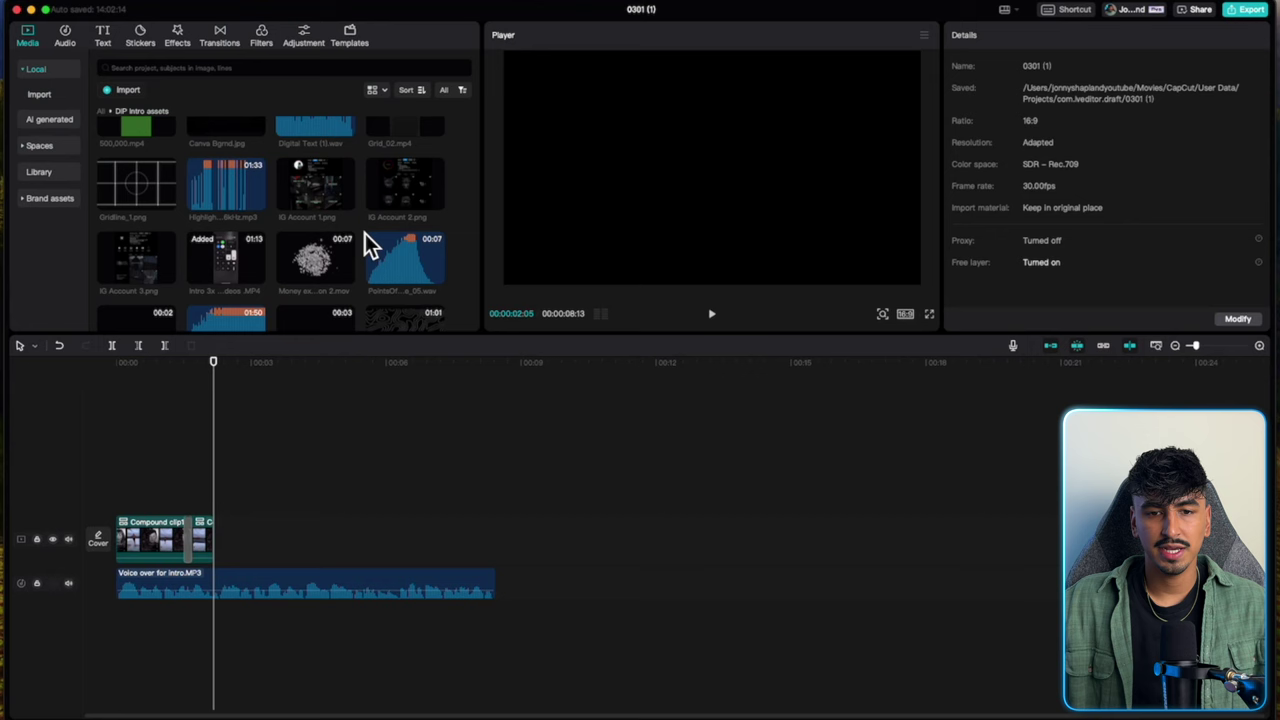
pyautogui.scroll(-3, 367, 246)
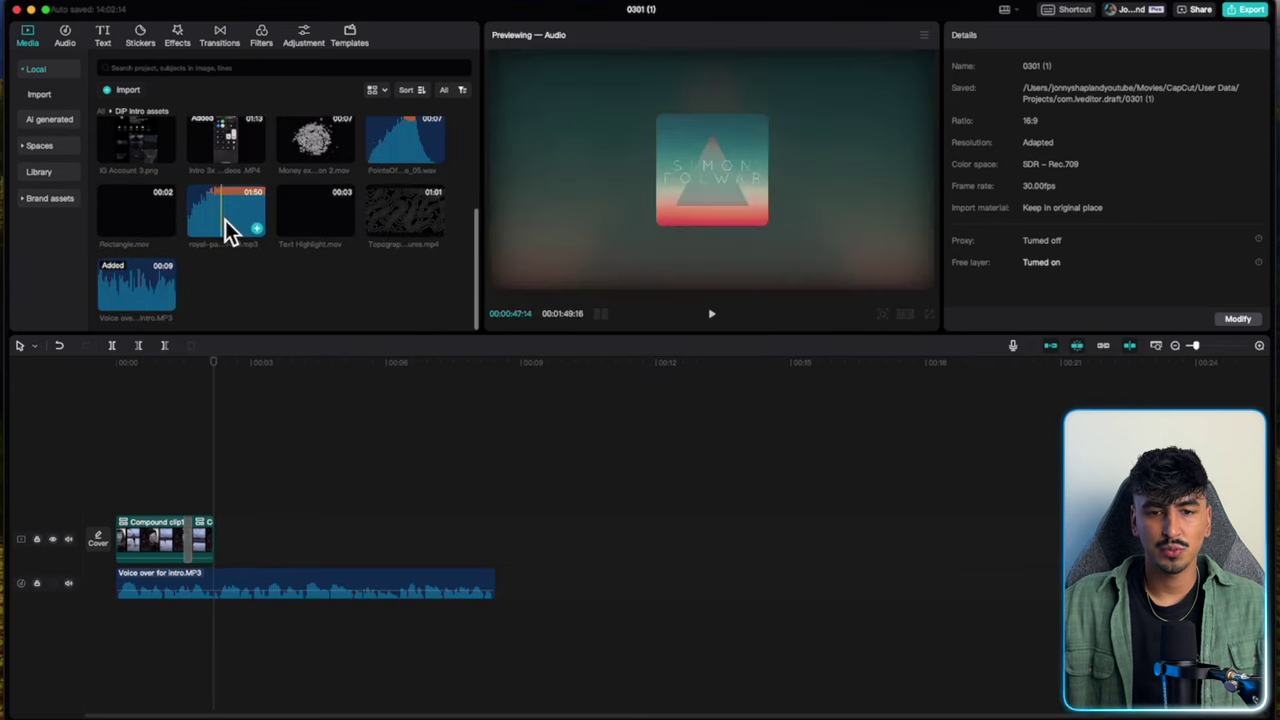
pyautogui.click(190, 222)
pyautogui.press('space')
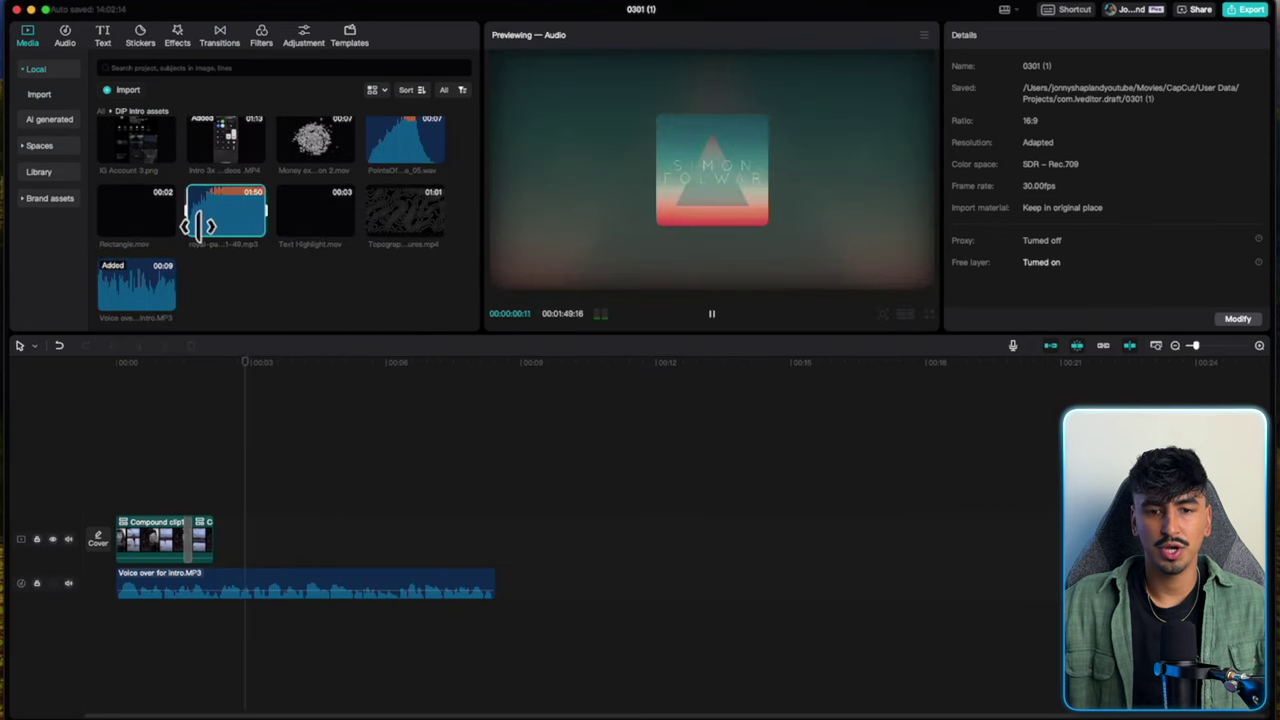
pyautogui.moveTo(224, 214); pyautogui.dragTo(108, 645)
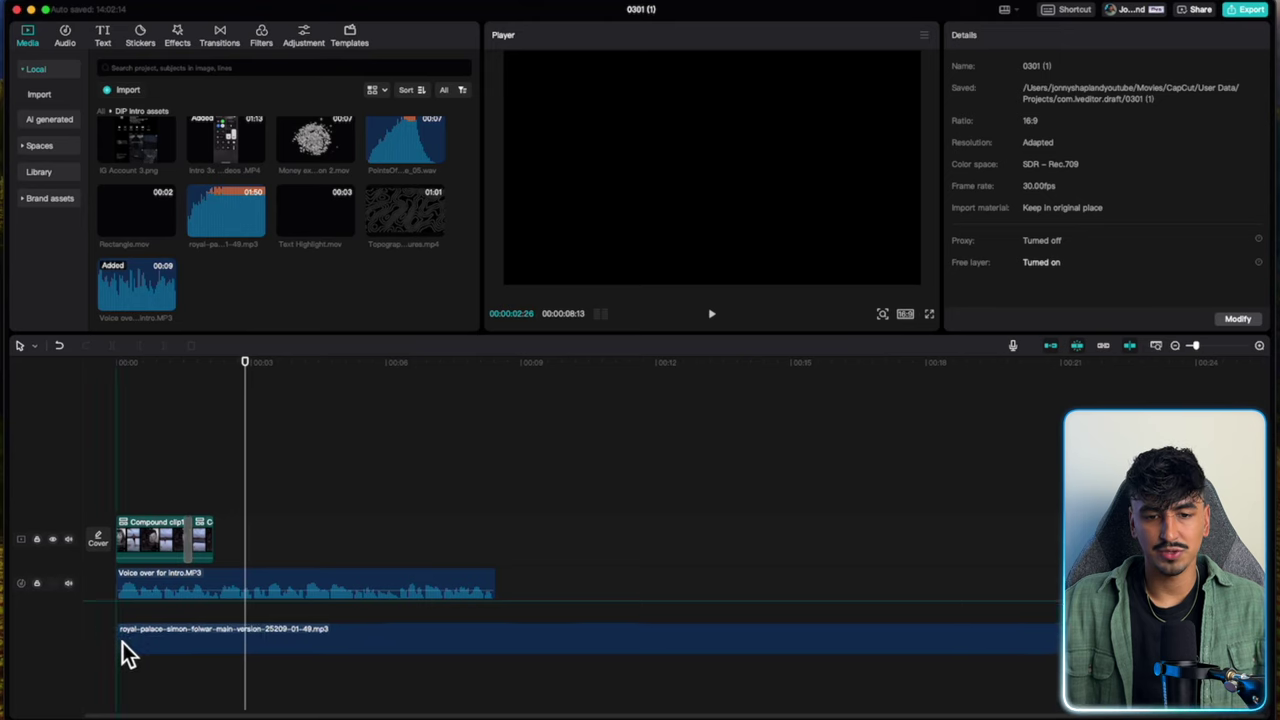
# Split the music where the compound clips end and delete its trailing part.
pyautogui.click(124, 641)
pyautogui.press('space')
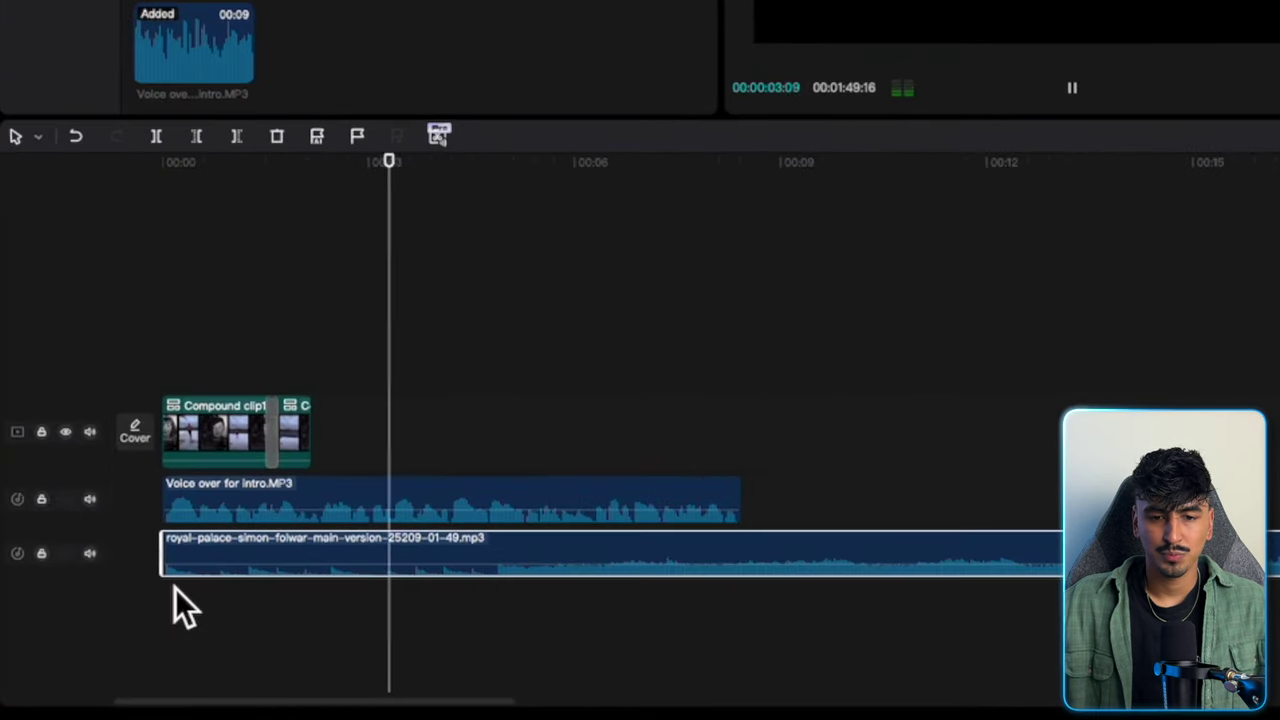
pyautogui.press('space')
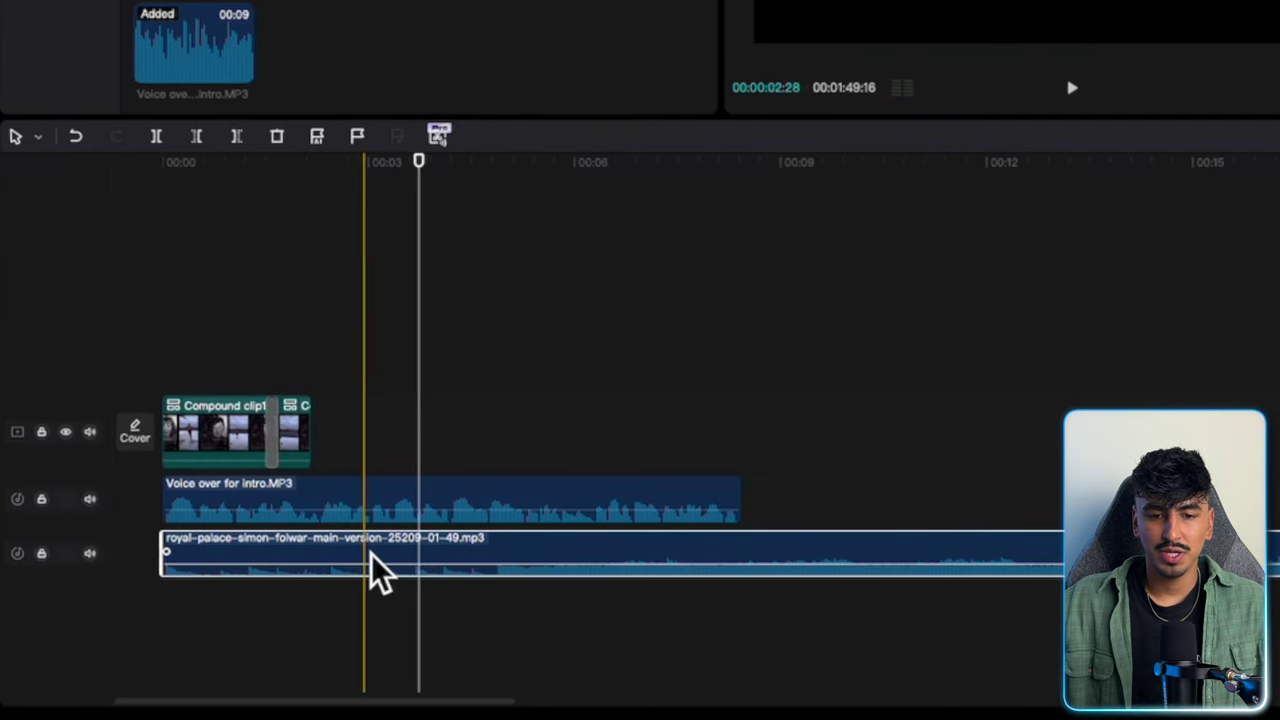
pyautogui.hotkey('ctrl', 'b')
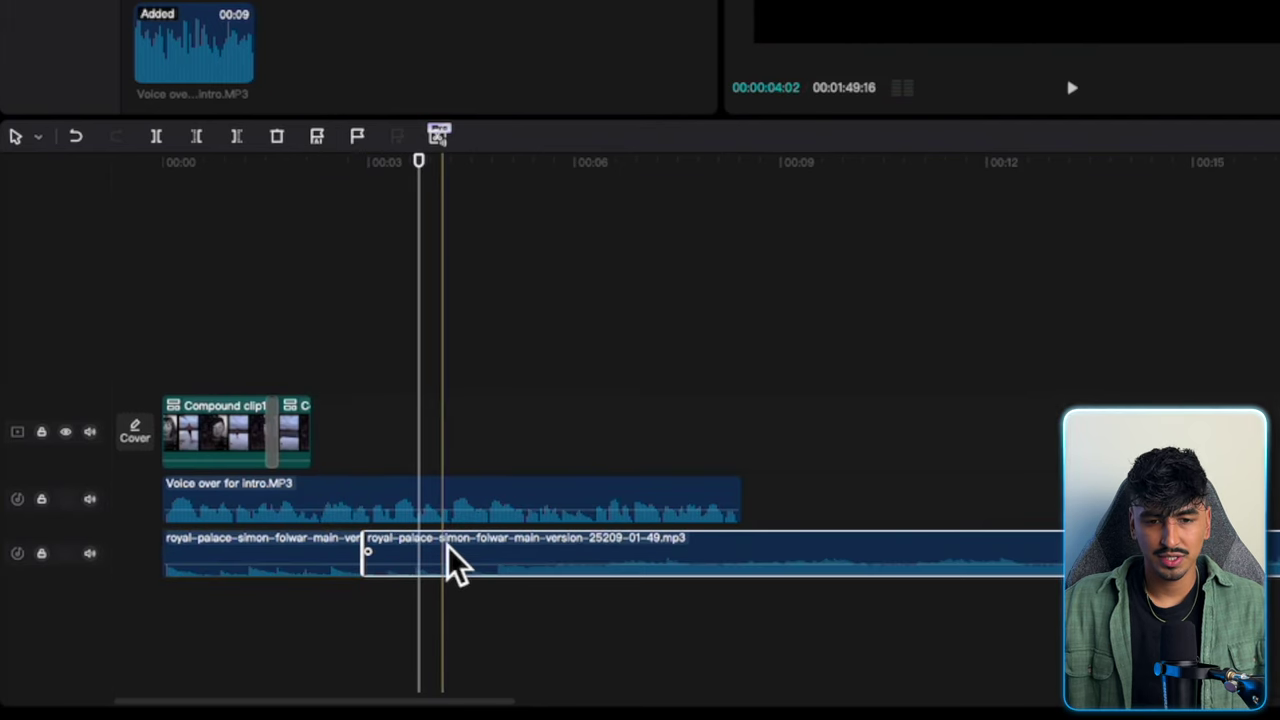
pyautogui.press('Delete')
pyautogui.click(345, 568)
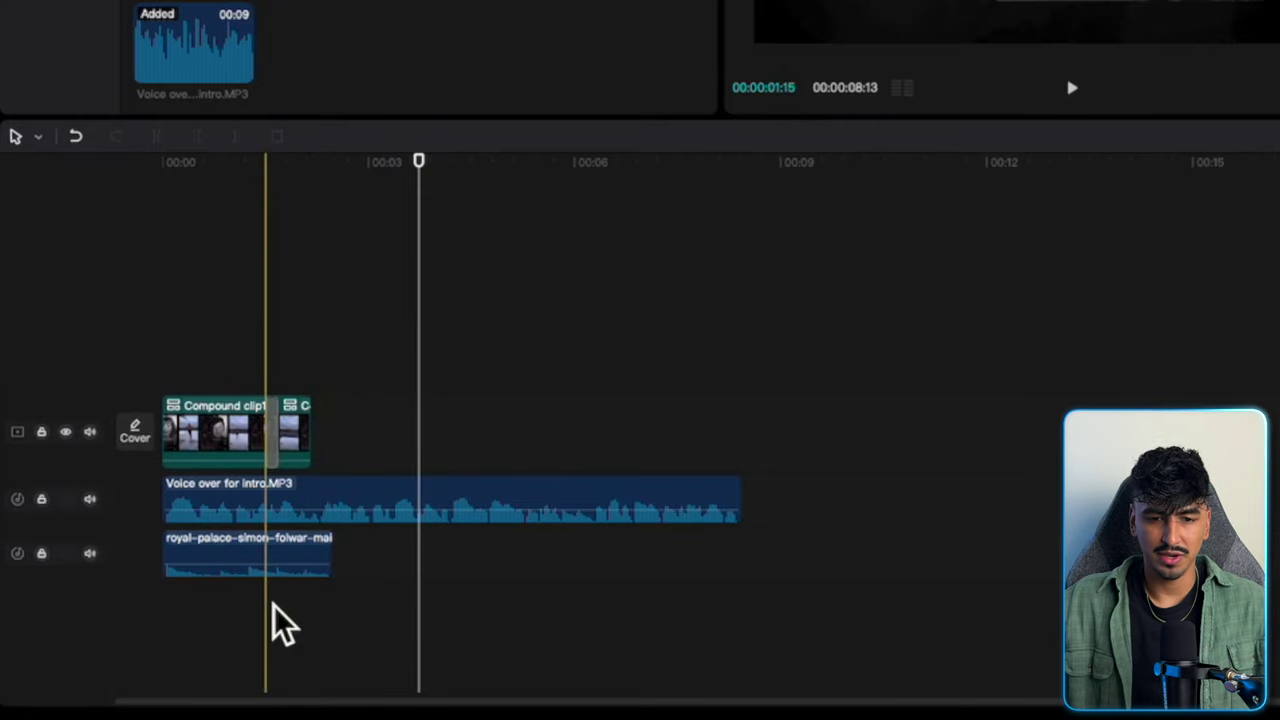
pyautogui.click(322, 440)
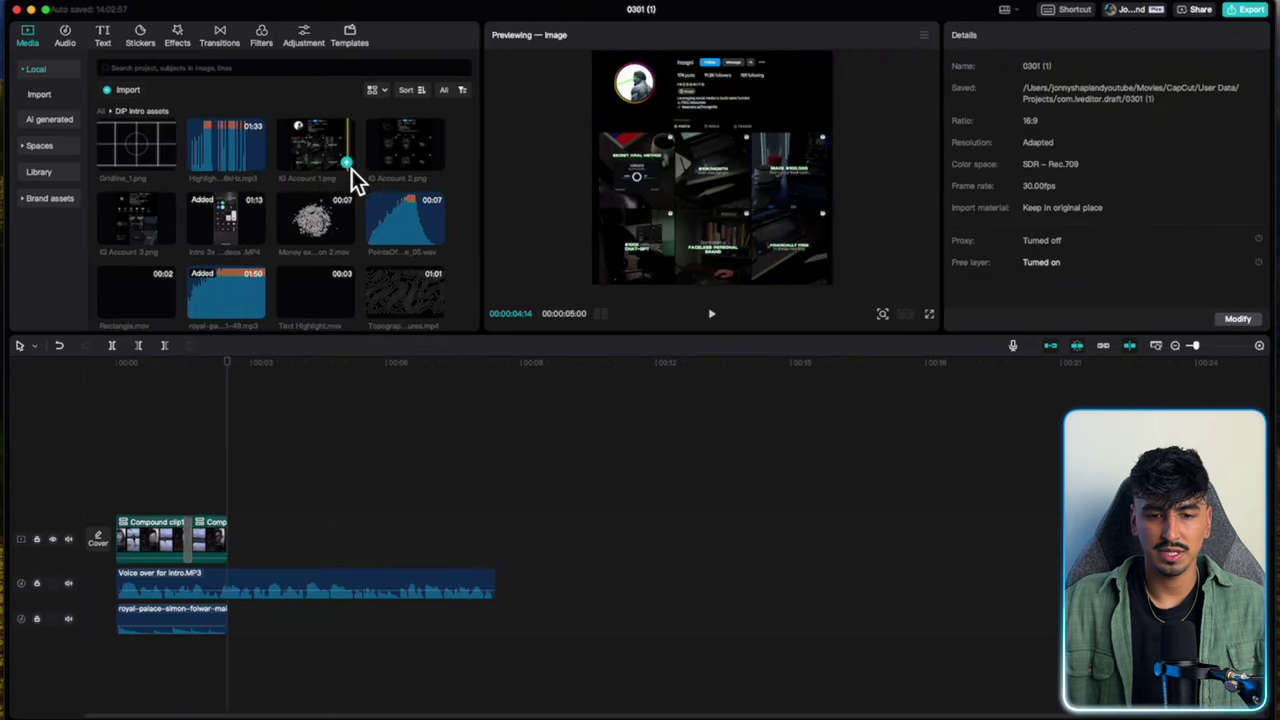
# Add IG Account 1, 2 and 3 images, stacking 2 and 3 on tracks above 1, then play them.
pyautogui.click(351, 169)
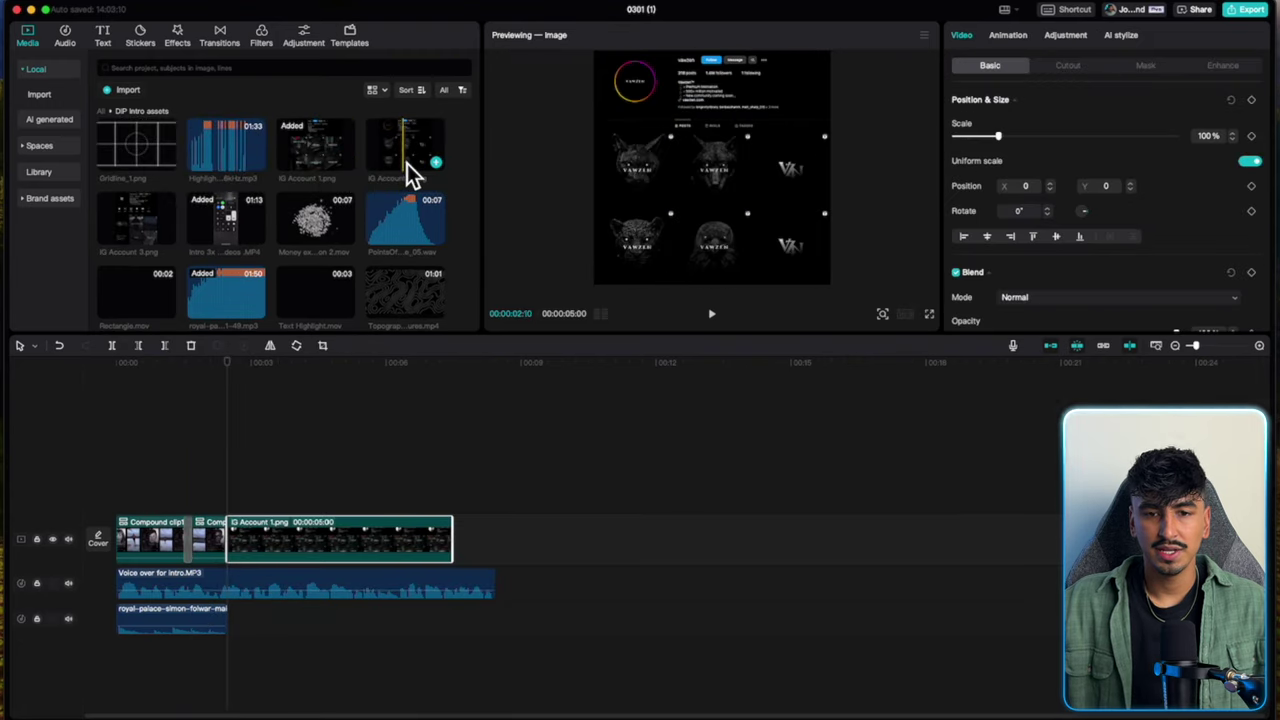
pyautogui.click(436, 164)
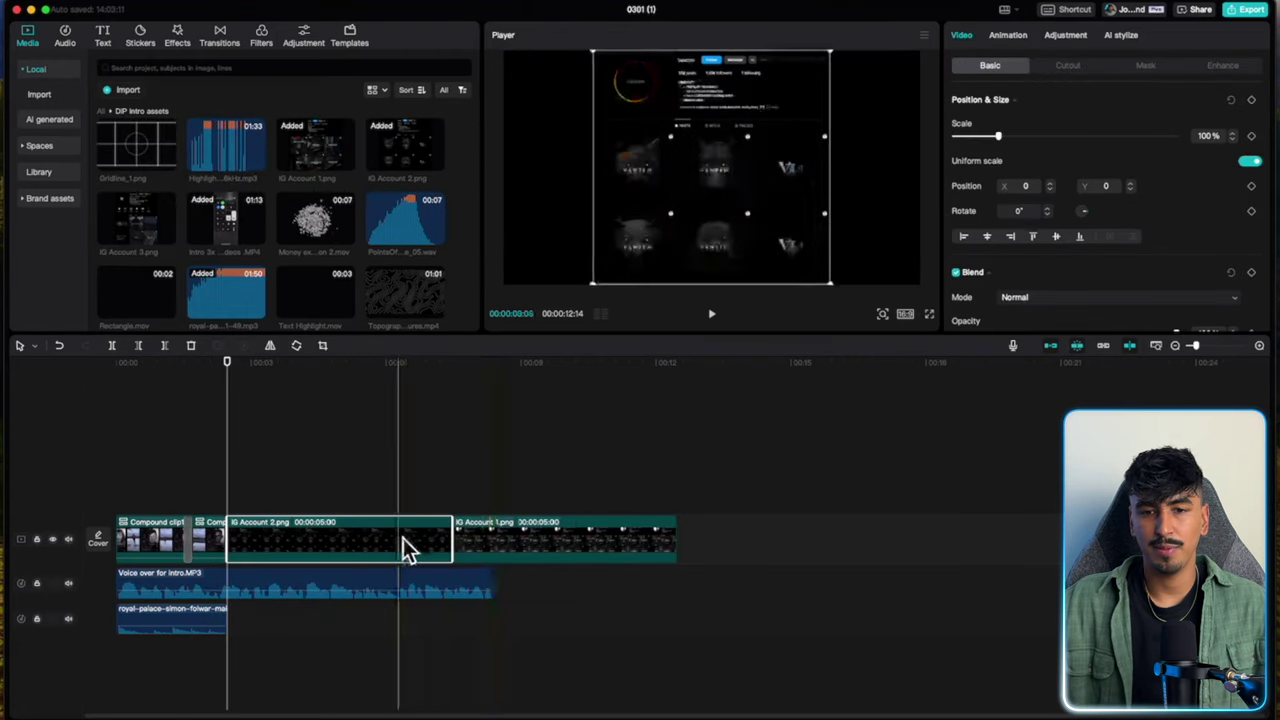
pyautogui.moveTo(403, 538); pyautogui.dragTo(400, 505)
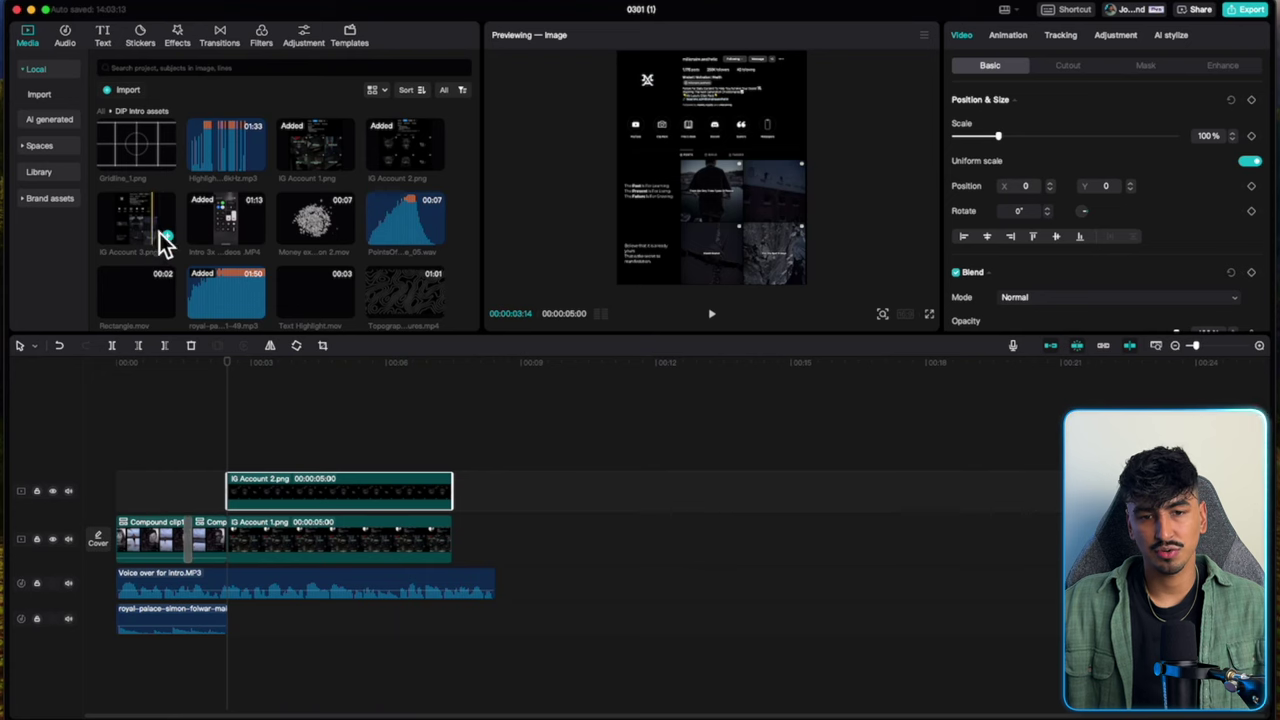
pyautogui.click(166, 237)
pyautogui.moveTo(362, 547); pyautogui.dragTo(360, 504)
pyautogui.press('space')
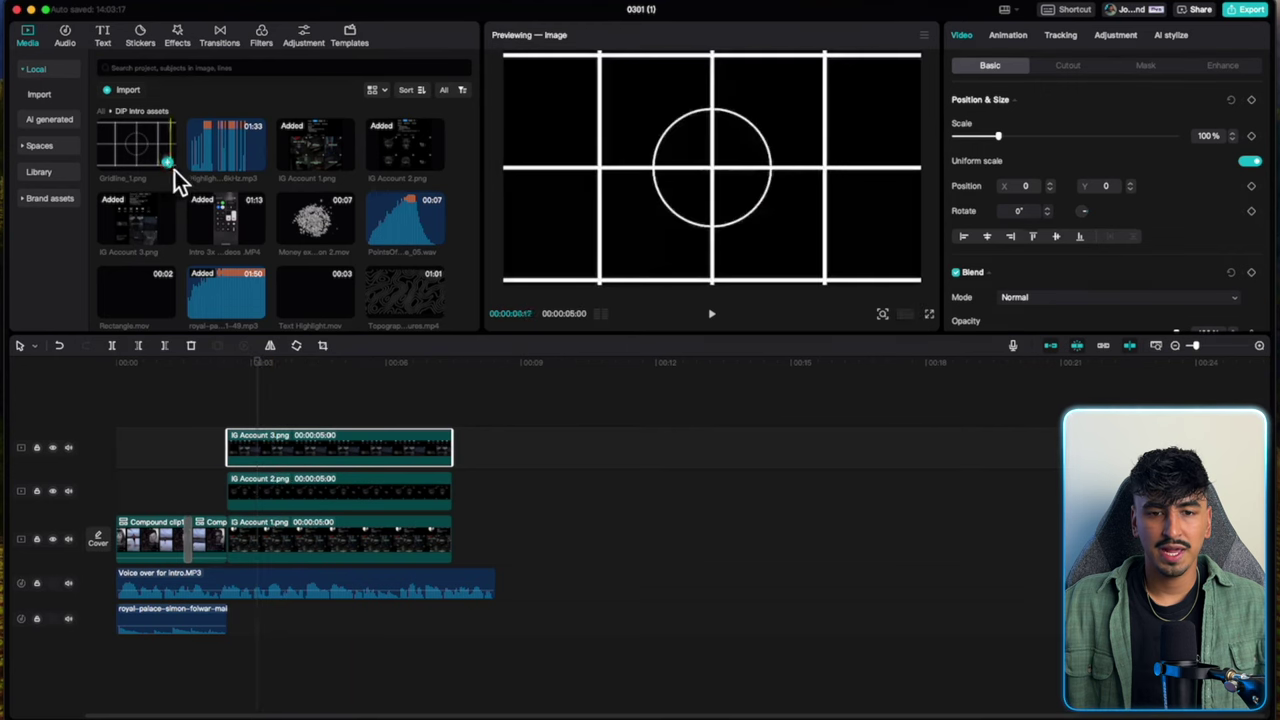
# Put Gridline_1 on the top track and scale IG Account 3 to 800%, framing its profile header.
pyautogui.click(174, 169)
pyautogui.moveTo(394, 530); pyautogui.dragTo(320, 420)
pyautogui.click(276, 474)
pyautogui.moveTo(997, 136); pyautogui.dragTo(1137, 136)
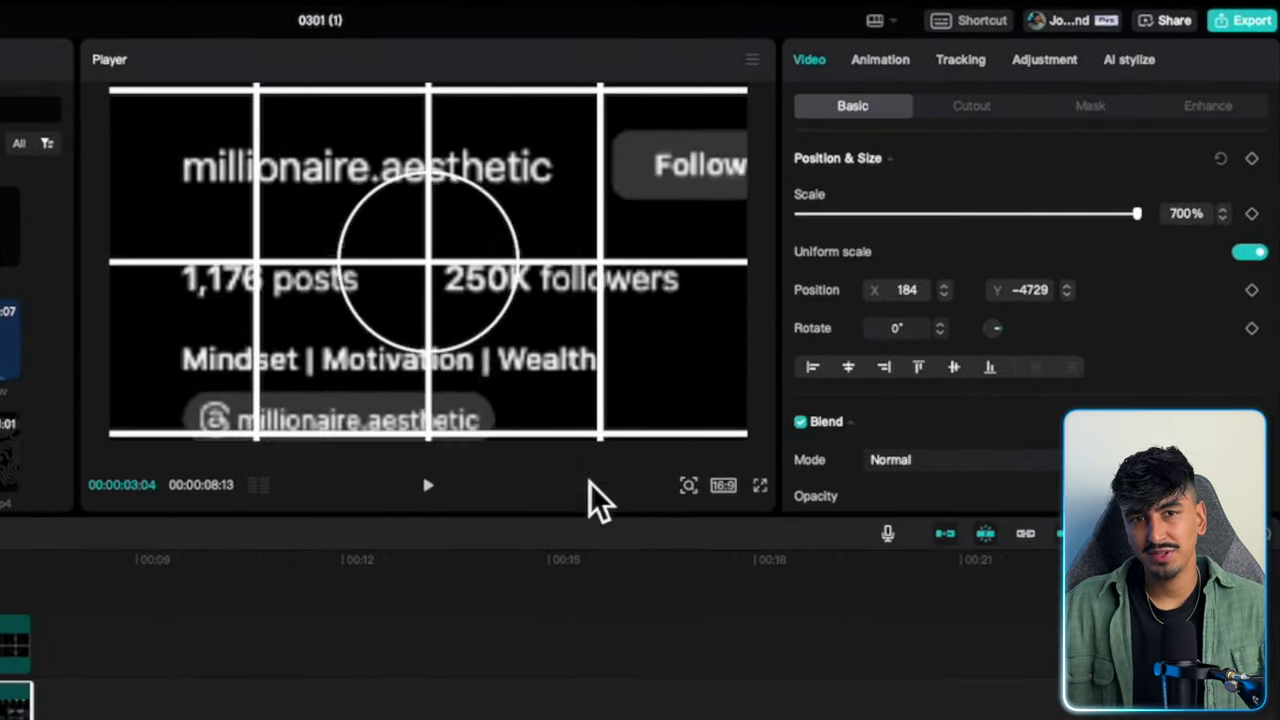
pyautogui.moveTo(598, 500); pyautogui.dragTo(657, 240)
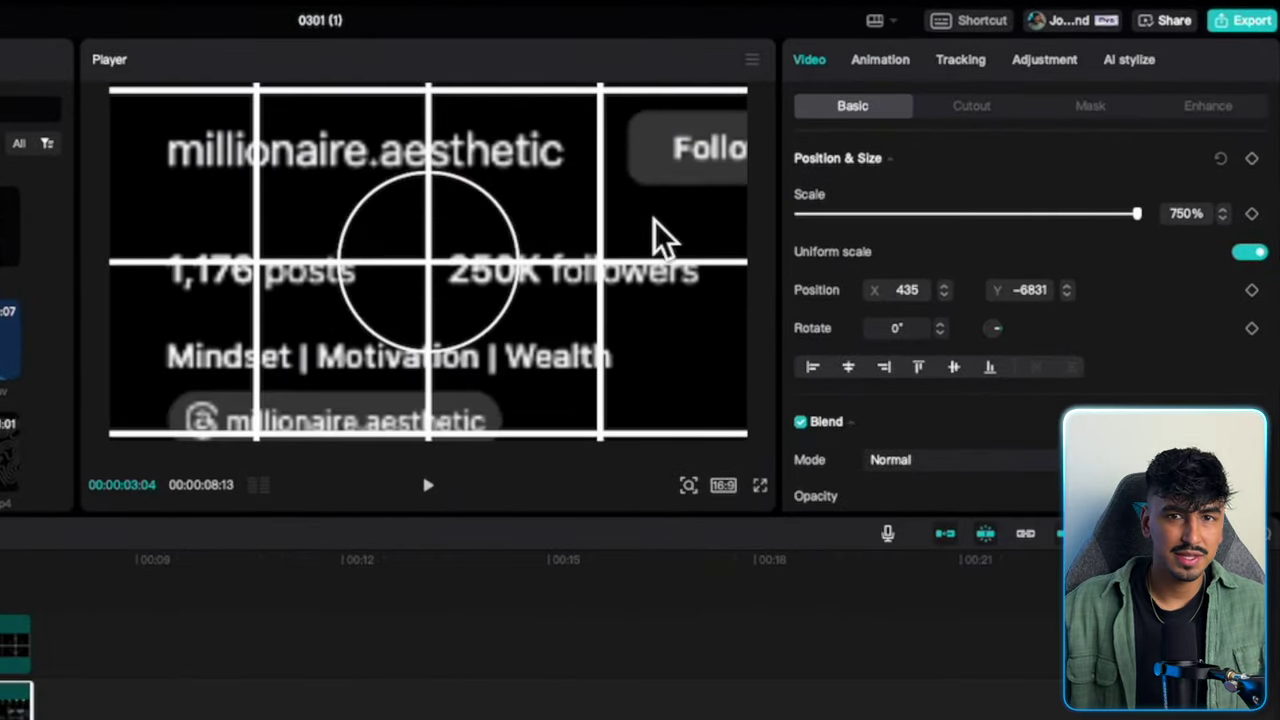
pyautogui.scroll(-1, 1198, 215)
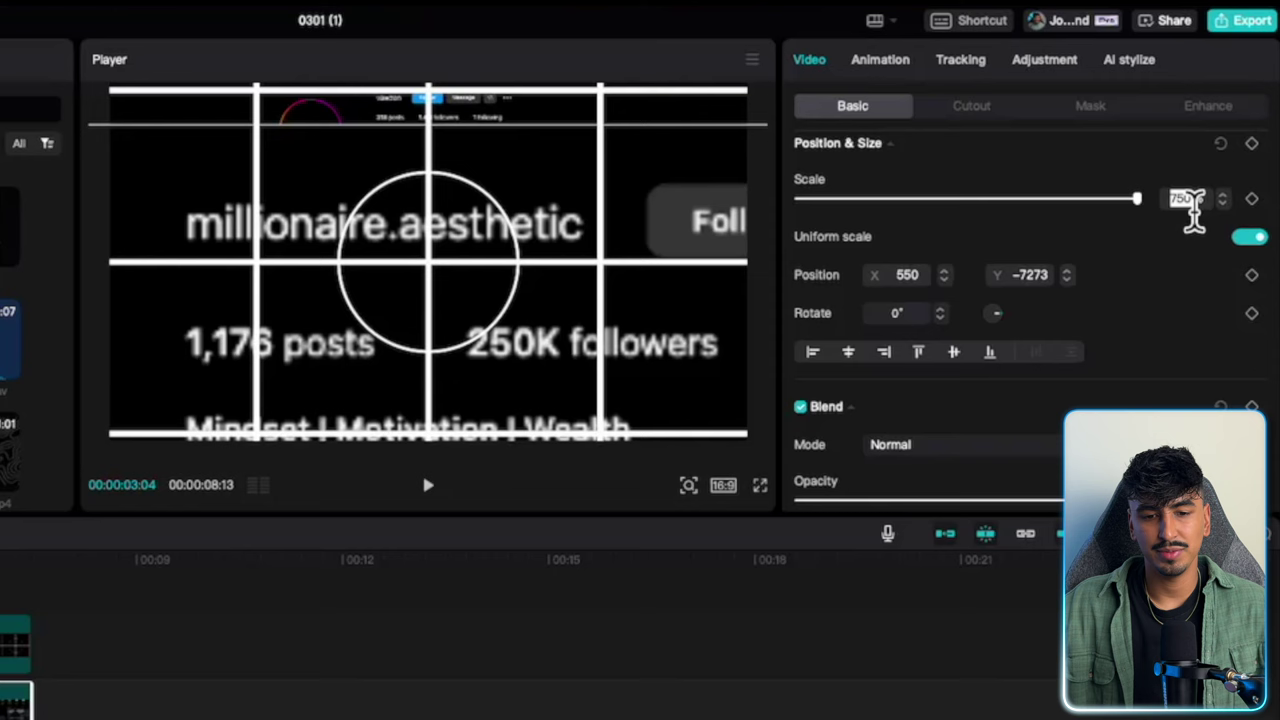
pyautogui.press('Return')
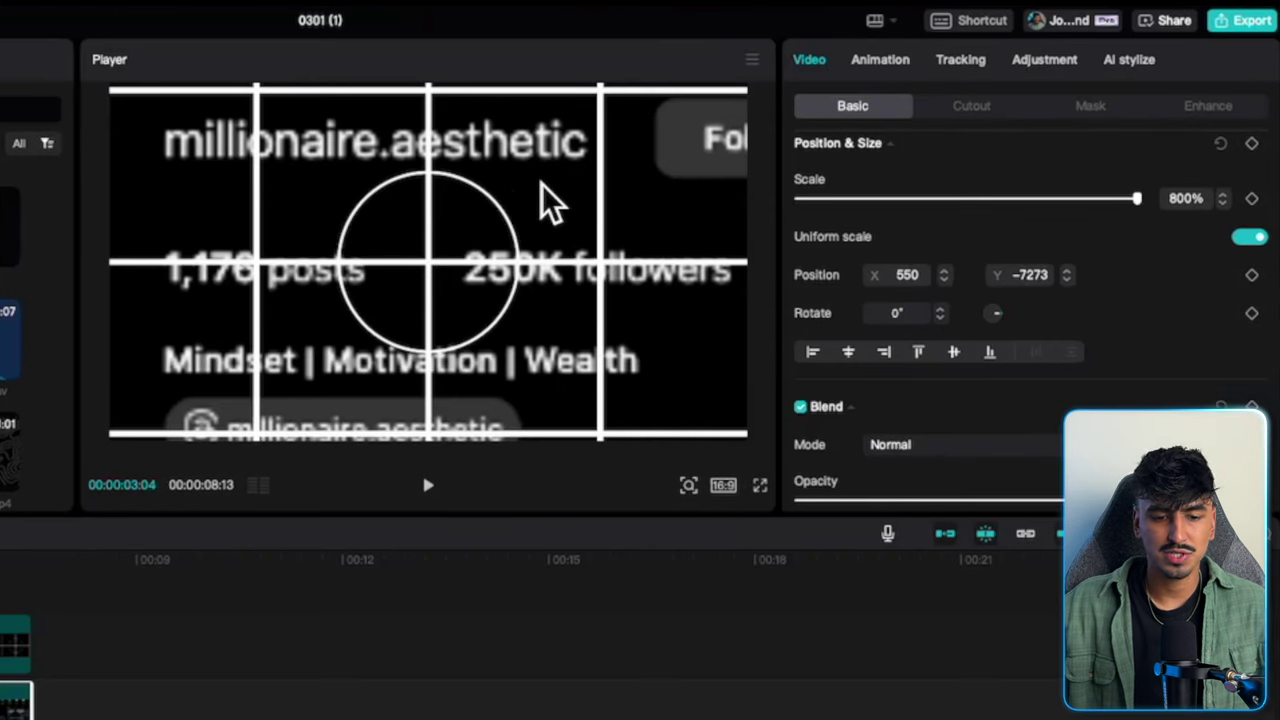
pyautogui.moveTo(552, 205); pyautogui.dragTo(574, 284)
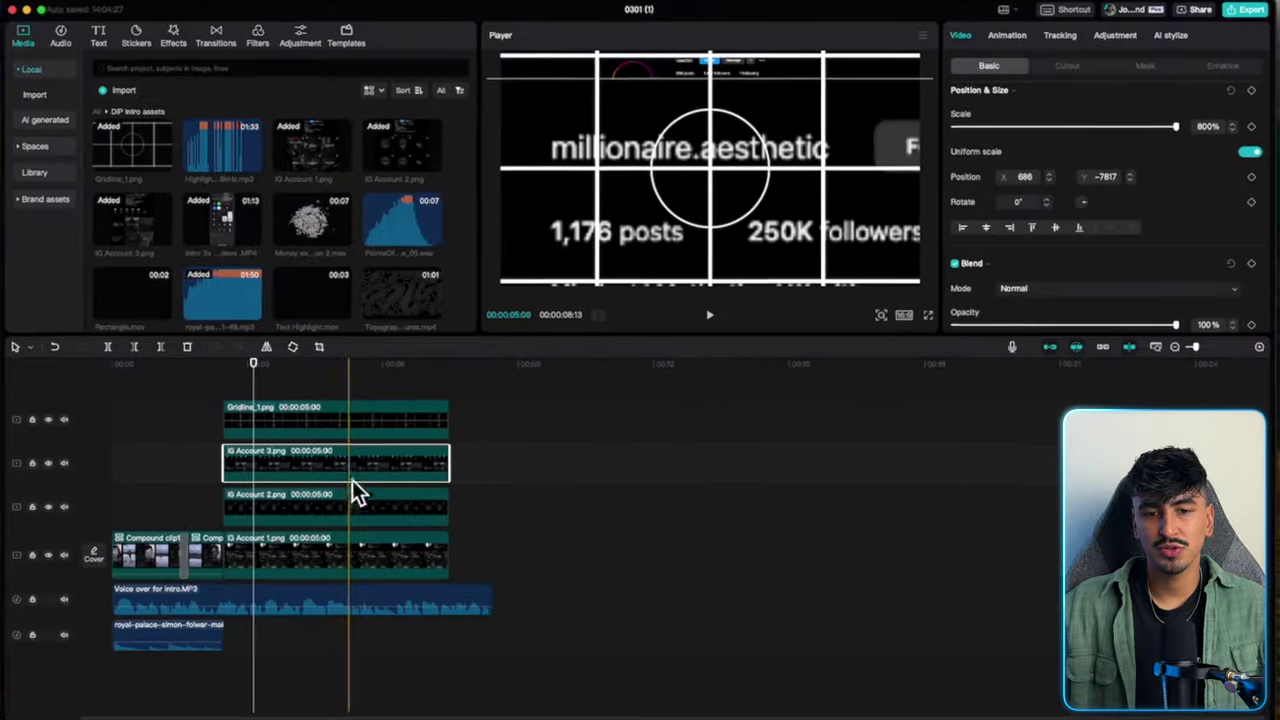
pyautogui.press('v')
# Scale IG Account 2 to 800% and reposition it to frame the profile name and header.
pyautogui.click(329, 505)
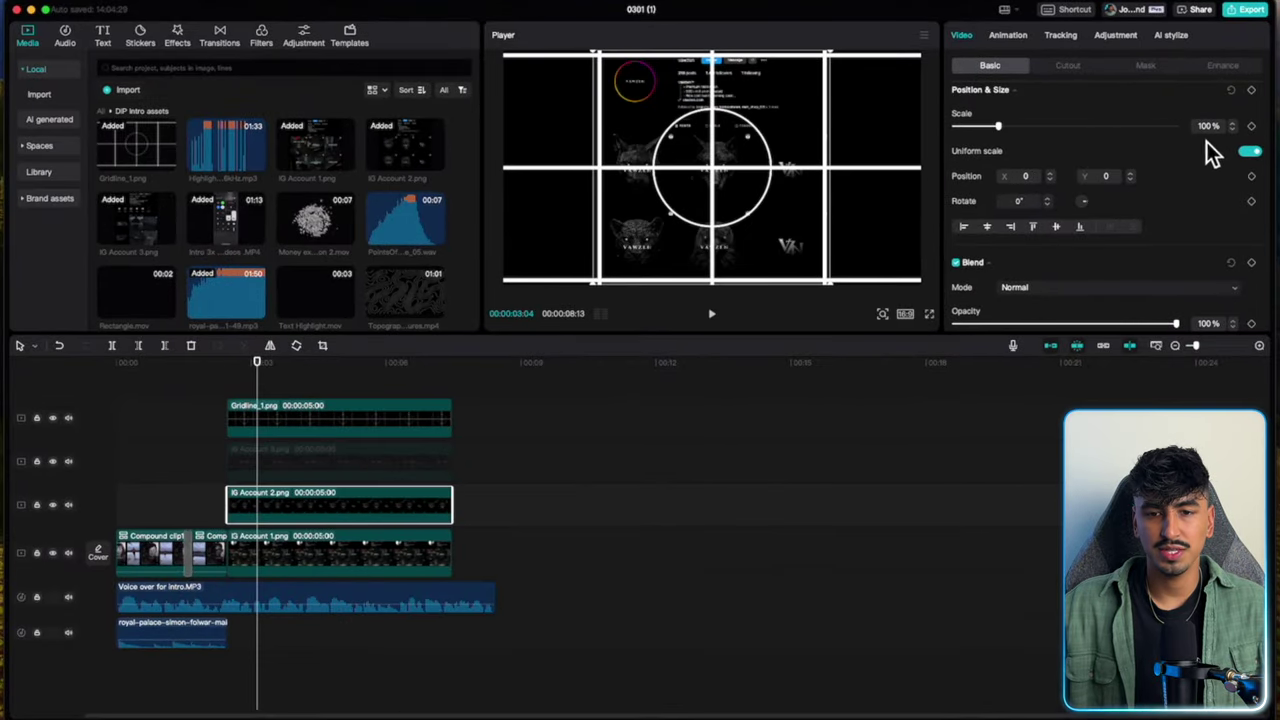
pyautogui.write('800')
pyautogui.press('Return')
pyautogui.moveTo(813, 128); pyautogui.dragTo(820, 212)
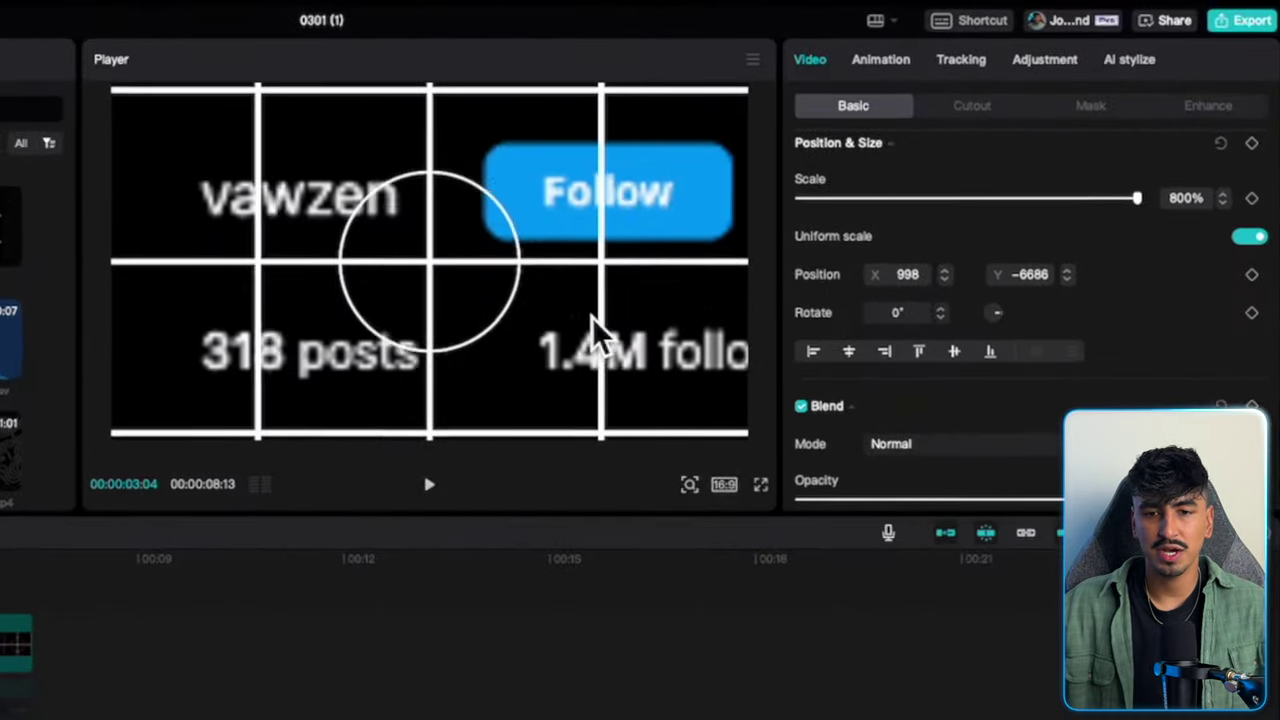
pyautogui.moveTo(595, 330); pyautogui.dragTo(650, 345)
pyautogui.scroll(-3, 1186, 200)
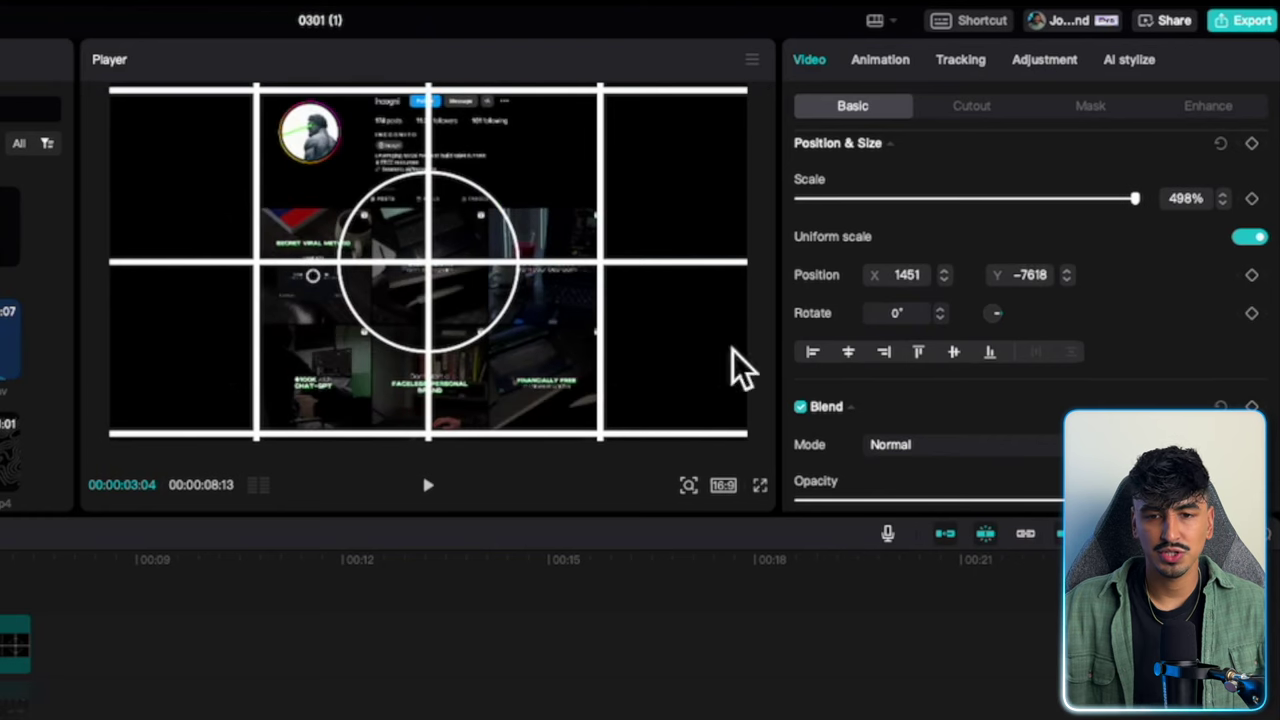
pyautogui.click(737, 366)
pyautogui.scroll(3, 1177, 220)
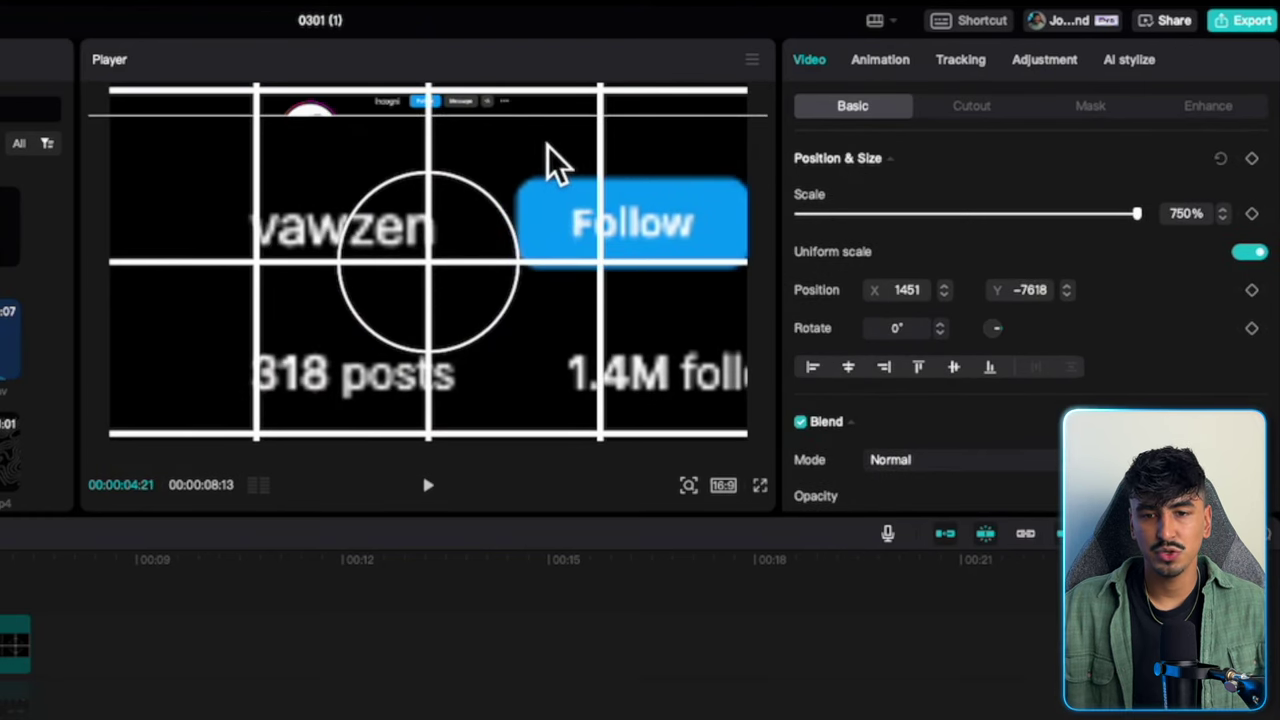
pyautogui.click(1220, 158)
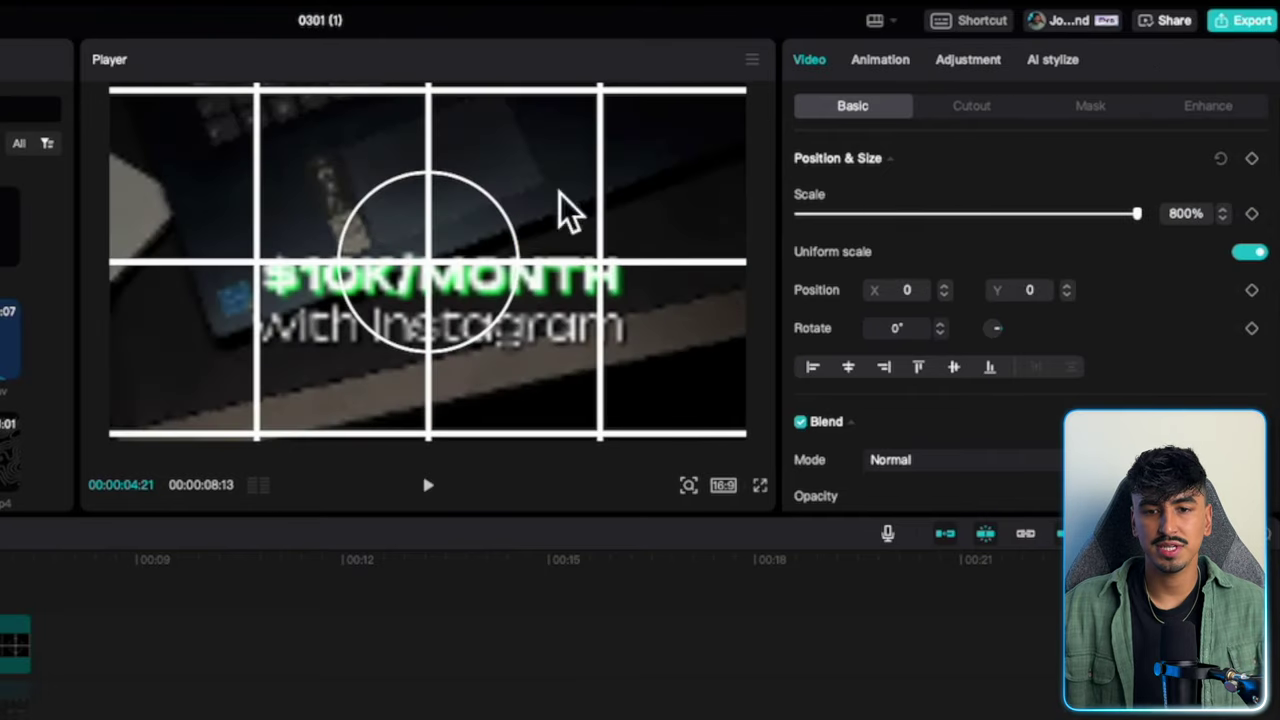
pyautogui.moveTo(665, 316); pyautogui.dragTo(596, 472)
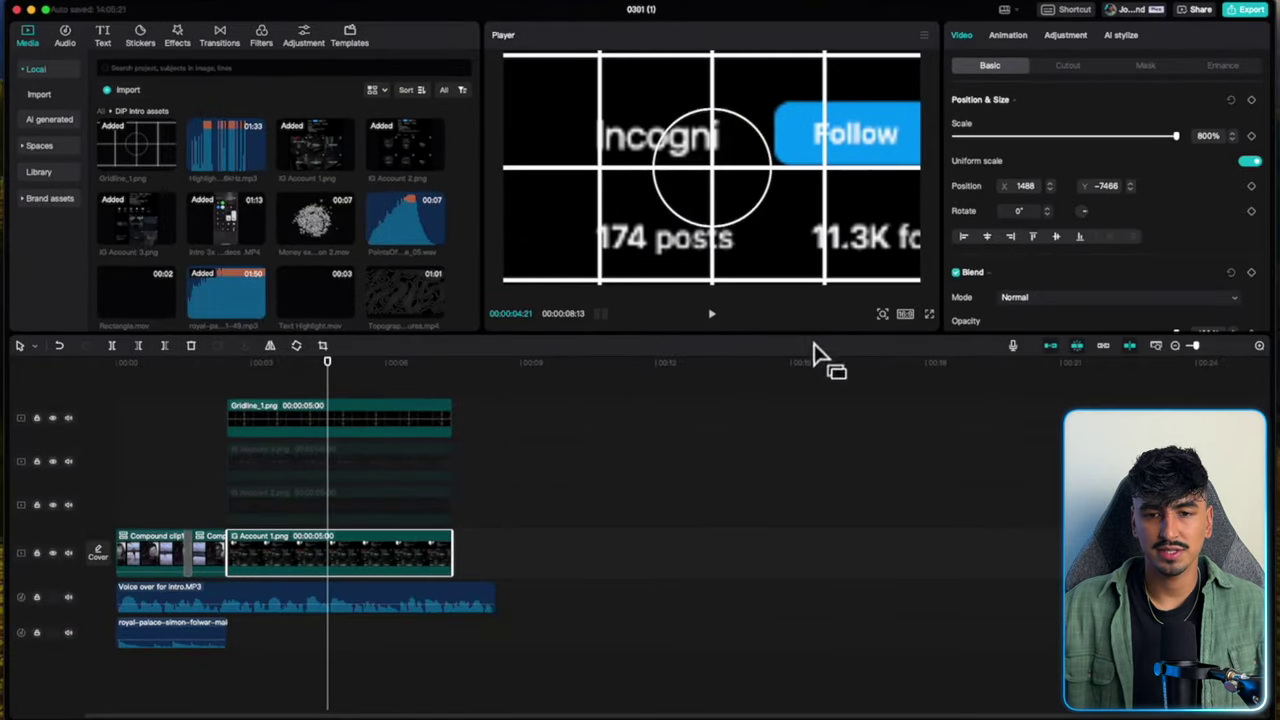
pyautogui.moveTo(818, 352); pyautogui.dragTo(340, 514)
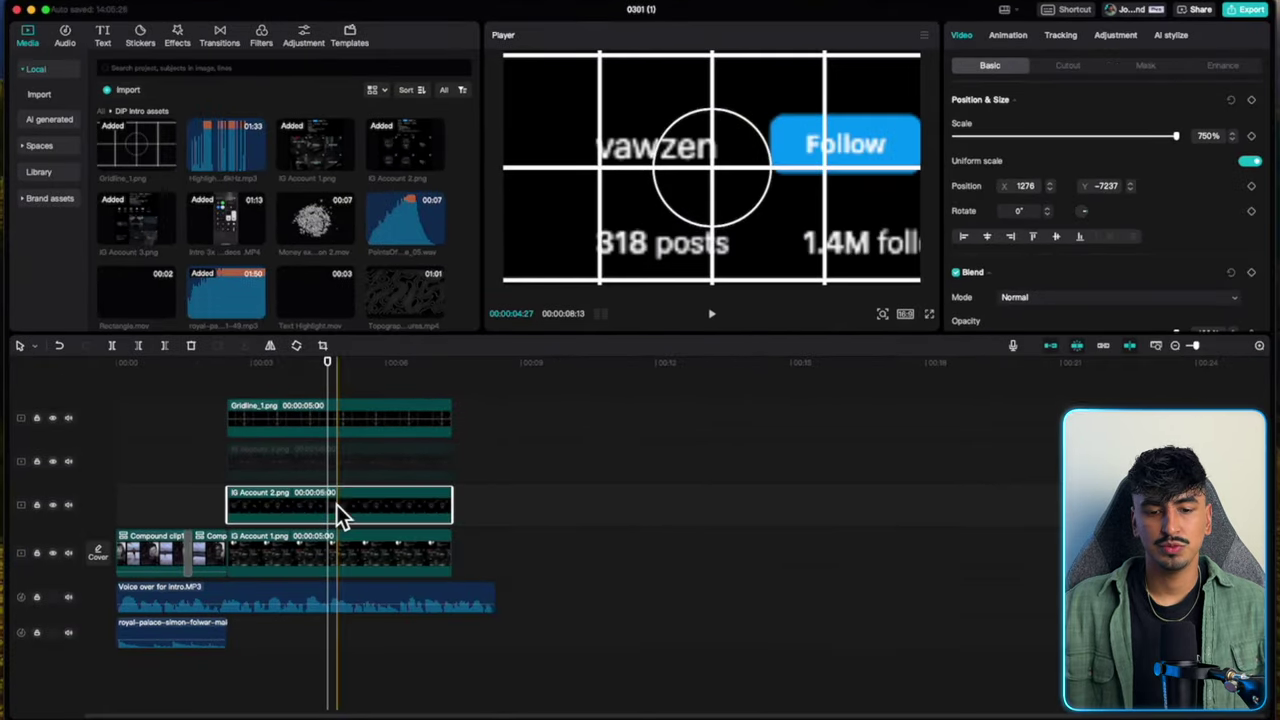
# Delete the Gridline_1 guide clip from the timeline.
pyautogui.click(345, 452)
pyautogui.click(350, 421)
pyautogui.press('Delete')
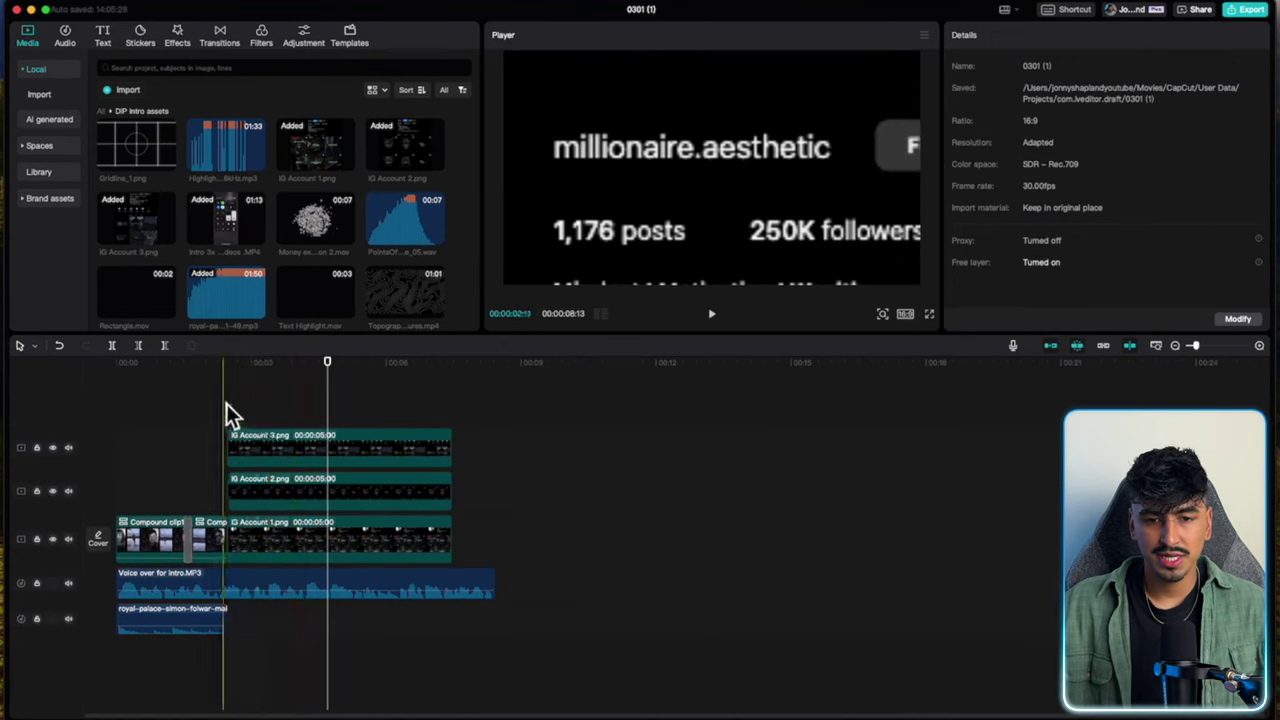
# Stagger the starts so IG Account 2 and IG Account 3 begin a few frames later.
pyautogui.click(231, 411)
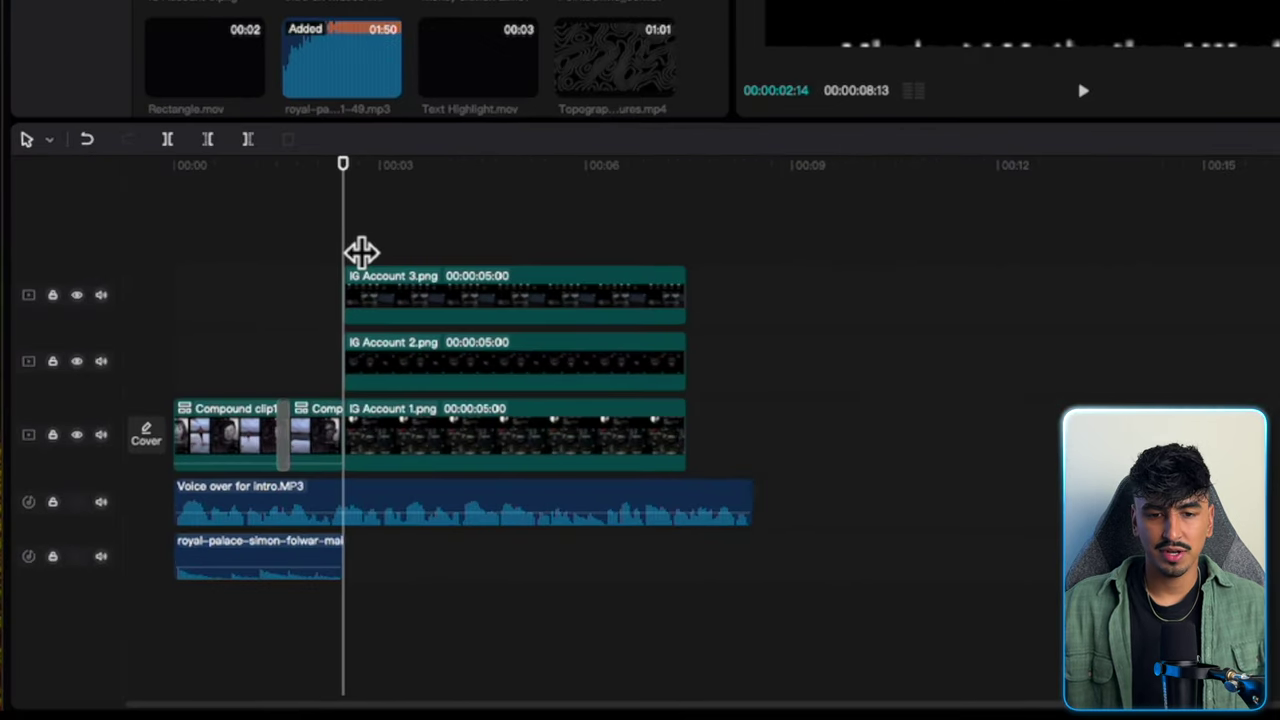
pyautogui.press('Right')
pyautogui.press('Right')
pyautogui.press('Right')
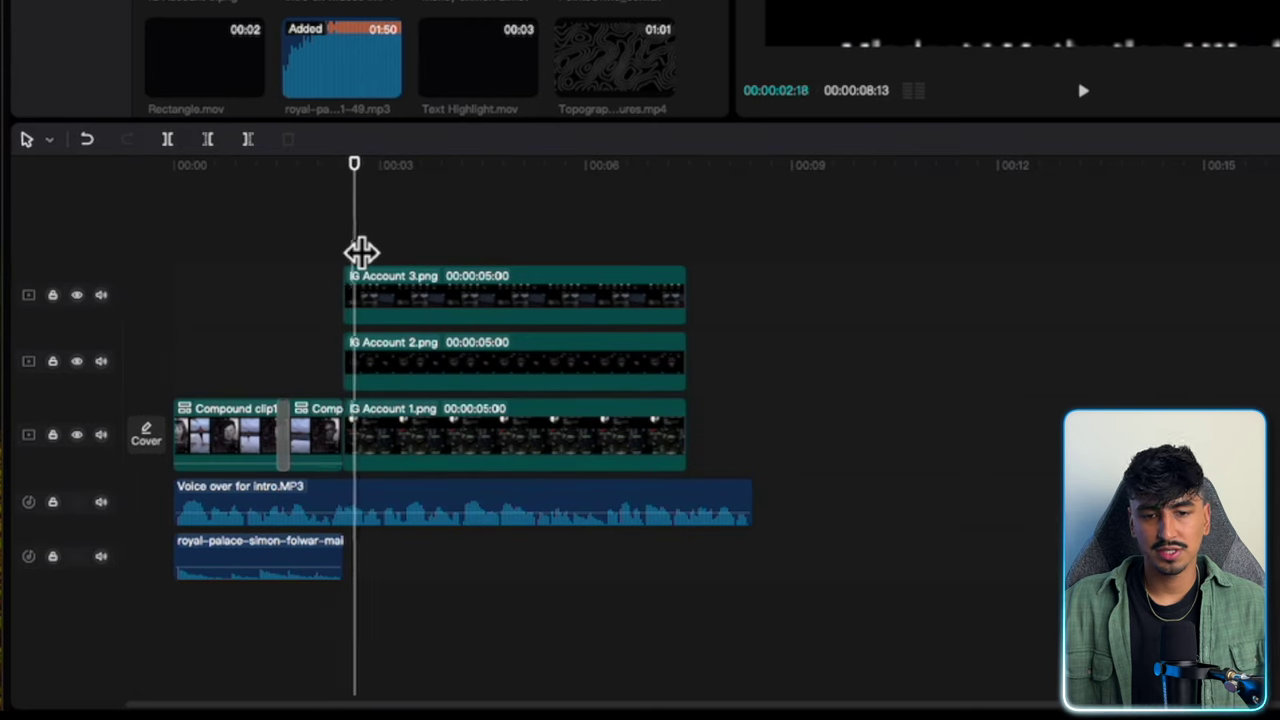
pyautogui.moveTo(360, 375); pyautogui.dragTo(369, 375)
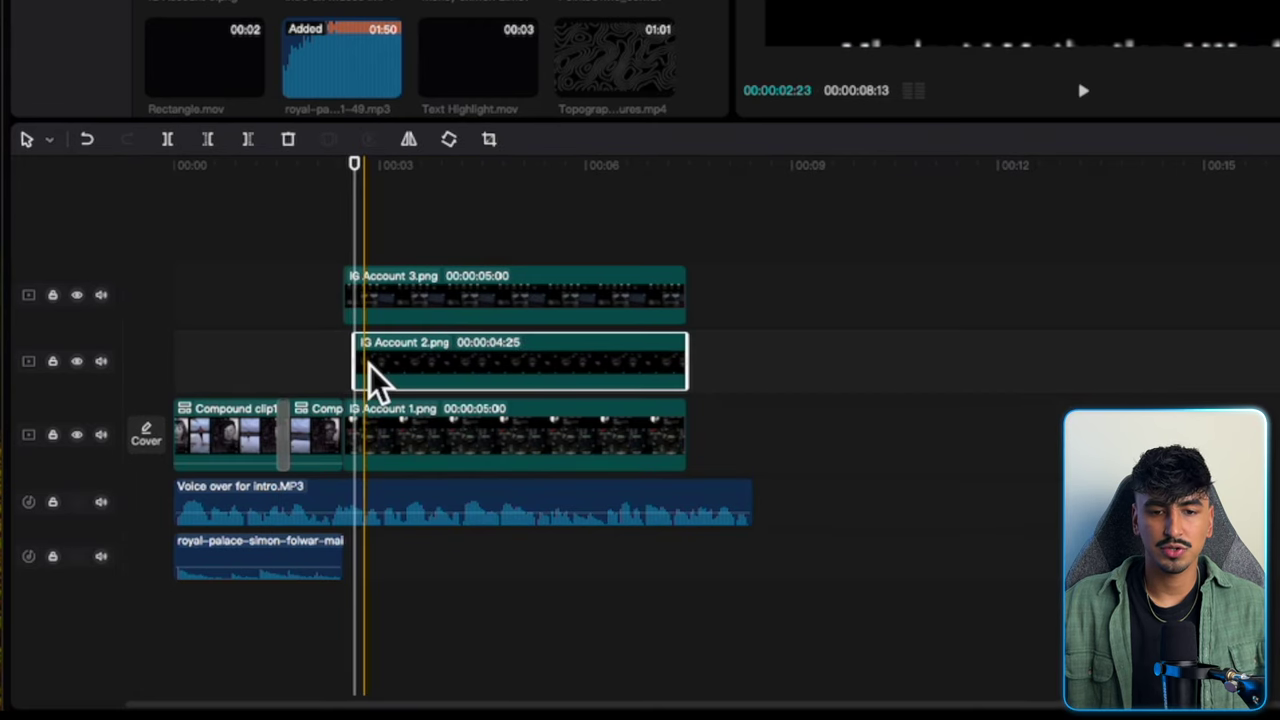
pyautogui.press('Right')
pyautogui.press('Right')
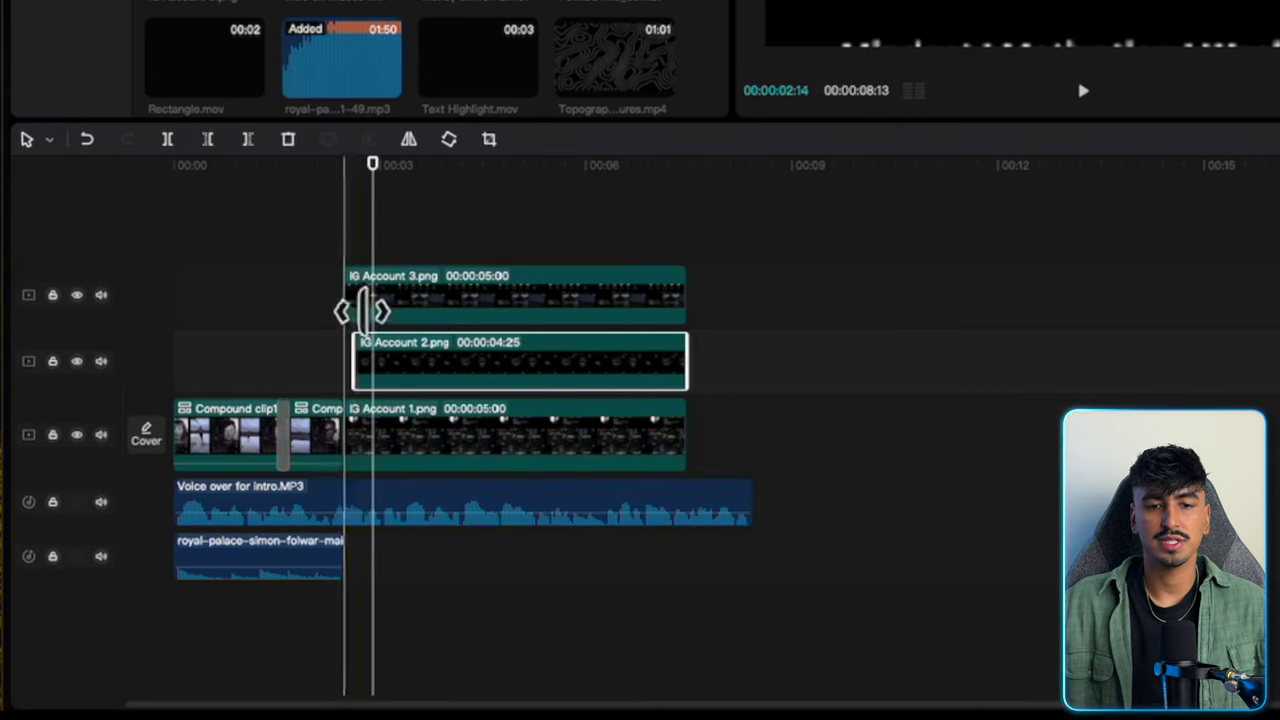
pyautogui.moveTo(363, 311); pyautogui.dragTo(397, 312)
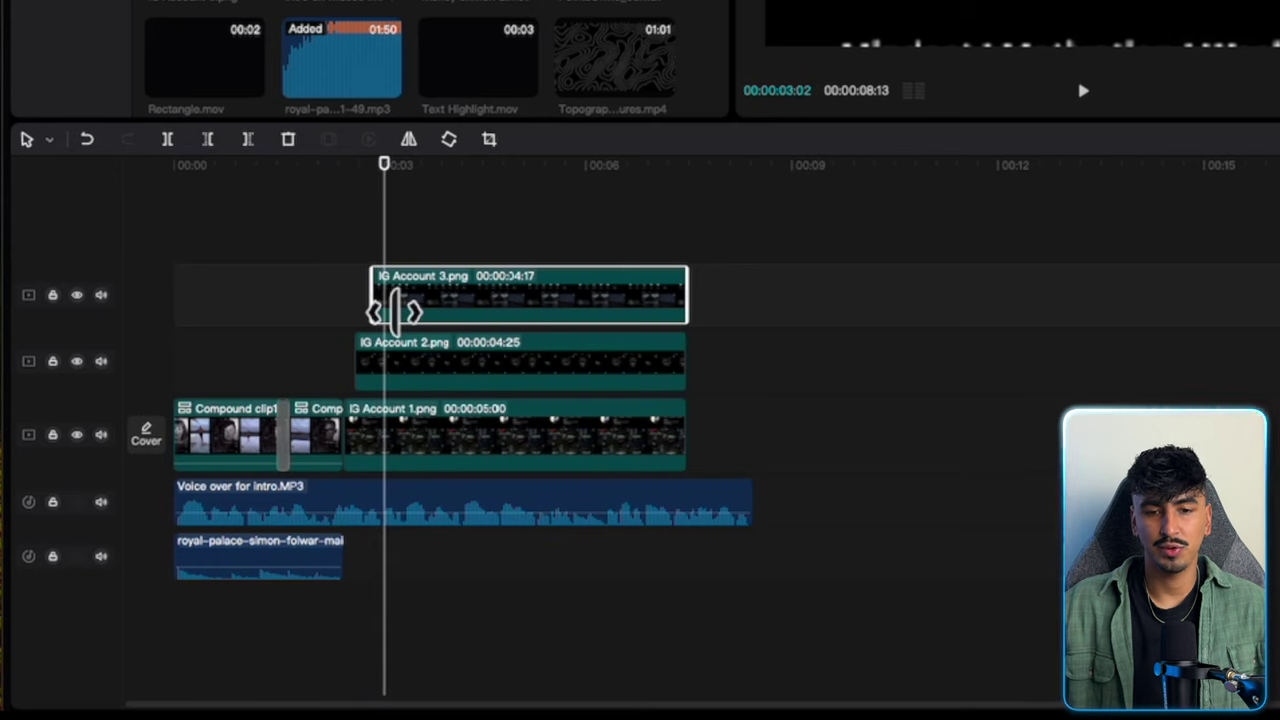
pyautogui.moveTo(395, 311); pyautogui.dragTo(396, 311)
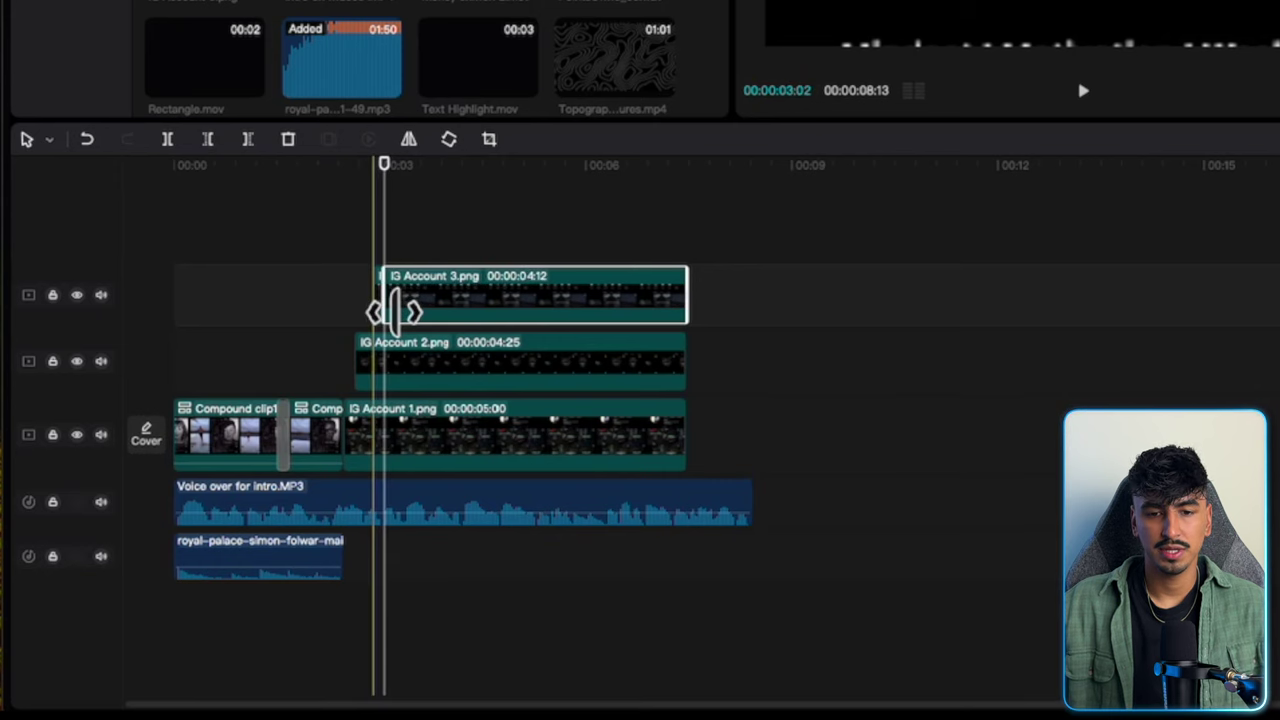
# Split the three IG Account clips at the playhead and delete the parts after it.
pyautogui.click(393, 378)
pyautogui.press('q')
pyautogui.keyDown('super'); pyautogui.click(391, 432); pyautogui.keyUp('super')
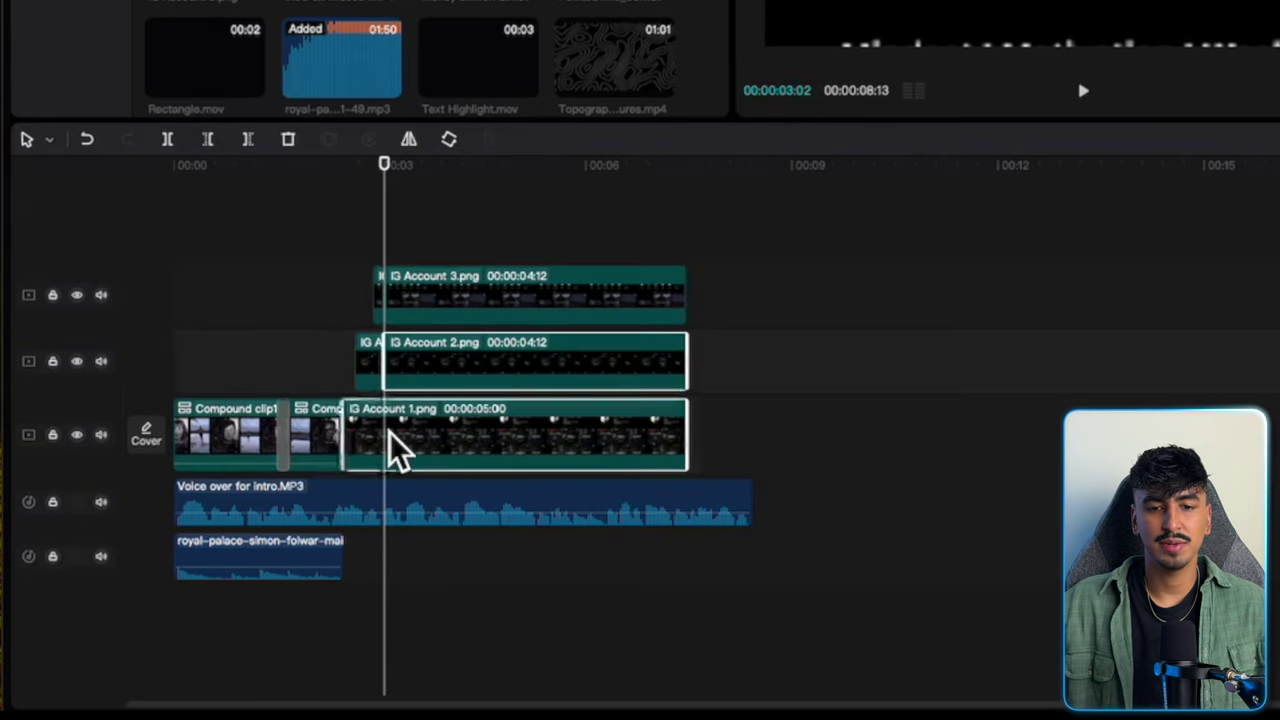
pyautogui.press('q')
pyautogui.keyDown('super'); pyautogui.click(432, 278); pyautogui.keyUp('super')
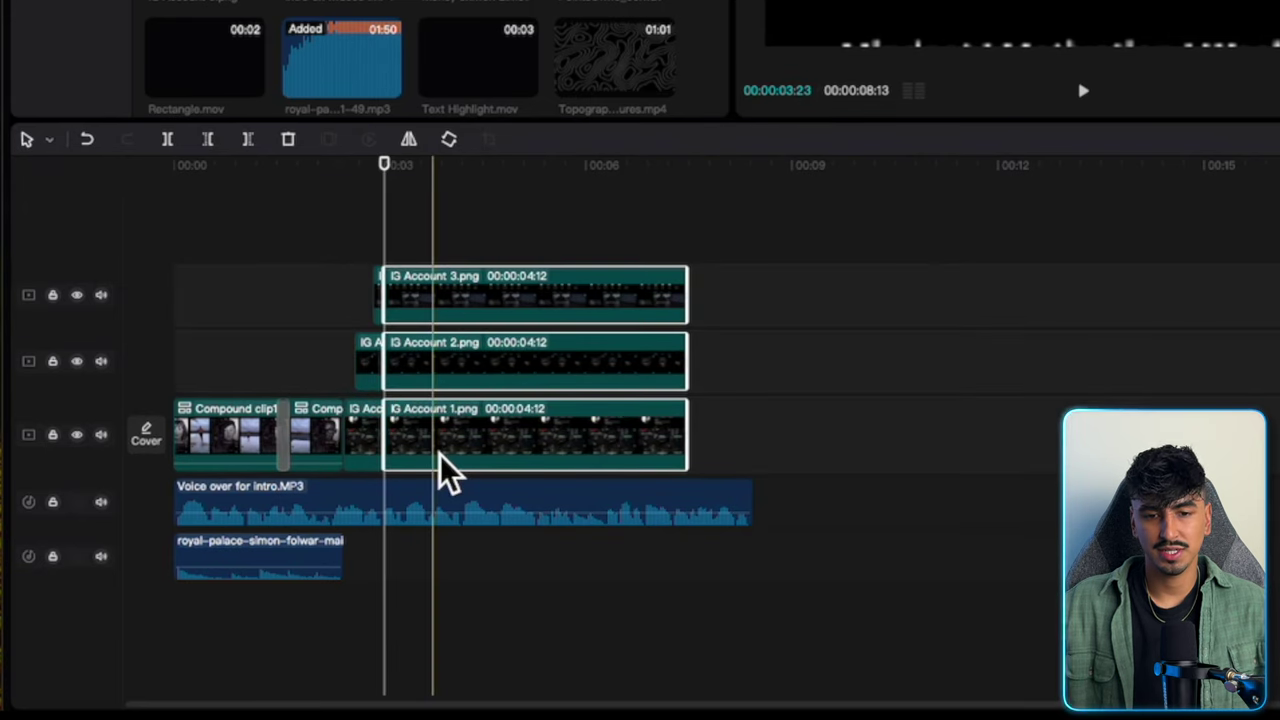
pyautogui.press('Delete')
# Rearrange the three shortened IG Account clips onto adjacent lower tracks.
pyautogui.press('super+z')
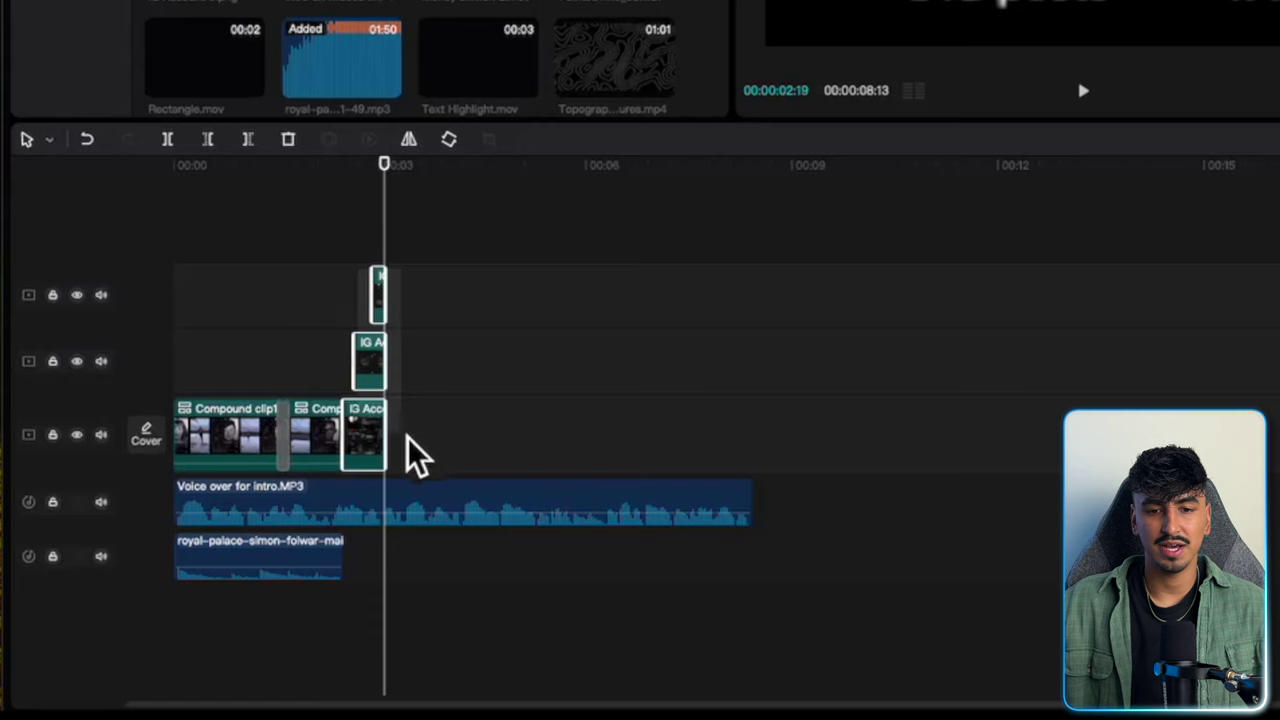
pyautogui.moveTo(380, 295); pyautogui.dragTo(417, 286)
pyautogui.press('super+equal')
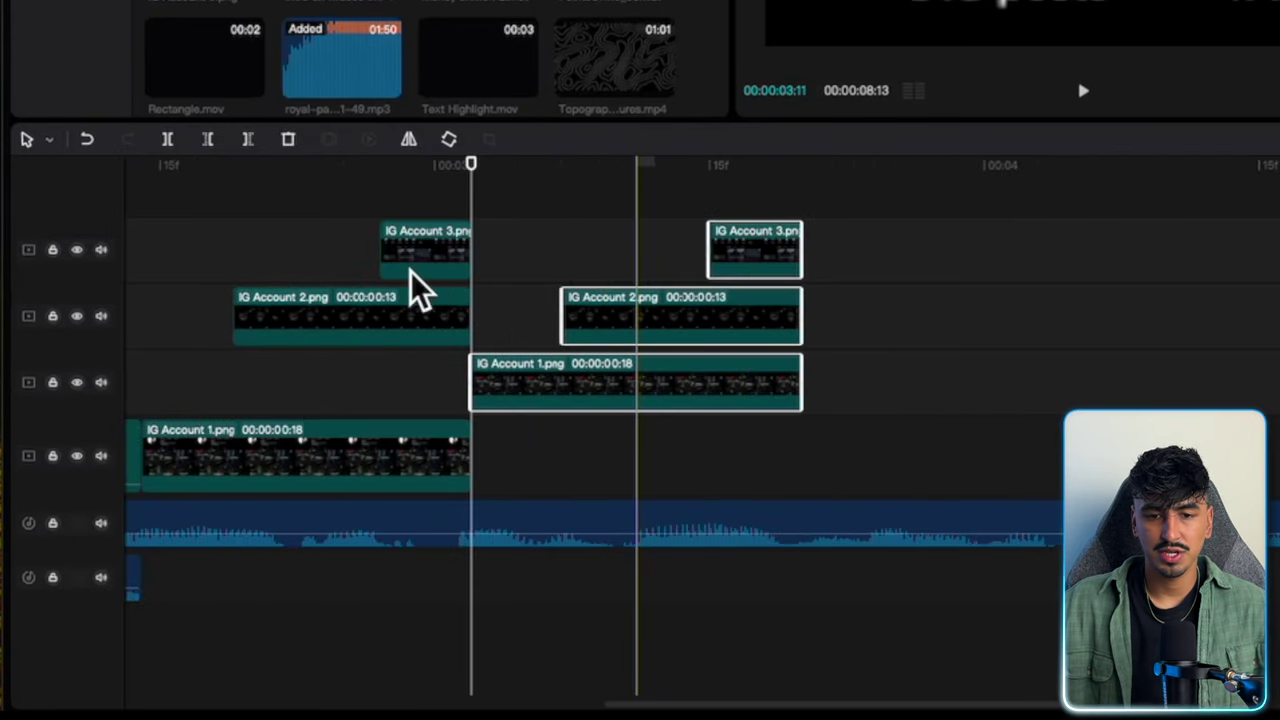
pyautogui.hscroll(-3, 414, 286)
pyautogui.moveTo(635, 226); pyautogui.dragTo(786, 471)
pyautogui.moveTo(830, 250); pyautogui.dragTo(836, 297)
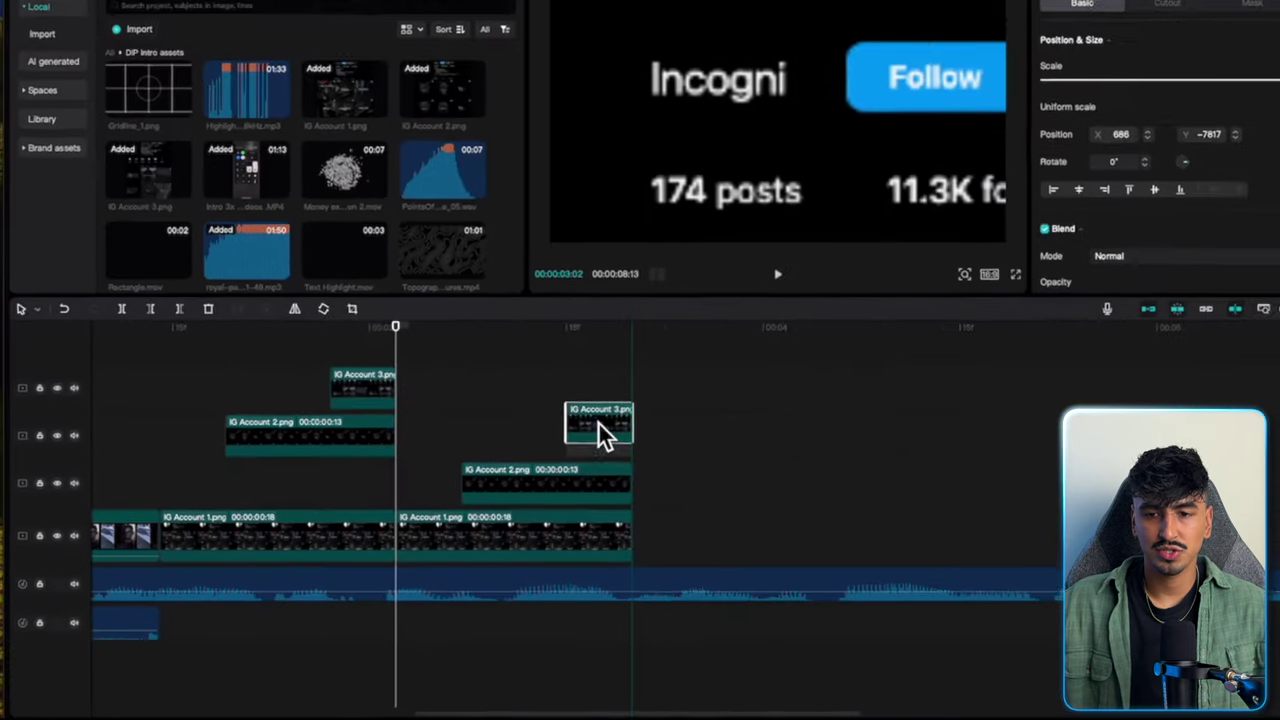
pyautogui.moveTo(598, 439); pyautogui.dragTo(602, 452)
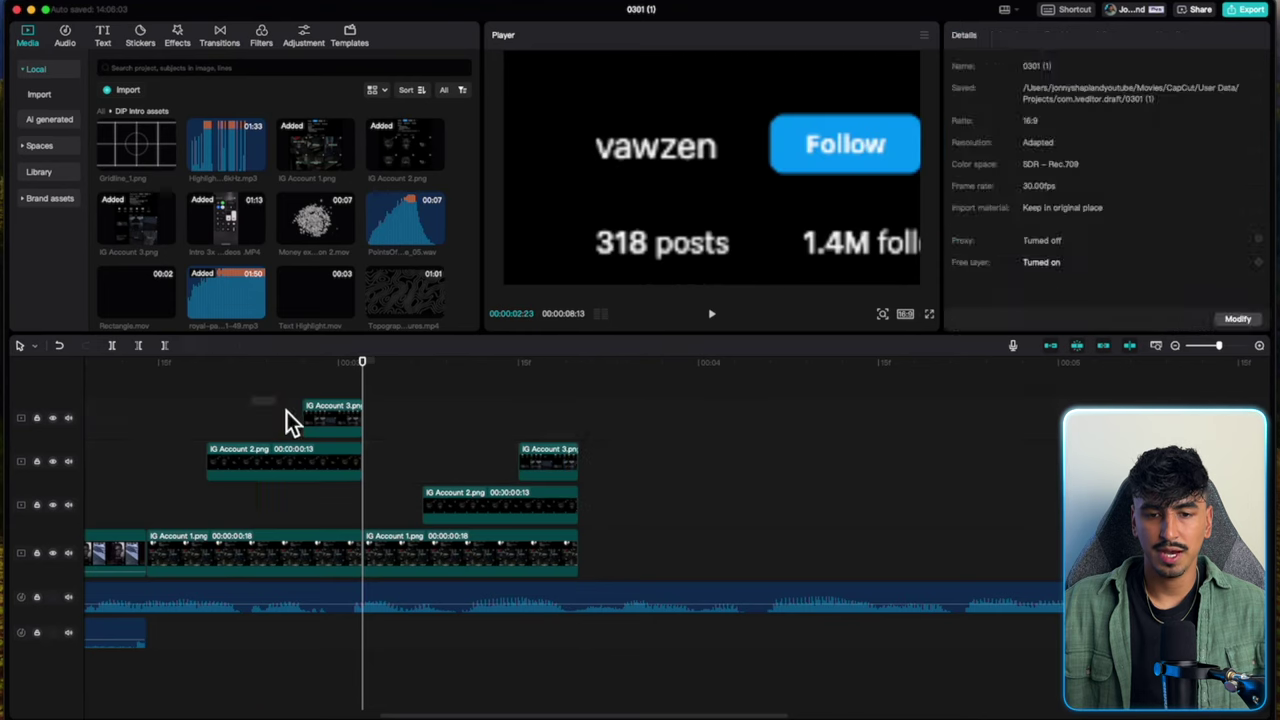
pyautogui.moveTo(286, 411); pyautogui.dragTo(335, 508)
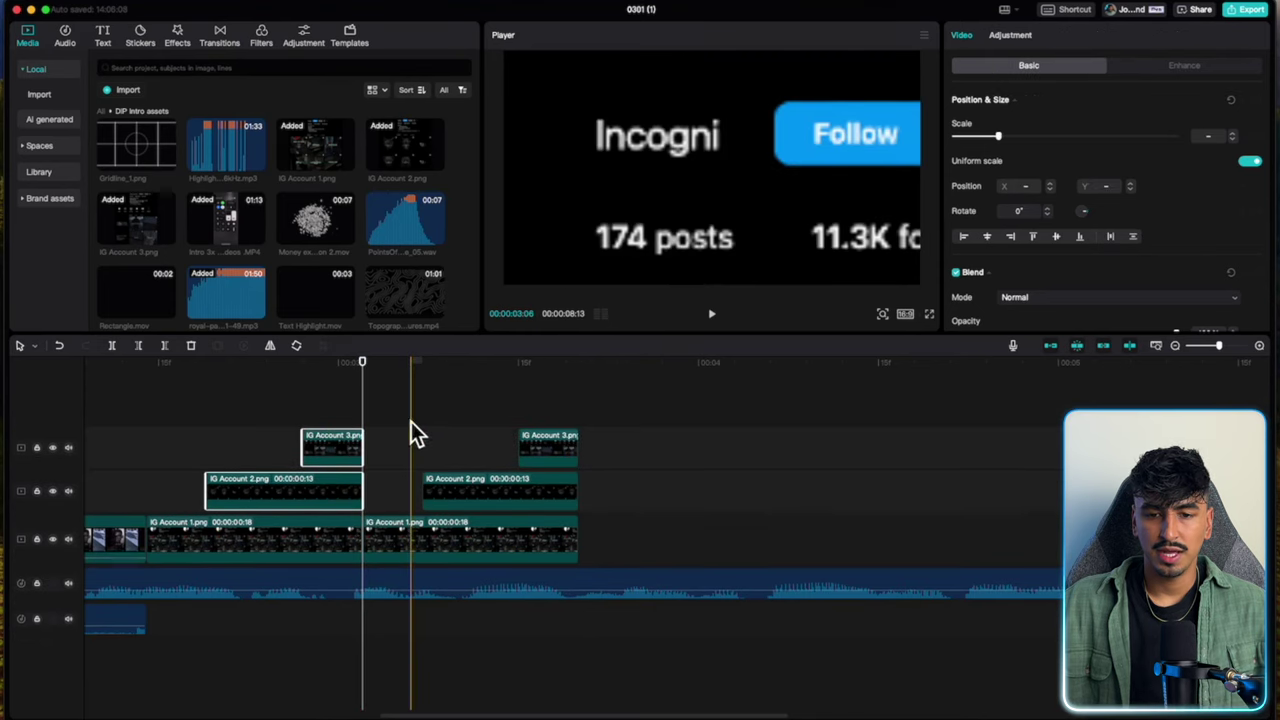
# Copy the staggered IG Account clip set, paste it repeatedly, and play back the result.
pyautogui.moveTo(411, 421); pyautogui.dragTo(571, 564)
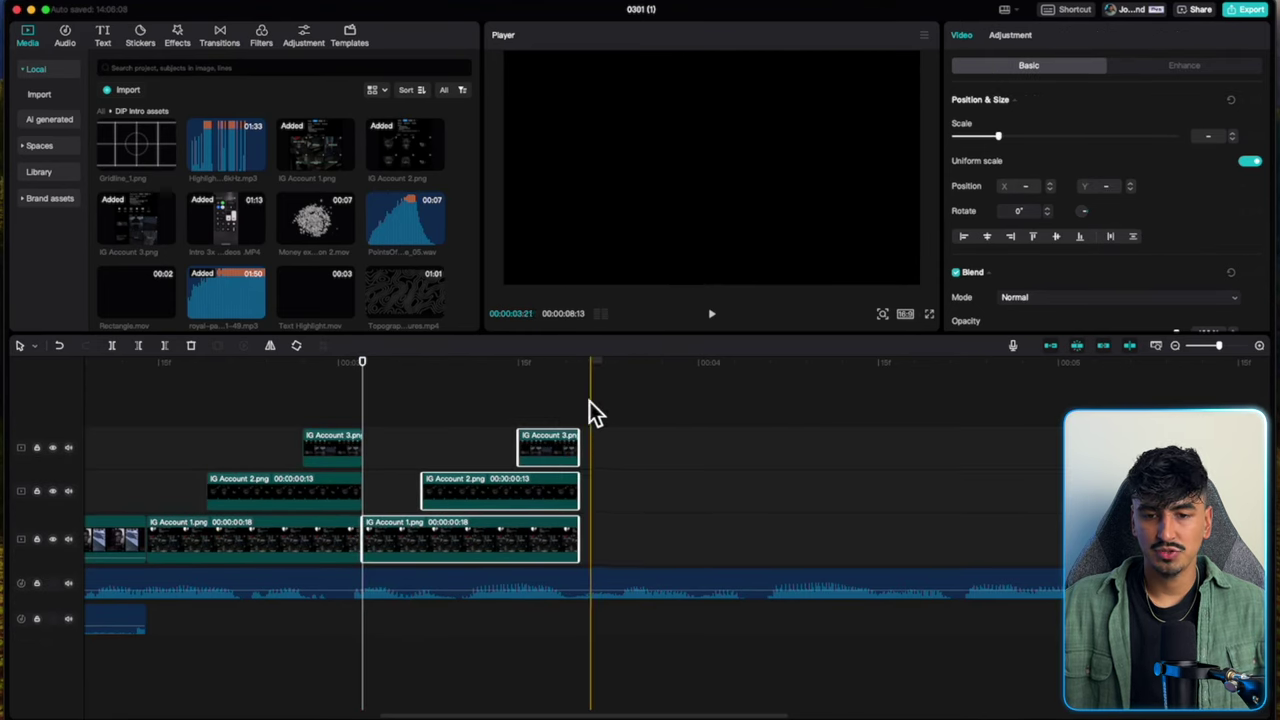
pyautogui.press('super+c')
pyautogui.press('super+v')
pyautogui.hscroll(3, 676, 560)
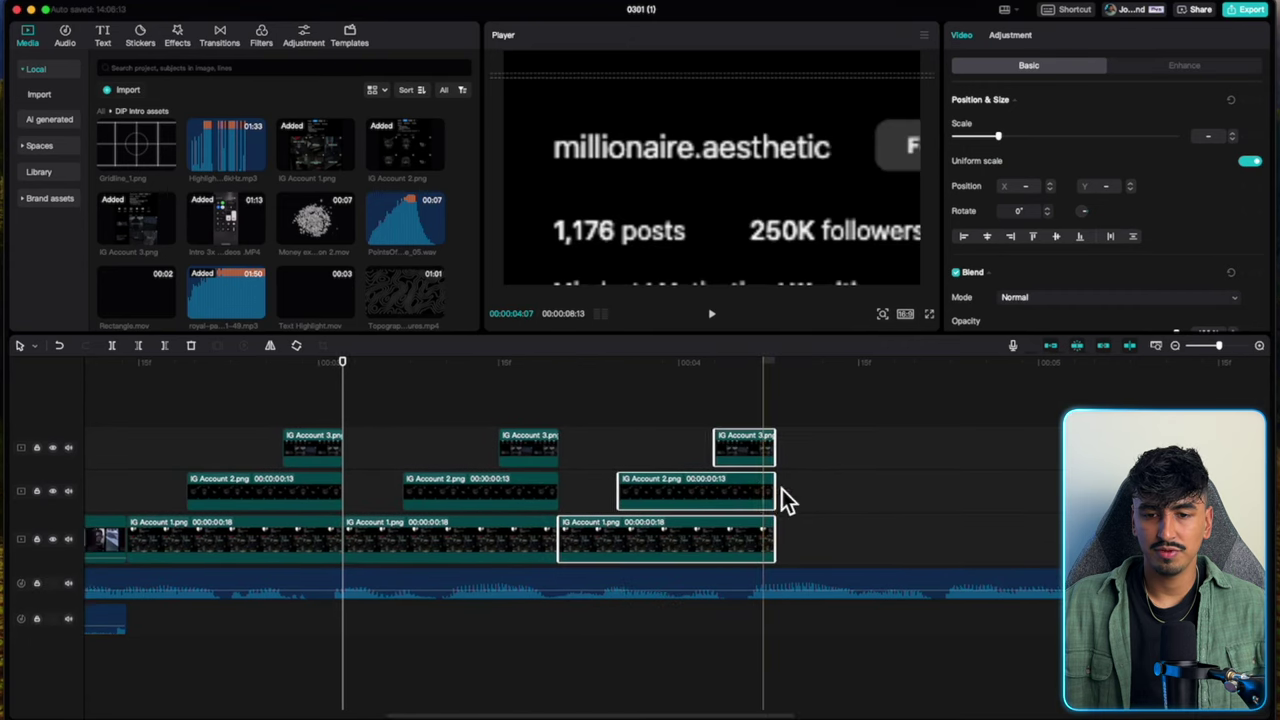
pyautogui.press('super+v')
pyautogui.hscroll(-3, 202, 460)
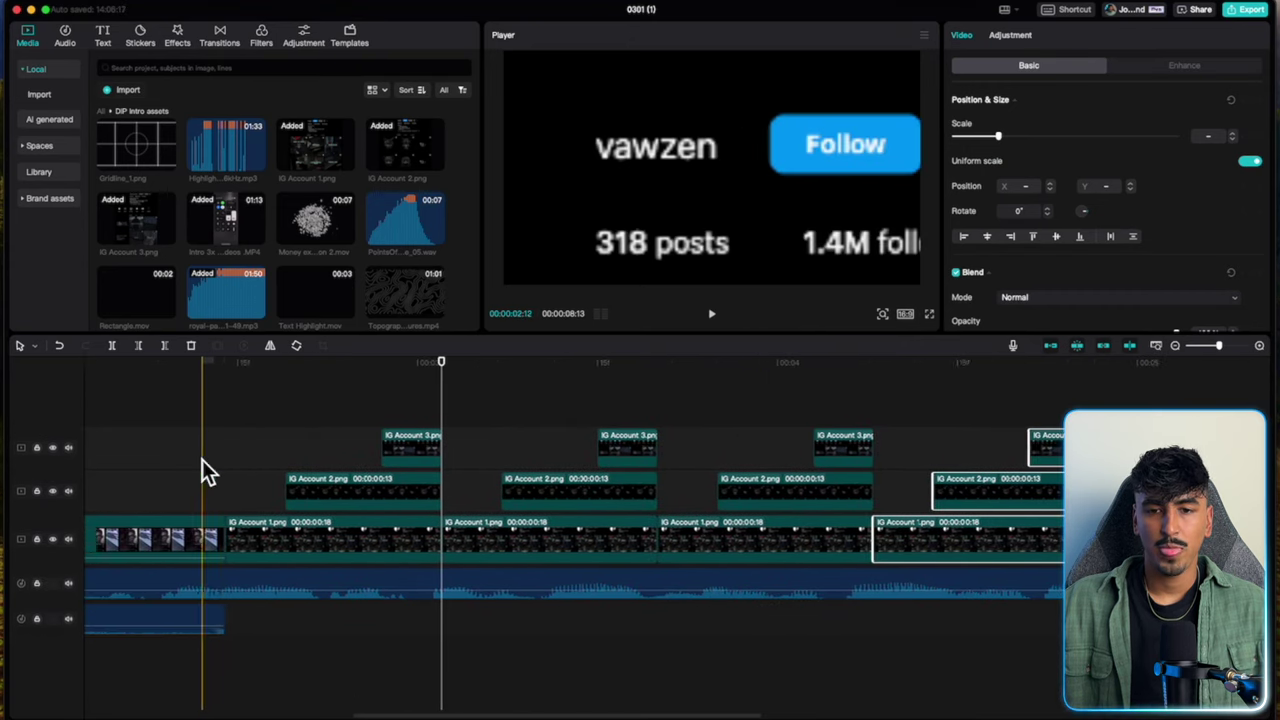
pyautogui.click(220, 460)
pyautogui.press('space')
# Paste one more copy of the IG clip set and move it onto the clip tracks.
pyautogui.hscroll(6, 586, 460)
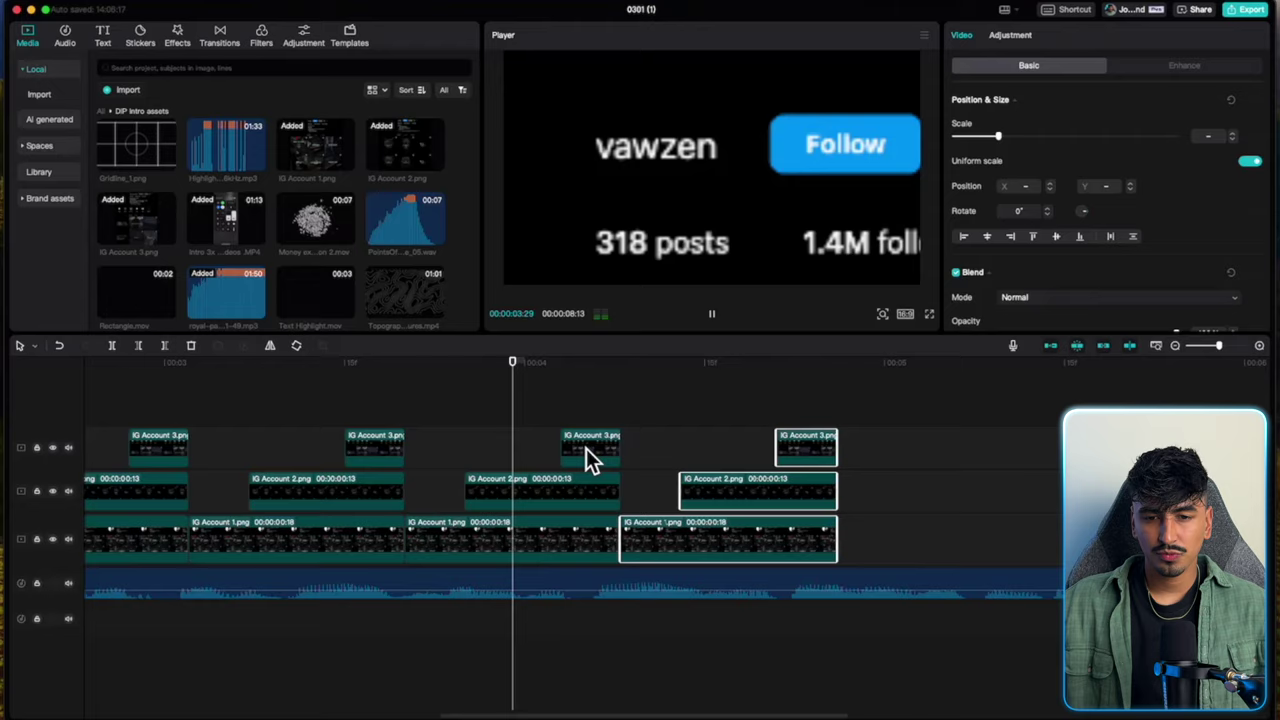
pyautogui.hscroll(3, 586, 460)
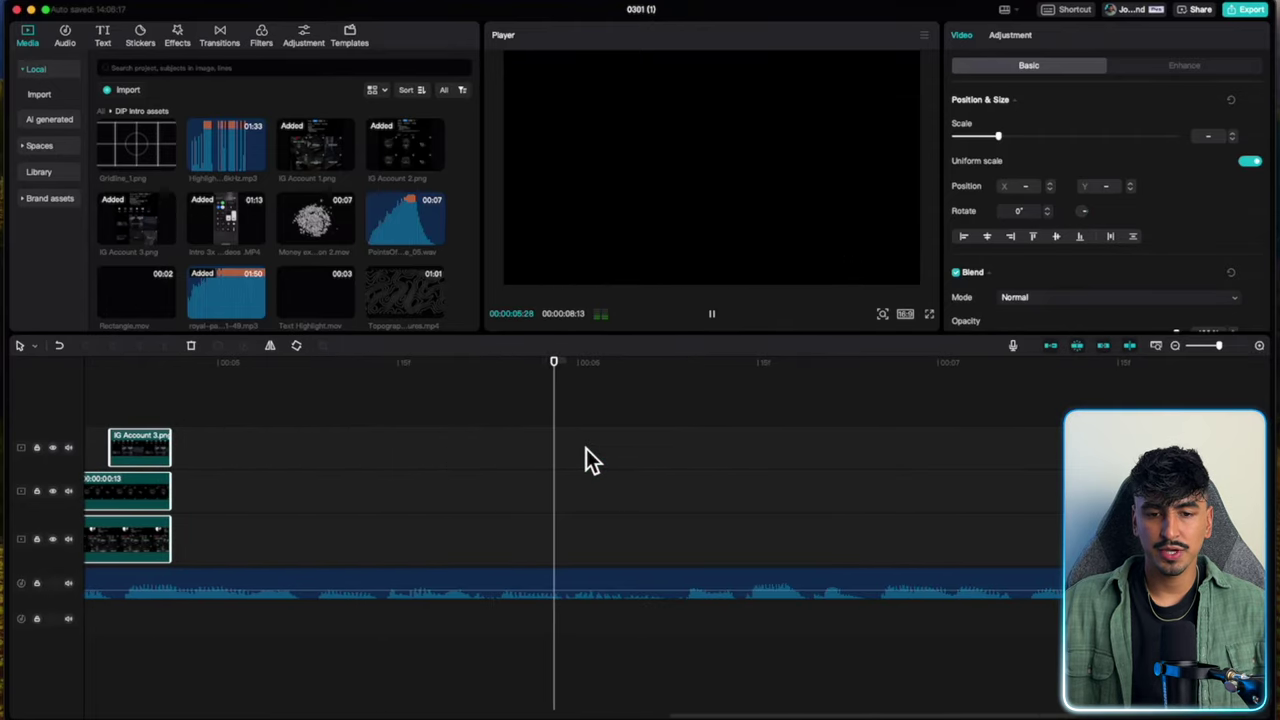
pyautogui.press('space')
pyautogui.press('super+v')
pyautogui.moveTo(288, 510); pyautogui.dragTo(288, 556)
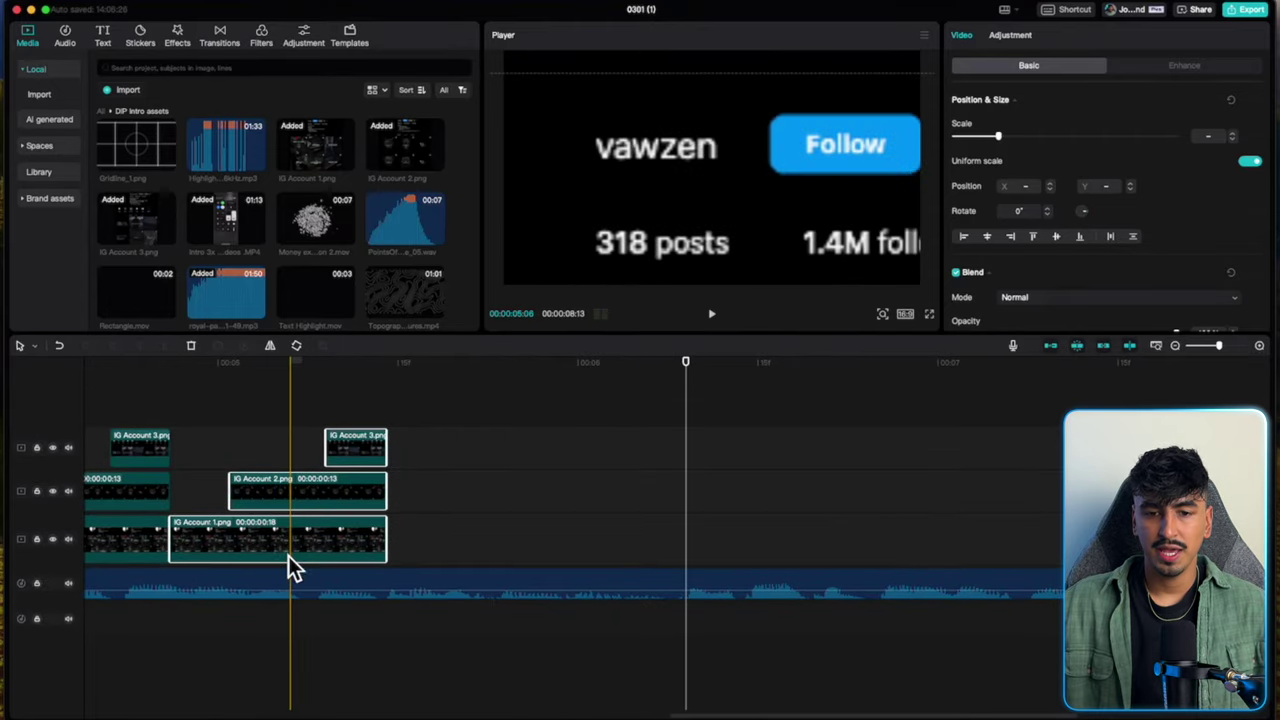
# Select every IG Account clip and merge them into one compound clip.
pyautogui.press('Up')
pyautogui.scroll(-5, 433, 437)
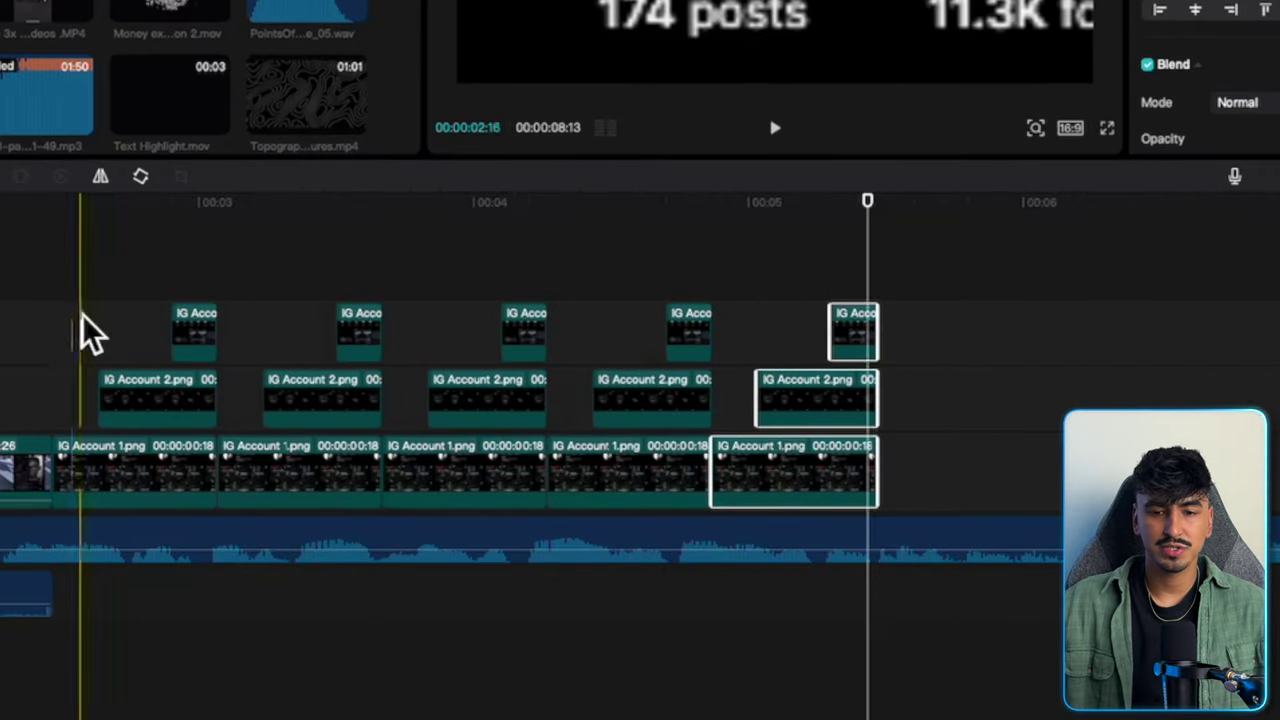
pyautogui.moveTo(80, 305); pyautogui.dragTo(840, 498)
pyautogui.rightClick(840, 495)
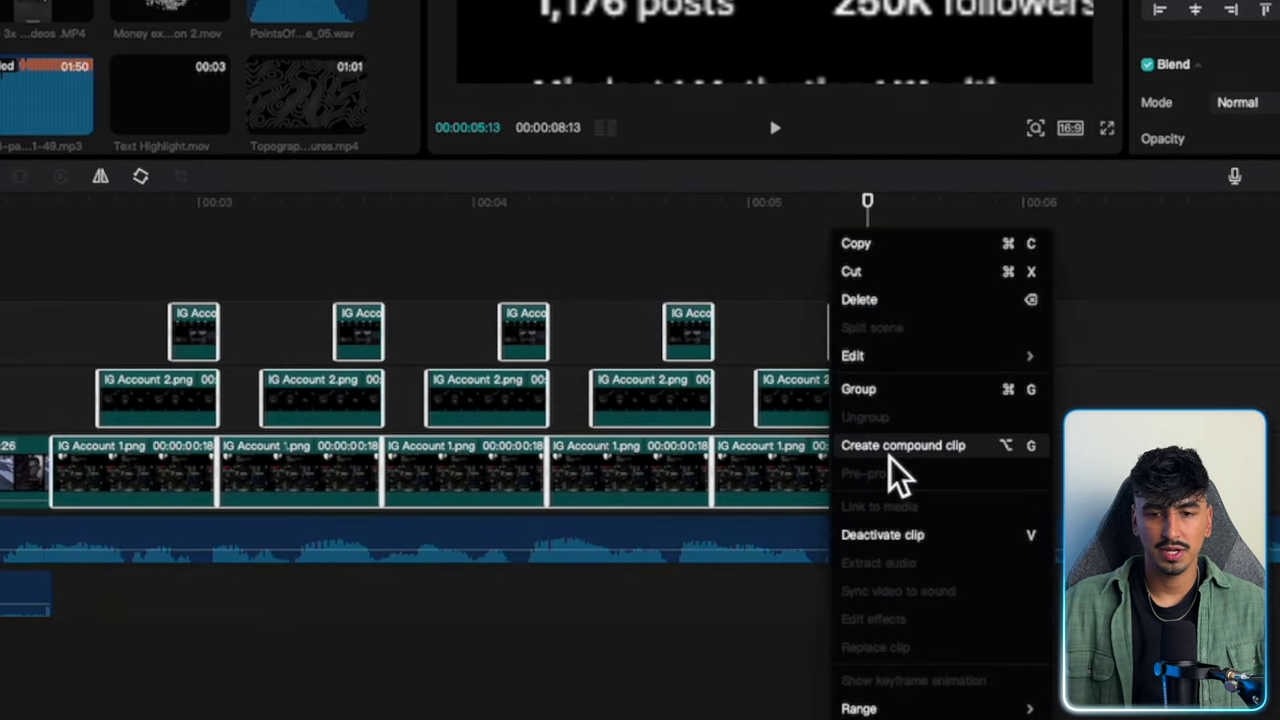
pyautogui.click(894, 471)
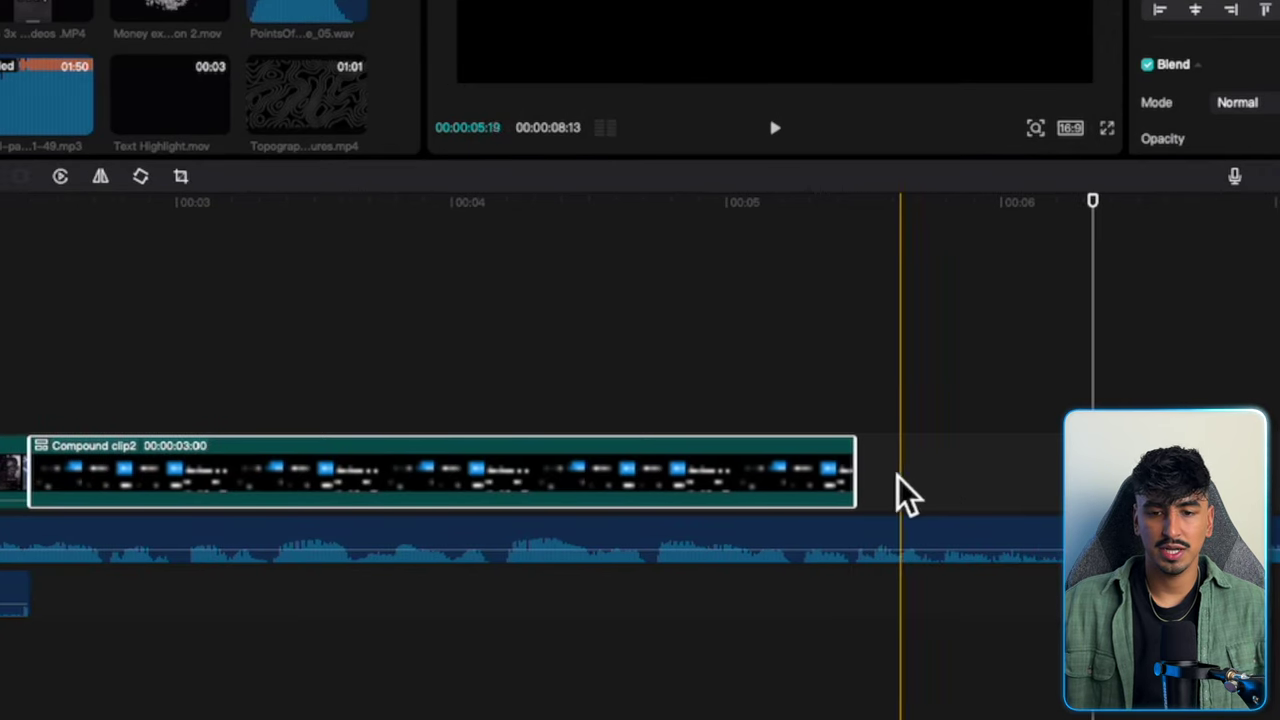
# Trim Compound clip2 to 00:00:02:25, add 500,000.mp4 above it, and chroma-key out the green.
pyautogui.moveTo(856, 490); pyautogui.dragTo(818, 493)
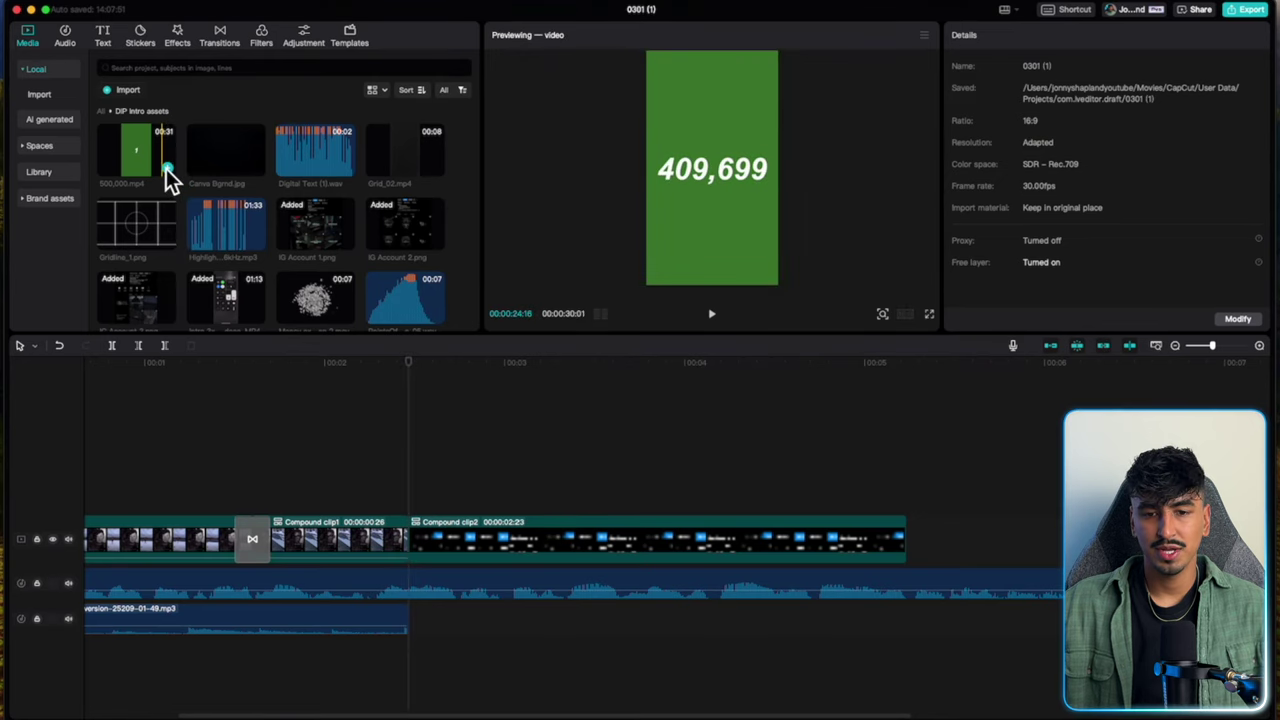
pyautogui.moveTo(166, 169); pyautogui.dragTo(473, 491)
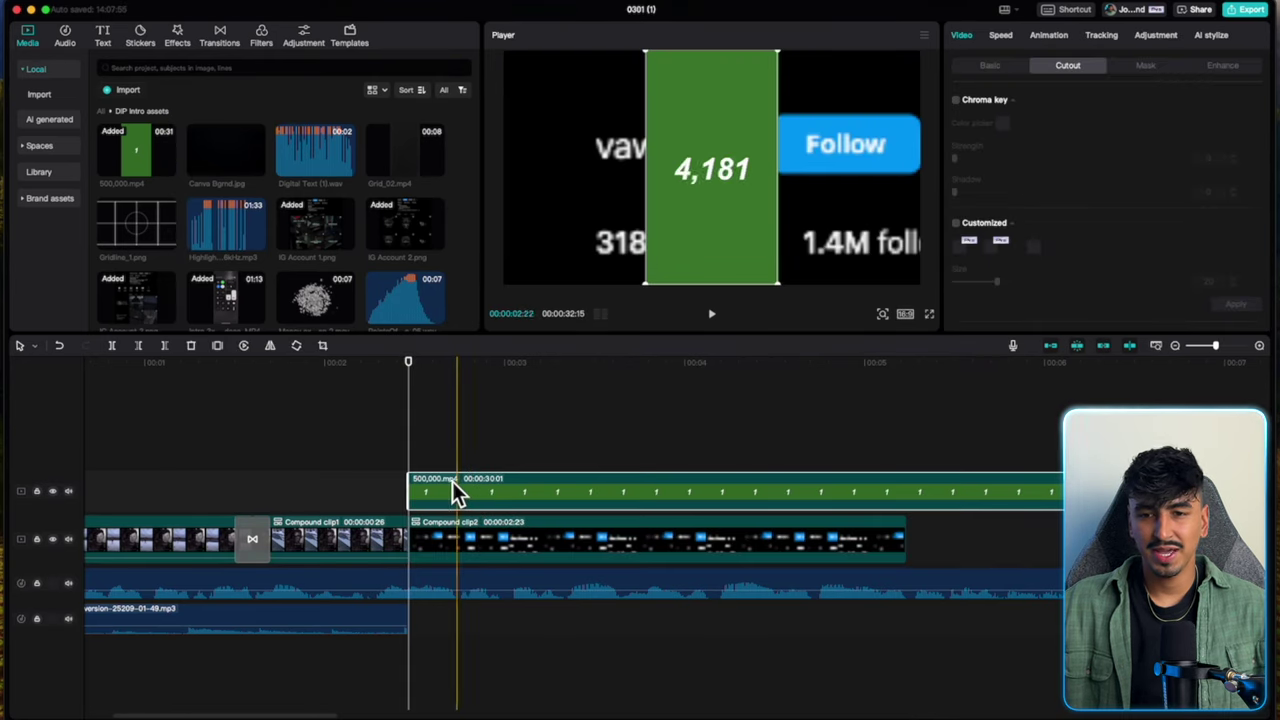
pyautogui.click(957, 102)
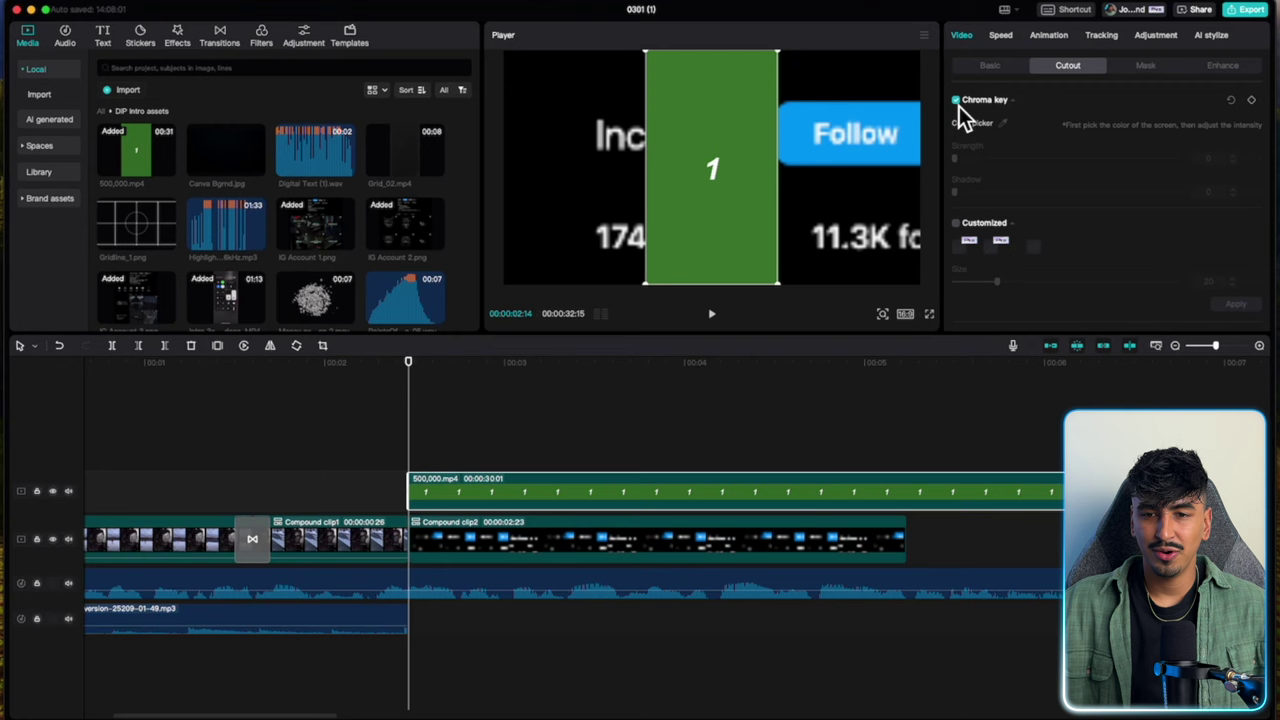
pyautogui.click(1005, 124)
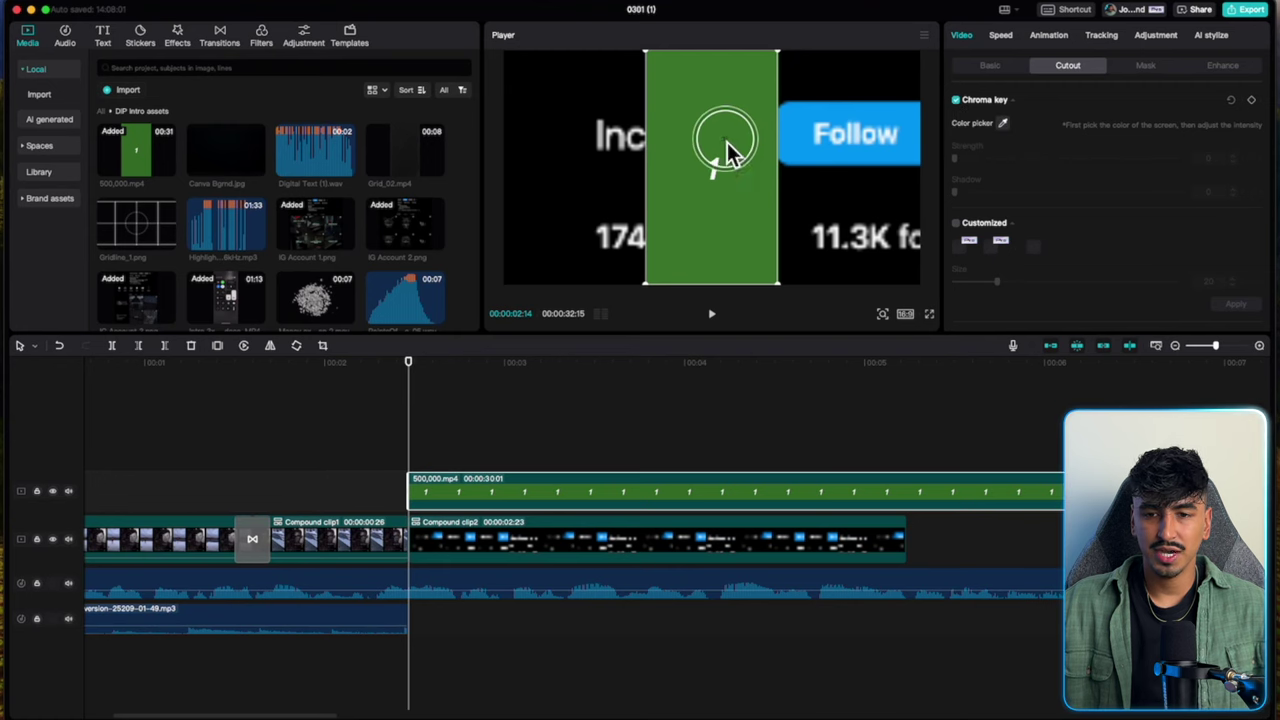
pyautogui.click(720, 143)
pyautogui.moveTo(961, 162); pyautogui.dragTo(967, 162)
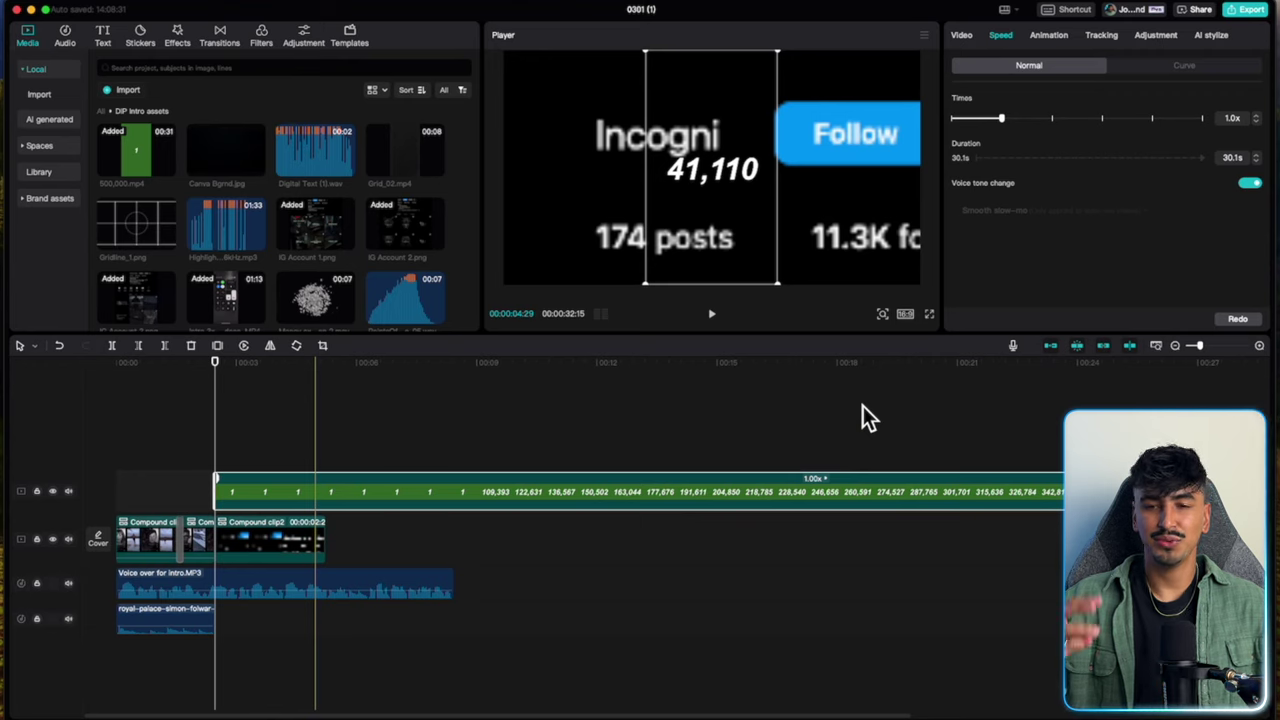
# Shorten the end of the 500,000 counter clip.
pyautogui.hscroll(5, 863, 406)
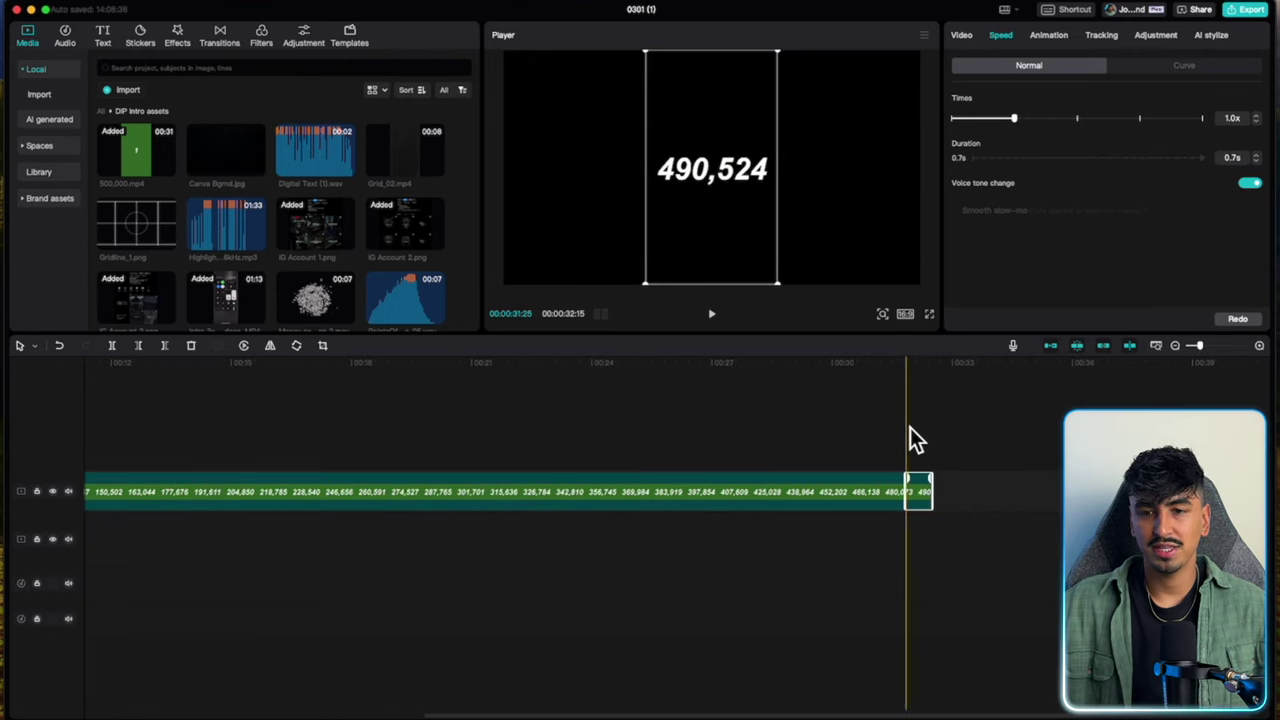
pyautogui.moveTo(929, 491); pyautogui.dragTo(365, 420)
pyautogui.hscroll(-5, 877, 430)
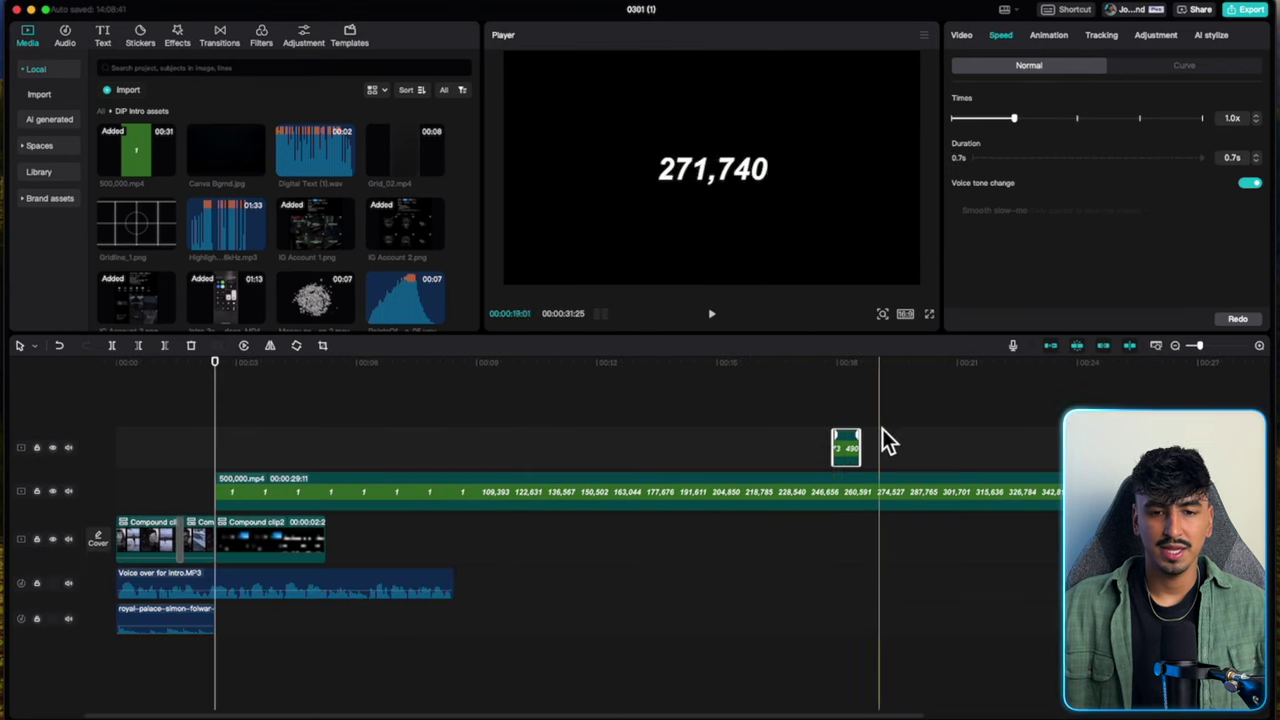
# Set the main counter clip to 25x speed and place the 0.7s piece right after it.
pyautogui.moveTo(846, 448); pyautogui.dragTo(200, 492)
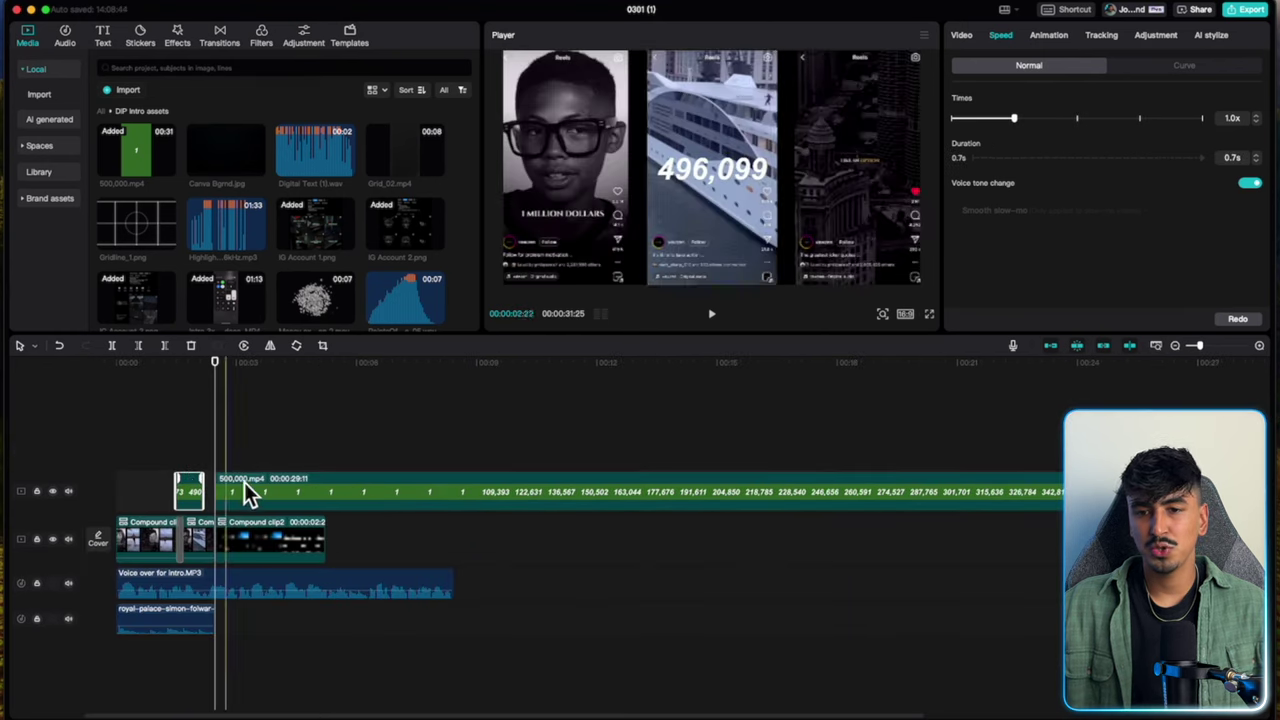
pyautogui.click(244, 482)
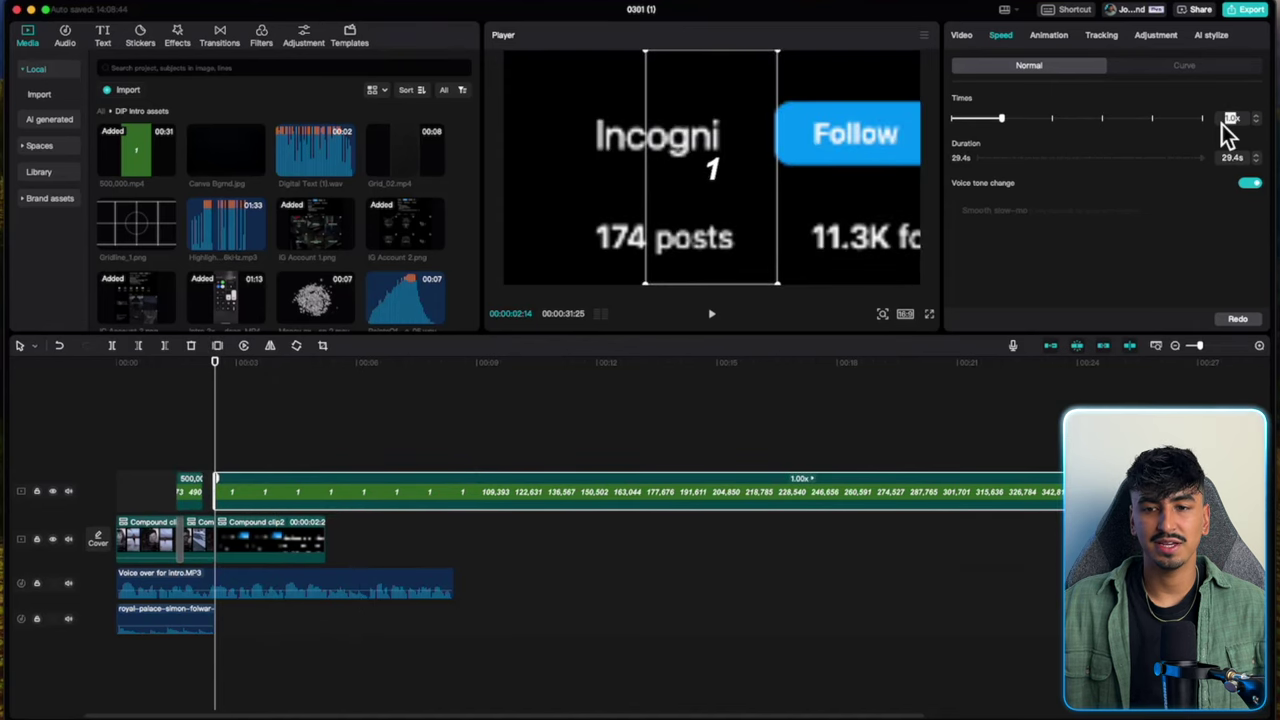
pyautogui.press('Return')
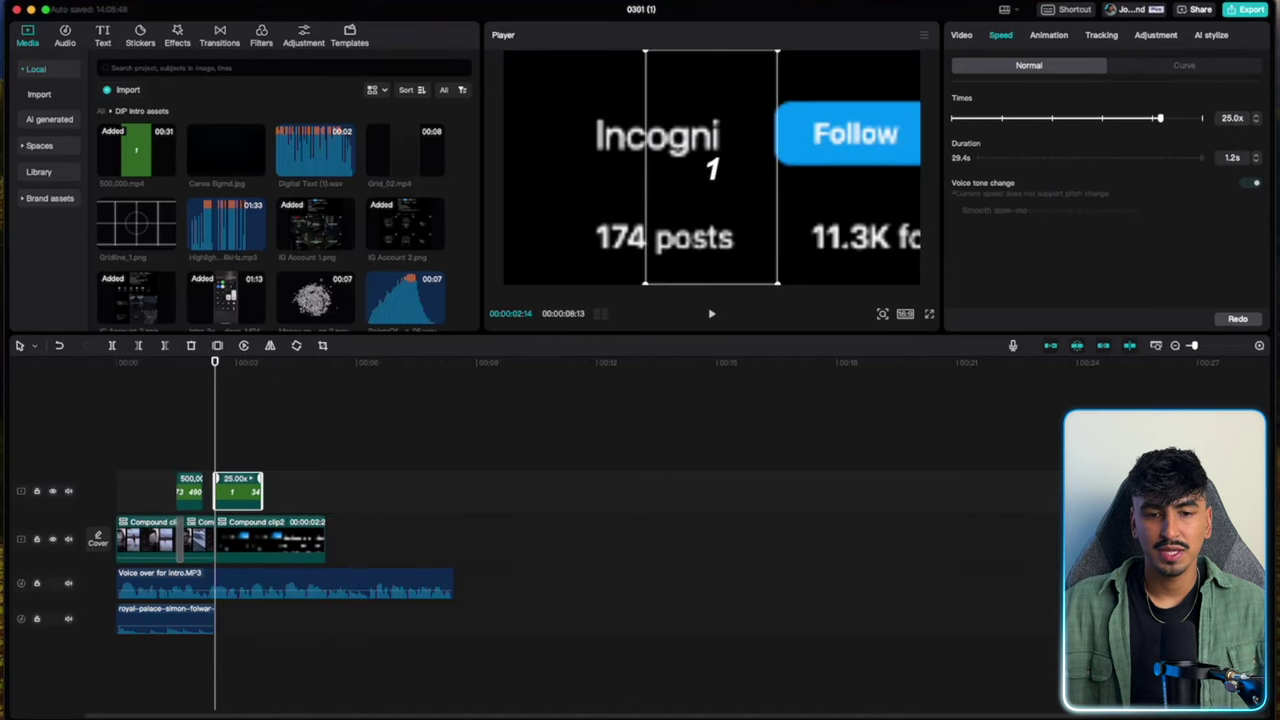
pyautogui.click(205, 490)
pyautogui.moveTo(205, 490); pyautogui.dragTo(276, 489)
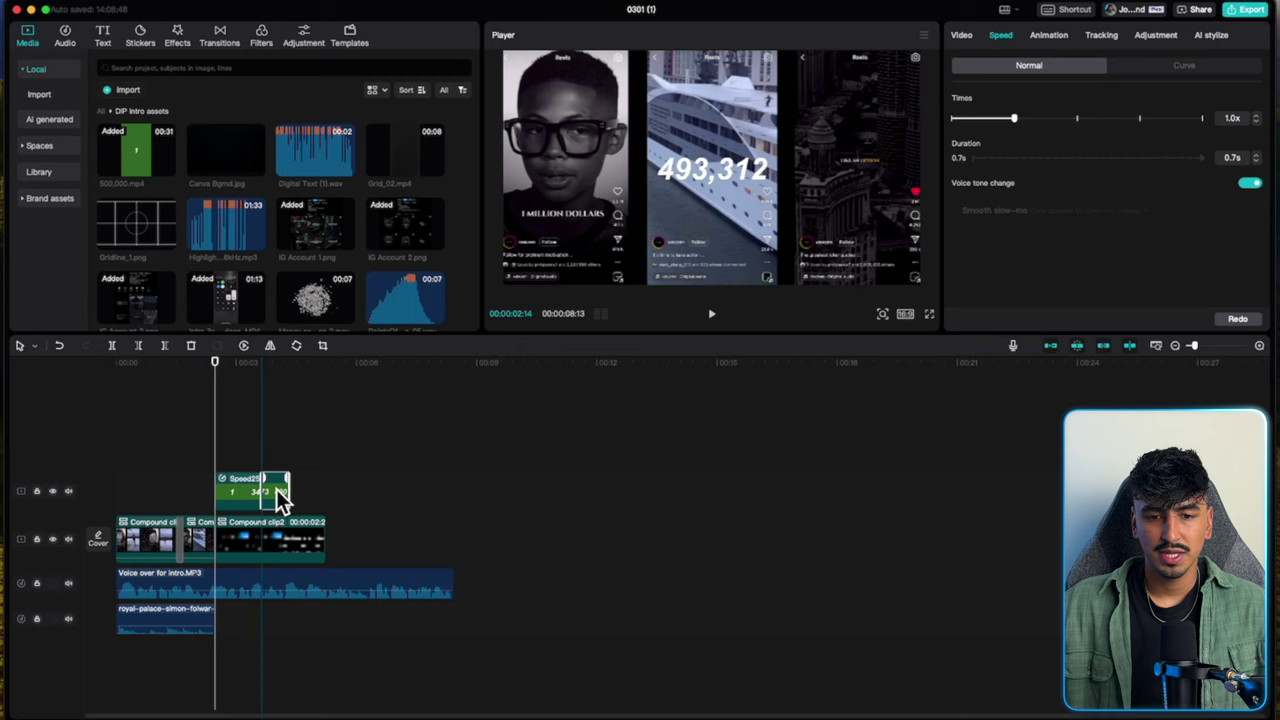
# Add a freeze frame to the final 500,000 piece and trim it to one second.
pyautogui.scroll(5, 281, 445)
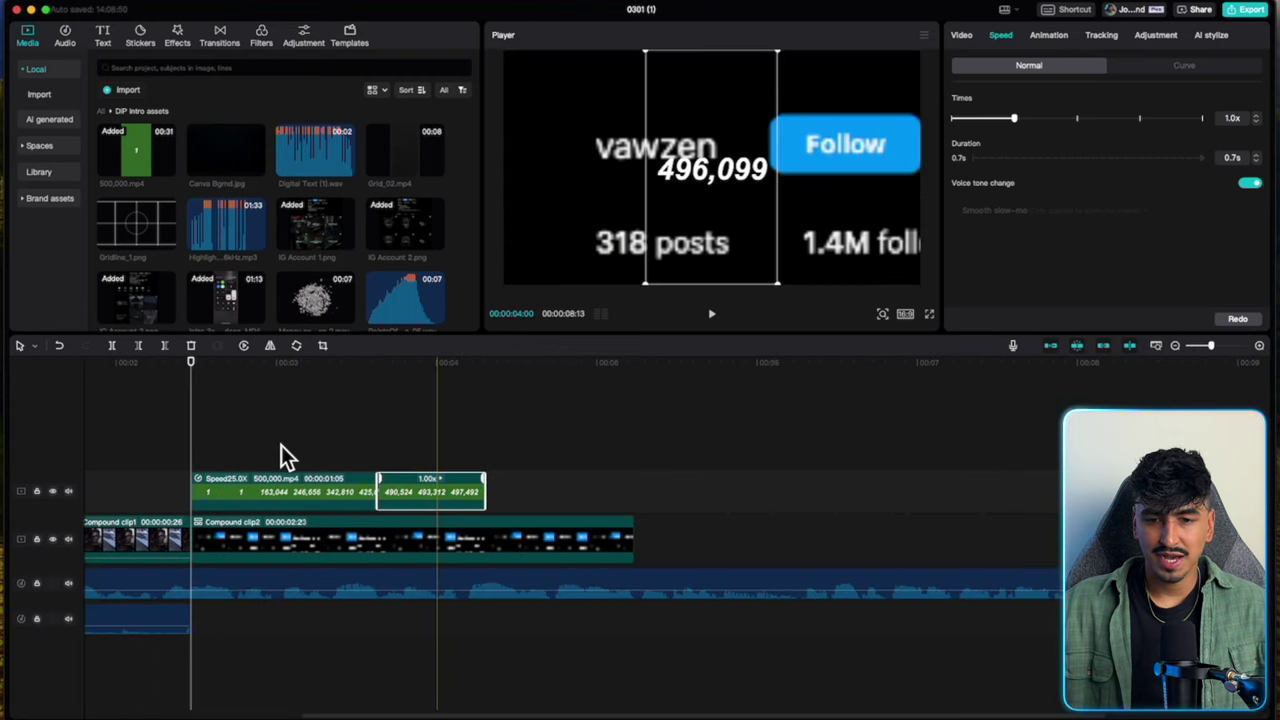
pyautogui.hscroll(-5, 281, 445)
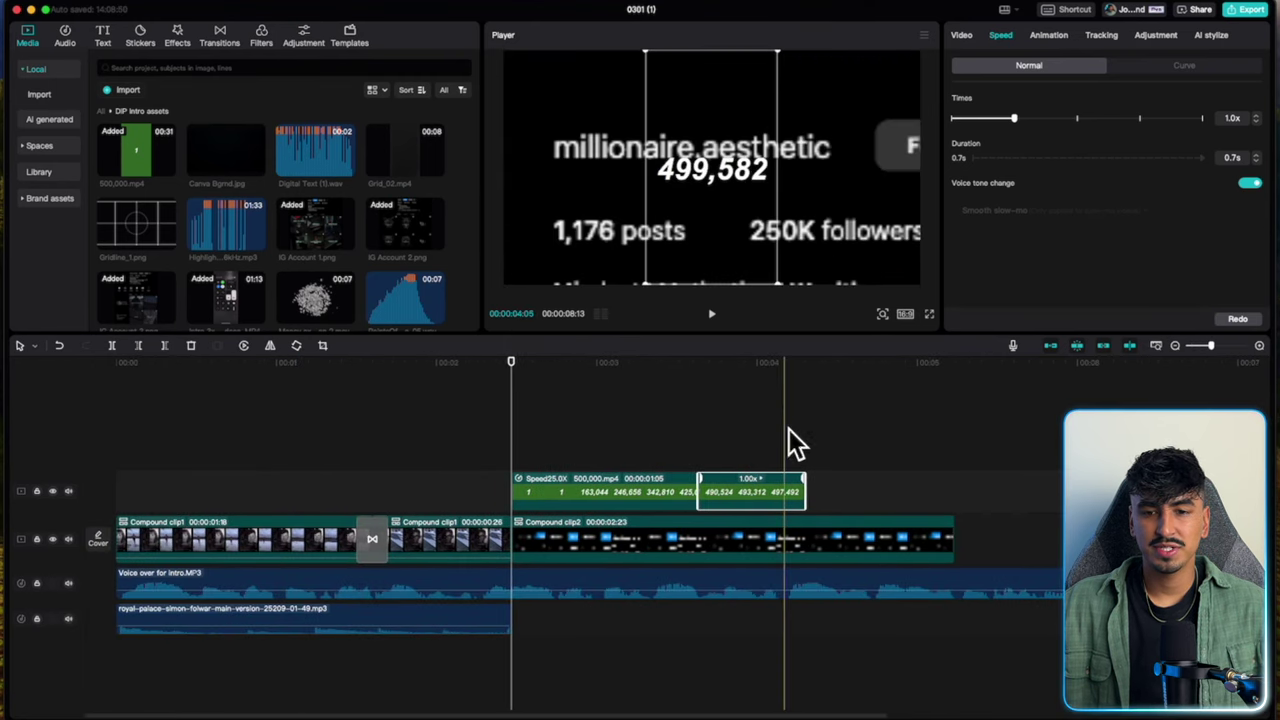
pyautogui.click(797, 433)
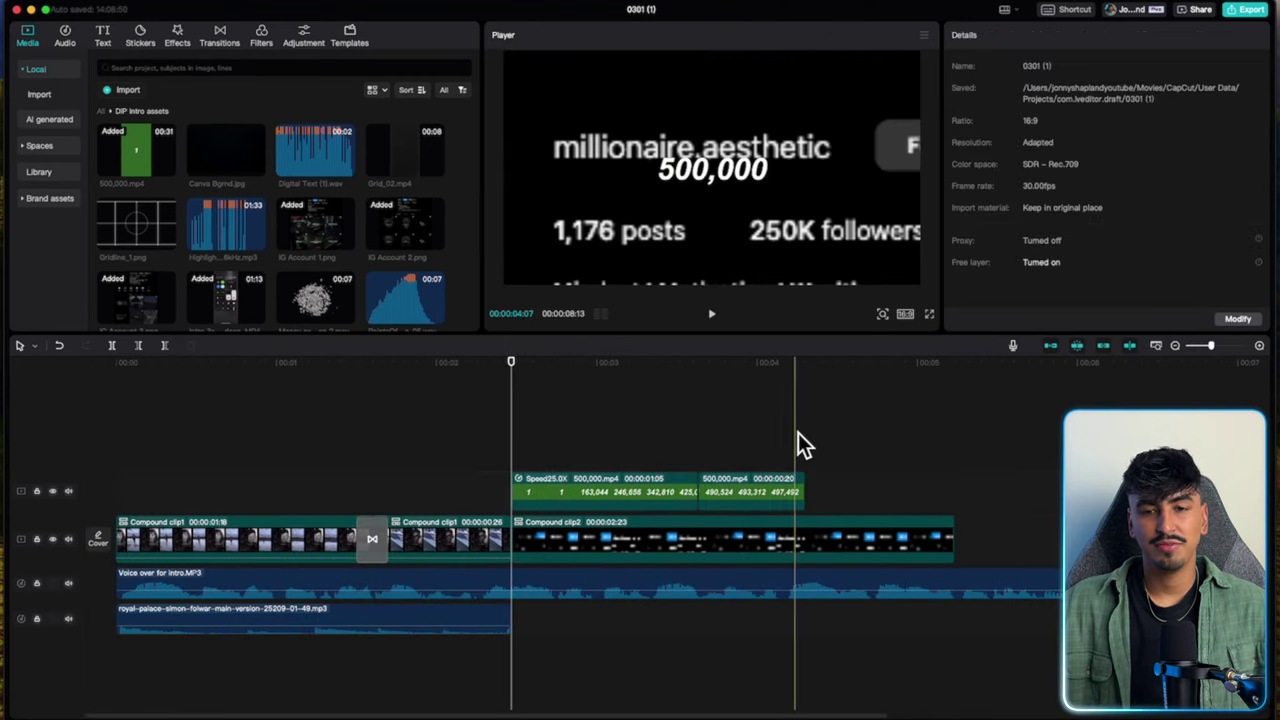
pyautogui.click(798, 486)
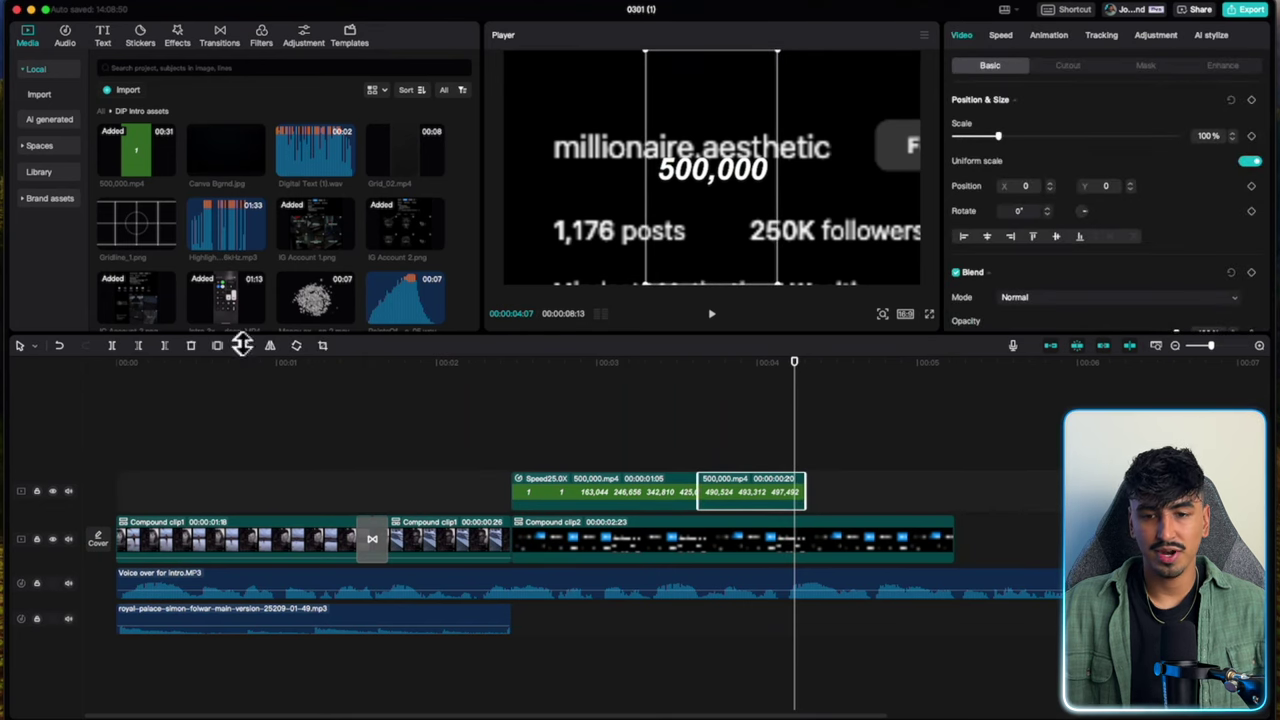
pyautogui.click(222, 351)
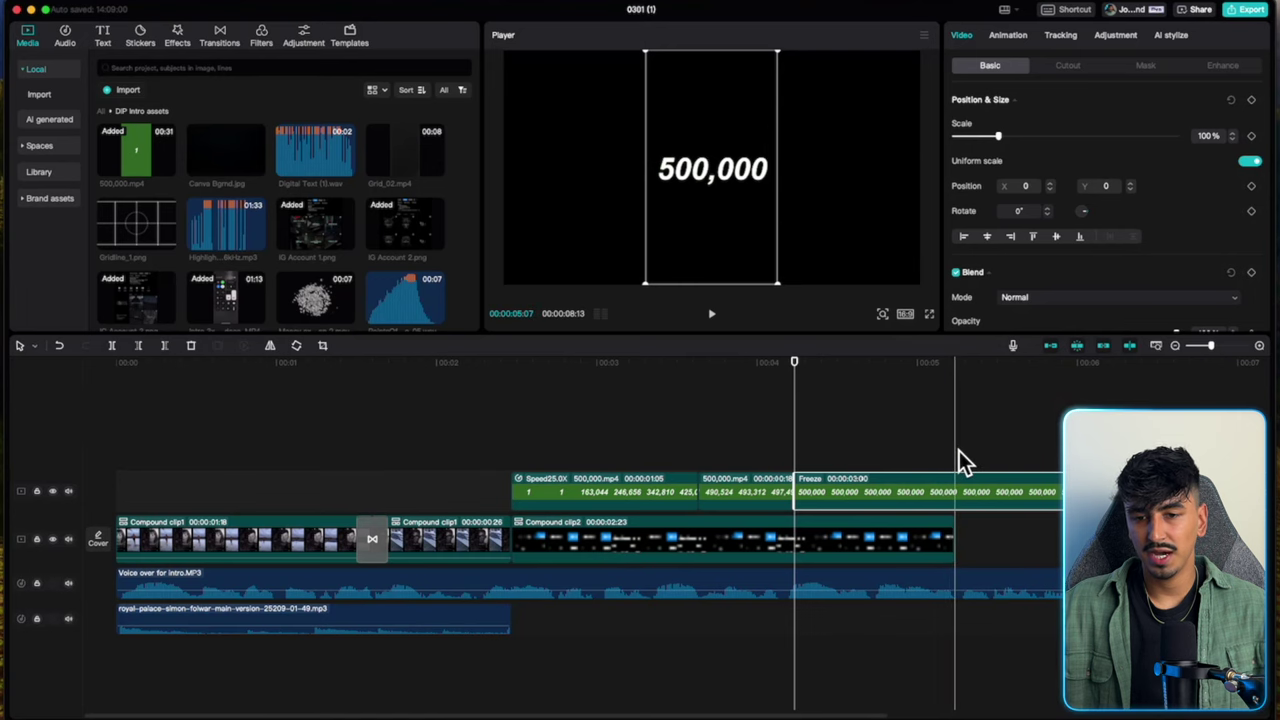
pyautogui.hotkey('ctrl', 'b')
pyautogui.click(996, 493)
pyautogui.press('Delete')
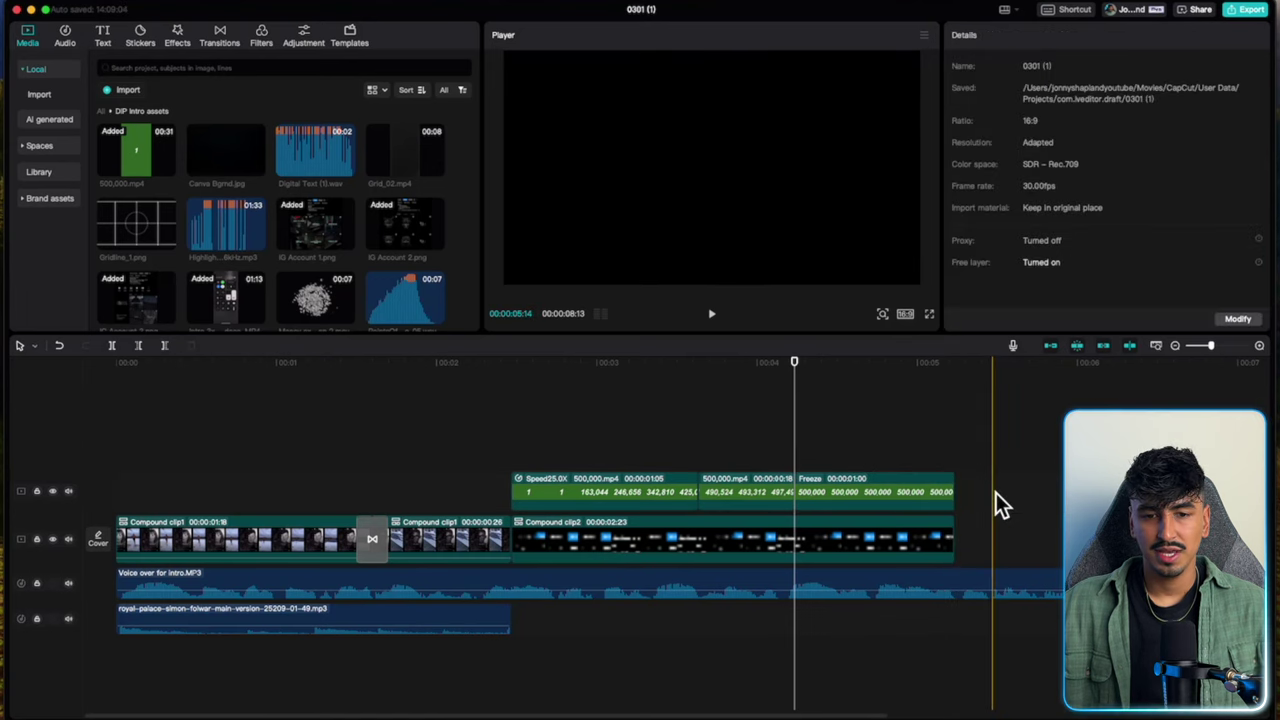
# Select the counter clips on the top track for colour adjustment.
pyautogui.hscroll(5, 995, 492)
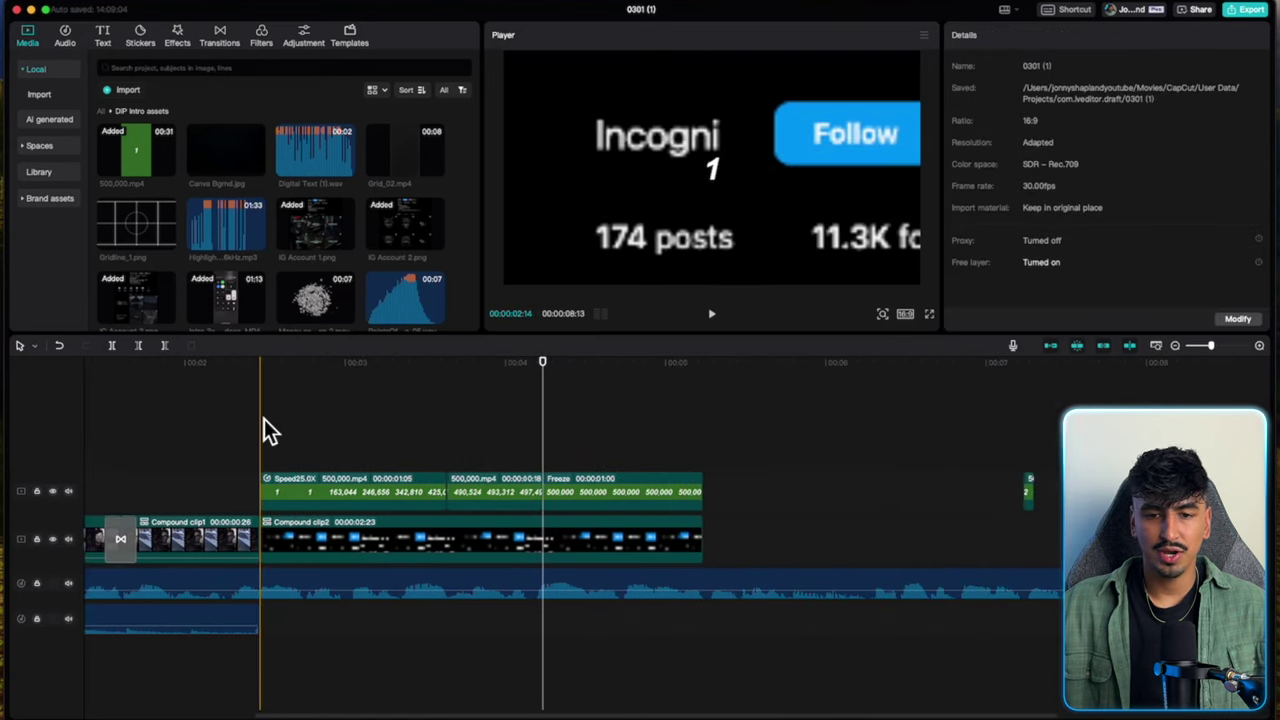
pyautogui.click(383, 455)
pyautogui.click(595, 494)
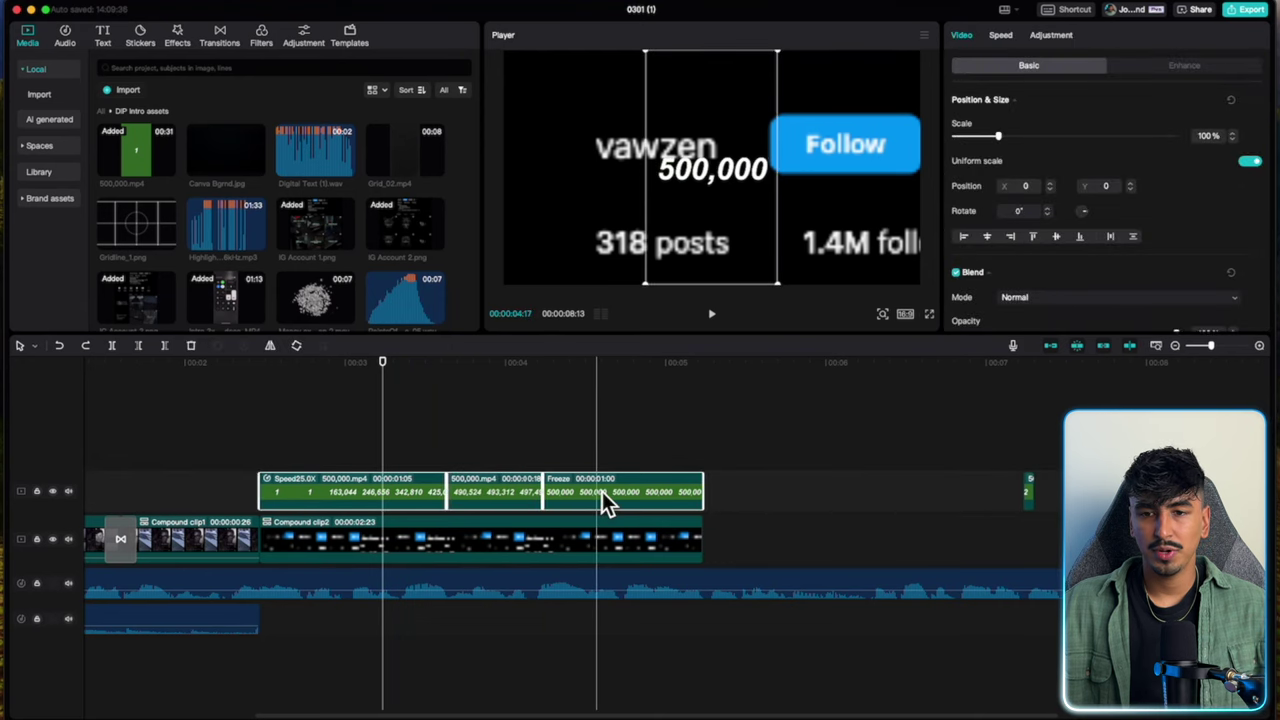
pyautogui.click(1055, 37)
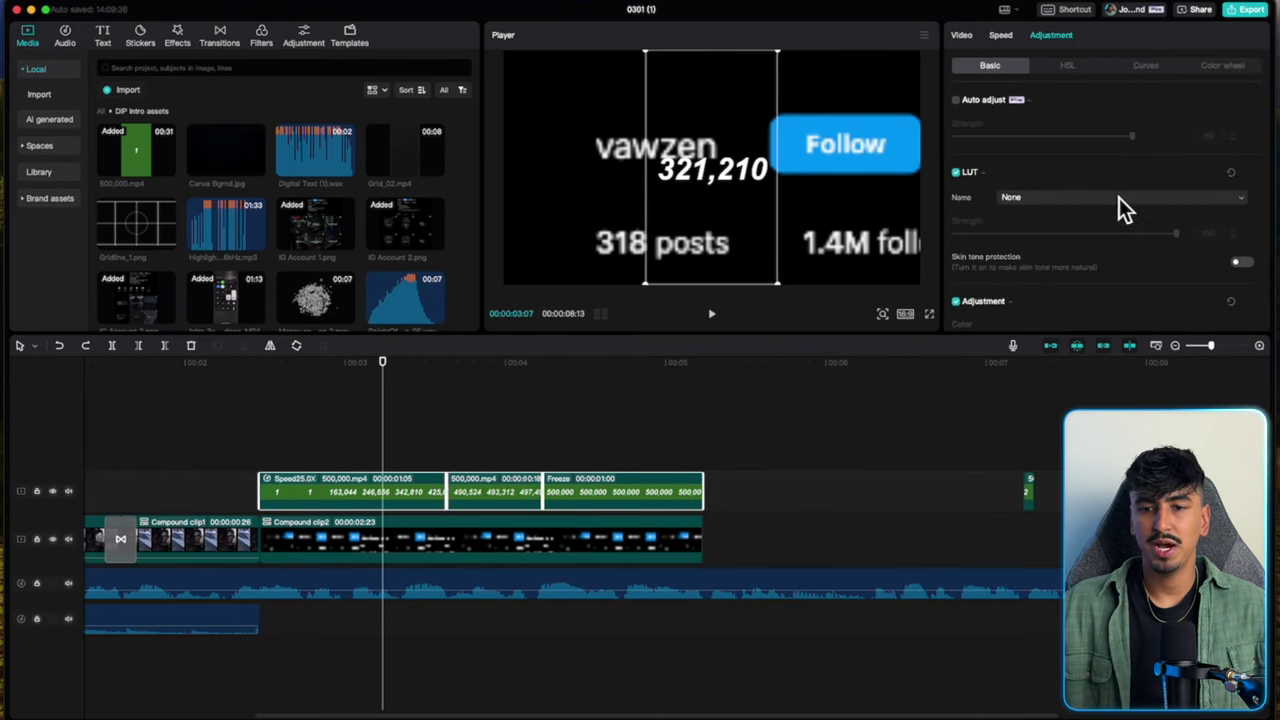
# Tint the counter yellow by setting its hue to -50.
pyautogui.scroll(-5, 1119, 205)
pyautogui.scroll(1, 1119, 208)
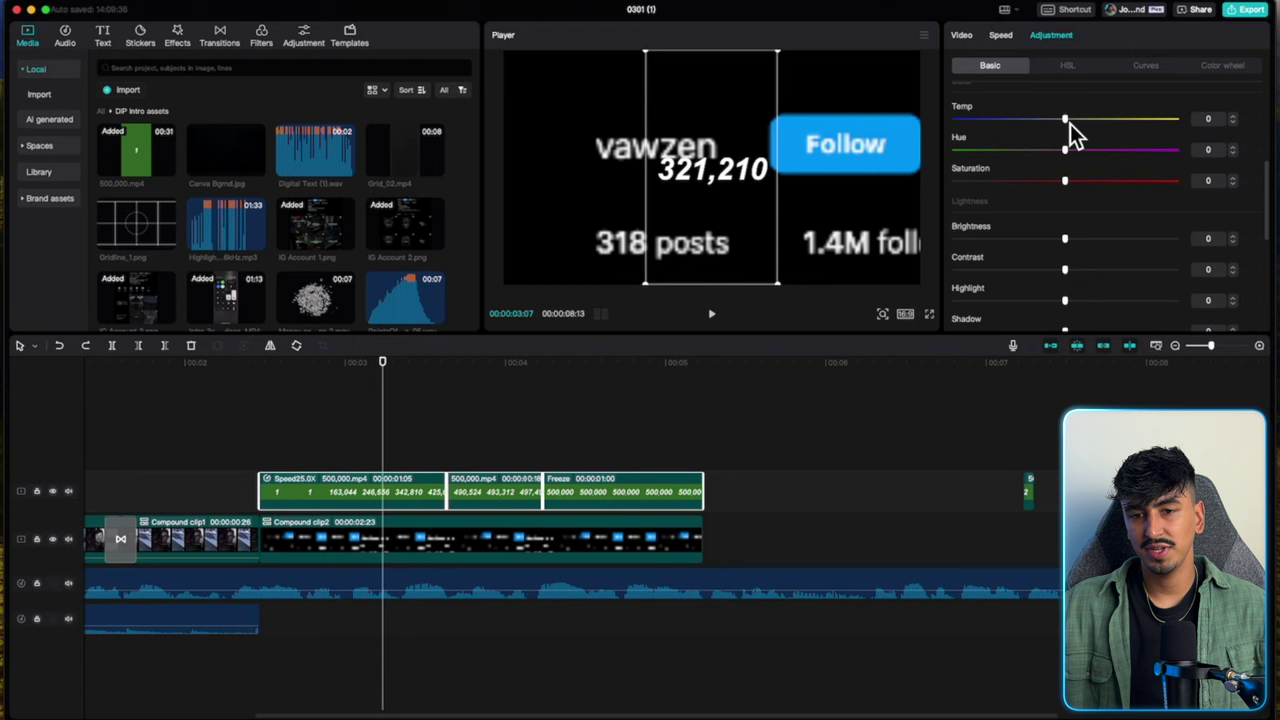
pyautogui.moveTo(1068, 122); pyautogui.dragTo(1158, 123)
pyautogui.moveTo(1066, 150); pyautogui.dragTo(261, 452)
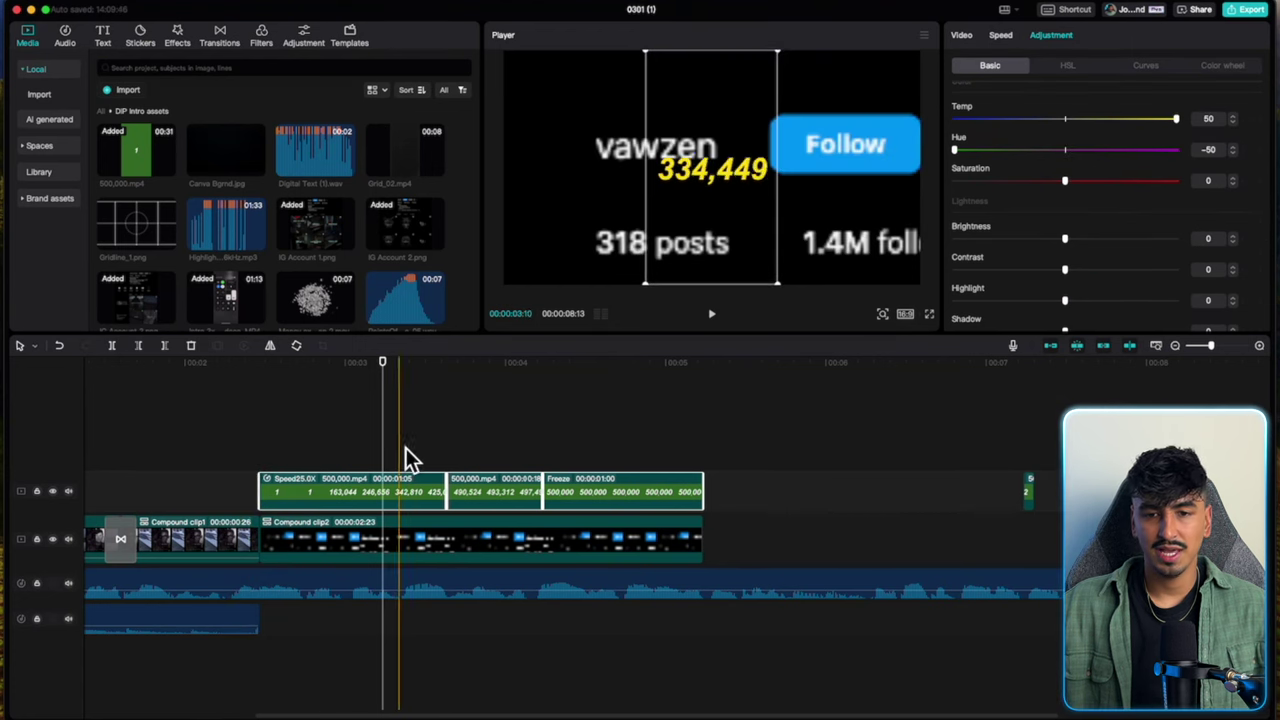
# Merge the upper-track counter clips into a compound clip and move the number above the account name.
pyautogui.rightClick(585, 499)
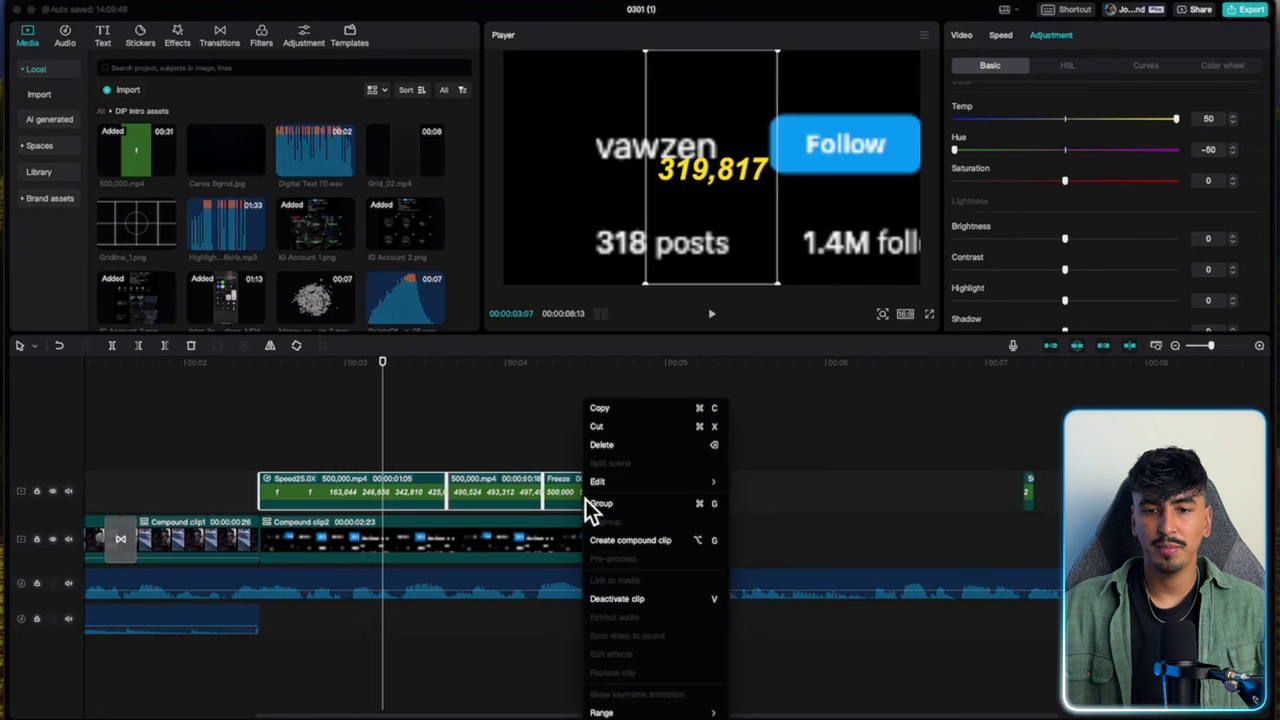
pyautogui.click(623, 540)
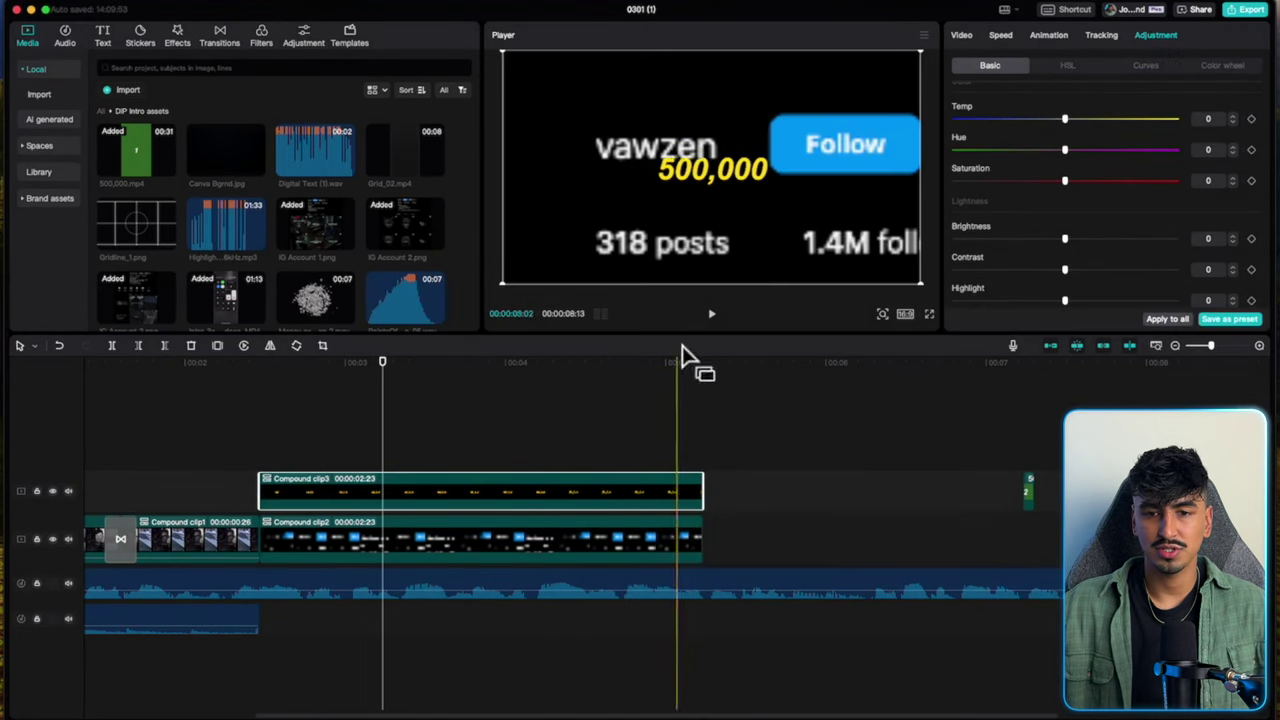
pyautogui.moveTo(742, 177); pyautogui.dragTo(712, 118)
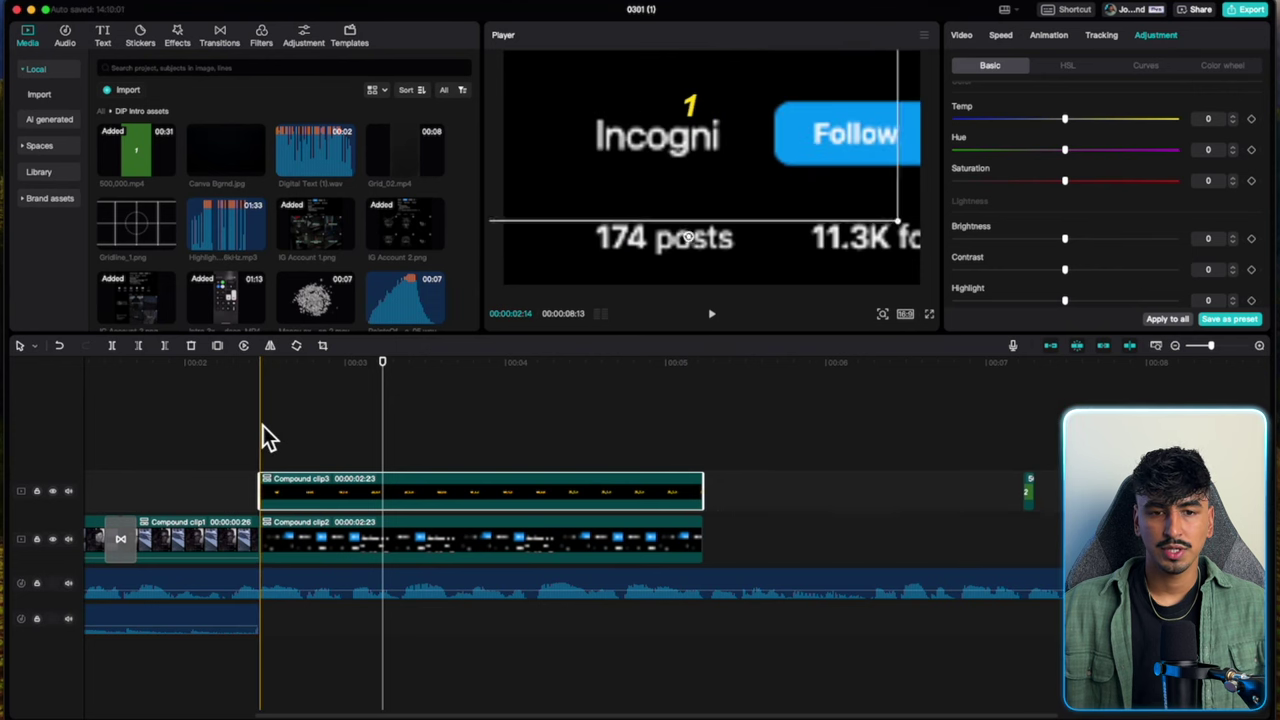
# Add a default text clip ending with the counter and delete the stray short clip.
pyautogui.click(262, 426)
pyautogui.click(104, 42)
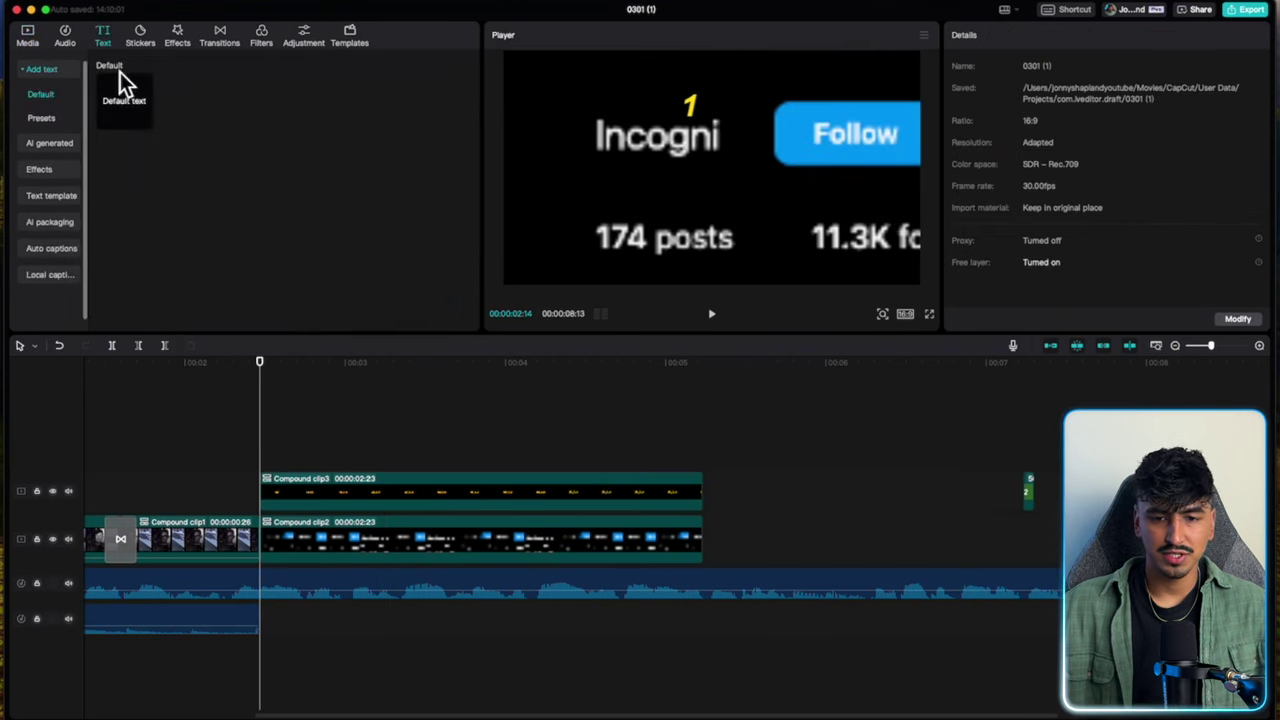
pyautogui.click(149, 125)
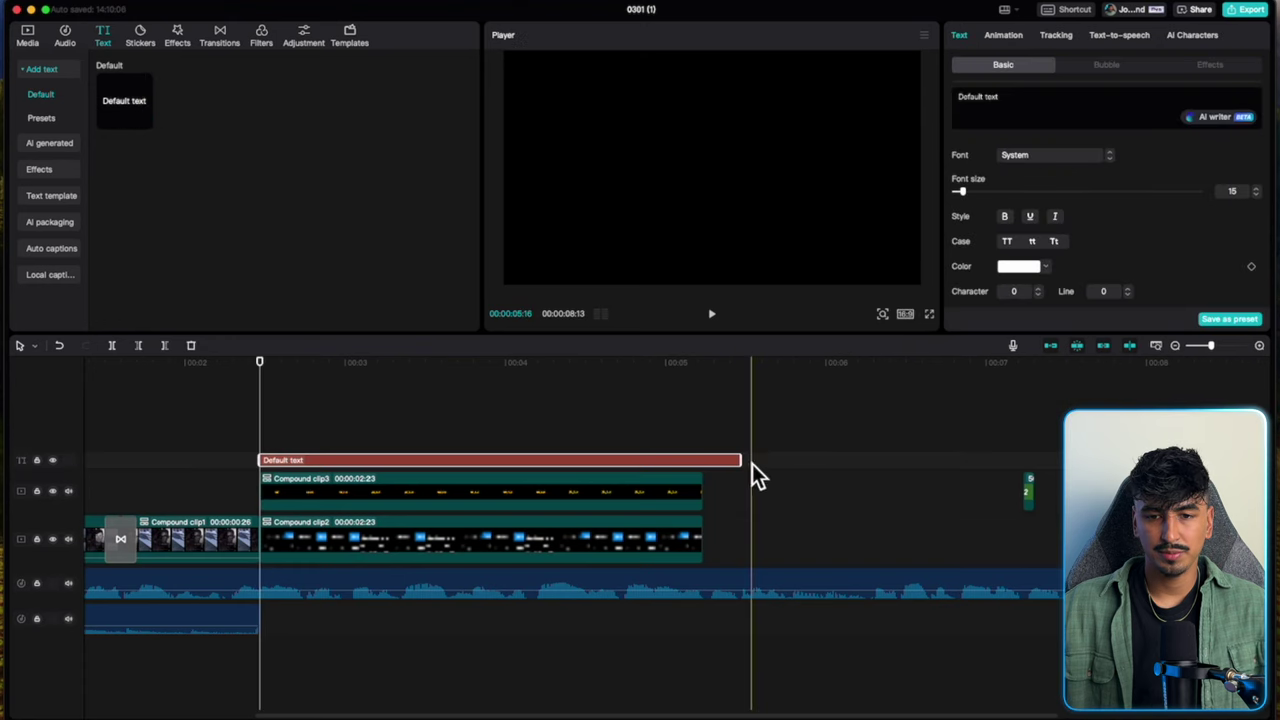
pyautogui.moveTo(745, 466); pyautogui.dragTo(722, 470)
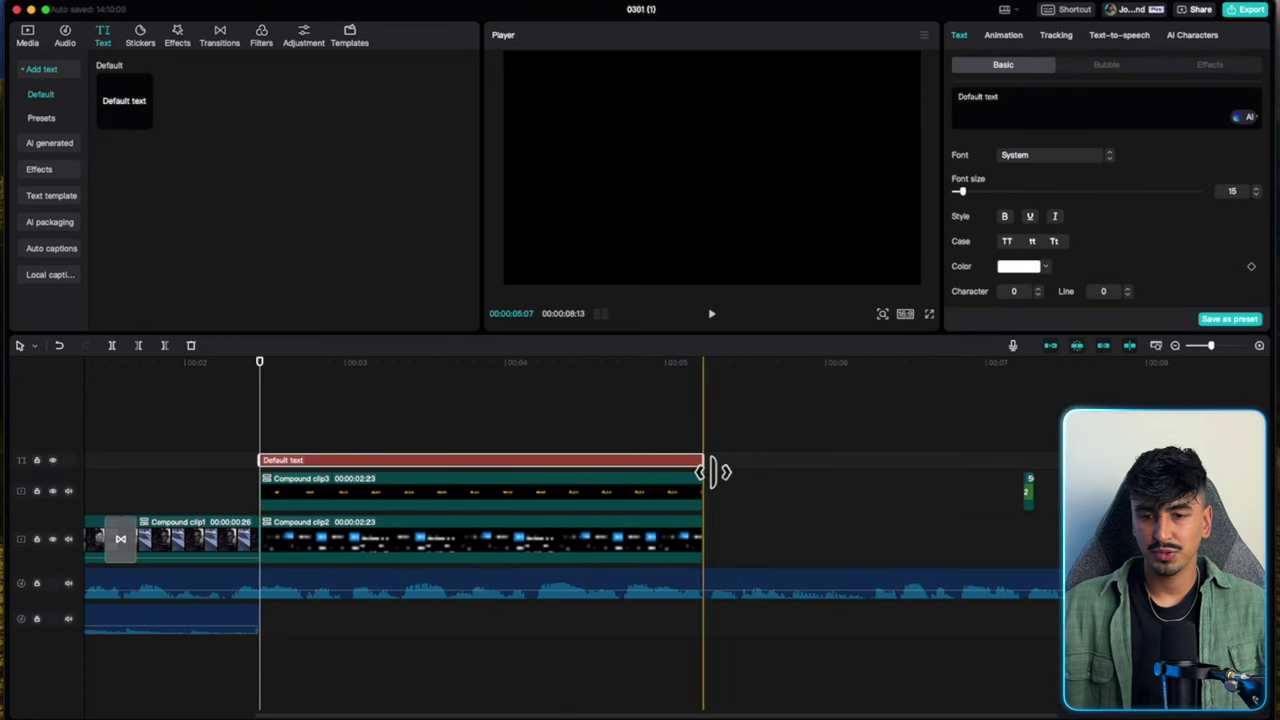
pyautogui.click(1054, 495)
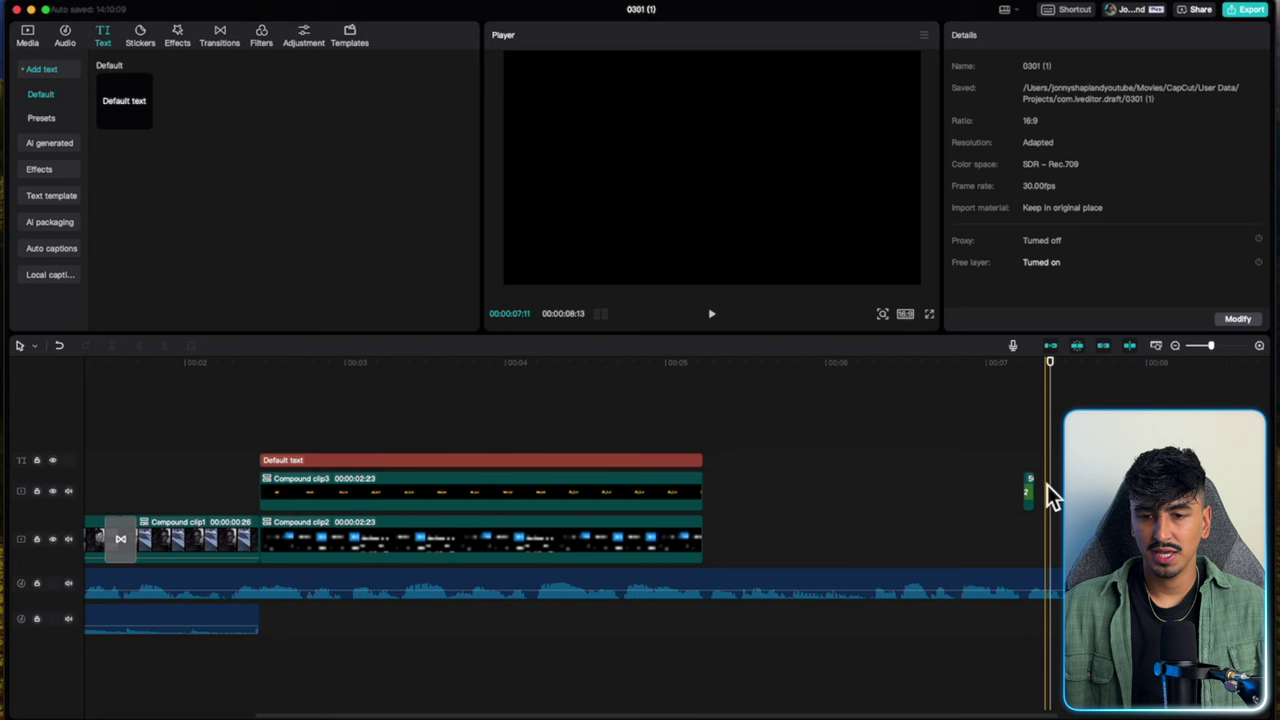
pyautogui.click(1030, 490)
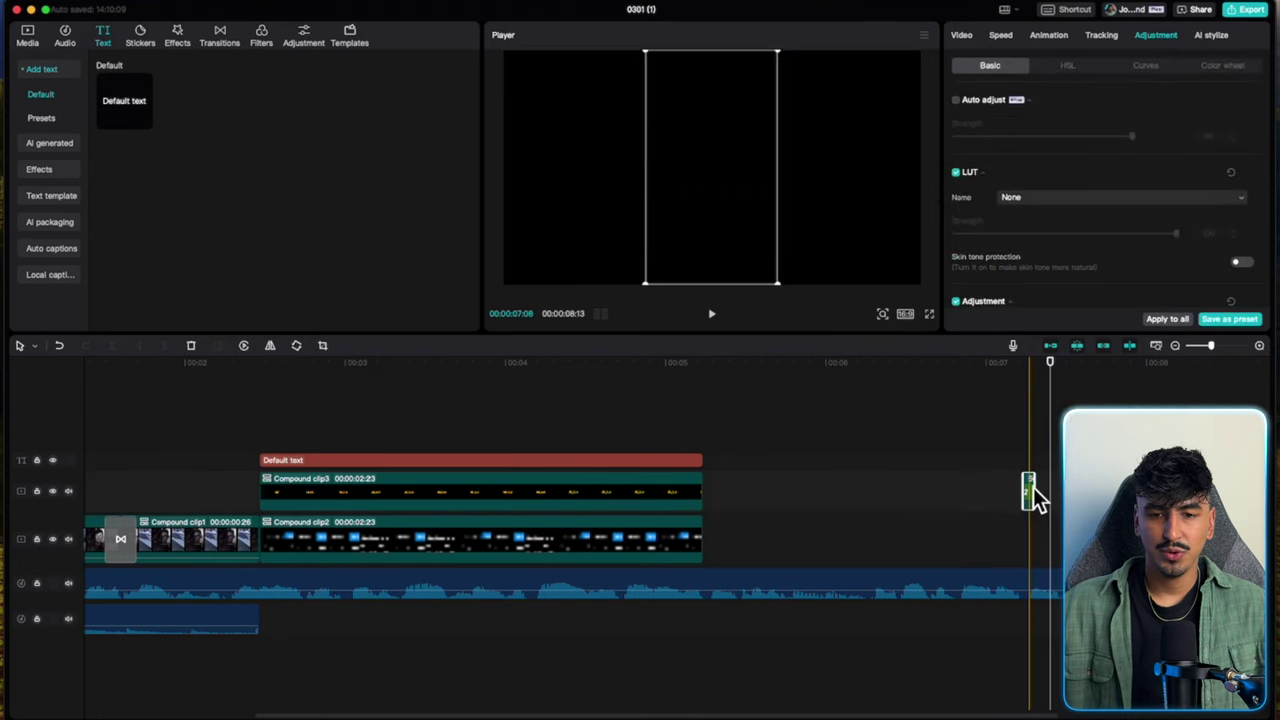
pyautogui.press('Delete')
# Place the $ text just left of the counting number.
pyautogui.click(546, 460)
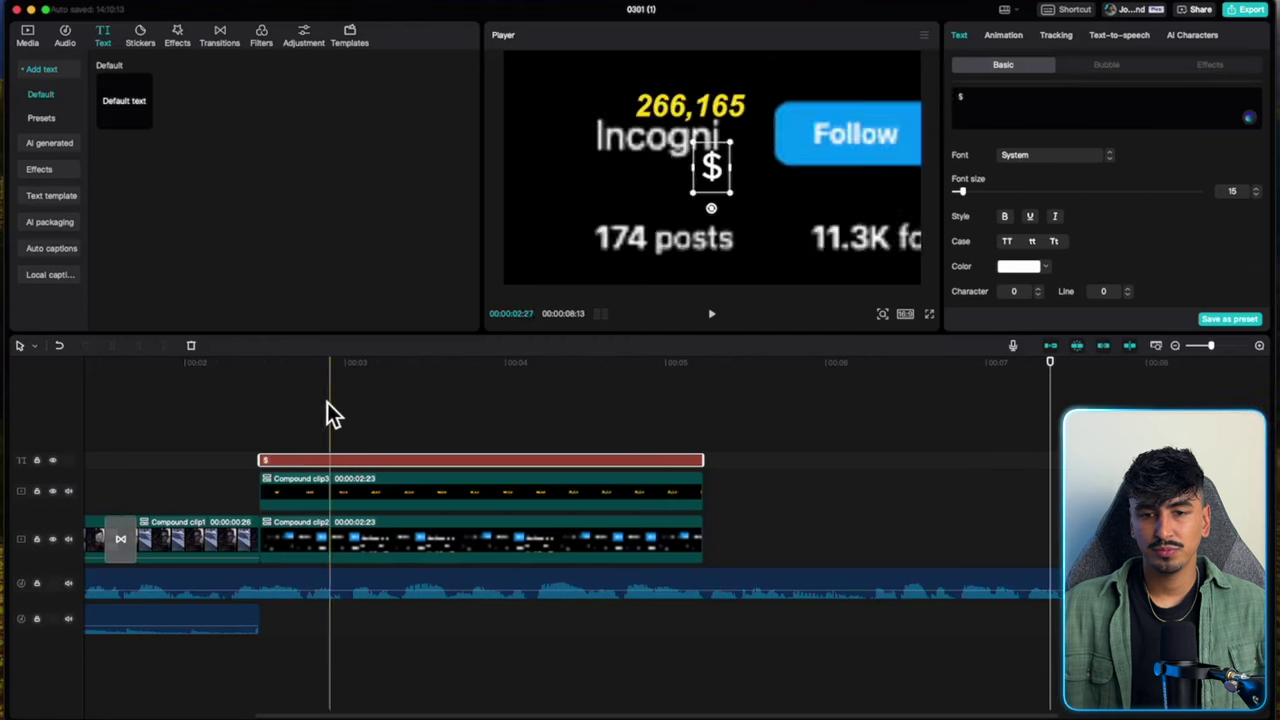
pyautogui.click(286, 423)
pyautogui.click(705, 175)
pyautogui.moveTo(706, 178); pyautogui.dragTo(622, 123)
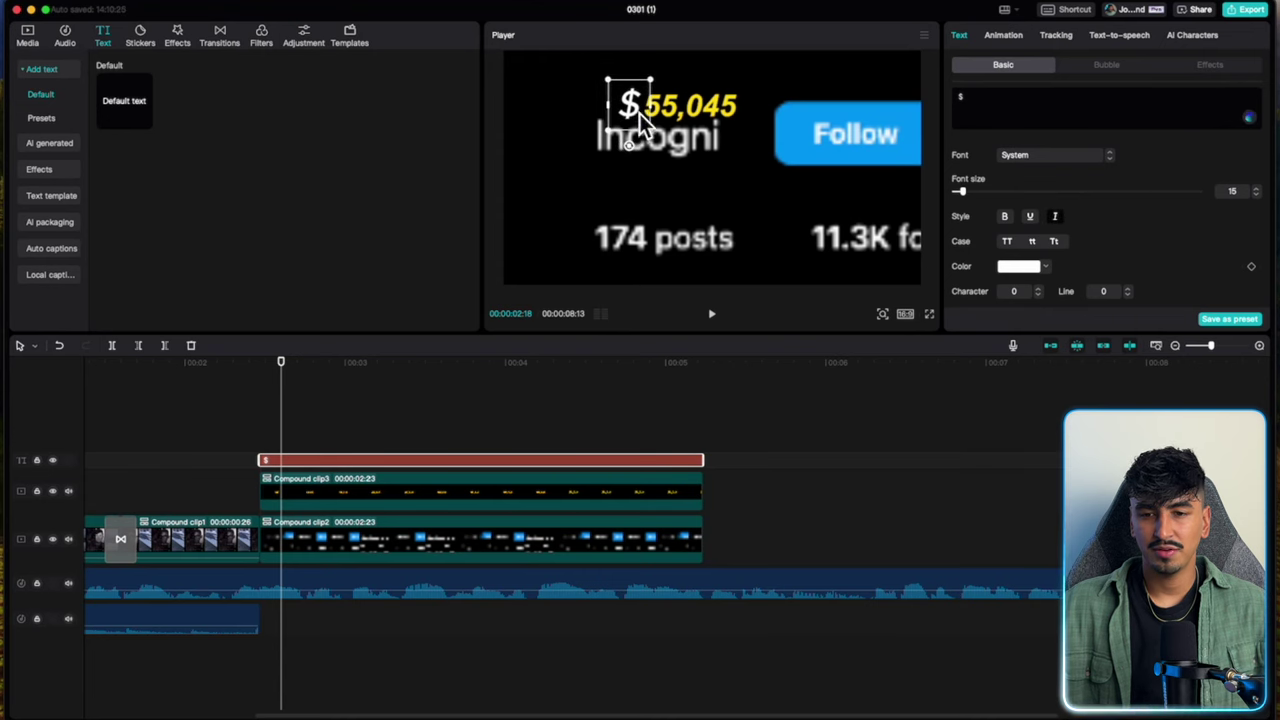
# Colour the $ yellow (FFDE00) and check its alignment later in the counter.
pyautogui.click(1045, 268)
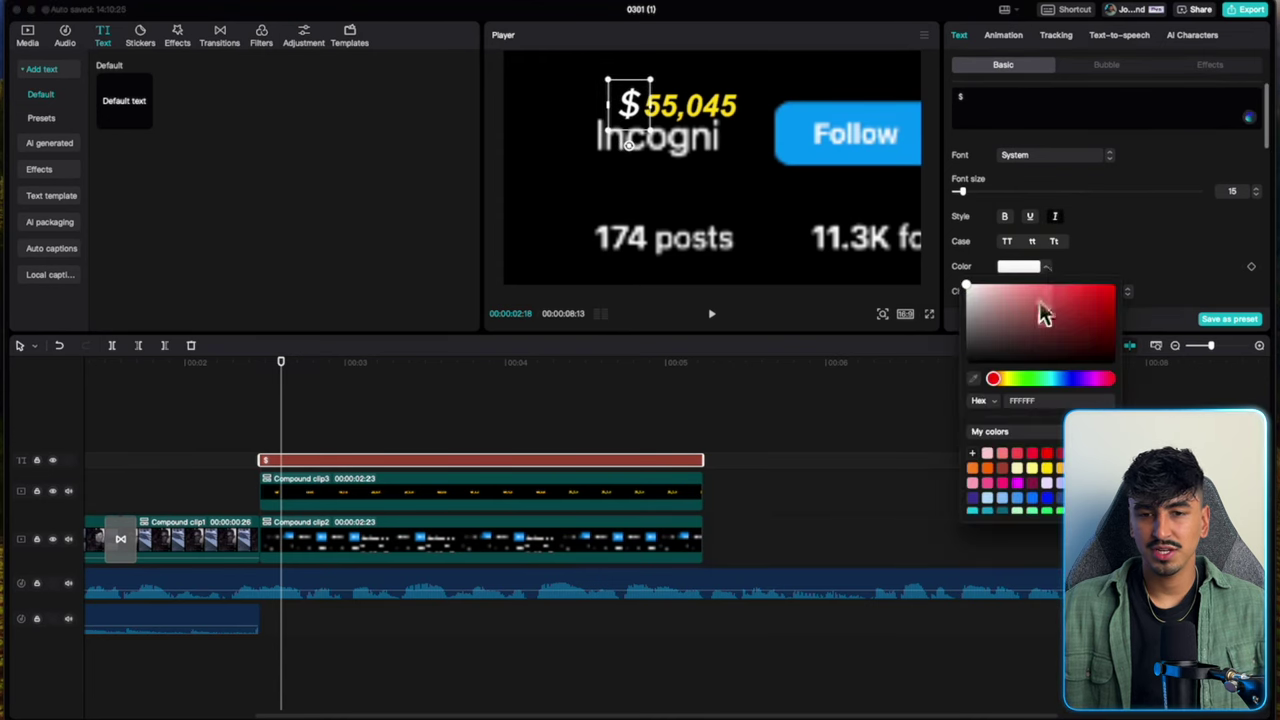
pyautogui.click(1049, 470)
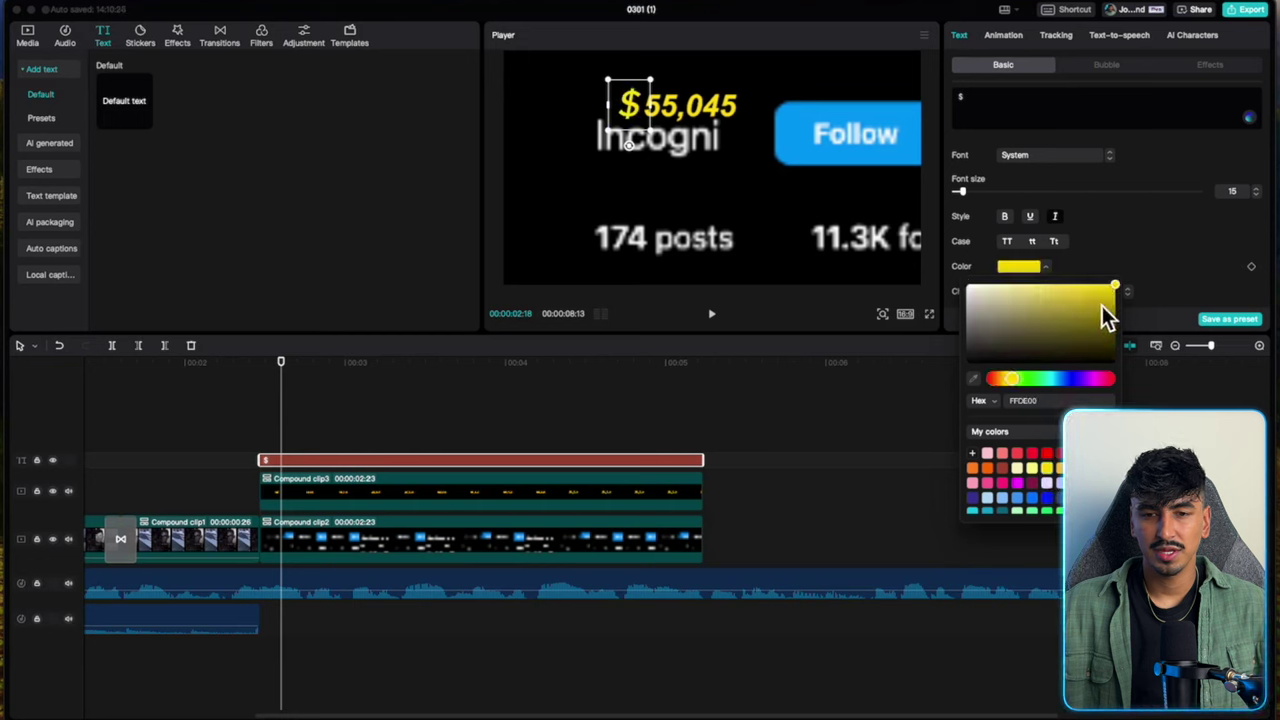
pyautogui.click(1146, 270)
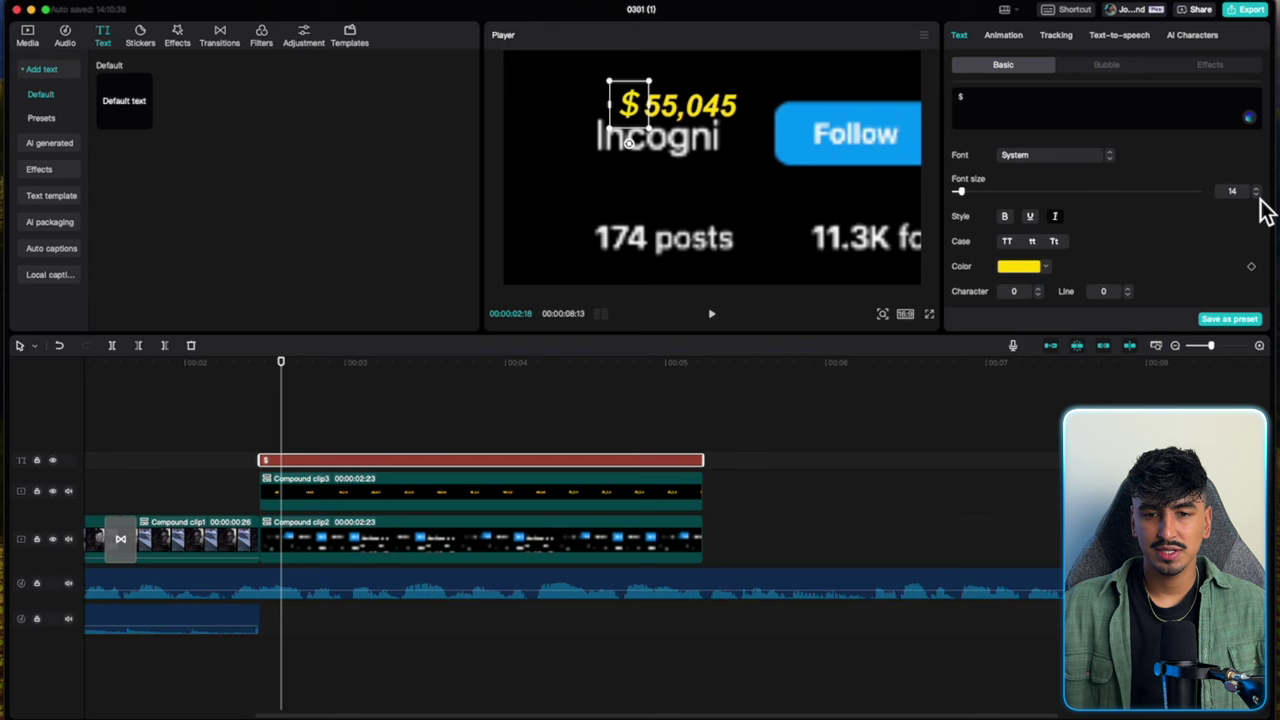
pyautogui.moveTo(289, 374); pyautogui.dragTo(507, 389)
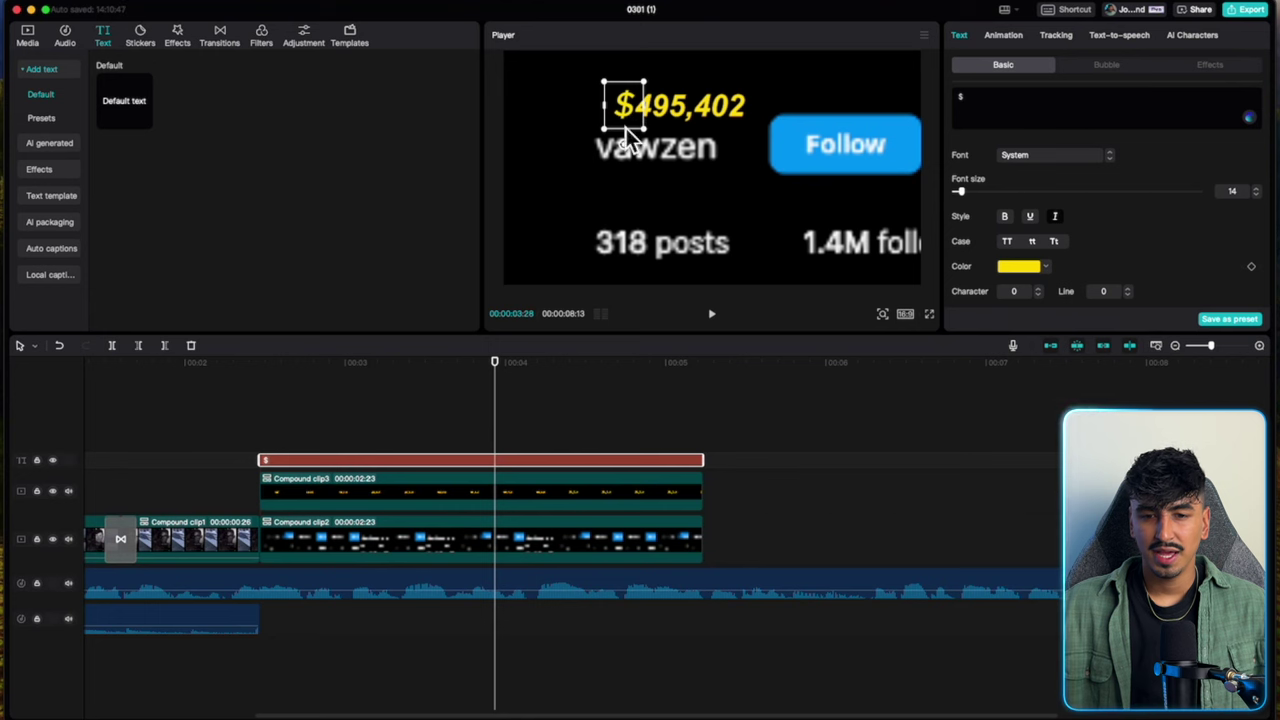
pyautogui.rightClick(519, 460)
# Turn the $ text clip into a compound clip and give it an entrance animation.
pyautogui.click(565, 600)
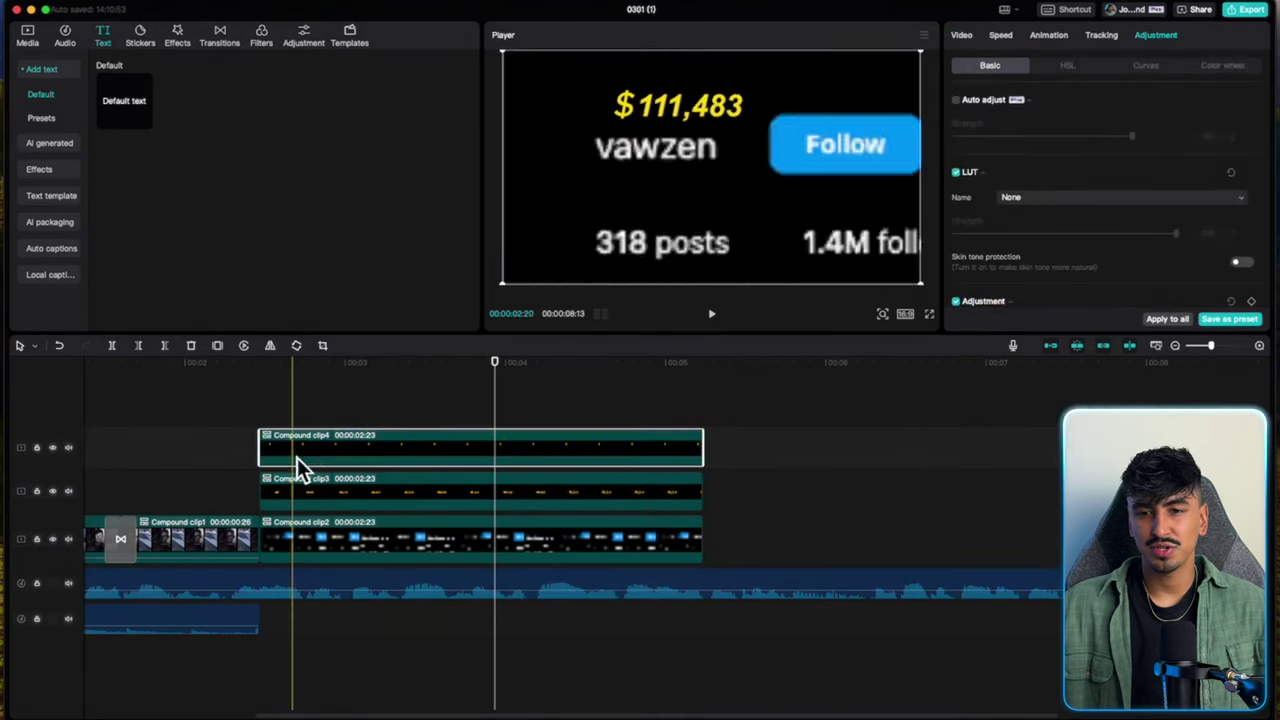
pyautogui.click(1050, 36)
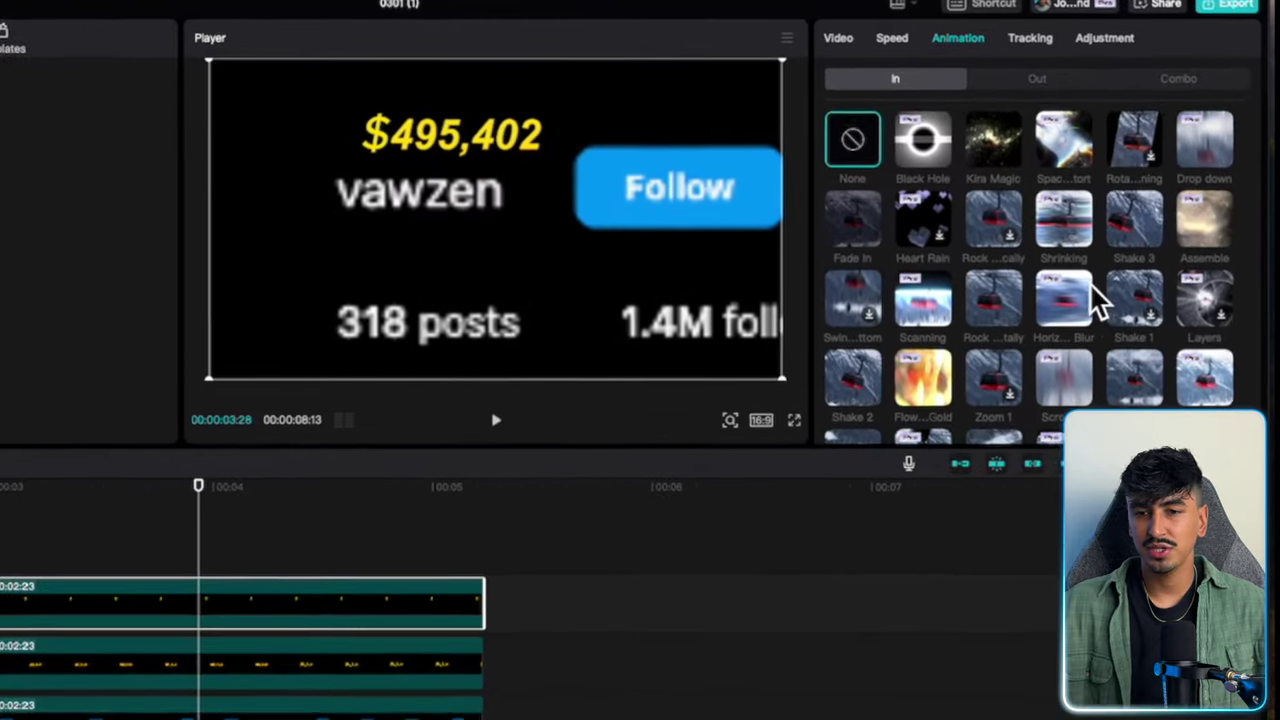
pyautogui.scroll(-2, 1140, 225)
pyautogui.scroll(-8, 990, 318)
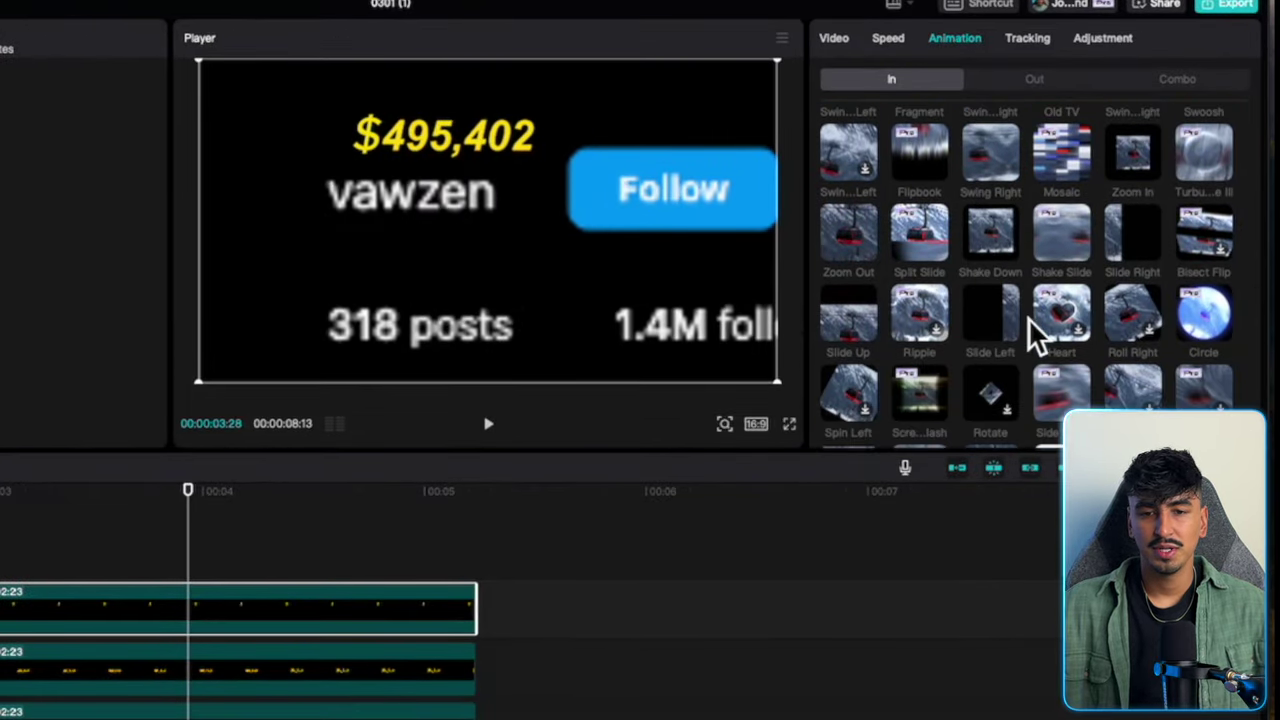
pyautogui.scroll(-1, 900, 290)
pyautogui.press('Escape')
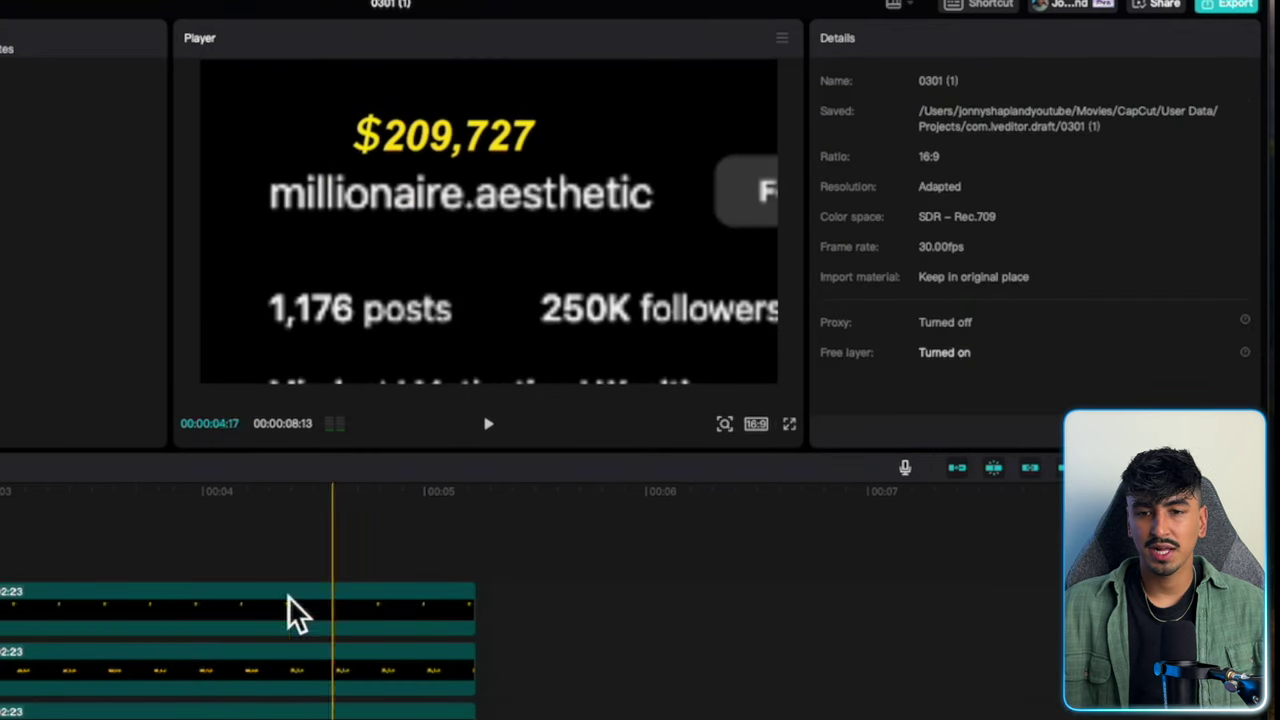
# Apply a 0.5s Slide Up entrance animation to the counter compound clip.
pyautogui.click(191, 686)
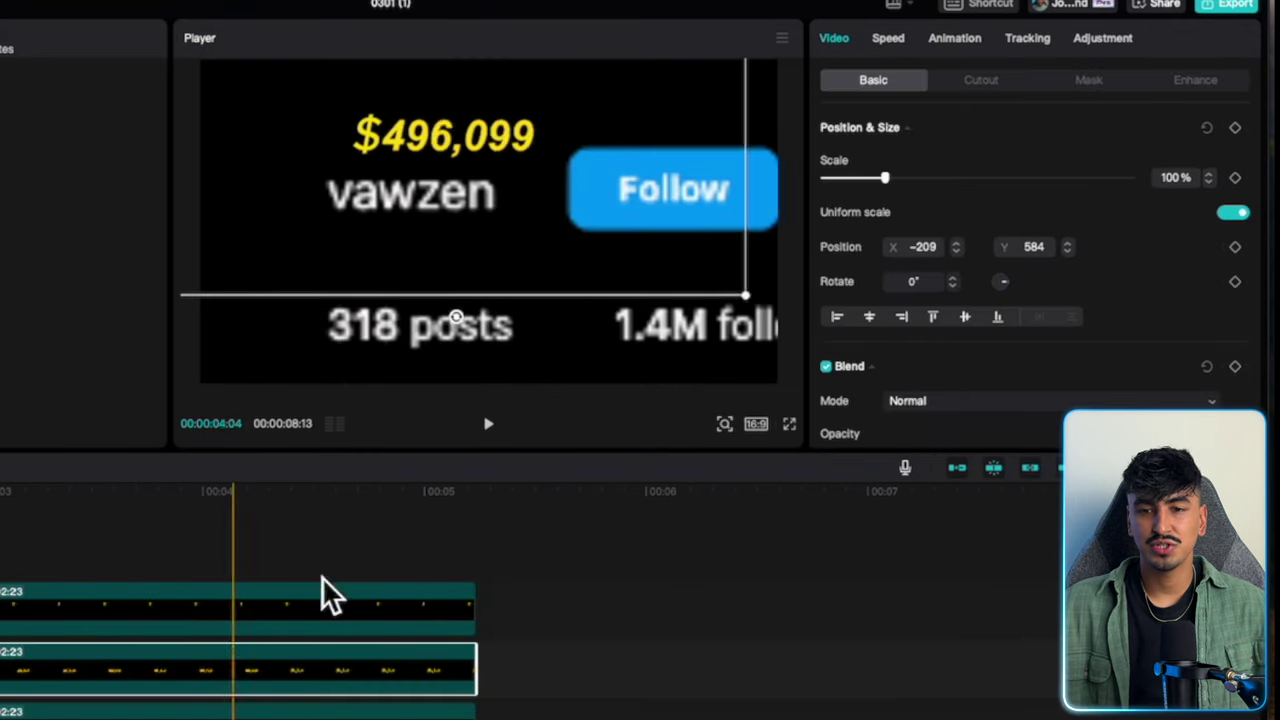
pyautogui.click(955, 38)
pyautogui.scroll(-2, 1006, 243)
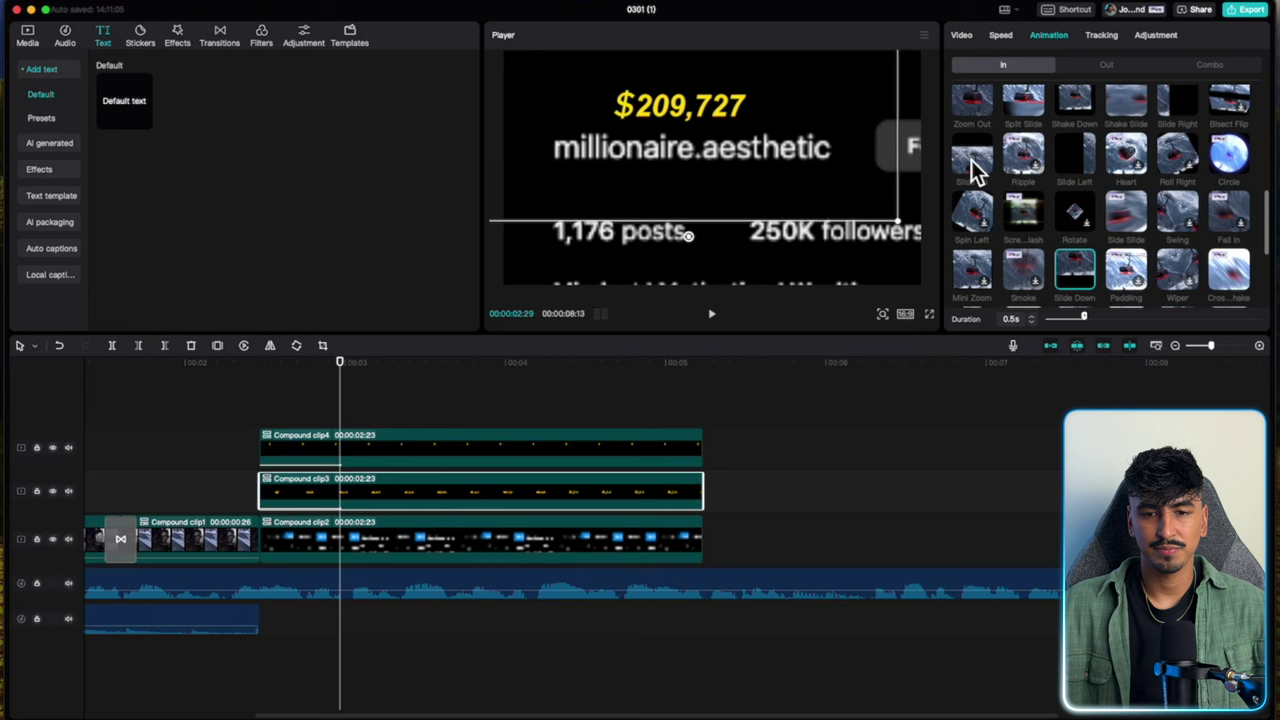
pyautogui.click(972, 160)
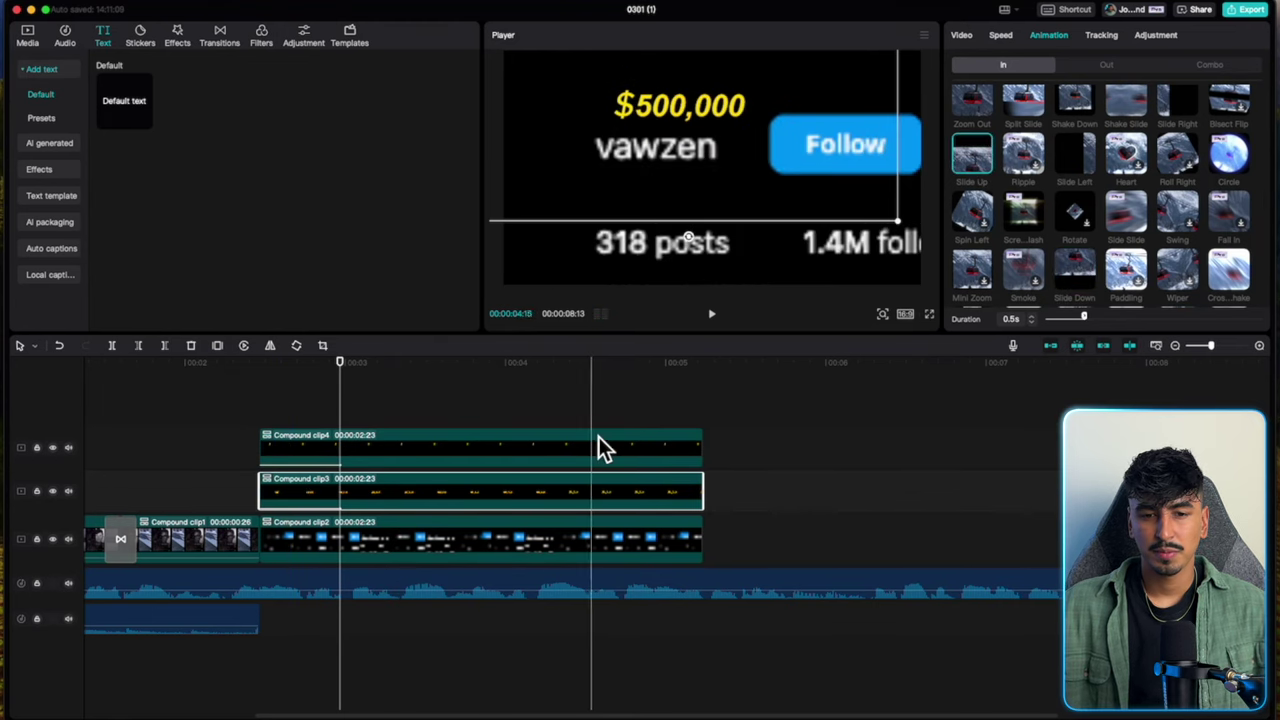
pyautogui.click(268, 423)
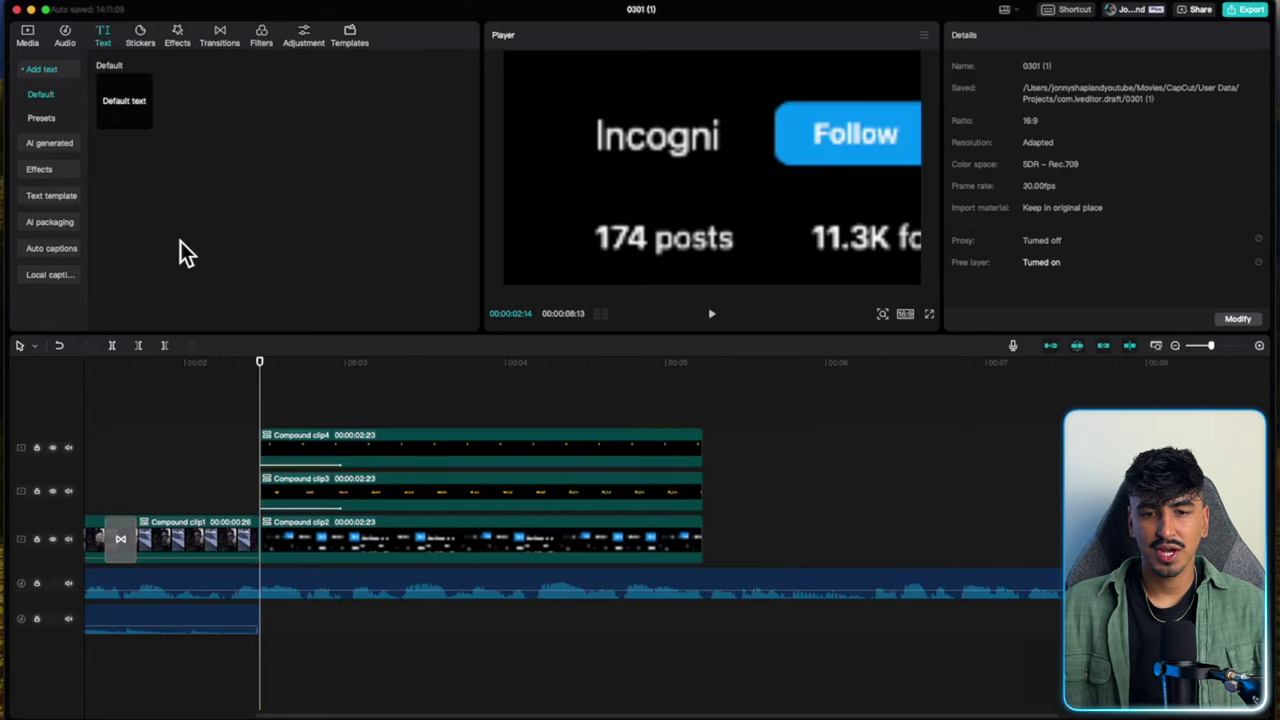
# Add a new text clip reading '_______' over the profile name and enlarge it.
pyautogui.click(145, 121)
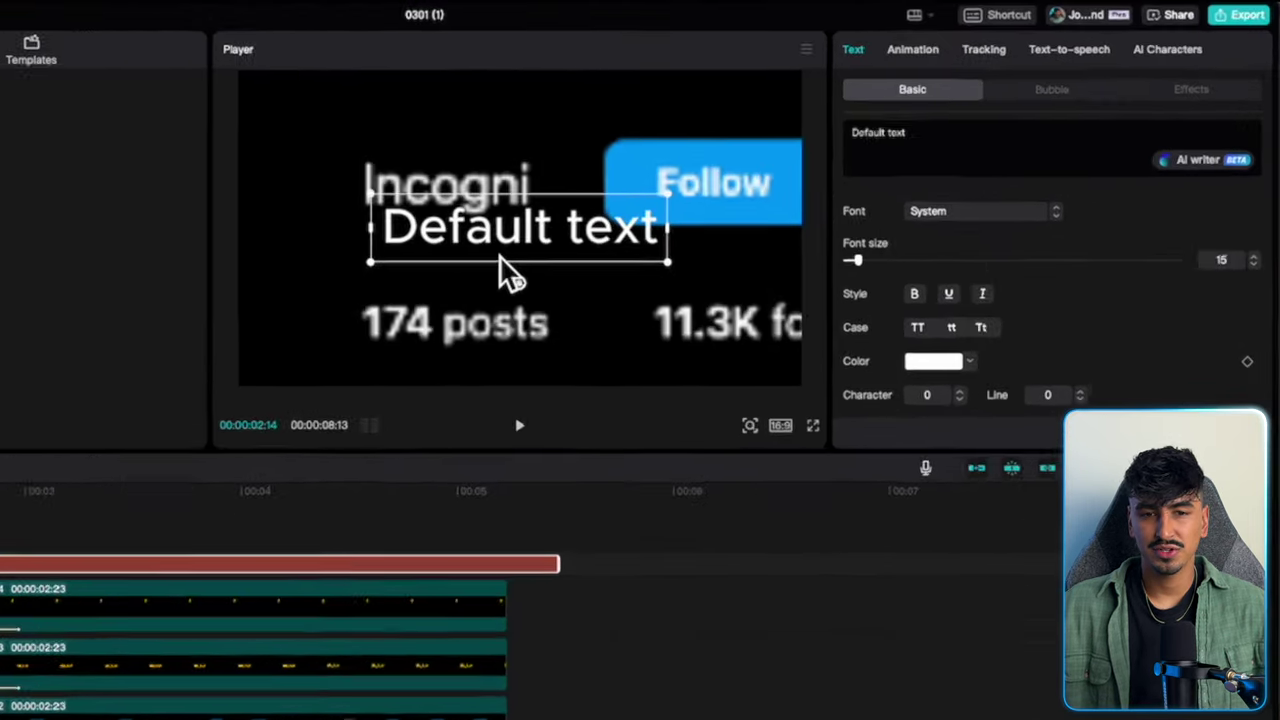
pyautogui.moveTo(683, 196); pyautogui.dragTo(670, 160)
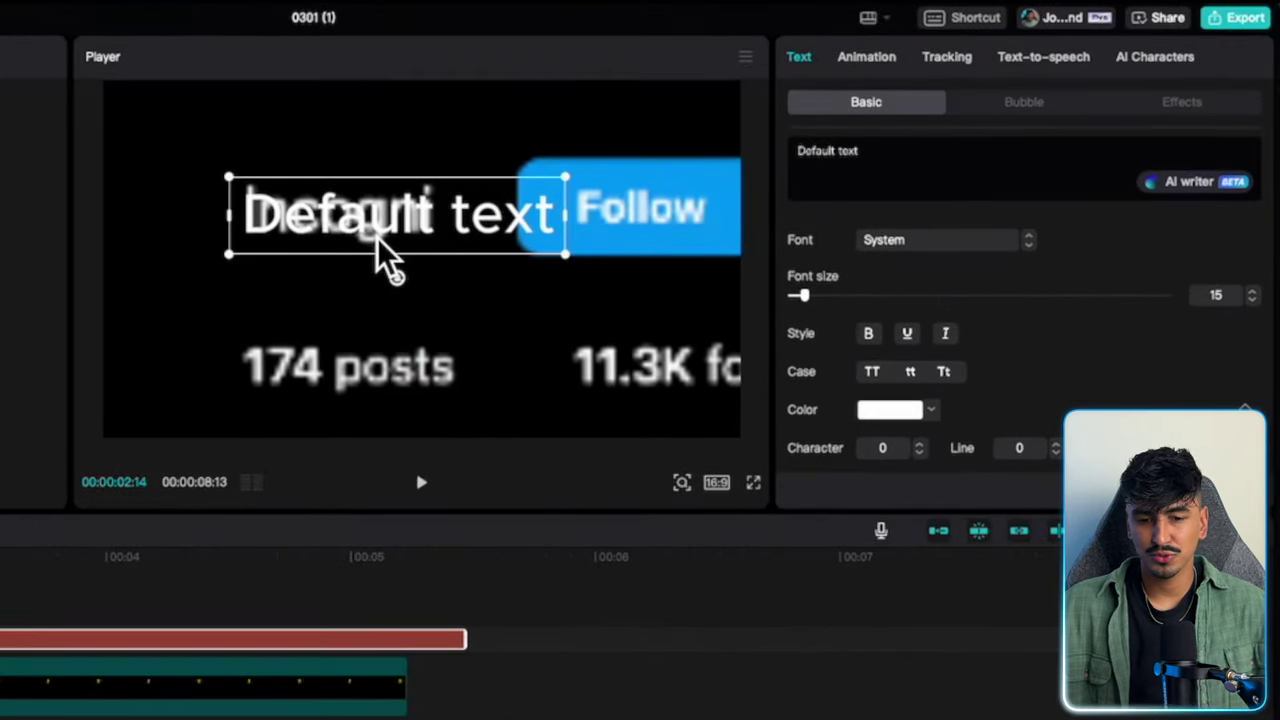
pyautogui.moveTo(974, 168); pyautogui.dragTo(780, 160)
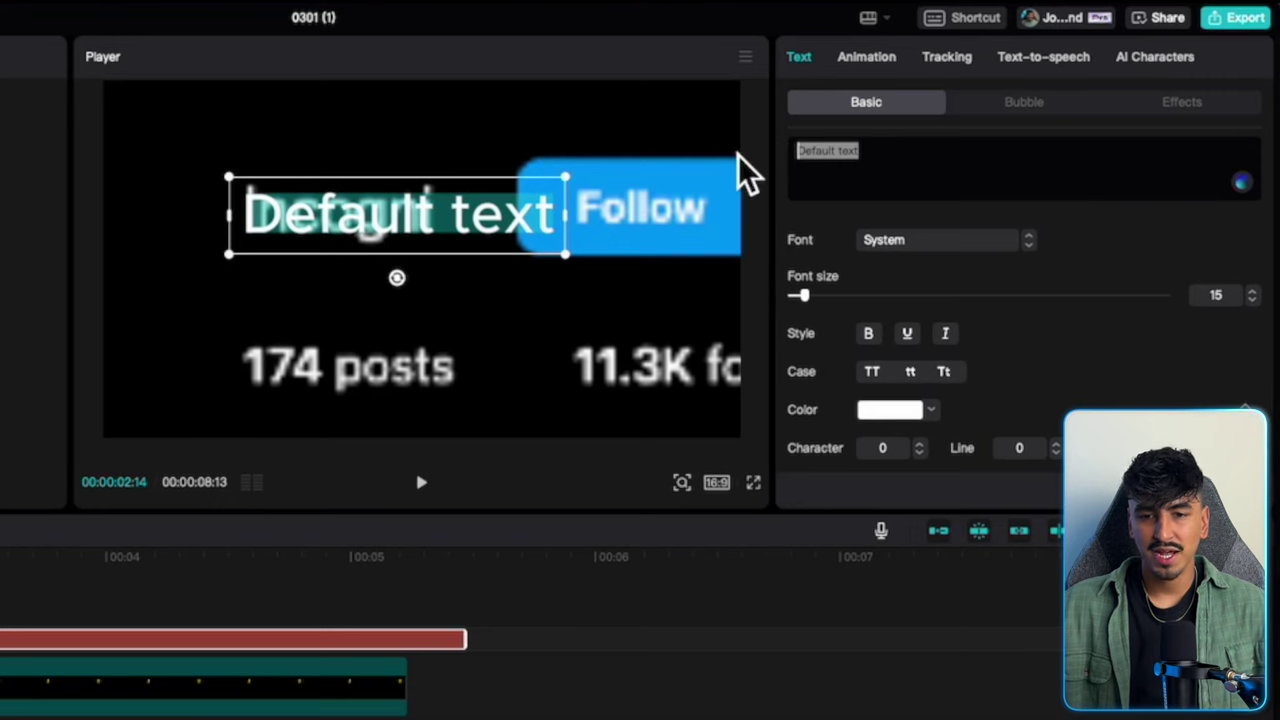
pyautogui.write('_______')
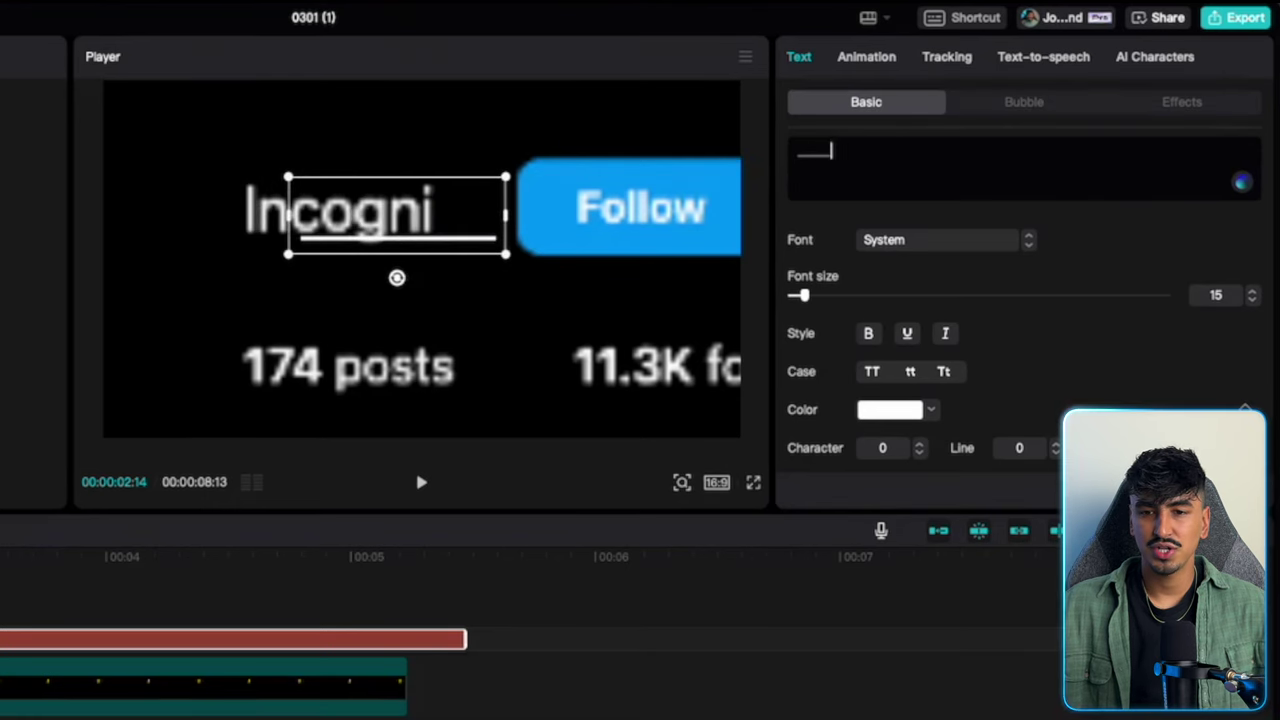
pyautogui.moveTo(805, 295); pyautogui.dragTo(1081, 282)
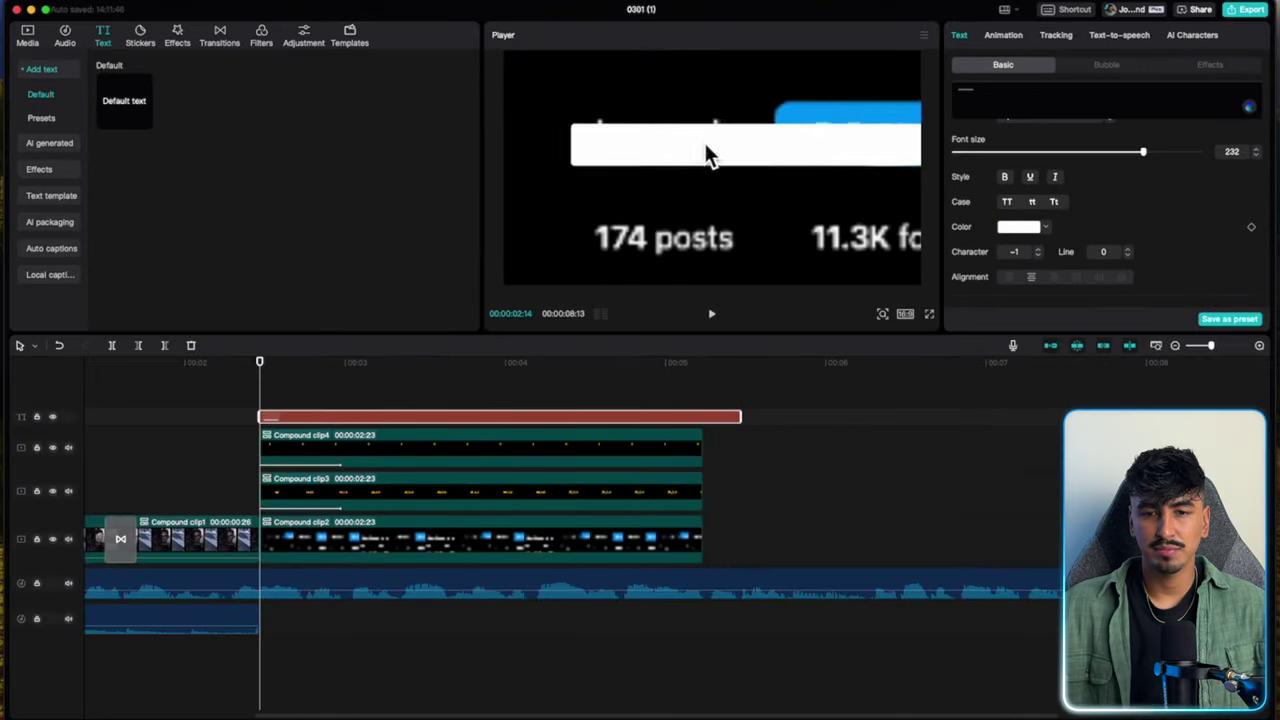
pyautogui.moveTo(1143, 151); pyautogui.dragTo(1181, 152)
pyautogui.moveTo(660, 140); pyautogui.dragTo(792, 134)
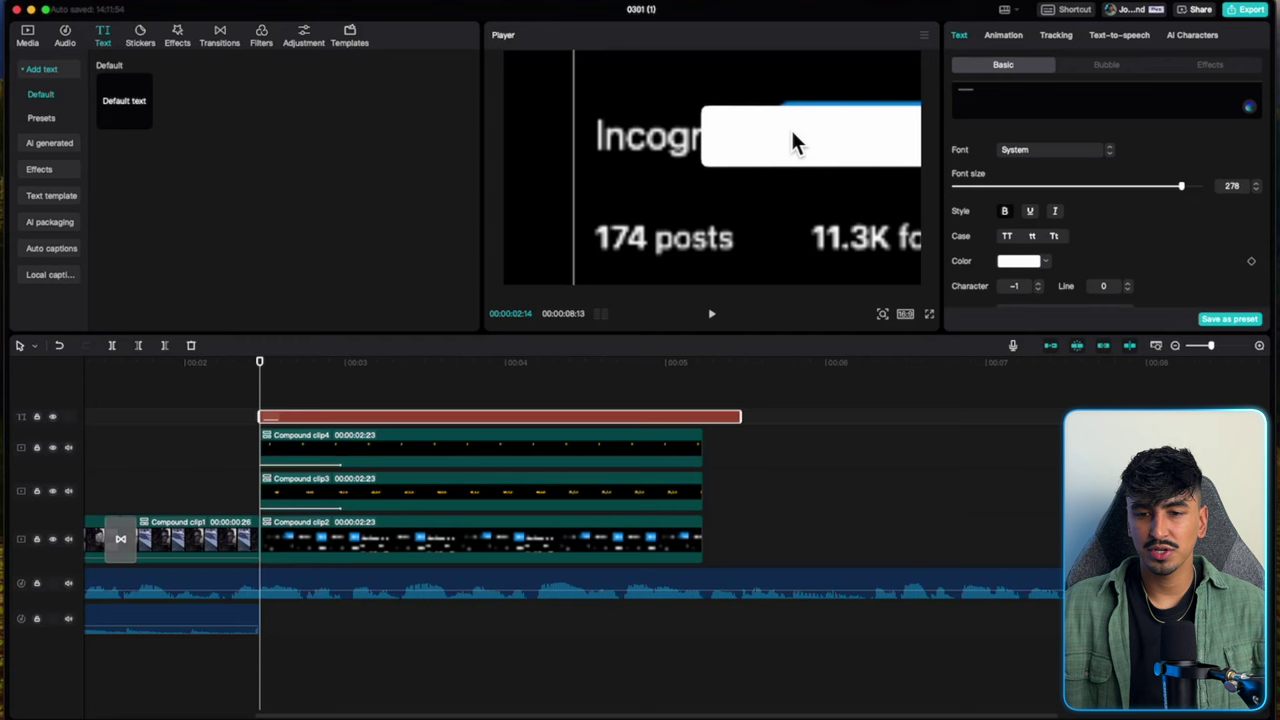
# Colour the underscore bar blue and move it over the account name.
pyautogui.click(1045, 262)
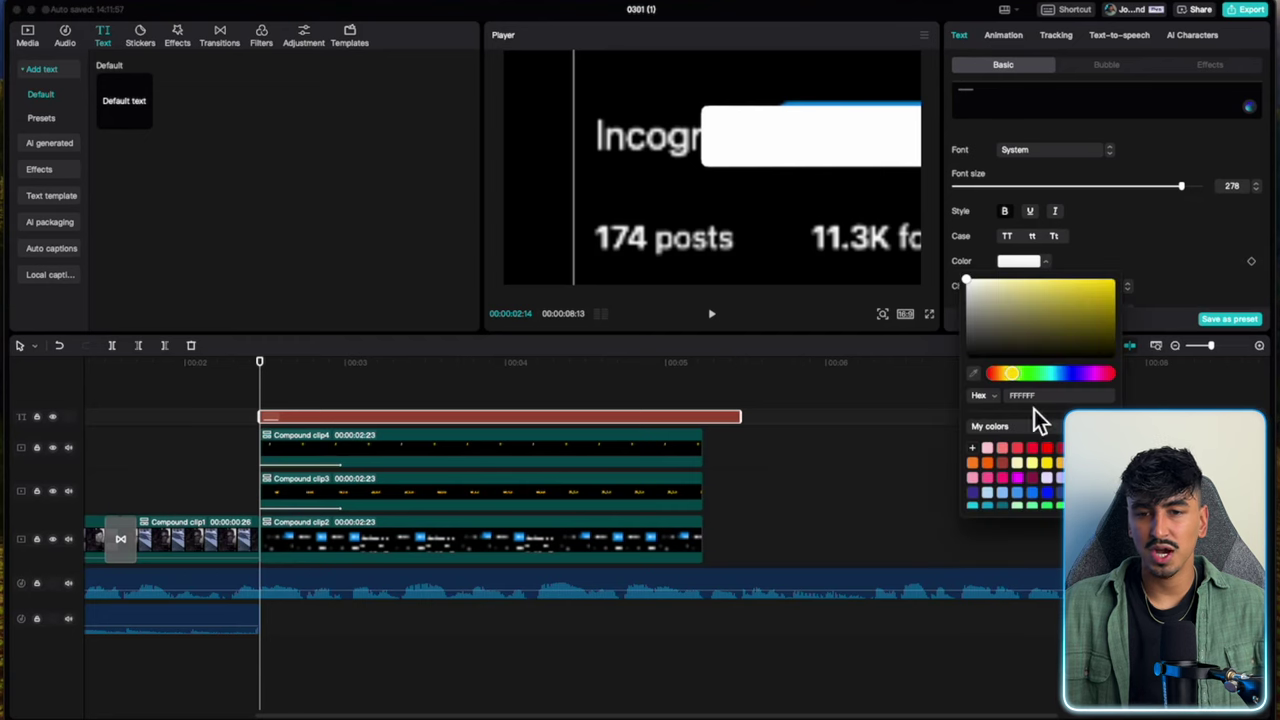
pyautogui.click(1049, 491)
pyautogui.click(1140, 250)
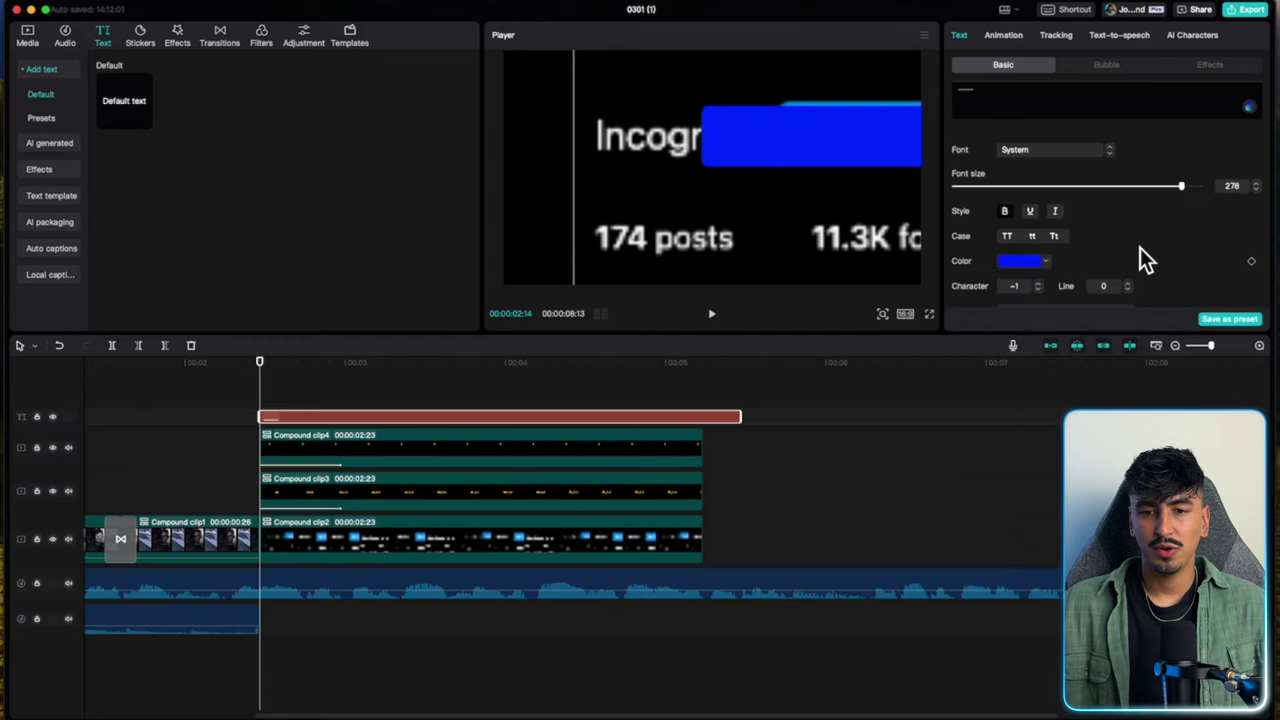
pyautogui.moveTo(861, 155); pyautogui.dragTo(688, 151)
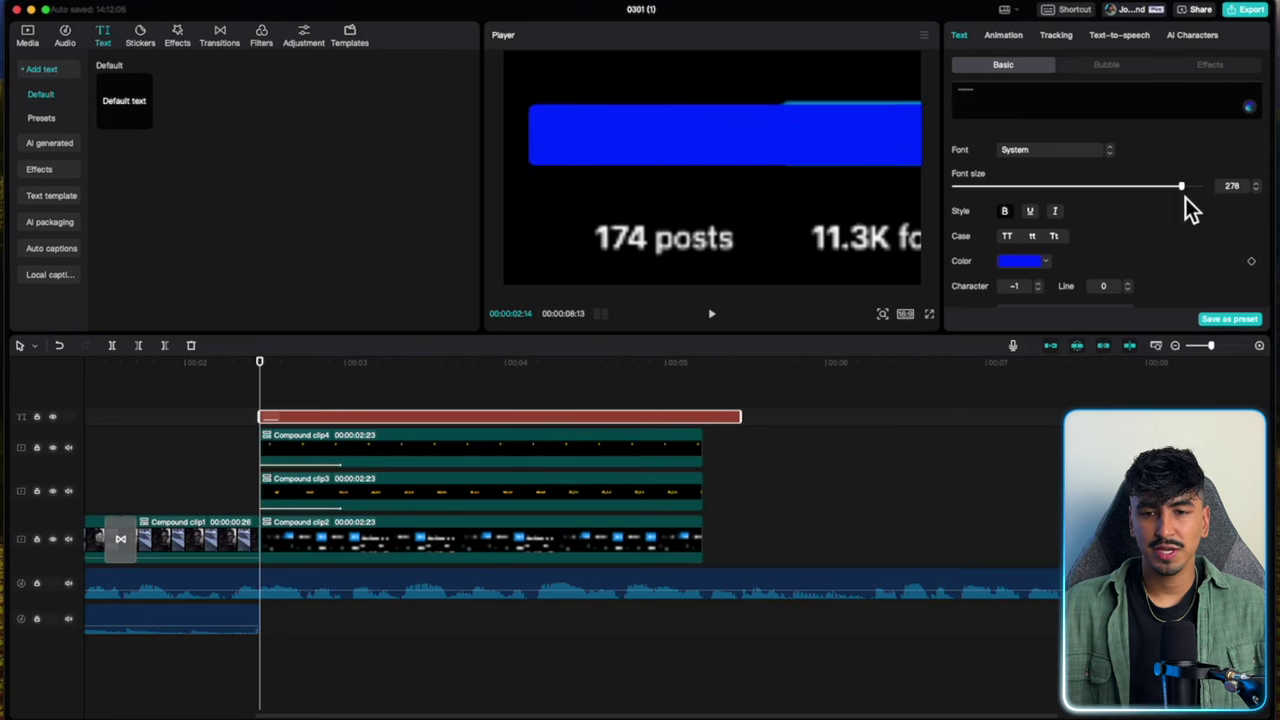
# Set the bar to size 292, raise it, and trim it to the compound clips' end.
pyautogui.moveTo(1187, 191); pyautogui.dragTo(1199, 191)
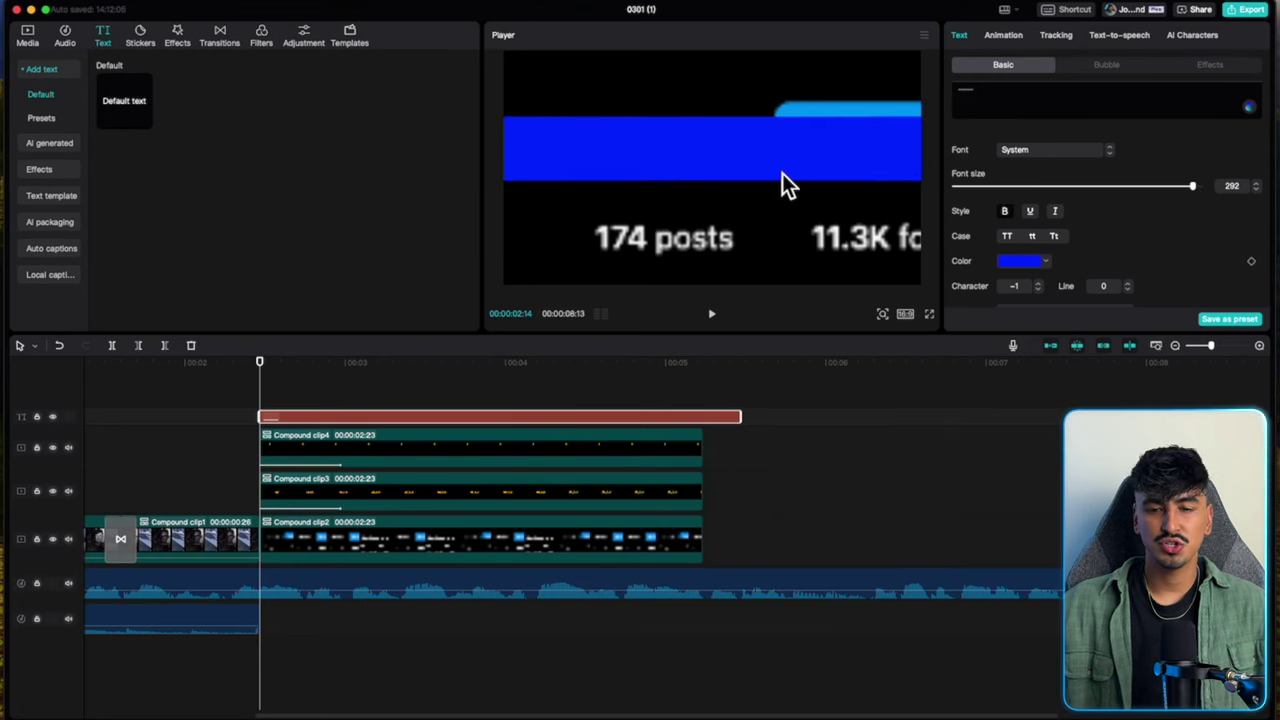
pyautogui.moveTo(782, 173); pyautogui.dragTo(814, 159)
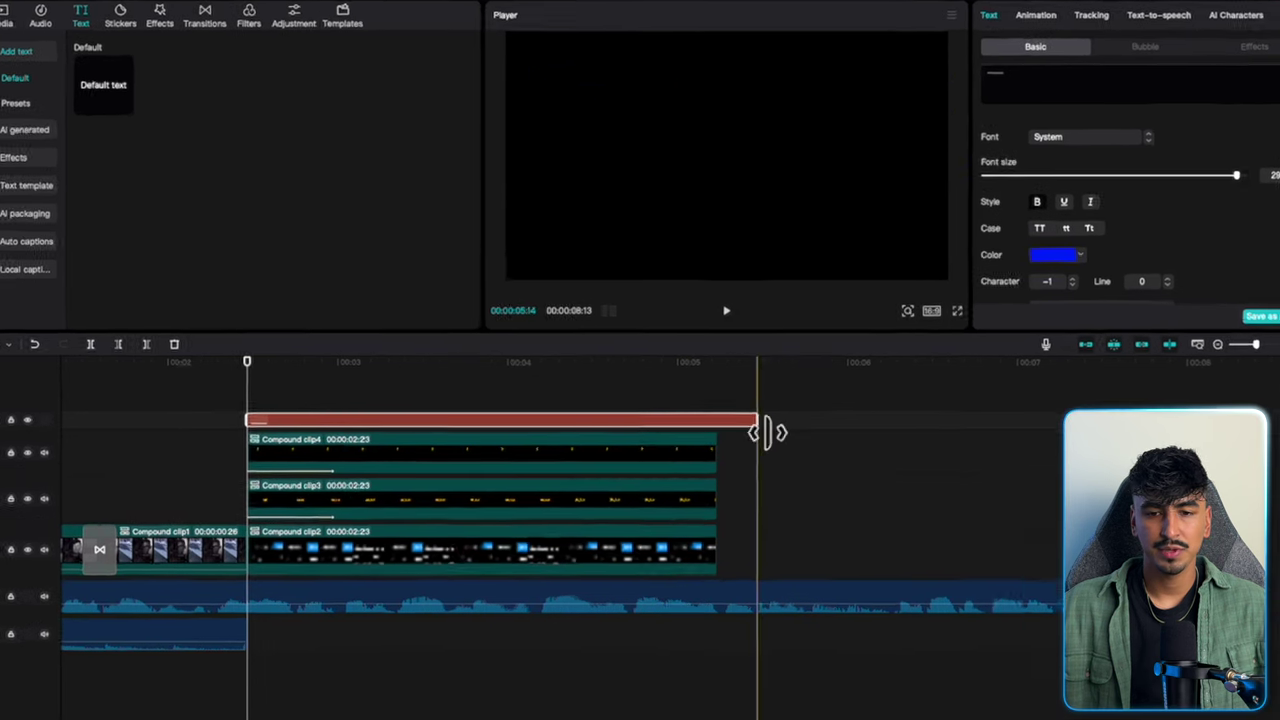
pyautogui.moveTo(741, 416); pyautogui.dragTo(708, 420)
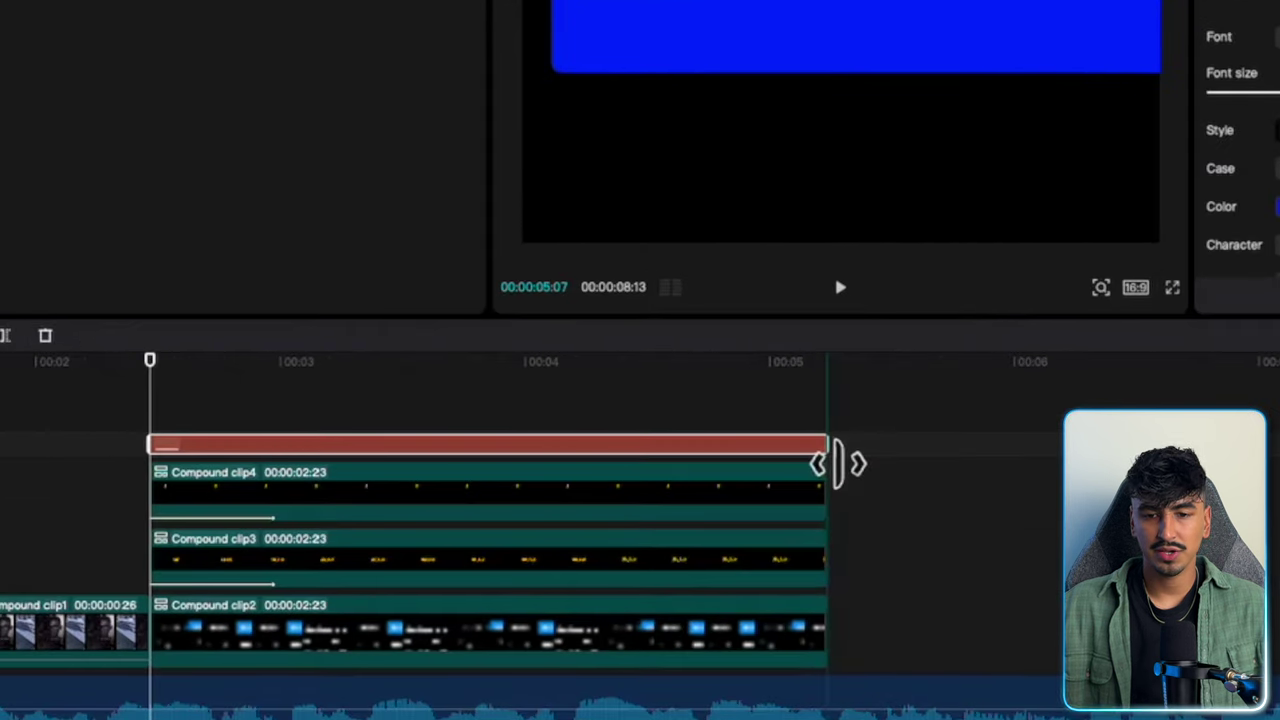
# Turn the blue bar text into Compound clip5, crop off its left end, and nudge it right.
pyautogui.rightClick(766, 466)
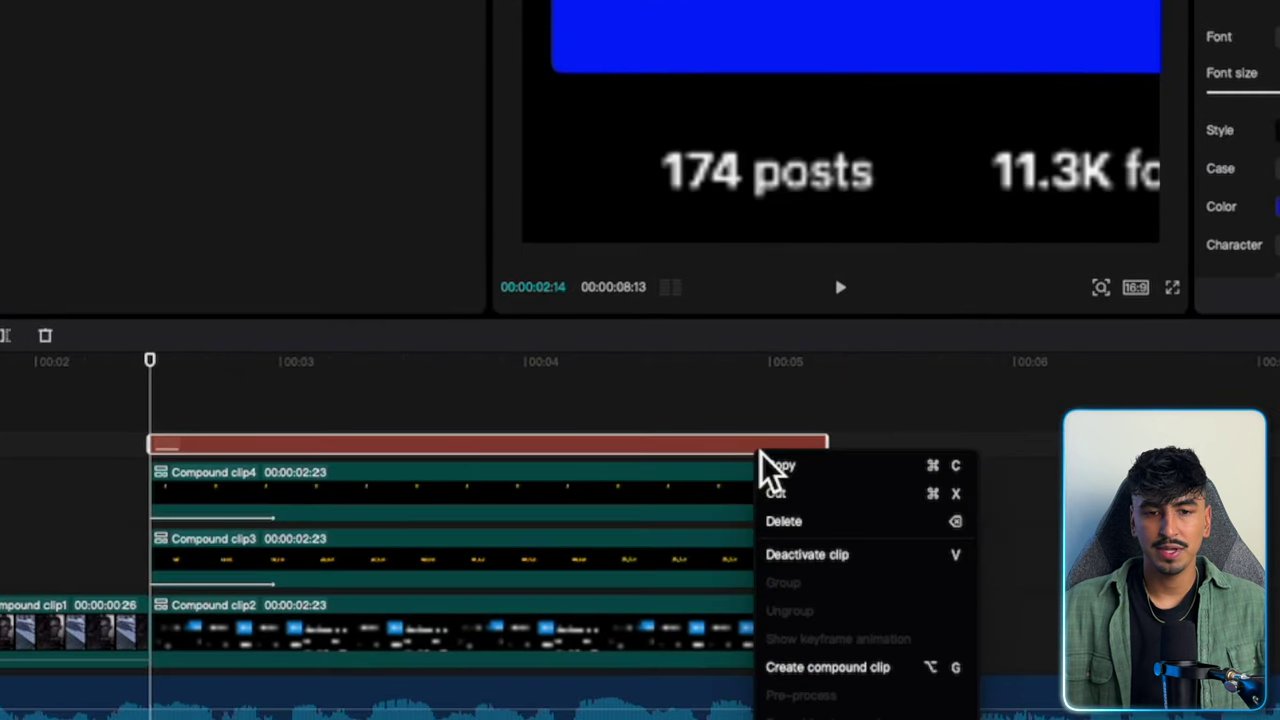
pyautogui.click(822, 668)
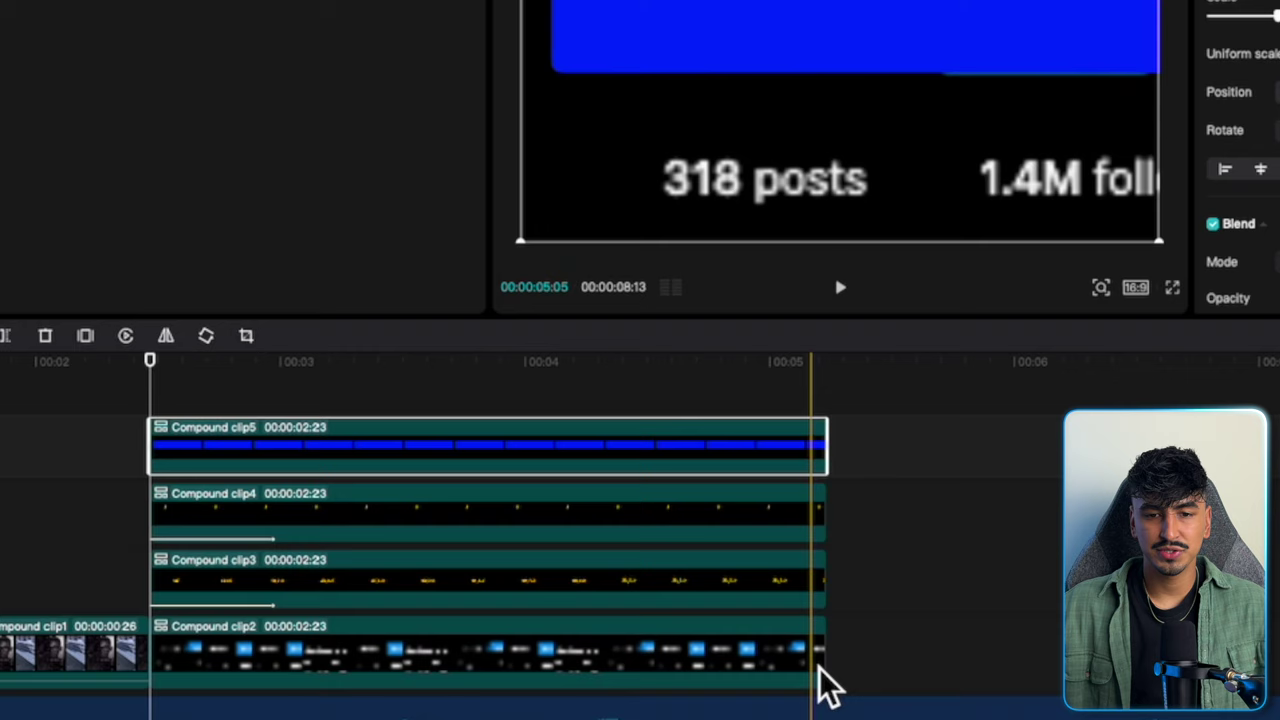
pyautogui.click(246, 337)
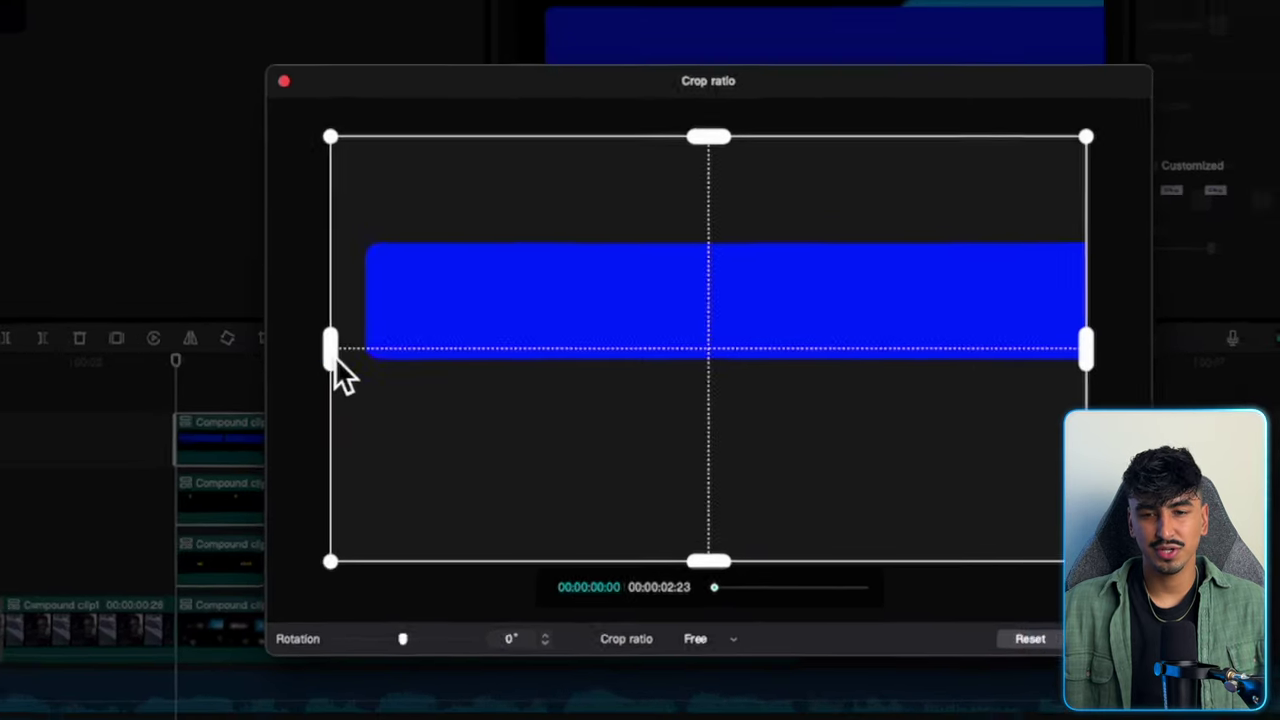
pyautogui.moveTo(317, 350); pyautogui.dragTo(377, 352)
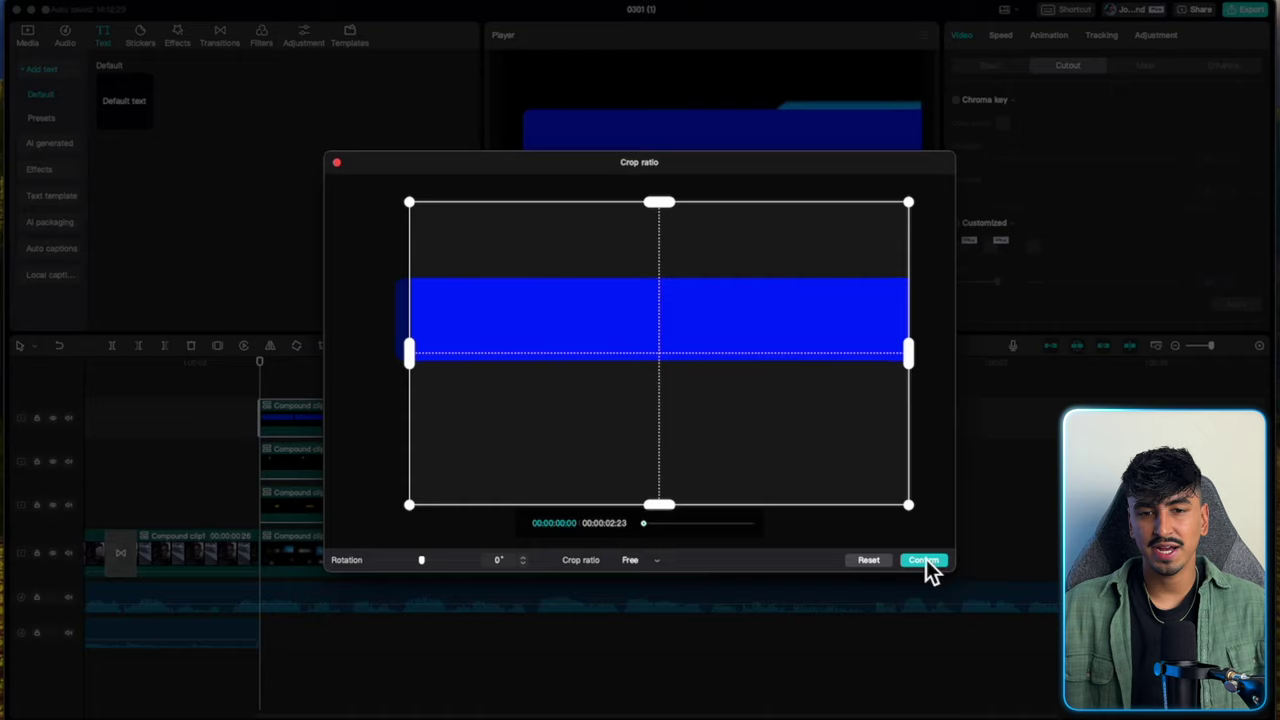
pyautogui.click(922, 560)
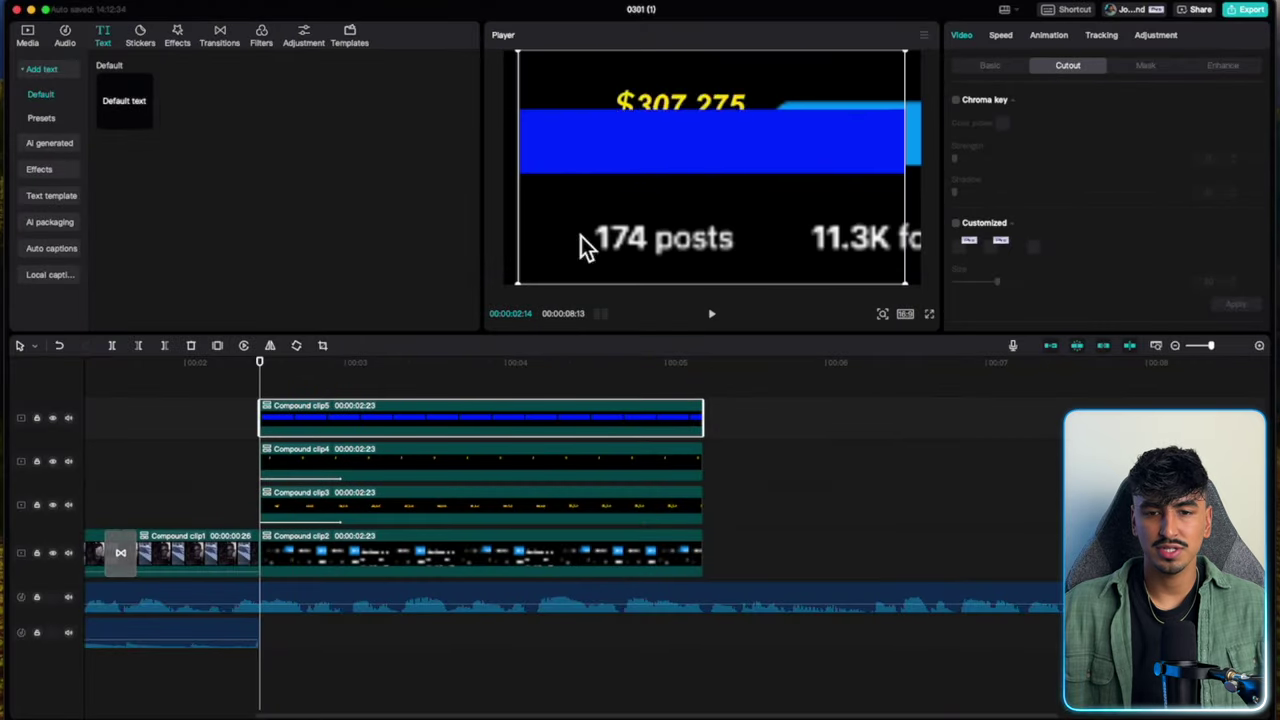
pyautogui.moveTo(620, 162); pyautogui.dragTo(638, 171)
# Set the blue bar's blend mode to Screen.
pyautogui.click(1009, 72)
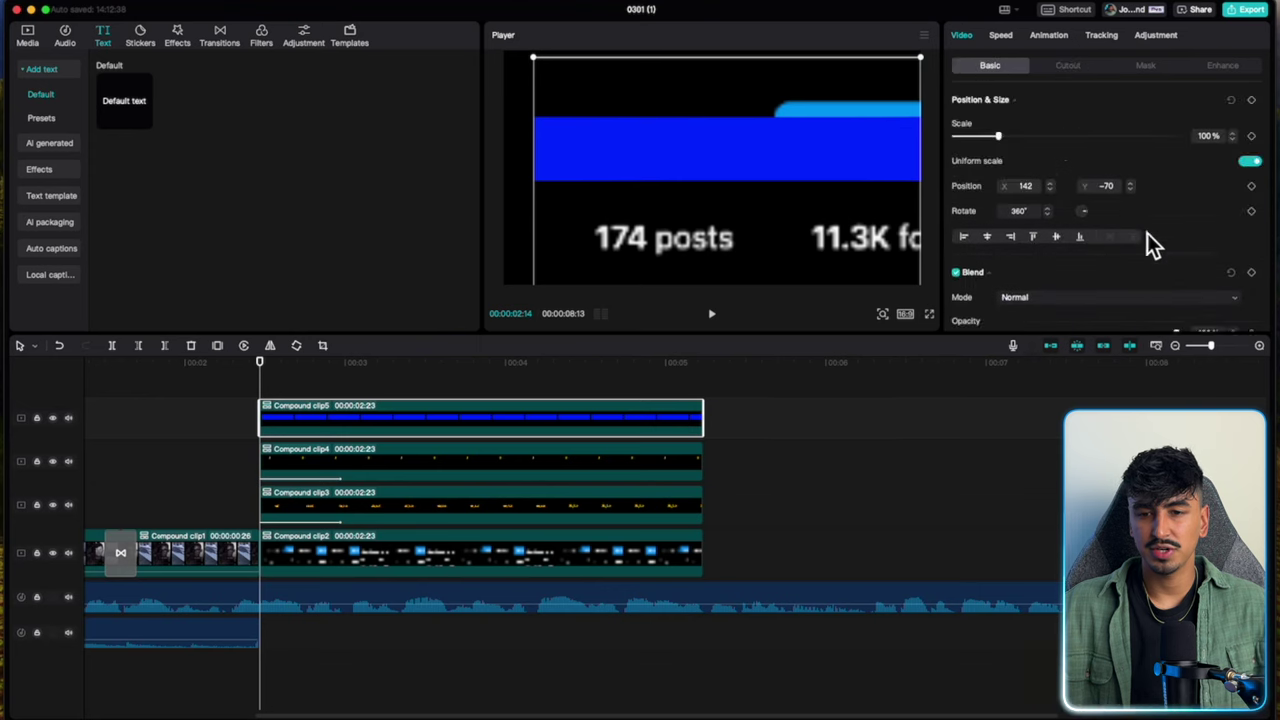
pyautogui.scroll(-3, 1147, 233)
pyautogui.click(1091, 204)
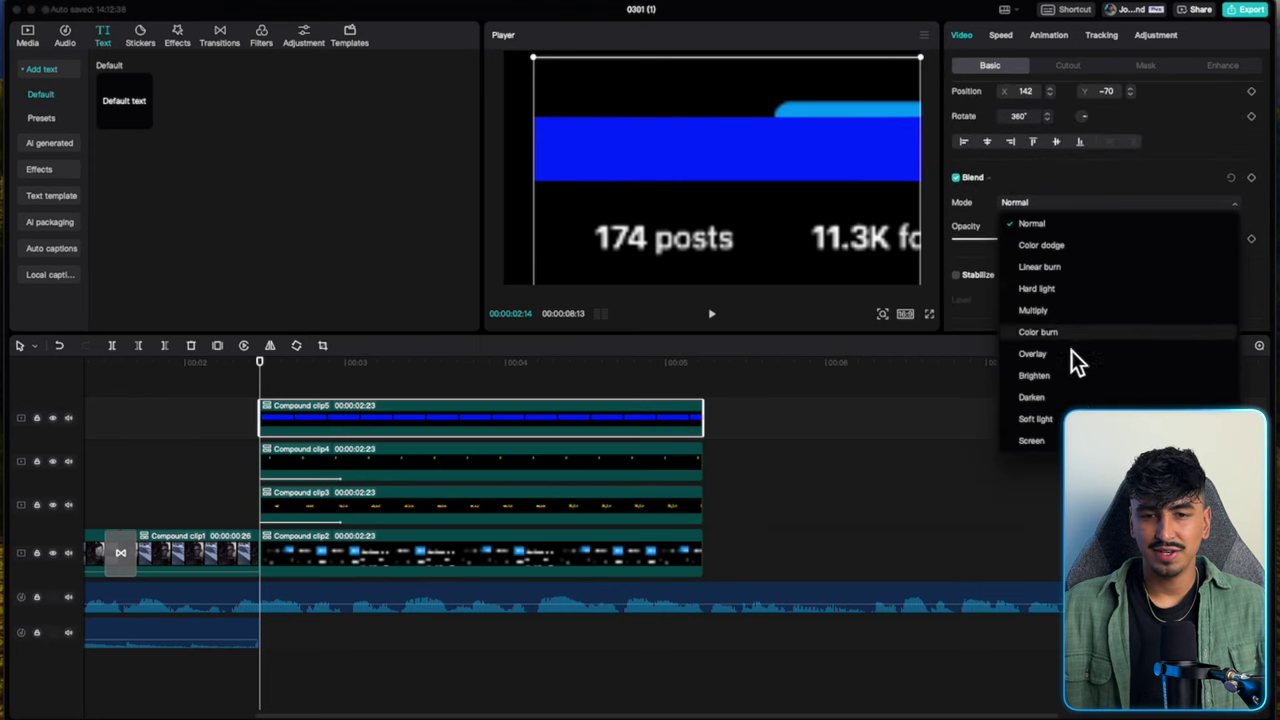
pyautogui.click(1031, 440)
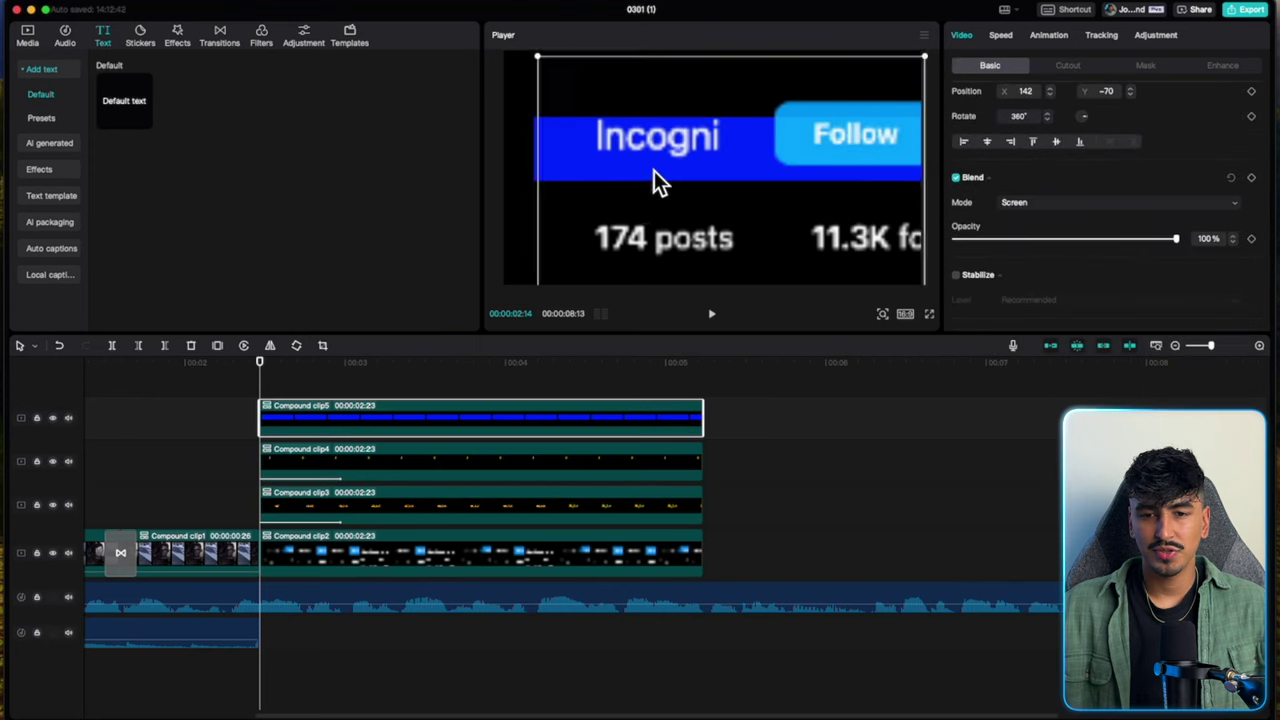
# Reposition the blue bar to X 254, Y 0, checking it at a later frame.
pyautogui.moveTo(654, 170); pyautogui.dragTo(690, 158)
pyautogui.moveTo(262, 375); pyautogui.dragTo(355, 366)
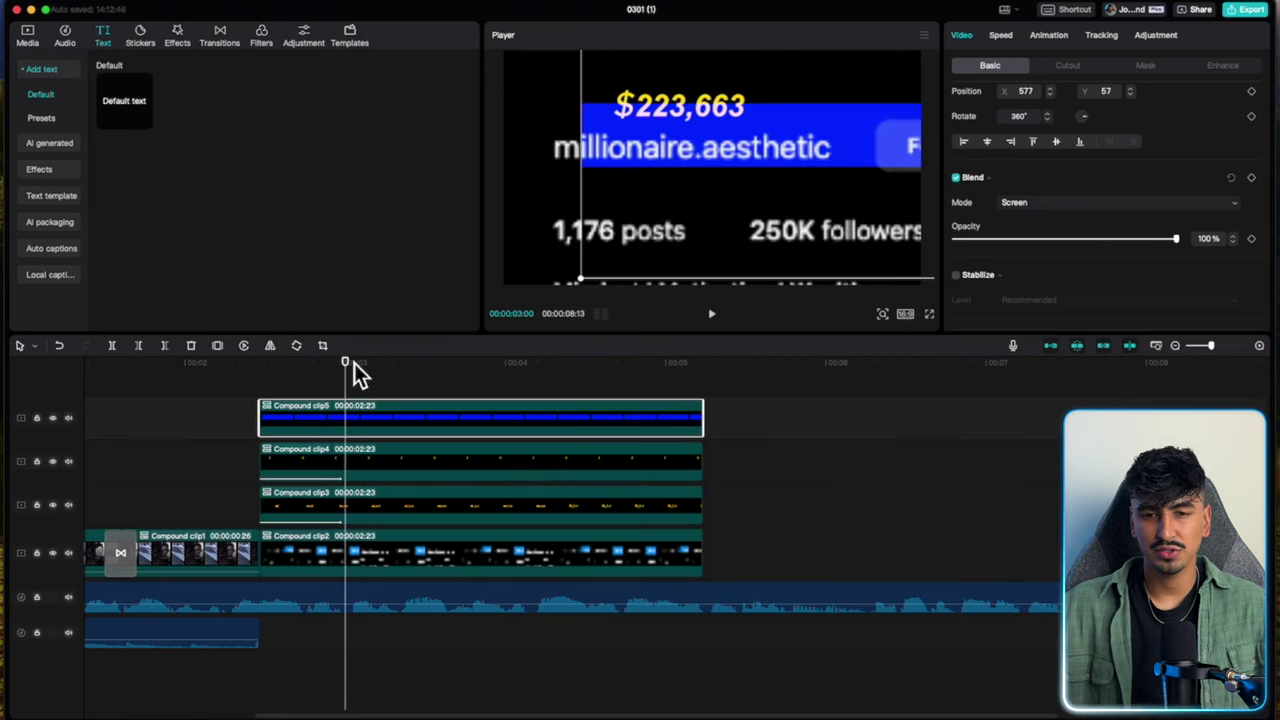
pyautogui.moveTo(659, 174); pyautogui.dragTo(627, 172)
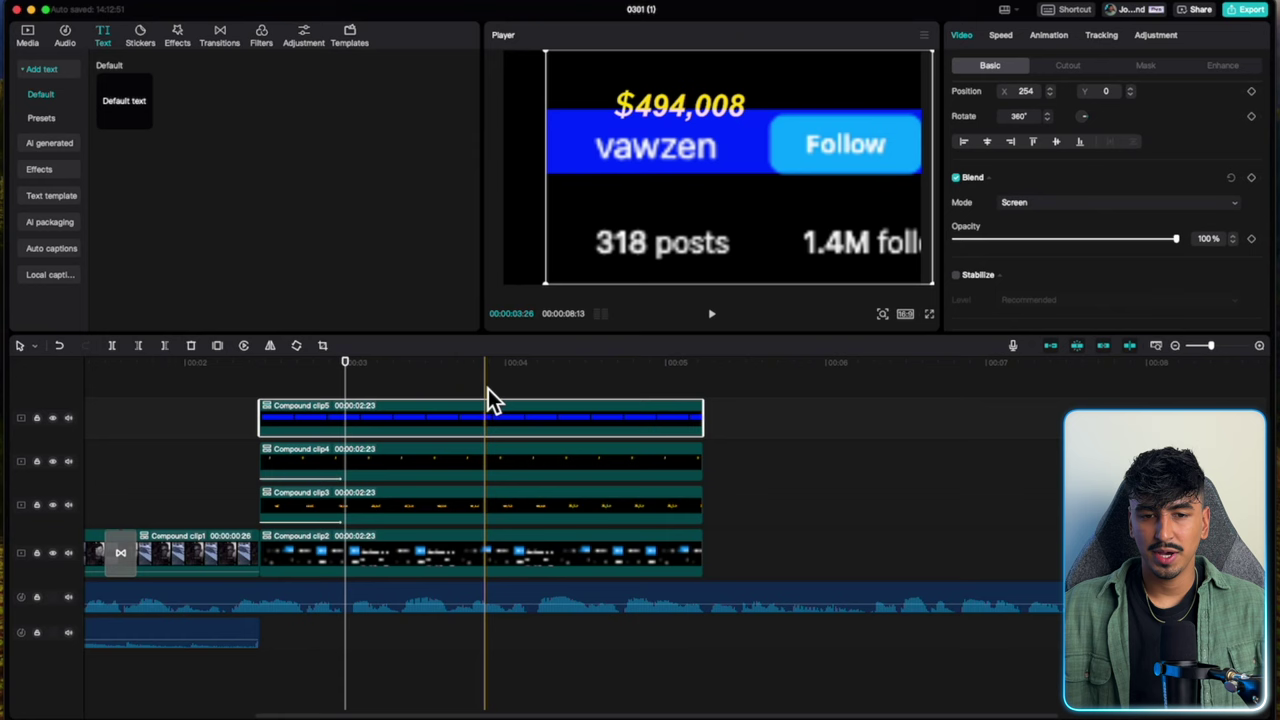
# Add a Horizontal mask to Compound clip5, rotated to -90°, hiding the bar's left side.
pyautogui.click(259, 380)
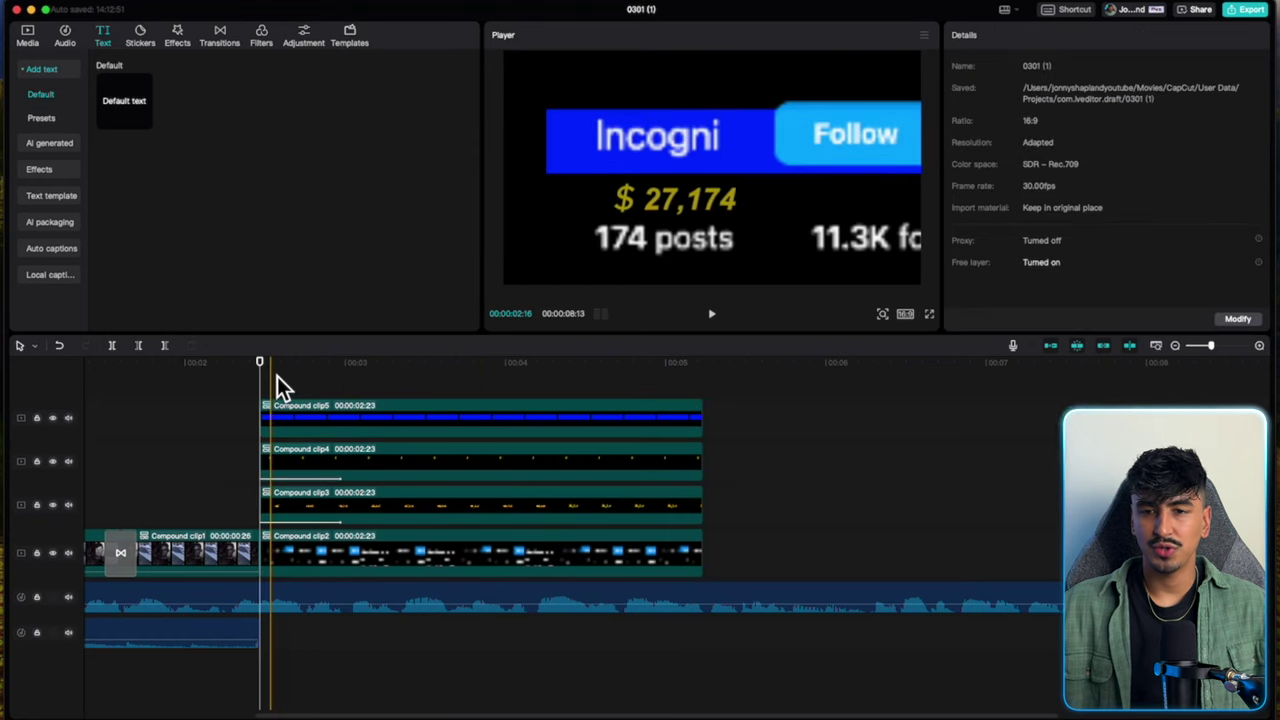
pyautogui.click(291, 417)
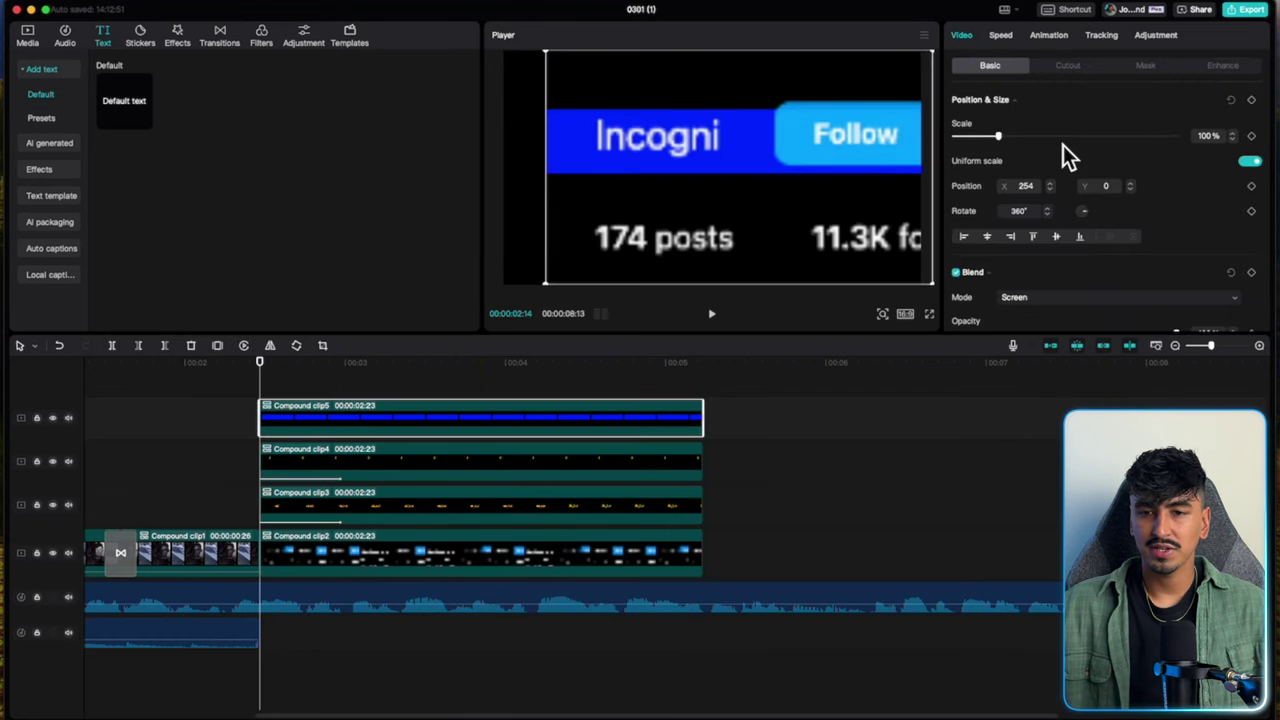
pyautogui.click(1148, 66)
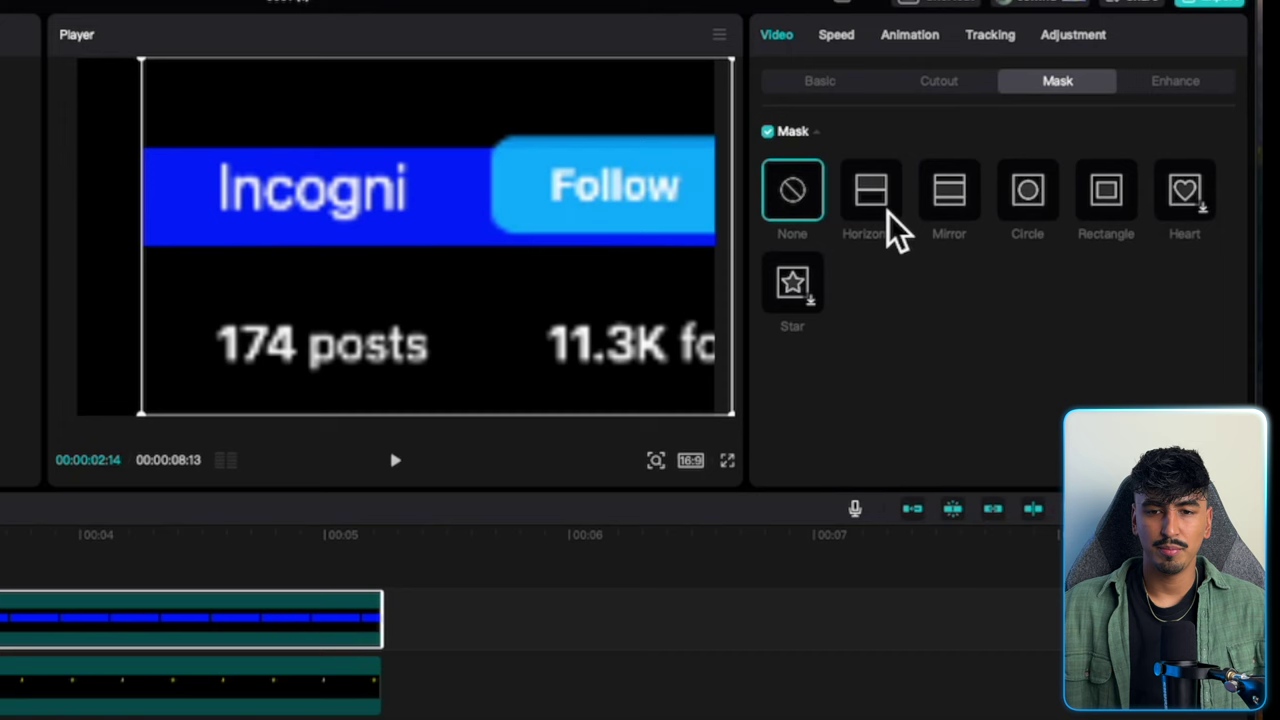
pyautogui.click(880, 205)
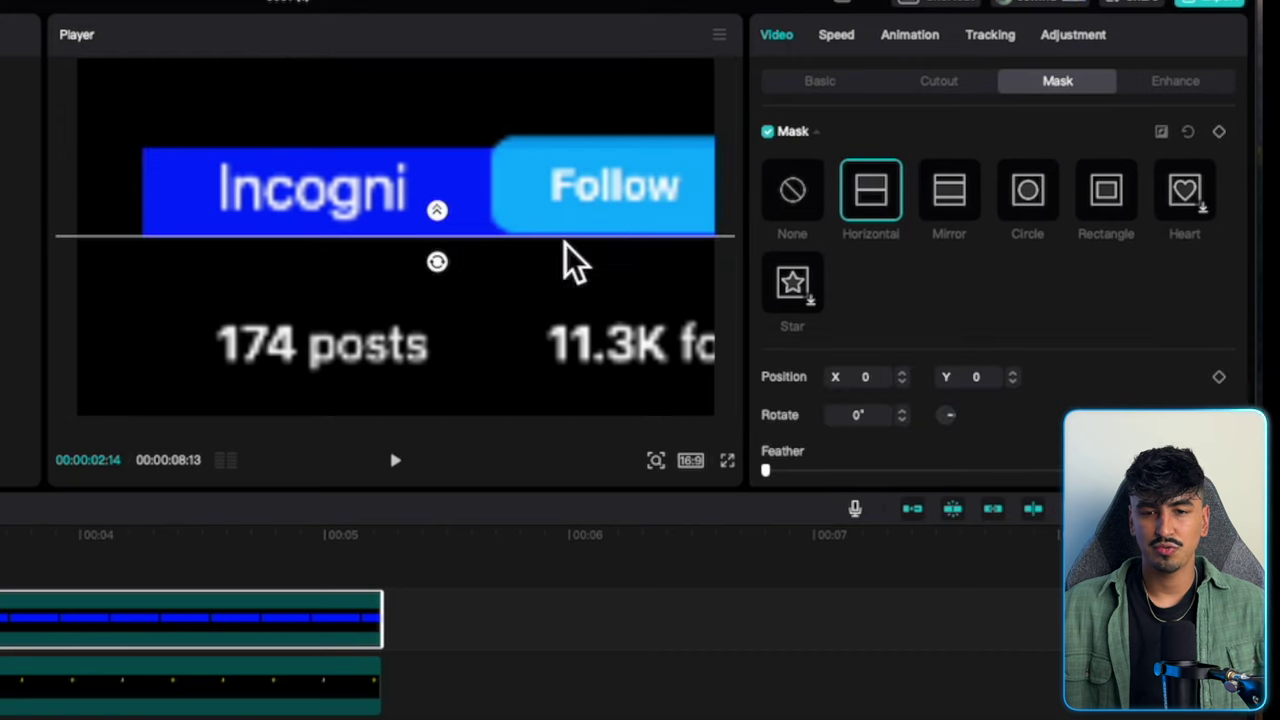
pyautogui.moveTo(440, 265); pyautogui.dragTo(543, 240)
pyautogui.moveTo(444, 206); pyautogui.dragTo(158, 240)
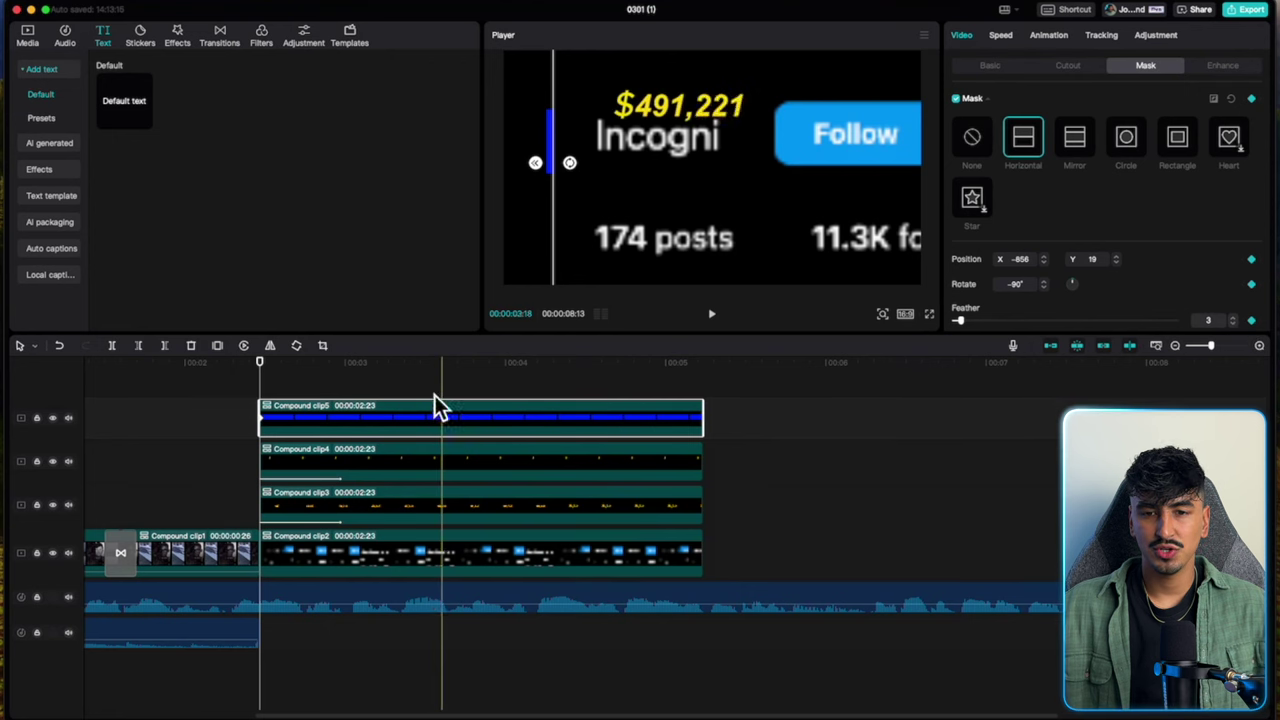
# Keyframe the mask sliding right over time so the bar wipes in, then preview it.
pyautogui.moveTo(262, 368); pyautogui.dragTo(568, 392)
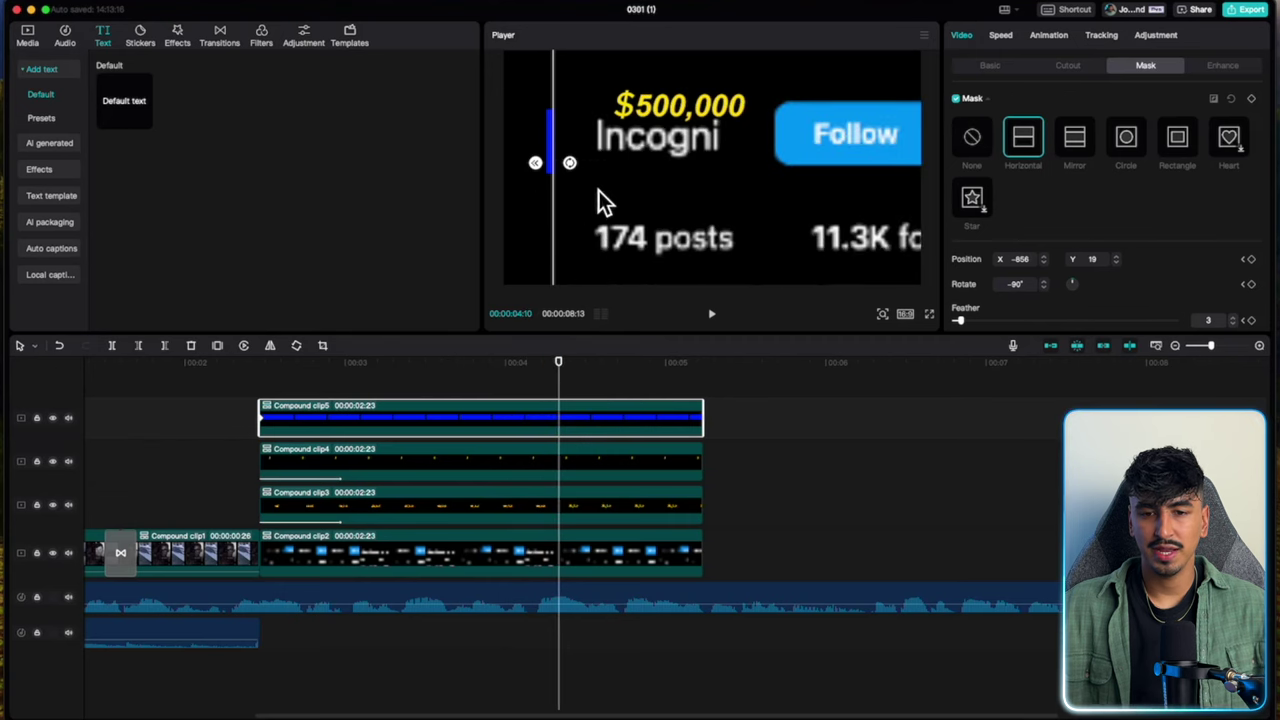
pyautogui.moveTo(563, 198); pyautogui.dragTo(796, 212)
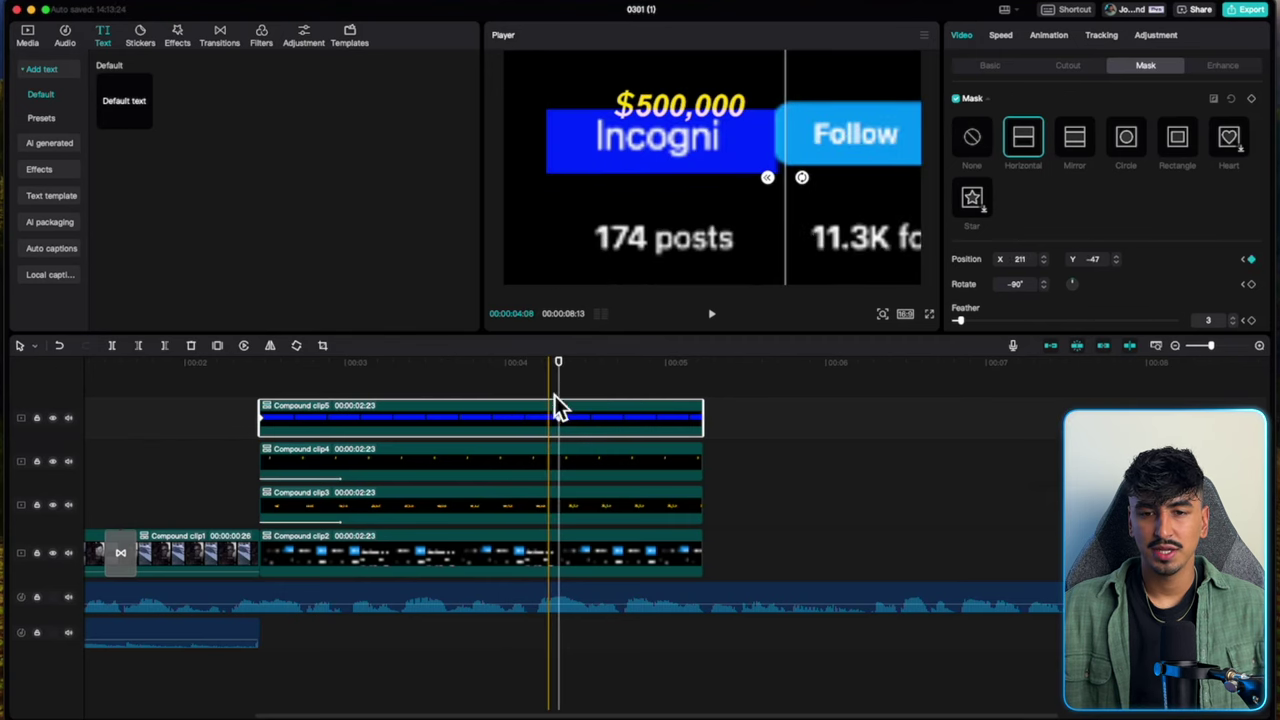
pyautogui.moveTo(558, 366); pyautogui.dragTo(633, 371)
pyautogui.moveTo(785, 199); pyautogui.dragTo(839, 195)
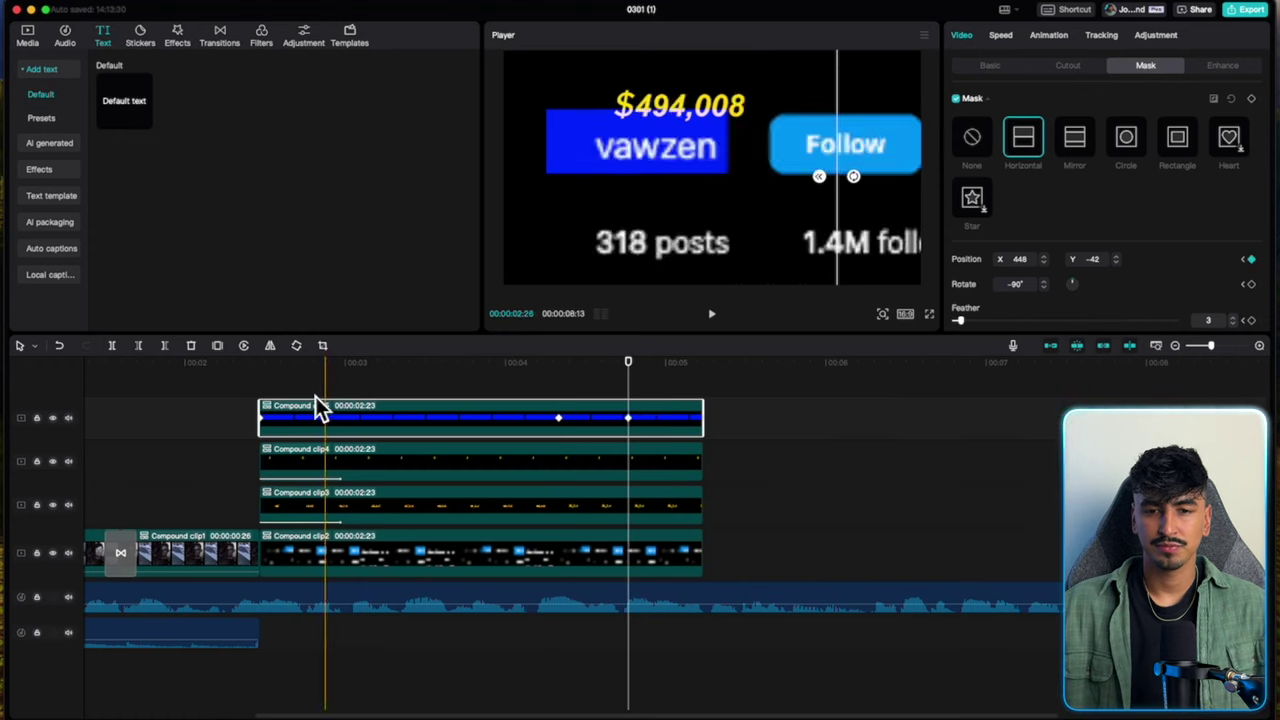
pyautogui.click(258, 392)
pyautogui.press('space')
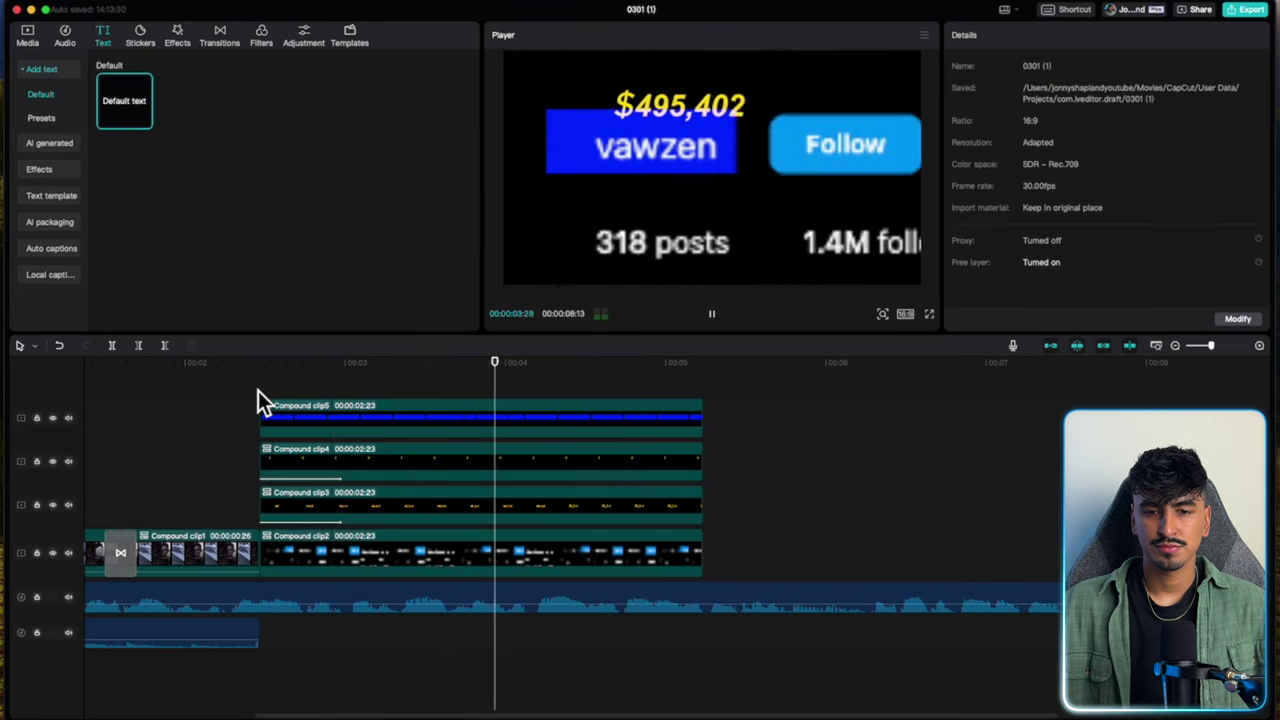
pyautogui.press('space')
# Move the dollar sign text up and right to sit beside 500,000.
pyautogui.click(300, 458)
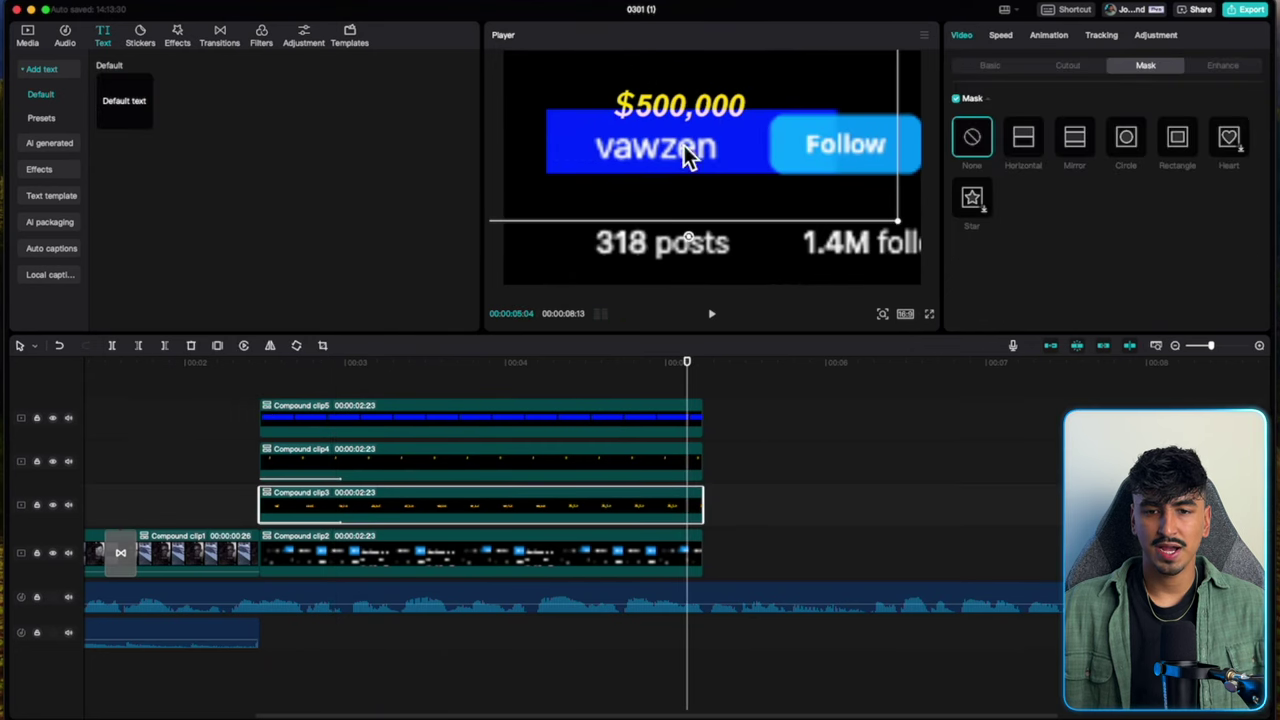
pyautogui.click(488, 455)
pyautogui.moveTo(624, 122); pyautogui.dragTo(722, 89)
pyautogui.click(672, 185)
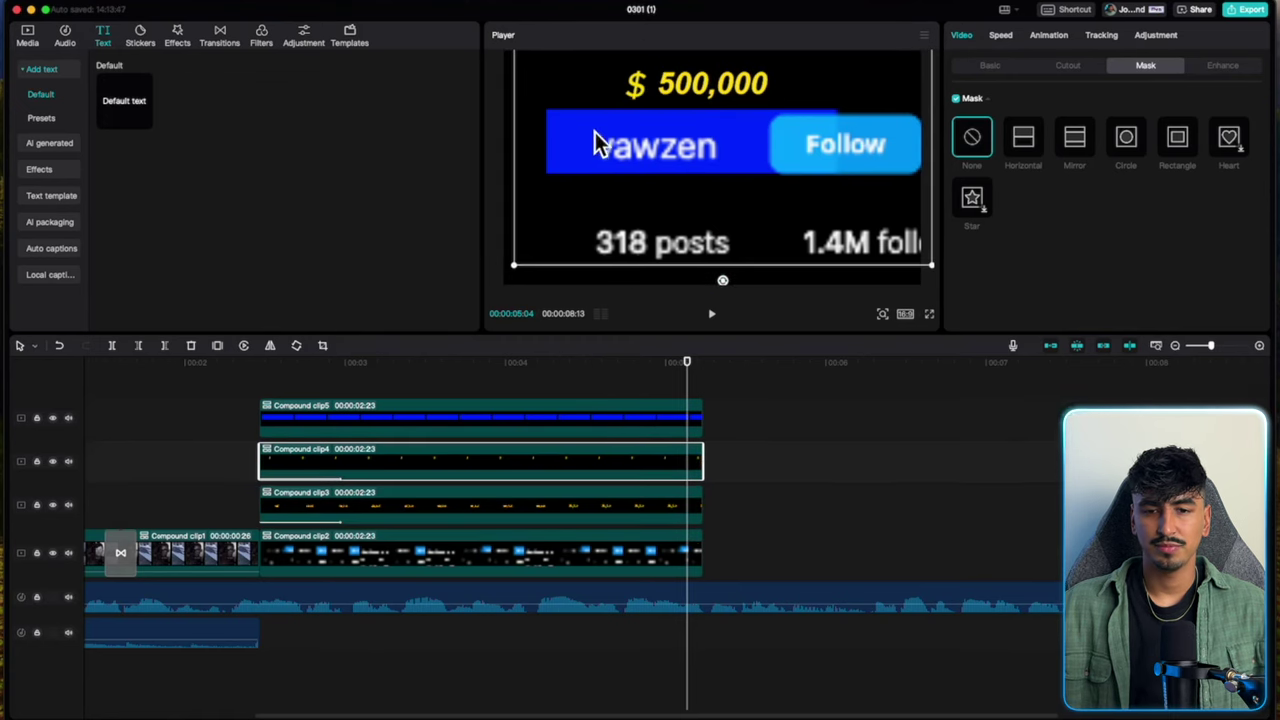
pyautogui.moveTo(639, 92); pyautogui.dragTo(645, 91)
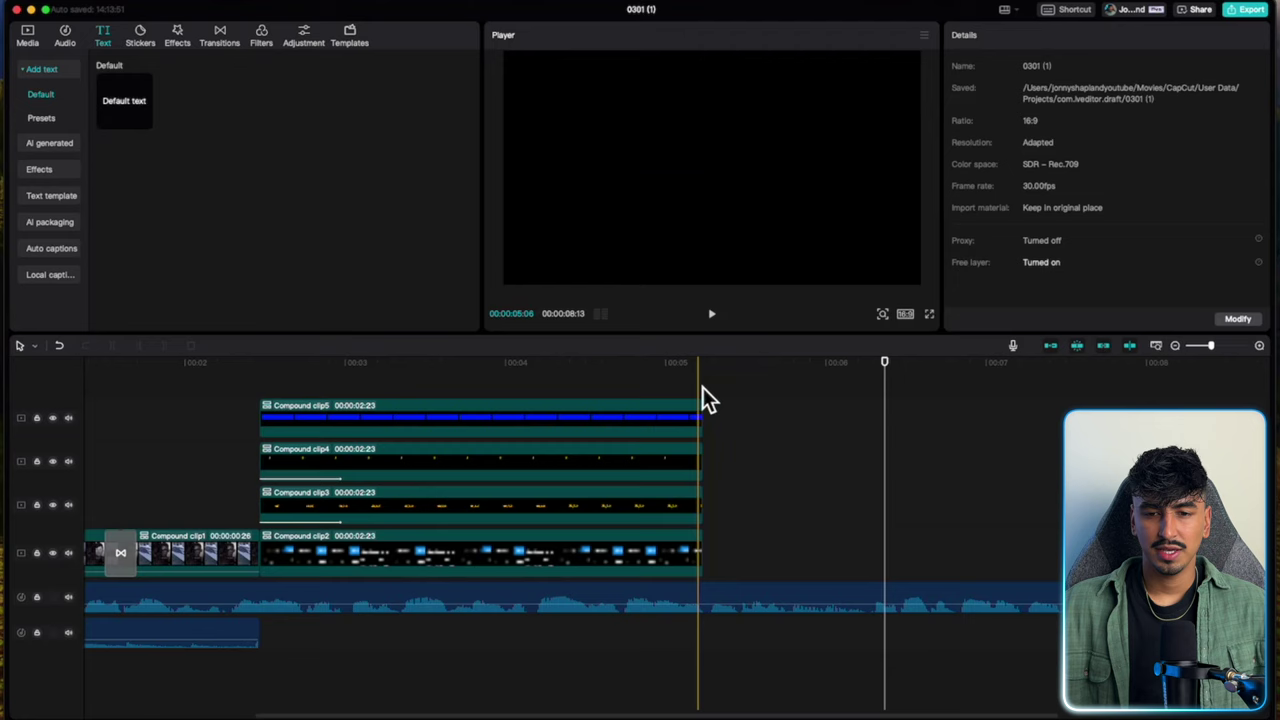
pyautogui.click(714, 391)
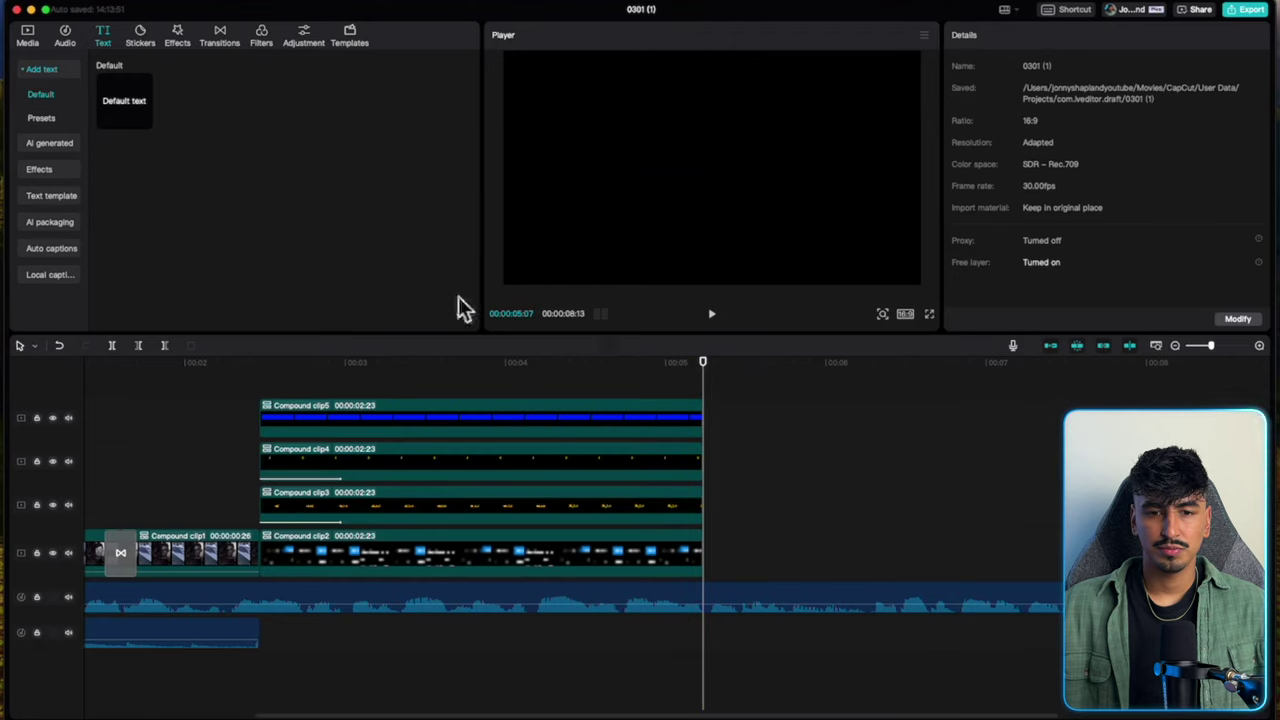
# Add Topographic_Textures.mp4 after the intro and trim it to 00:00:03:06.
pyautogui.click(28, 38)
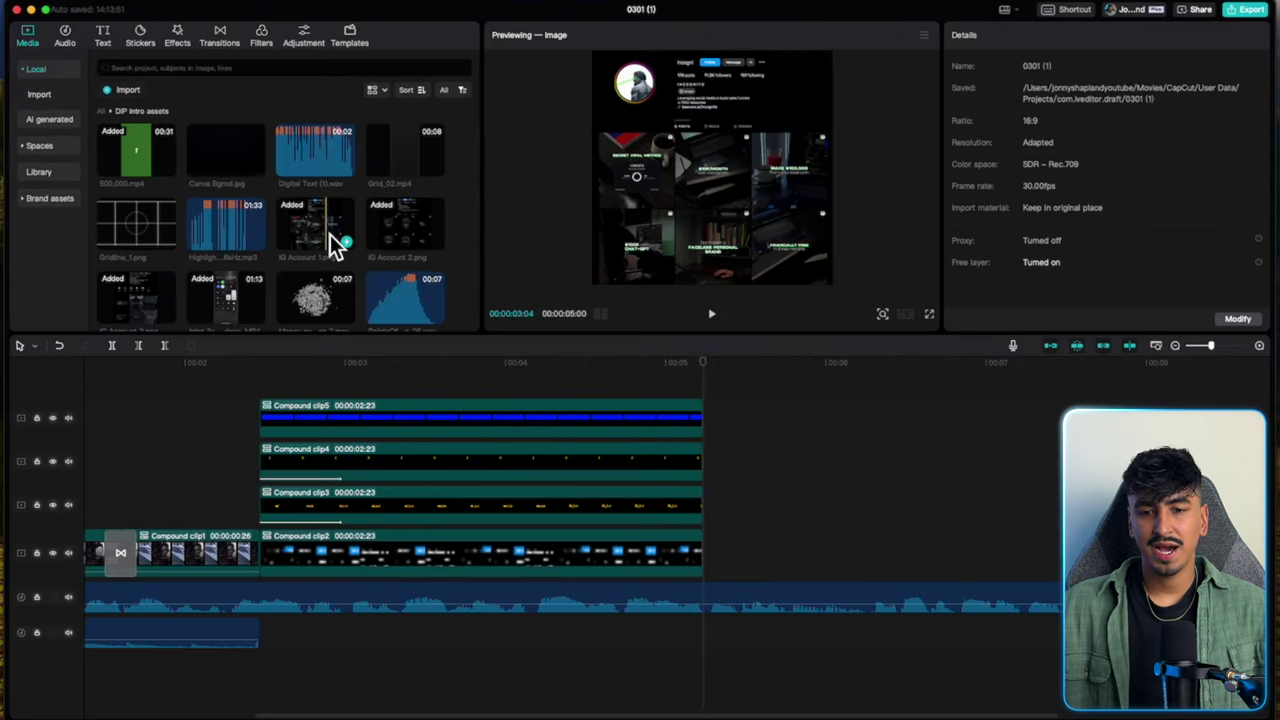
pyautogui.scroll(-6, 330, 234)
pyautogui.click(436, 233)
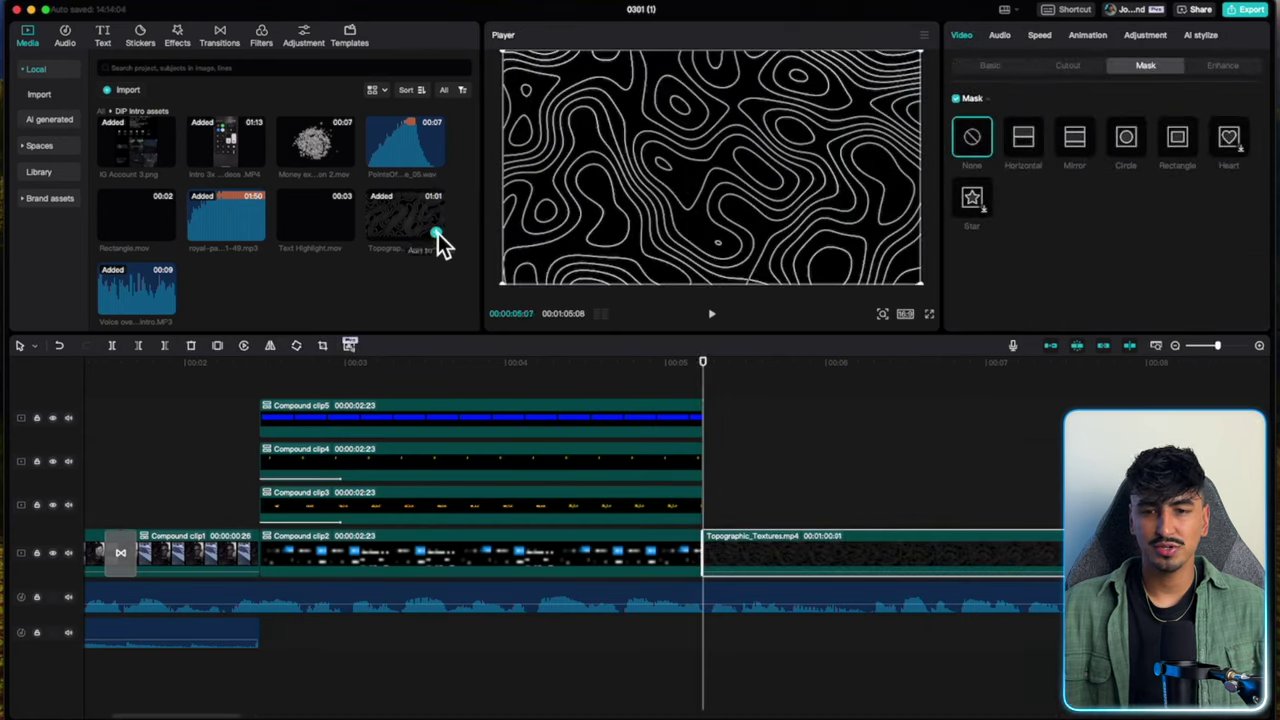
pyautogui.hscroll(3, 760, 500)
pyautogui.click(916, 549)
pyautogui.press('super+b')
pyautogui.press('Delete')
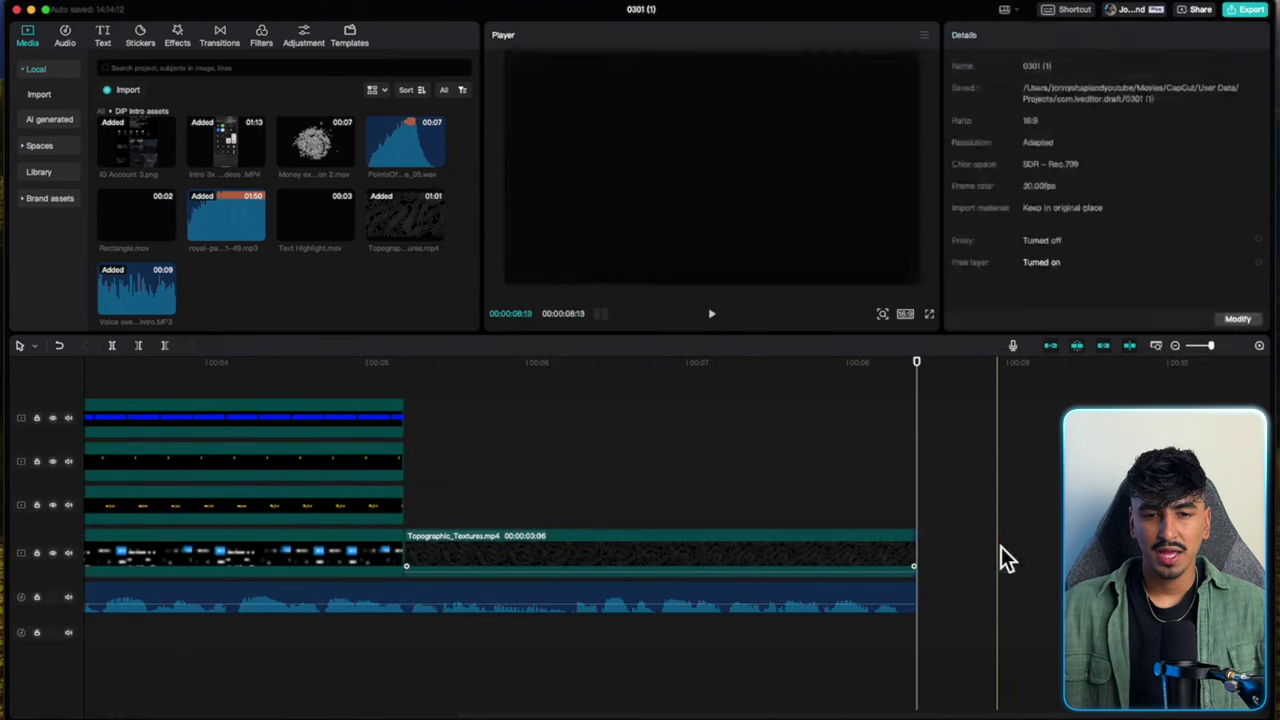
# Layer Canva Bgrnd.jpg above it in Screen blend mode, trimmed to the same end.
pyautogui.scroll(-1, 335, 258)
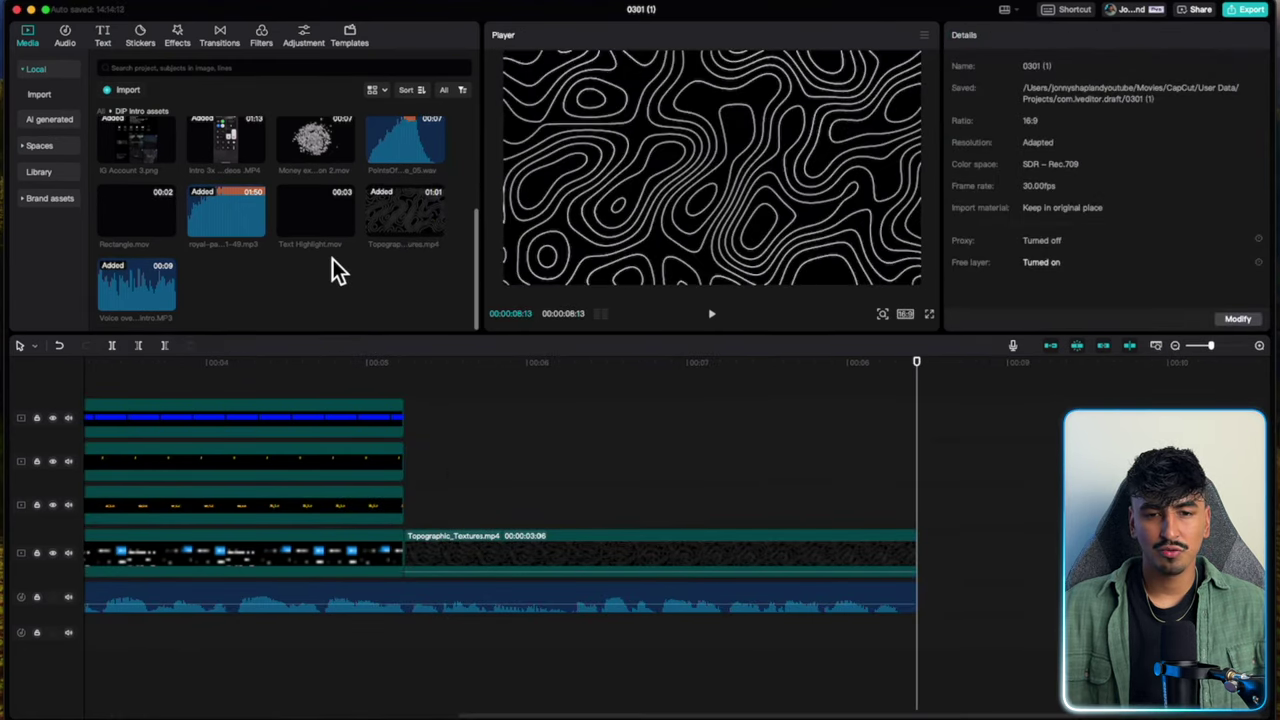
pyautogui.scroll(3, 222, 258)
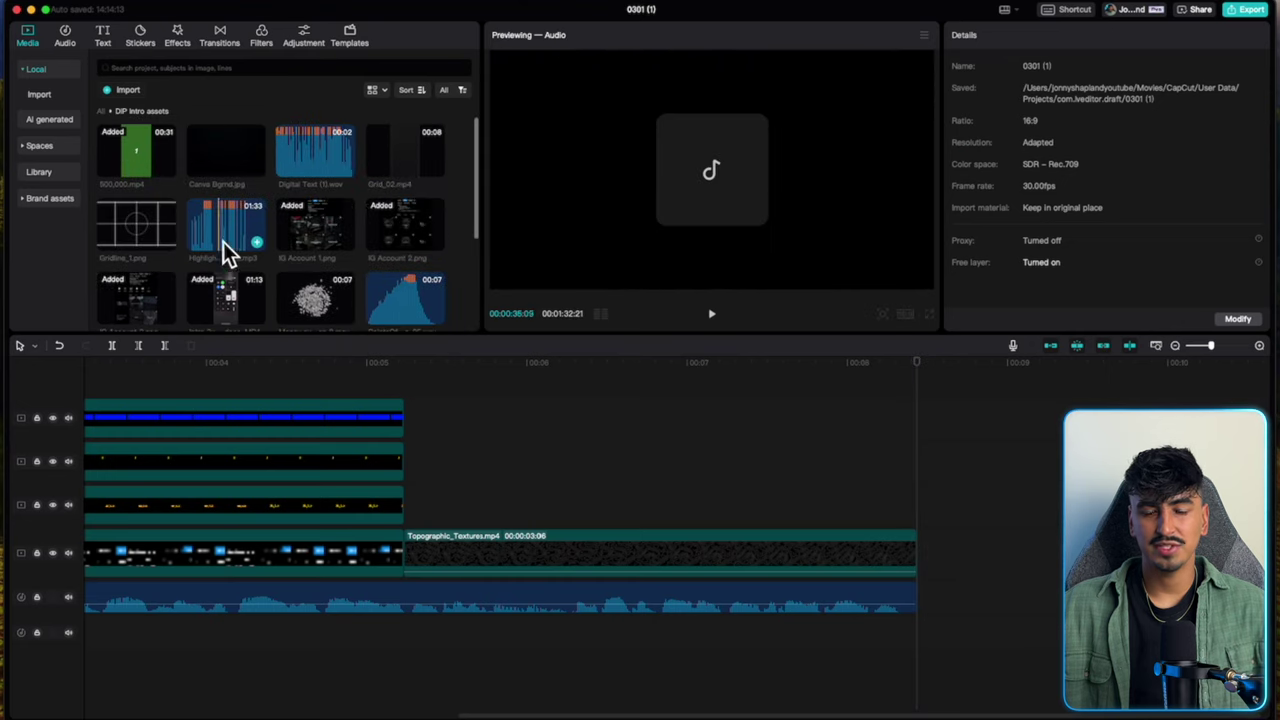
pyautogui.moveTo(265, 173); pyautogui.dragTo(521, 500)
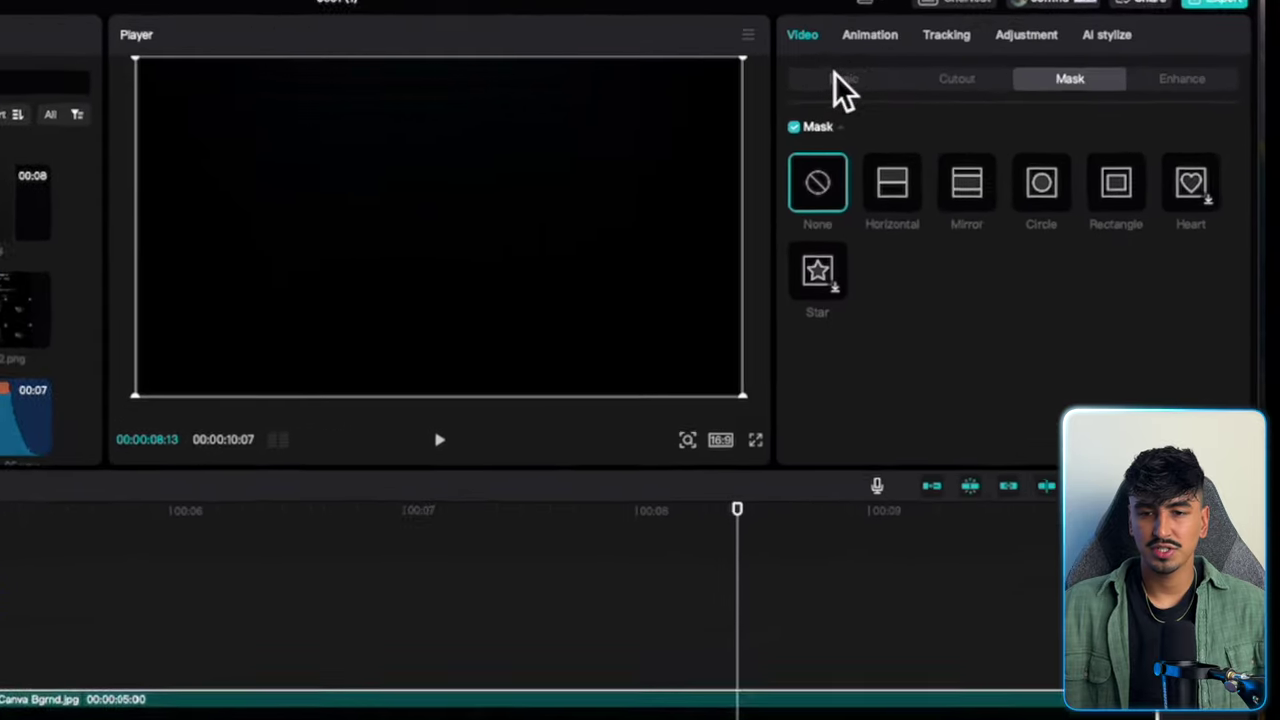
pyautogui.click(965, 67)
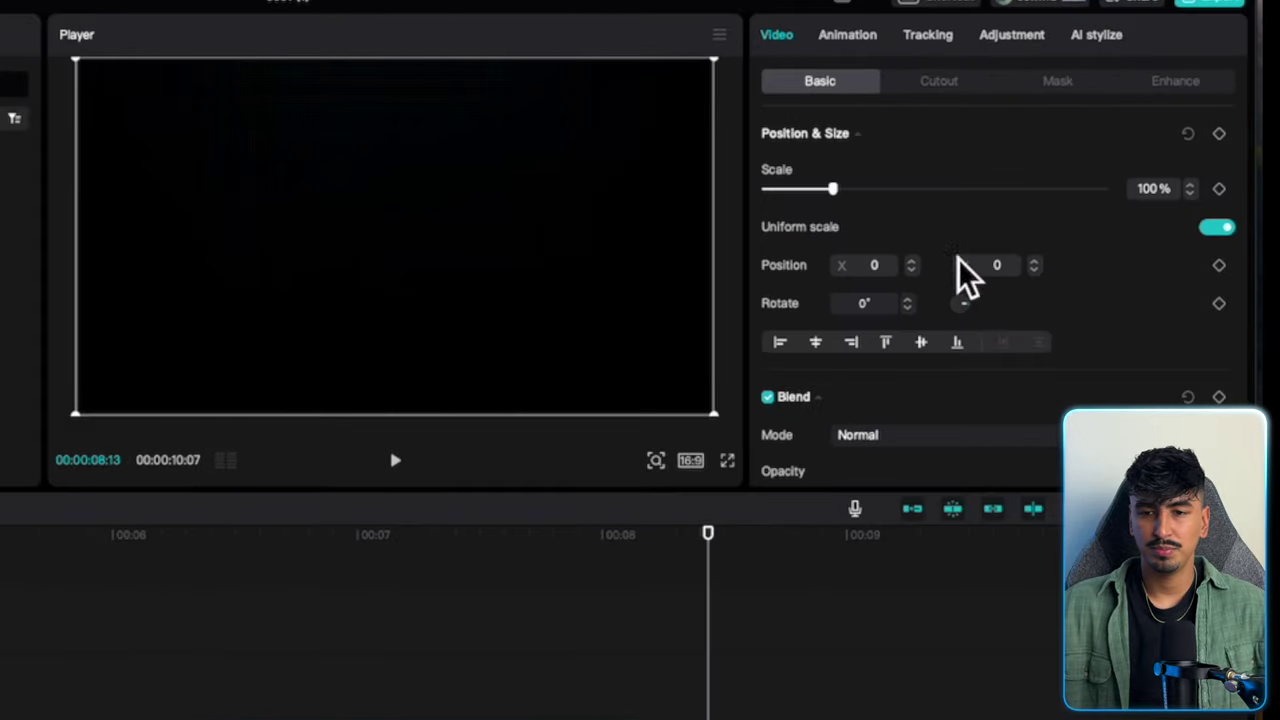
pyautogui.scroll(-3, 1092, 236)
pyautogui.click(1006, 282)
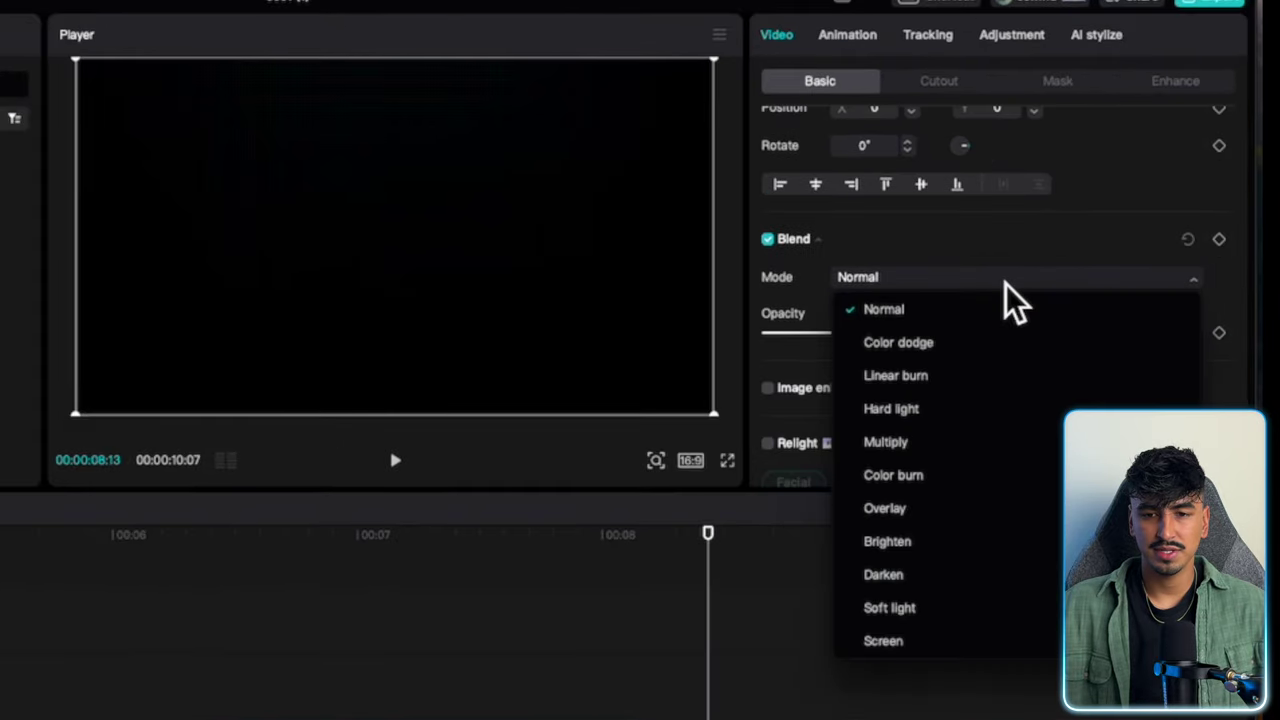
pyautogui.click(945, 642)
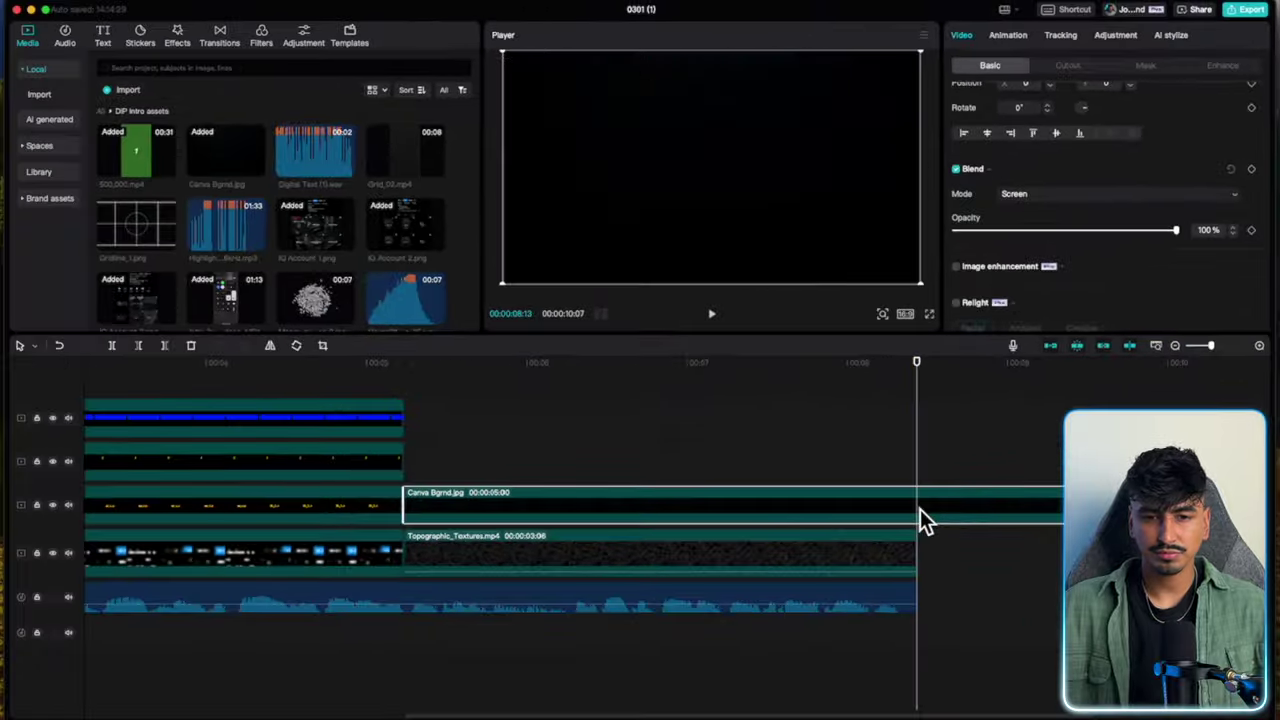
pyautogui.press('super+b')
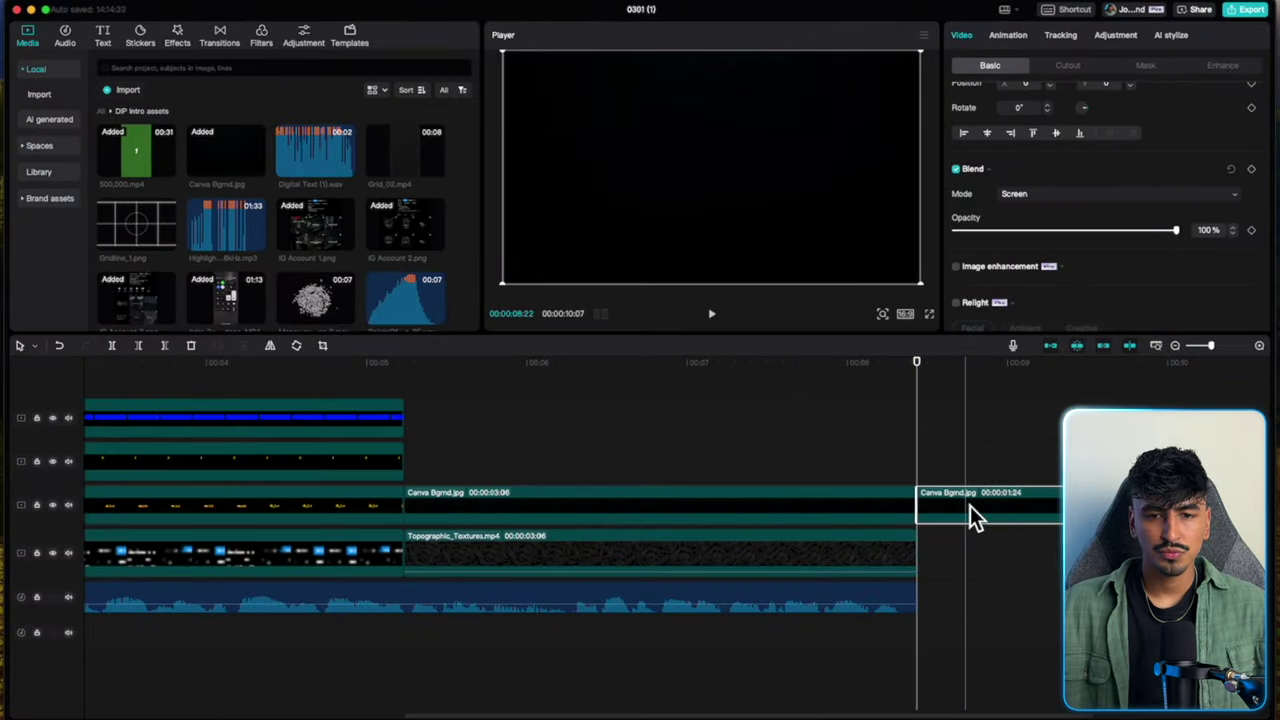
pyautogui.press('Delete')
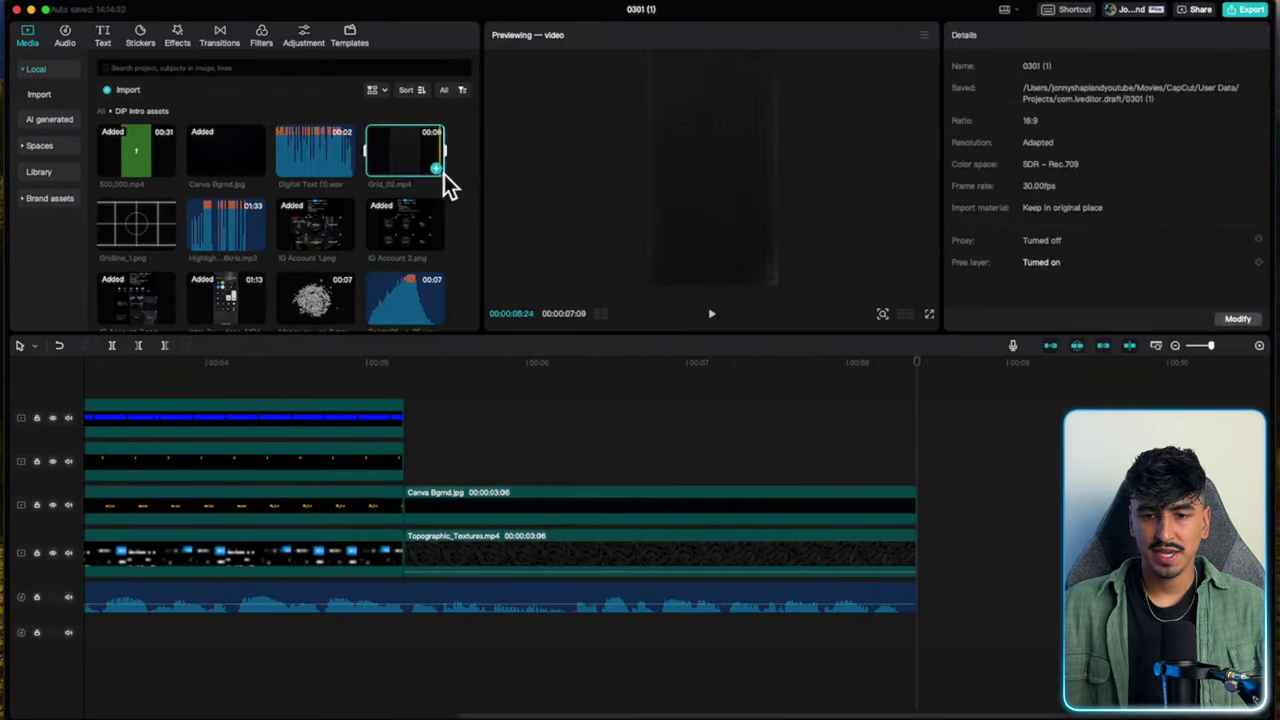
# Place Grid_02.mp4 above the background, rotated 90° and scaled to 192% to fill the frame.
pyautogui.moveTo(444, 174); pyautogui.dragTo(514, 472)
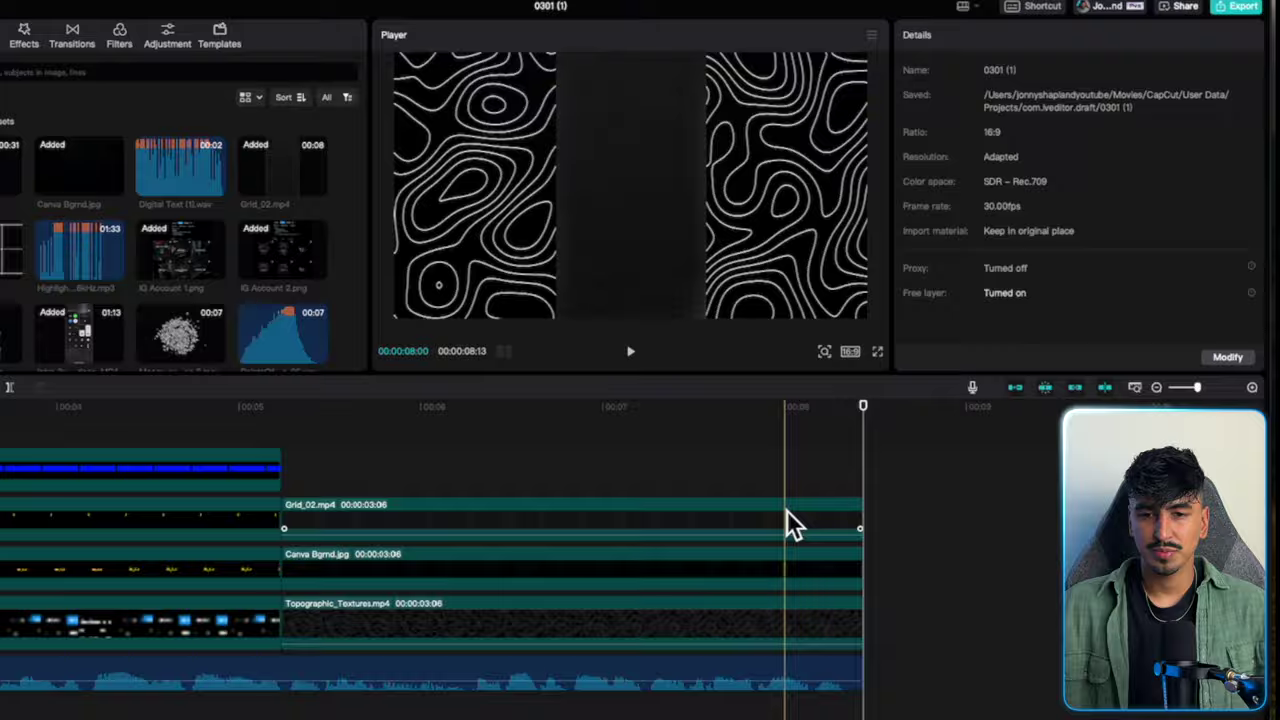
pyautogui.click(1018, 210)
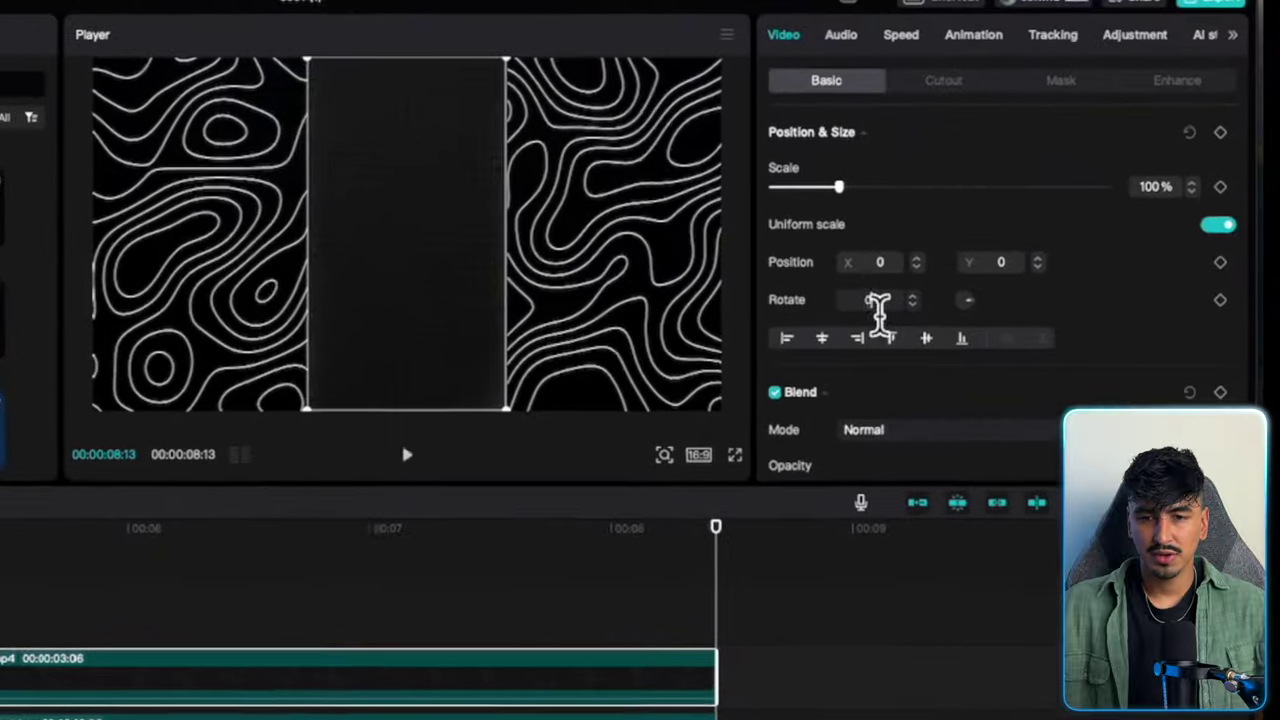
pyautogui.write('90')
pyautogui.press('Return')
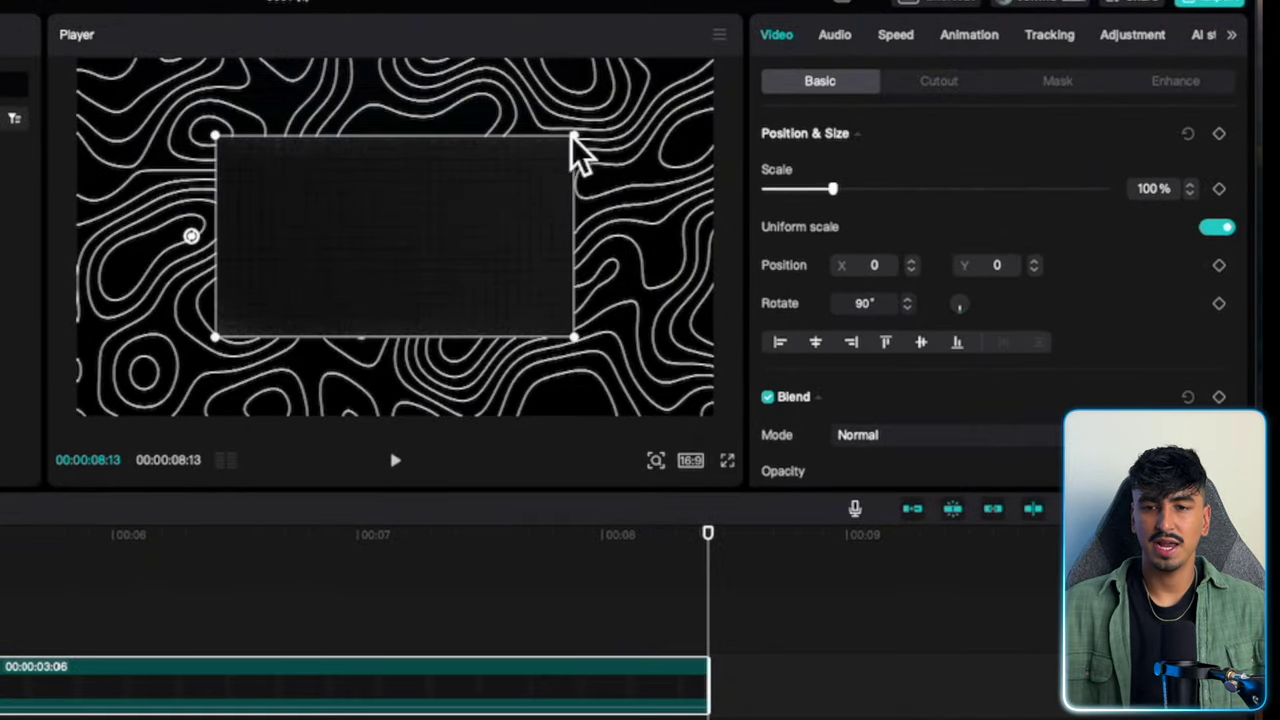
pyautogui.moveTo(572, 138); pyautogui.dragTo(823, 63)
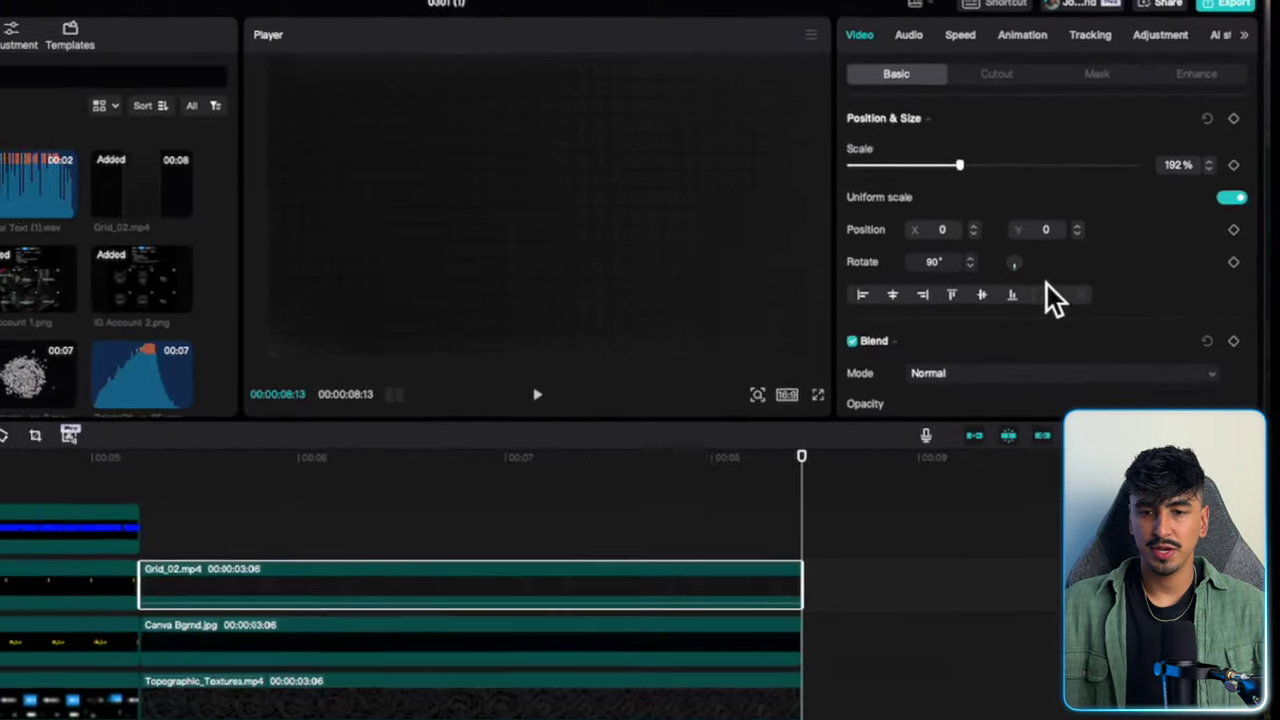
# Set the grid clip's blend mode to Screen.
pyautogui.scroll(-3, 1040, 300)
pyautogui.click(940, 434)
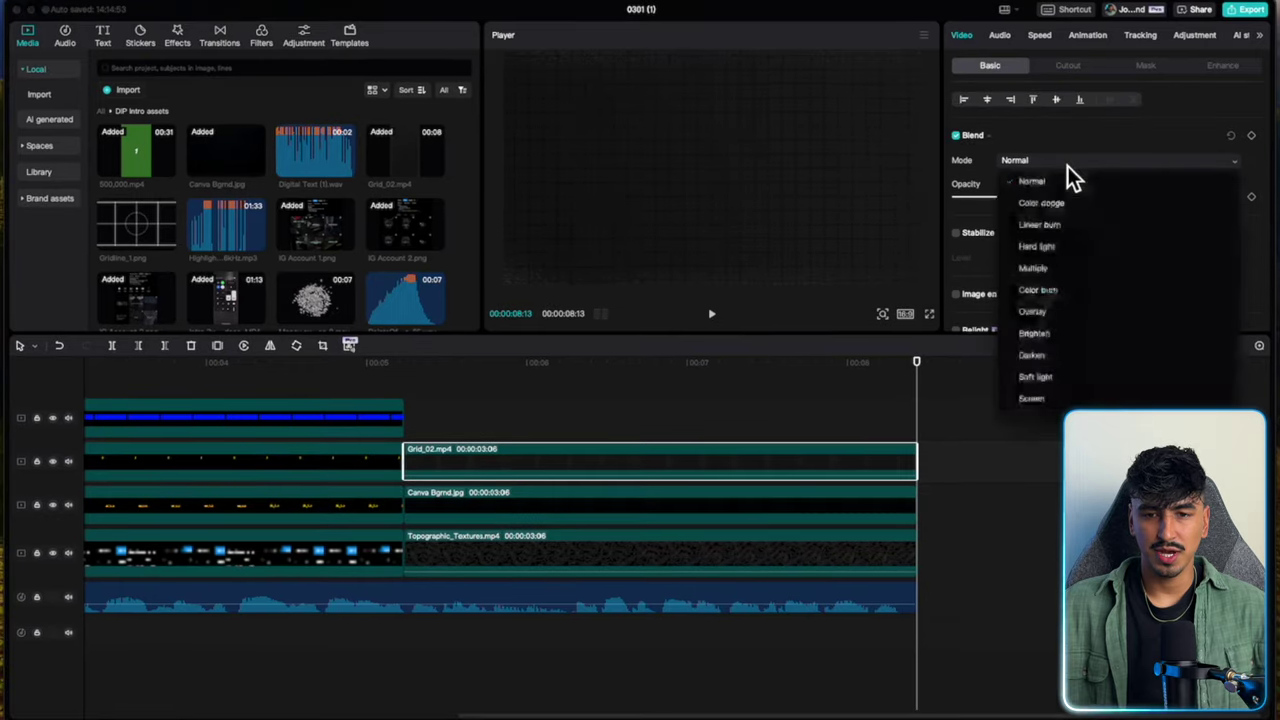
pyautogui.click(1093, 400)
pyautogui.click(447, 556)
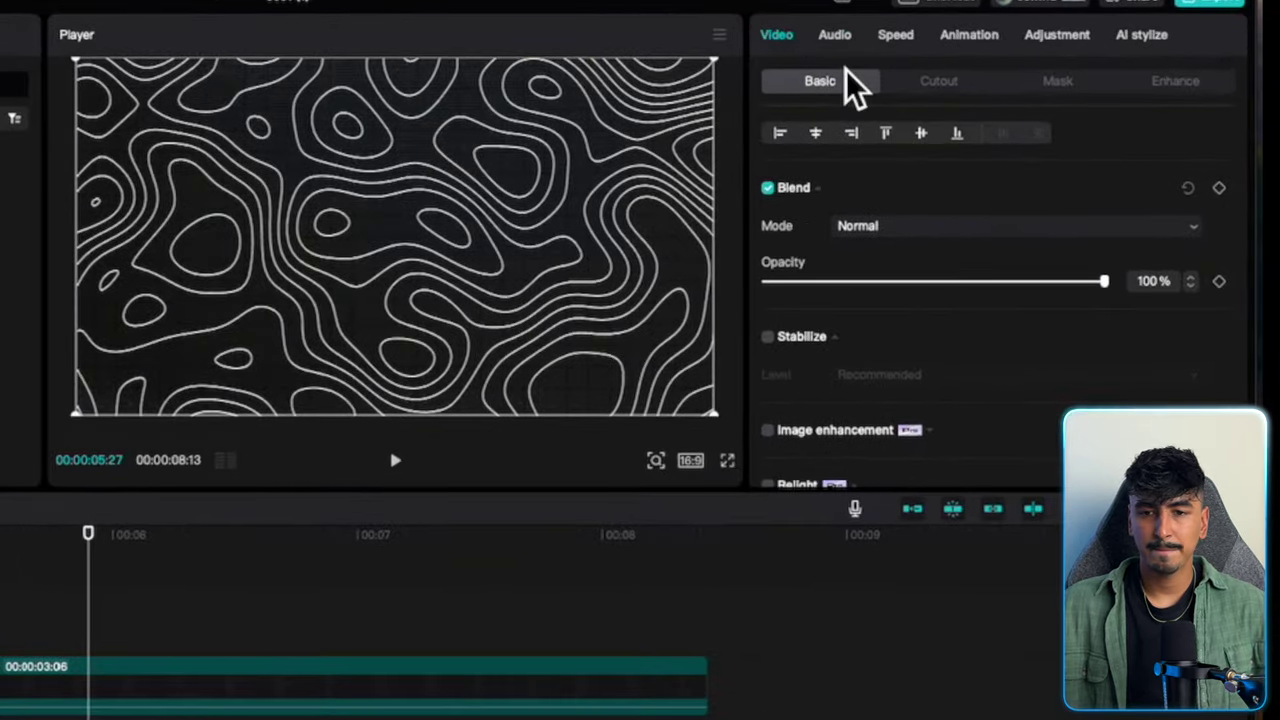
# Enlarge the Topographic clip to 153% scale with 16° rotation at its start.
pyautogui.scroll(-3, 890, 265)
pyautogui.scroll(6, 890, 265)
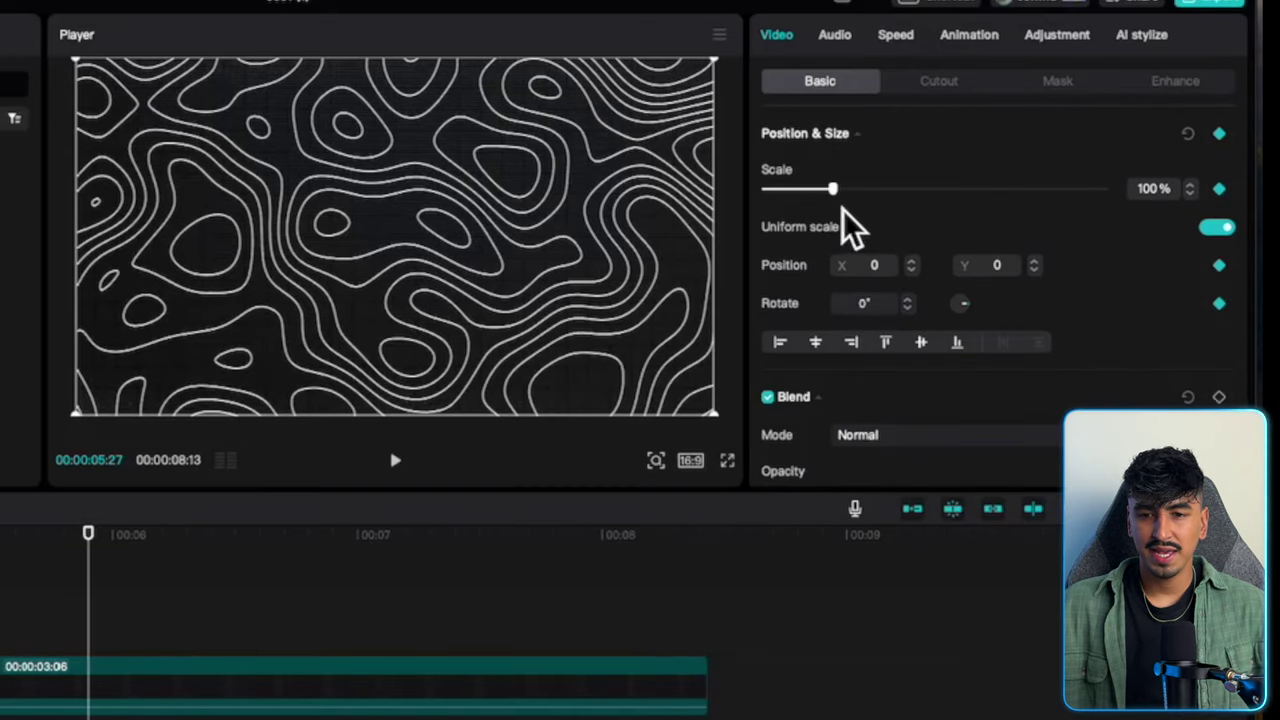
pyautogui.moveTo(843, 188); pyautogui.dragTo(866, 196)
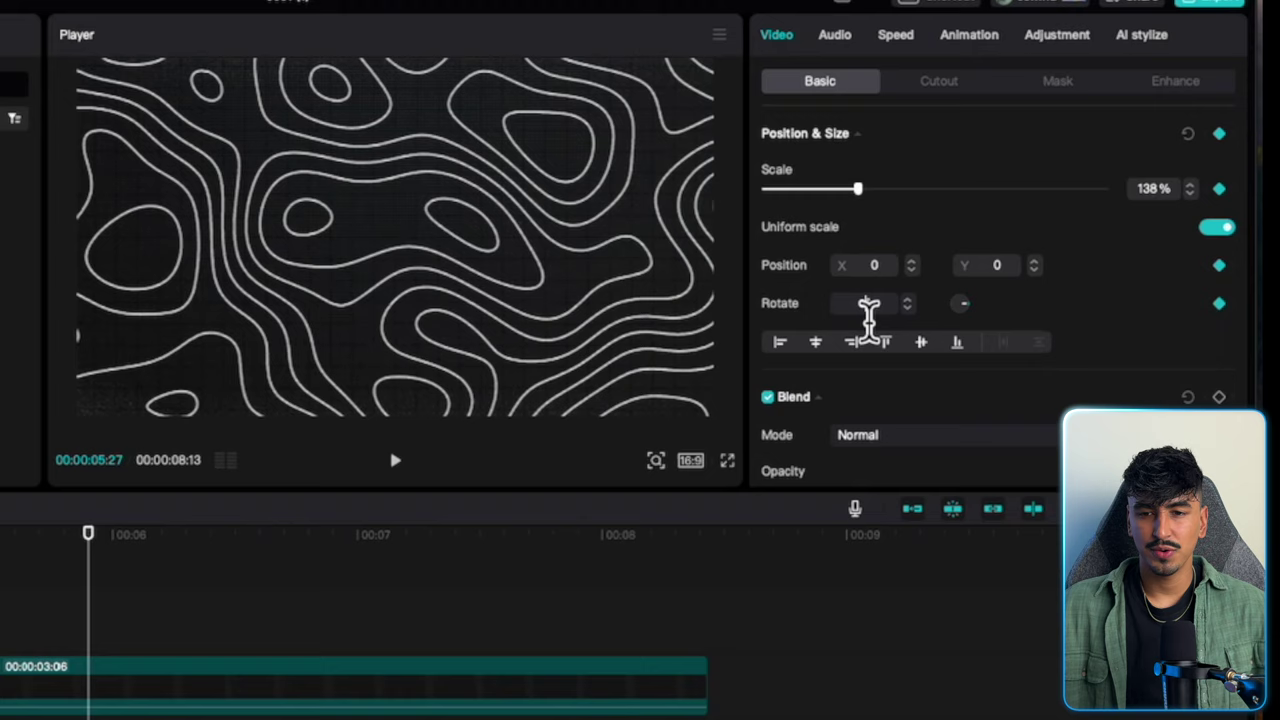
pyautogui.scroll(6, 911, 303)
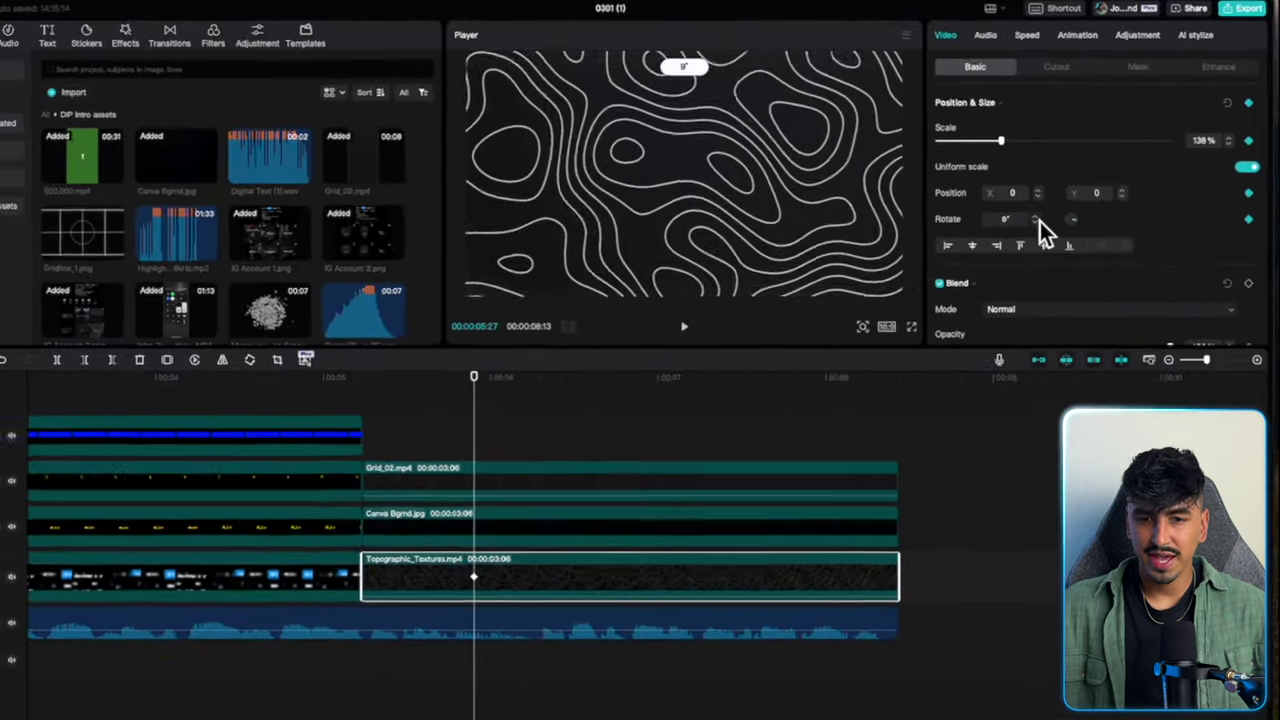
pyautogui.scroll(10, 944, 283)
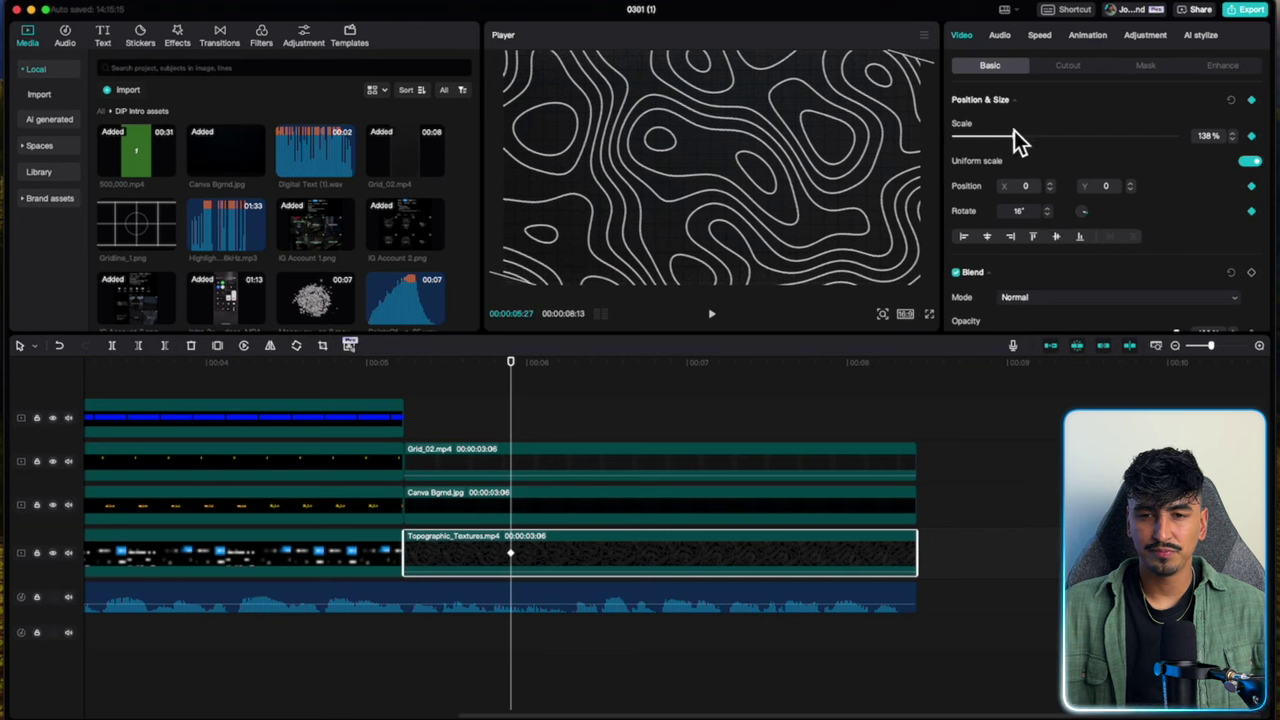
pyautogui.moveTo(1014, 131); pyautogui.dragTo(1027, 134)
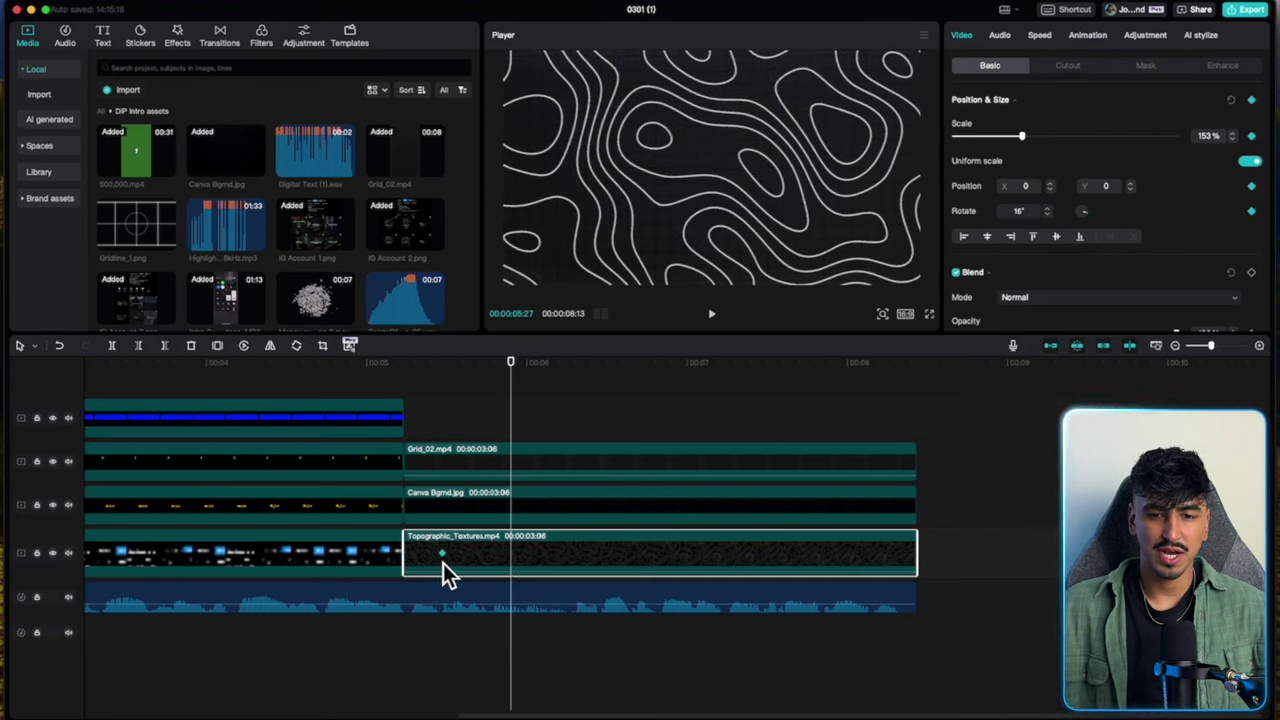
# Near the clip's end, set Rotate to 0° and Scale to 100%.
pyautogui.press('Left')
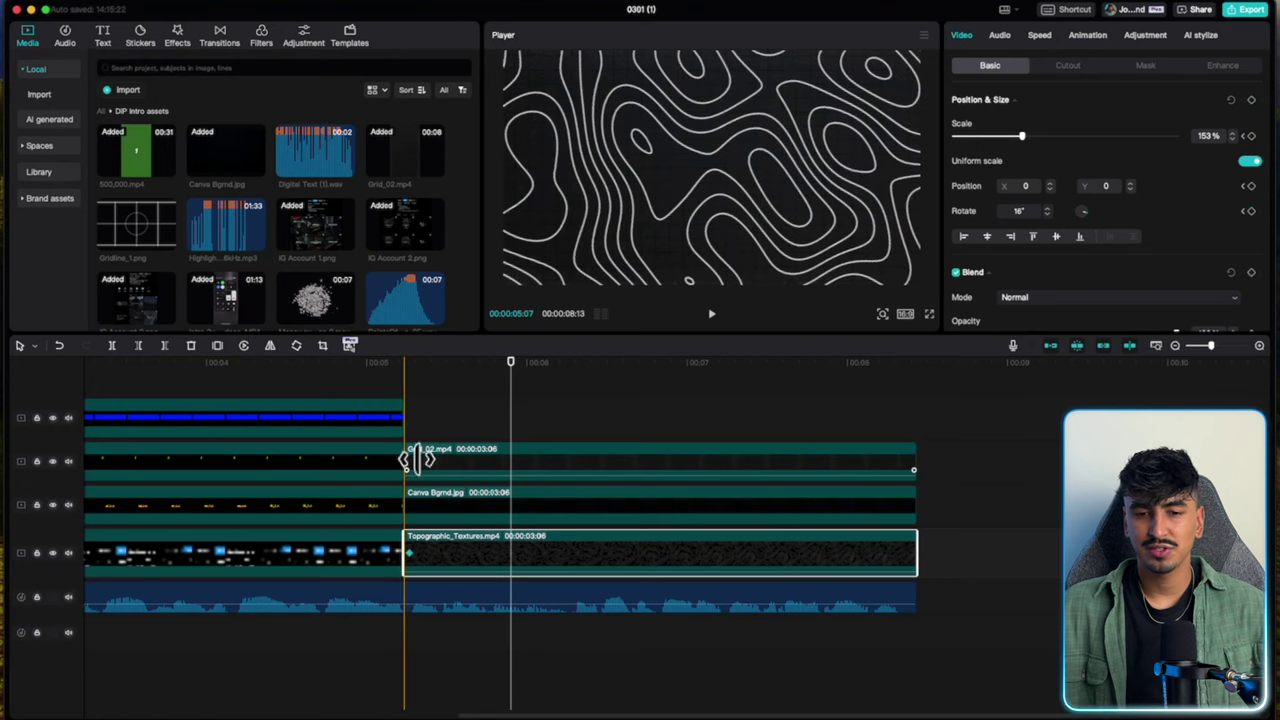
pyautogui.click(412, 444)
pyautogui.click(427, 558)
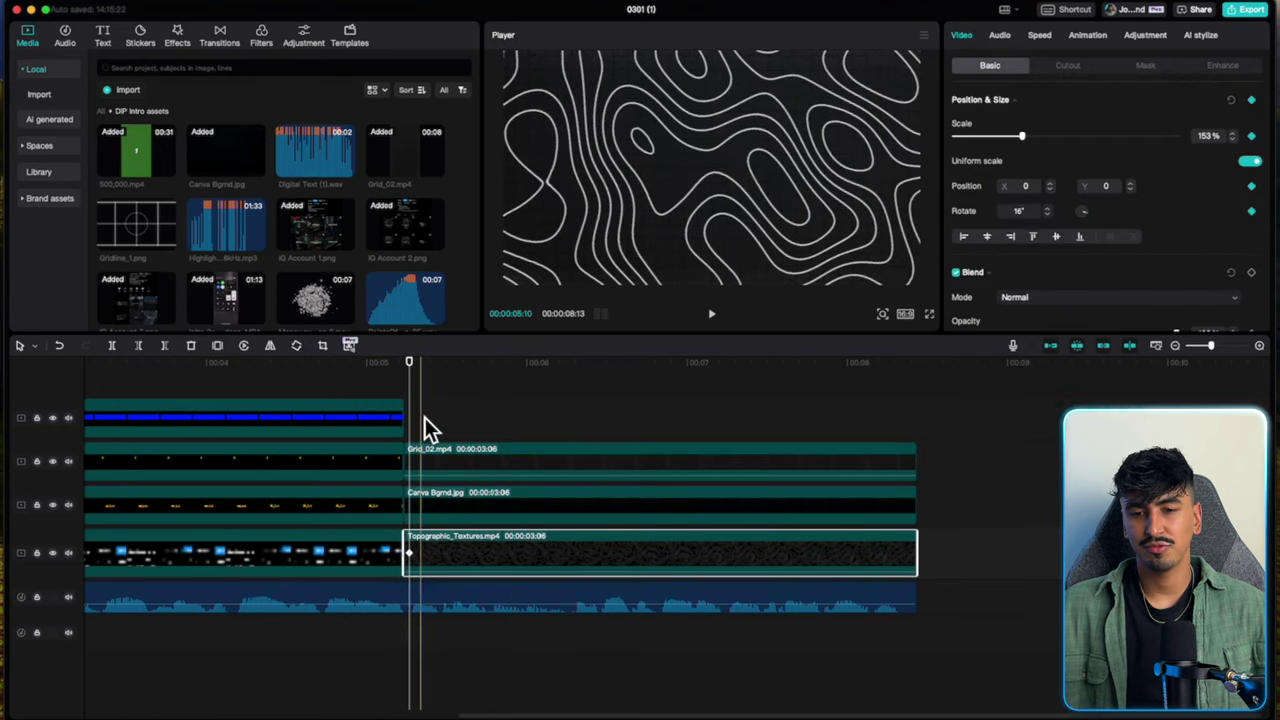
pyautogui.click(899, 420)
pyautogui.click(906, 551)
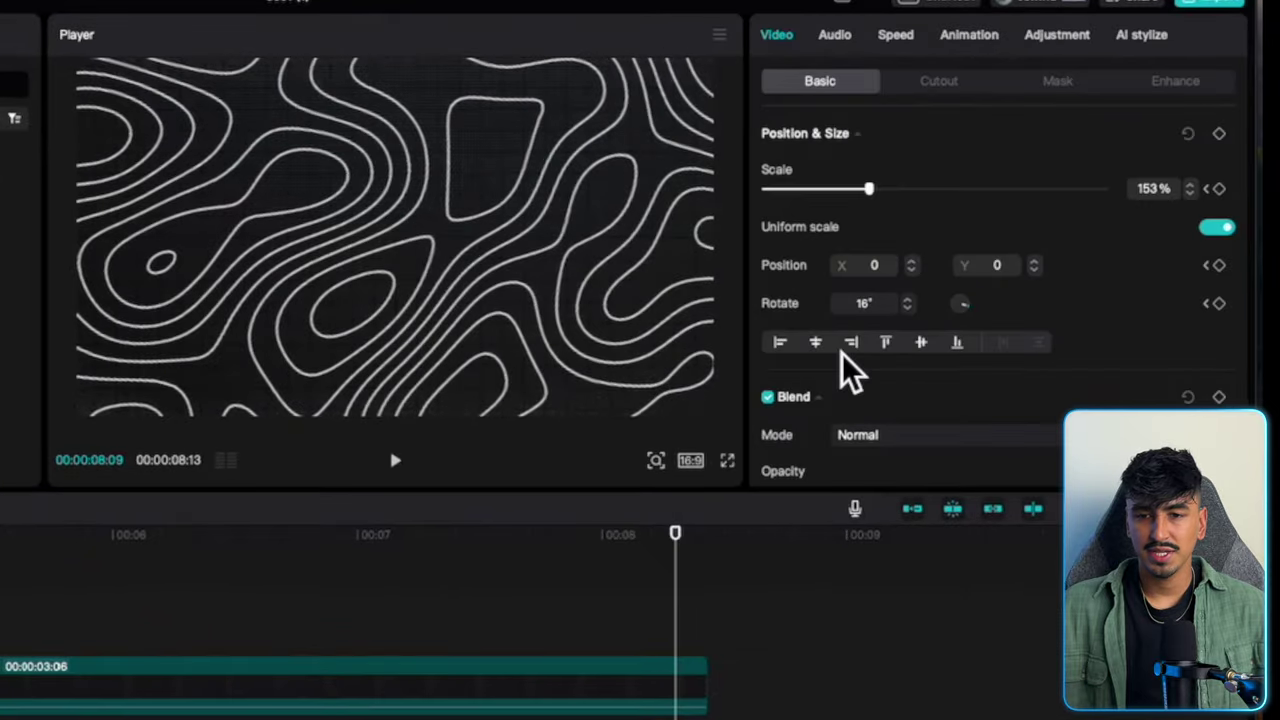
pyautogui.scroll(-1, 1010, 252)
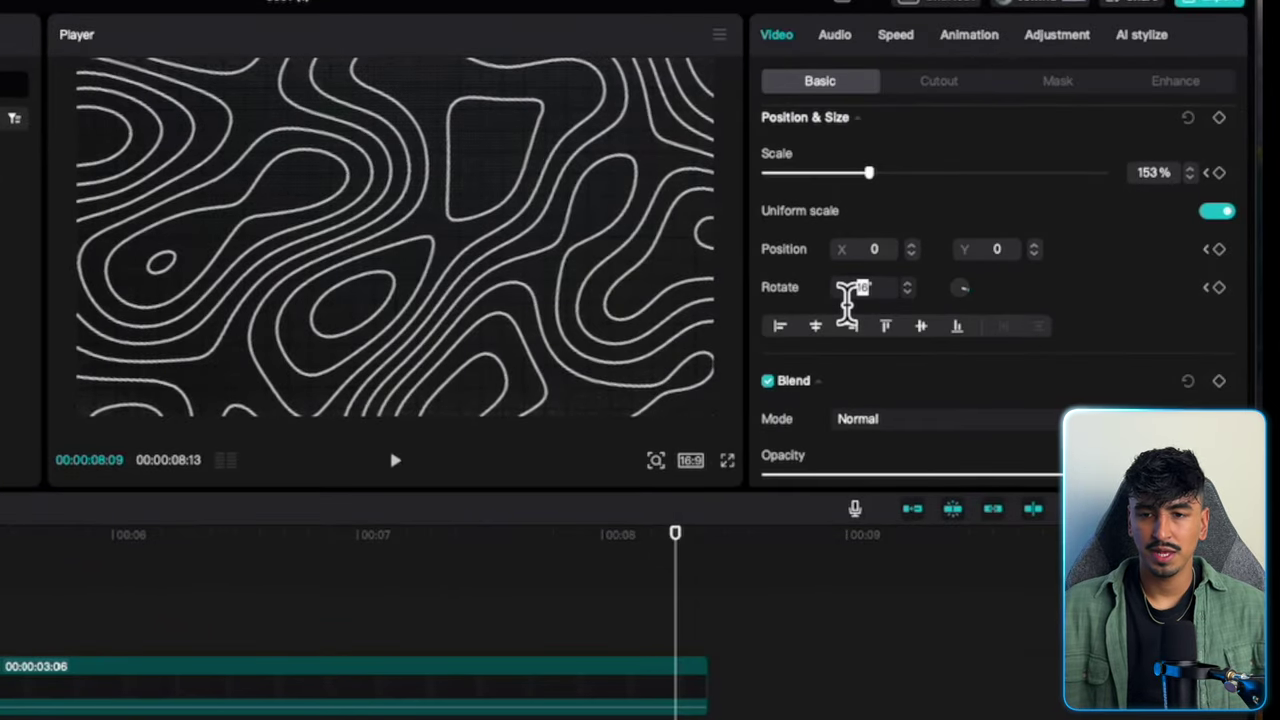
pyautogui.write('0')
pyautogui.press('Return')
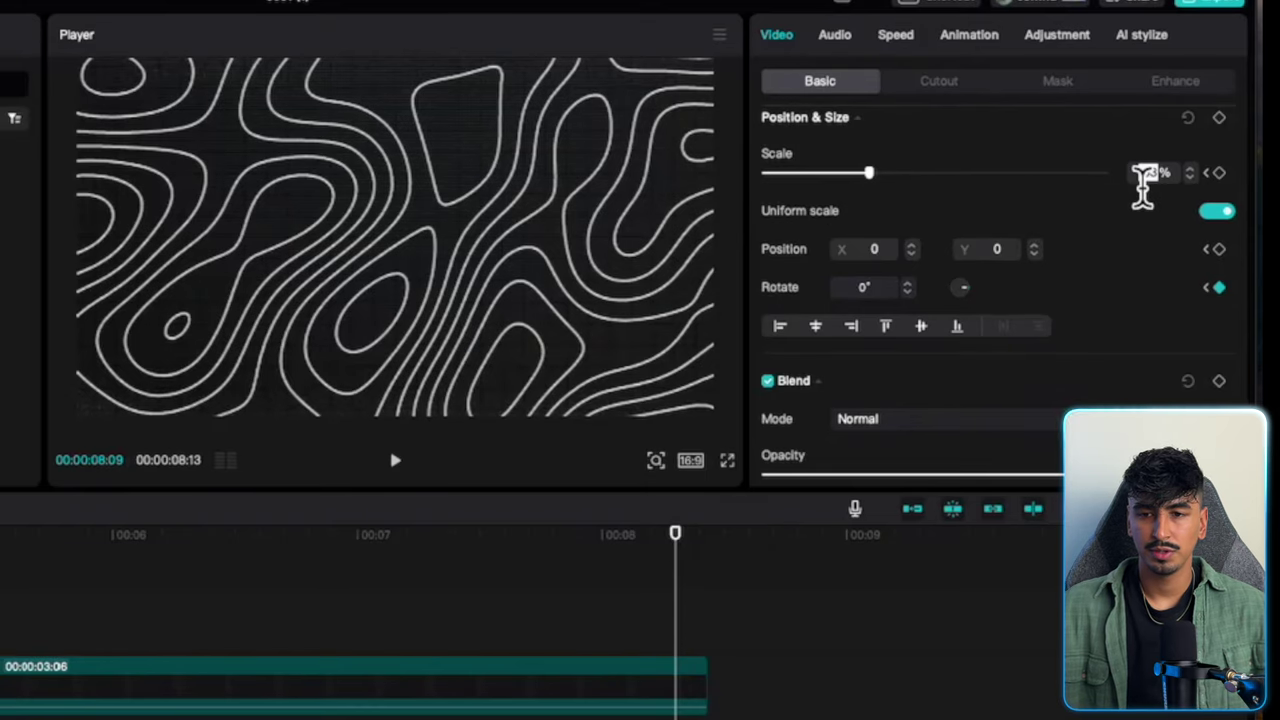
pyautogui.write('100')
pyautogui.press('Return')
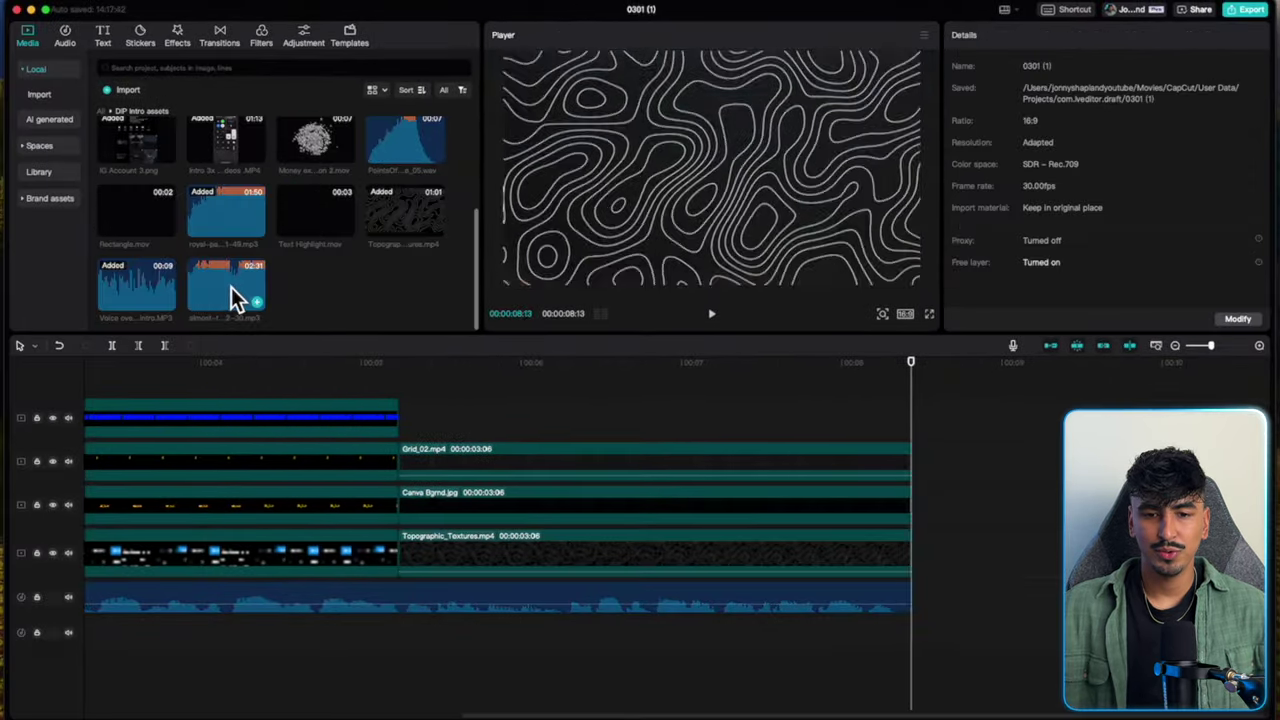
# Add the almost-there mp3 to the audio track, lower its volume to about -15.6 dB, and preview.
pyautogui.click(231, 287)
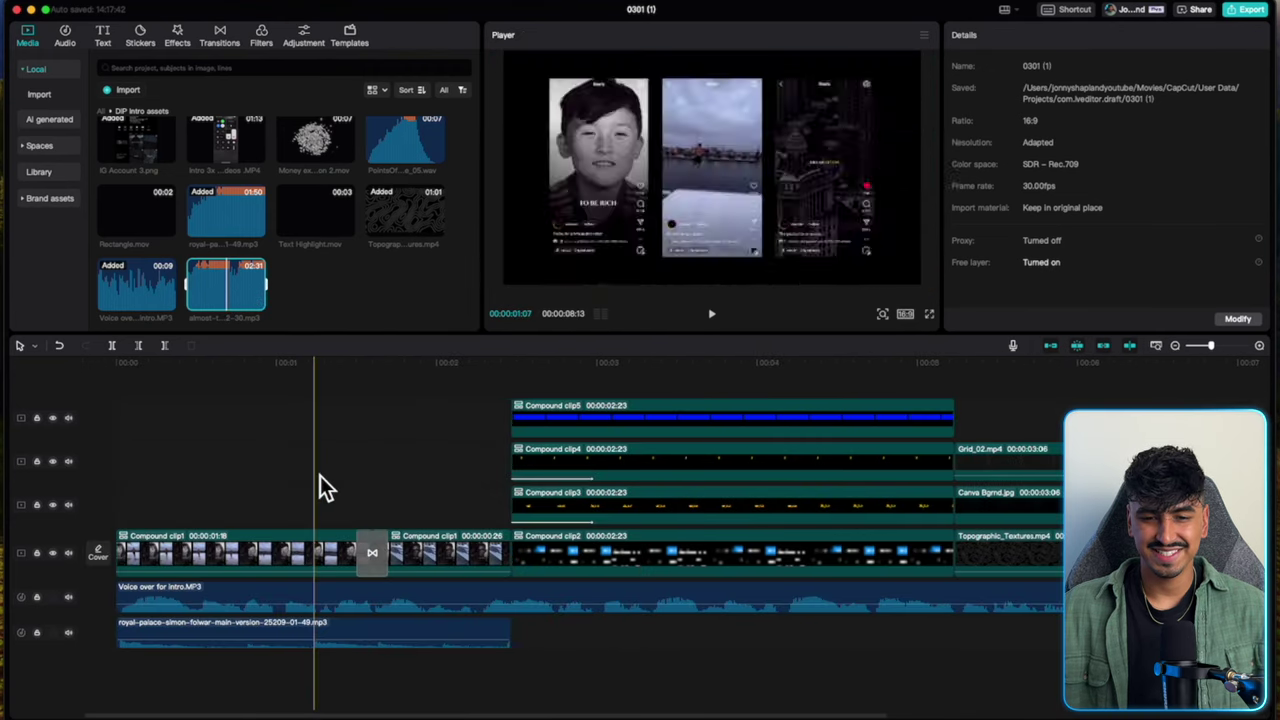
pyautogui.moveTo(212, 279); pyautogui.dragTo(480, 640)
pyautogui.hscroll(5, 511, 657)
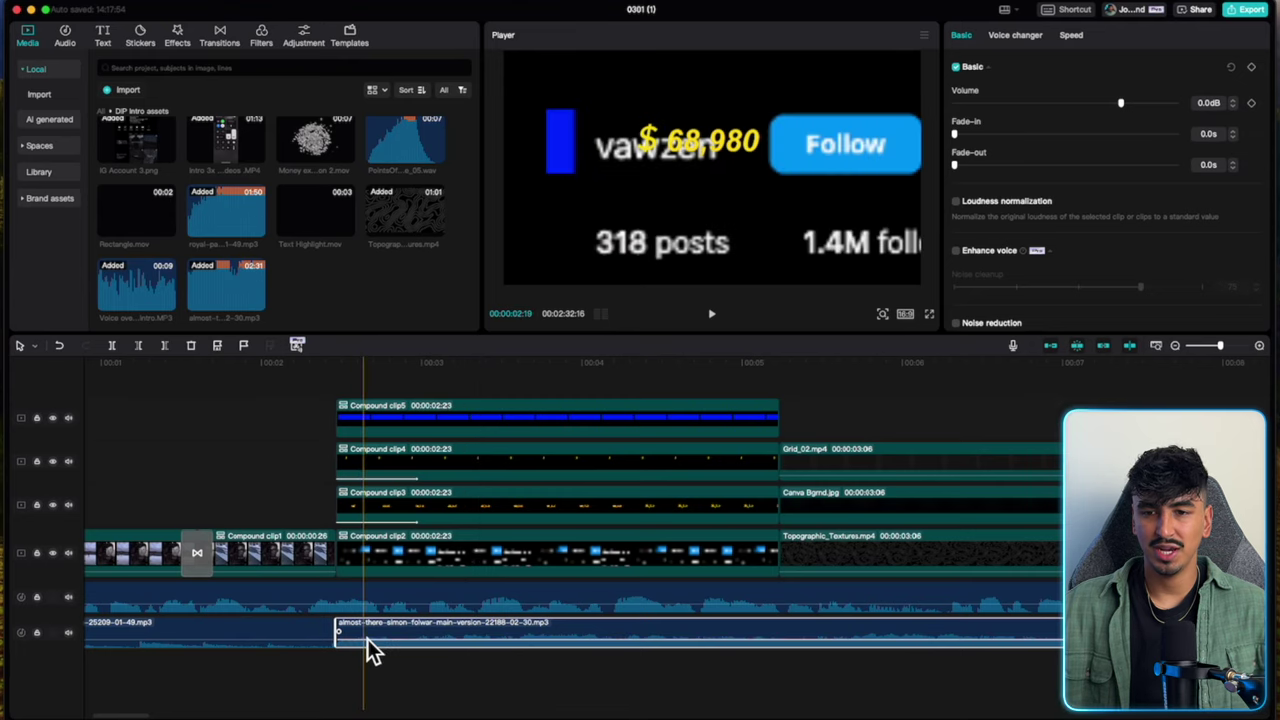
pyautogui.moveTo(1122, 103); pyautogui.dragTo(1087, 103)
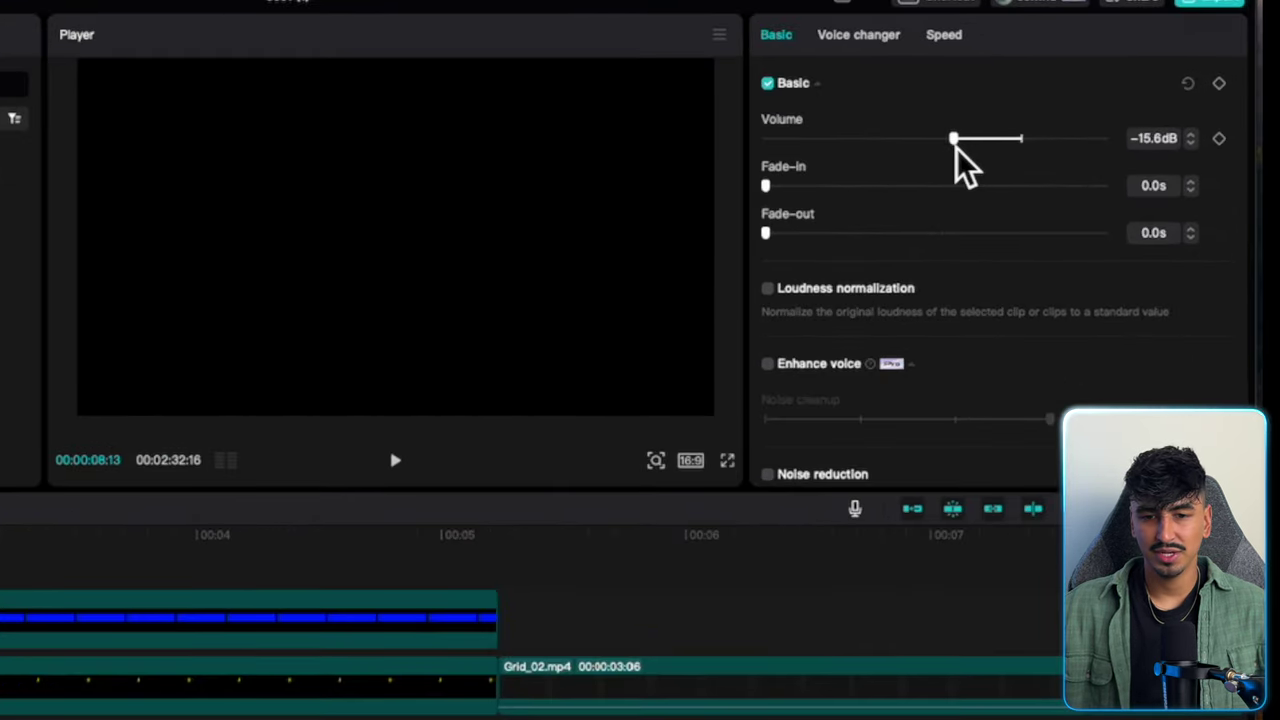
pyautogui.press('space')
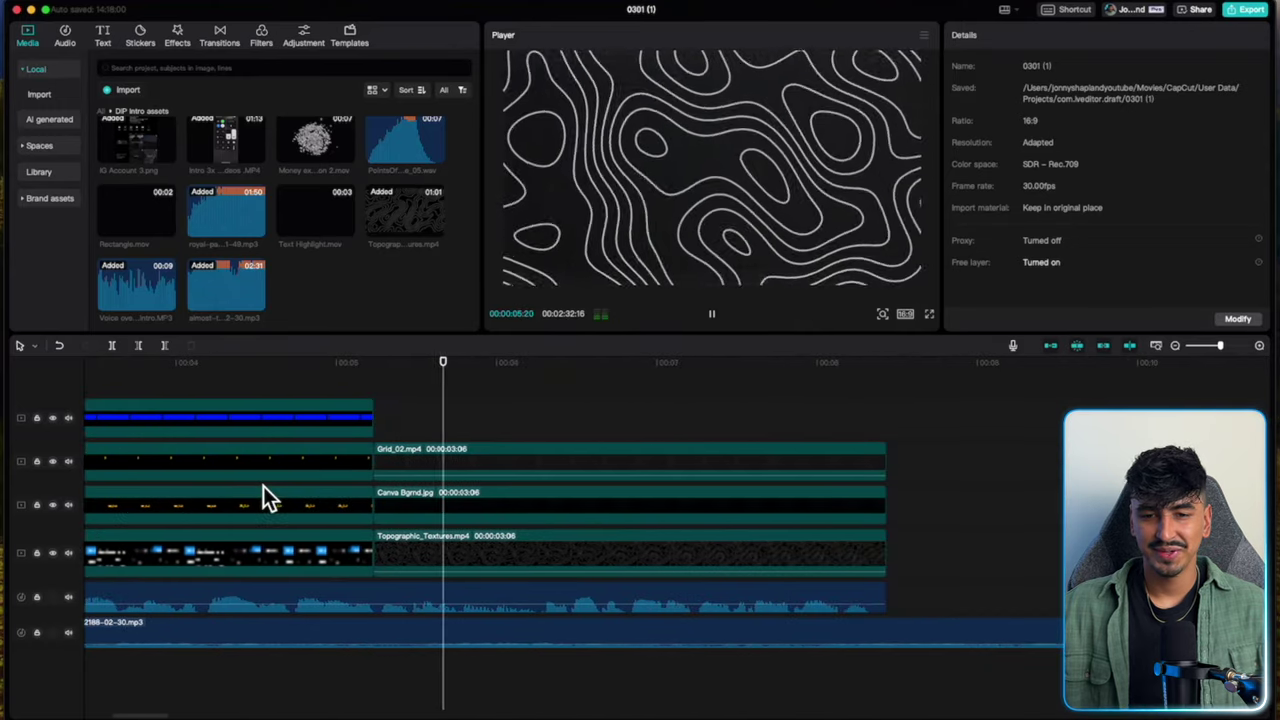
pyautogui.press('space')
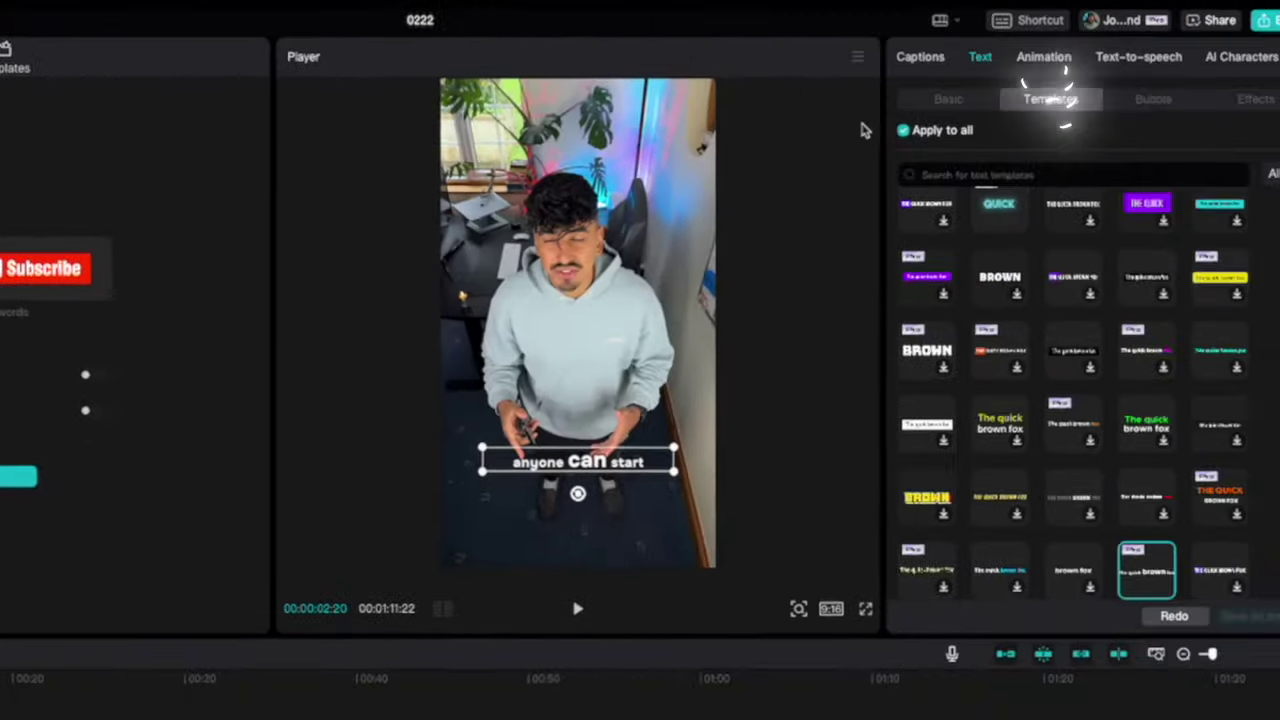
# Generate highlighted-keyword captions from the voiceover with AI packaging.
pyautogui.scroll(5, 1014, 360)
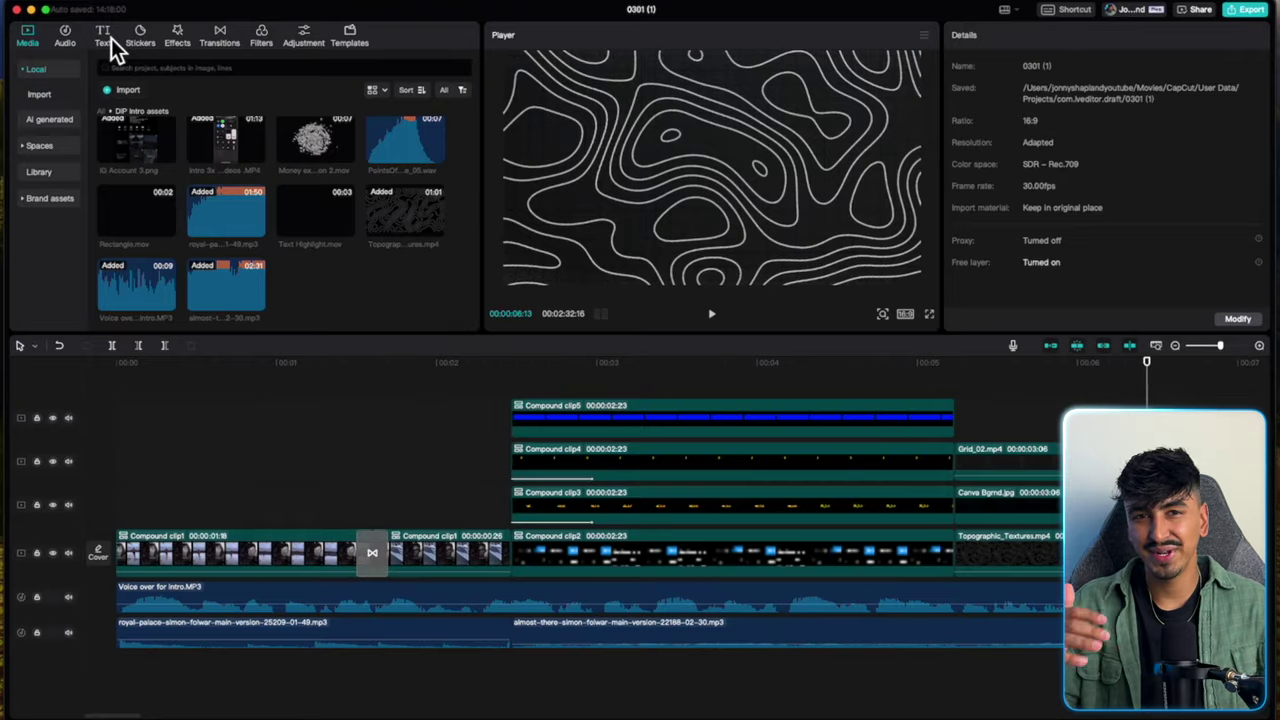
pyautogui.click(111, 38)
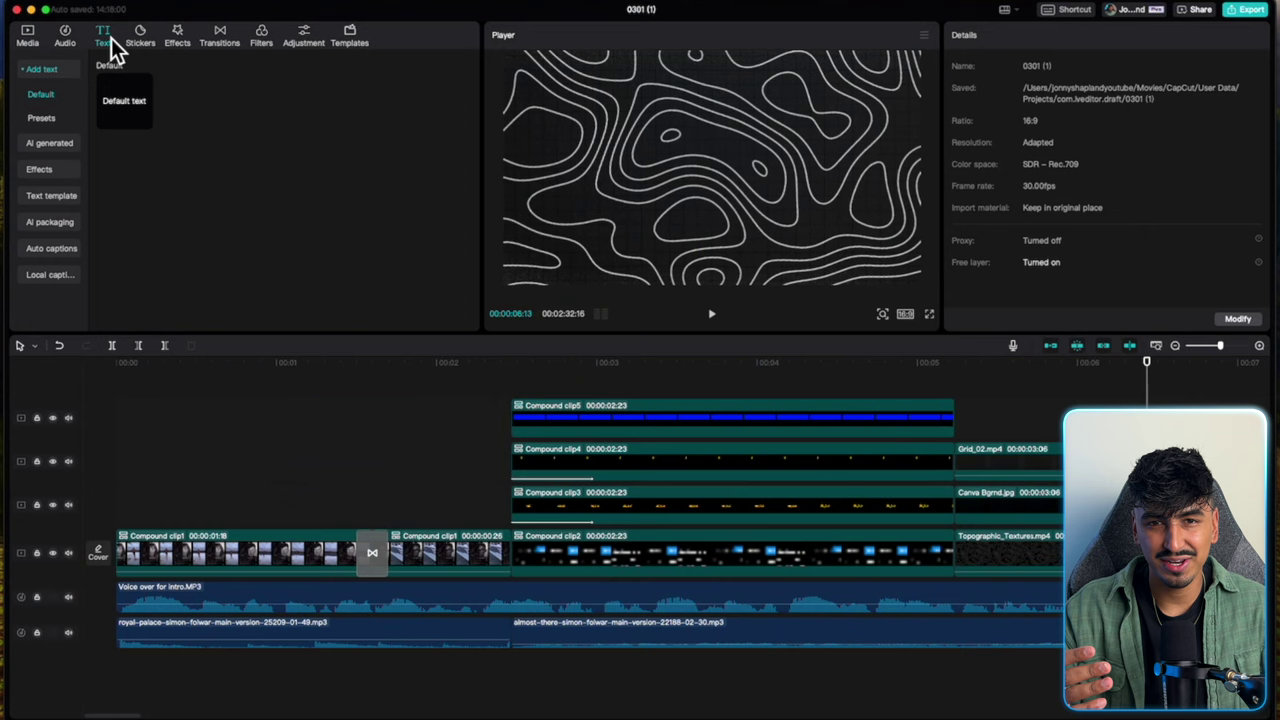
pyautogui.click(64, 222)
pyautogui.click(283, 276)
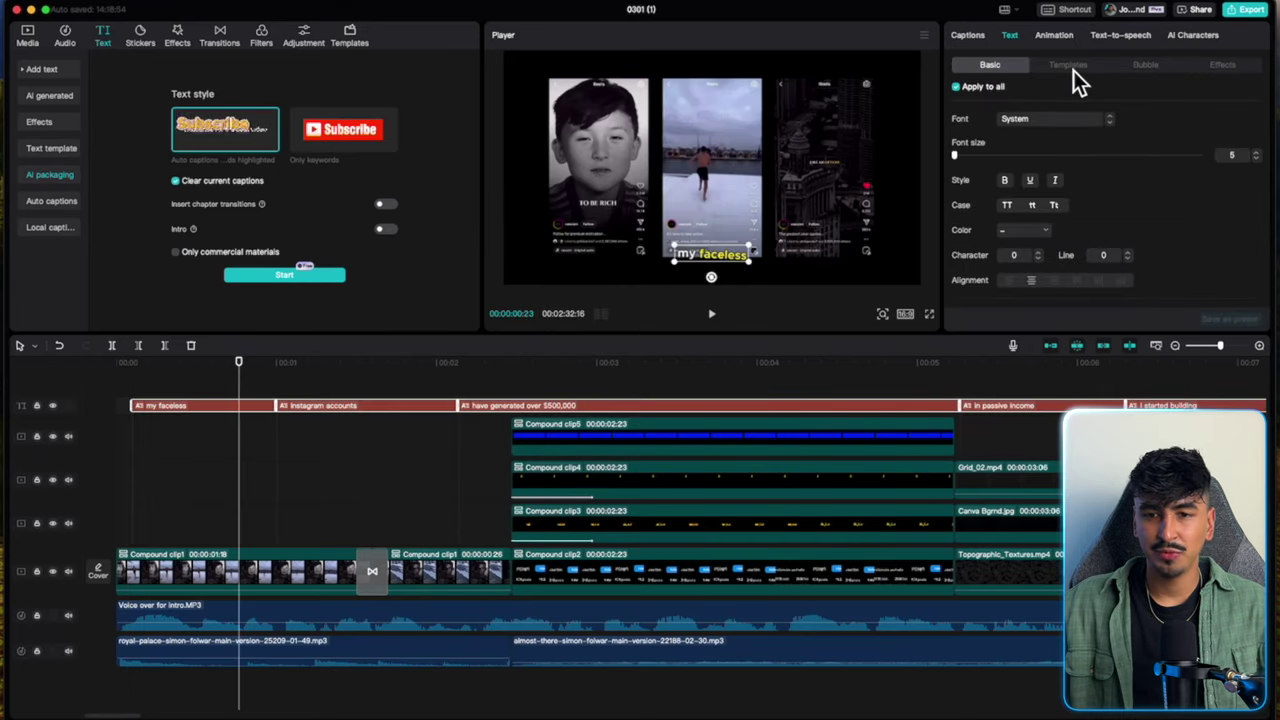
# Remove the caption template styling and apply the Bounce Out caption animation.
pyautogui.click(1074, 70)
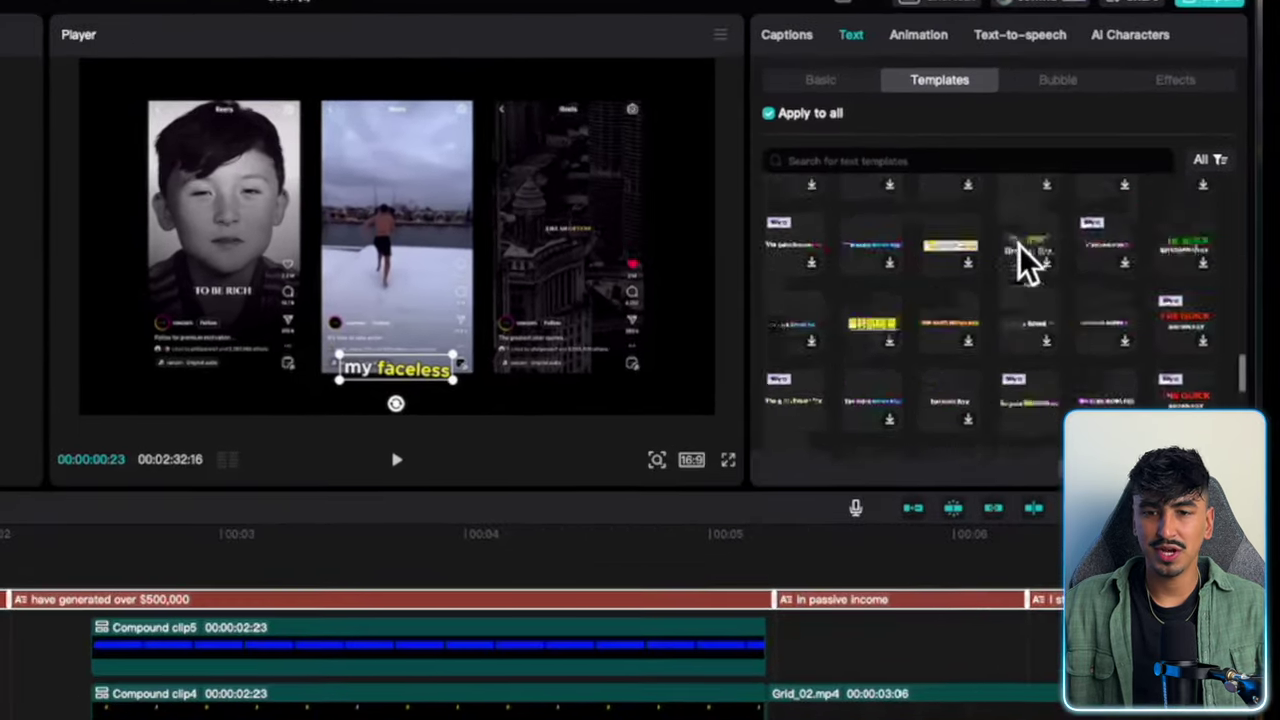
pyautogui.scroll(-1, 1028, 198)
pyautogui.scroll(1, 850, 260)
pyautogui.click(812, 243)
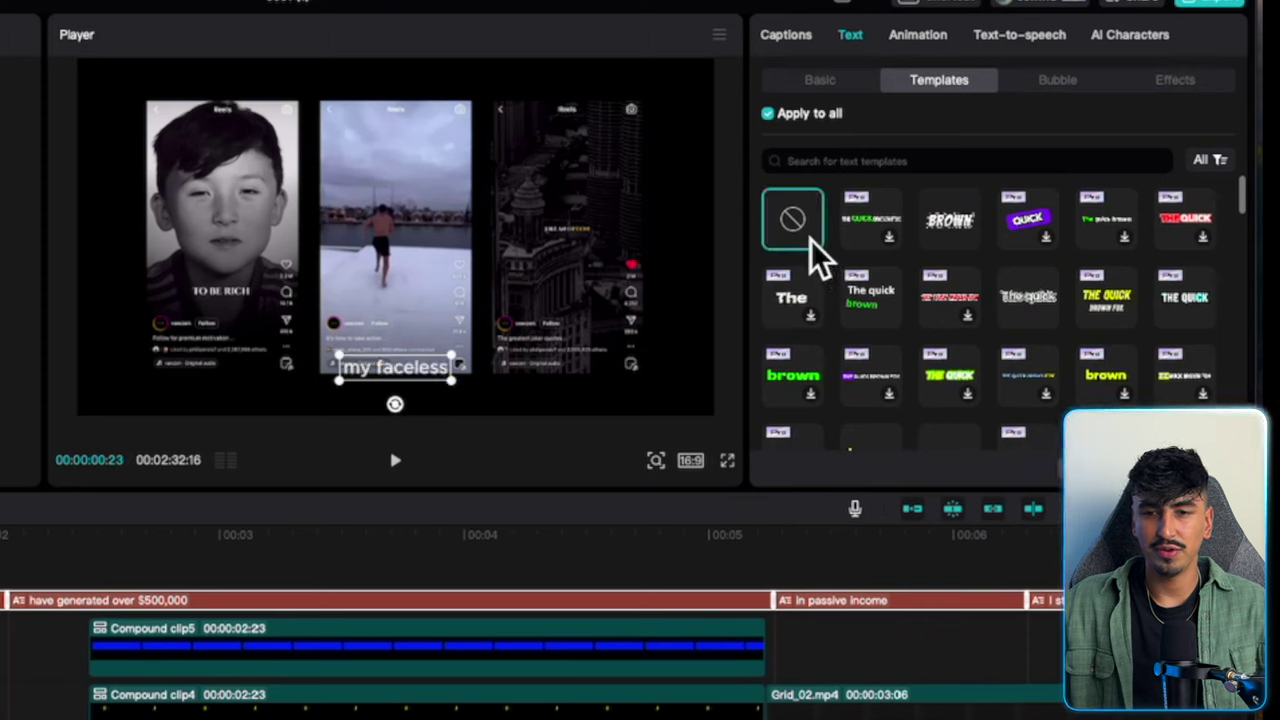
pyautogui.click(920, 40)
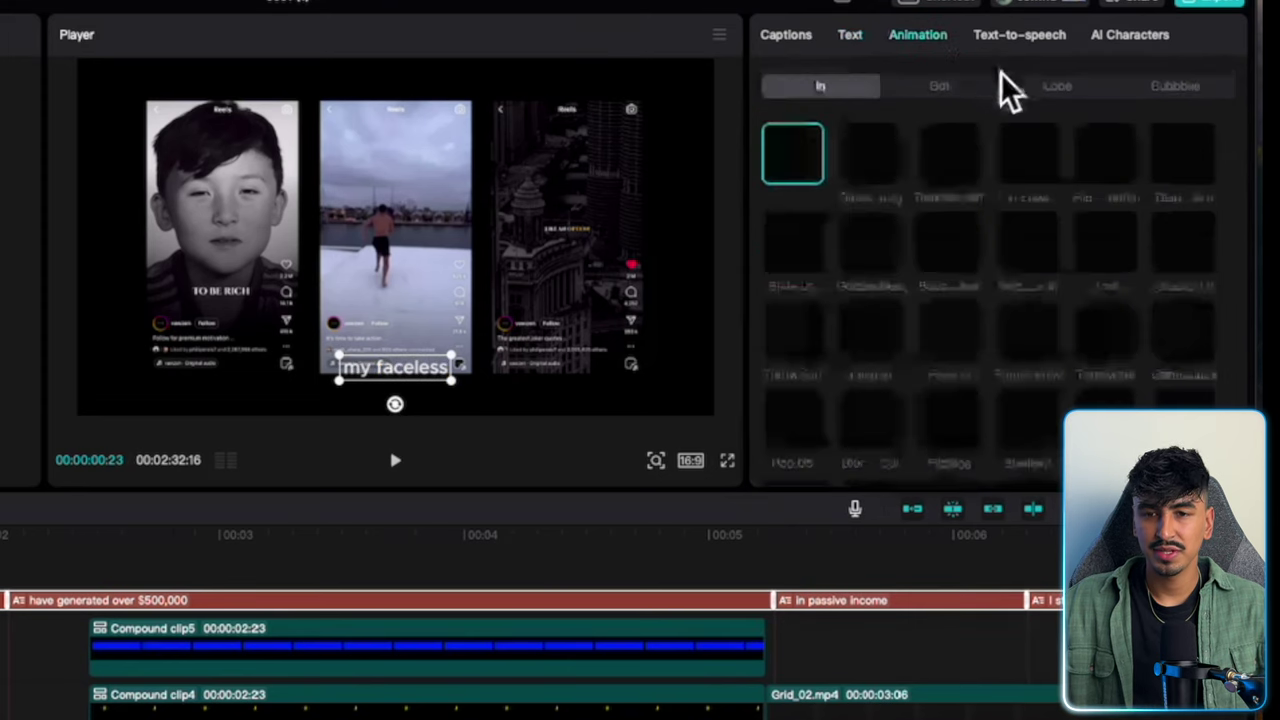
pyautogui.click(1196, 98)
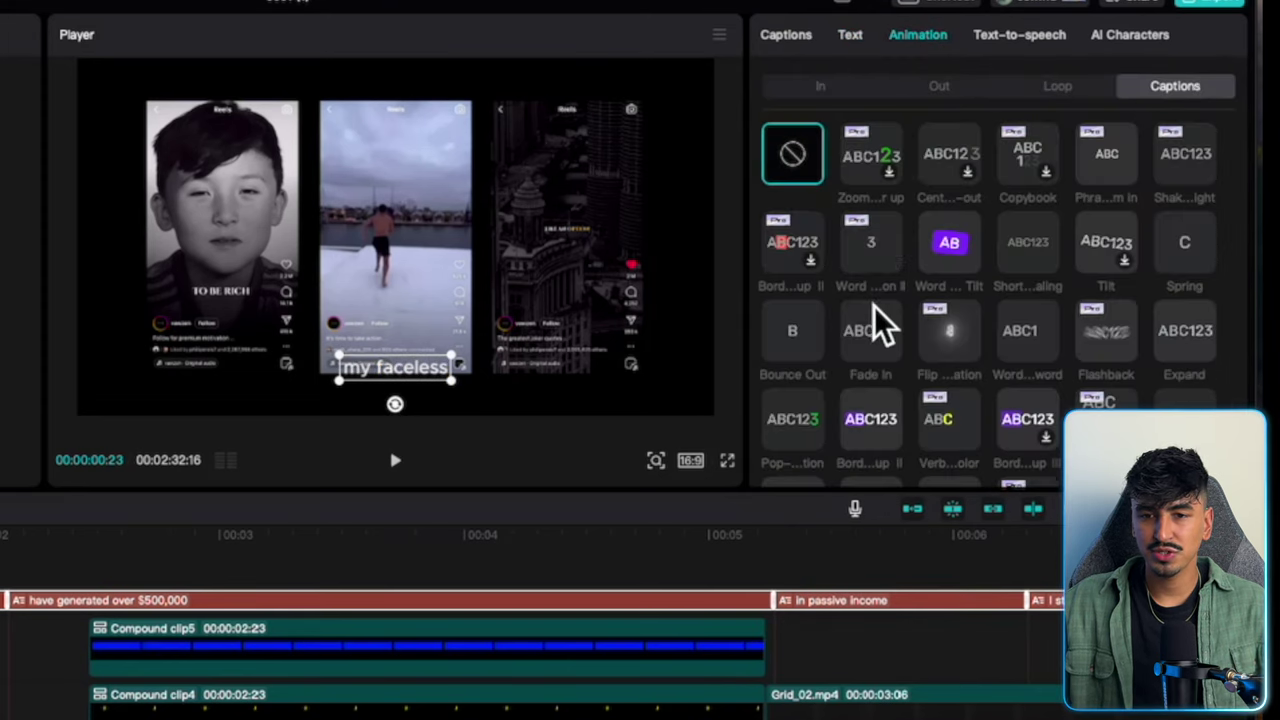
pyautogui.scroll(-1, 880, 318)
pyautogui.click(795, 266)
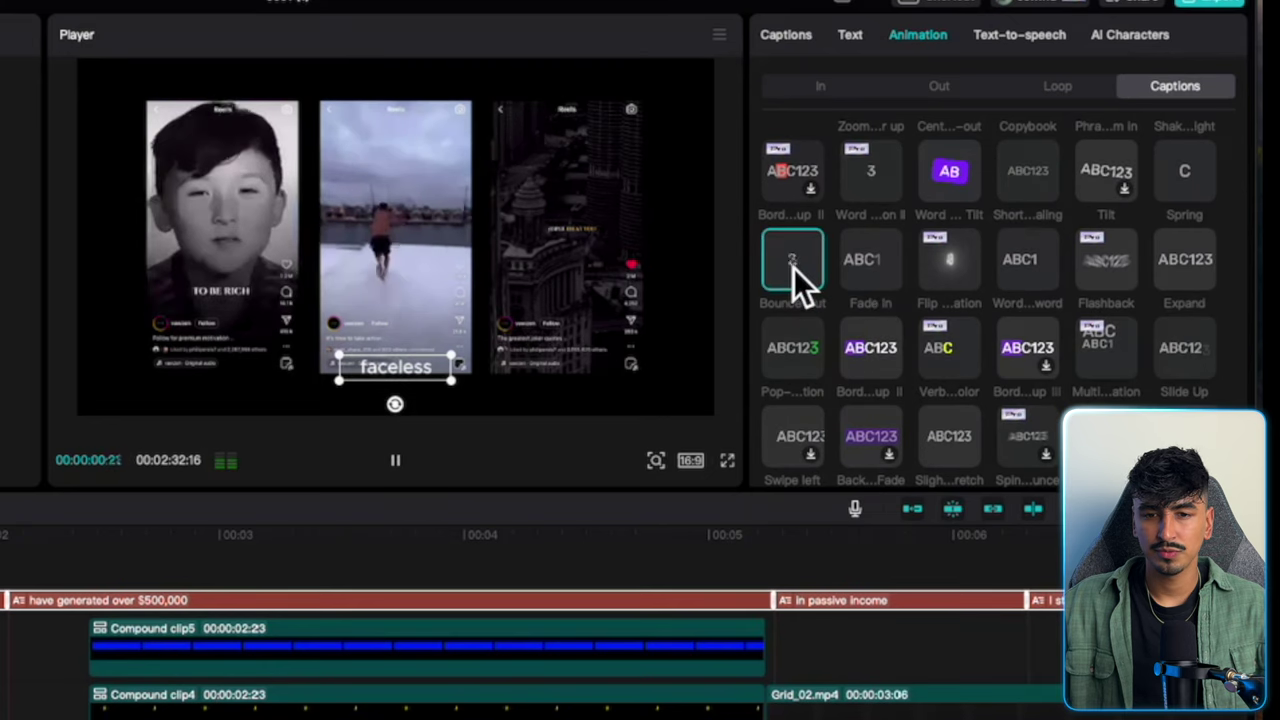
# Set the caption font to ZY Starry.
pyautogui.click(786, 36)
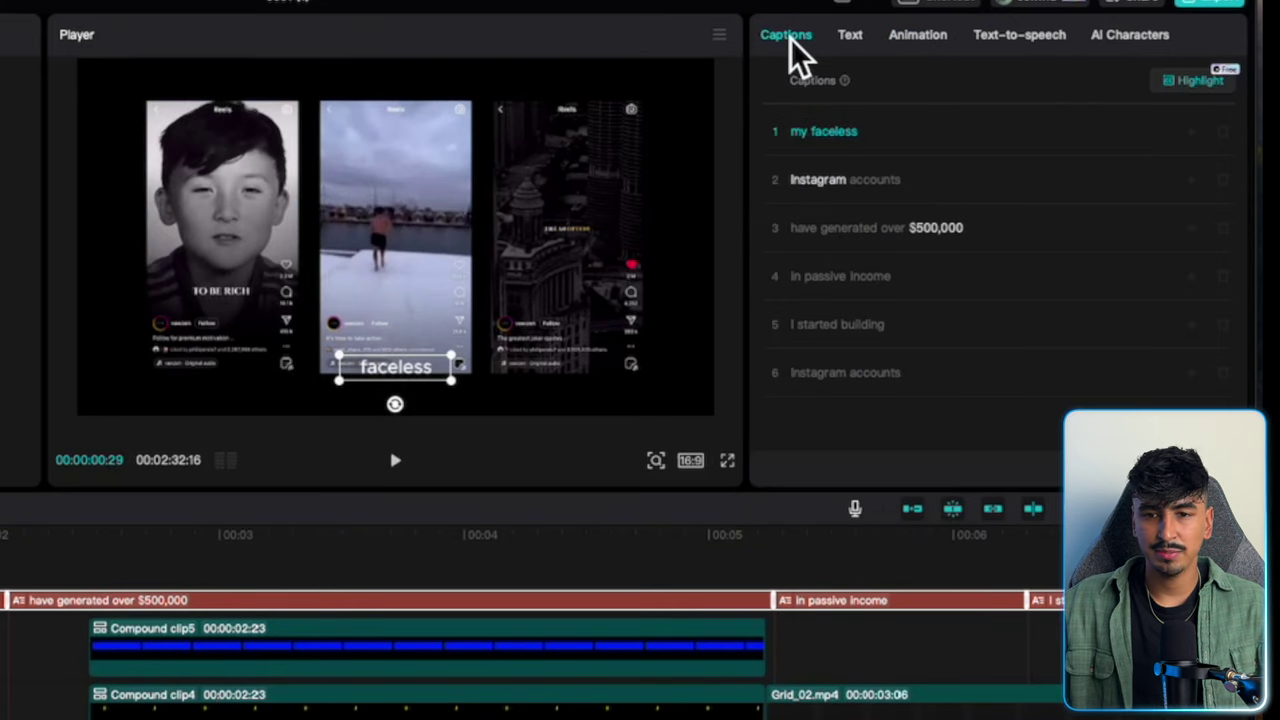
pyautogui.click(852, 36)
pyautogui.scroll(-1, 929, 300)
pyautogui.click(838, 82)
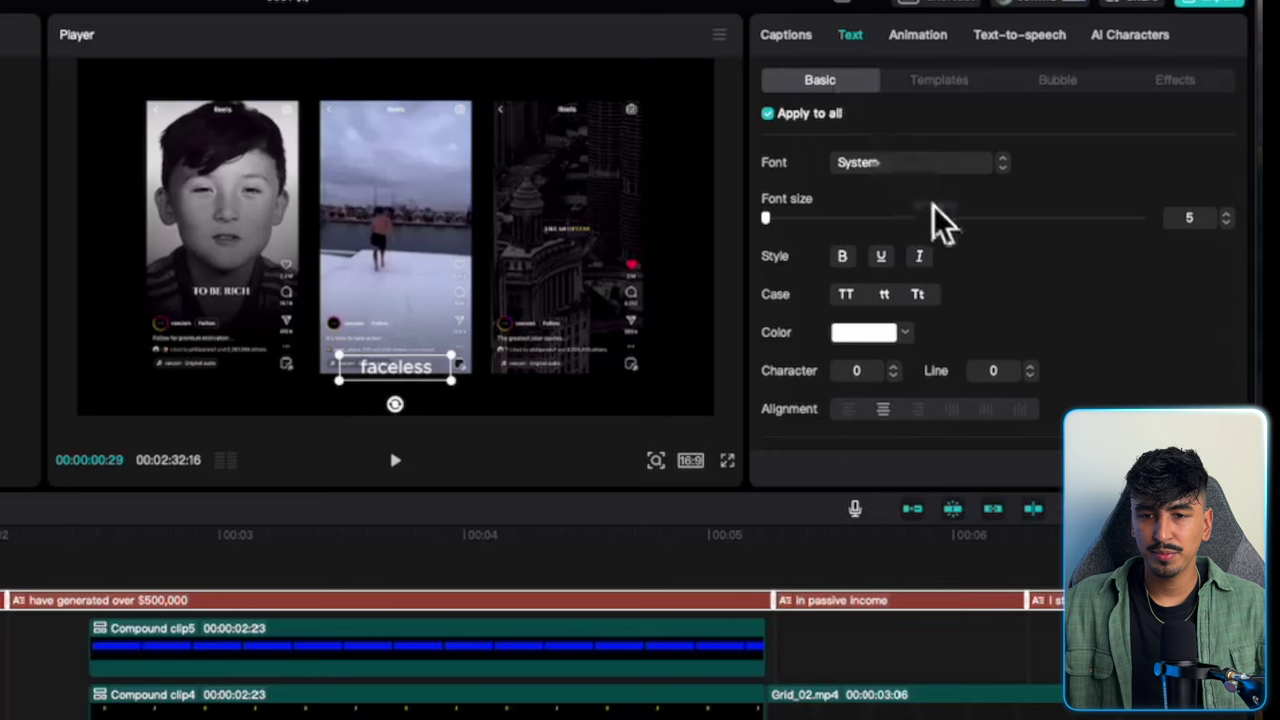
pyautogui.scroll(-1, 940, 290)
pyautogui.click(876, 170)
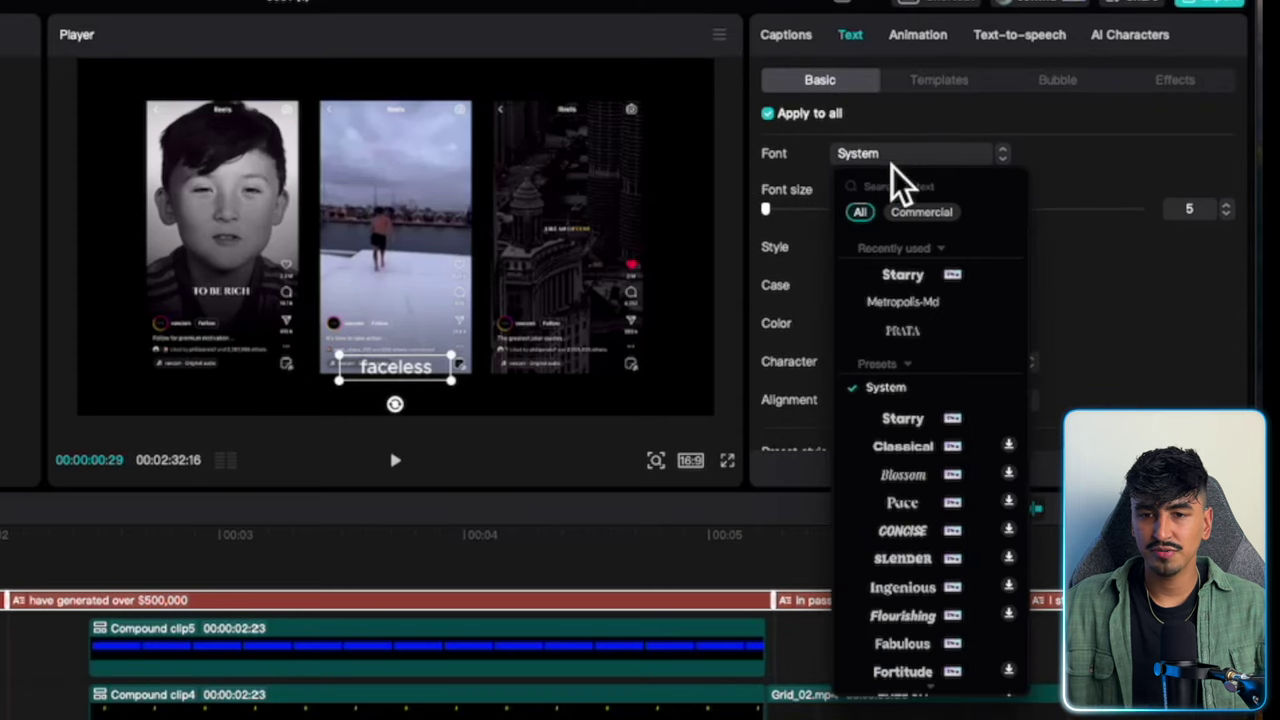
pyautogui.click(930, 275)
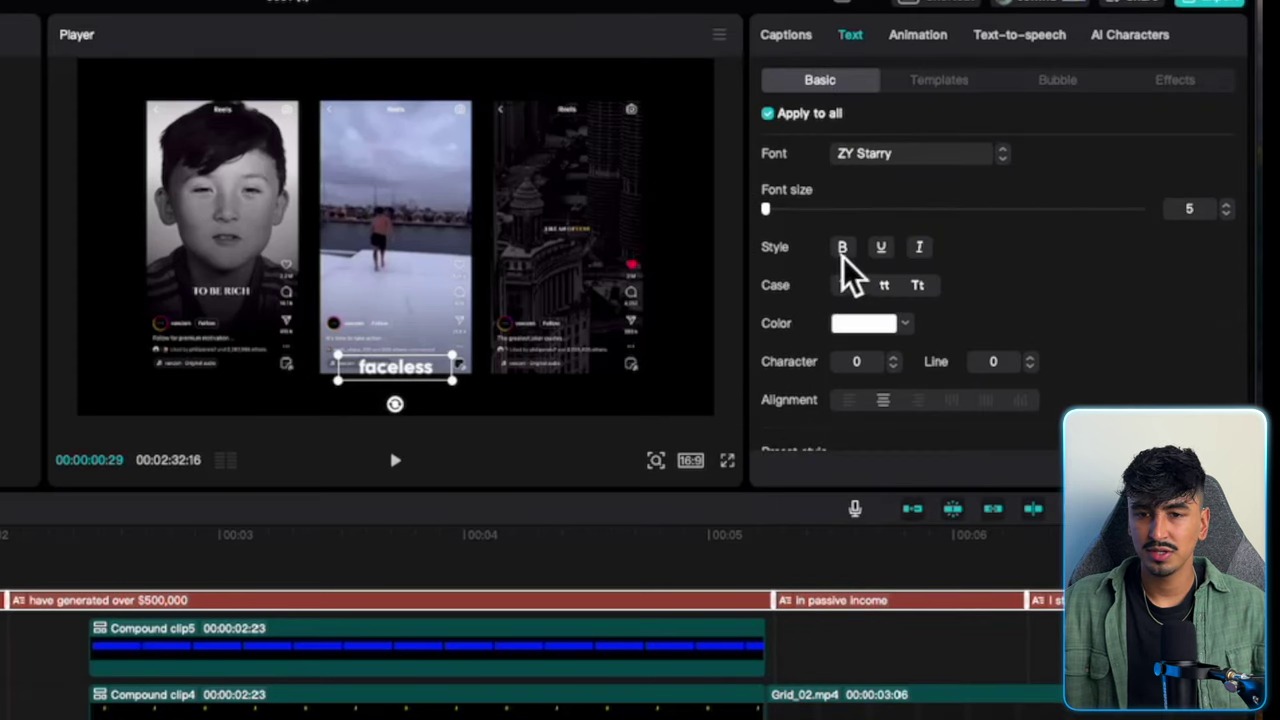
# Apply the yellow caption preset with stroke 10 and a 100% drop shadow.
pyautogui.scroll(-2, 1008, 288)
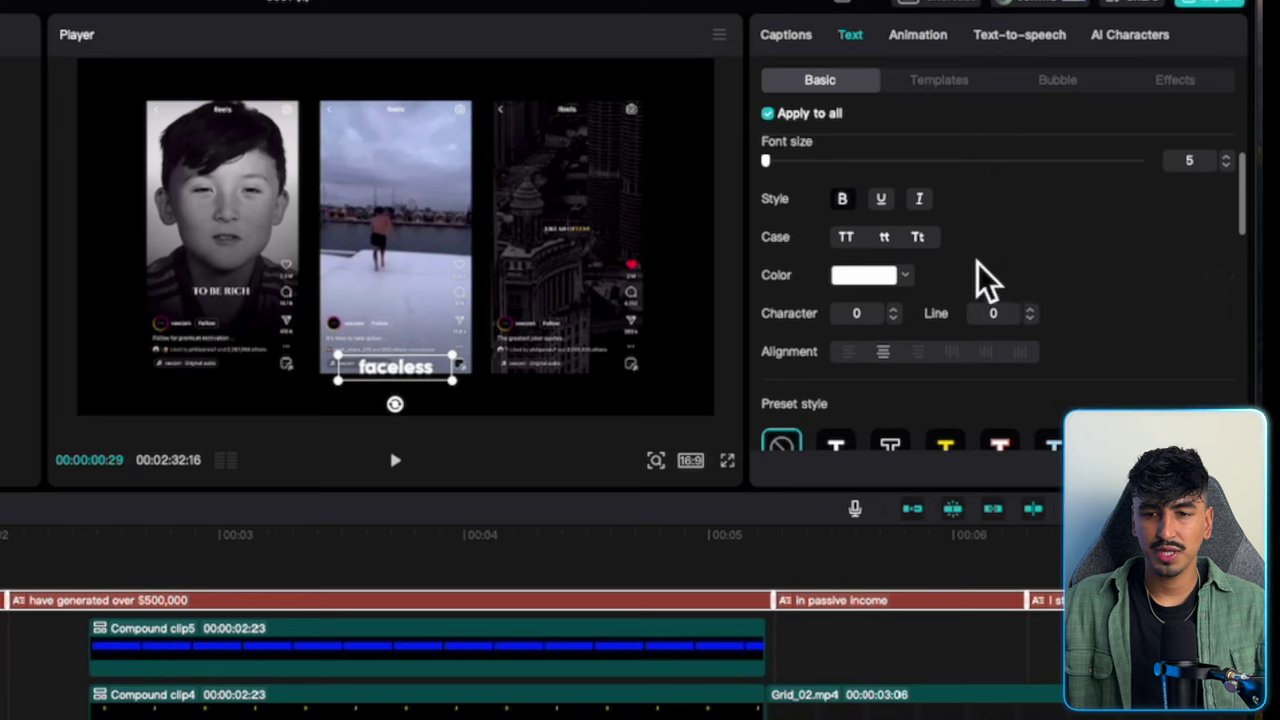
pyautogui.scroll(-5, 965, 258)
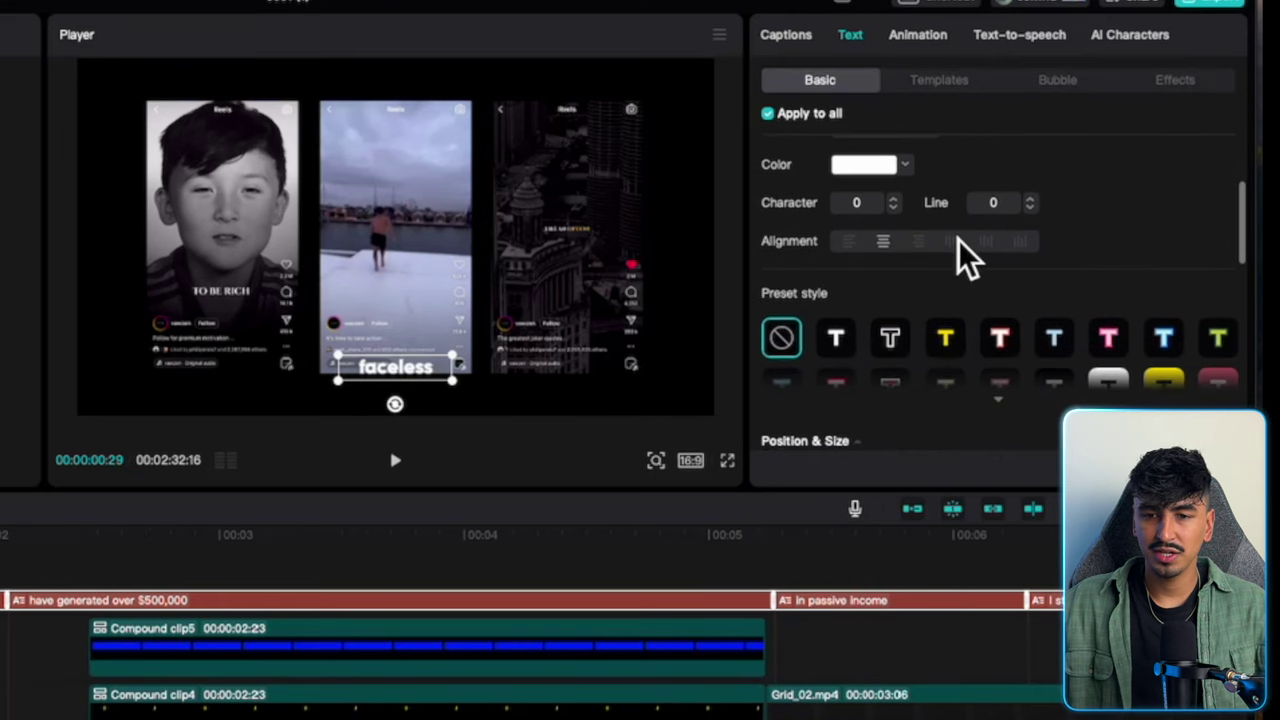
pyautogui.scroll(-1, 960, 290)
pyautogui.click(948, 300)
pyautogui.scroll(-5, 998, 255)
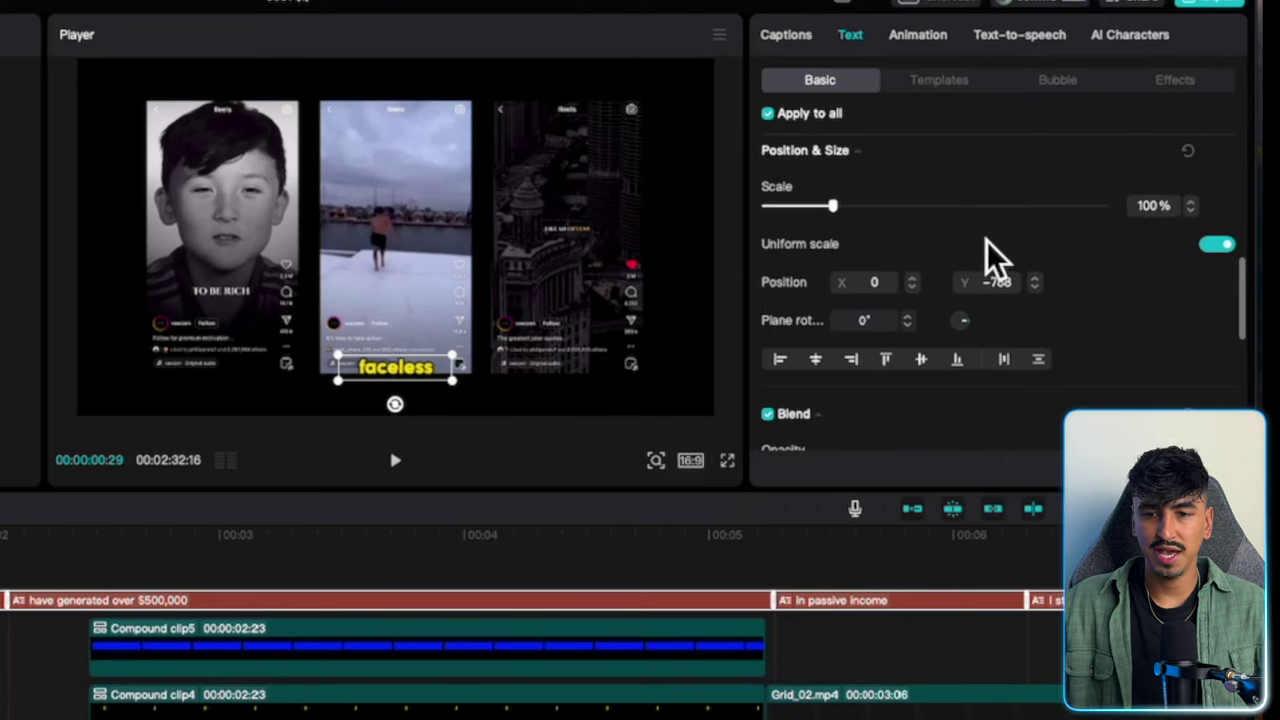
pyautogui.scroll(-12, 995, 258)
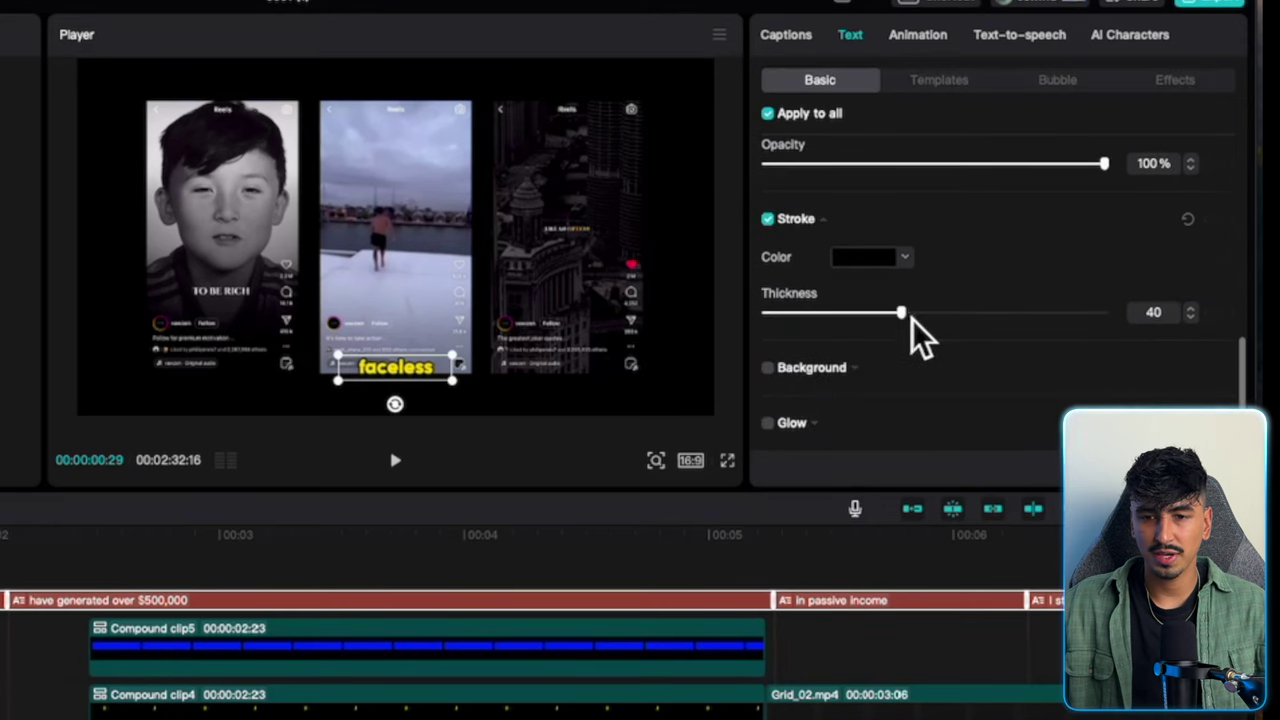
pyautogui.moveTo(911, 322); pyautogui.dragTo(853, 322)
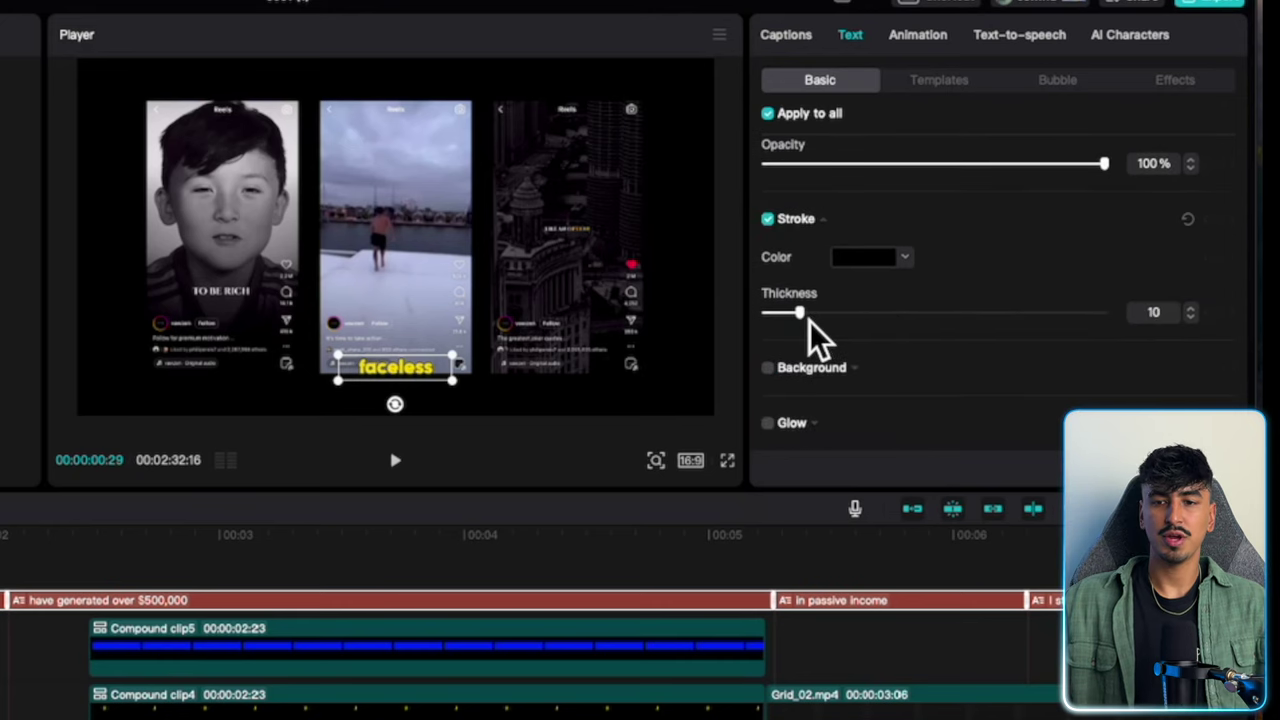
pyautogui.scroll(-4, 909, 334)
pyautogui.click(769, 369)
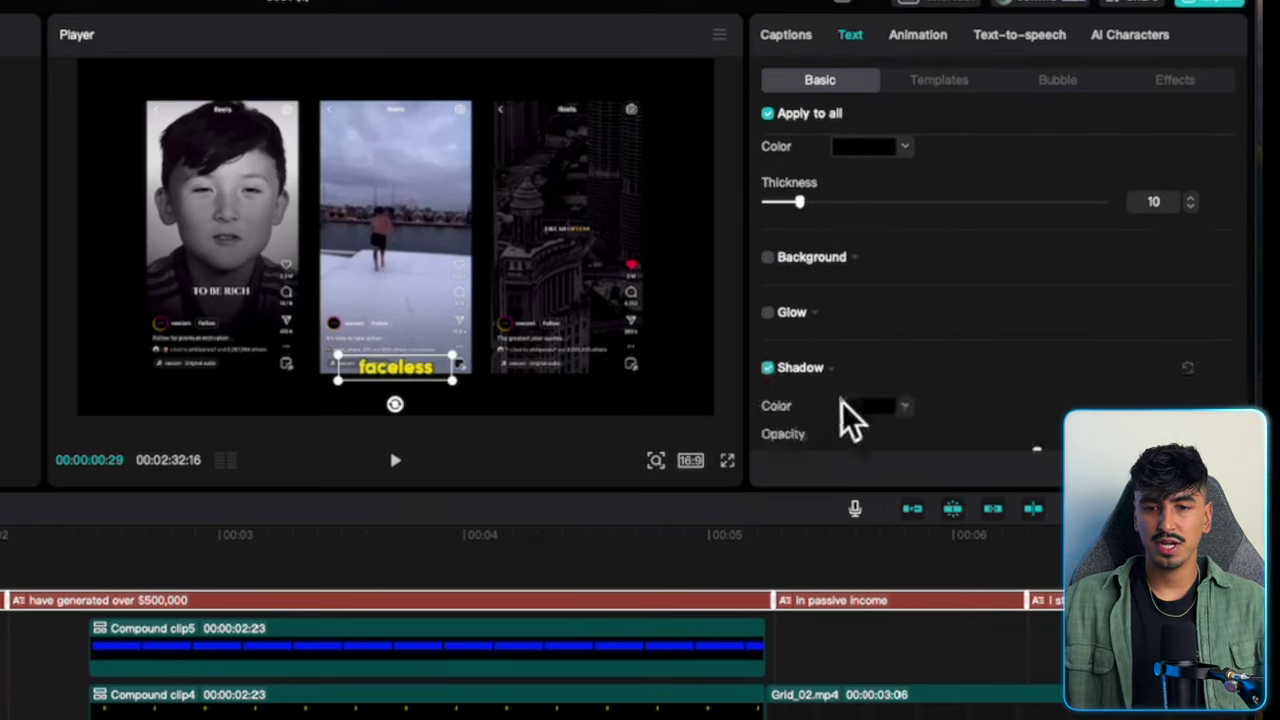
pyautogui.scroll(-5, 990, 400)
pyautogui.moveTo(1037, 310); pyautogui.dragTo(1168, 316)
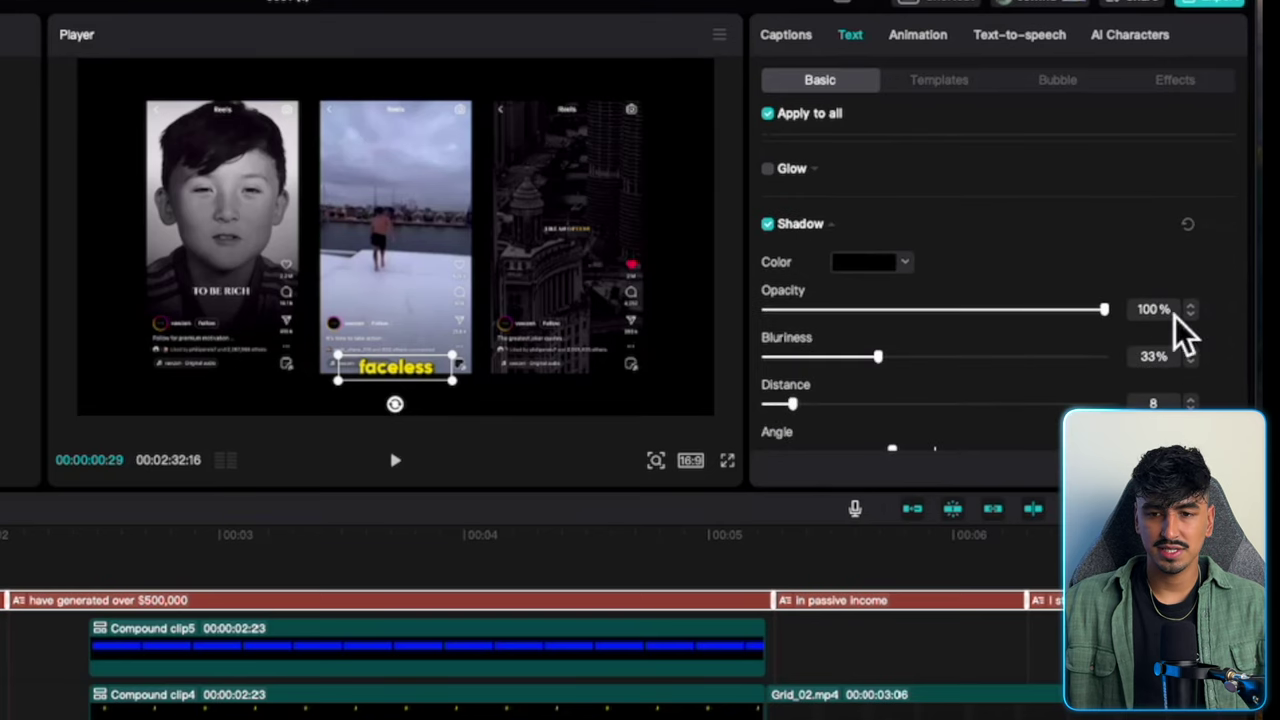
# Raise the captions toward the frame centre and set the font size to 11.
pyautogui.moveTo(414, 366); pyautogui.dragTo(405, 240)
pyautogui.scroll(10, 980, 300)
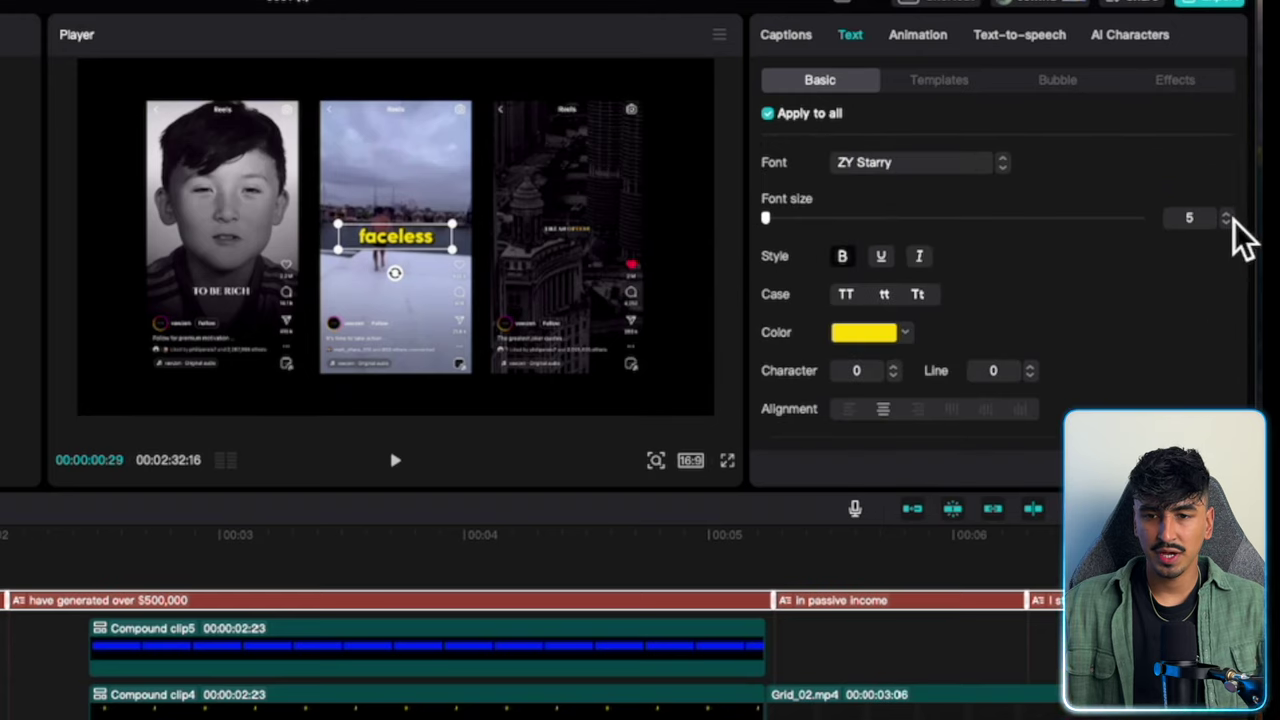
pyautogui.click(1227, 214)
pyautogui.click(1227, 214)
pyautogui.click(1227, 214)
pyautogui.click(1227, 214)
pyautogui.click(1227, 214)
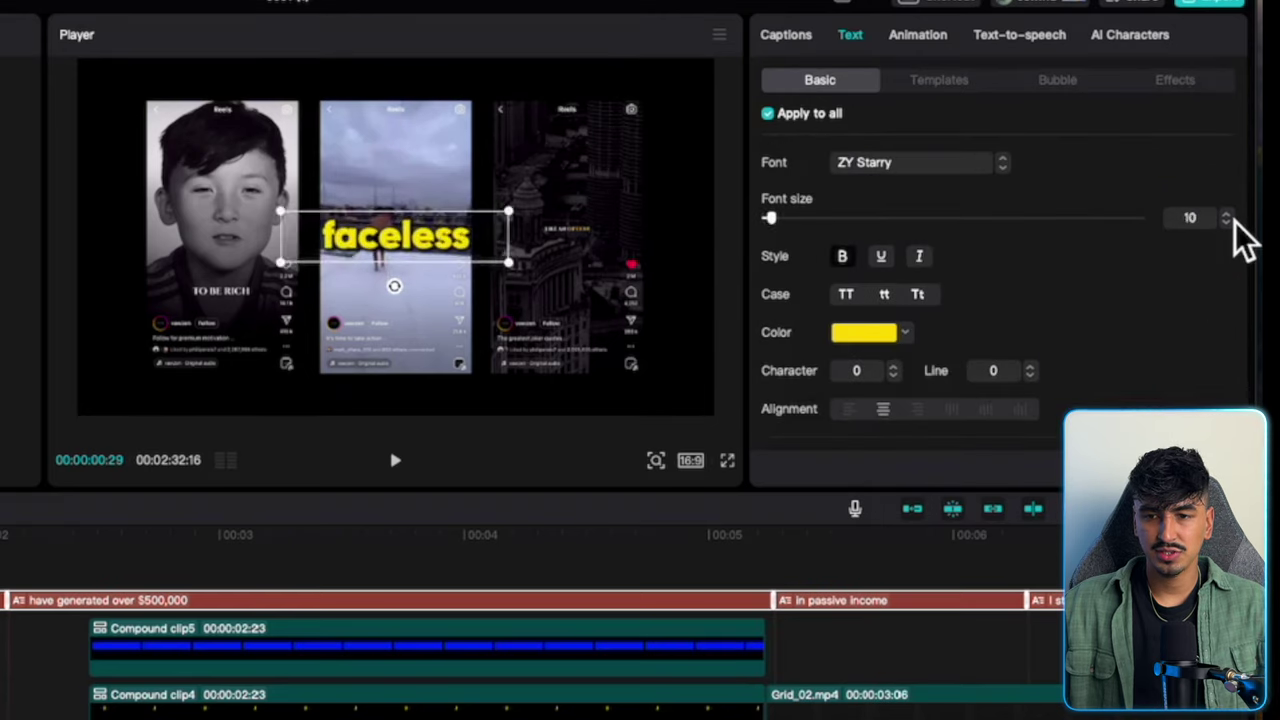
pyautogui.click(1227, 214)
pyautogui.click(1227, 214)
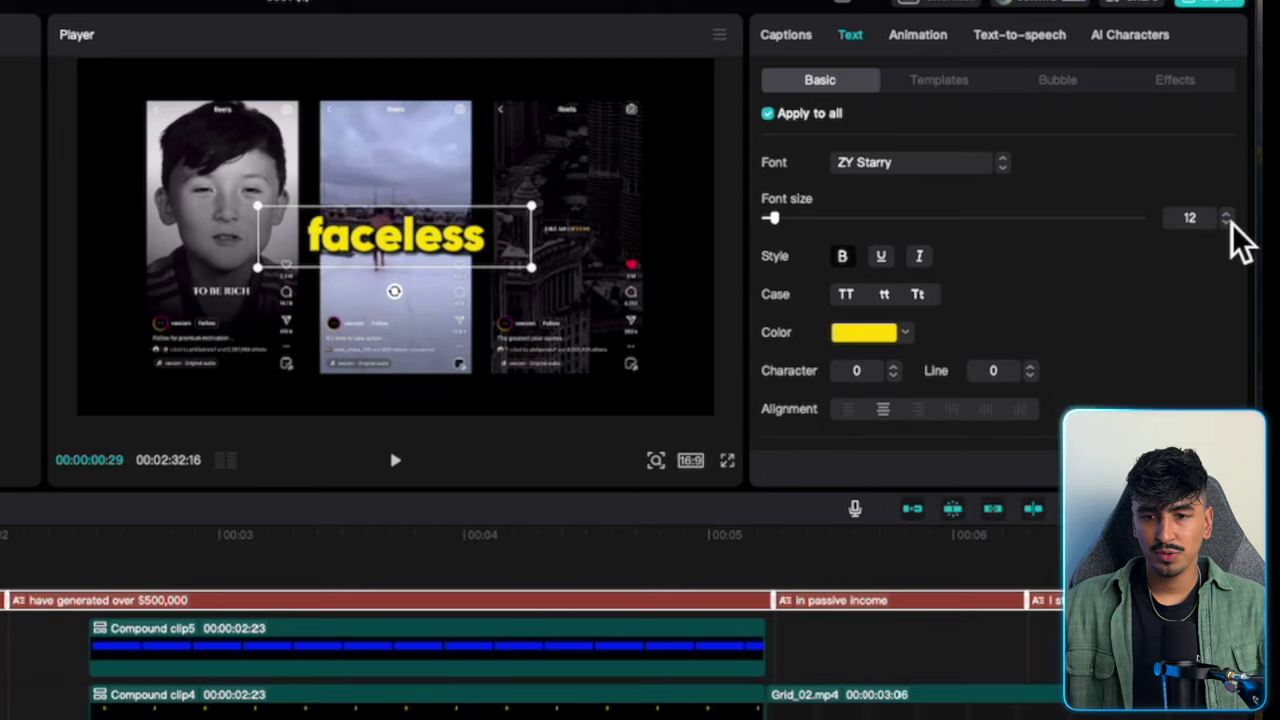
pyautogui.click(1227, 222)
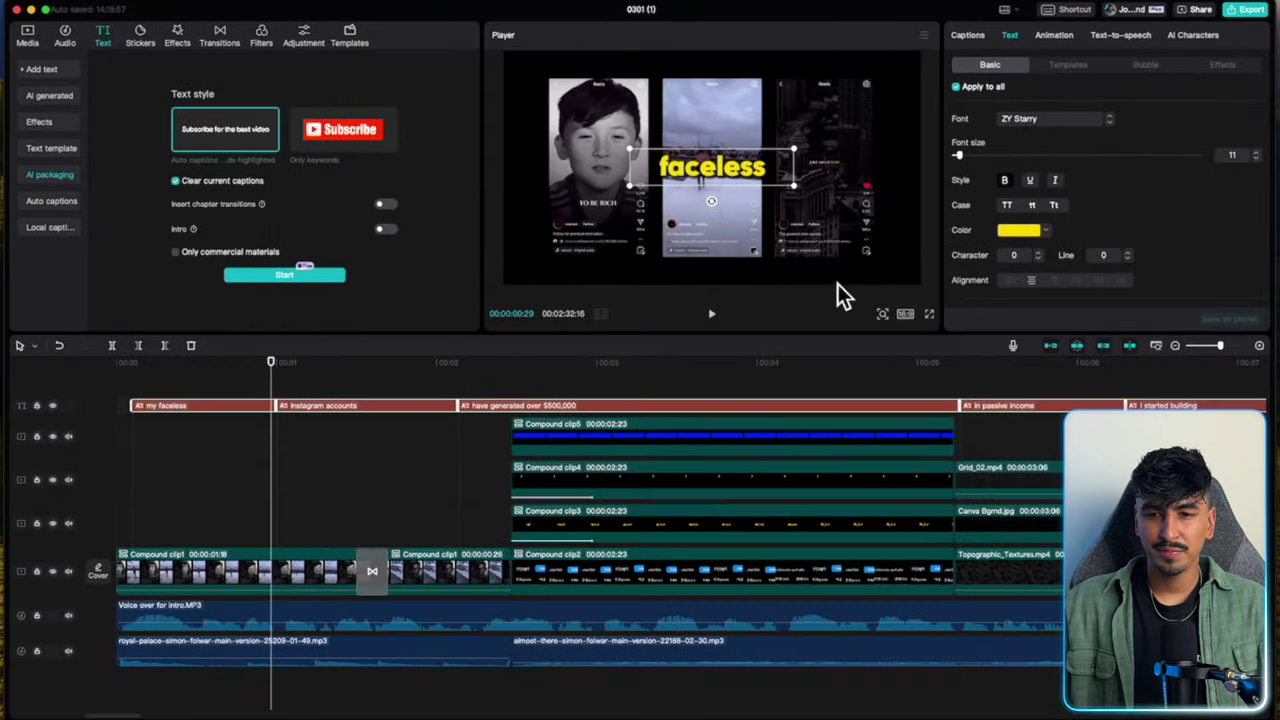
# Extend the My faceless caption back to the timeline start and preview the captions.
pyautogui.click(178, 437)
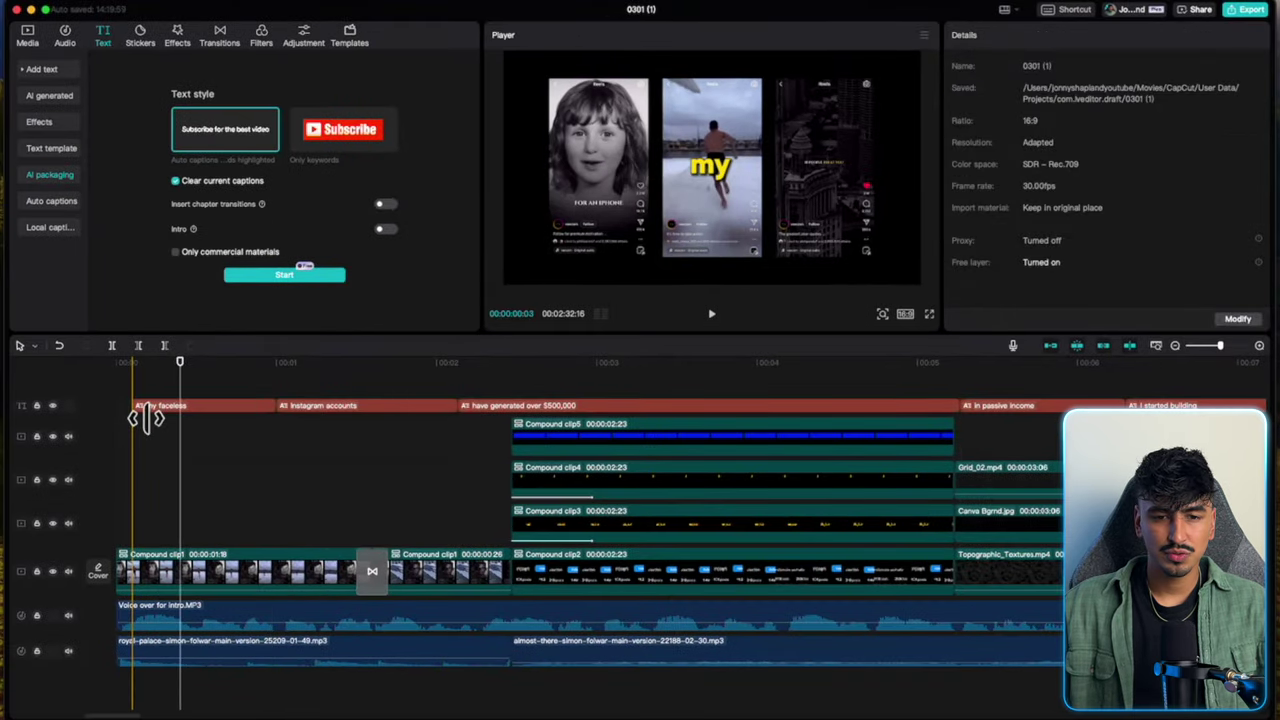
pyautogui.moveTo(133, 417); pyautogui.dragTo(97, 417)
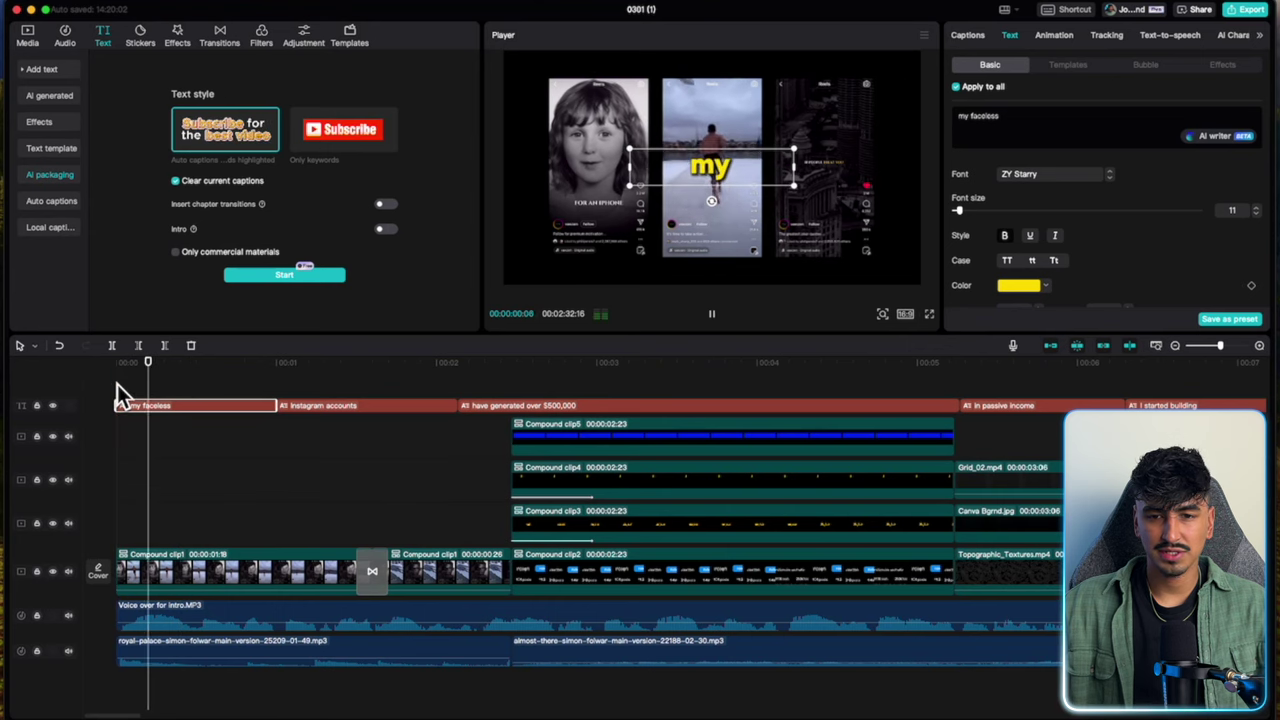
pyautogui.press('space')
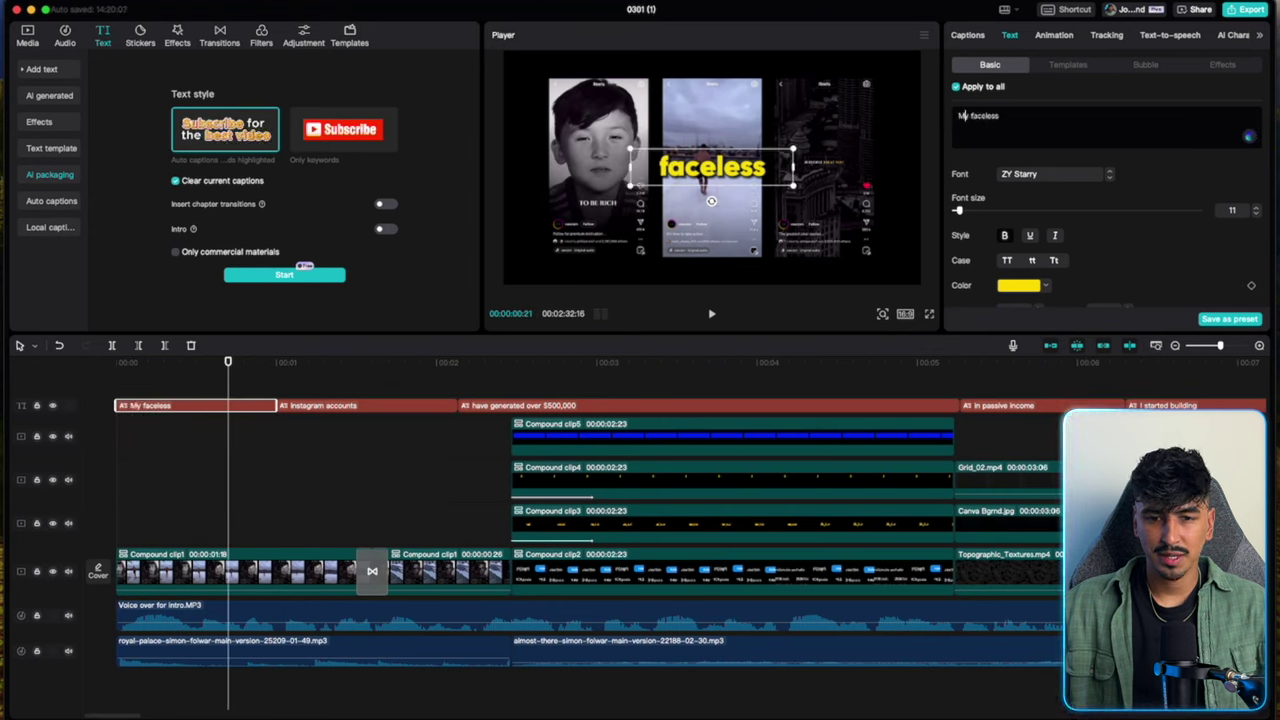
pyautogui.click(122, 446)
pyautogui.press('space')
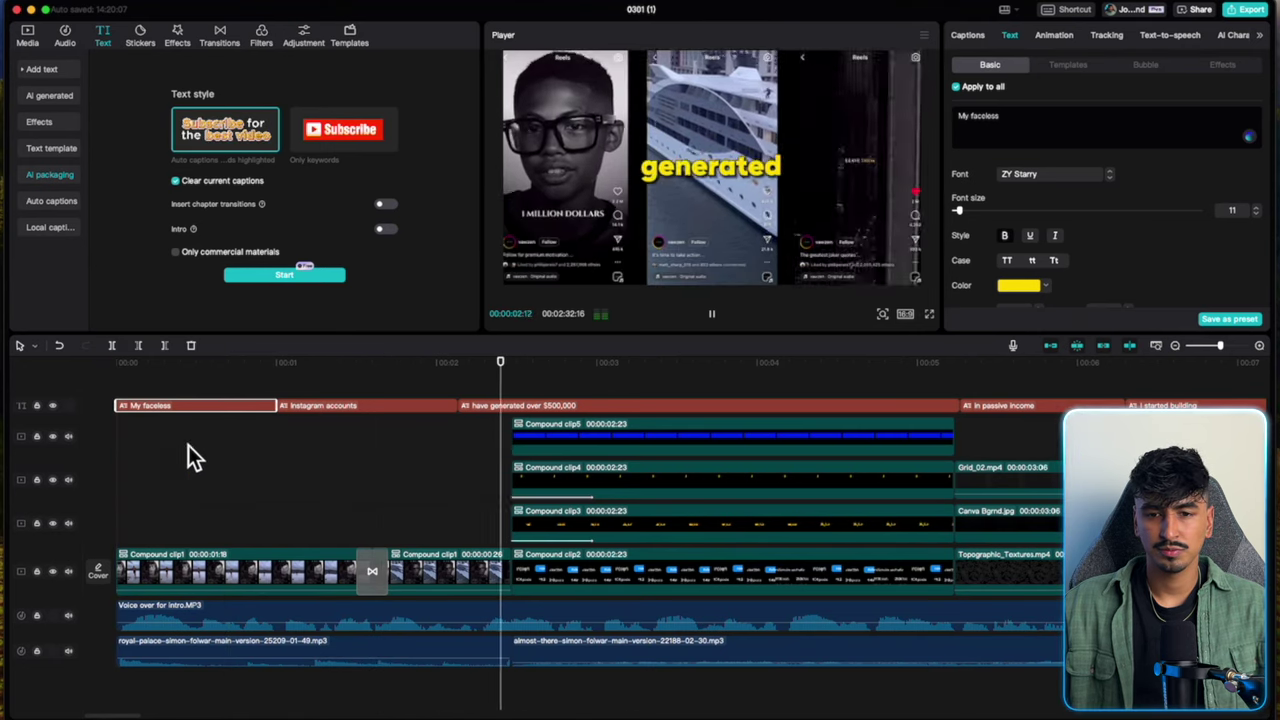
pyautogui.hscroll(5, 418, 485)
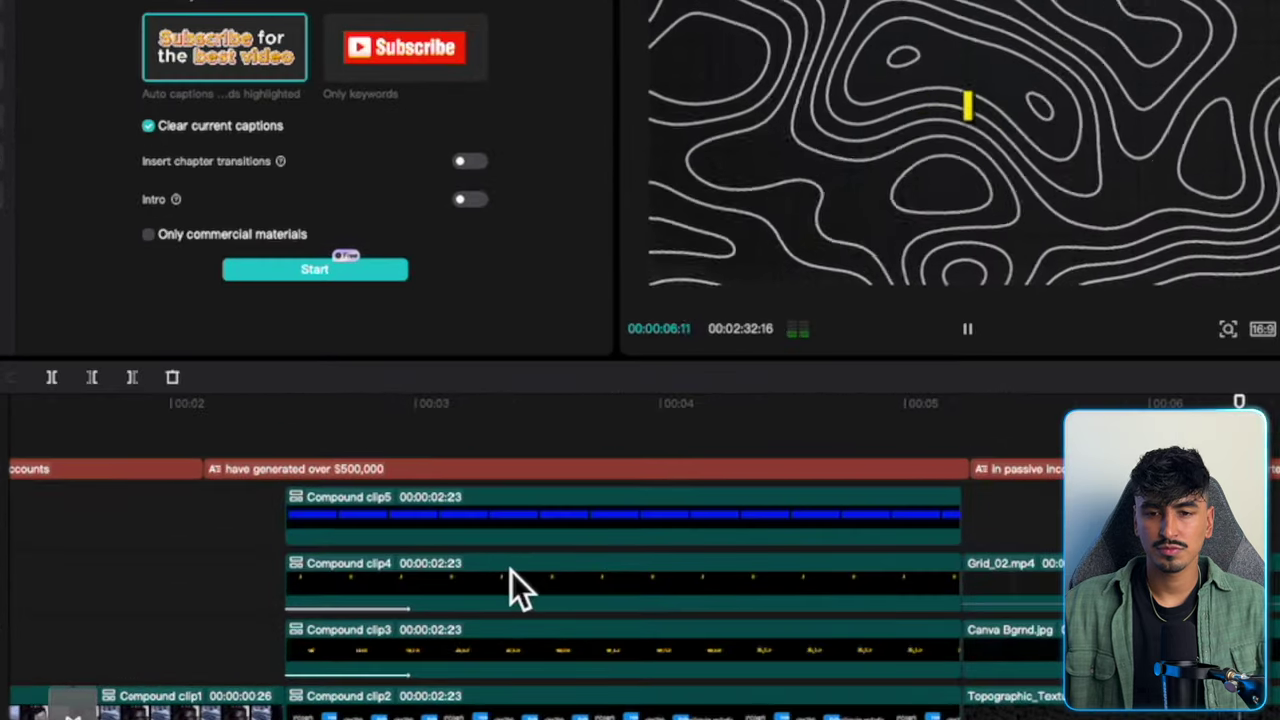
pyautogui.press('space')
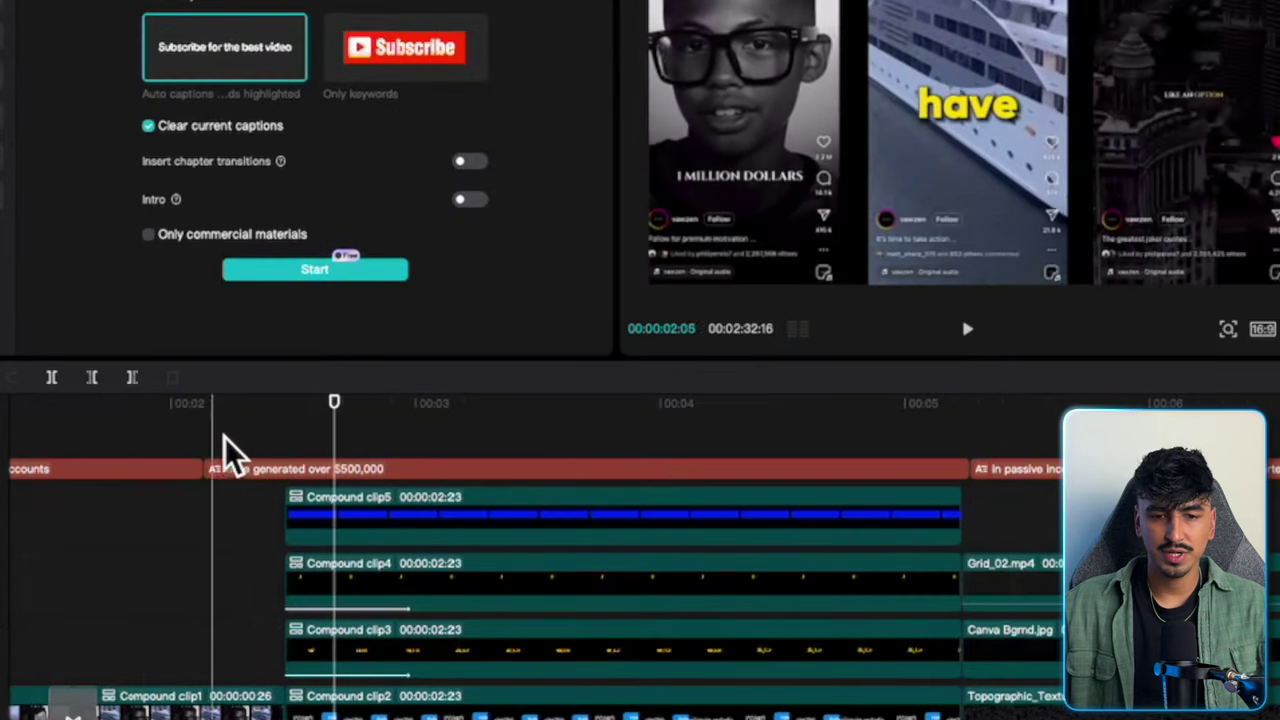
# Delete the long $500,000 caption and cut ' over $500,000' so the caption reads 'have generated'.
pyautogui.click(318, 470)
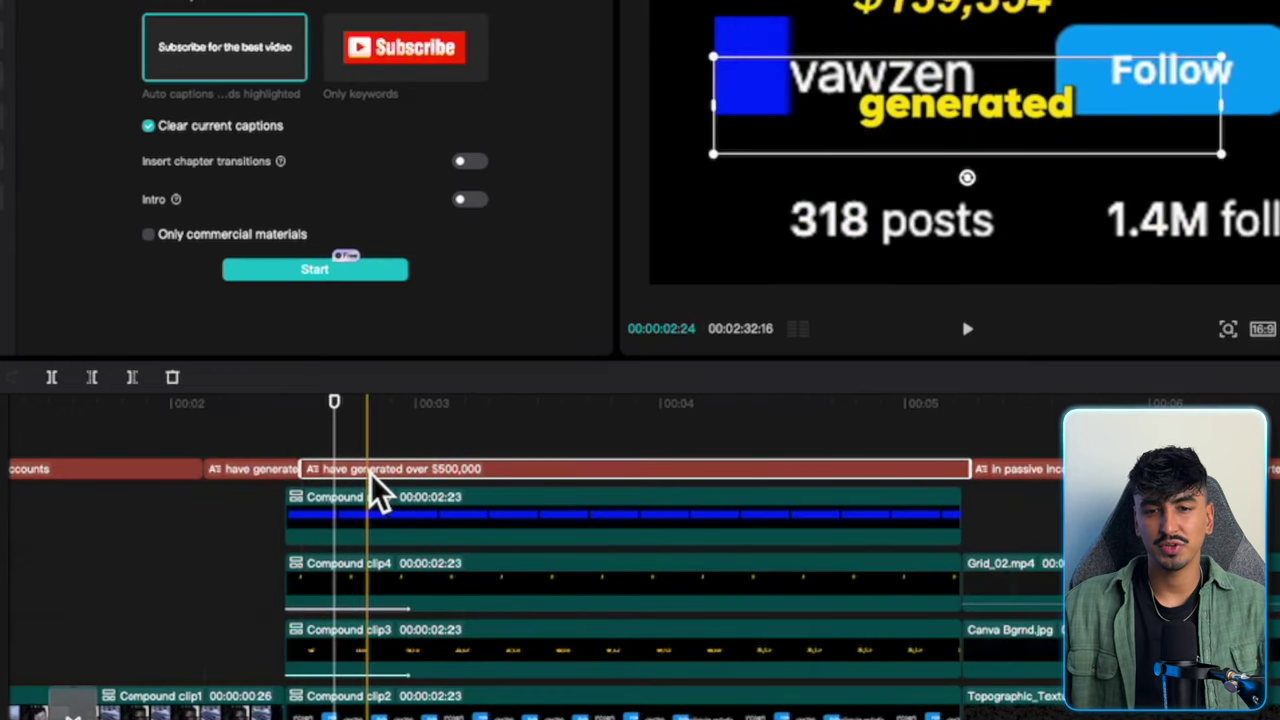
pyautogui.press('Delete')
pyautogui.click(271, 470)
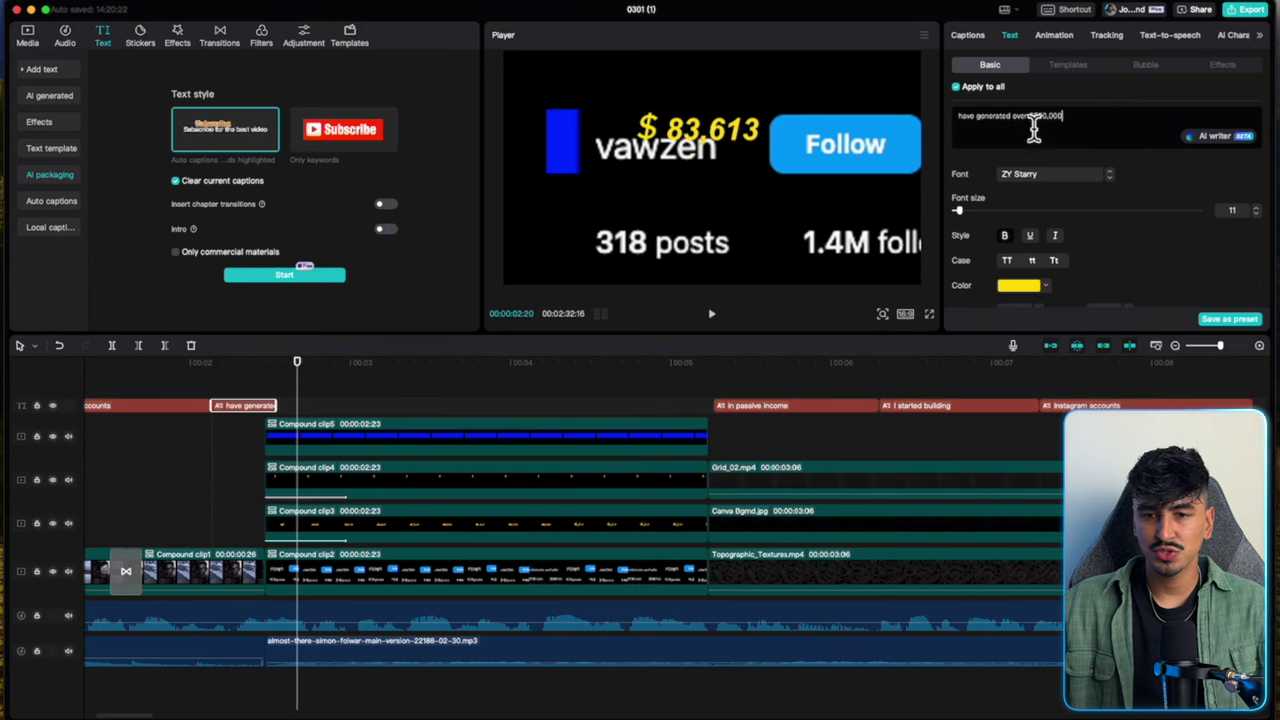
pyautogui.moveTo(1066, 120); pyautogui.dragTo(1016, 118)
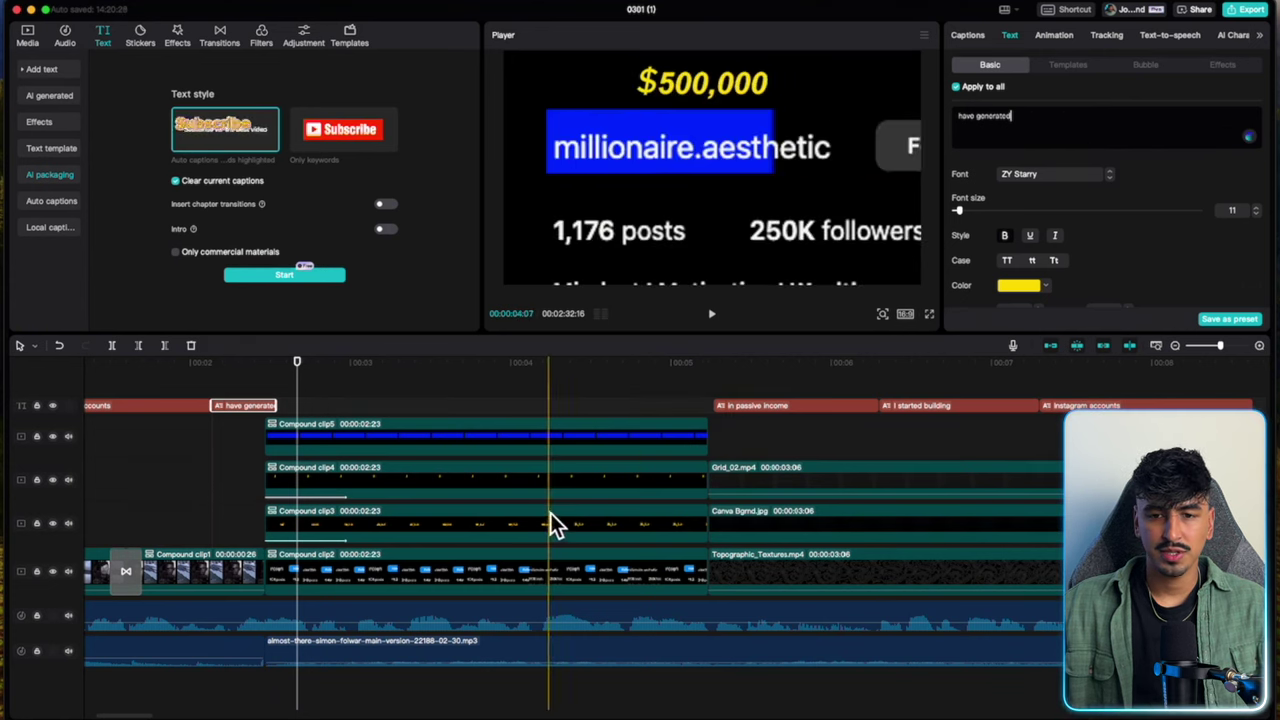
pyautogui.hscroll(-5, 550, 513)
pyautogui.press('space')
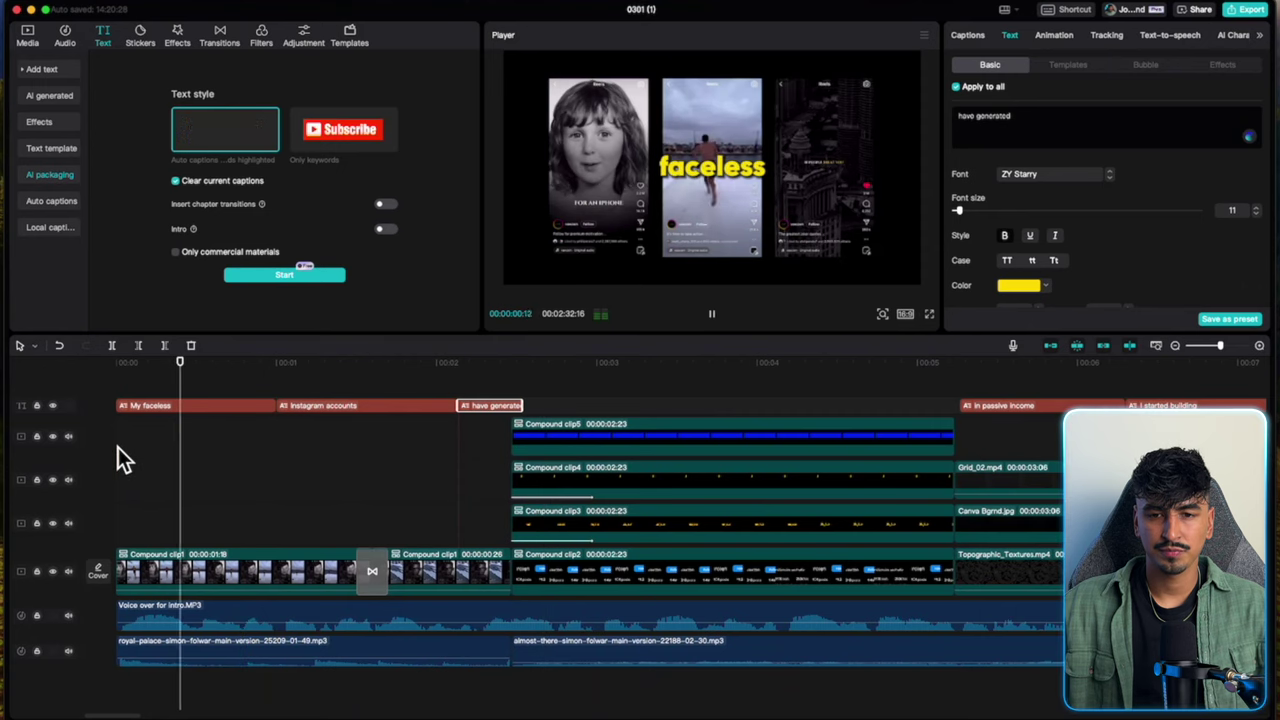
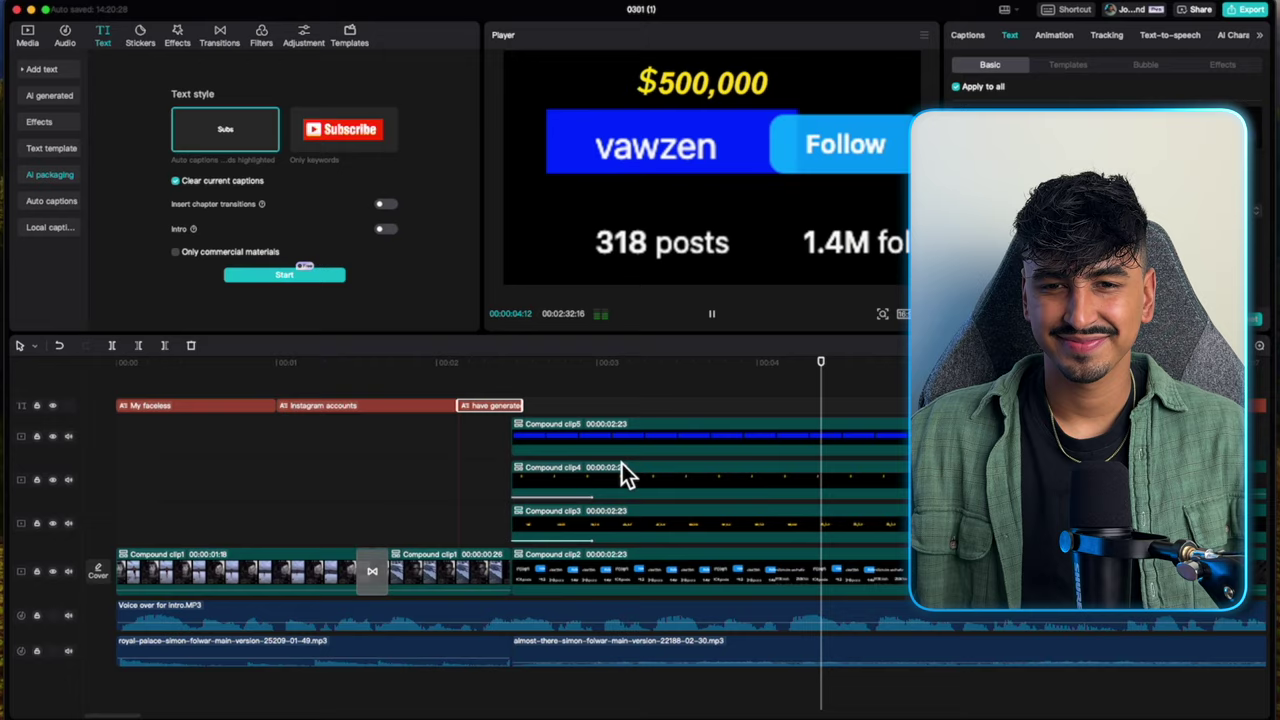
# Stop playback and show the project's Local media library in the Media tab.
pyautogui.hscroll(5, 766, 474)
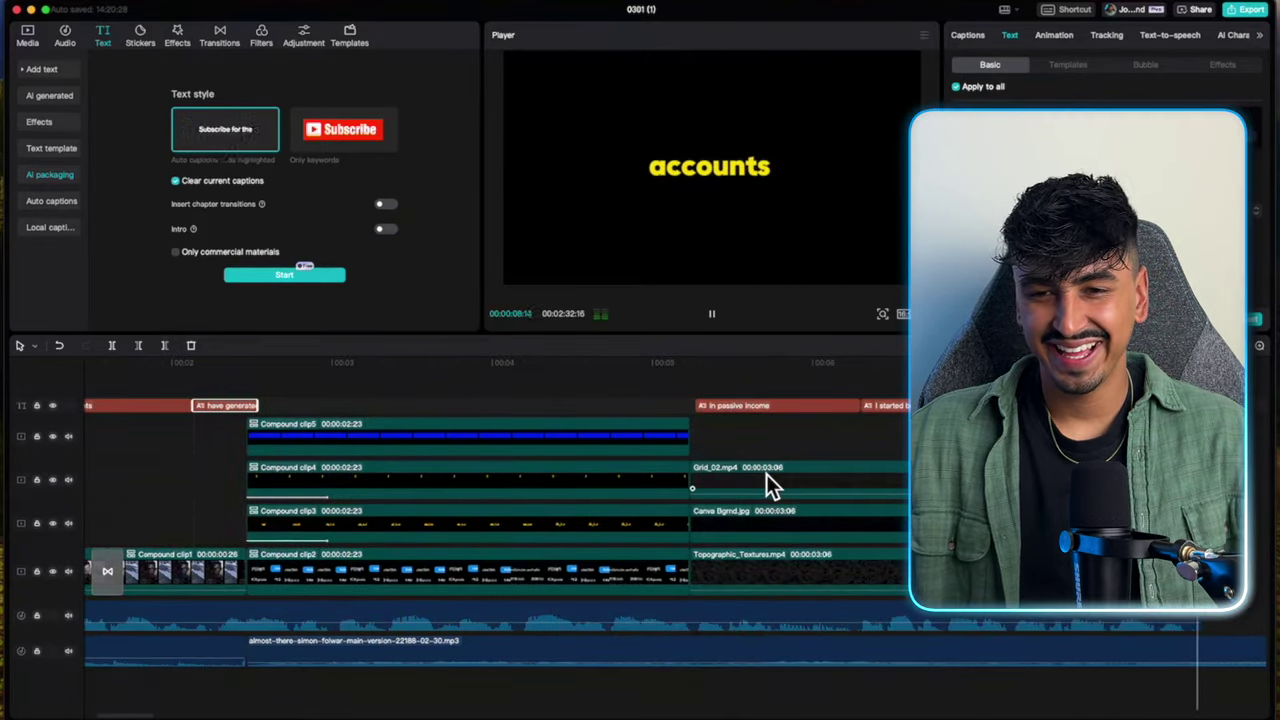
pyautogui.hscroll(-5, 766, 480)
pyautogui.press('space')
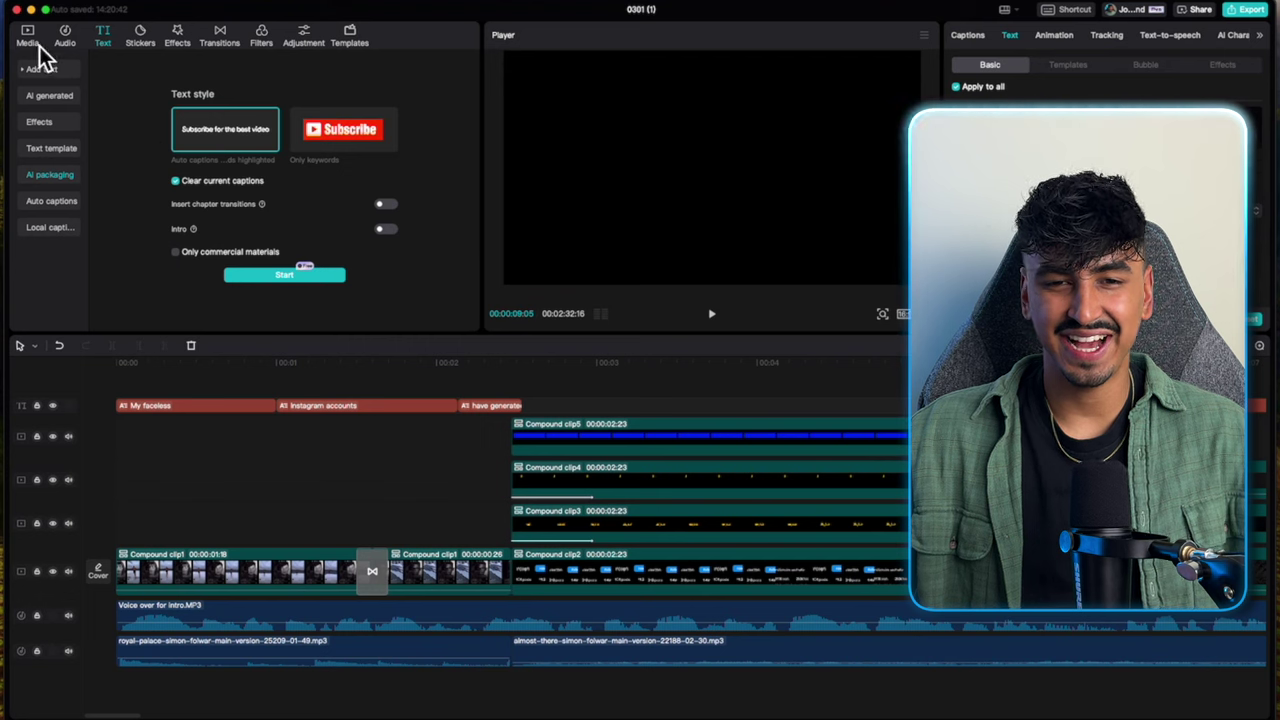
pyautogui.click(37, 44)
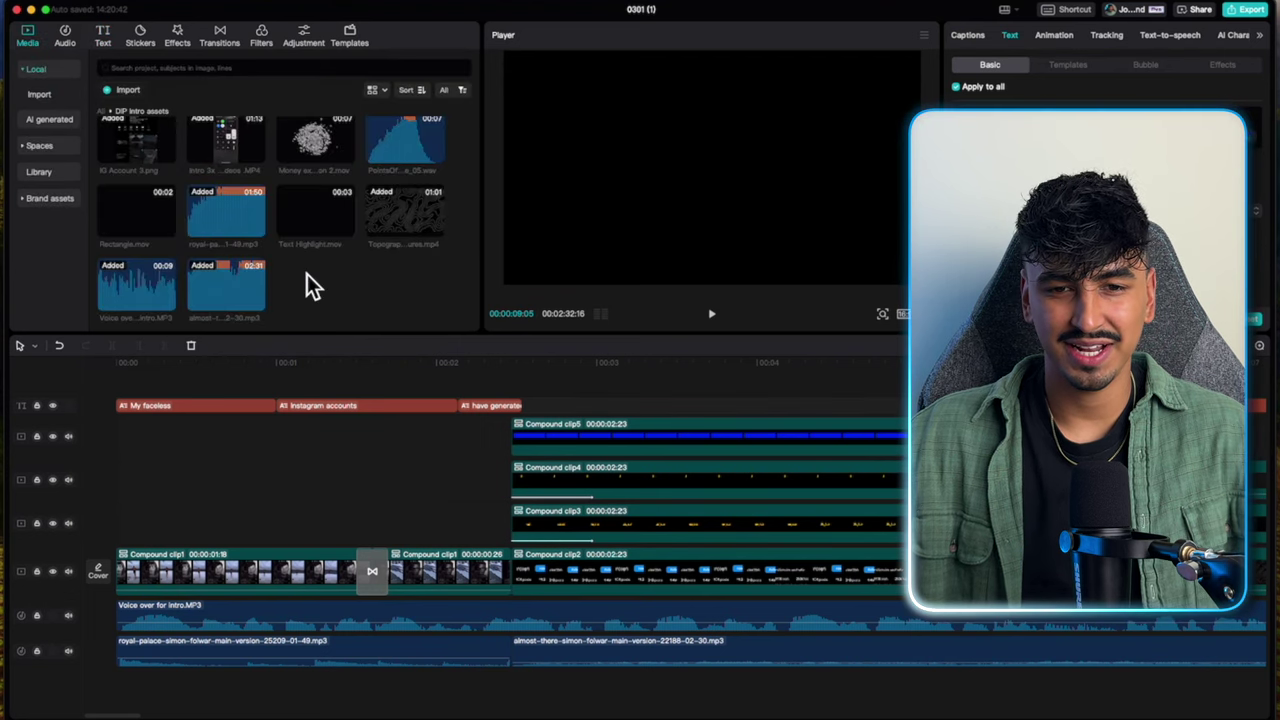
# Add the Highlighter sound effect from Media onto a new audio track.
pyautogui.scroll(3, 311, 271)
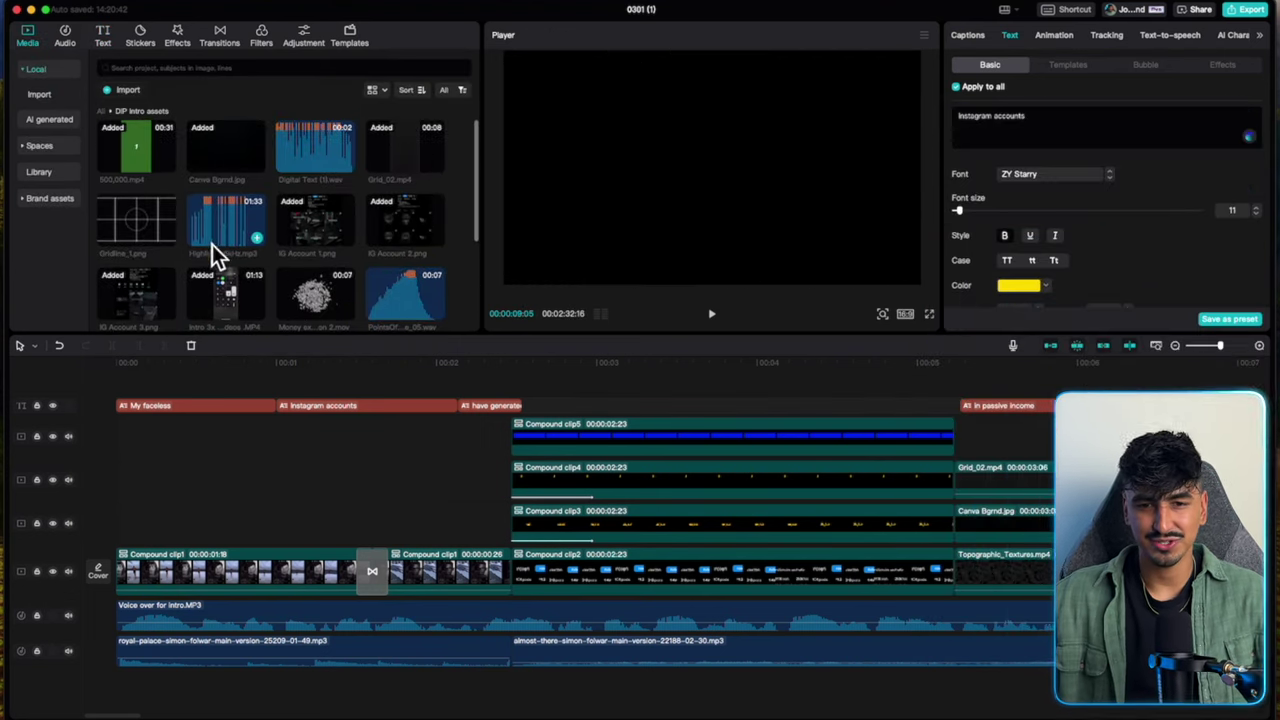
pyautogui.click(193, 229)
pyautogui.moveTo(207, 225); pyautogui.dragTo(443, 700)
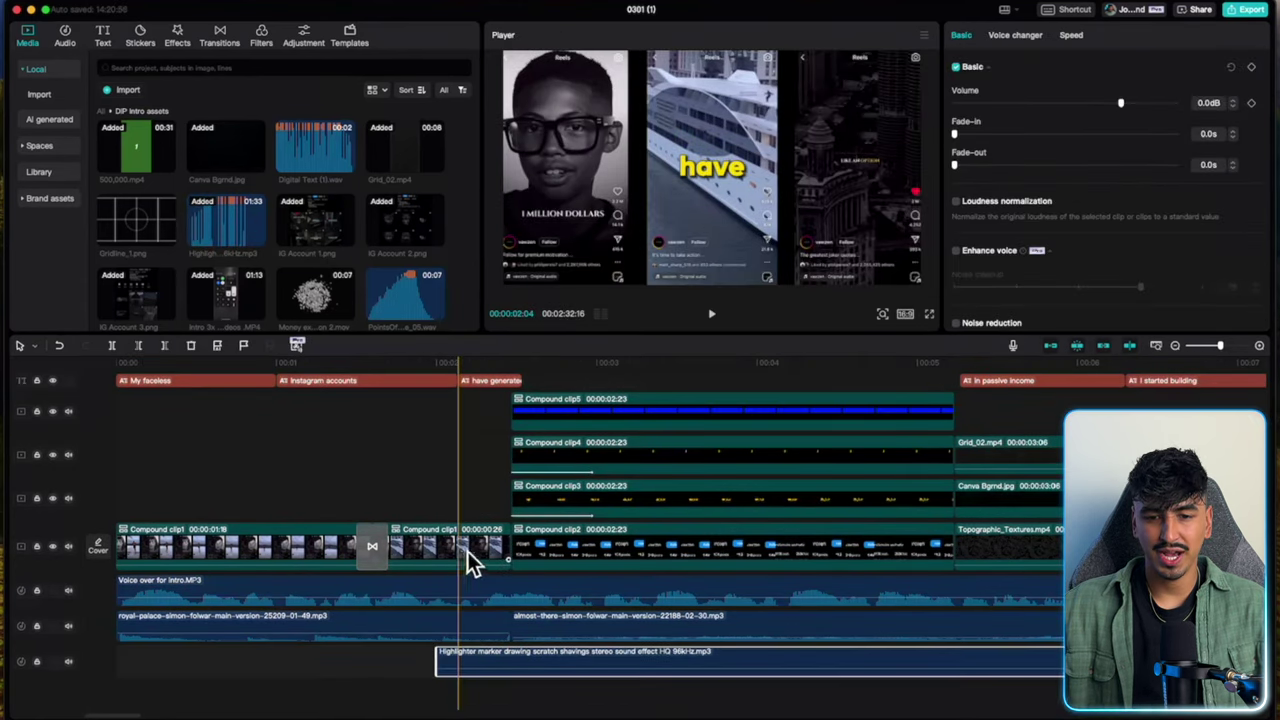
# Split the highlighter clip at the playhead, delete the right half, and move the rest earlier.
pyautogui.click(731, 665)
pyautogui.press('space')
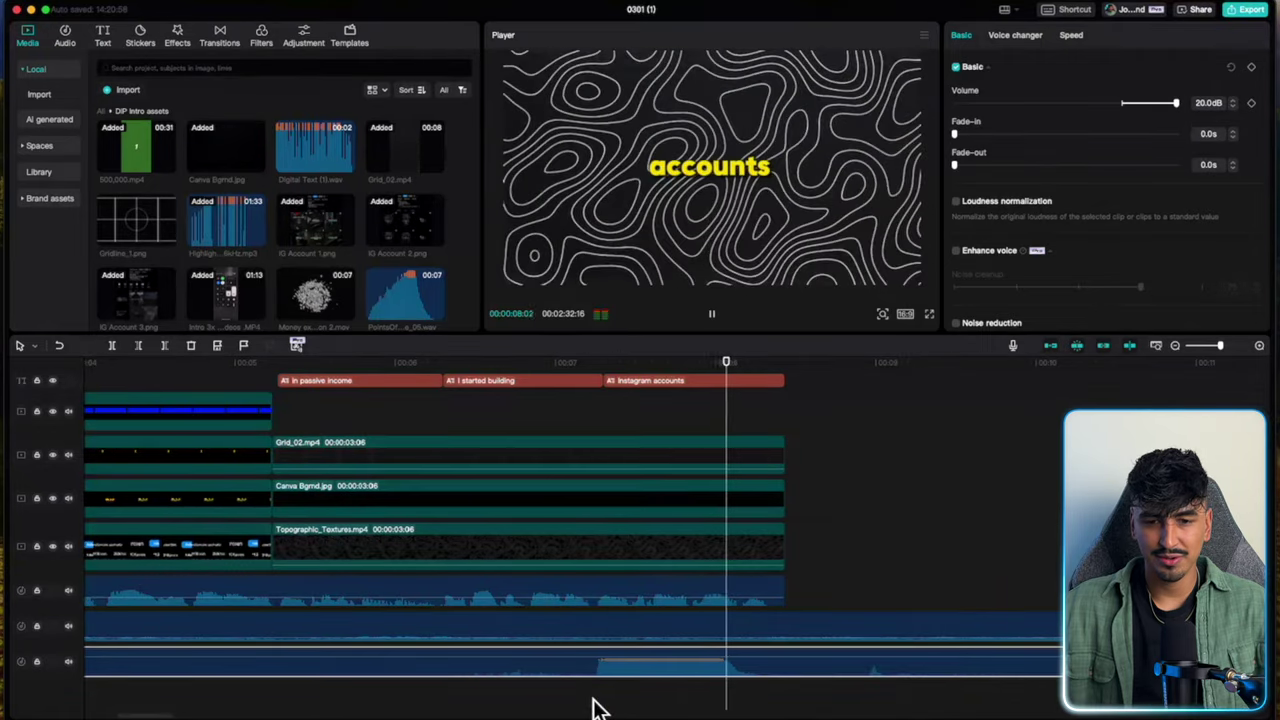
pyautogui.press('space')
pyautogui.click(583, 663)
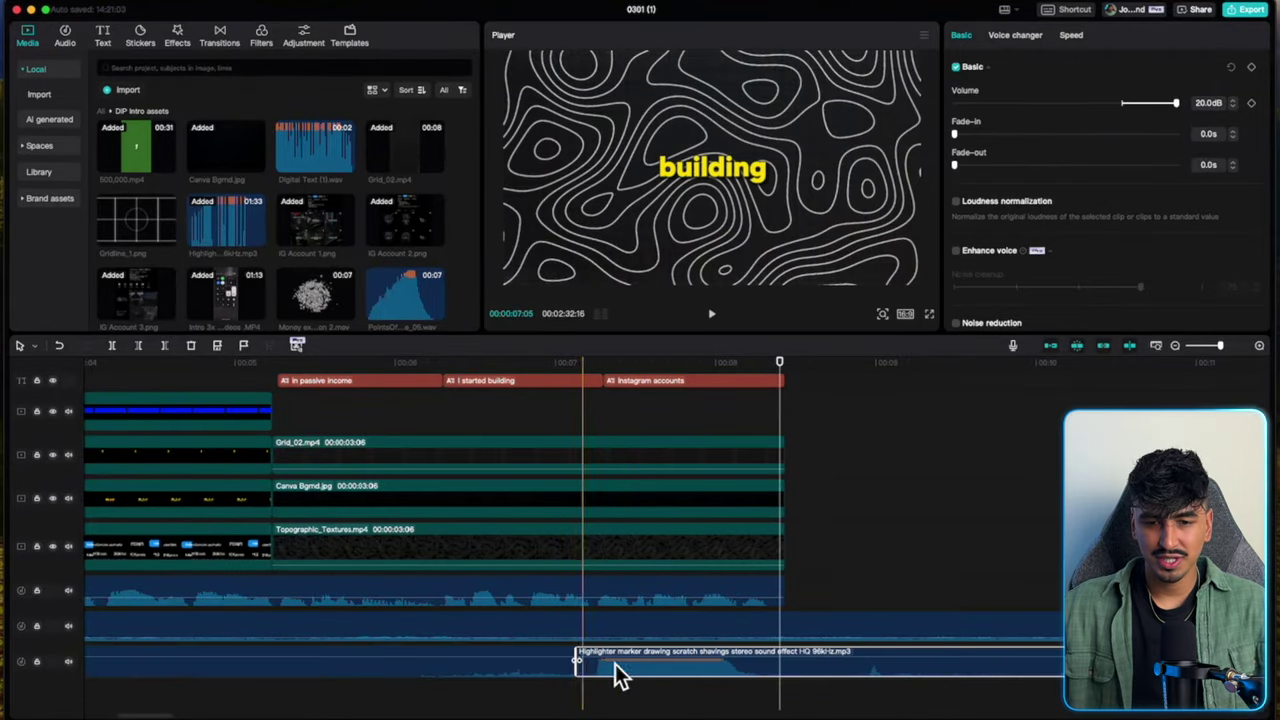
pyautogui.press('super+b')
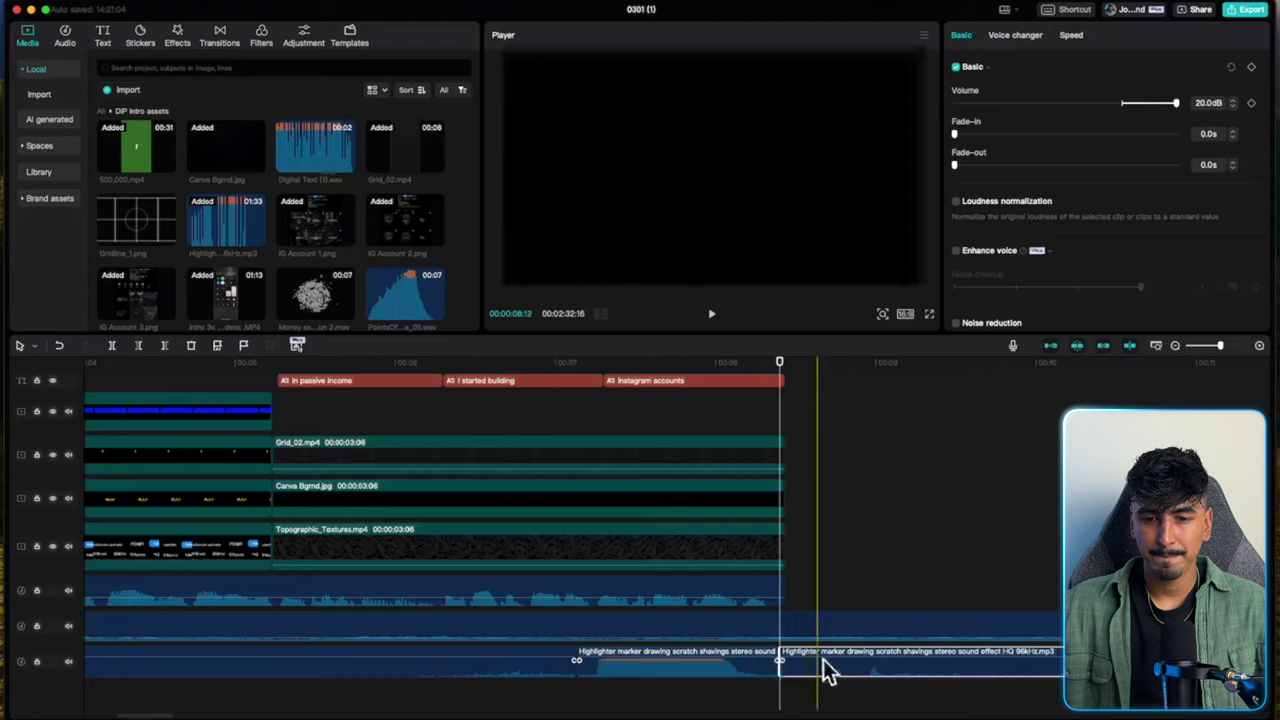
pyautogui.press('Delete')
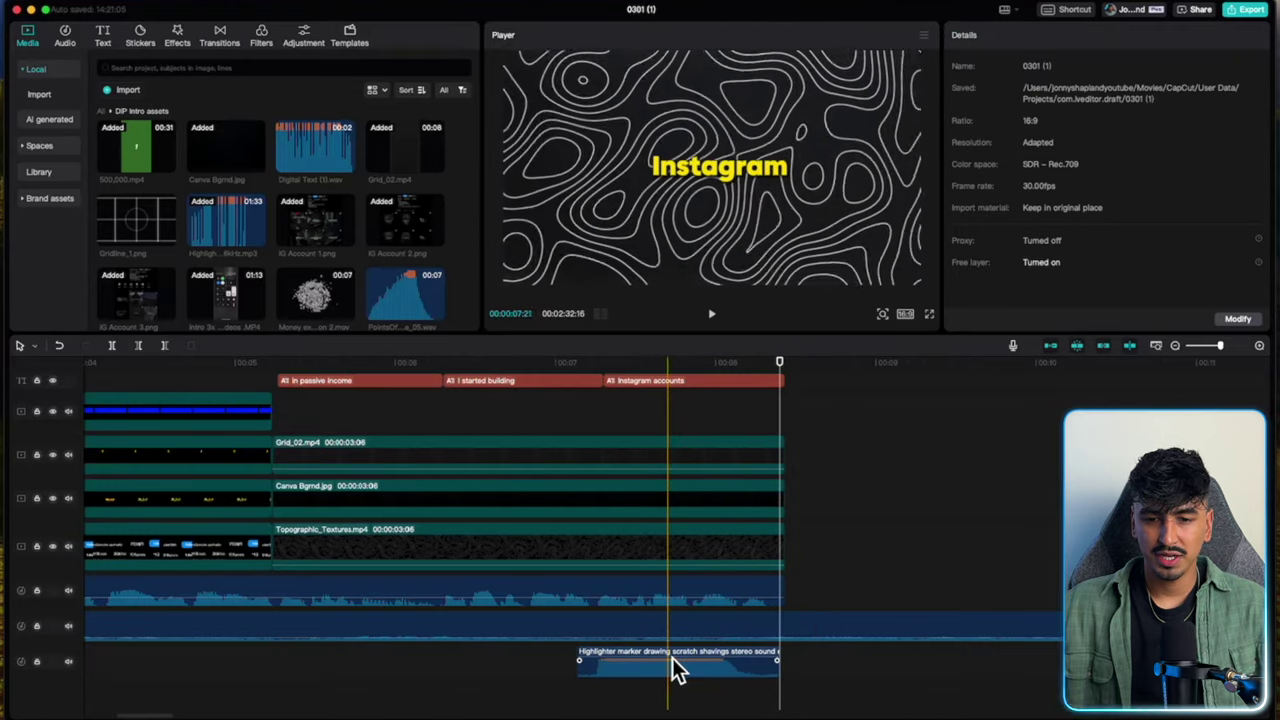
pyautogui.moveTo(672, 660); pyautogui.dragTo(250, 660)
pyautogui.hscroll(-10, 280, 637)
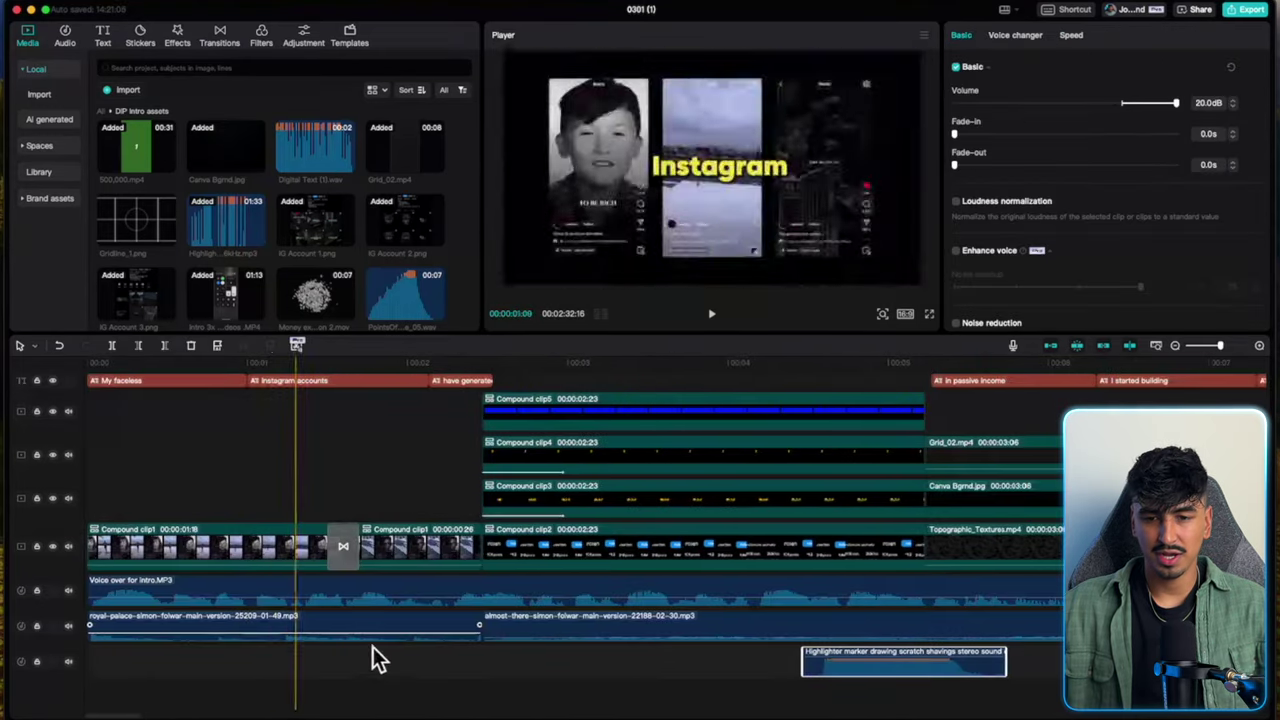
# Align the highlighter sound with the stats clips' start and set its speed to 0.6x.
pyautogui.moveTo(921, 660); pyautogui.dragTo(580, 668)
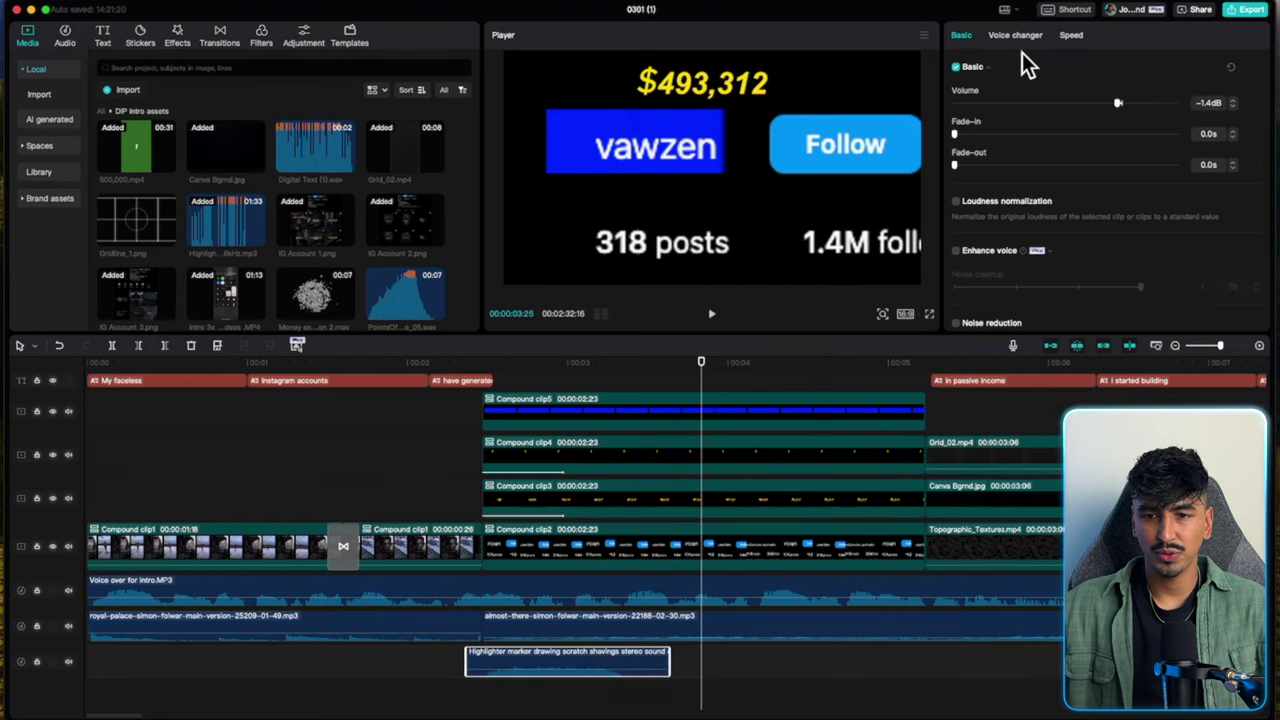
pyautogui.click(1071, 35)
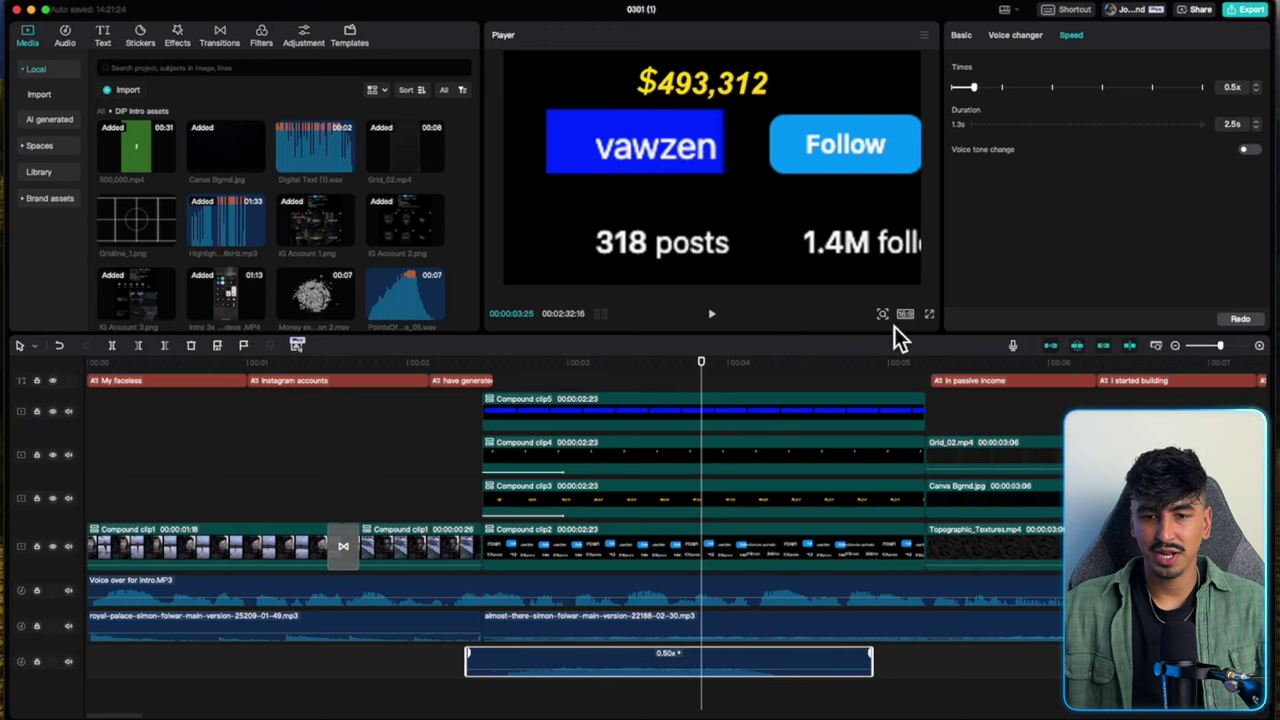
pyautogui.moveTo(711, 371)
pyautogui.mouseDown()
pyautogui.moveTo(834, 374)
pyautogui.moveTo(711, 374)
pyautogui.mouseUp()
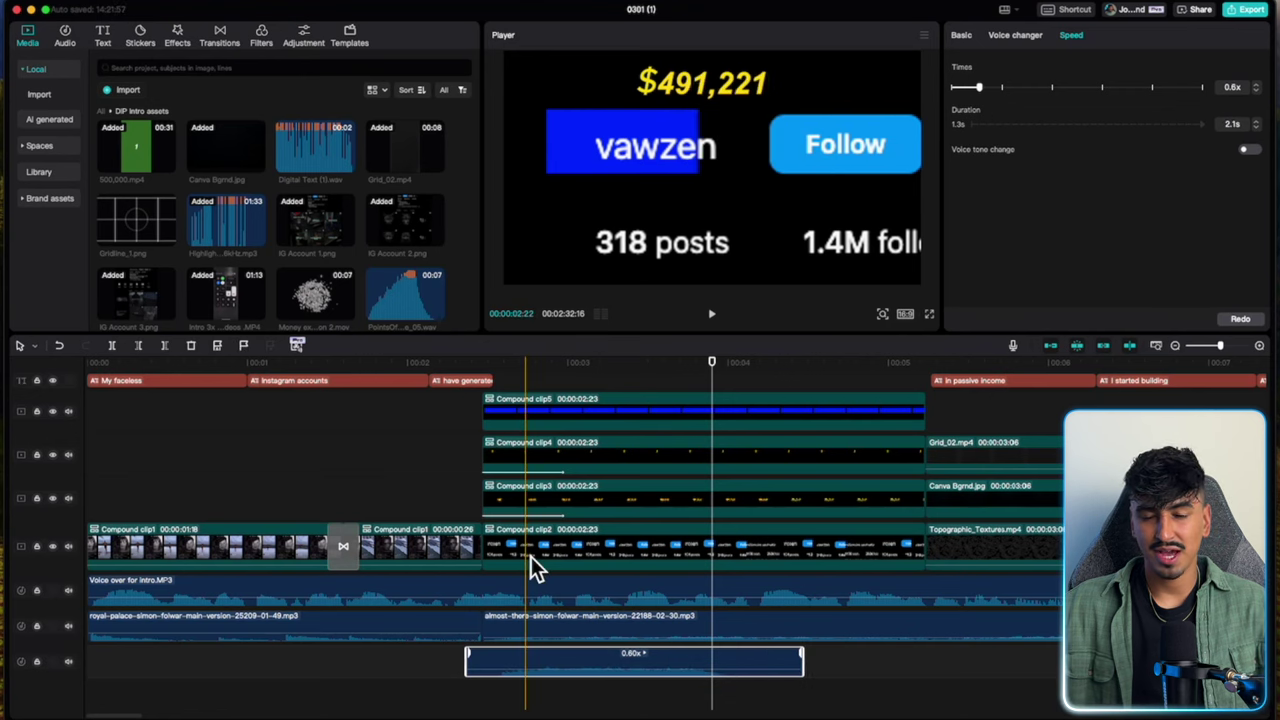
pyautogui.moveTo(719, 376); pyautogui.dragTo(471, 374)
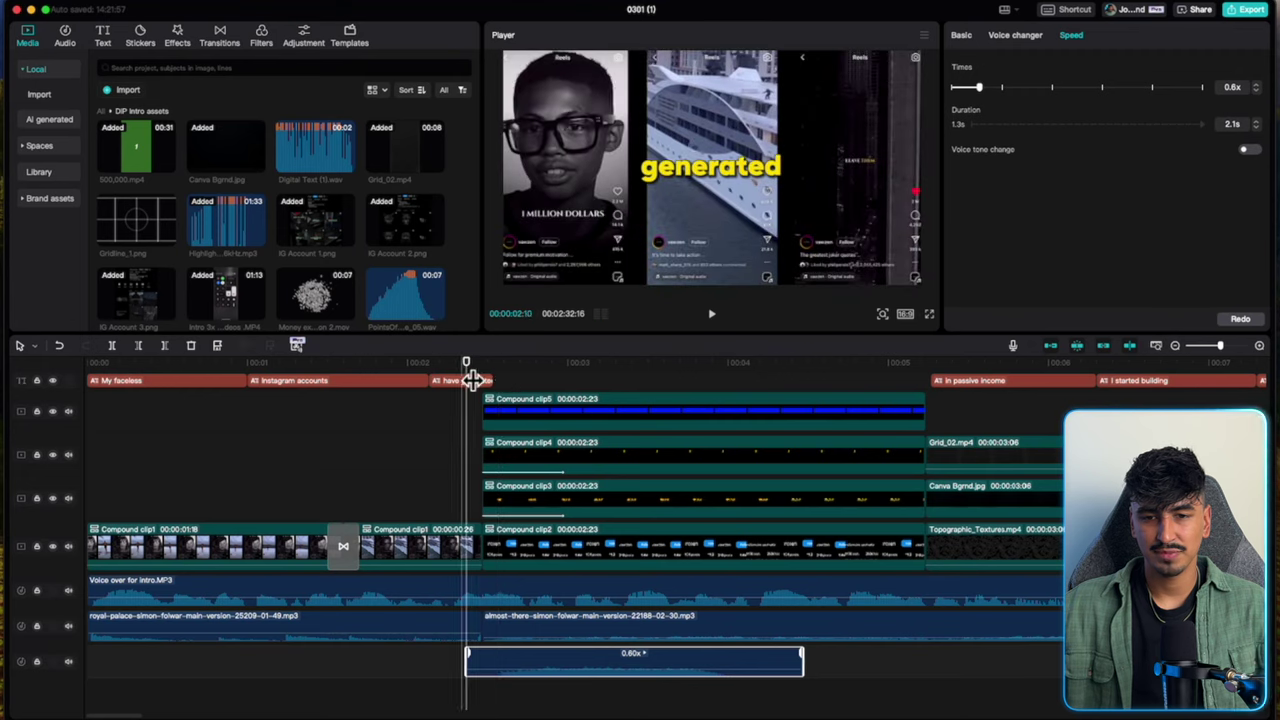
pyautogui.press('space')
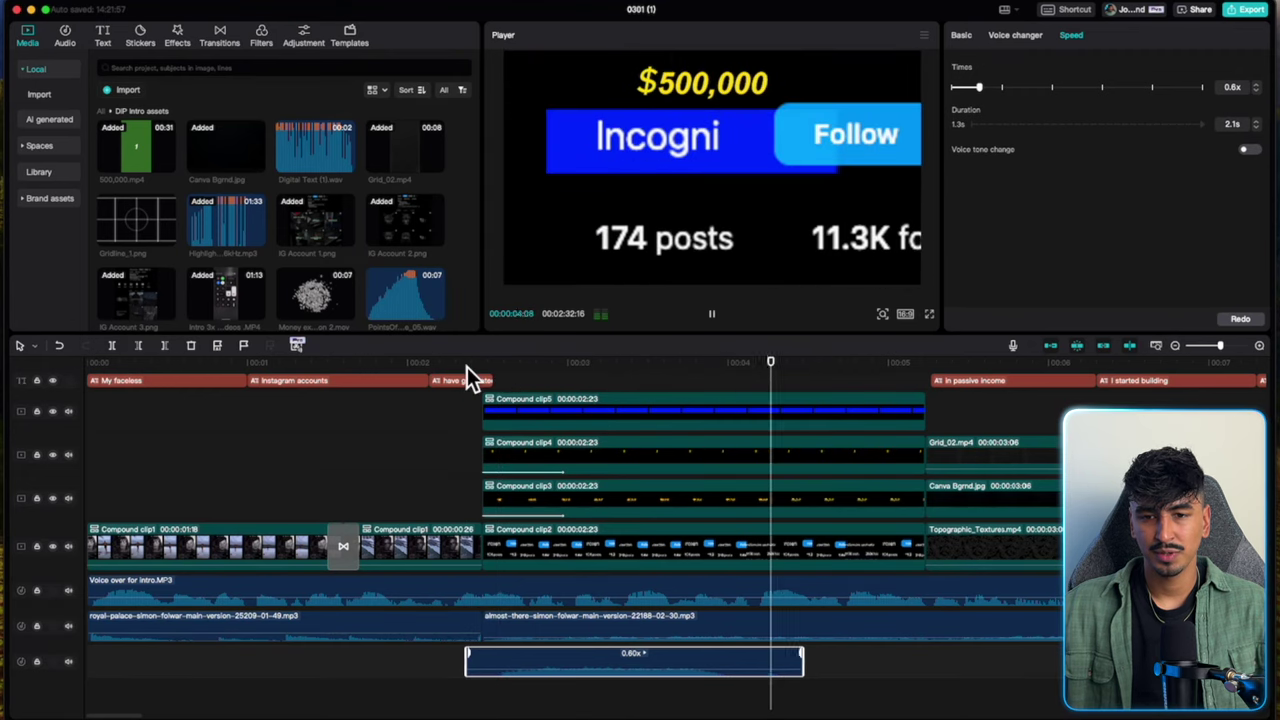
pyautogui.press('space')
# Lower the highlighter sound's volume to -10.2dB and play back the stats section.
pyautogui.click(794, 705)
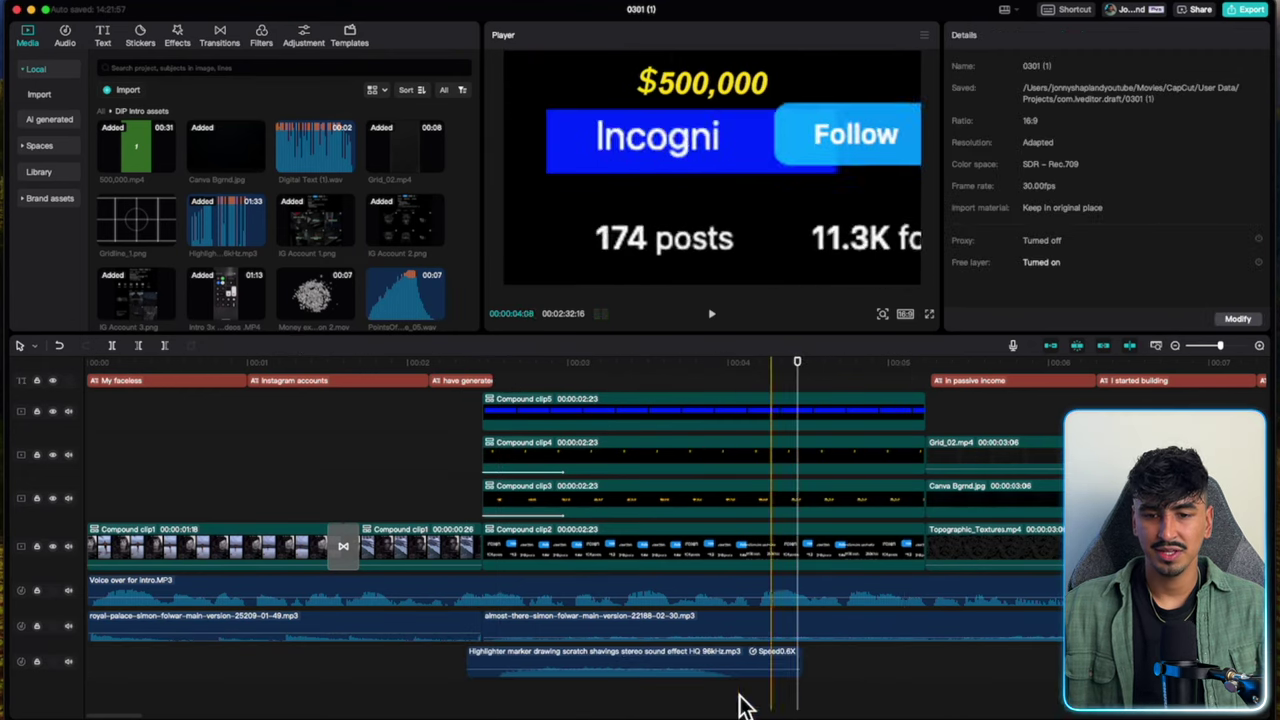
pyautogui.click(651, 664)
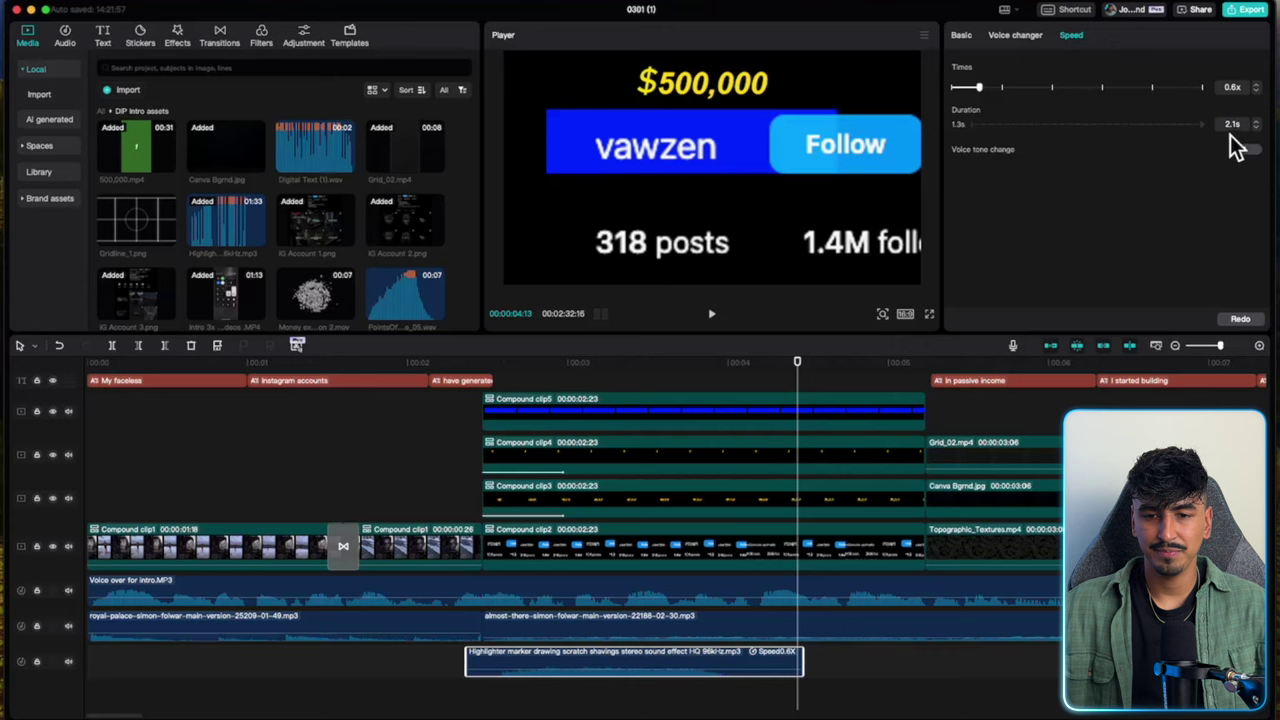
pyautogui.click(966, 37)
pyautogui.moveTo(1123, 110); pyautogui.dragTo(1095, 112)
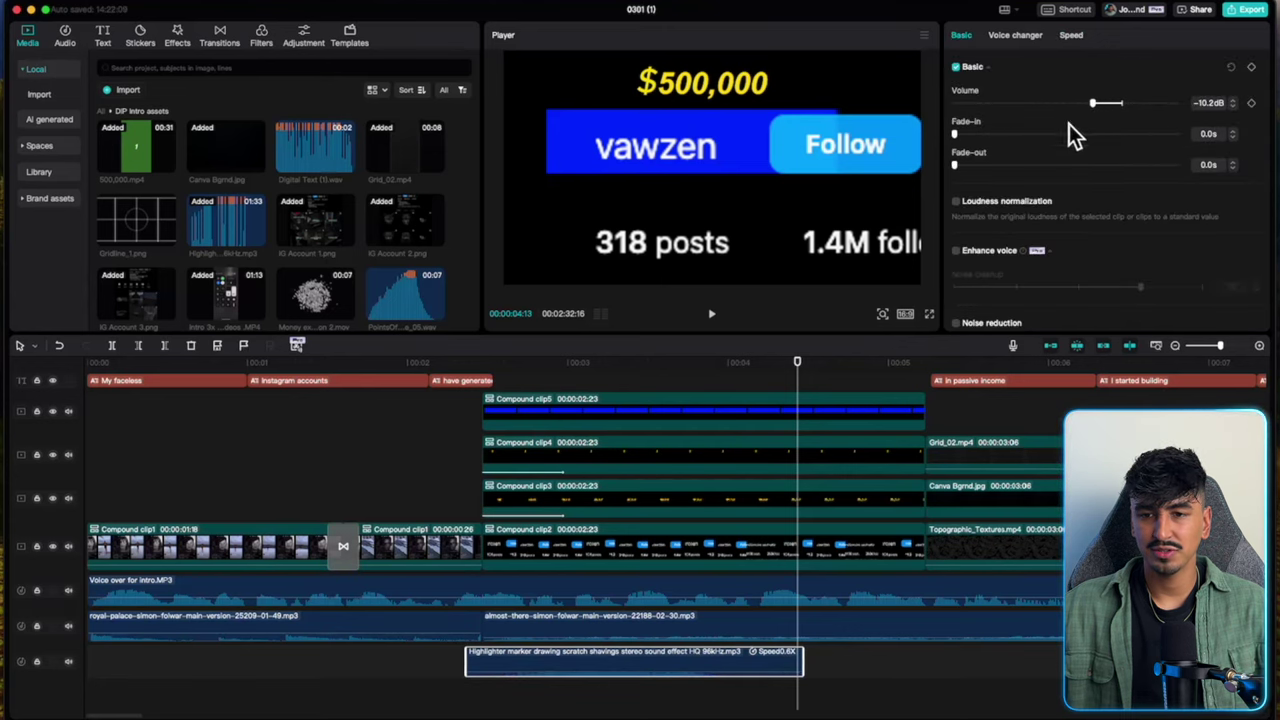
pyautogui.click(464, 693)
pyautogui.press('space')
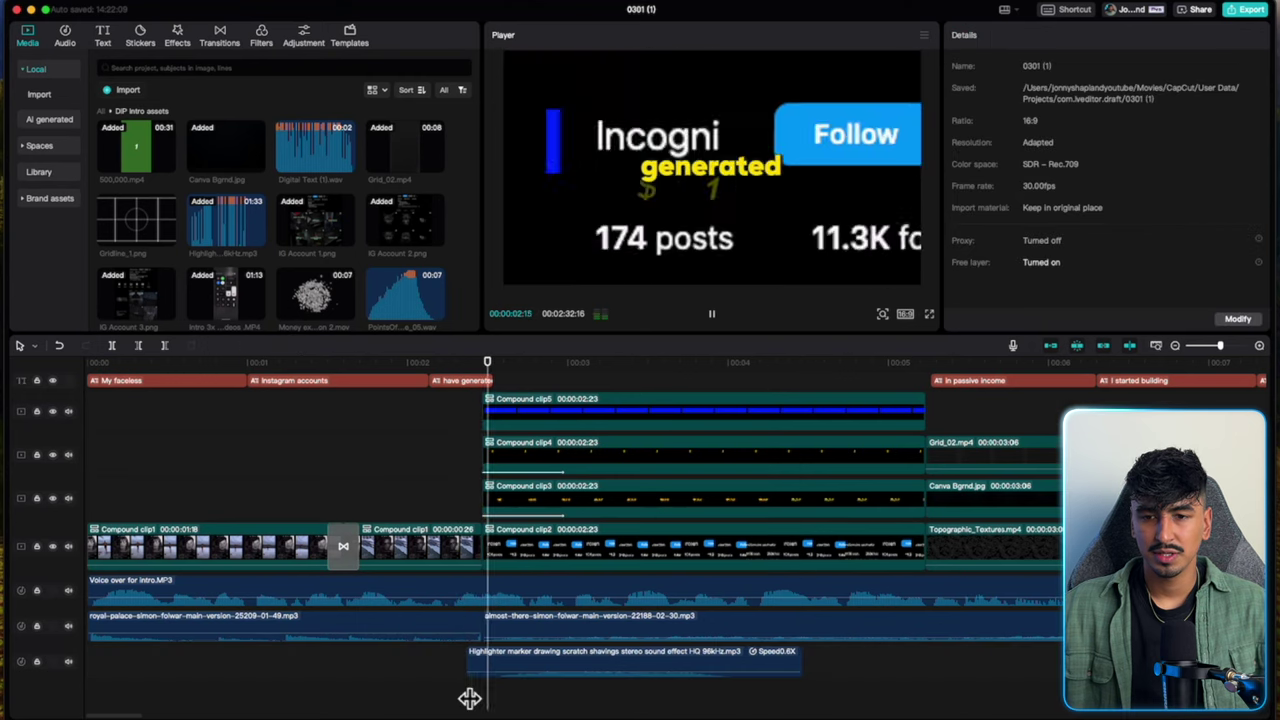
pyautogui.hscroll(-1, 737, 646)
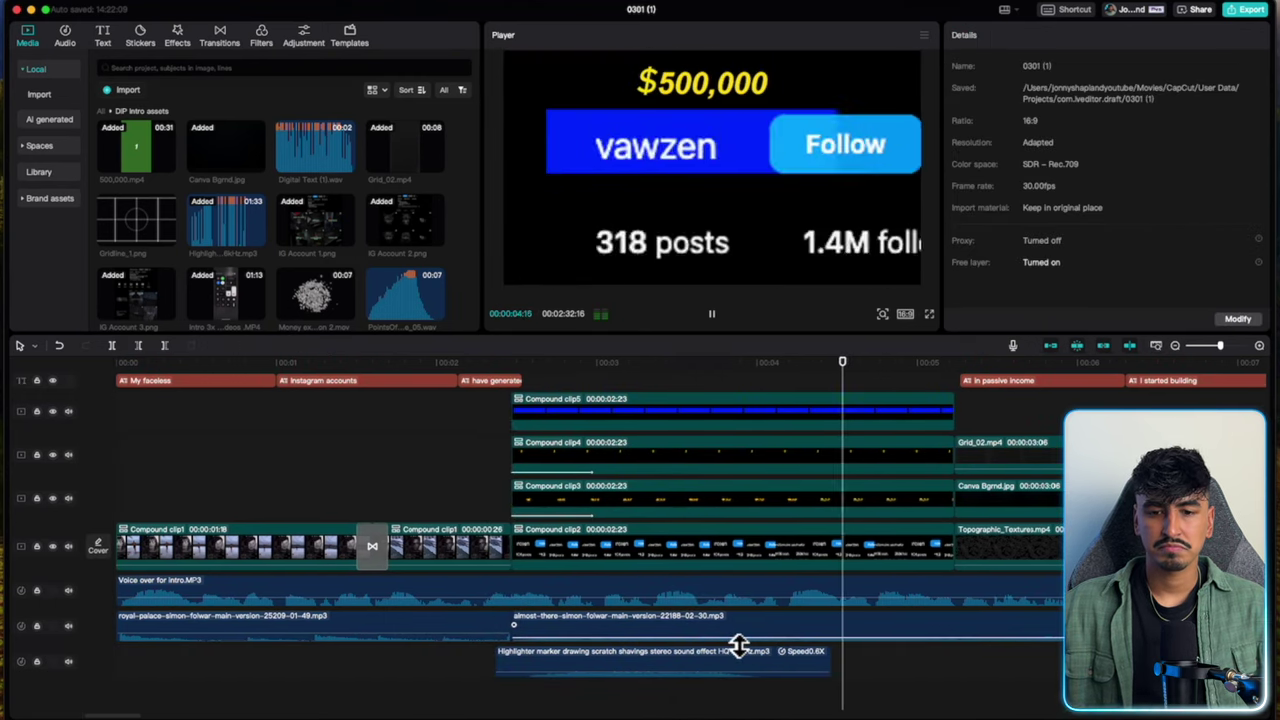
pyautogui.press('space')
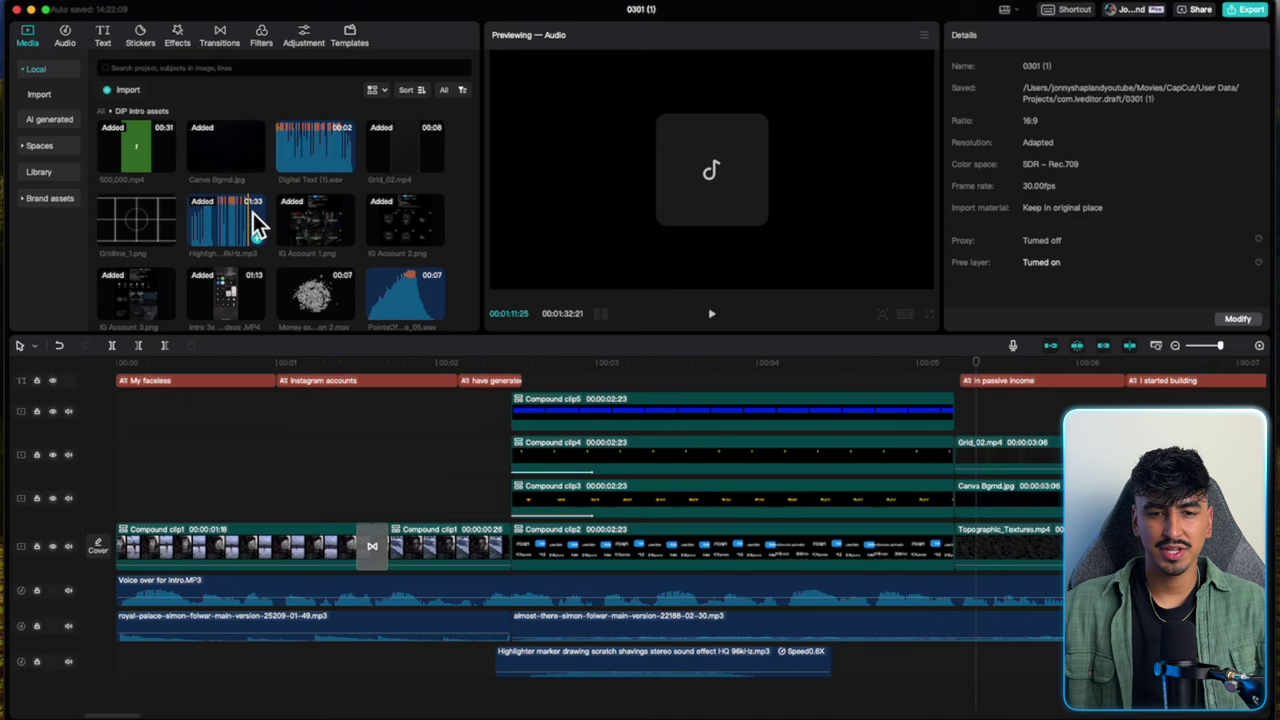
# Add Digital Text (1).wav below the highlighter clip and play it.
pyautogui.moveTo(303, 167); pyautogui.dragTo(517, 710)
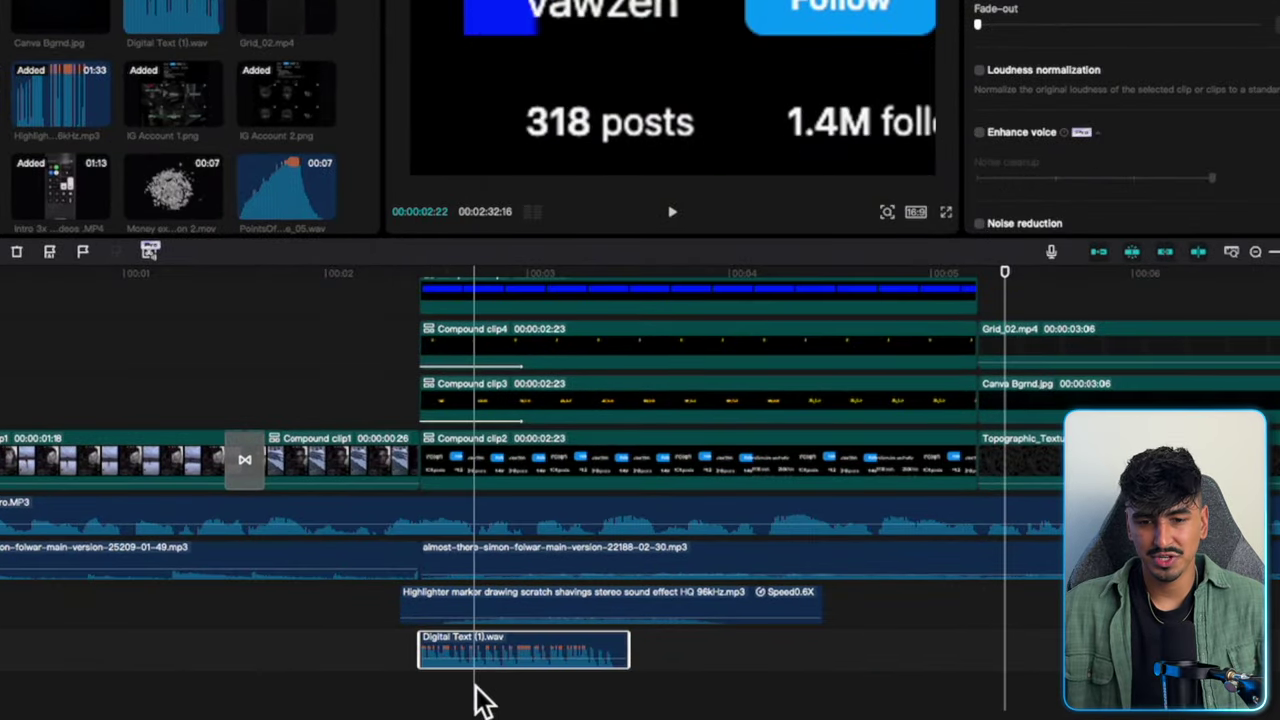
pyautogui.press('Up')
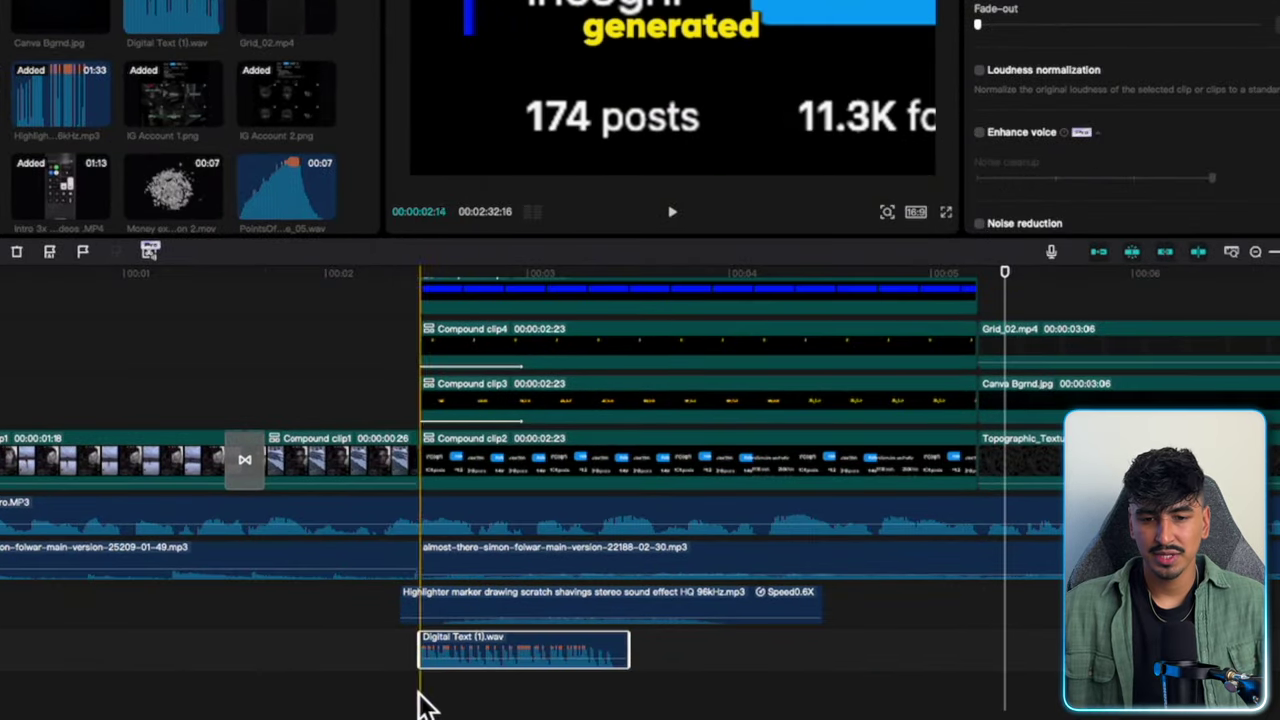
pyautogui.press('space')
pyautogui.press('space')
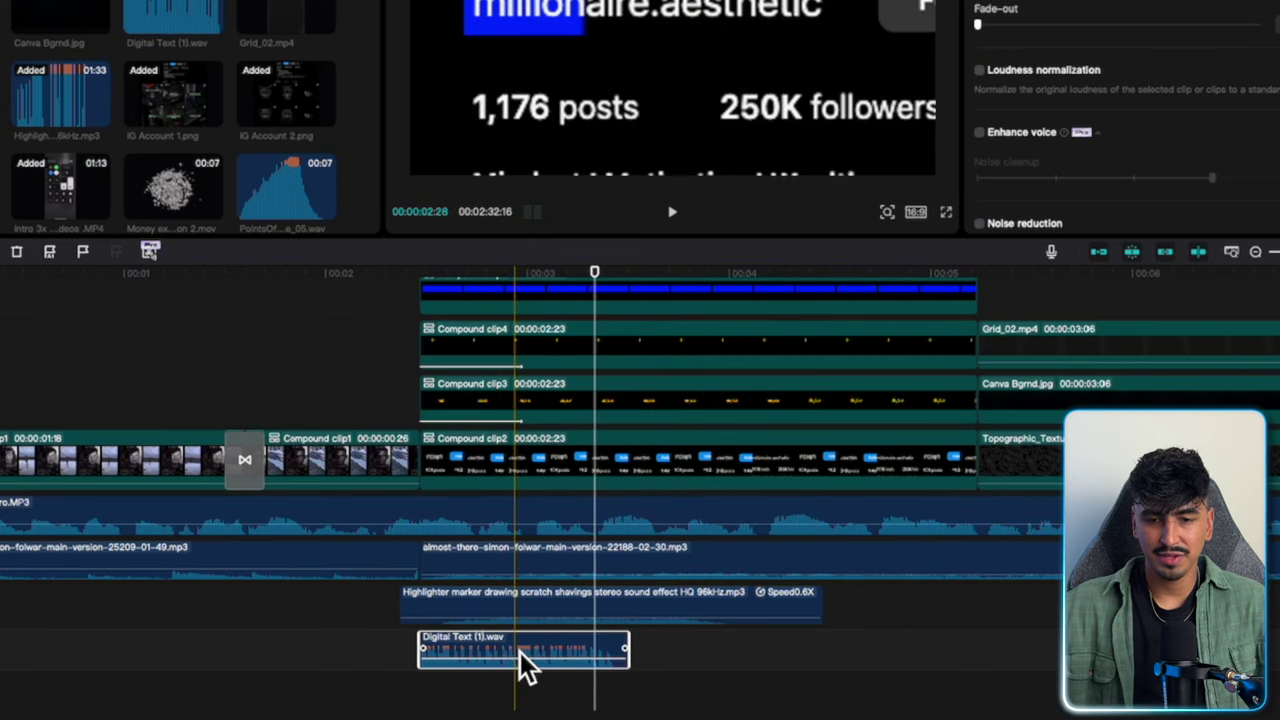
# Cut the Digital Text clip into five back-to-back pieces and select all five.
pyautogui.hotkey('ctrl', 'b')
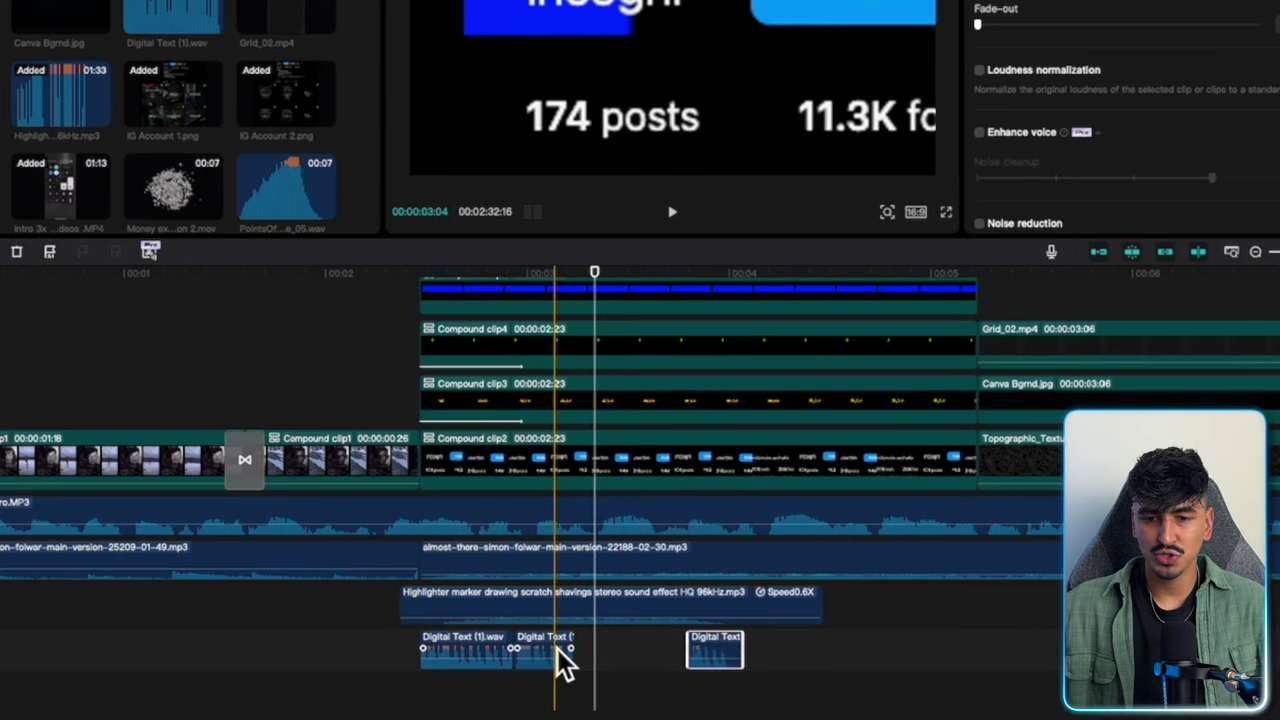
pyautogui.moveTo(563, 660); pyautogui.dragTo(728, 657)
pyautogui.click(416, 693)
pyautogui.press('space')
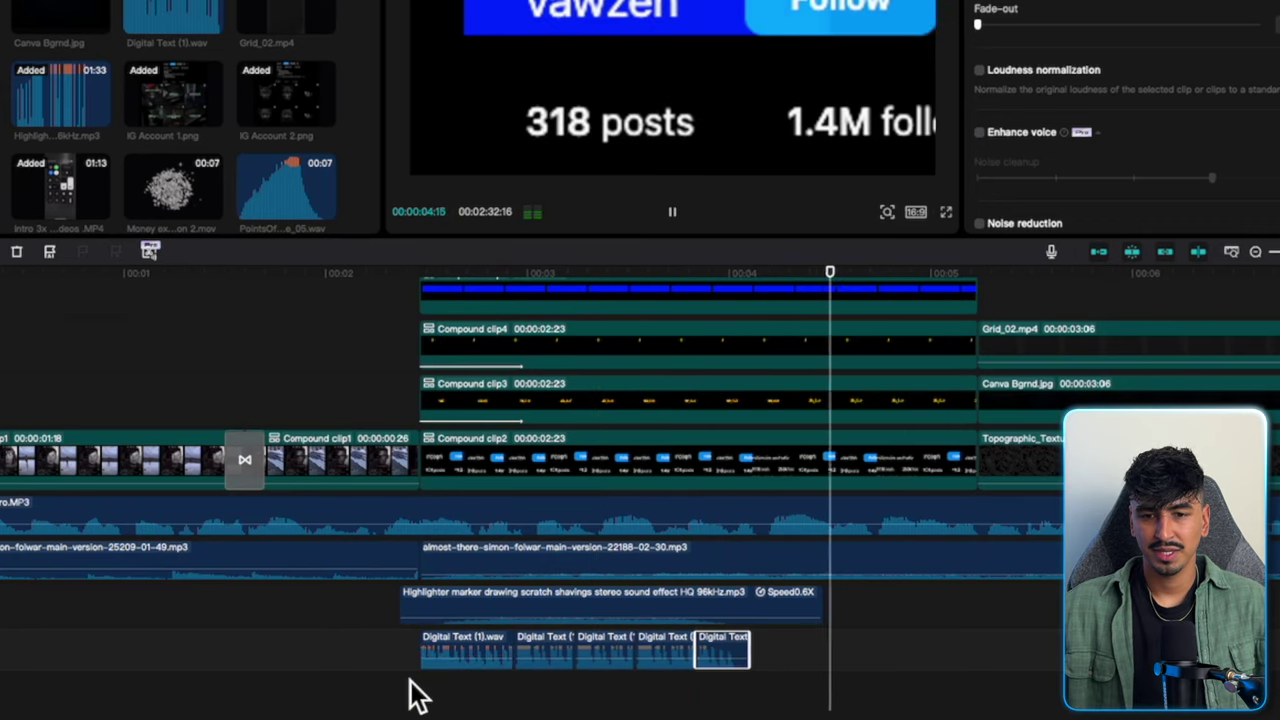
pyautogui.press('space')
pyautogui.moveTo(410, 692); pyautogui.dragTo(749, 660)
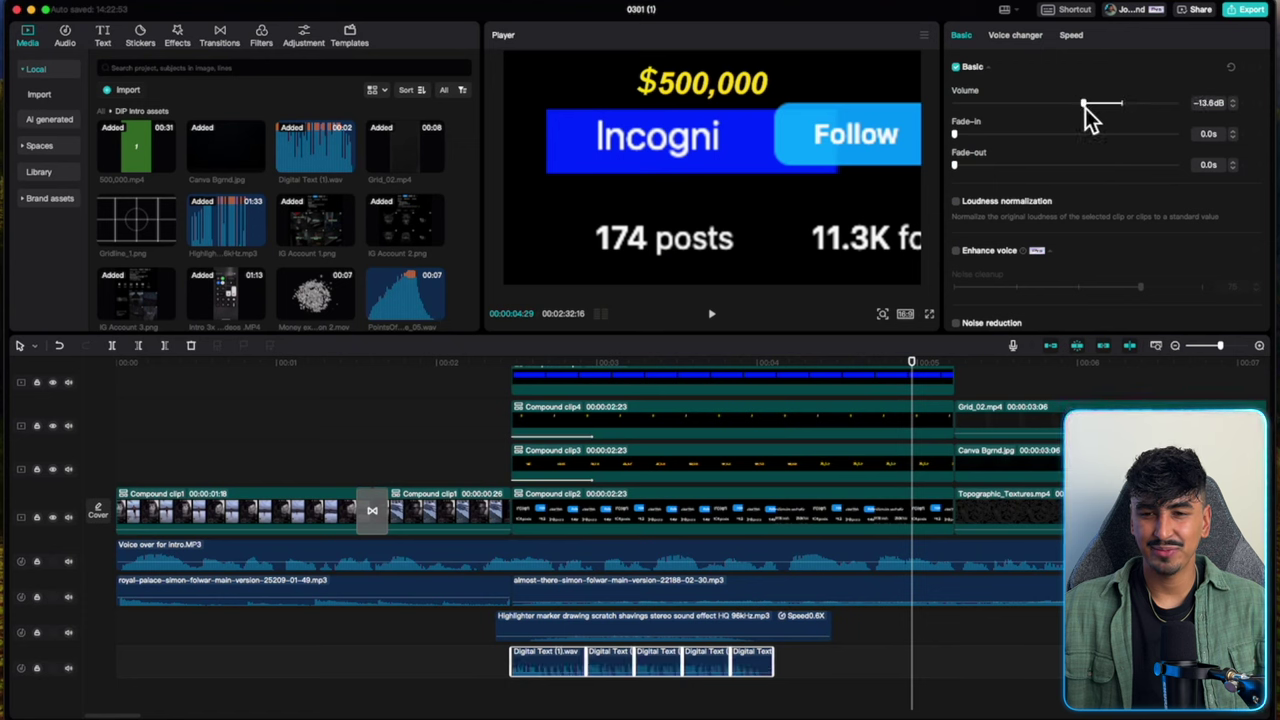
# Lower the five Digital Text pieces' volume to -13.8dB and play back the stats section.
pyautogui.moveTo(1085, 108); pyautogui.dragTo(1081, 108)
pyautogui.click(481, 597)
pyautogui.press('space')
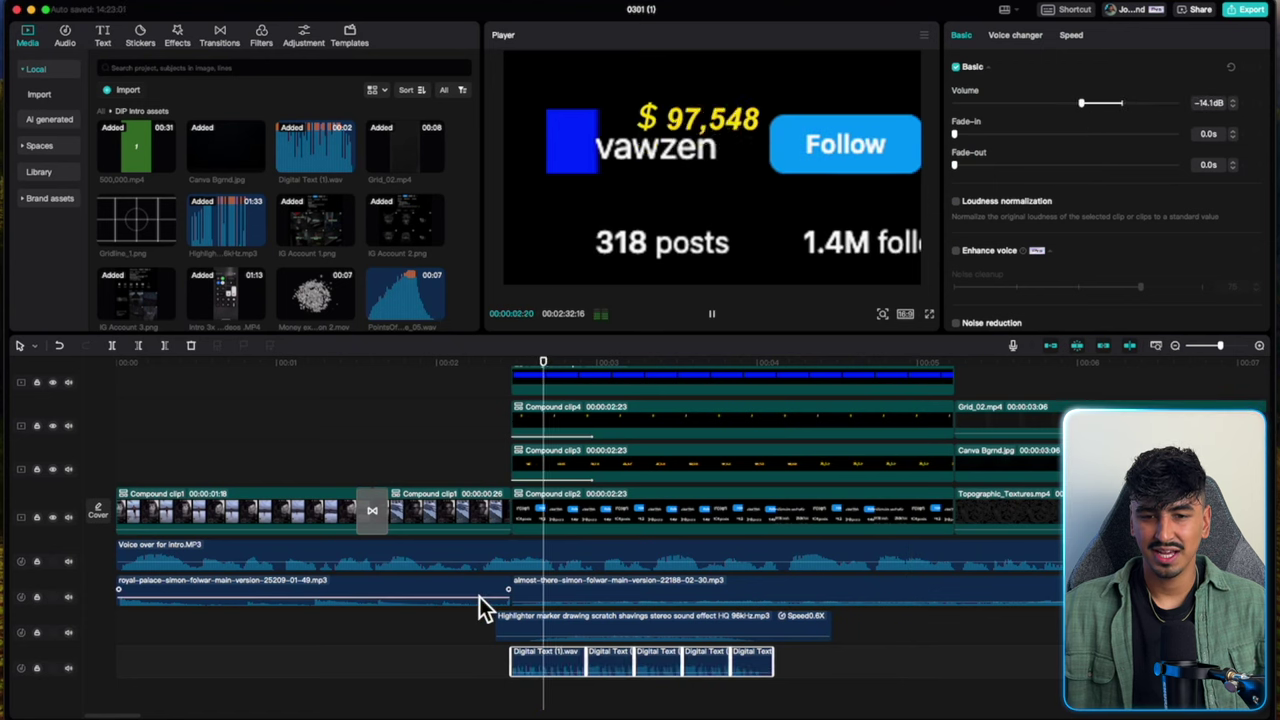
pyautogui.press('space')
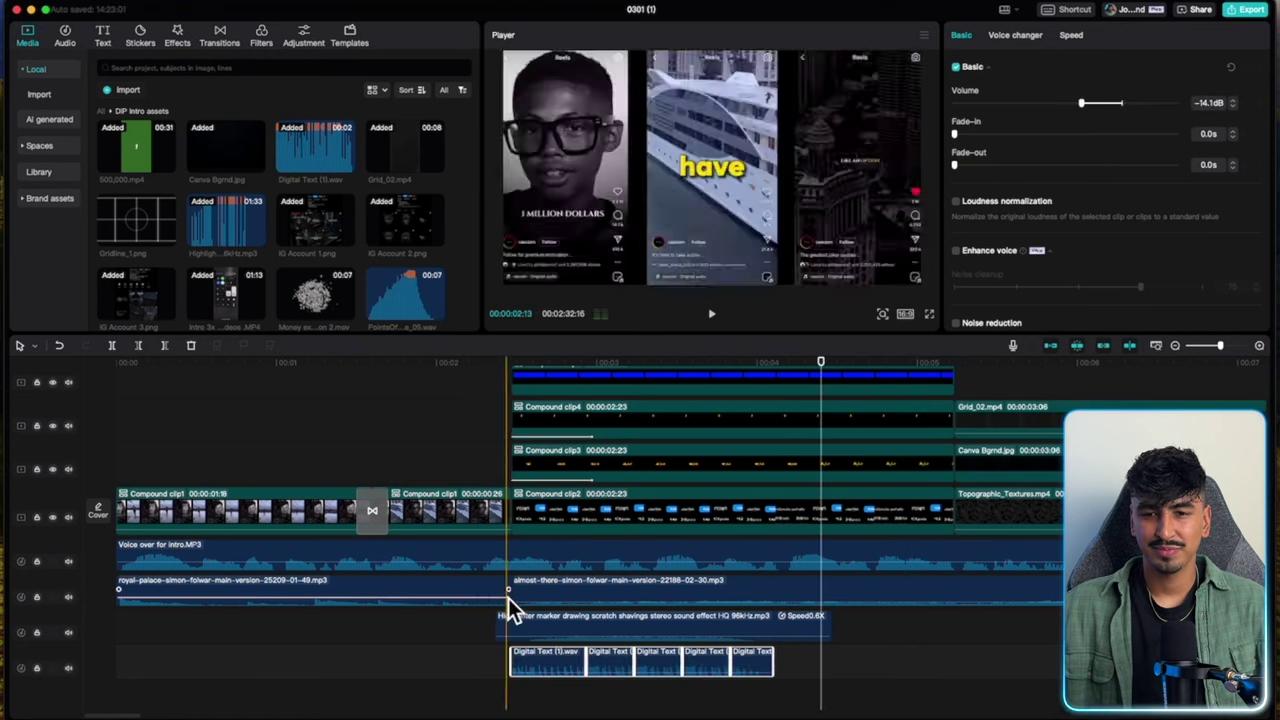
# Move the almost-there music onto its own track and review the edit.
pyautogui.moveTo(508, 592); pyautogui.dragTo(490, 642)
pyautogui.scroll(3, 490, 642)
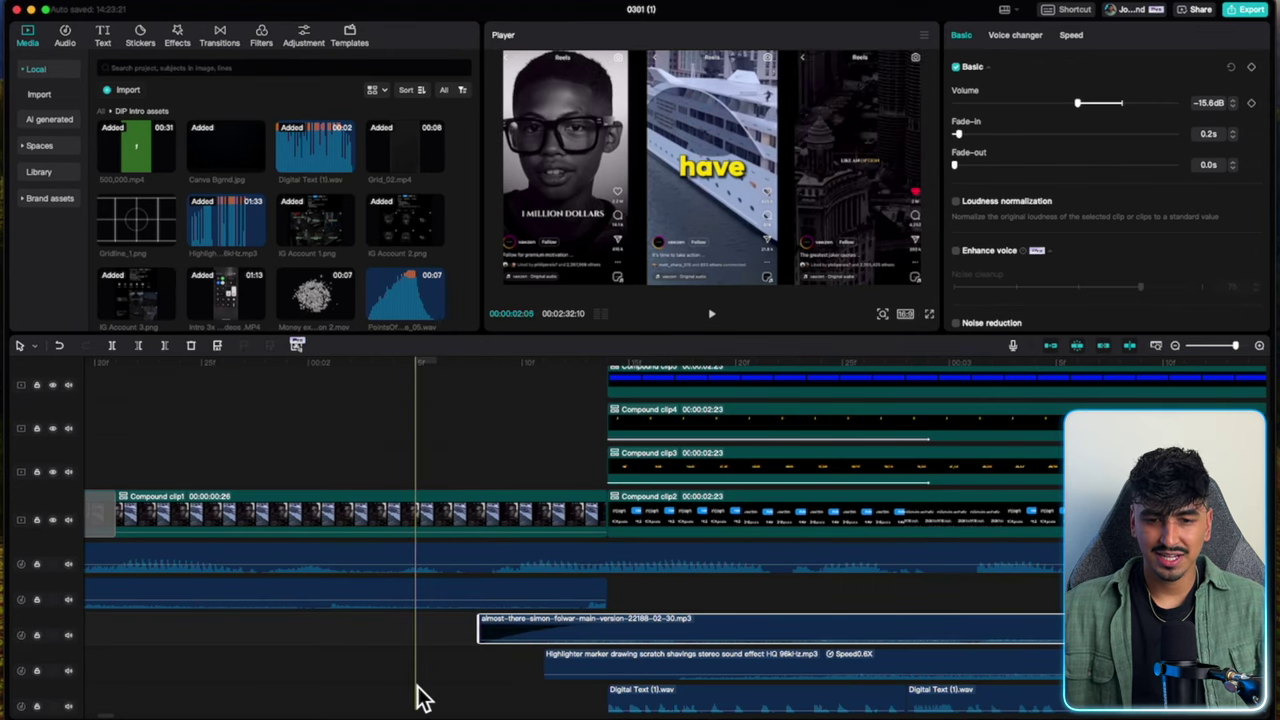
pyautogui.scroll(-3, 420, 697)
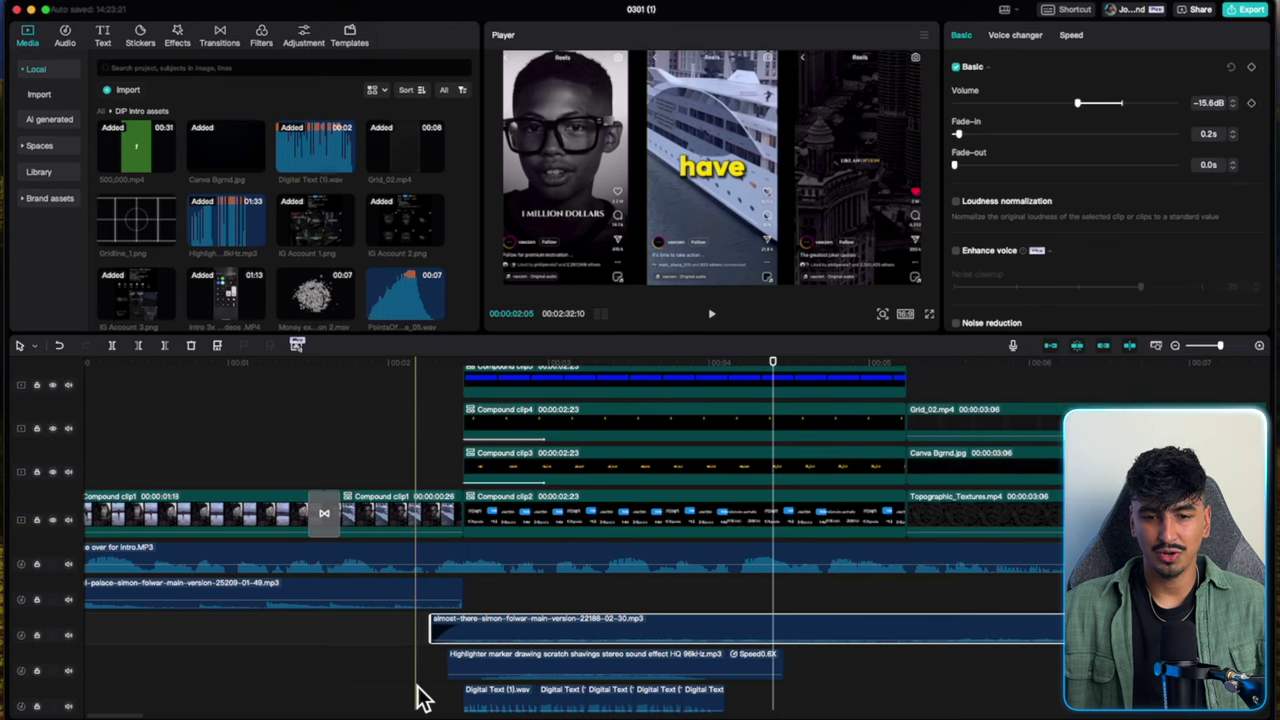
pyautogui.press('space')
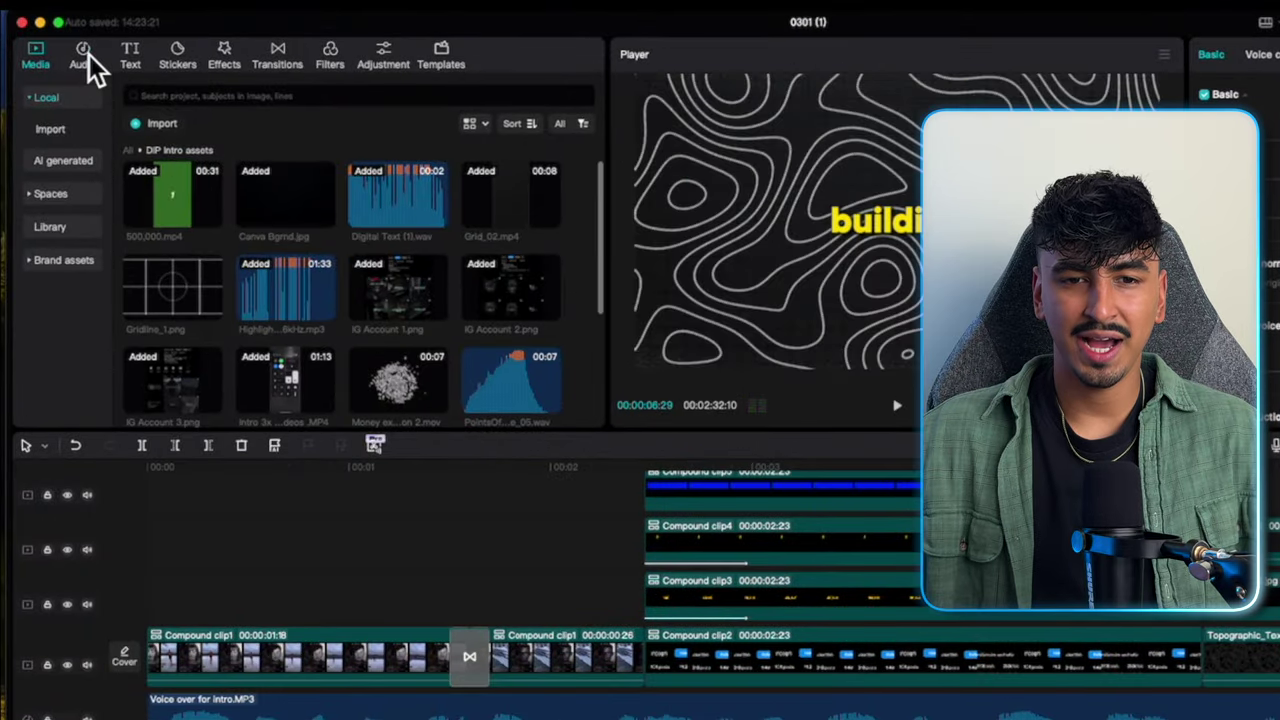
# Search sound effects for 'mouse click' and place Mouse single click 2 at the timeline start.
pyautogui.click(86, 56)
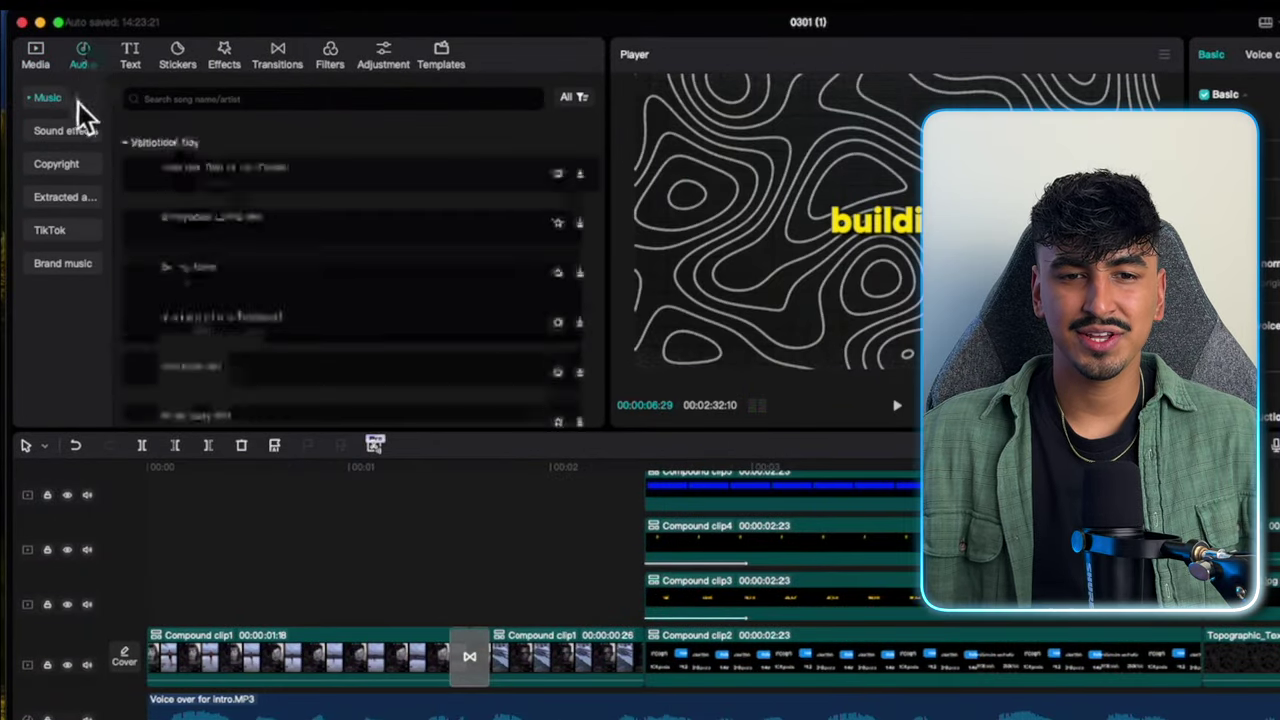
pyautogui.click(74, 134)
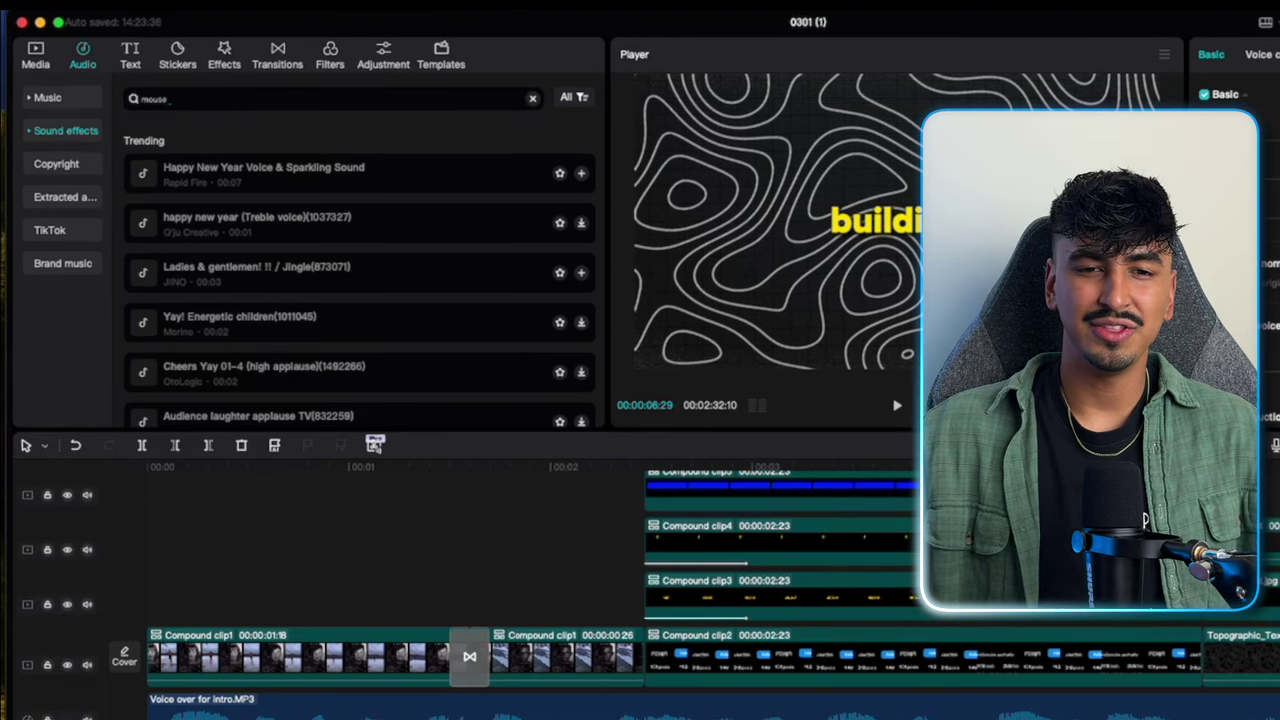
pyautogui.write('mouse click')
pyautogui.press('Return')
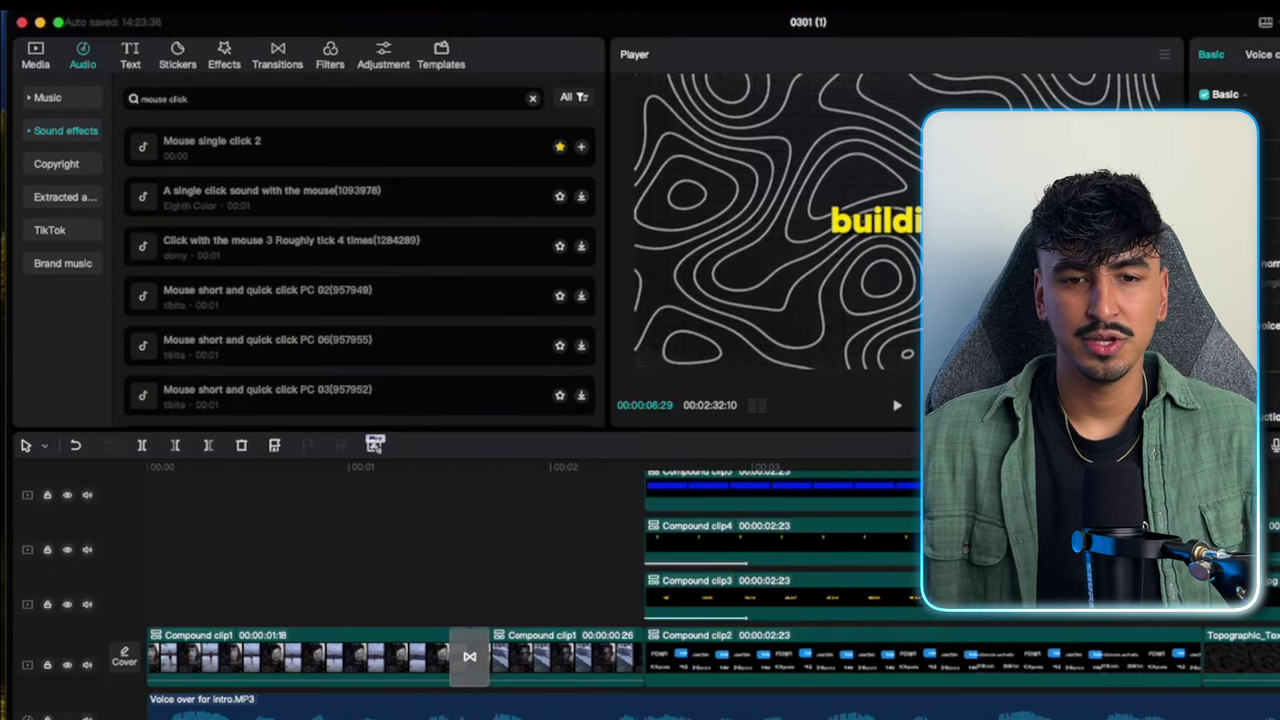
pyautogui.click(162, 154)
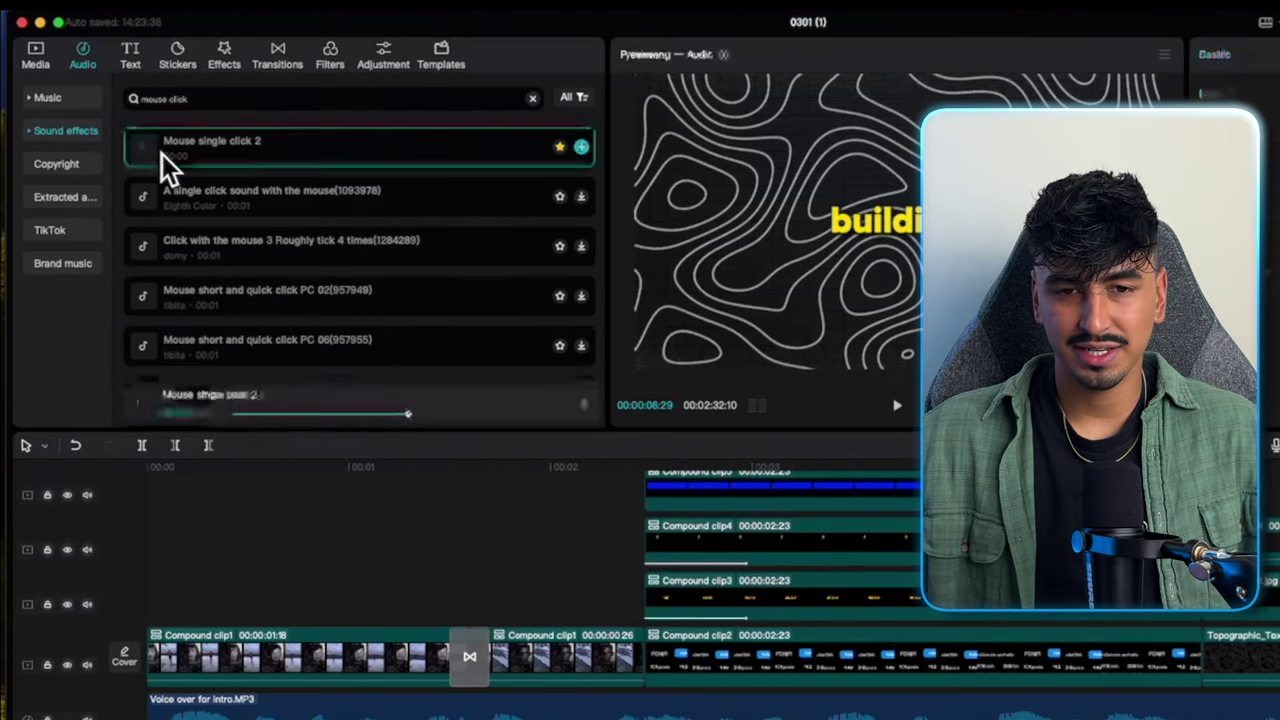
pyautogui.moveTo(163, 152); pyautogui.dragTo(119, 666)
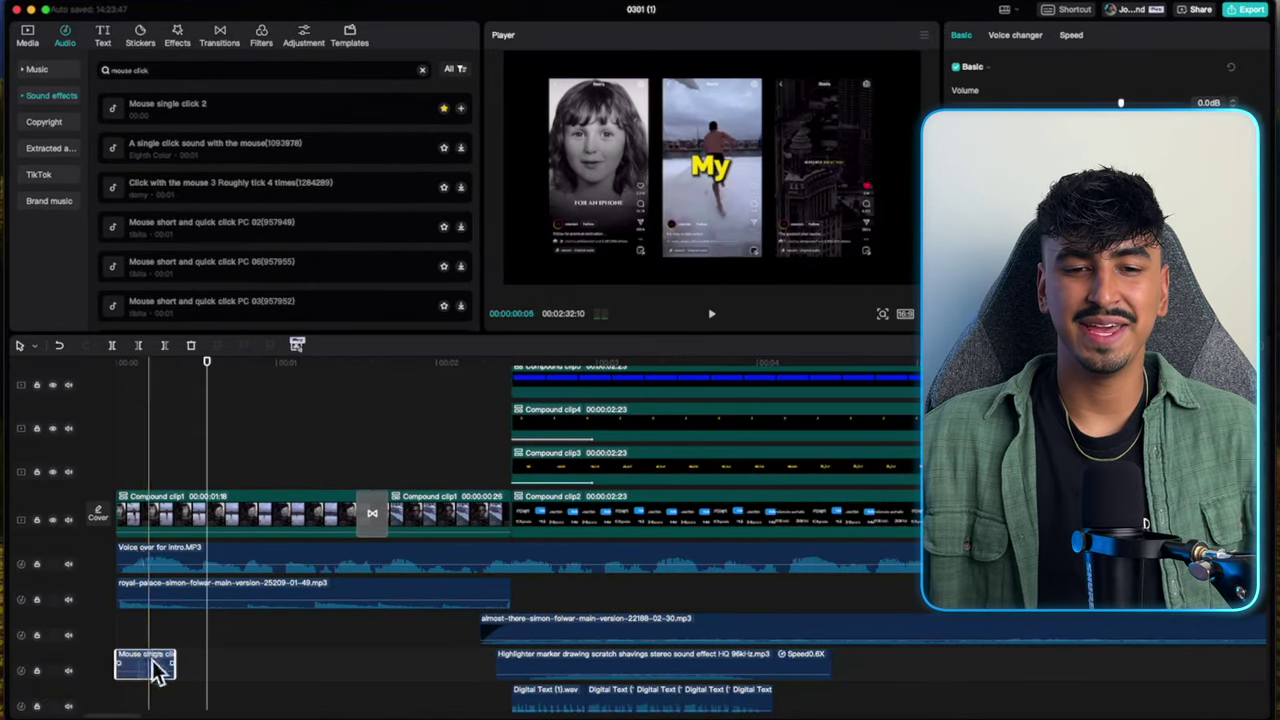
# Trim the Mouse single click 2 clip down to a short blip.
pyautogui.scroll(5, 150, 655)
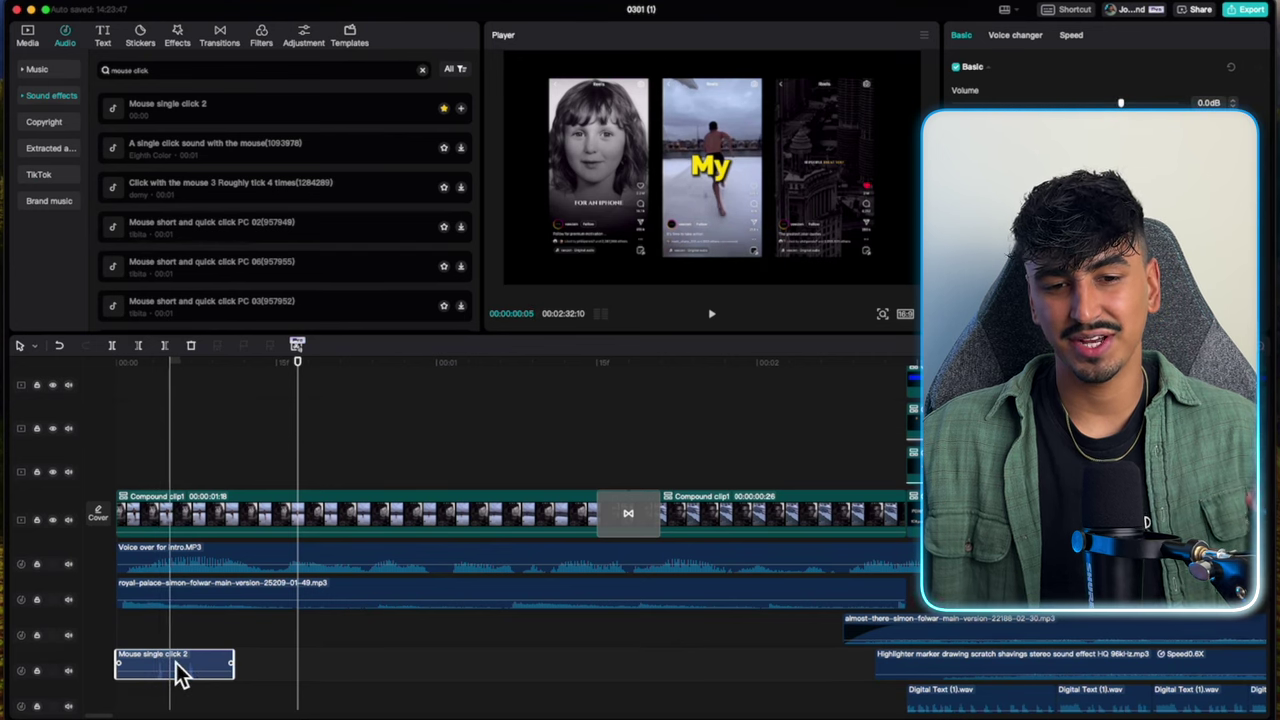
pyautogui.hotkey('ctrl', 'v')
pyautogui.press('Delete')
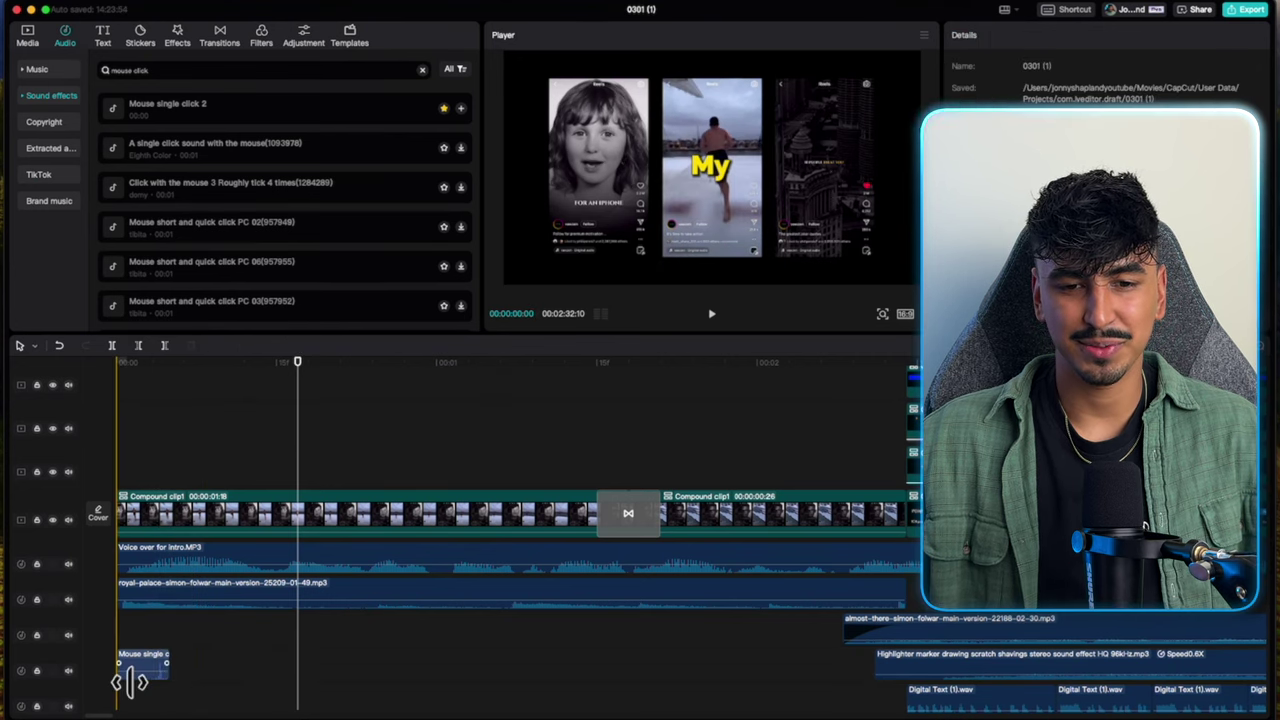
pyautogui.moveTo(129, 676); pyautogui.dragTo(126, 628)
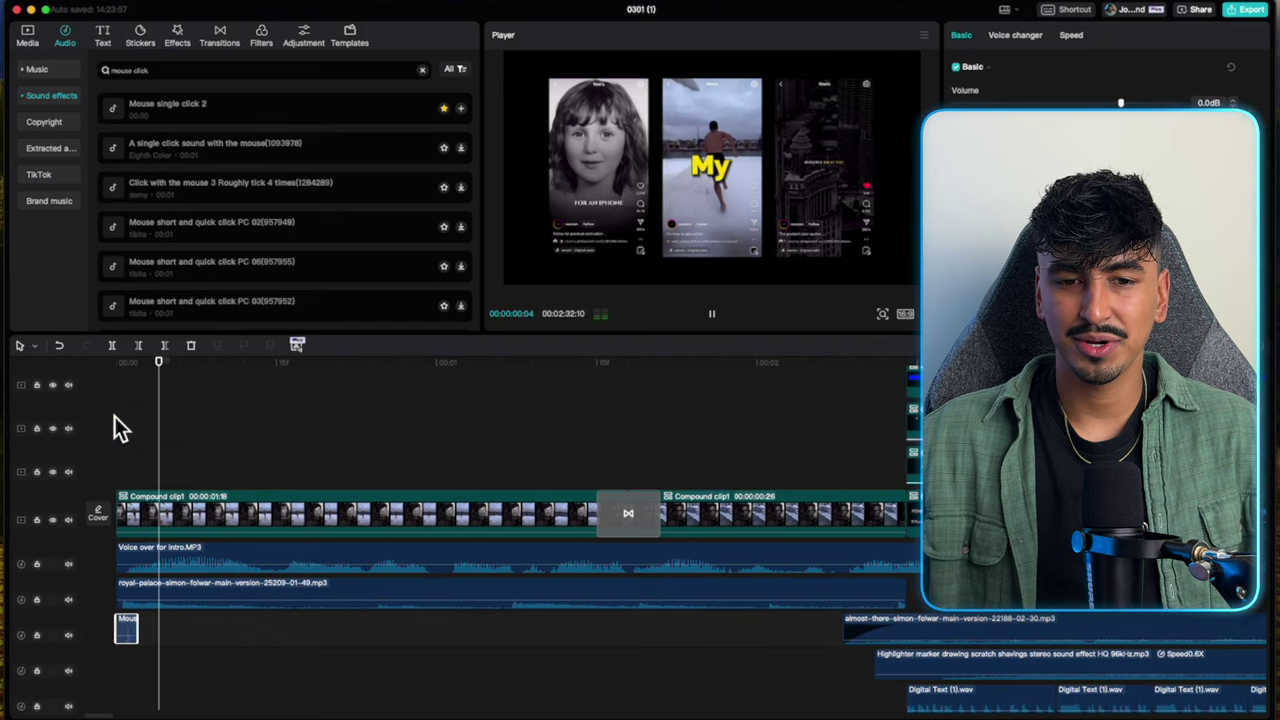
# Paste copies of the click sound at each cut, stepping frame by frame to find them.
pyautogui.press('Right')
pyautogui.click(205, 432)
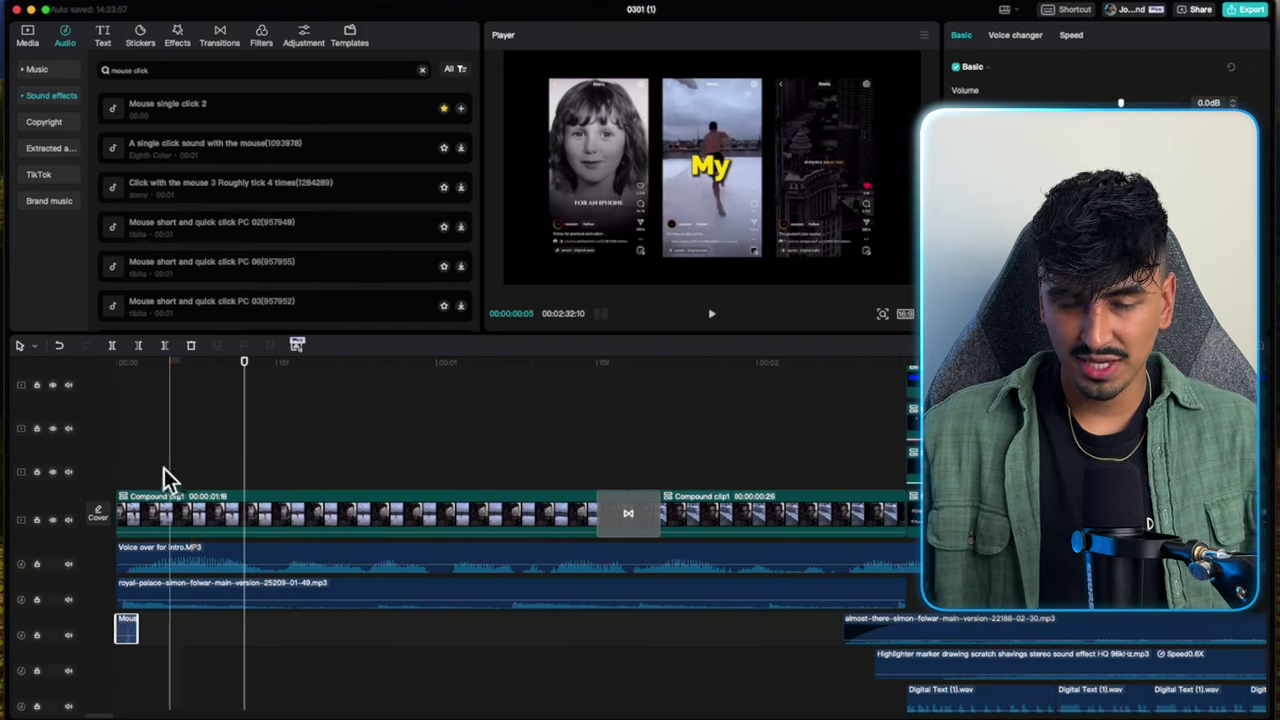
pyautogui.click(222, 454)
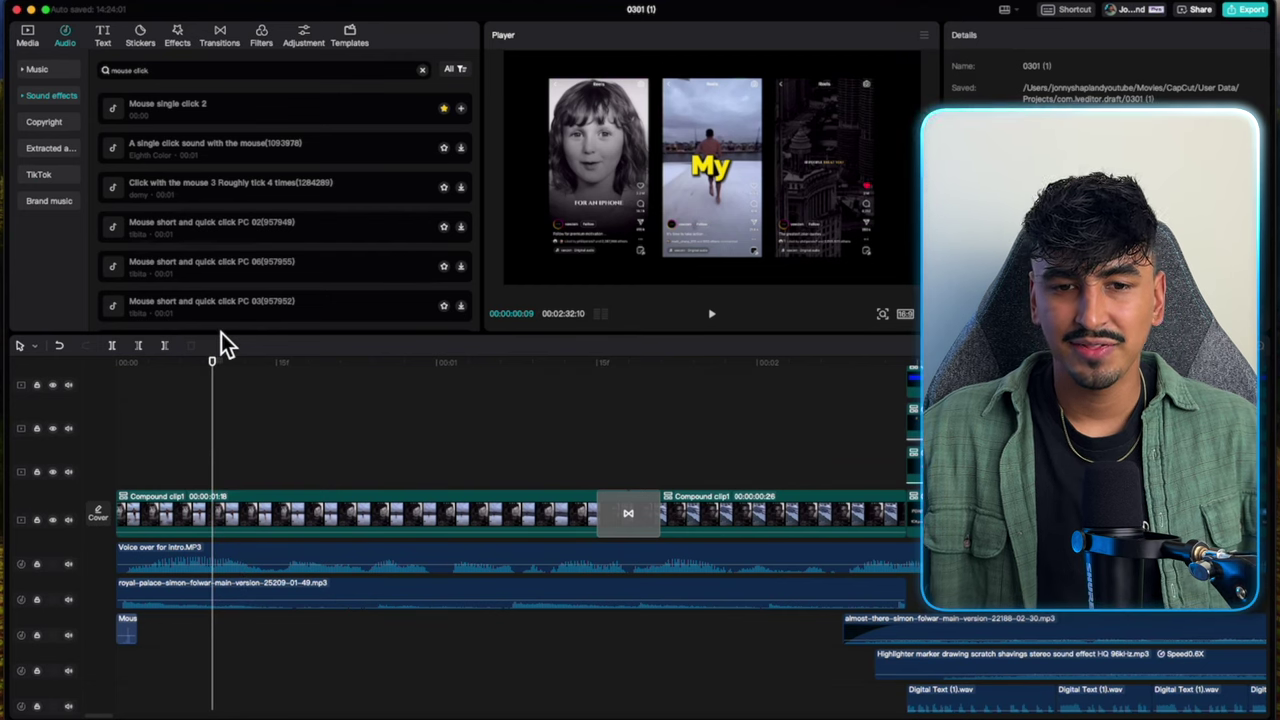
pyautogui.press('Right')
pyautogui.press('Right')
pyautogui.press('Right')
pyautogui.press('Left')
pyautogui.press('Left')
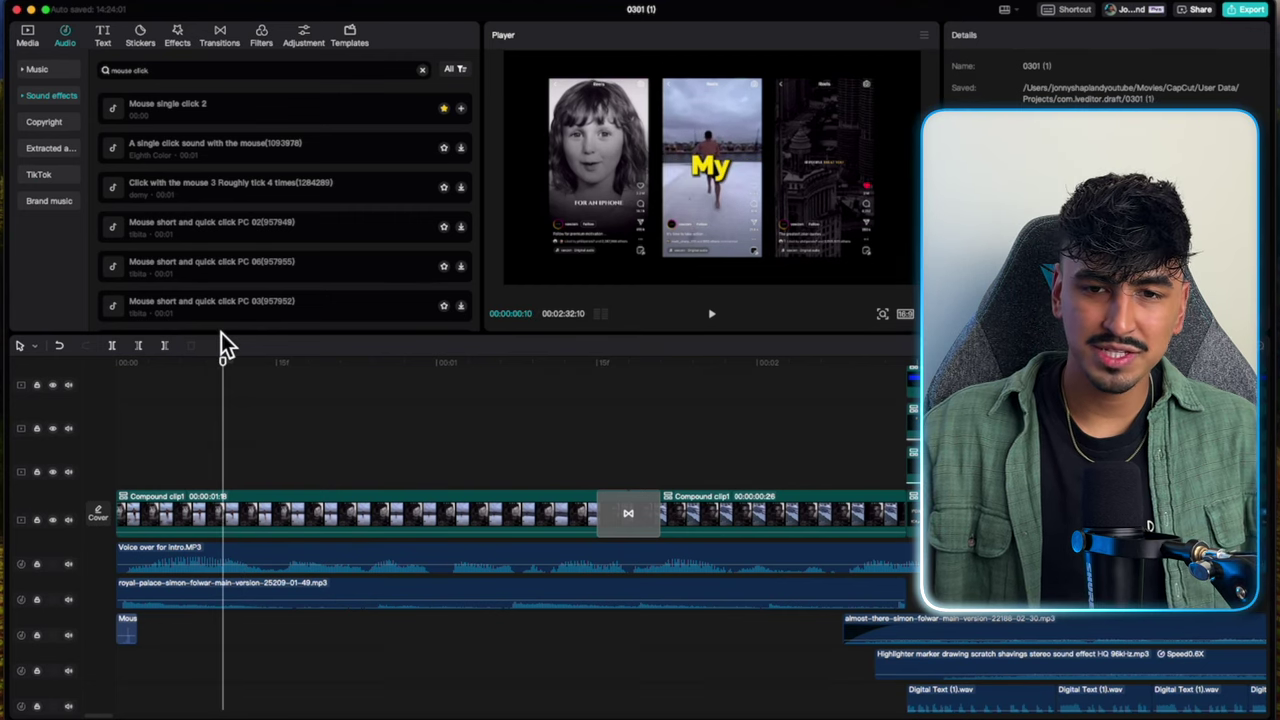
pyautogui.press('super+v')
pyautogui.press('Right')
pyautogui.press('Right')
pyautogui.press('Right')
pyautogui.press('Right')
pyautogui.press('Right')
pyautogui.press('Right')
pyautogui.press('Right')
pyautogui.press('Right')
pyautogui.press('Right')
pyautogui.press('Right')
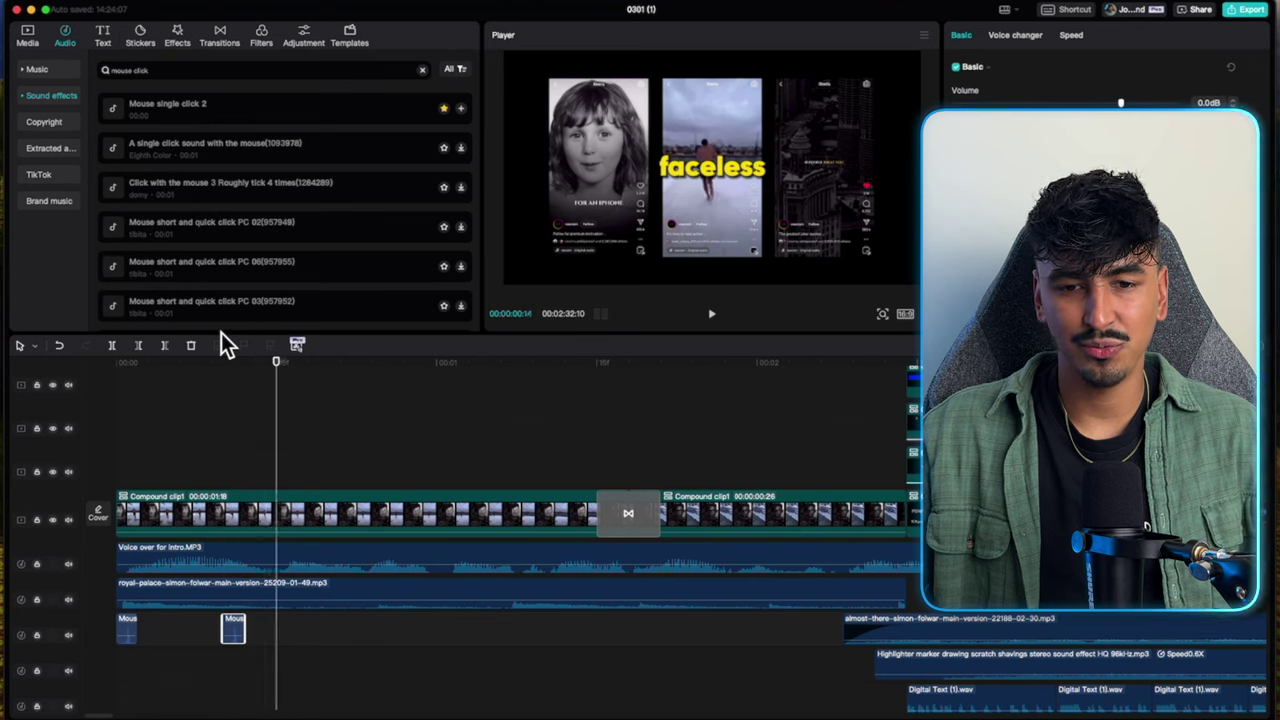
pyautogui.press('Right')
pyautogui.press('Right')
pyautogui.press('Right')
pyautogui.press('Right')
pyautogui.press('Right')
pyautogui.press('Right')
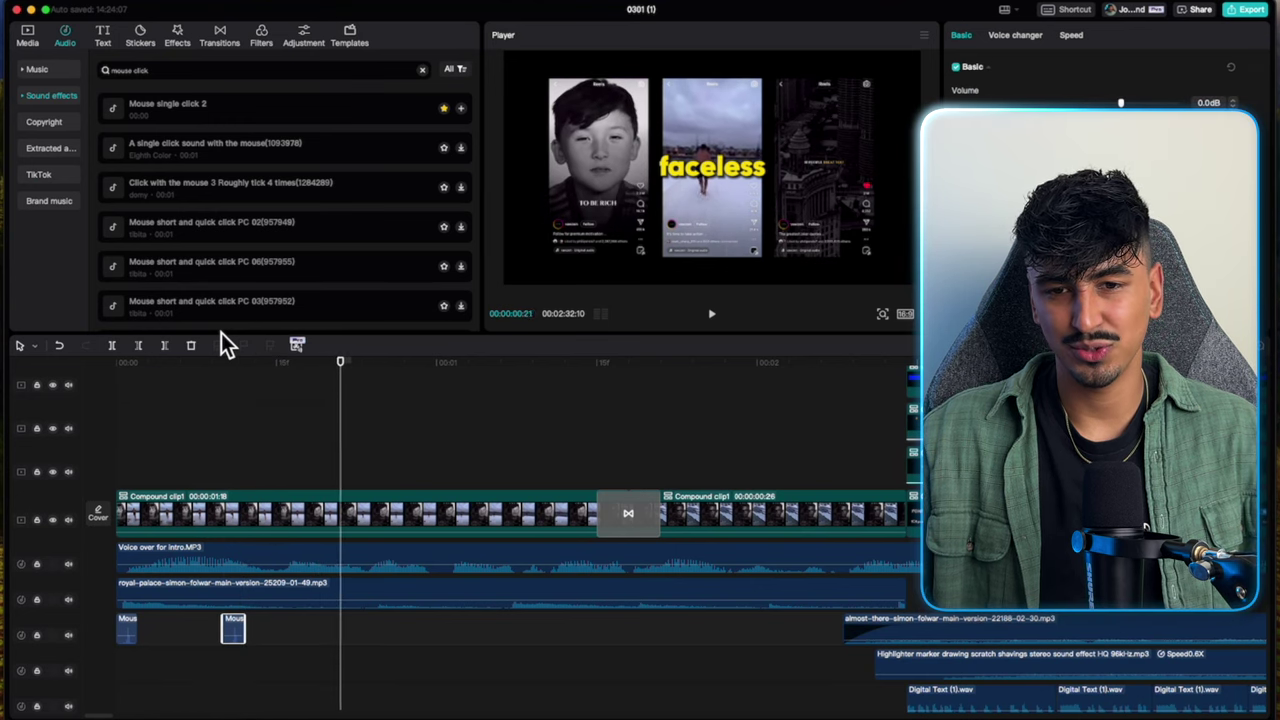
pyautogui.press('Right')
pyautogui.press('Right')
pyautogui.press('Right')
pyautogui.press('Right')
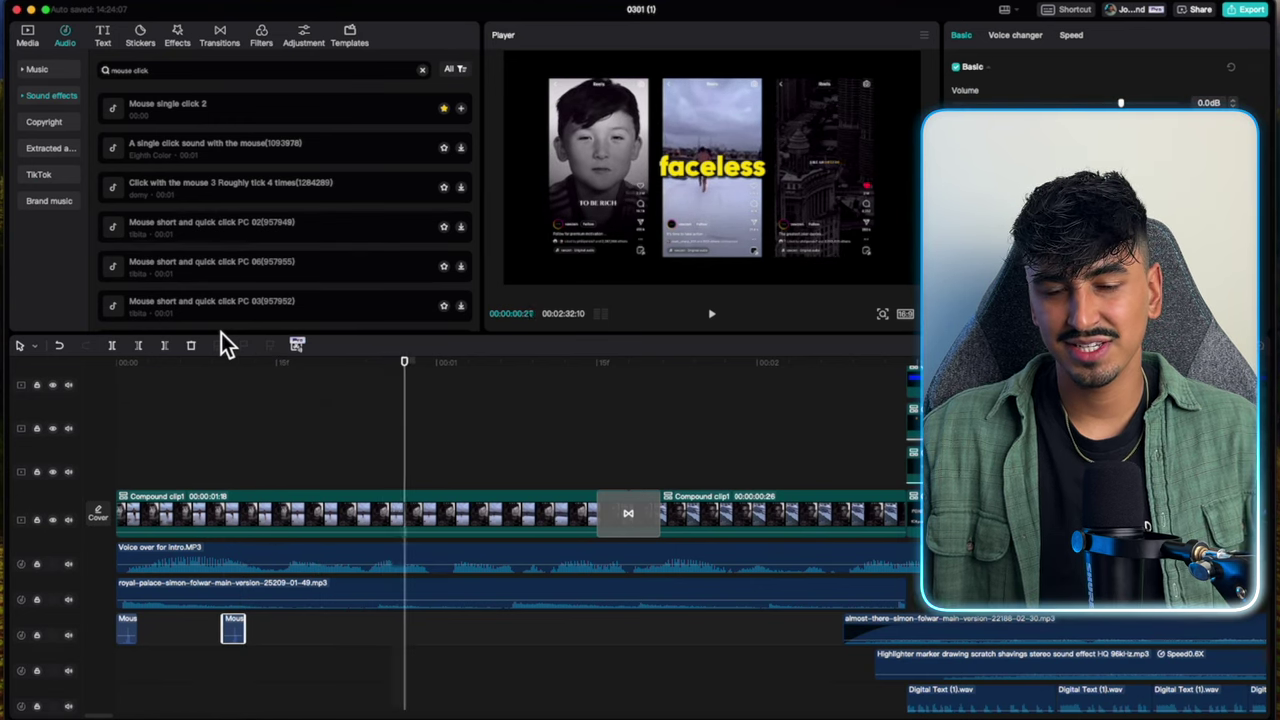
pyautogui.hotkey('ctrl', 'v')
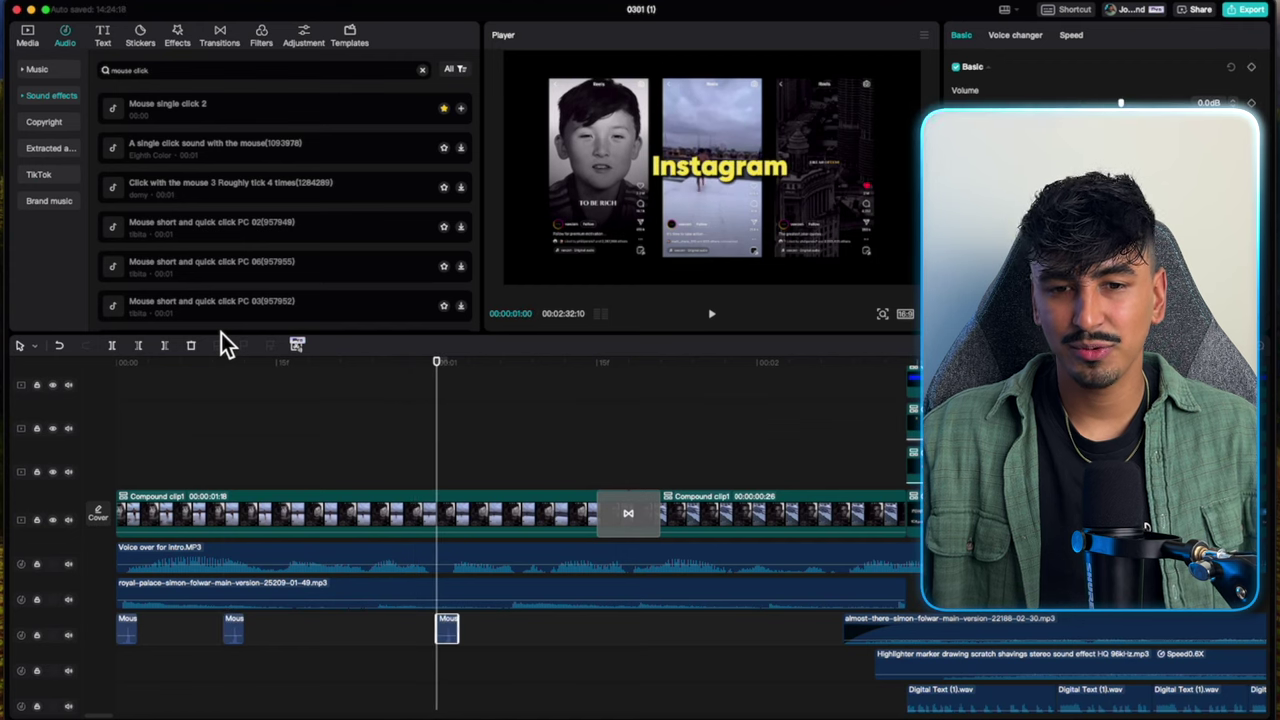
pyautogui.press('Right')
pyautogui.press('Right')
pyautogui.press('Right')
pyautogui.press('Right')
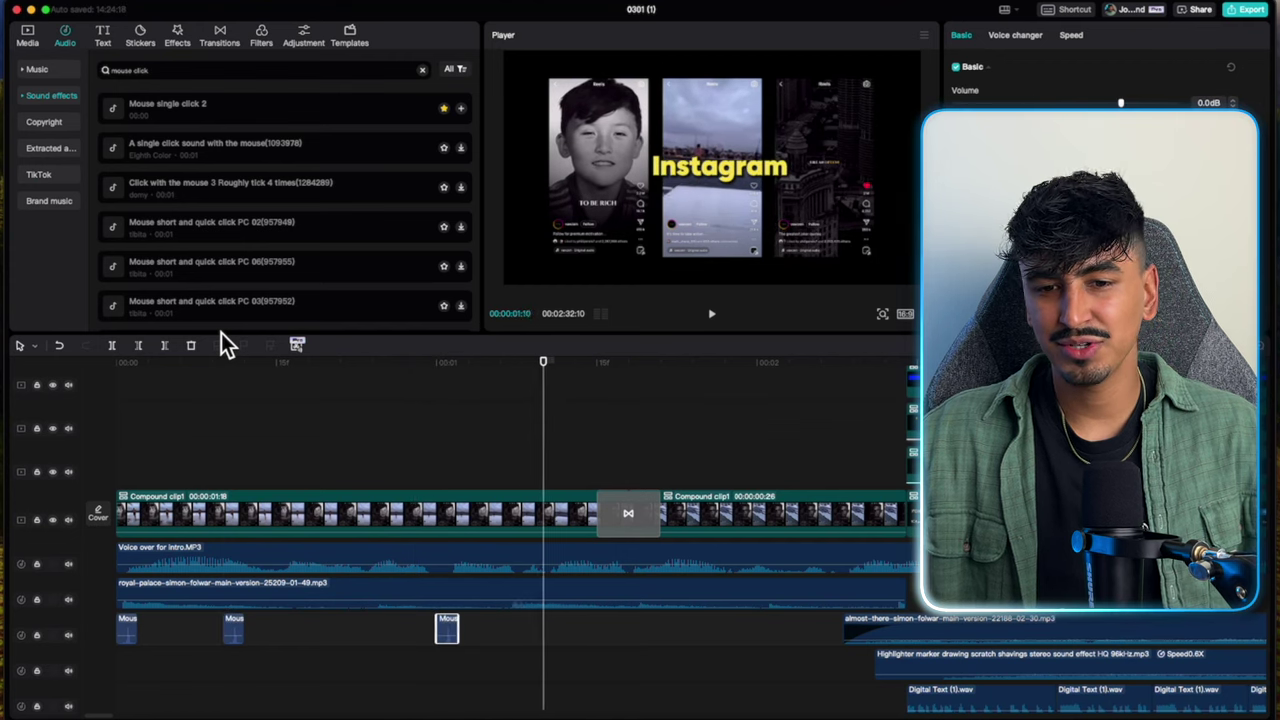
pyautogui.press('Right')
pyautogui.press('Right')
pyautogui.press('Right')
pyautogui.press('Right')
pyautogui.press('Right')
pyautogui.press('Right')
pyautogui.hotkey('ctrl', 'v')
pyautogui.press('Right')
pyautogui.press('Right')
pyautogui.press('Right')
pyautogui.press('Right')
pyautogui.press('Right')
pyautogui.press('Right')
pyautogui.press('Right')
pyautogui.press('Right')
pyautogui.press('Right')
pyautogui.press('Right')
pyautogui.press('Right')
pyautogui.press('Right')
pyautogui.press('Right')
pyautogui.press('Right')
pyautogui.press('Right')
pyautogui.press('Right')
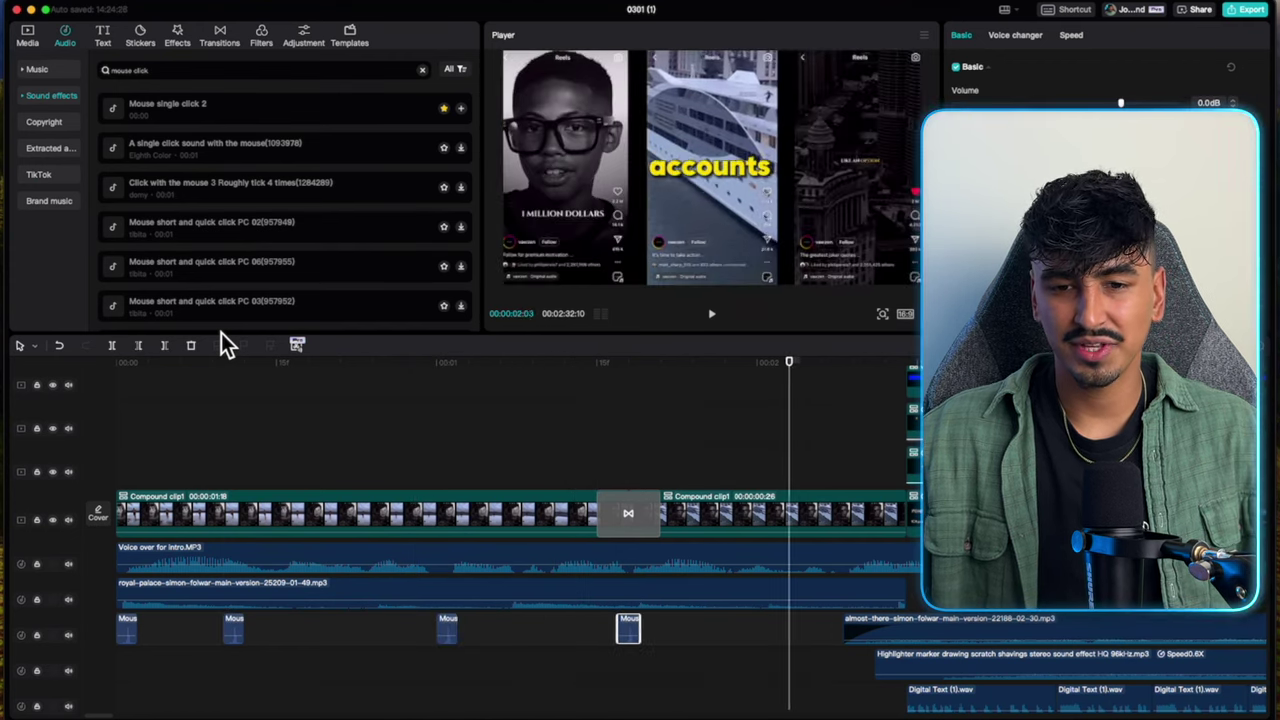
pyautogui.hotkey('ctrl', 'v')
pyautogui.press('Right')
pyautogui.press('Right')
pyautogui.press('Right')
pyautogui.press('Right')
pyautogui.press('Right')
pyautogui.press('Right')
pyautogui.hotkey('ctrl', 'v')
pyautogui.press('Home')
# Add more click sound copies at the later cuts while playing through the intro.
pyautogui.click(126, 457)
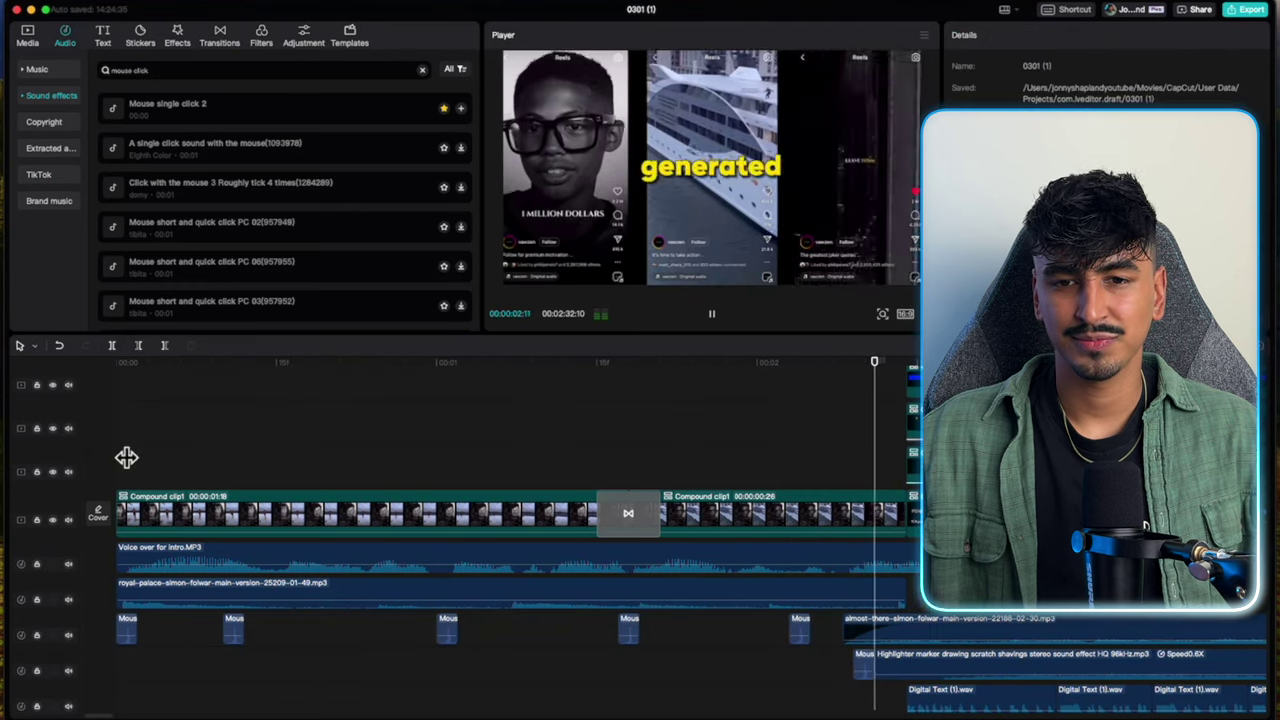
pyautogui.hscroll(10, 126, 457)
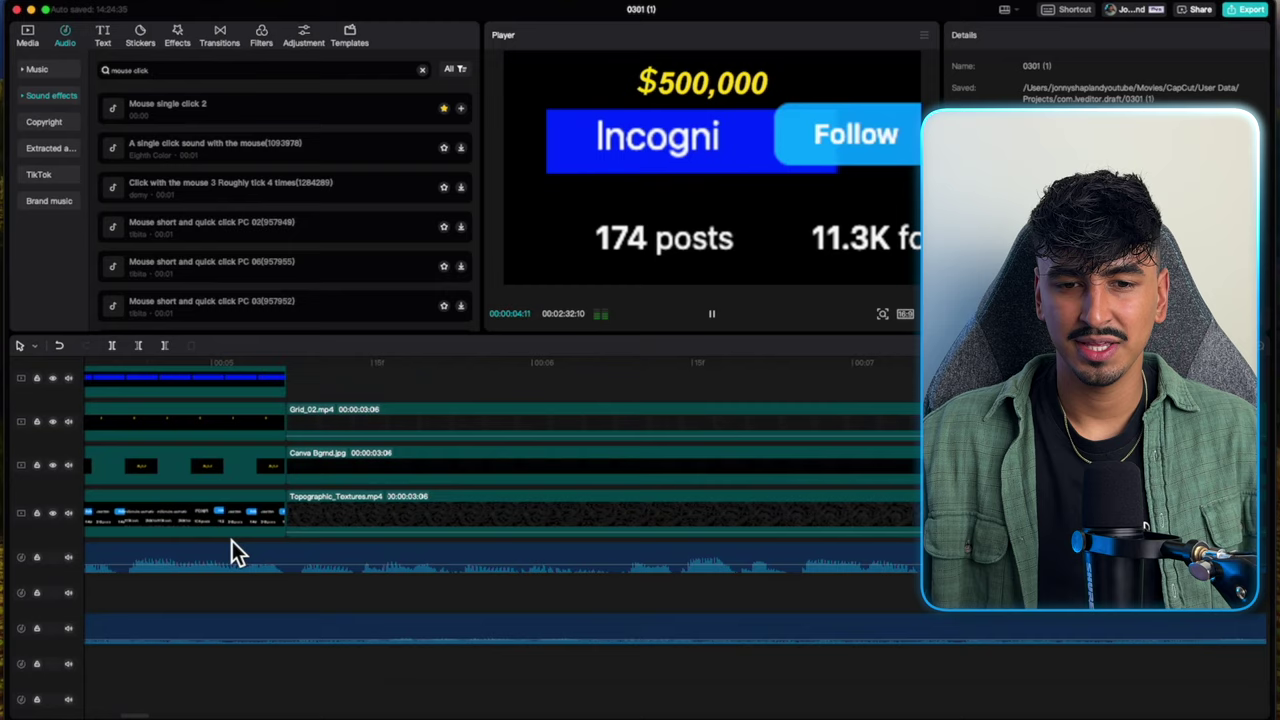
pyautogui.press('space')
pyautogui.hotkey('ctrl', 'v')
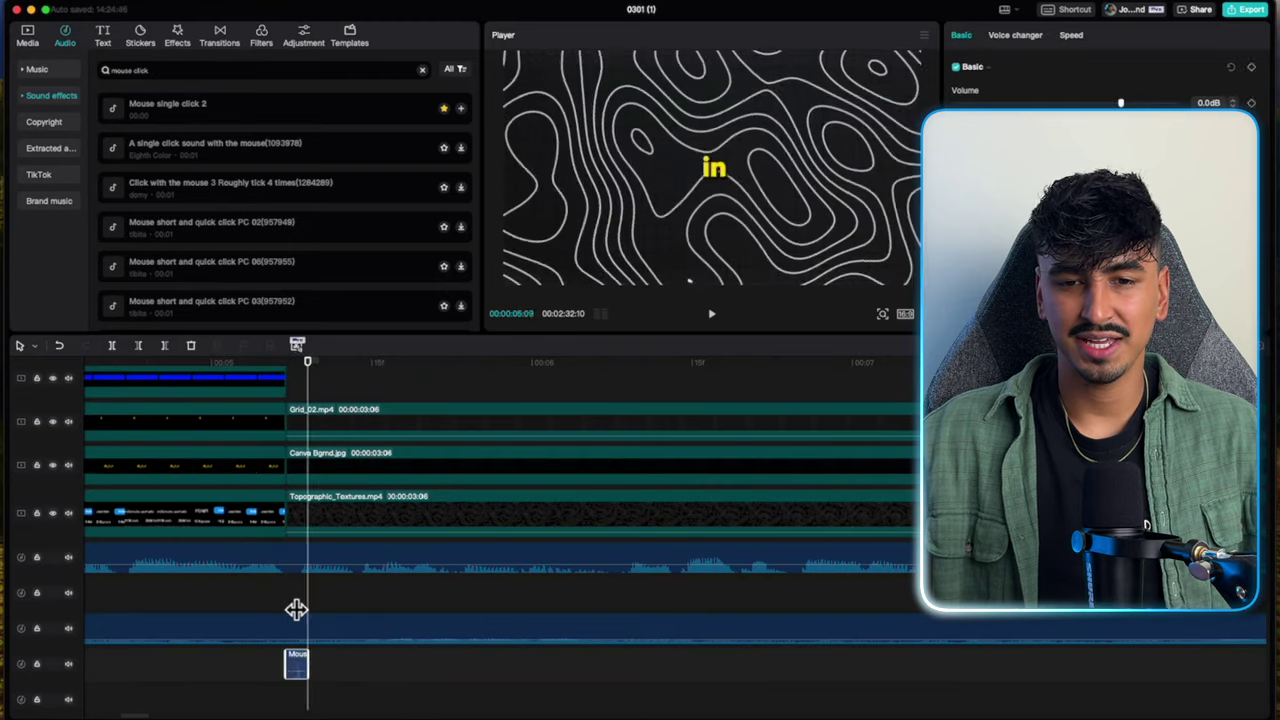
pyautogui.press('space')
pyautogui.hotkey('ctrl', 'v')
pyautogui.hotkey('ctrl', 'v')
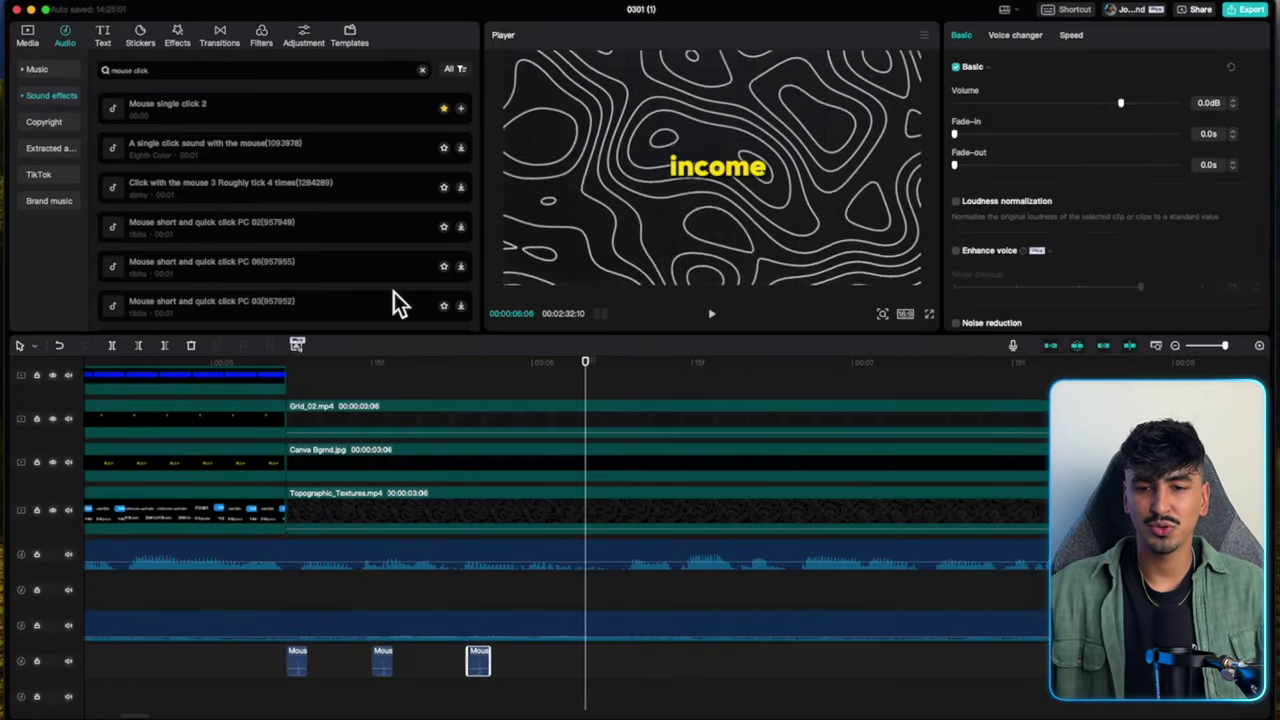
pyautogui.hotkey('ctrl', 'v')
pyautogui.hotkey('ctrl', 'v')
pyautogui.hotkey('ctrl', 'v')
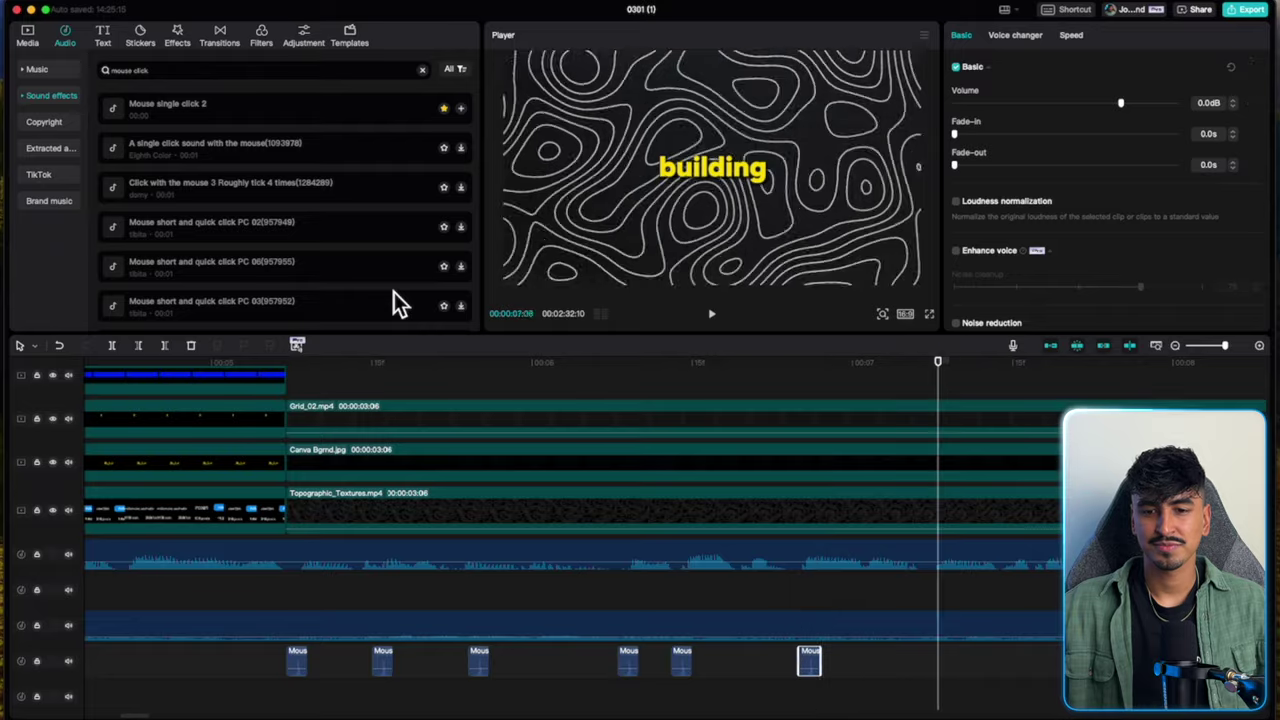
pyautogui.hotkey('ctrl', 'v')
pyautogui.hotkey('ctrl', 'v')
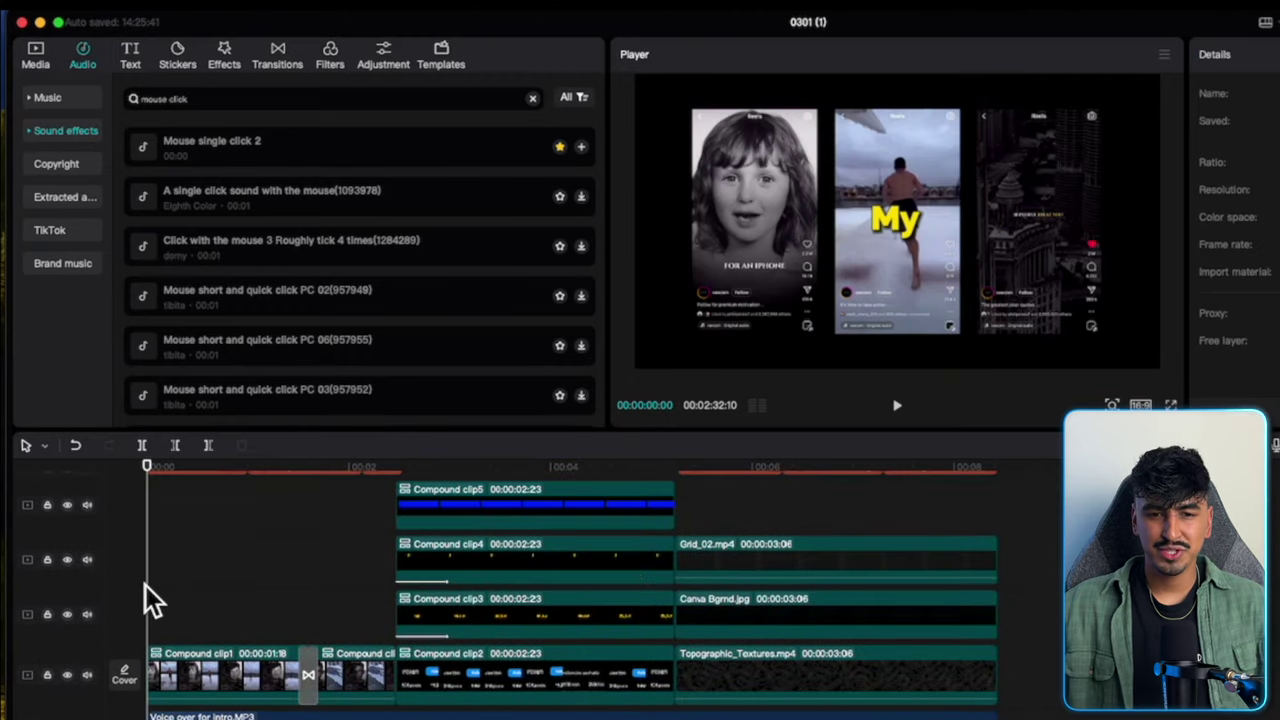
# Add PointsOfSuspense_05.wav on its own track and lower its volume to -20.3dB.
pyautogui.click(43, 63)
pyautogui.scroll(-5, 394, 296)
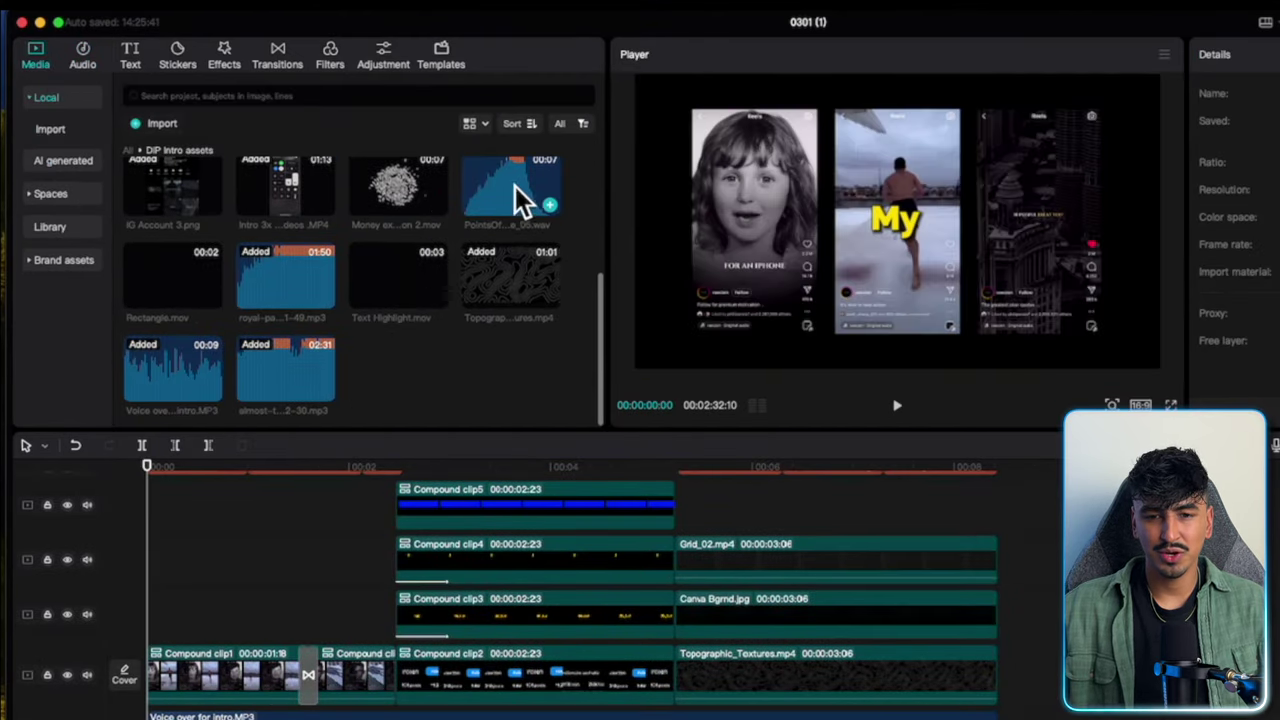
pyautogui.moveTo(518, 193); pyautogui.dragTo(418, 715)
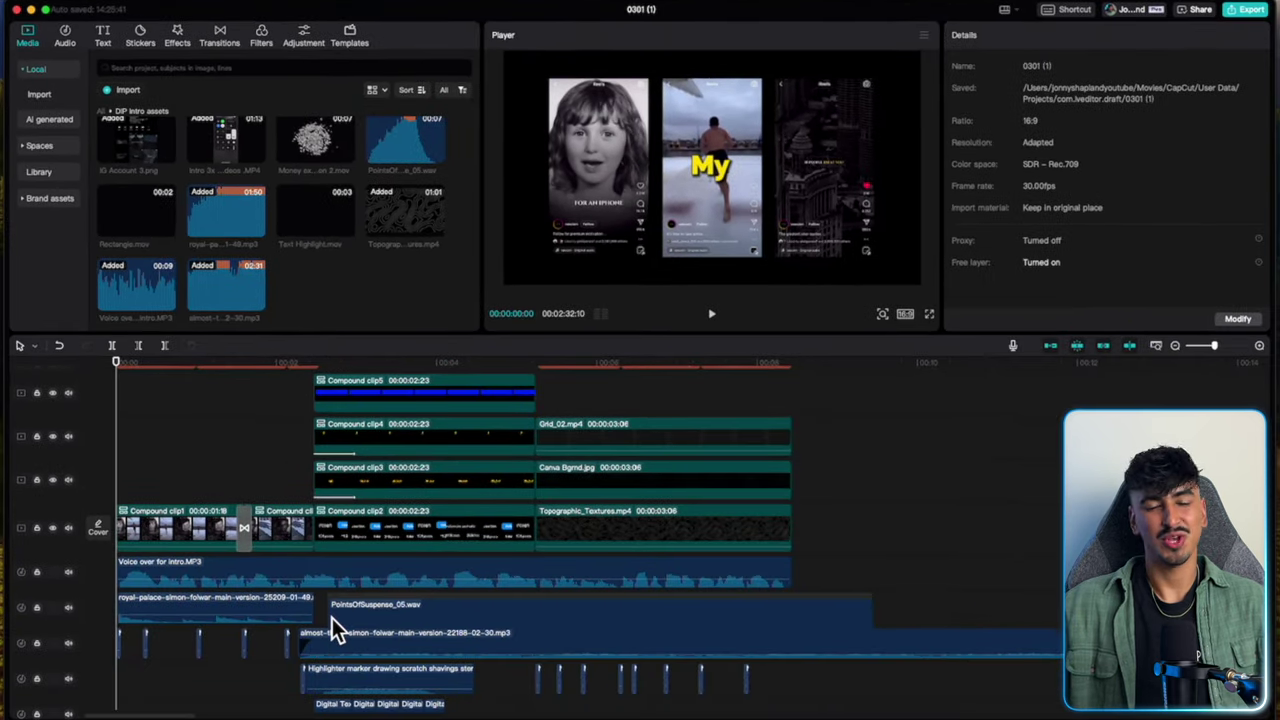
pyautogui.moveTo(332, 618); pyautogui.dragTo(347, 616)
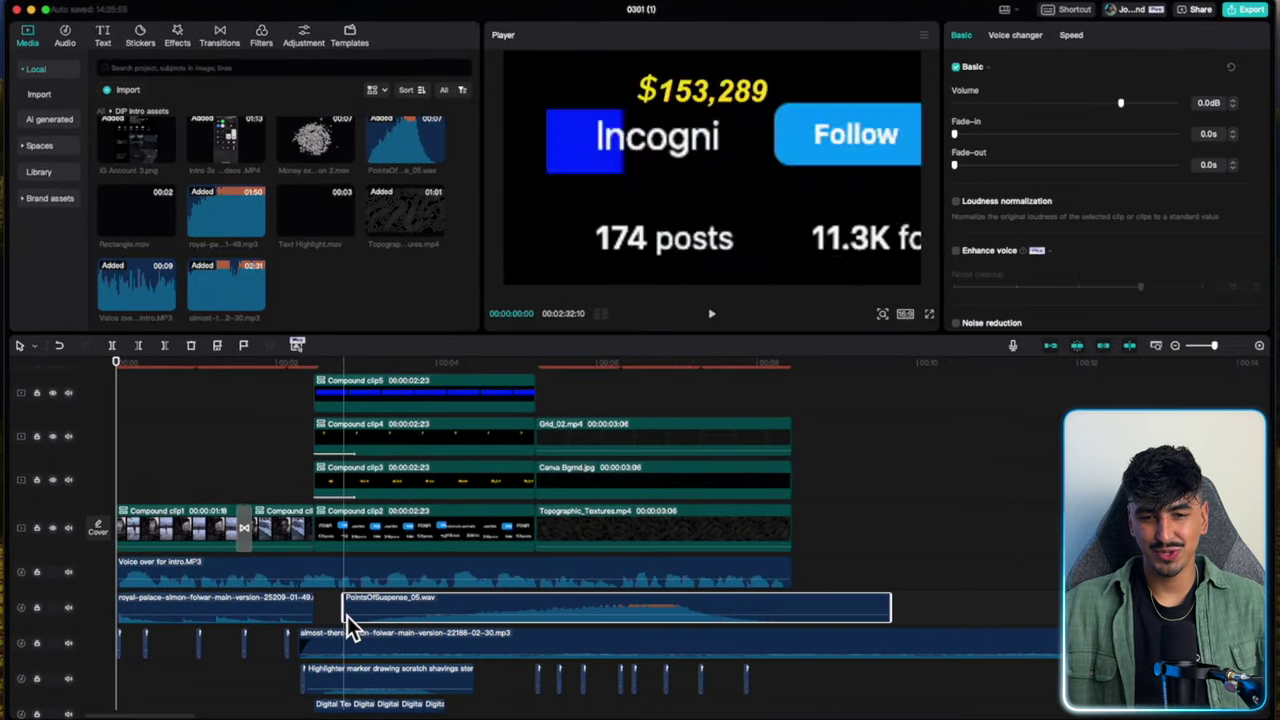
pyautogui.moveTo(606, 610); pyautogui.dragTo(482, 678)
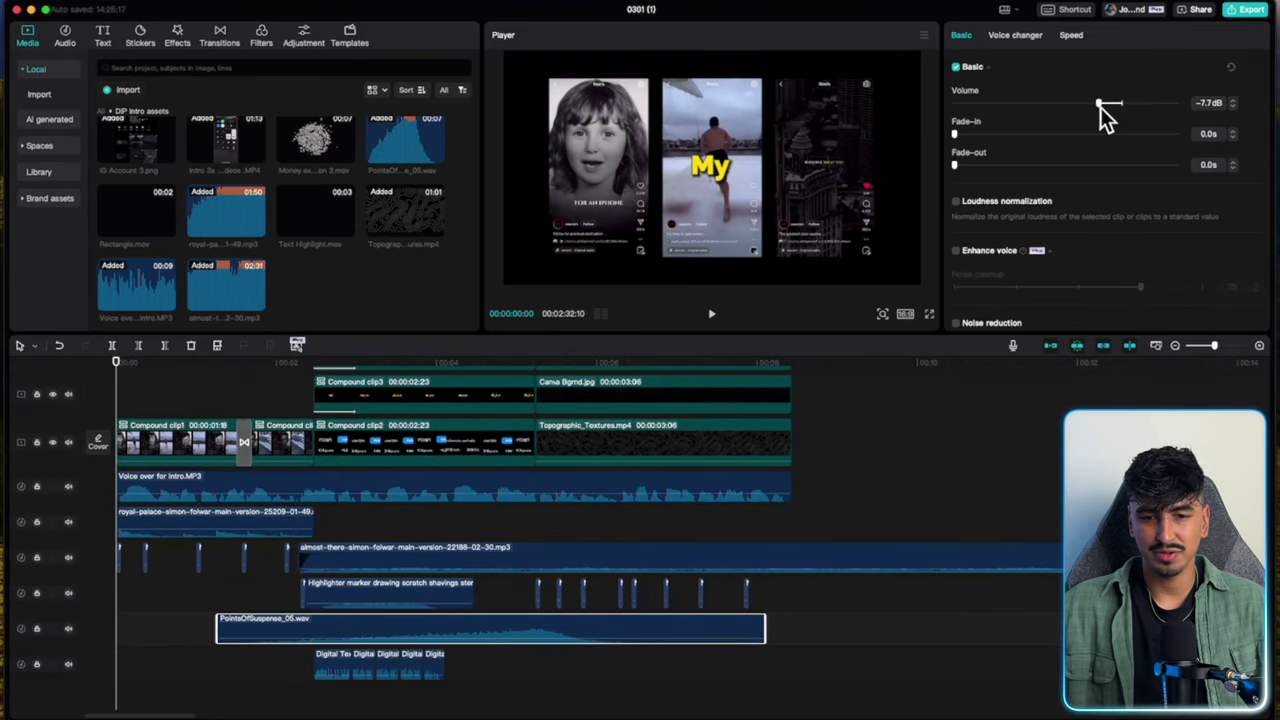
pyautogui.moveTo(1068, 104); pyautogui.dragTo(1065, 104)
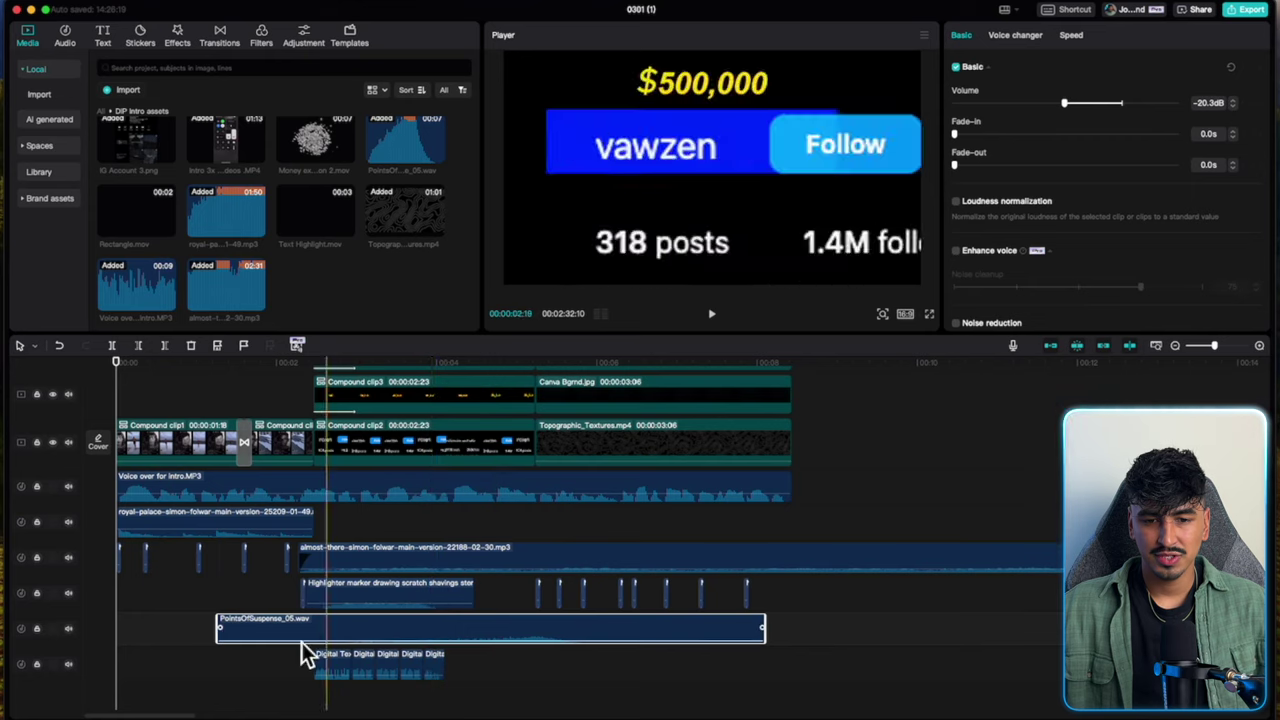
# Give the suspense sound a 0.9s fade-in, start it earlier, and preview the timing.
pyautogui.moveTo(224, 632); pyautogui.dragTo(437, 637)
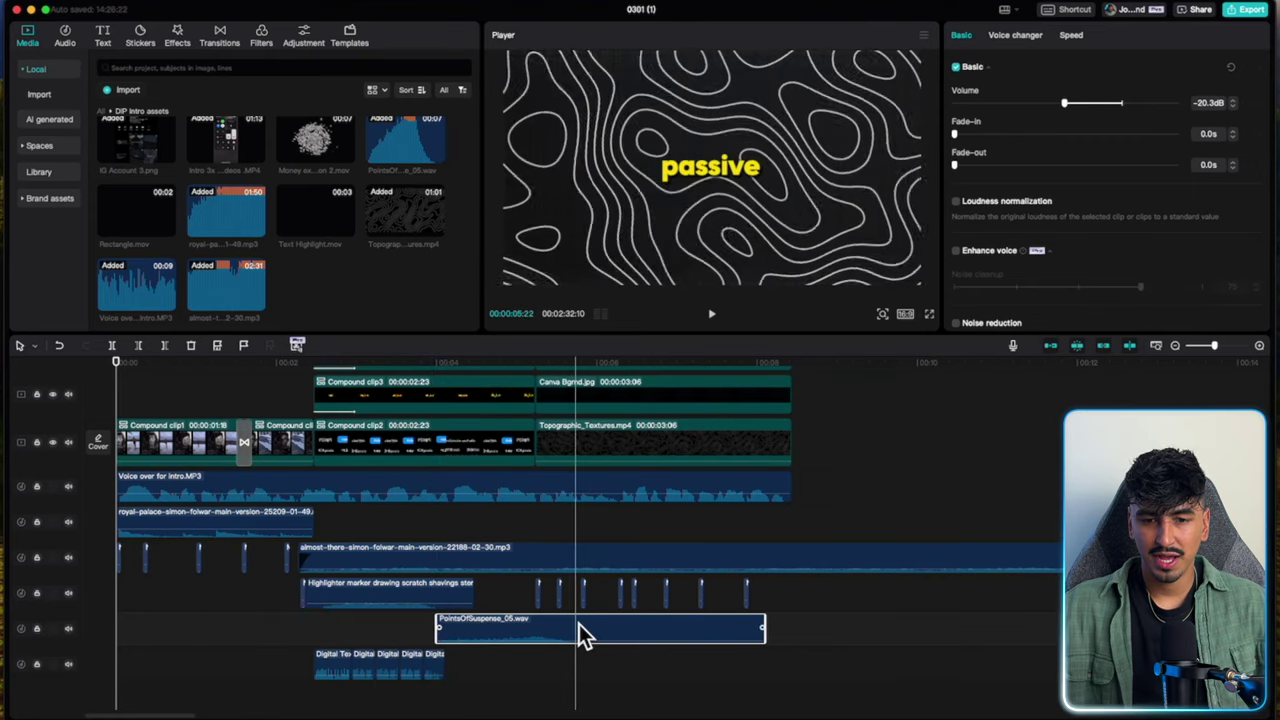
pyautogui.moveTo(579, 630)
pyautogui.mouseDown()
pyautogui.moveTo(521, 631)
pyautogui.moveTo(557, 640)
pyautogui.mouseUp()
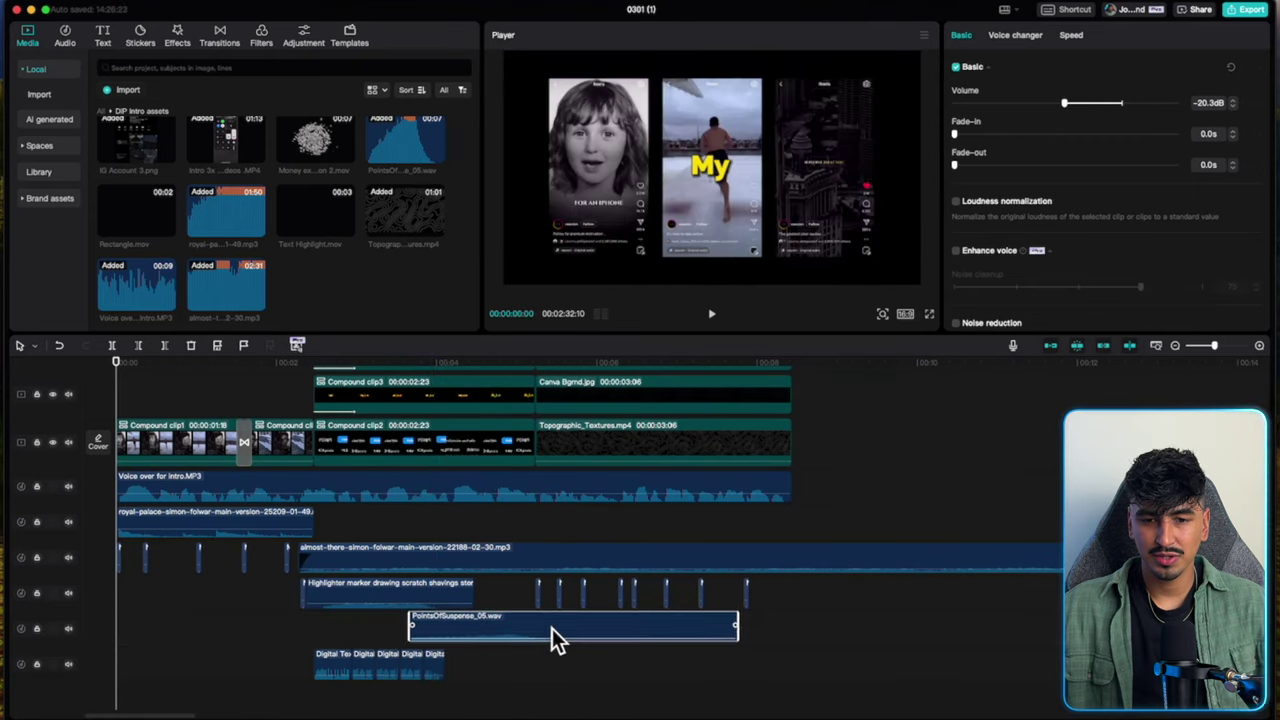
pyautogui.press('space')
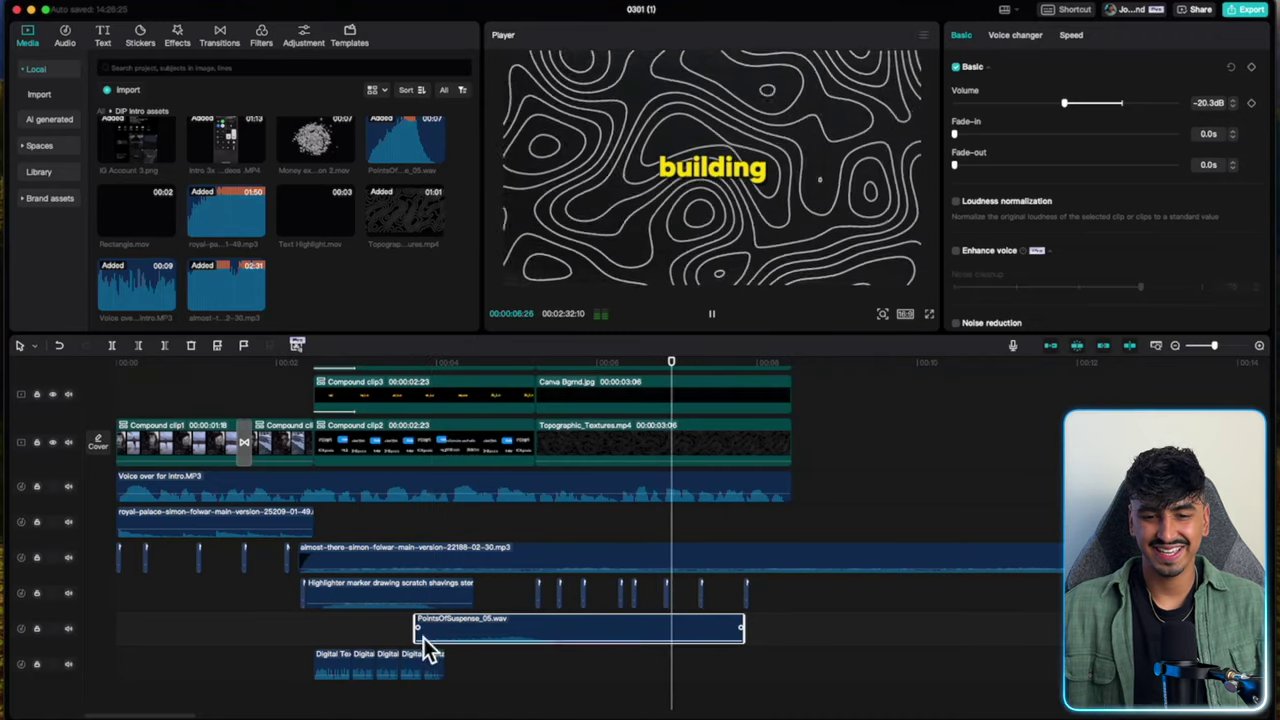
pyautogui.moveTo(423, 634); pyautogui.dragTo(492, 628)
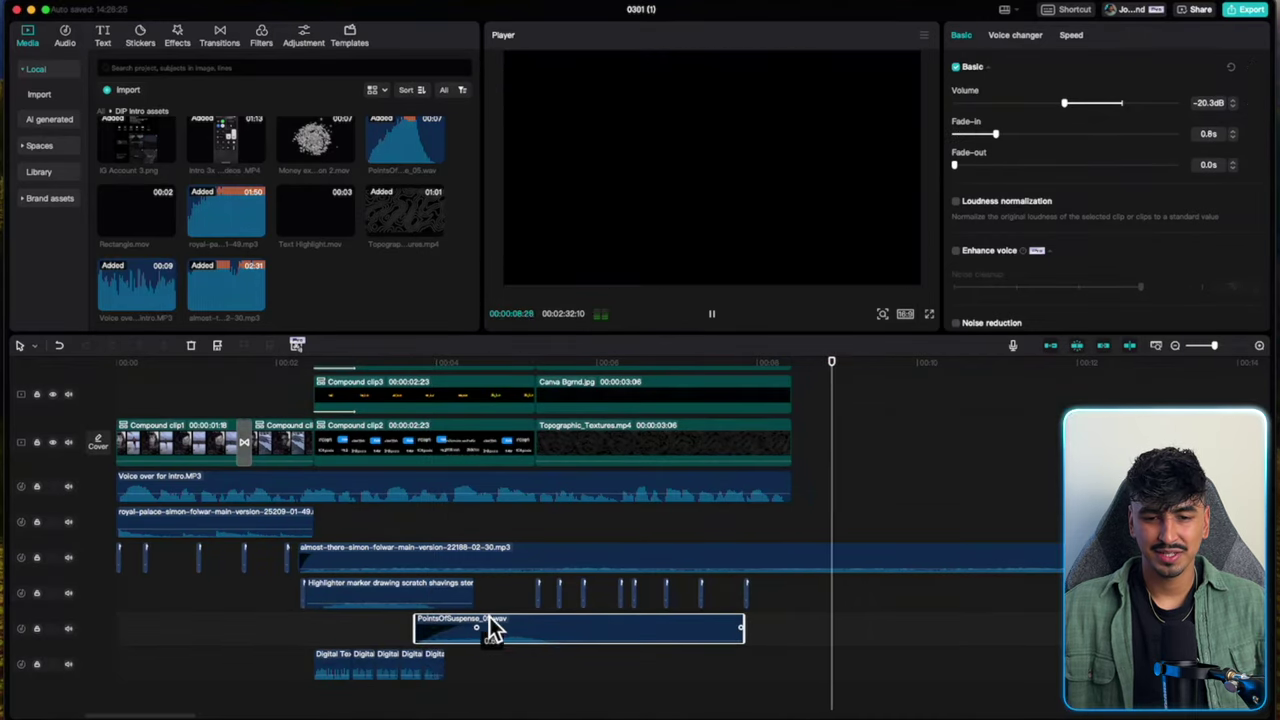
pyautogui.moveTo(423, 649); pyautogui.dragTo(385, 648)
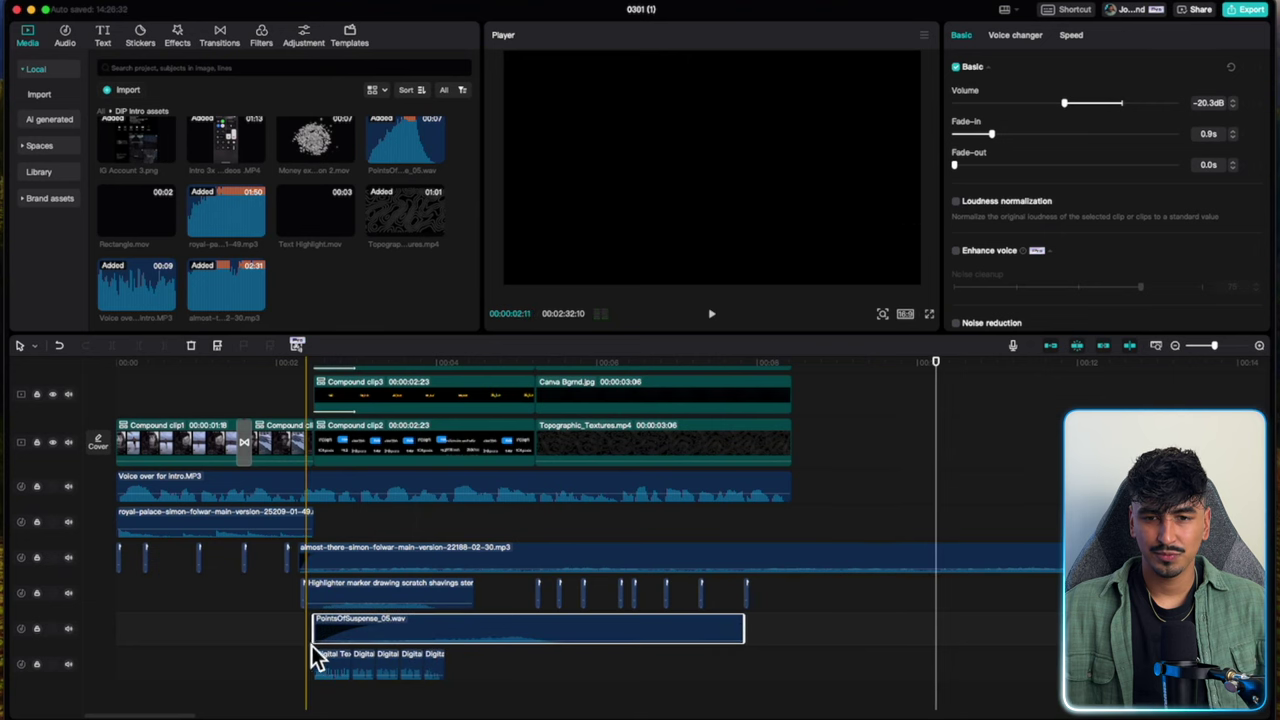
pyautogui.press('space')
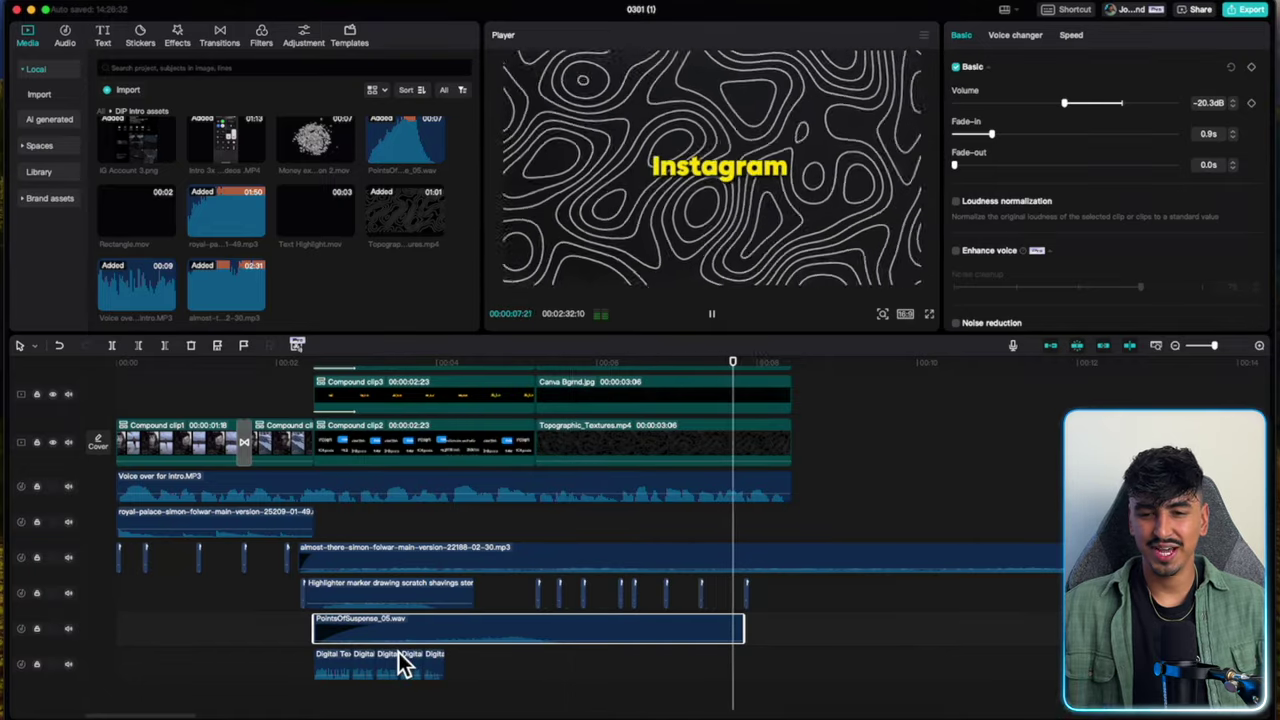
pyautogui.press('space')
pyautogui.click(566, 594)
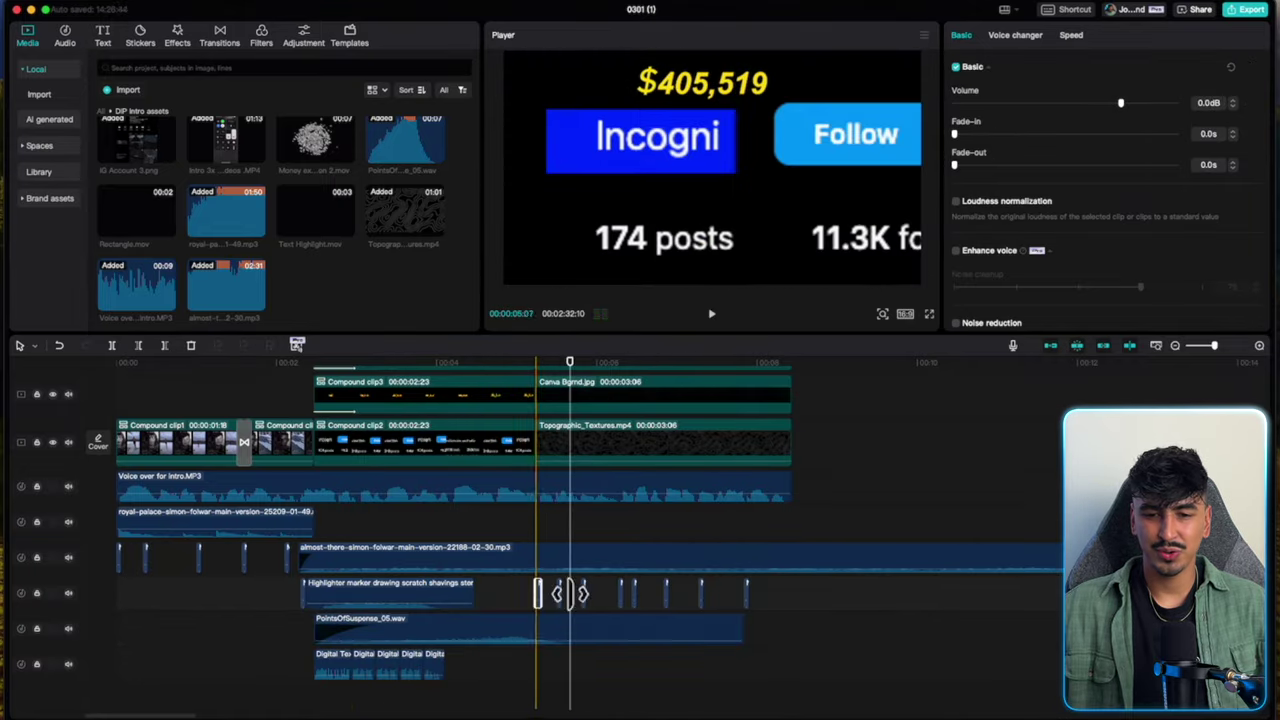
# Set the short Mouse single click clip's volume to about -10 dB.
pyautogui.moveTo(800, 606); pyautogui.dragTo(605, 591)
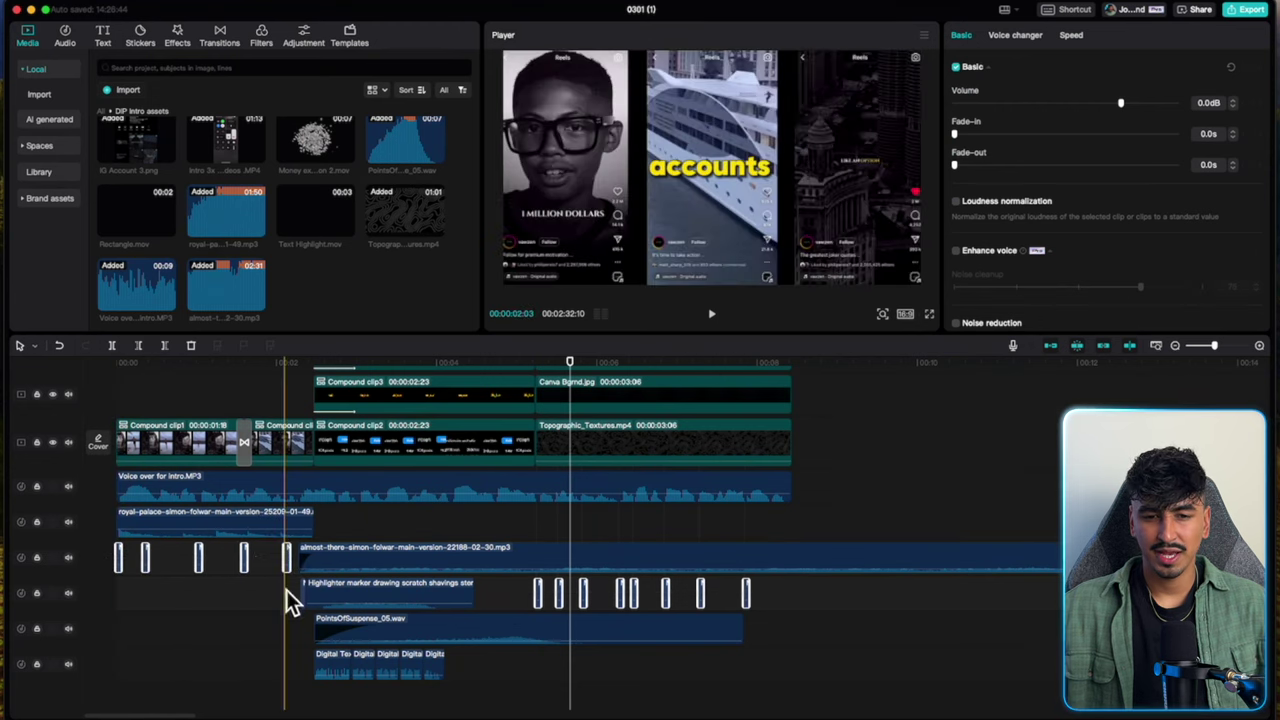
pyautogui.scroll(3, 303, 621)
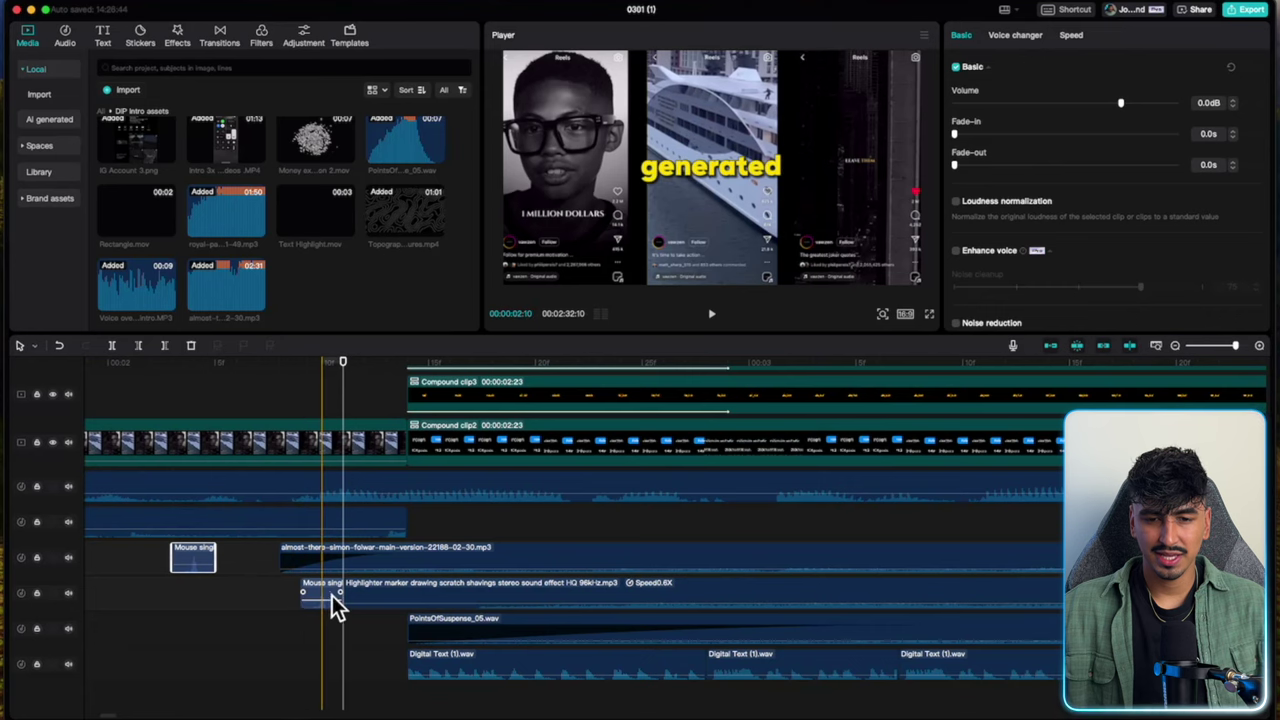
pyautogui.click(321, 596)
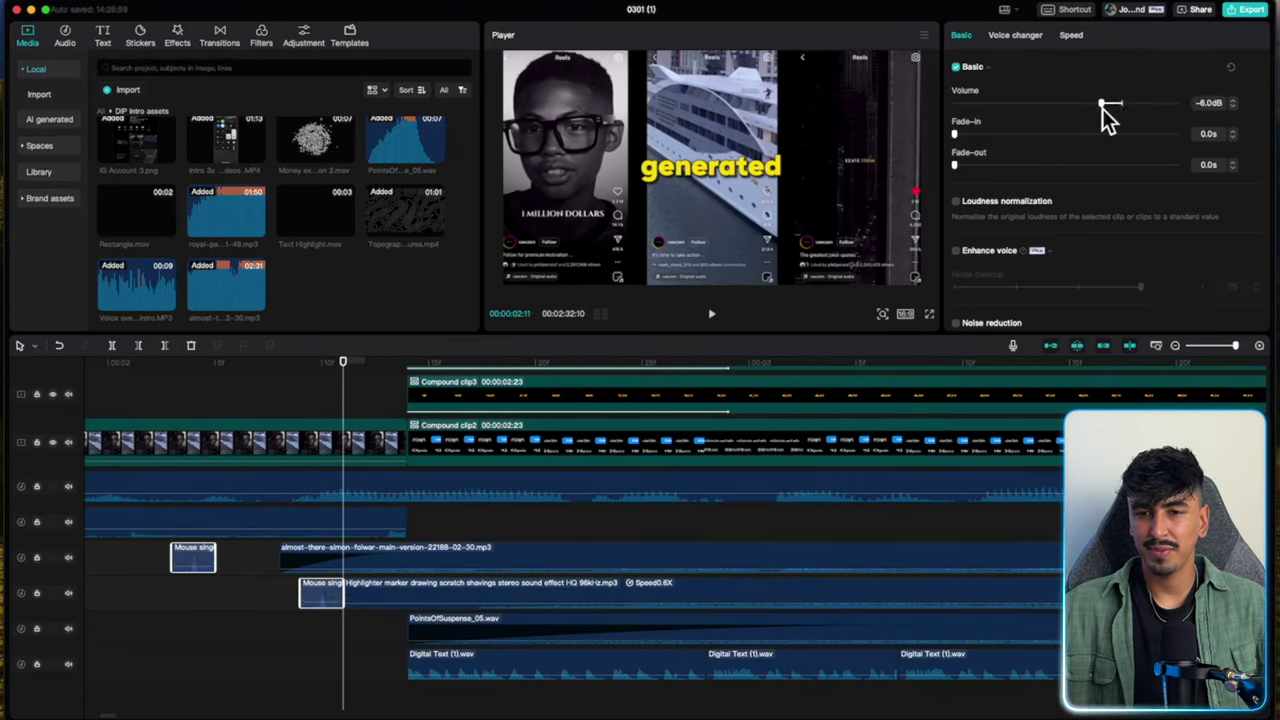
pyautogui.moveTo(1096, 110); pyautogui.dragTo(1094, 110)
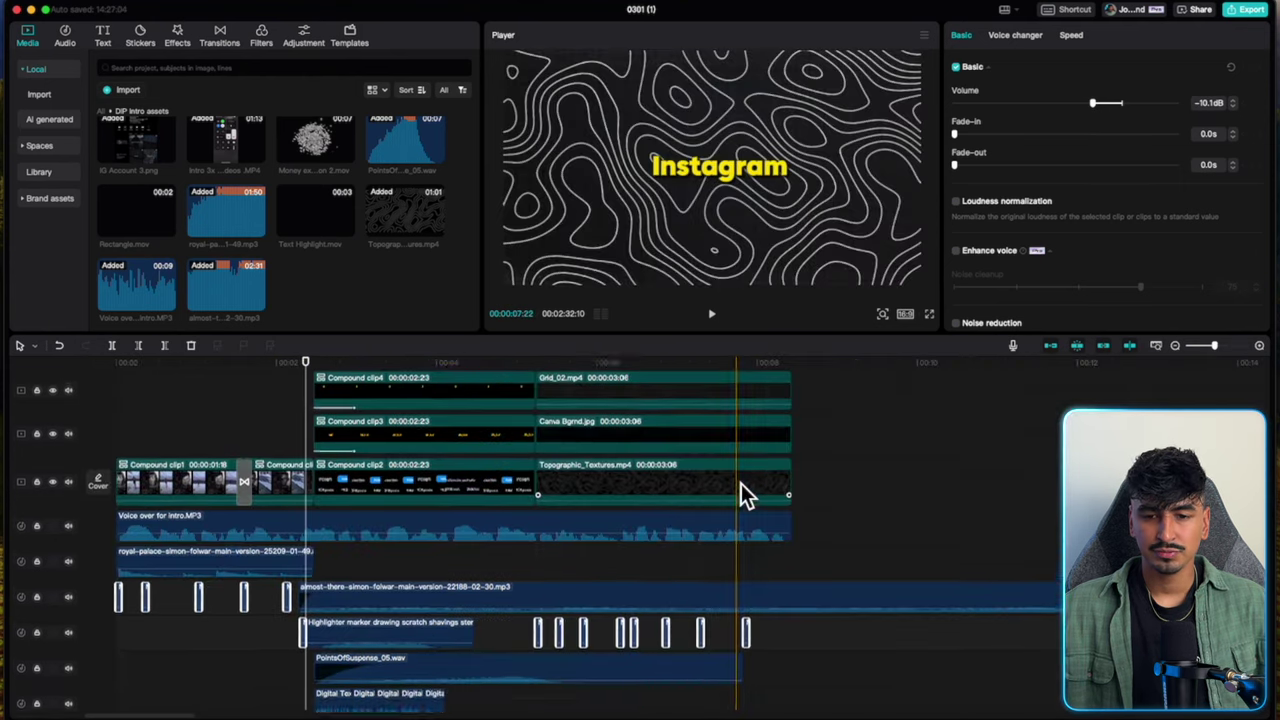
pyautogui.scroll(2, 741, 483)
pyautogui.click(799, 622)
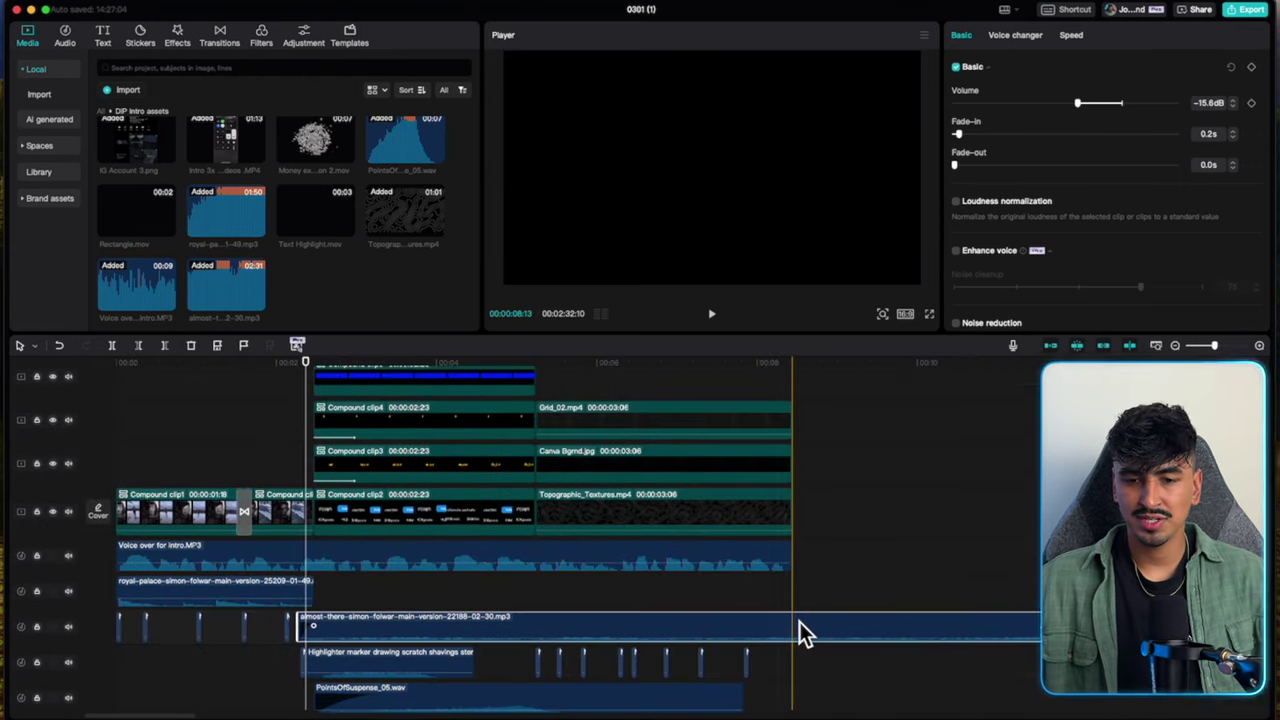
pyautogui.click(820, 622)
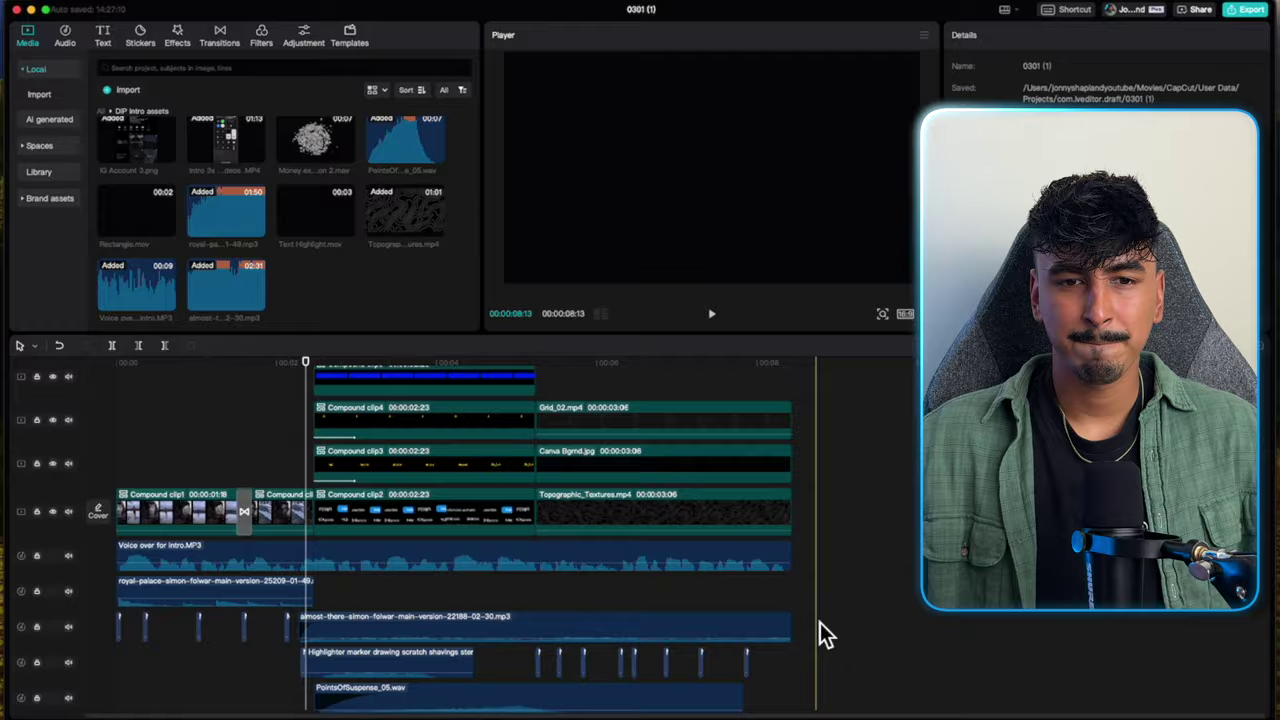
pyautogui.click(68, 46)
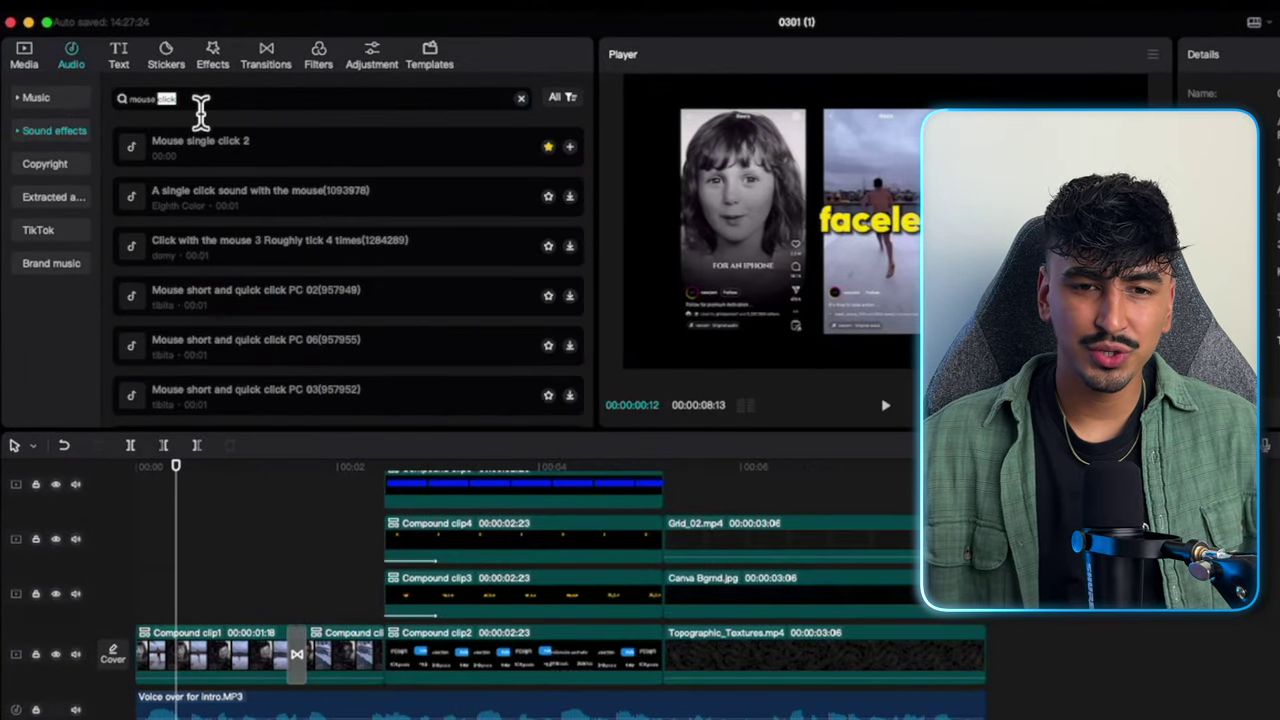
# Search sound effects for 'camera shutter' and place Camera shutter sound 1 beneath the opening transition.
pyautogui.press('BackSpace')
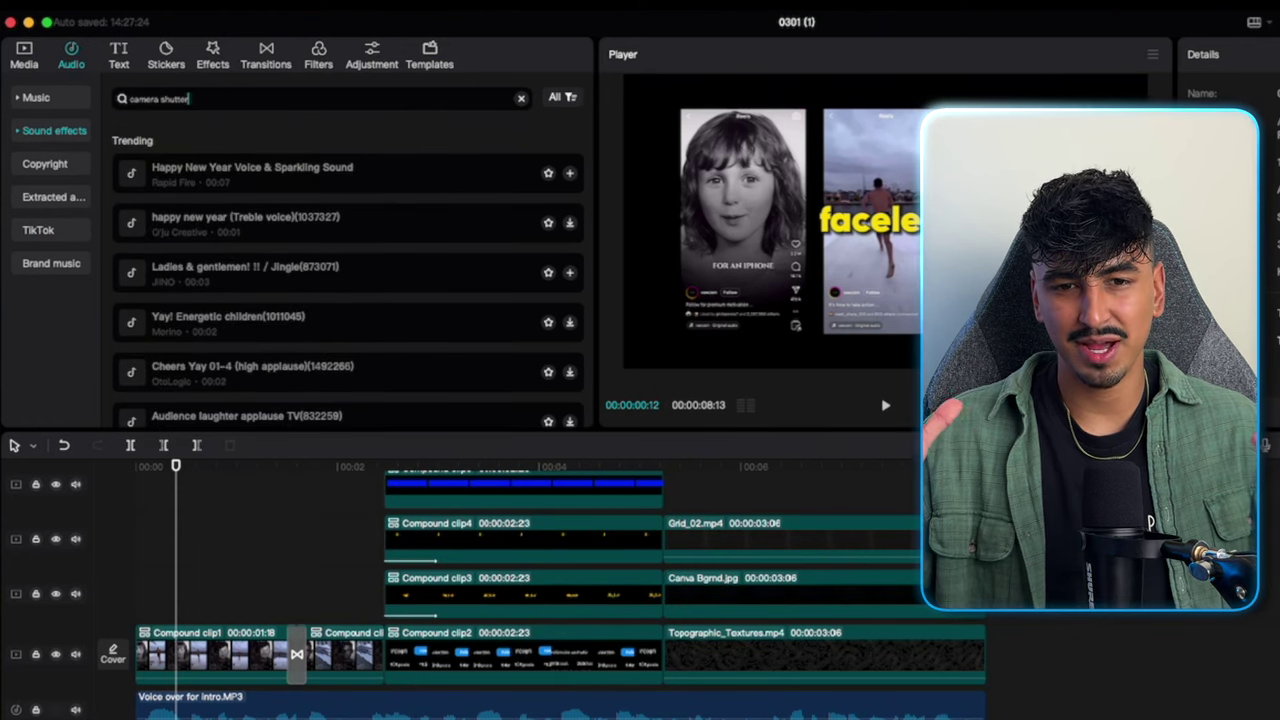
pyautogui.press('Return')
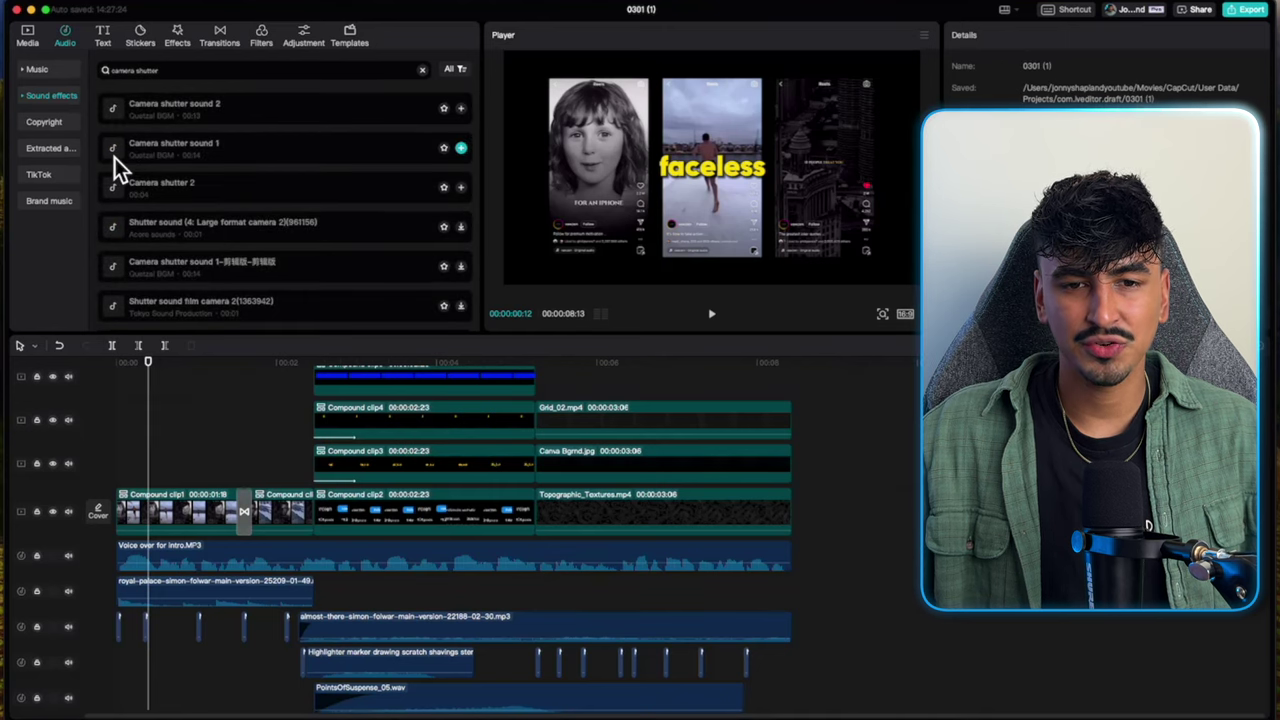
pyautogui.click(114, 161)
pyautogui.moveTo(114, 161); pyautogui.dragTo(157, 700)
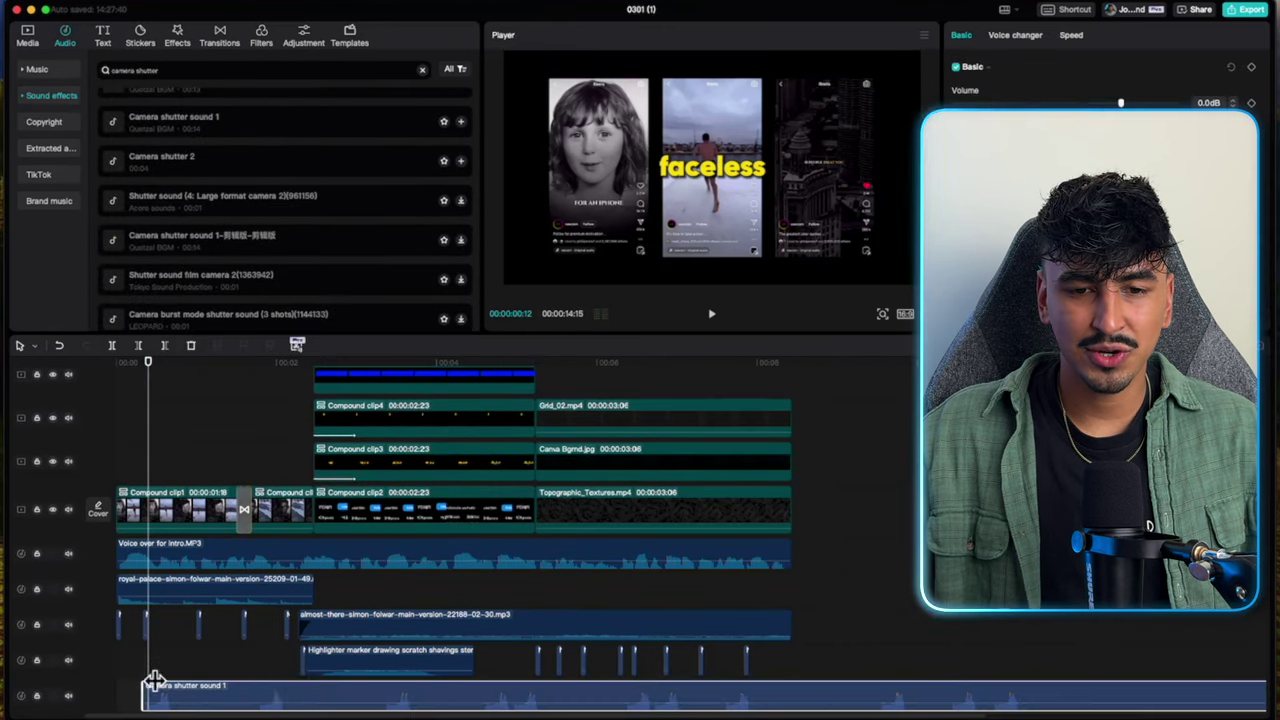
pyautogui.press('space')
pyautogui.scroll(-2, 272, 622)
pyautogui.click(272, 622)
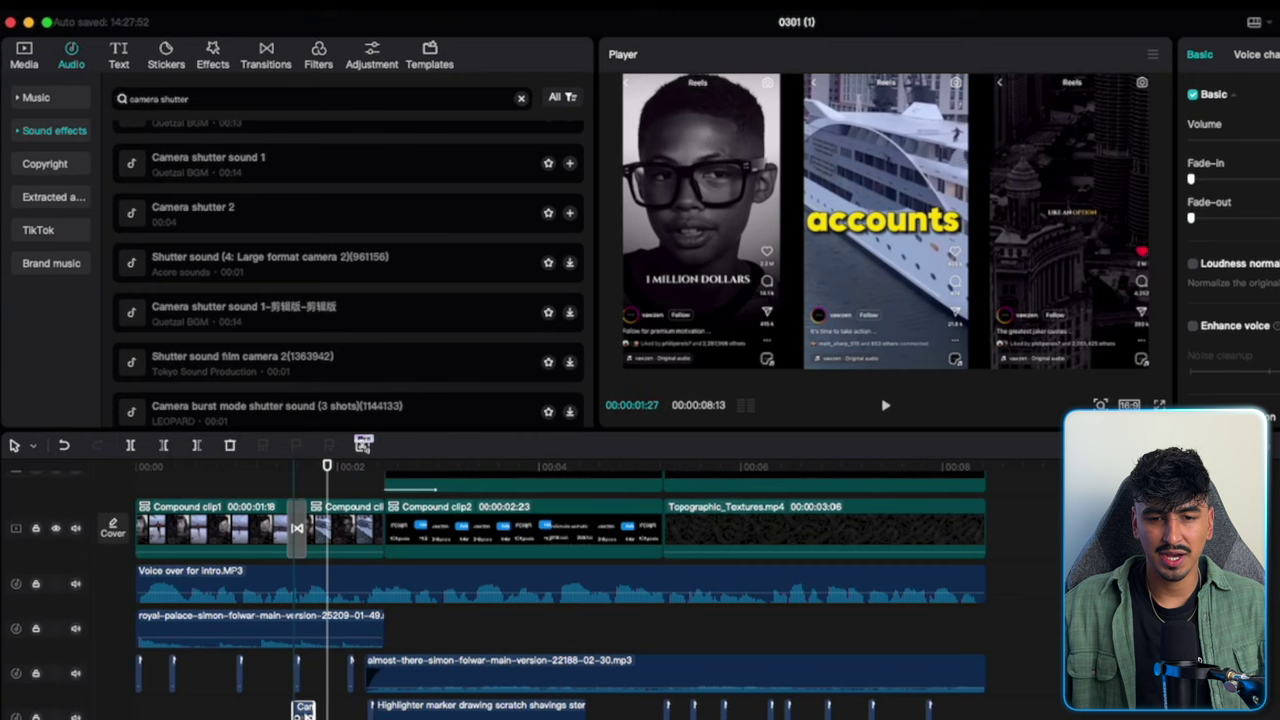
# Set Camera shutter sound 1's volume to -15.0dB and replay the transition.
pyautogui.scroll(2, 300, 710)
pyautogui.scroll(6, 300, 710)
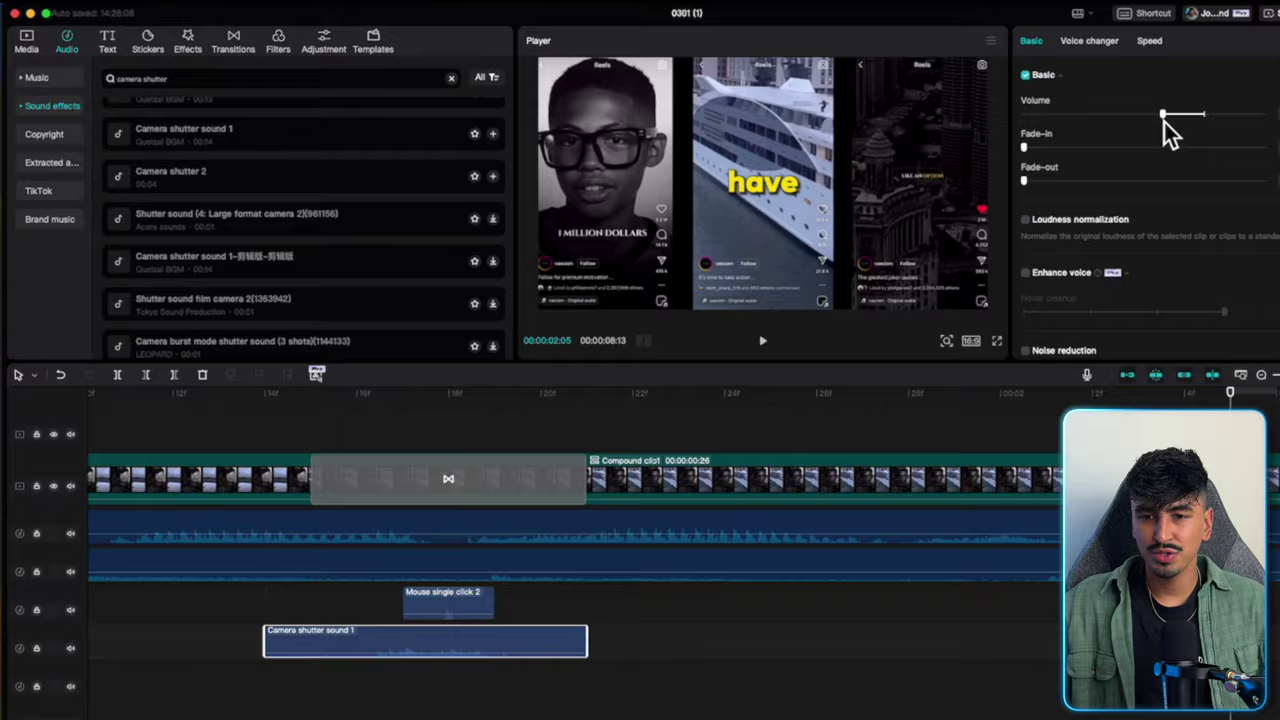
pyautogui.moveTo(1164, 122); pyautogui.dragTo(1081, 112)
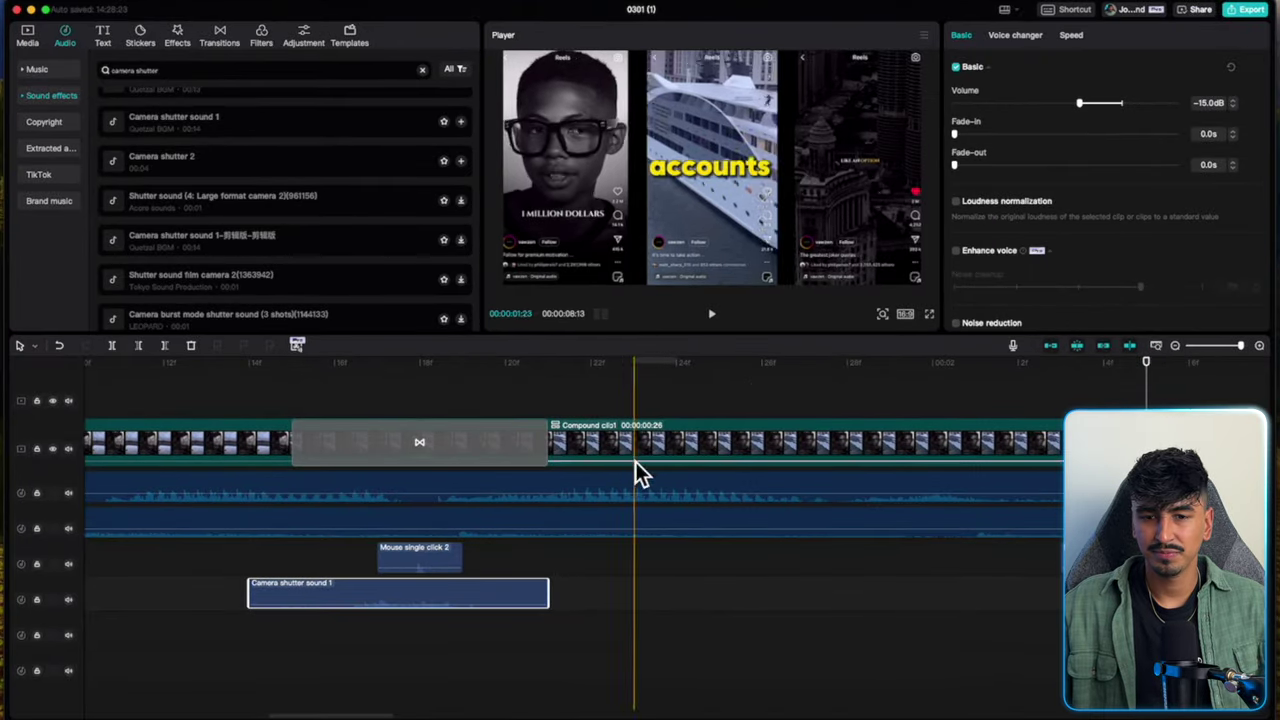
pyautogui.click(263, 649)
pyautogui.press('space')
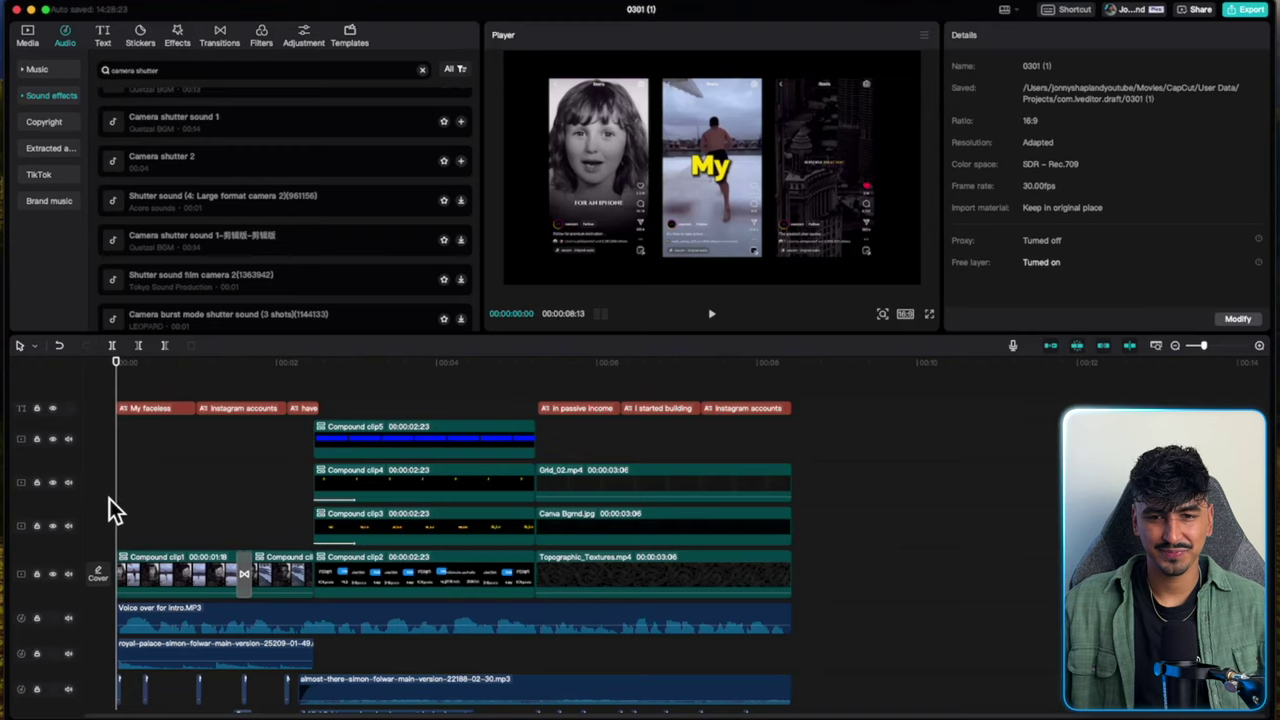
pyautogui.press('space')
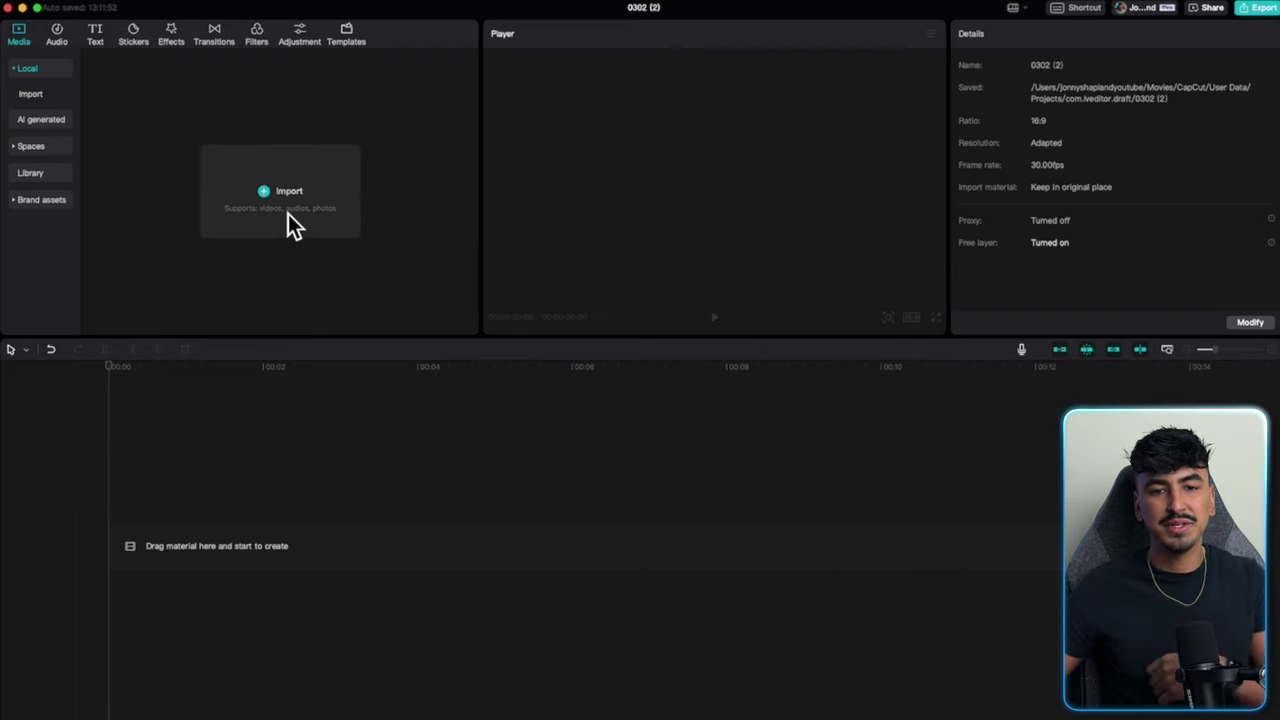
pyautogui.click(288, 214)
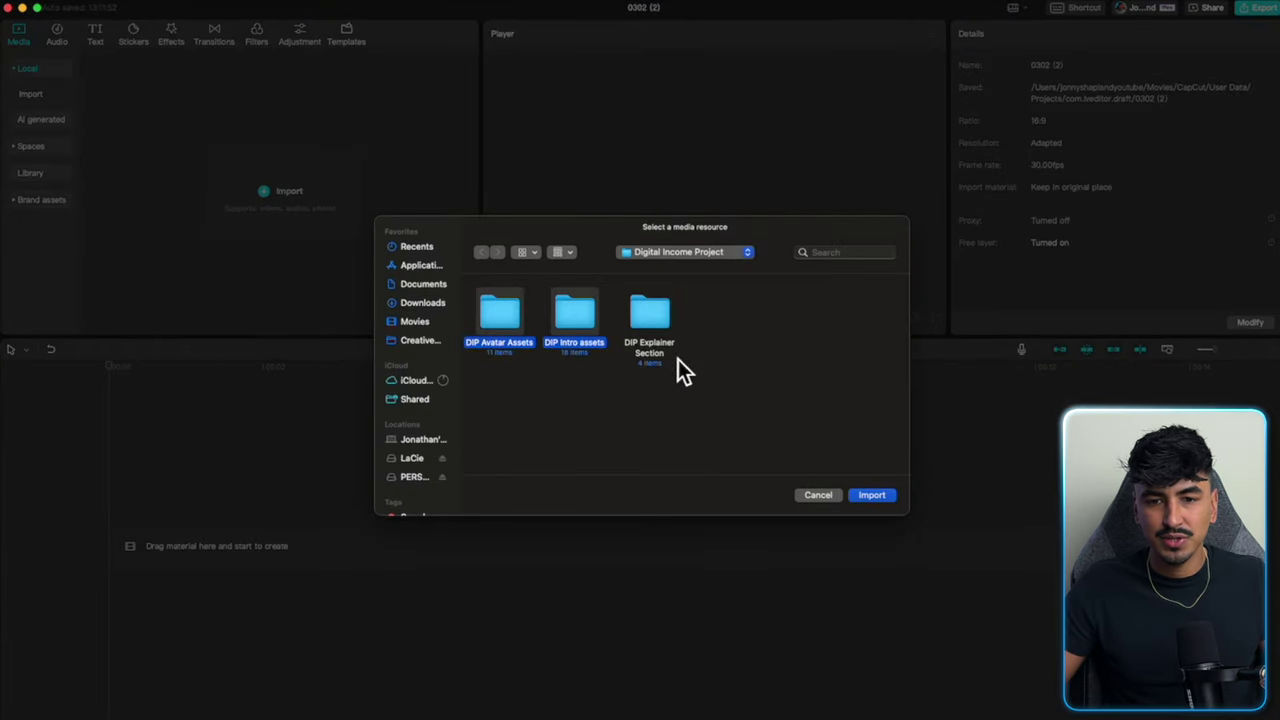
# Import the asset folders and add Grey Grid.png, rotated 90° and scaled to 196%.
pyautogui.click(871, 494)
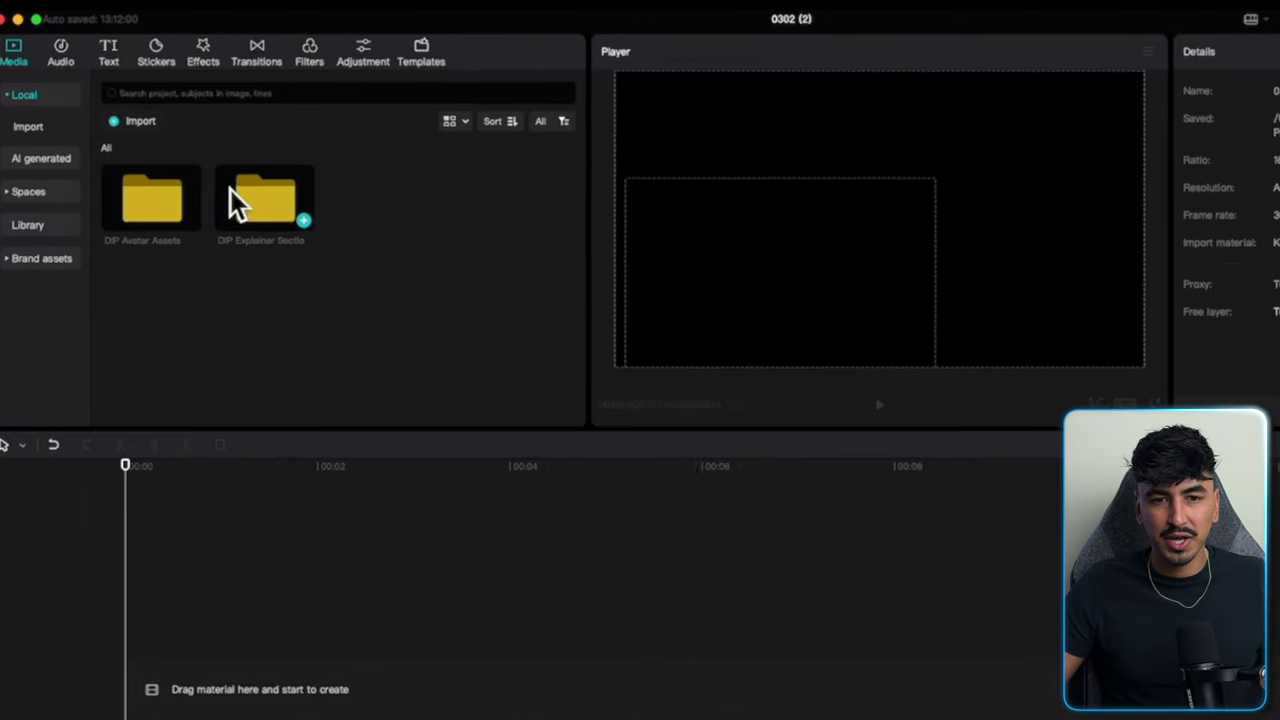
pyautogui.doubleClick(213, 152)
pyautogui.moveTo(287, 220); pyautogui.dragTo(1089, 628)
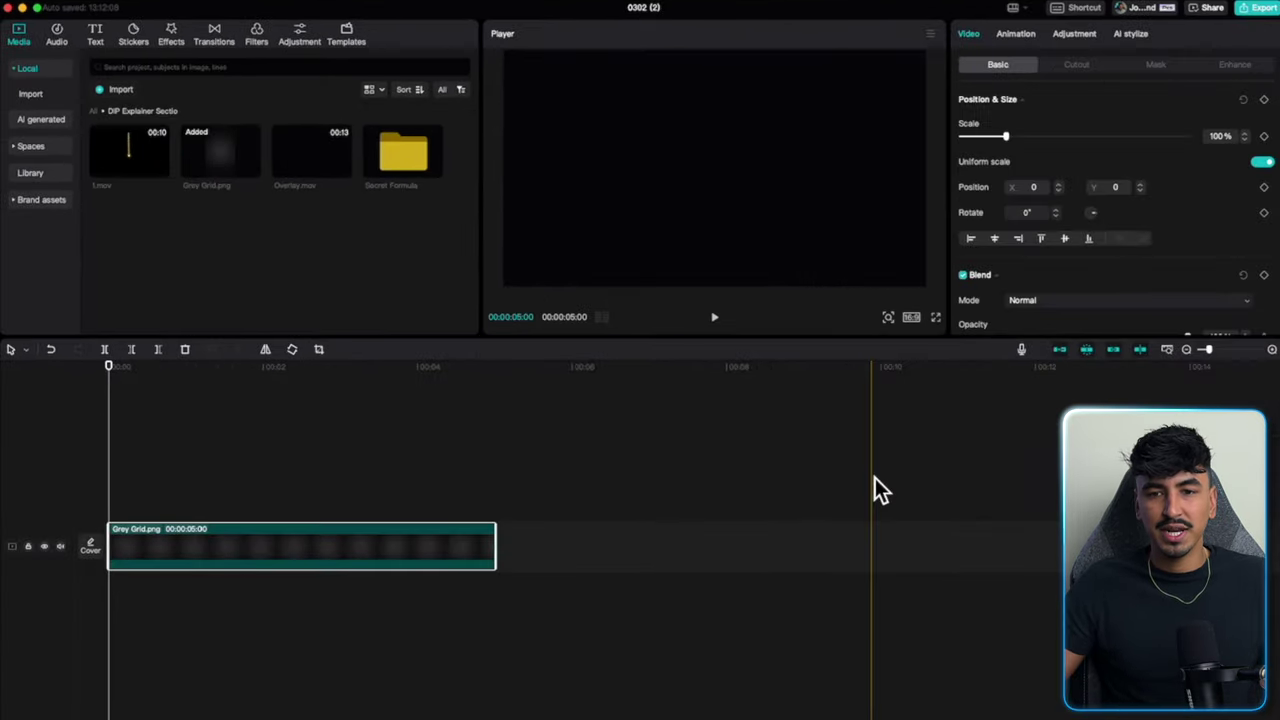
pyautogui.click(912, 318)
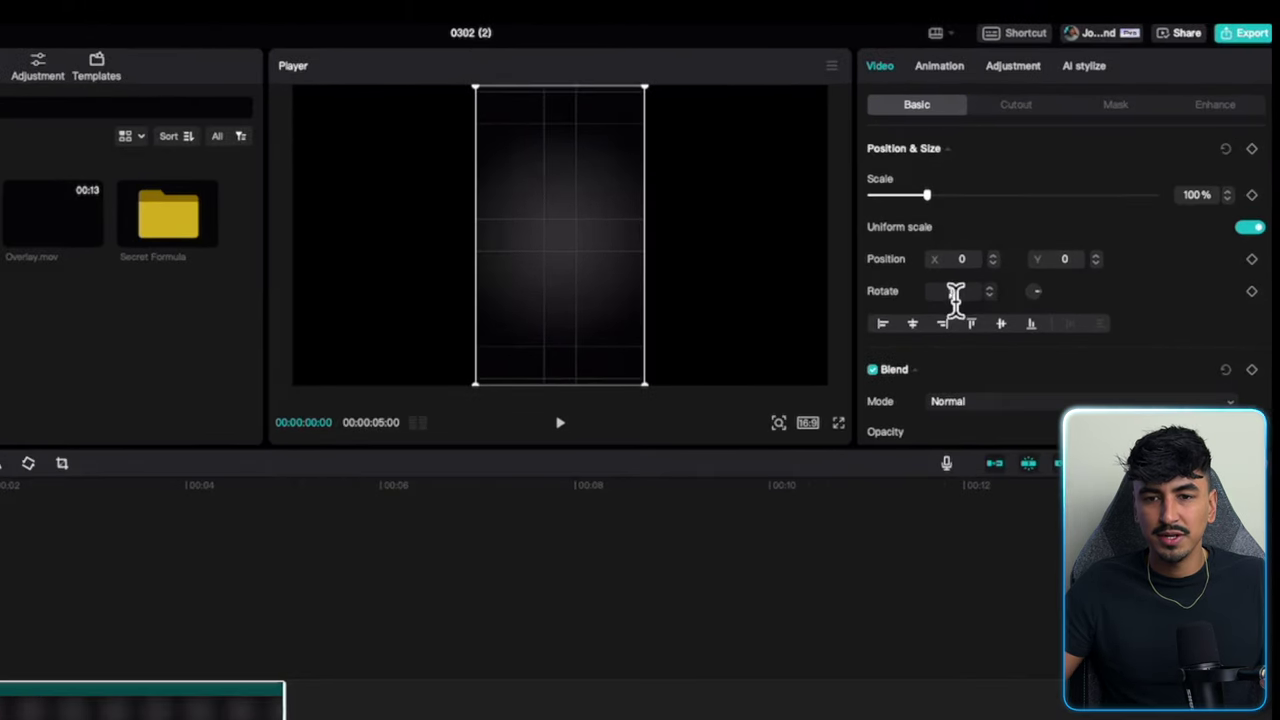
pyautogui.press('Return')
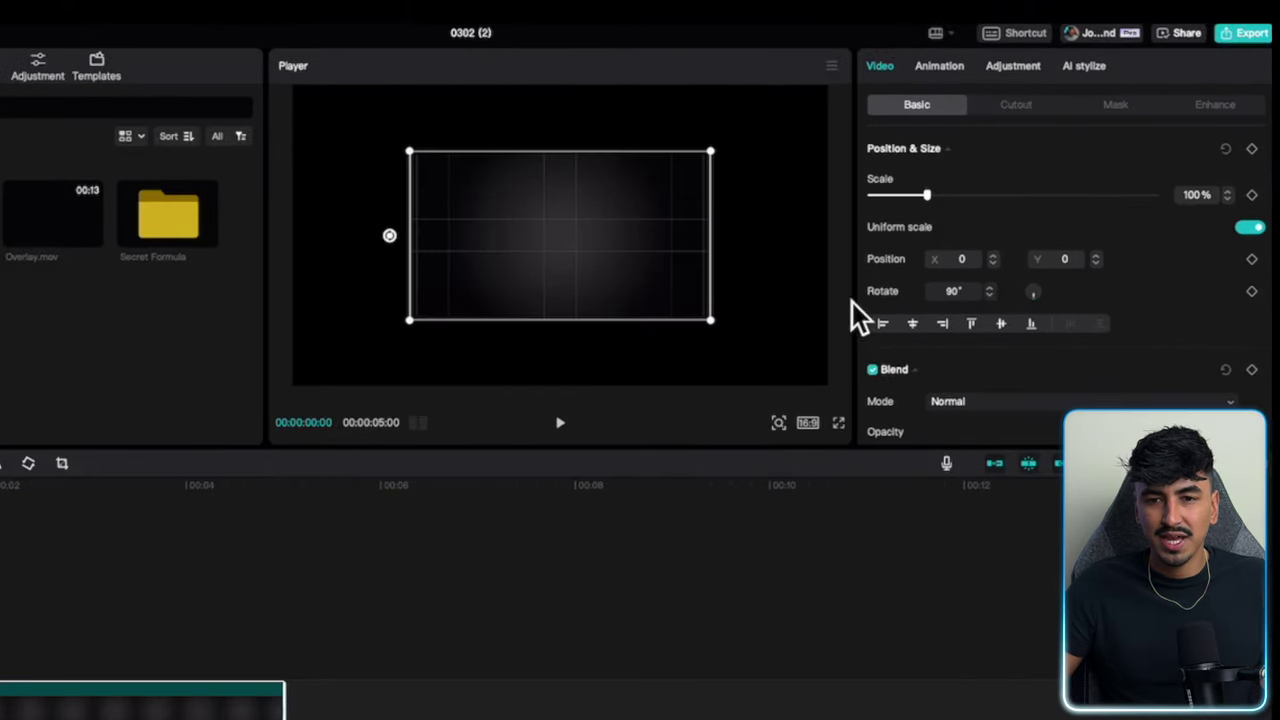
pyautogui.moveTo(933, 195); pyautogui.dragTo(990, 200)
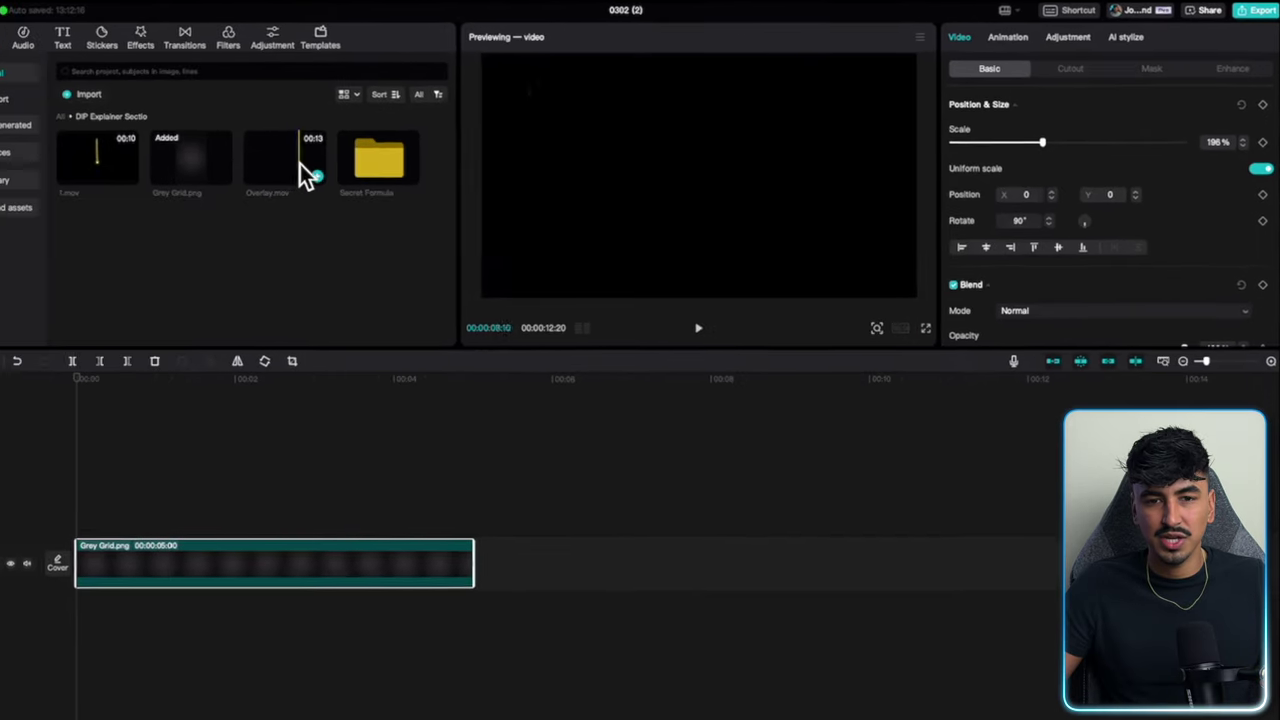
# Place Overlay.mov on a track above the grid and extend the grid to 00:00:12:20.
pyautogui.click(316, 176)
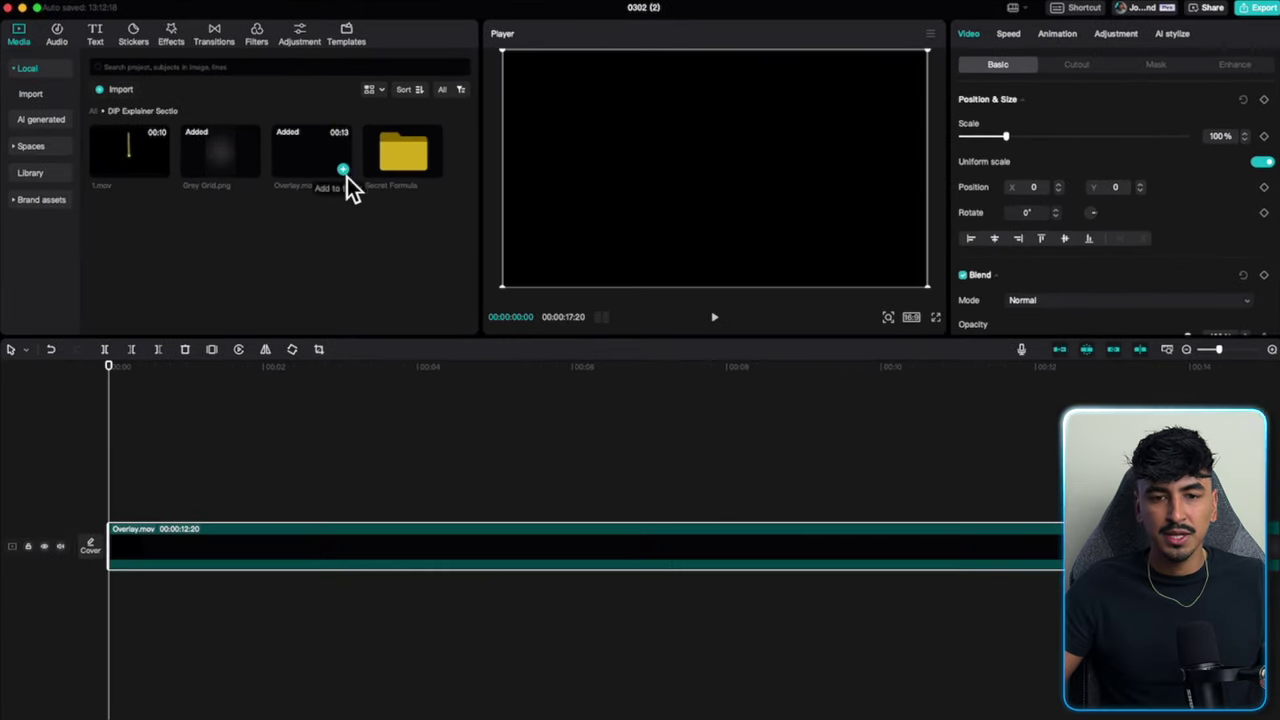
pyautogui.moveTo(719, 553); pyautogui.dragTo(720, 467)
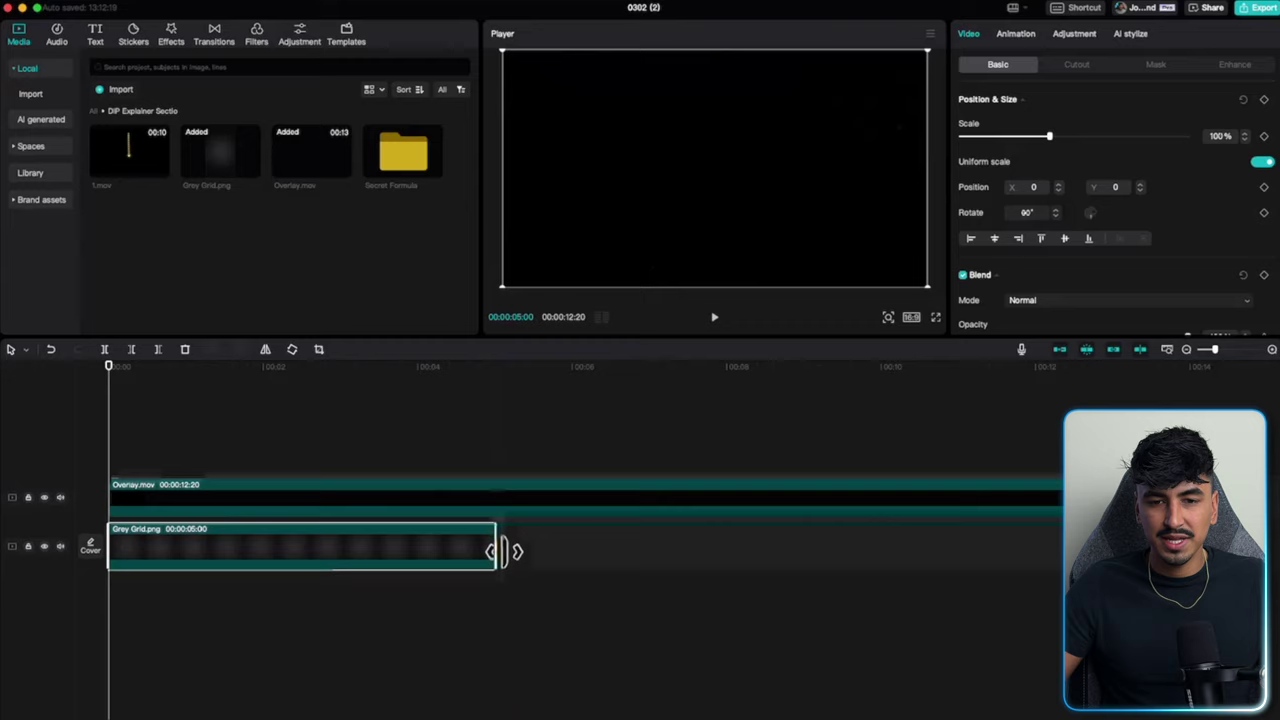
pyautogui.moveTo(508, 551); pyautogui.dragTo(1062, 551)
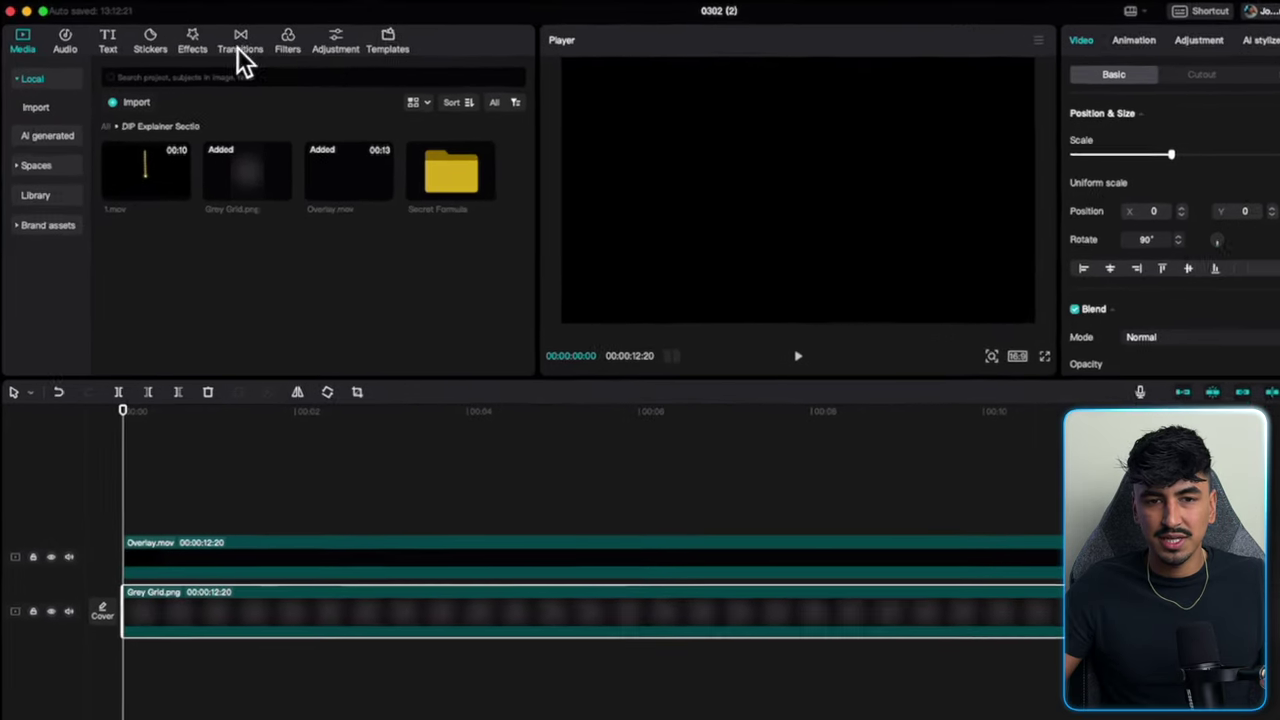
pyautogui.click(214, 35)
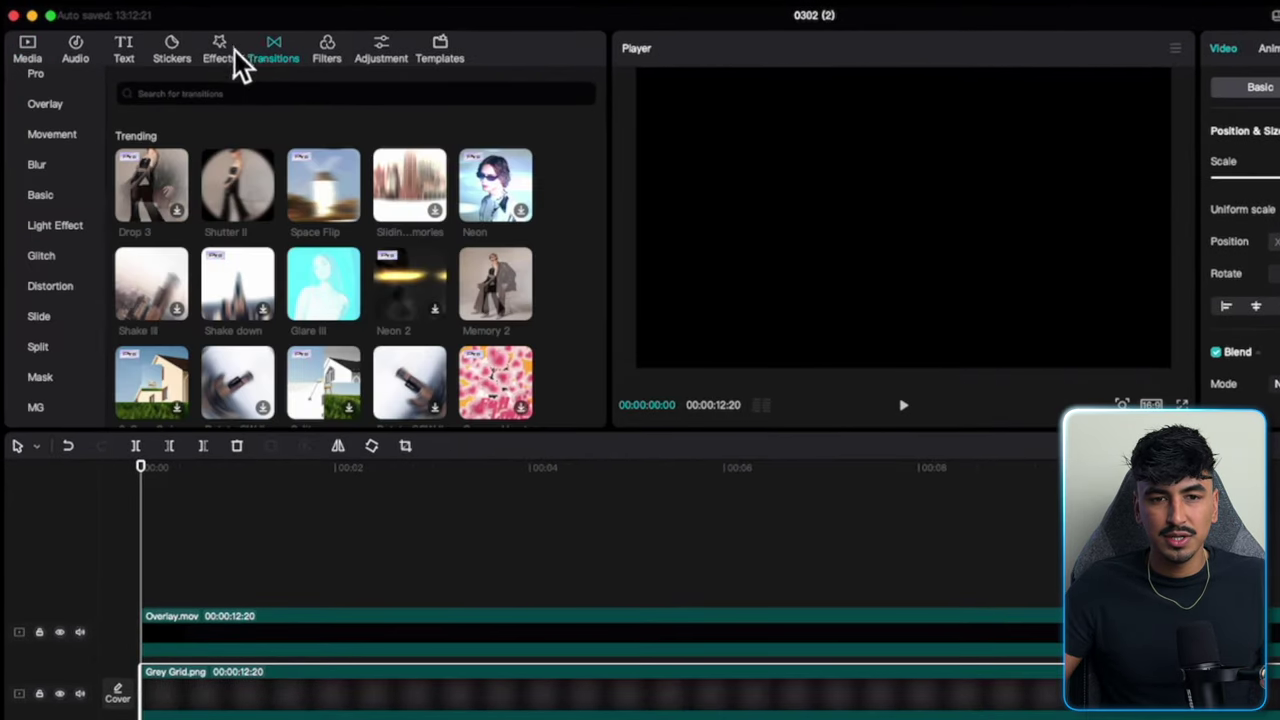
# Apply a video effect from the effects library to the Grey Grid clip.
pyautogui.click(234, 50)
pyautogui.scroll(-1, 147, 270)
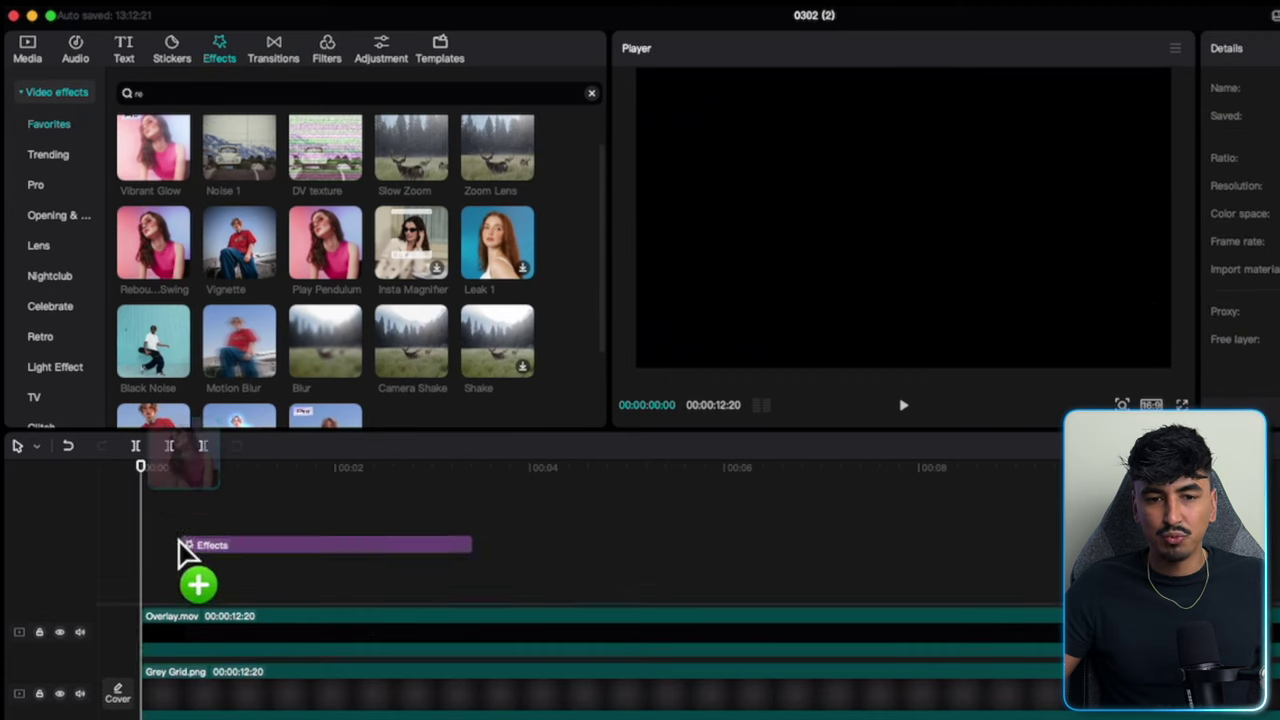
pyautogui.moveTo(179, 541); pyautogui.dragTo(208, 668)
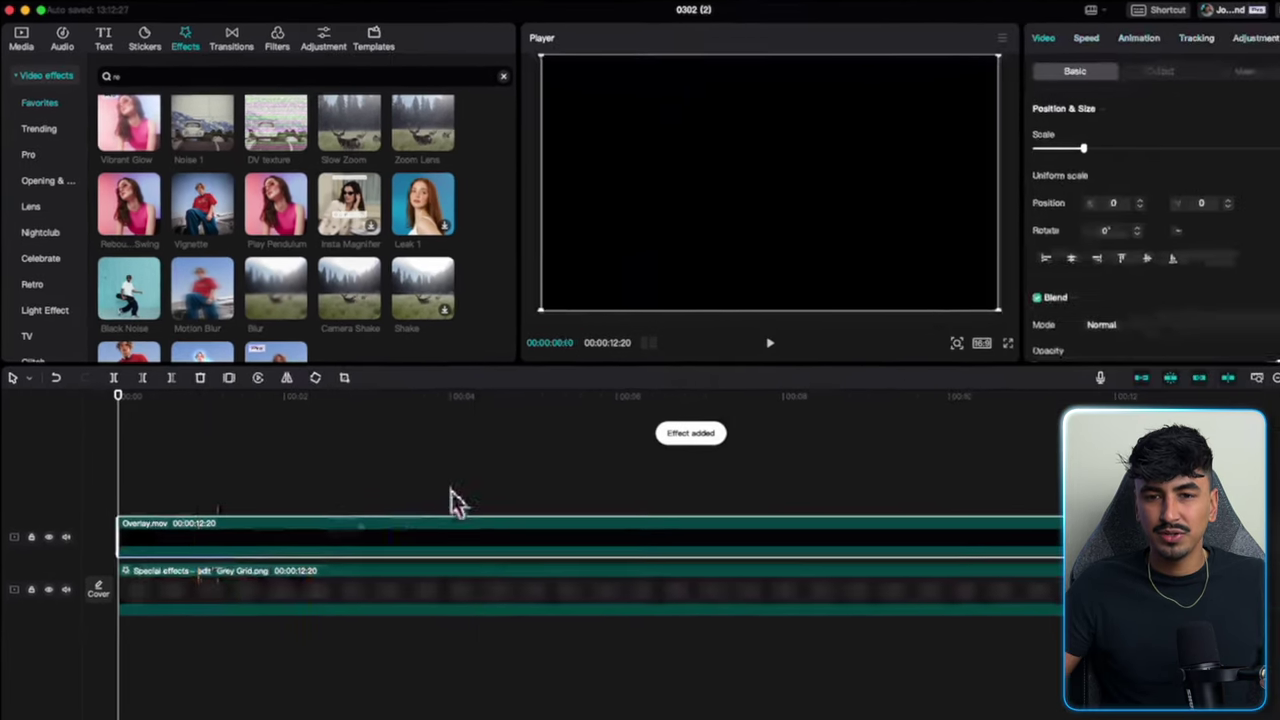
# Set the overlay's blend mode to Screen and preview the result.
pyautogui.click(1249, 329)
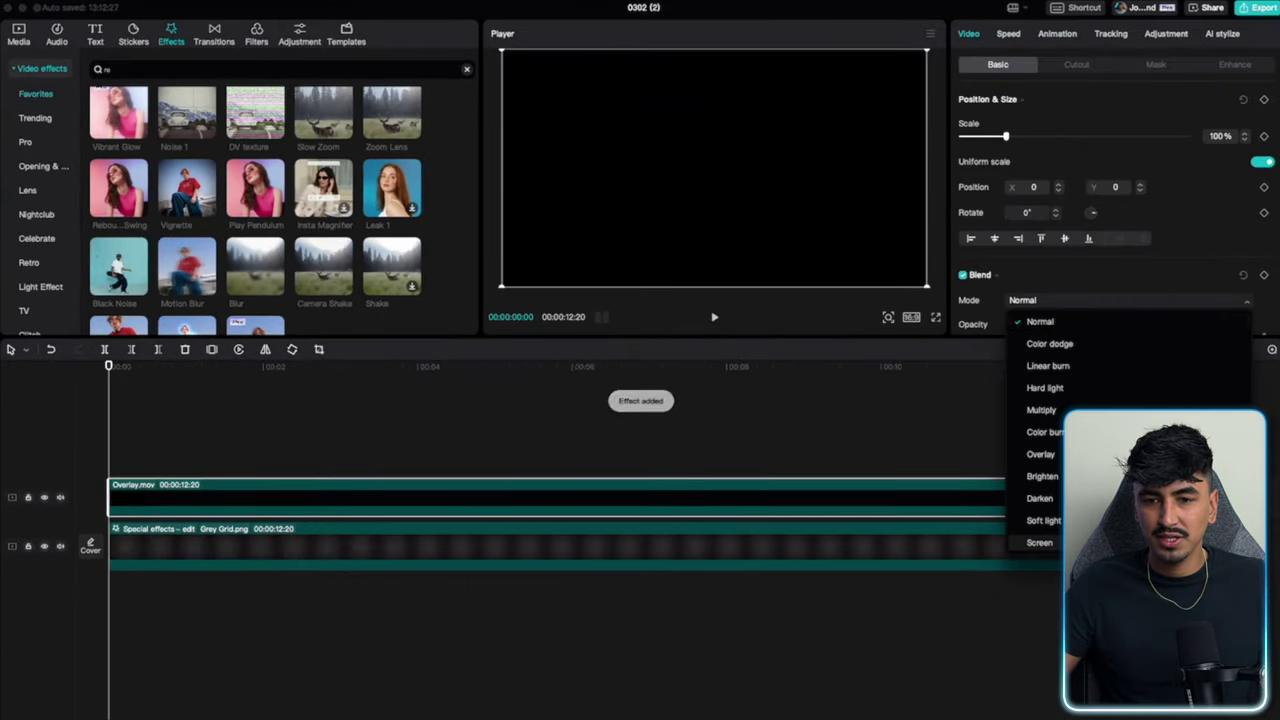
pyautogui.click(1039, 542)
pyautogui.press('space')
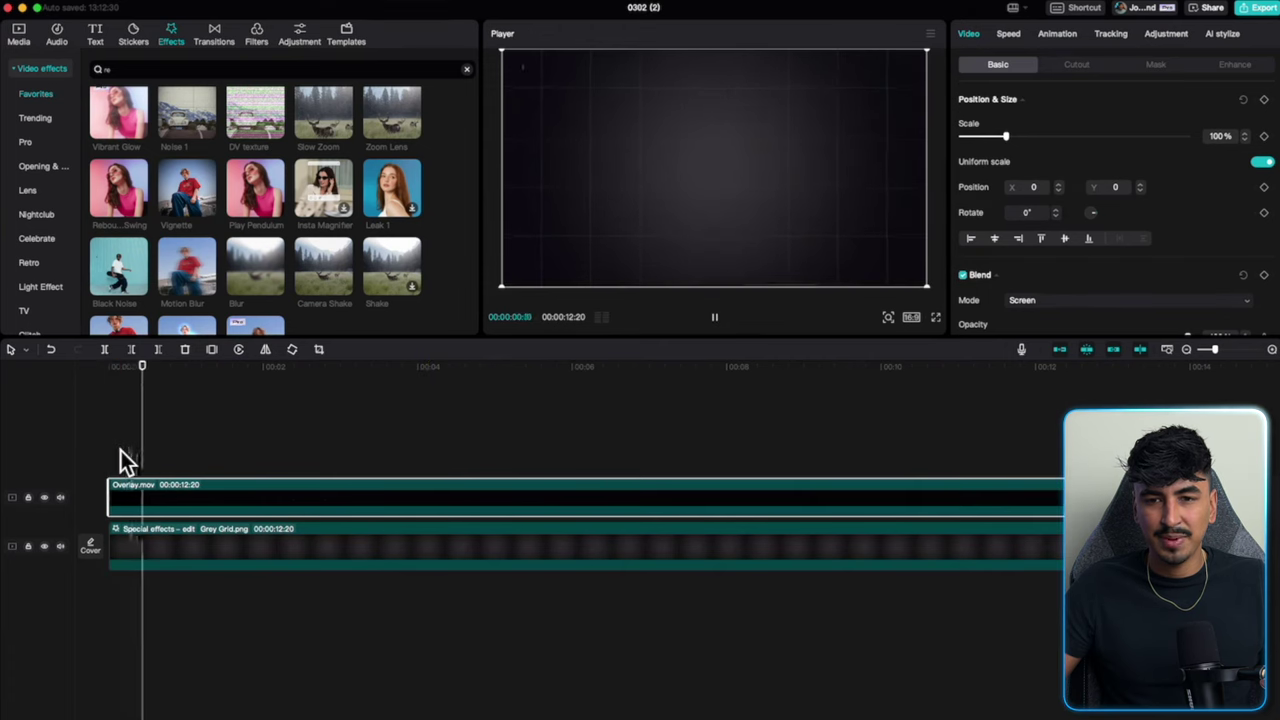
pyautogui.scroll(-1, 1061, 216)
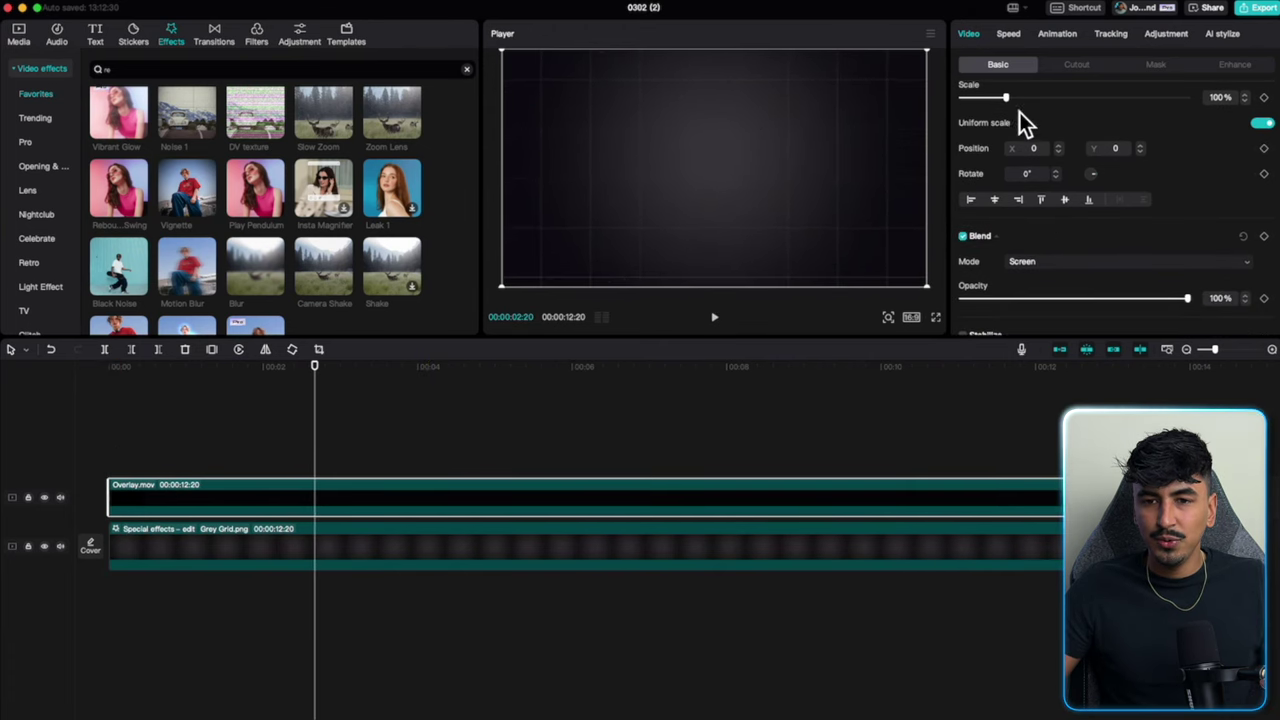
# Lower the Rebound Swing speed to 30 and the overlay opacity to 61%.
pyautogui.click(122, 540)
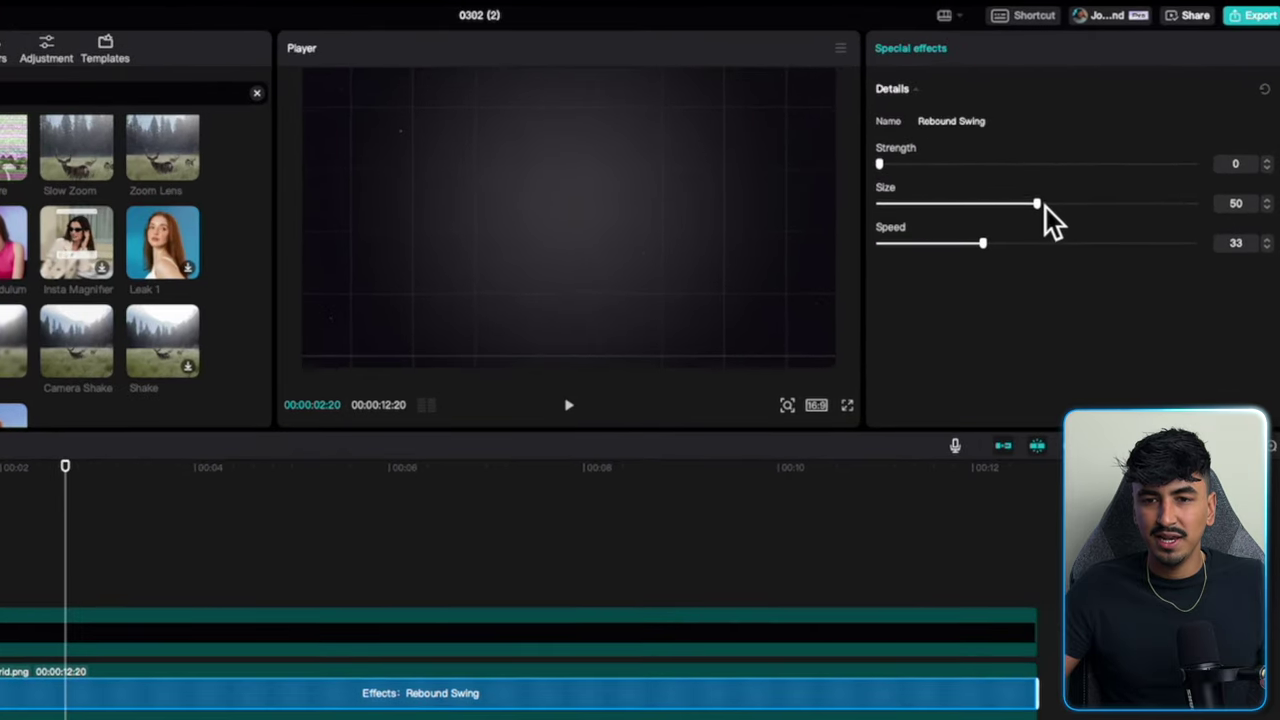
pyautogui.moveTo(983, 243); pyautogui.dragTo(973, 243)
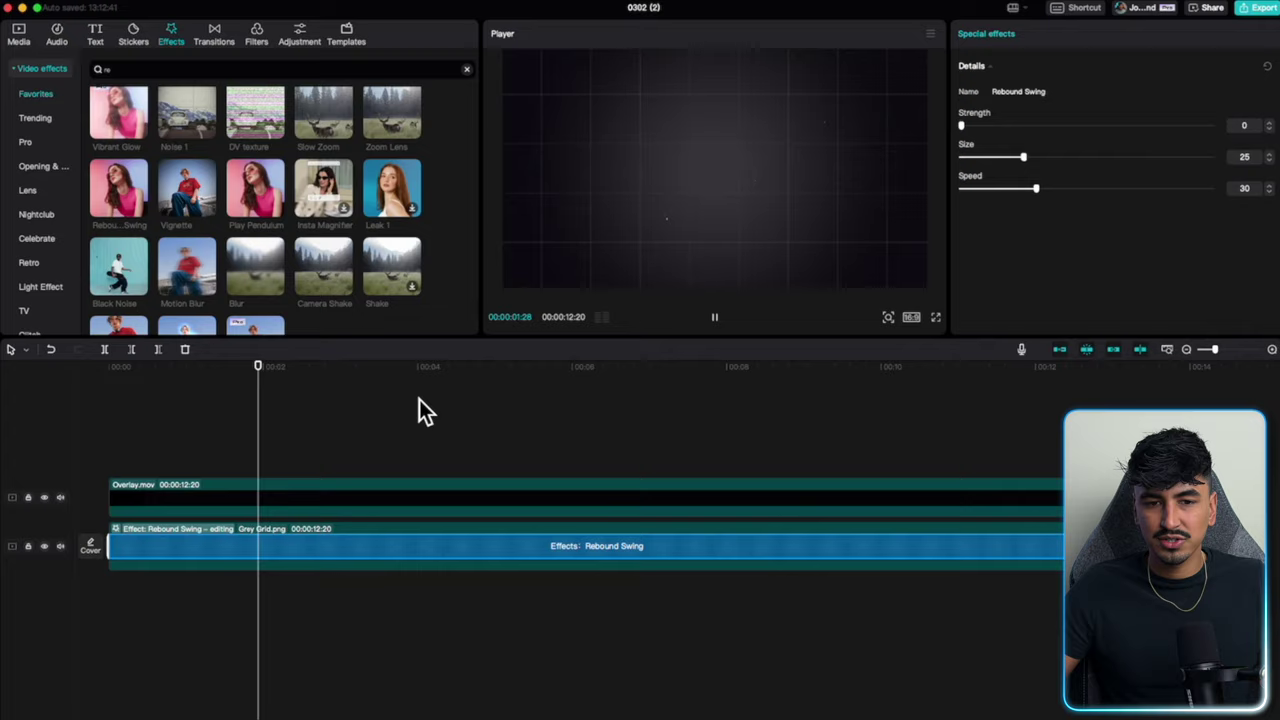
pyautogui.click(419, 502)
pyautogui.scroll(-3, 973, 283)
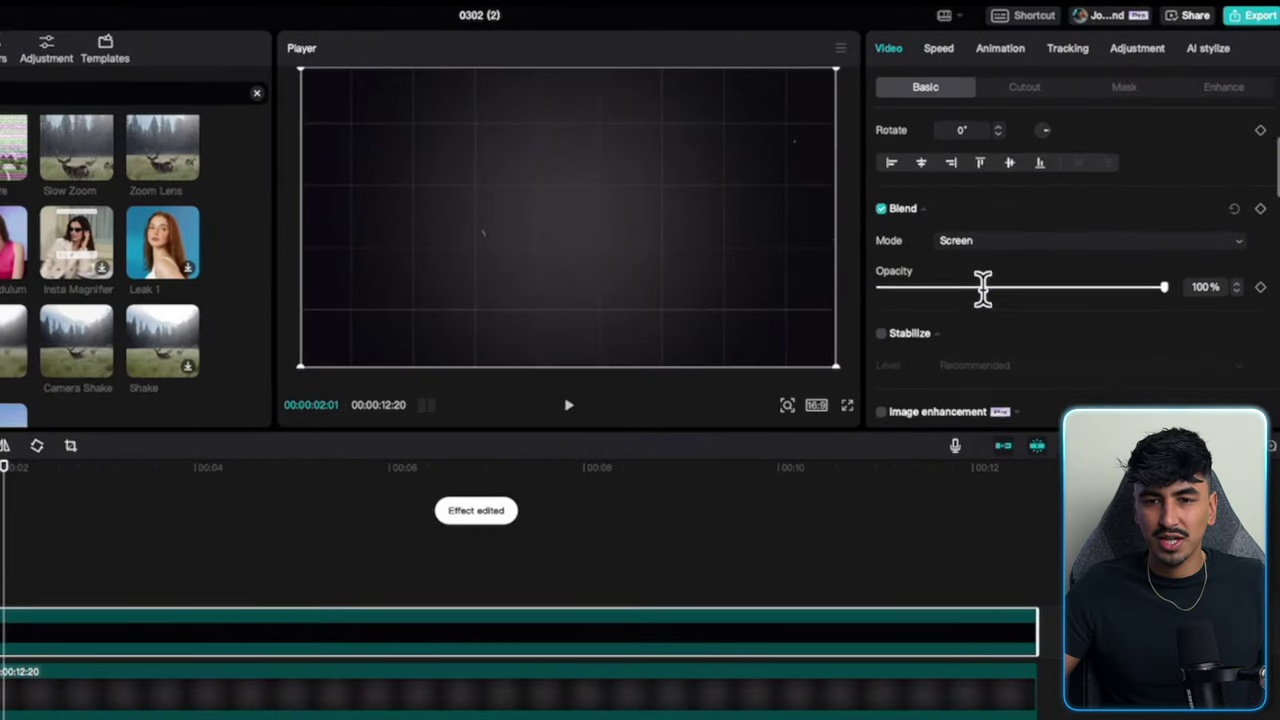
pyautogui.moveTo(1063, 299); pyautogui.dragTo(1058, 300)
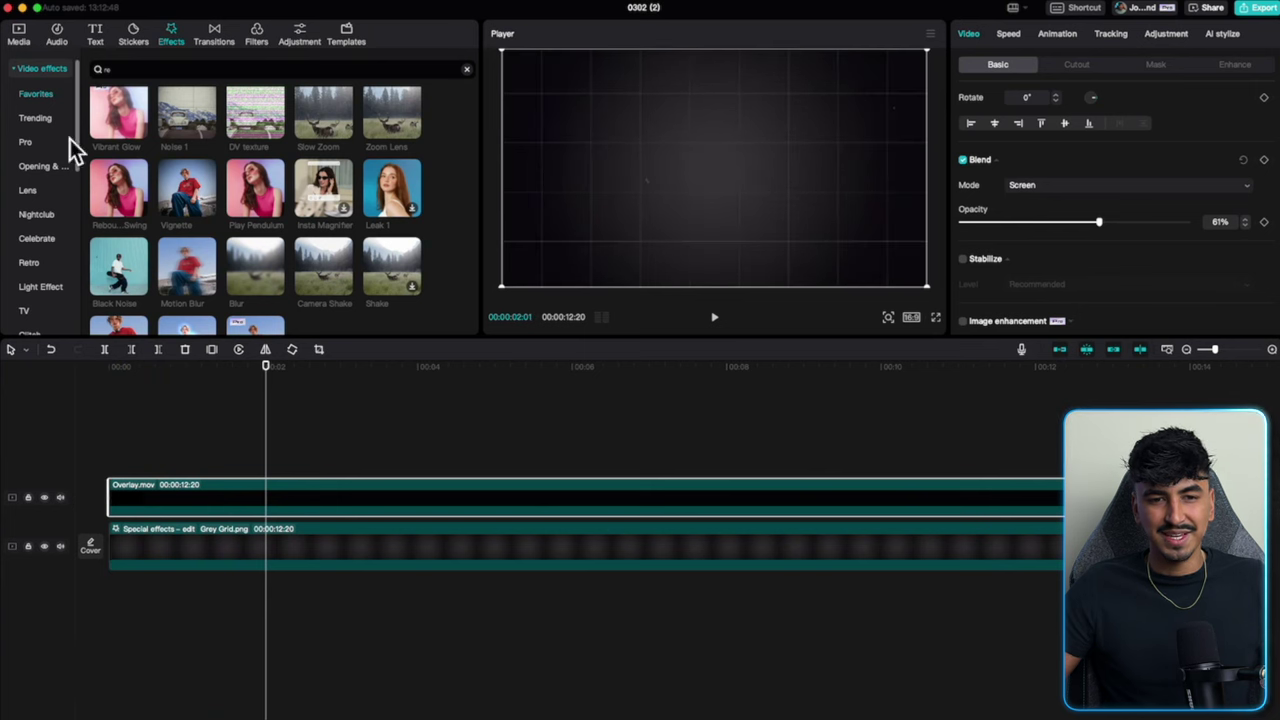
# Place the Etsy avatar video from DIP Avatar Assets onto a new top track.
pyautogui.click(19, 36)
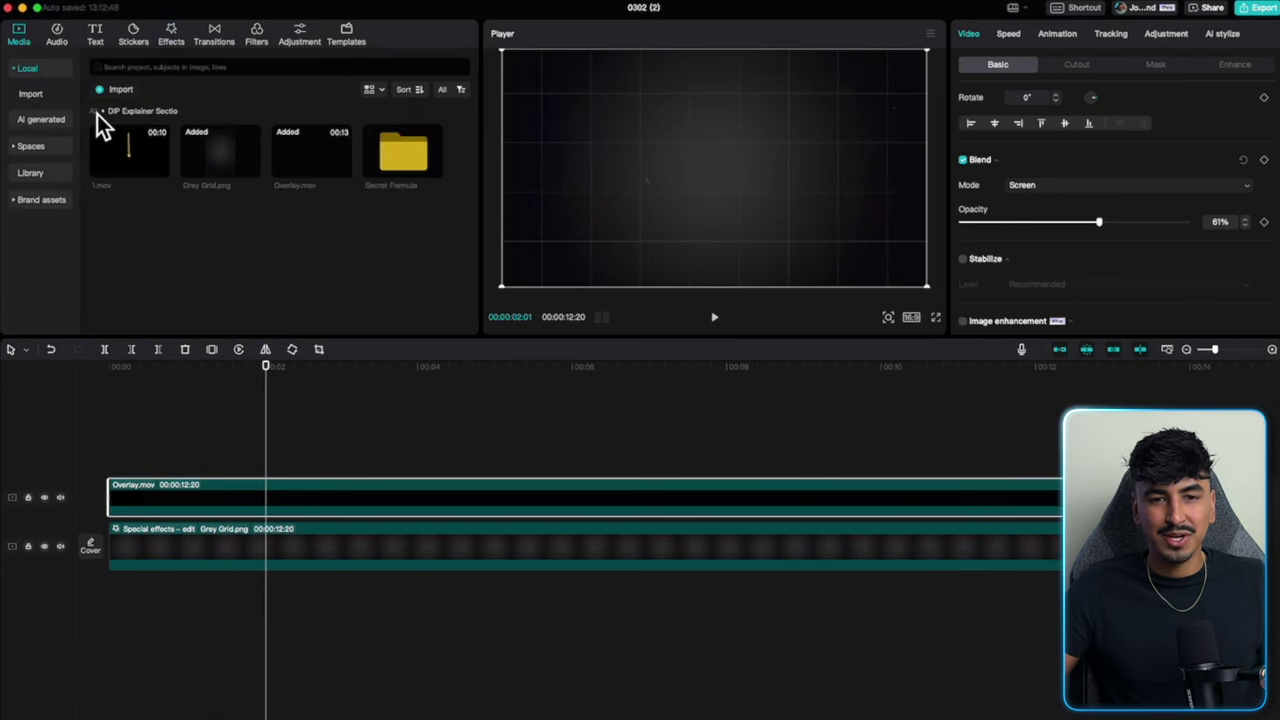
pyautogui.click(96, 112)
pyautogui.doubleClick(137, 150)
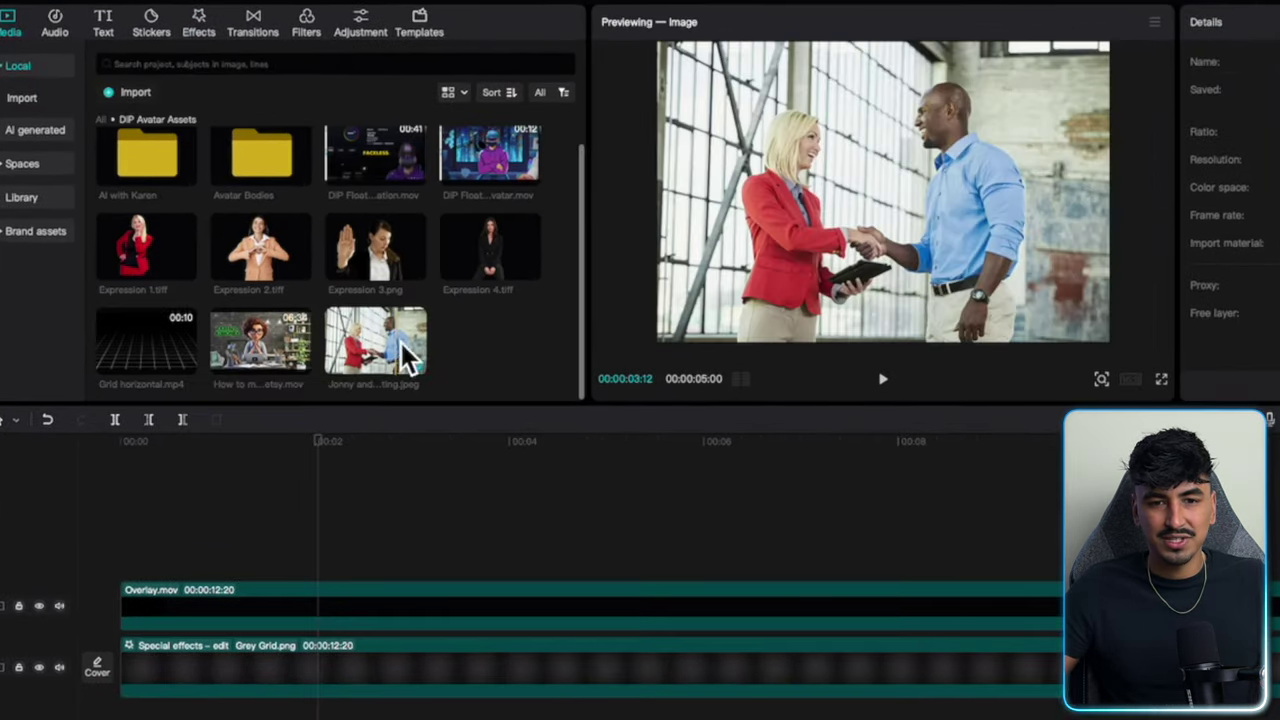
pyautogui.moveTo(261, 356); pyautogui.dragTo(119, 580)
pyautogui.moveTo(108, 480); pyautogui.dragTo(123, 459)
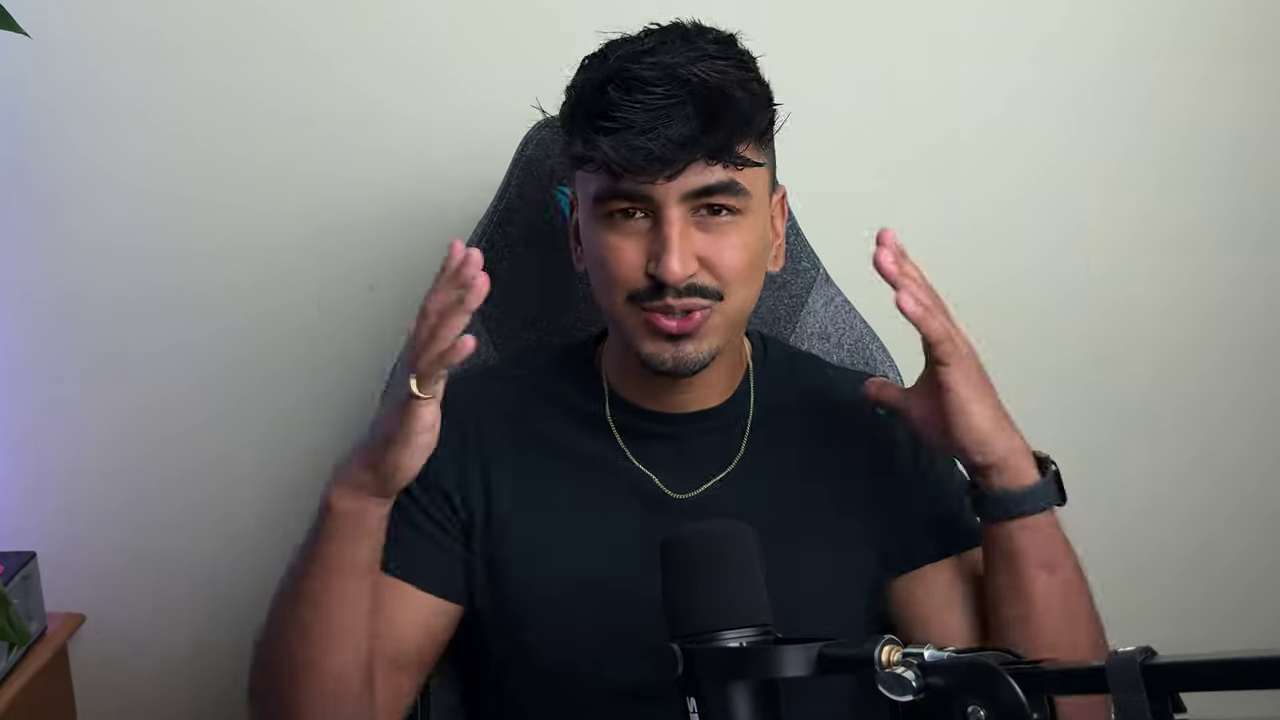
pyautogui.scroll(-15, 880, 608)
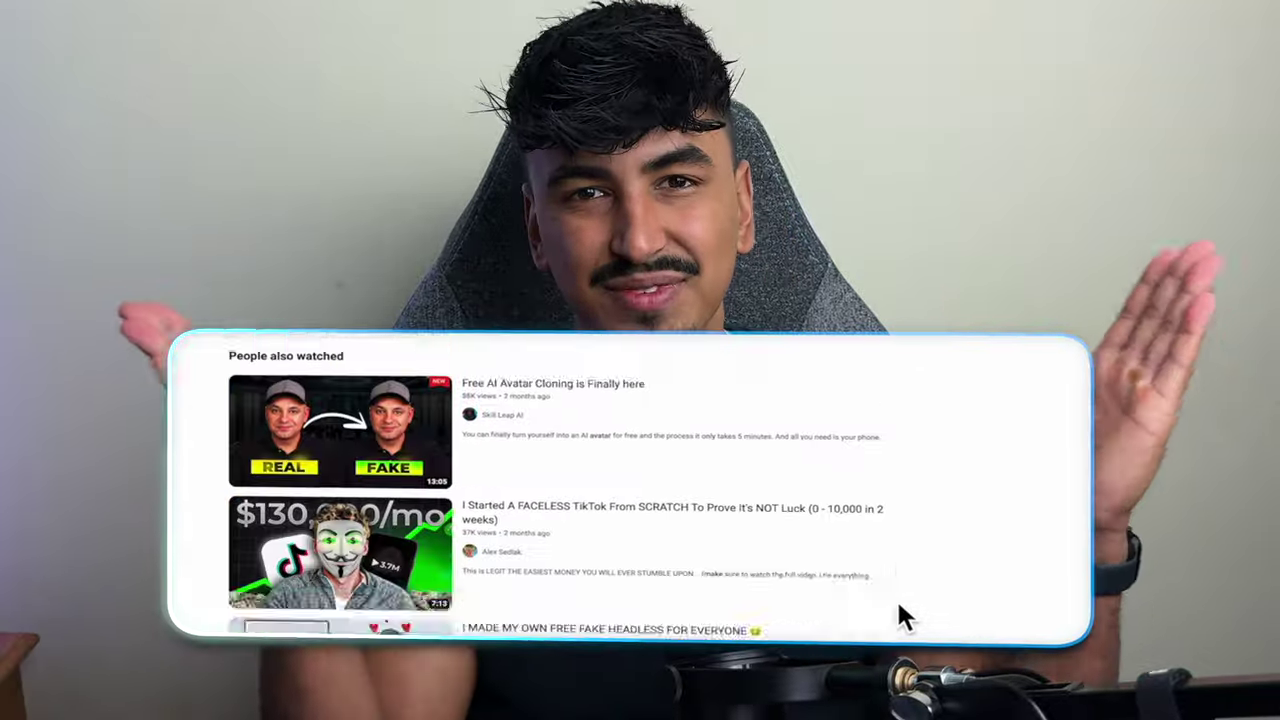
pyautogui.scroll(-10, 960, 590)
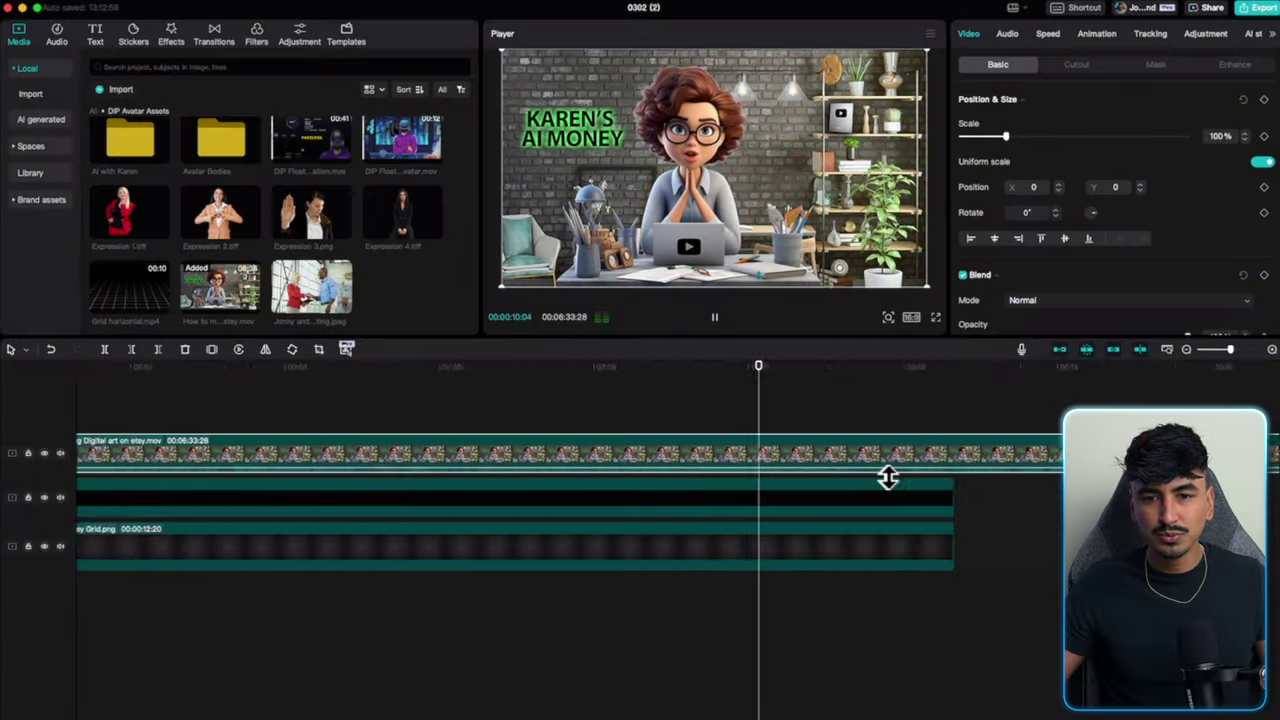
# Split the Etsy, overlay and grid effects tracks at 00:00:11:22 and delete their trailing parts.
pyautogui.hscroll(3, 888, 478)
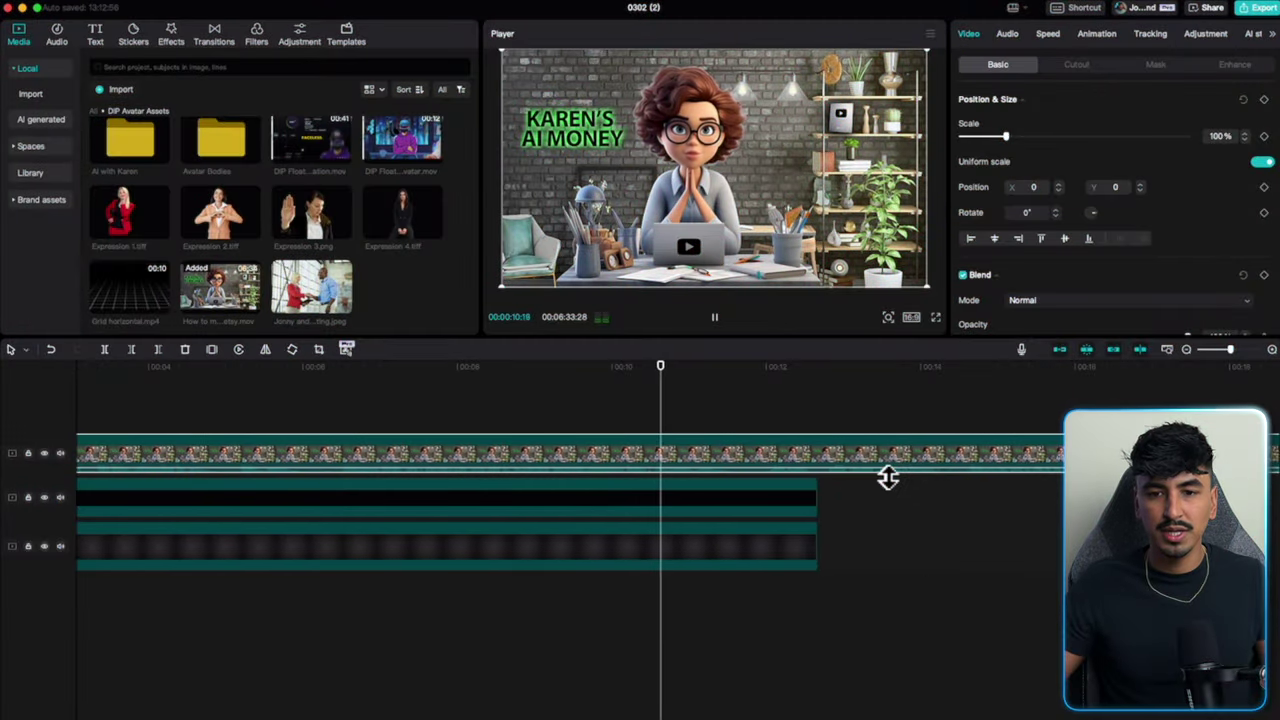
pyautogui.press('space')
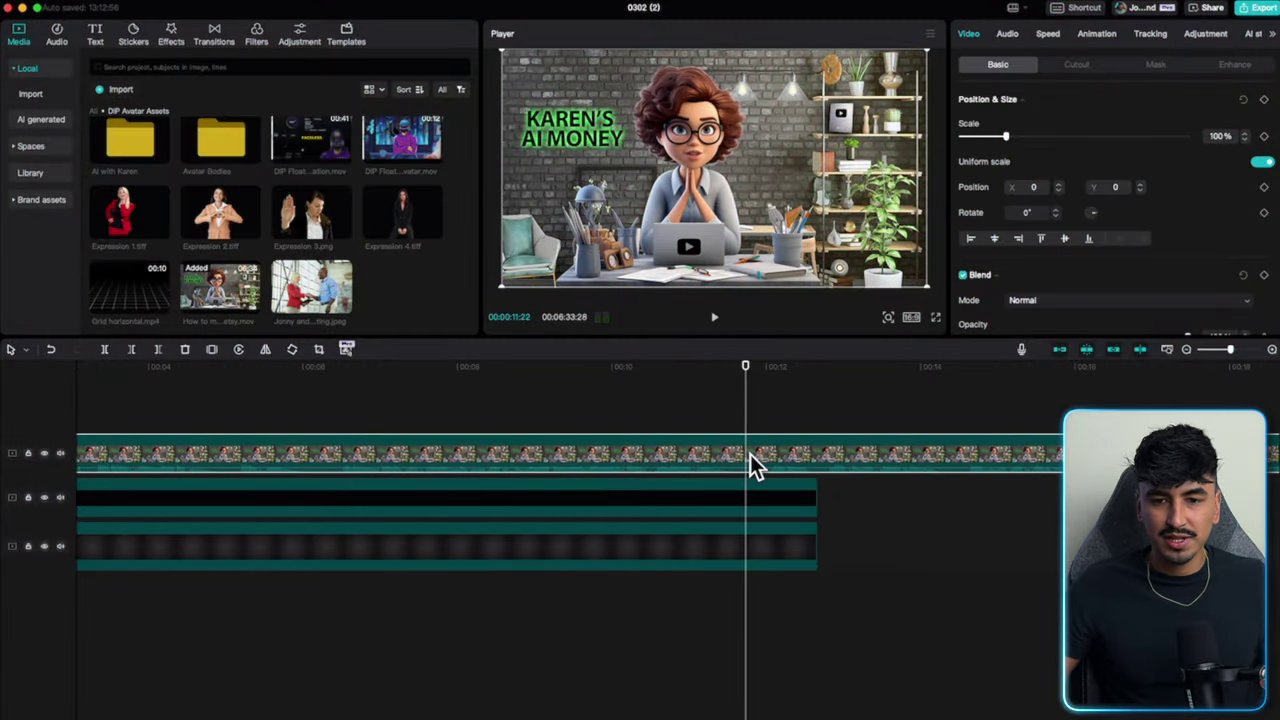
pyautogui.press('super+b')
pyautogui.click(750, 500)
pyautogui.press('super+b')
pyautogui.click(751, 550)
pyautogui.press('super+b')
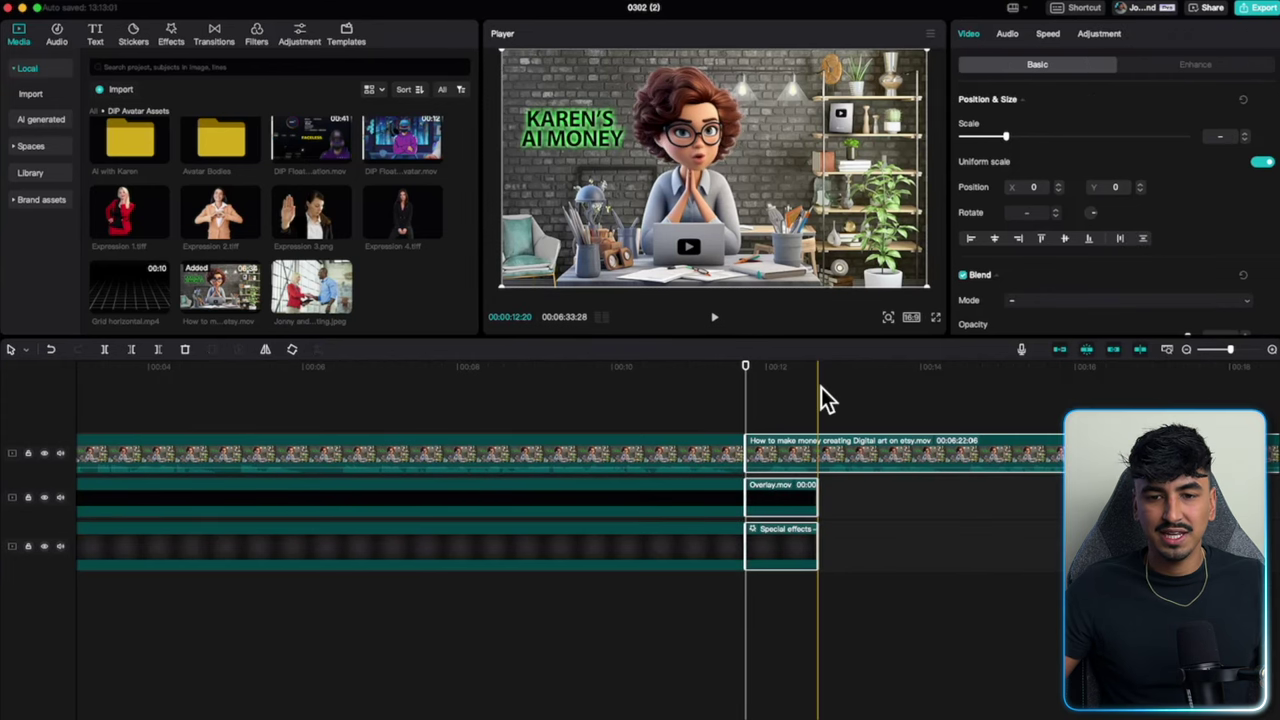
pyautogui.press('Delete')
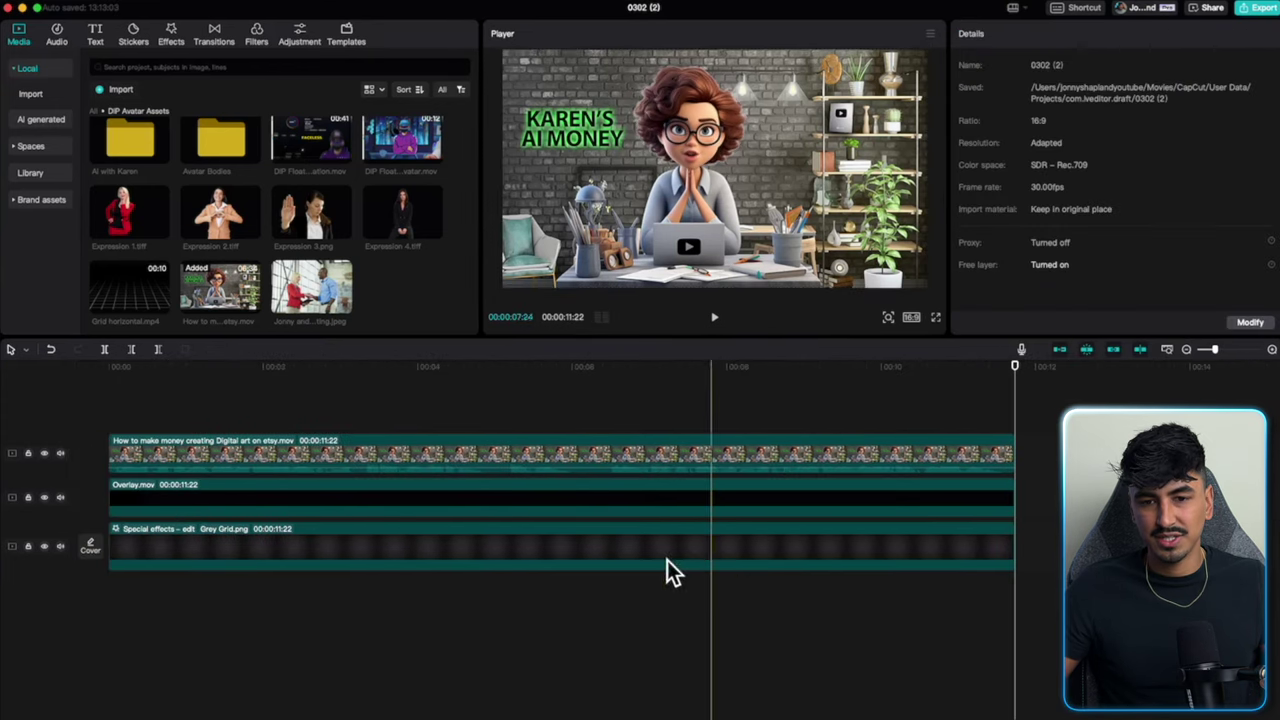
# Extract the Etsy clip's audio onto its own track and reselect the clip at the start.
pyautogui.rightClick(547, 455)
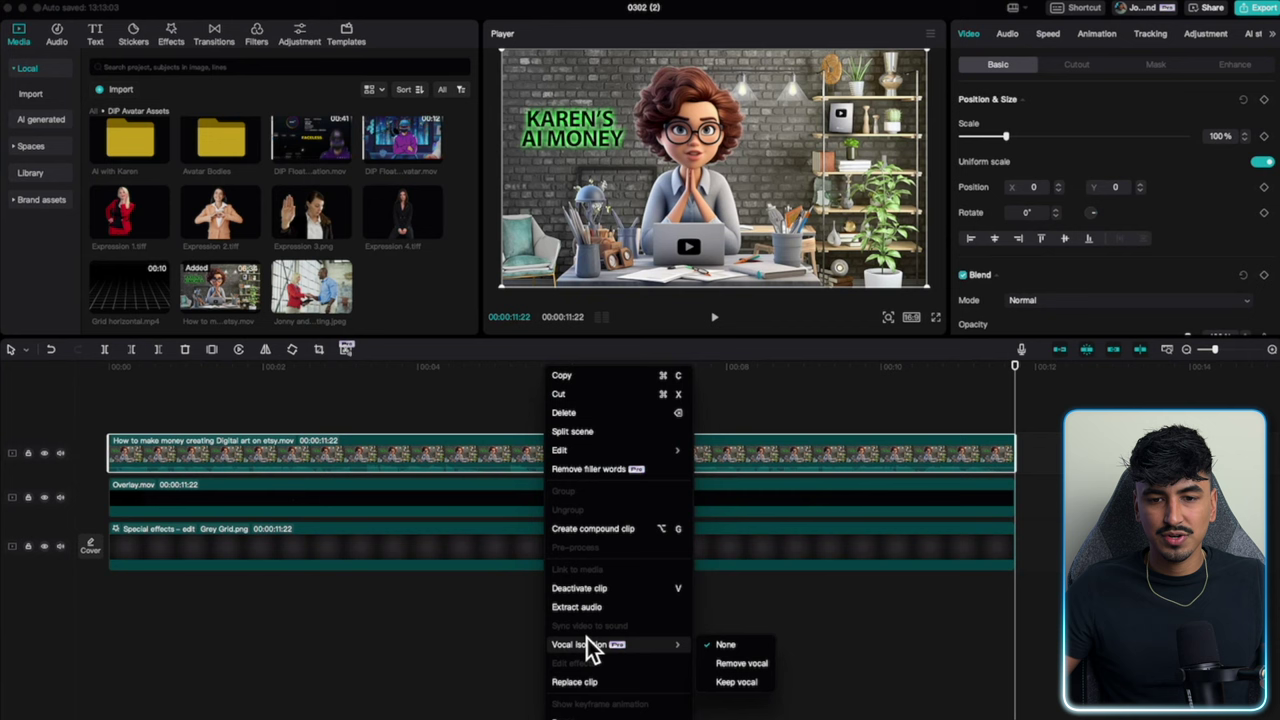
pyautogui.click(591, 610)
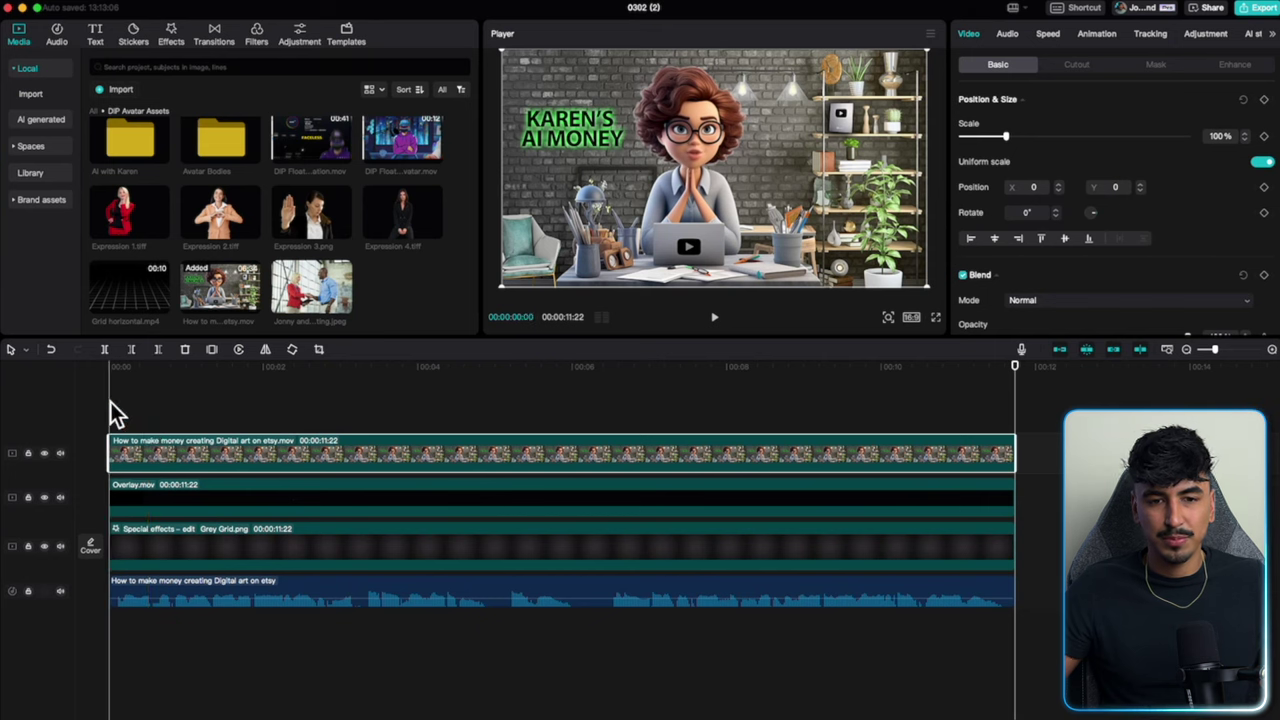
pyautogui.click(166, 407)
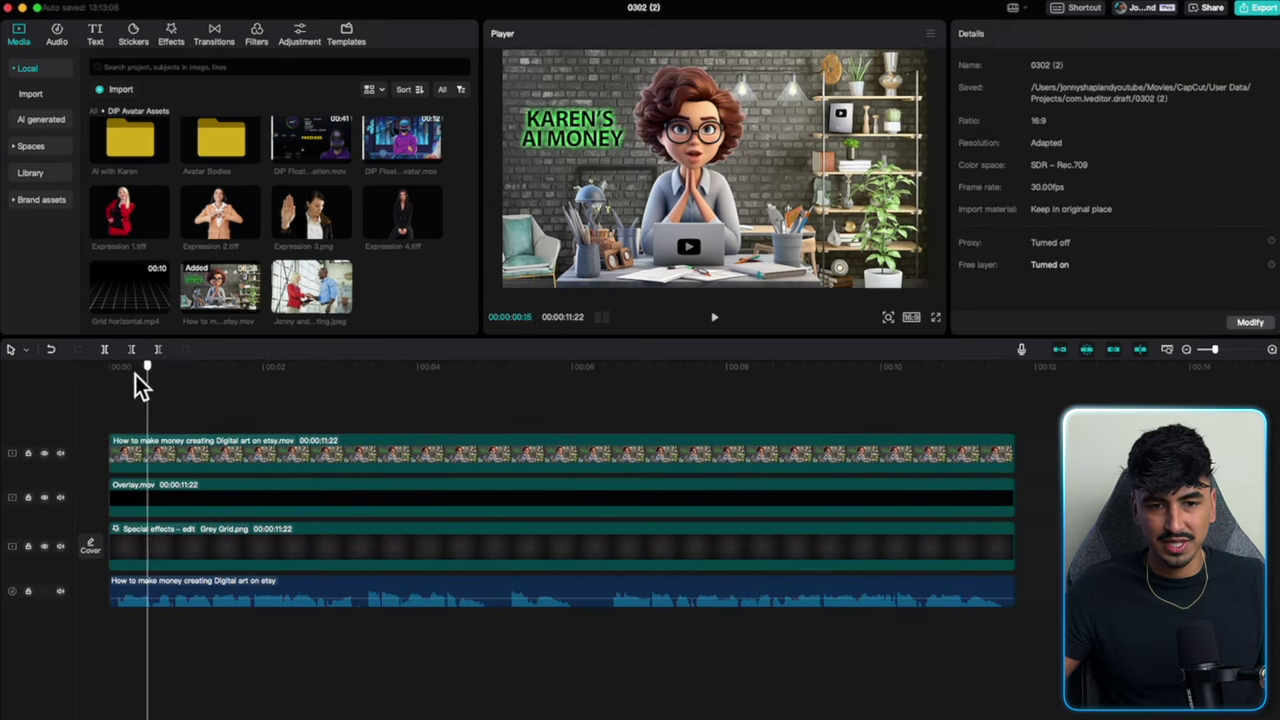
pyautogui.click(291, 465)
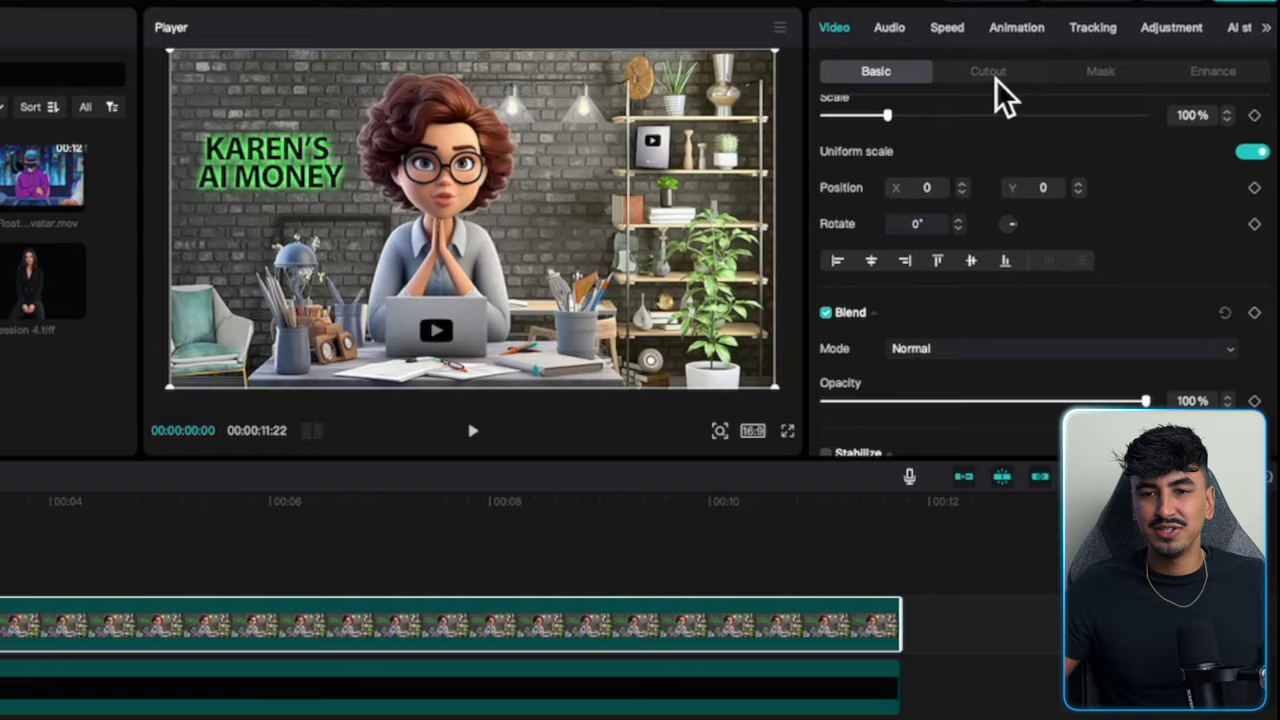
# Auto-cut out the avatar's background and position a circle mask over her head, slightly high.
pyautogui.click(1061, 66)
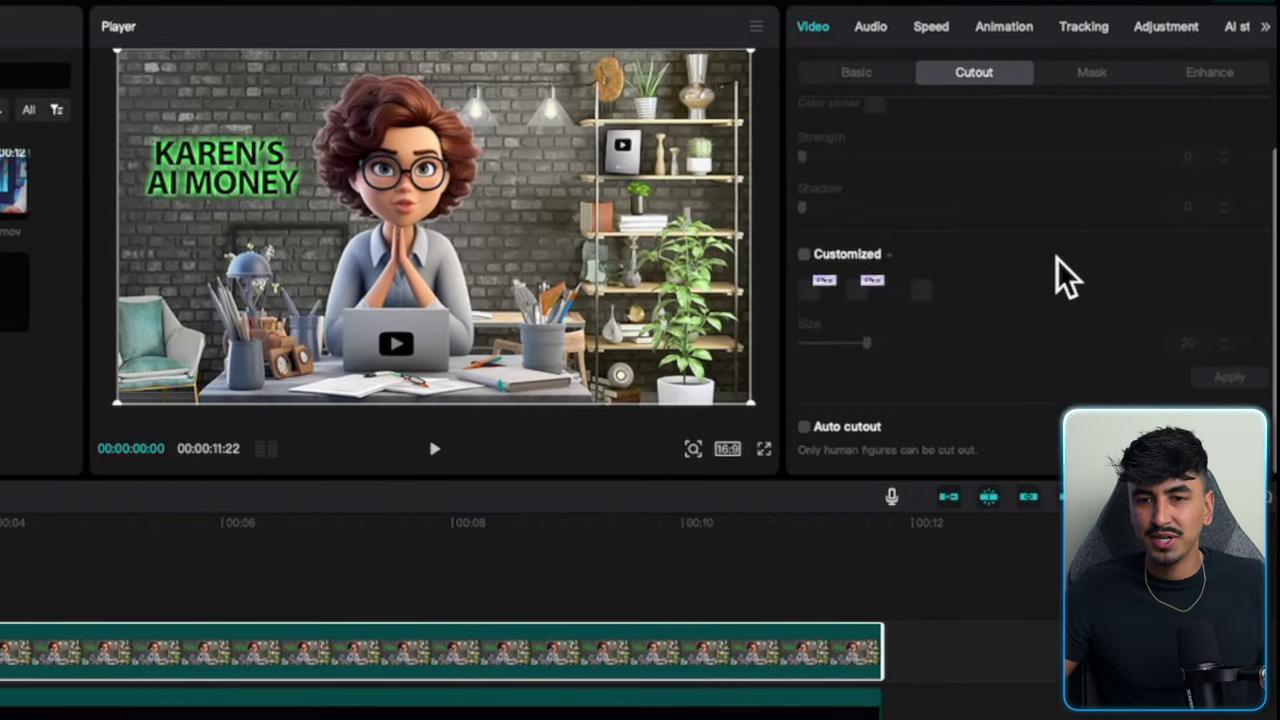
pyautogui.click(805, 428)
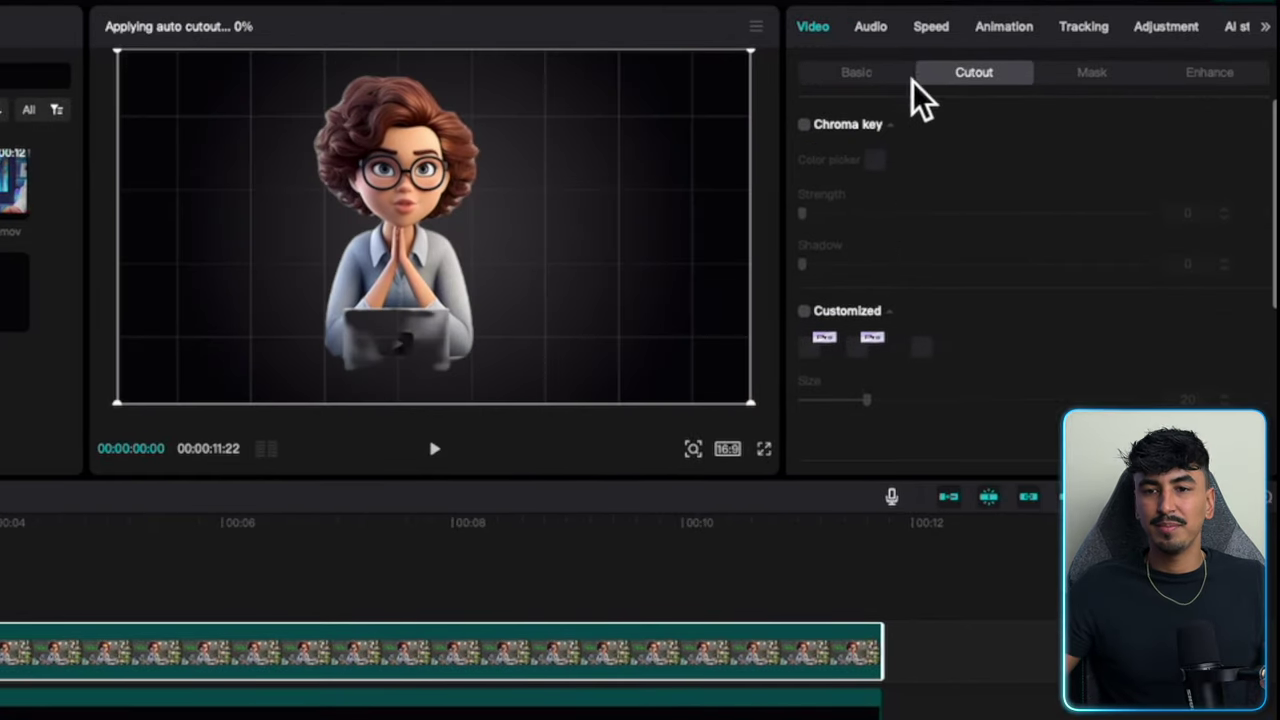
pyautogui.click(1095, 74)
pyautogui.click(1058, 188)
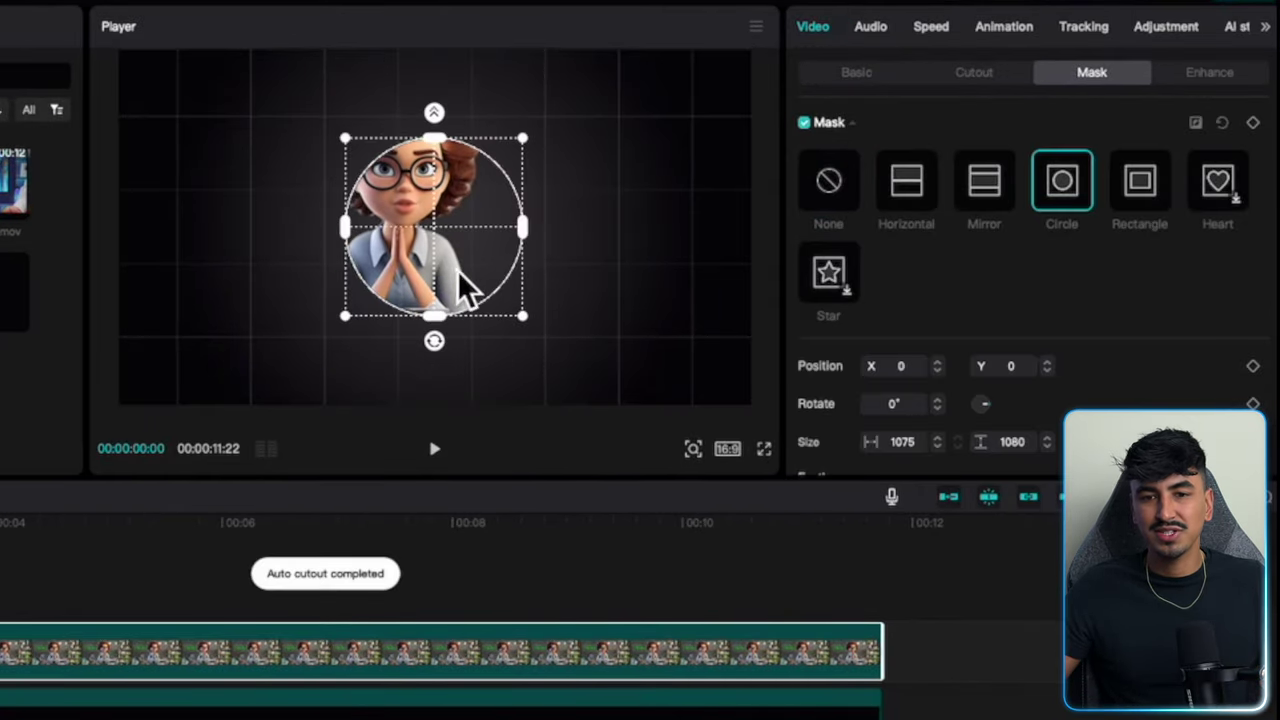
pyautogui.moveTo(460, 272); pyautogui.dragTo(489, 244)
pyautogui.moveTo(476, 214); pyautogui.dragTo(482, 196)
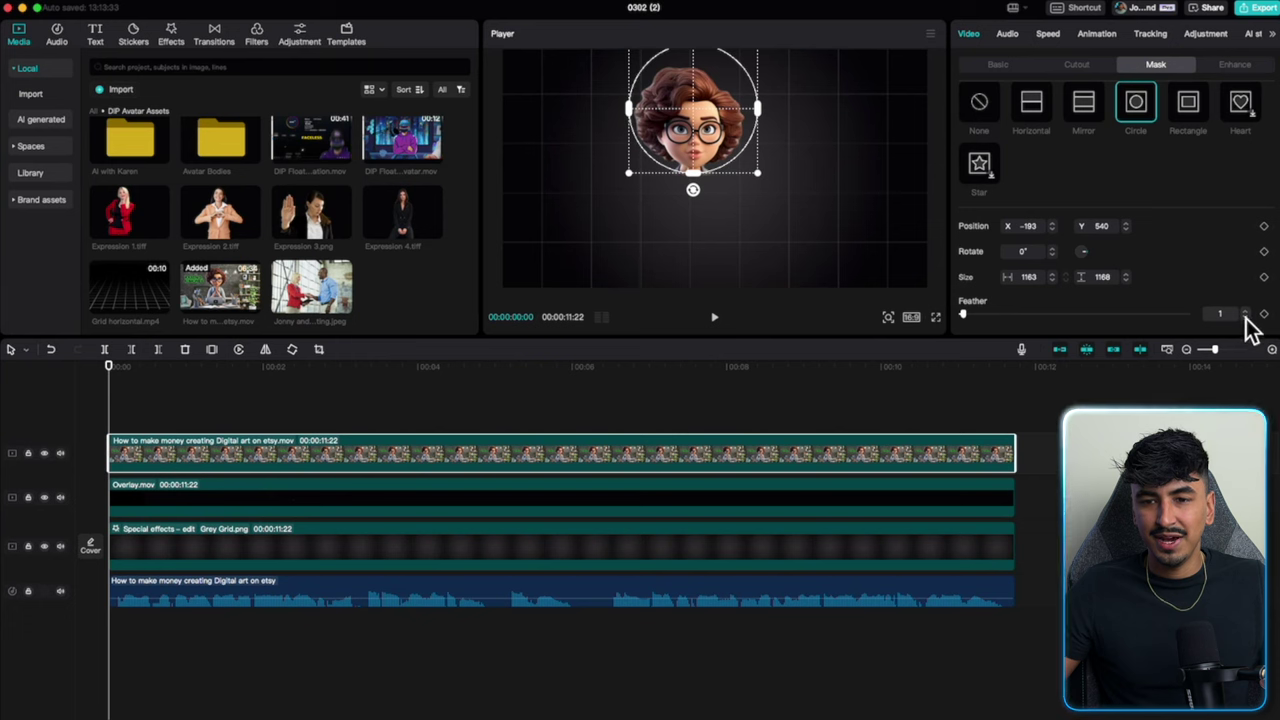
pyautogui.click(992, 64)
# Add Expression 1.tiff to the timeline and move the red-suited body down and left.
pyautogui.moveTo(96, 205); pyautogui.dragTo(106, 482)
pyautogui.press('space')
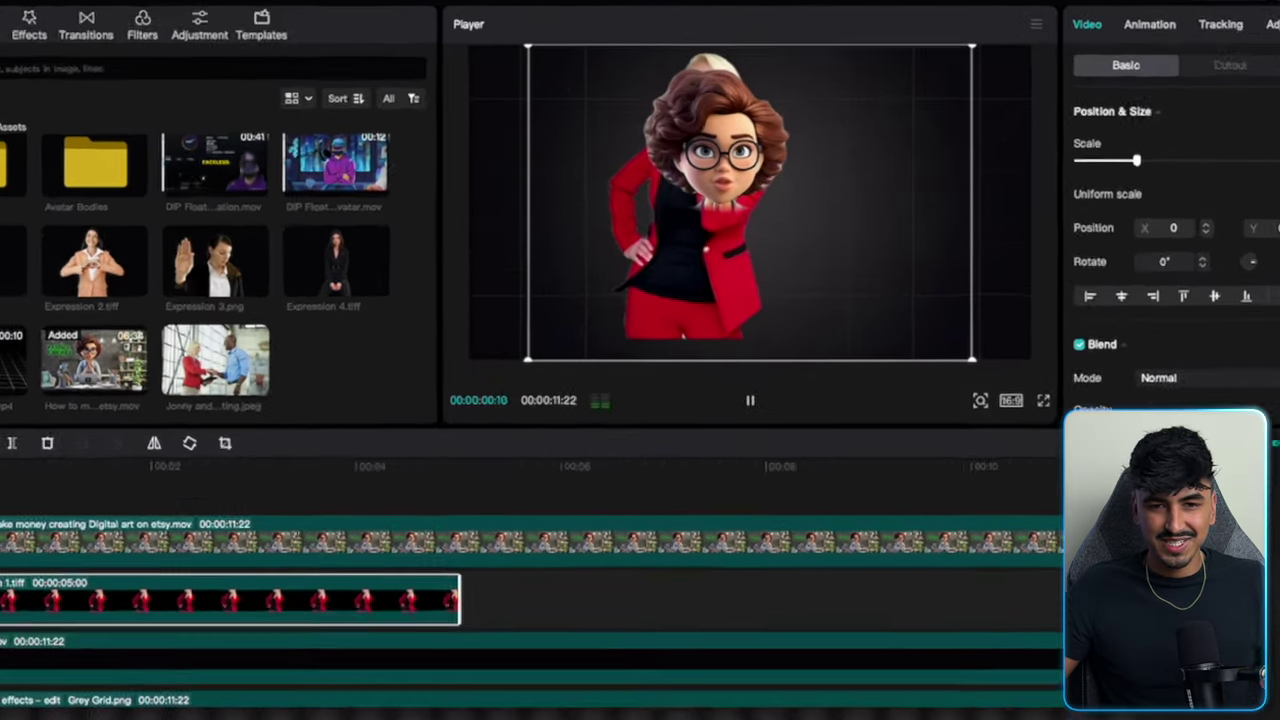
pyautogui.press('space')
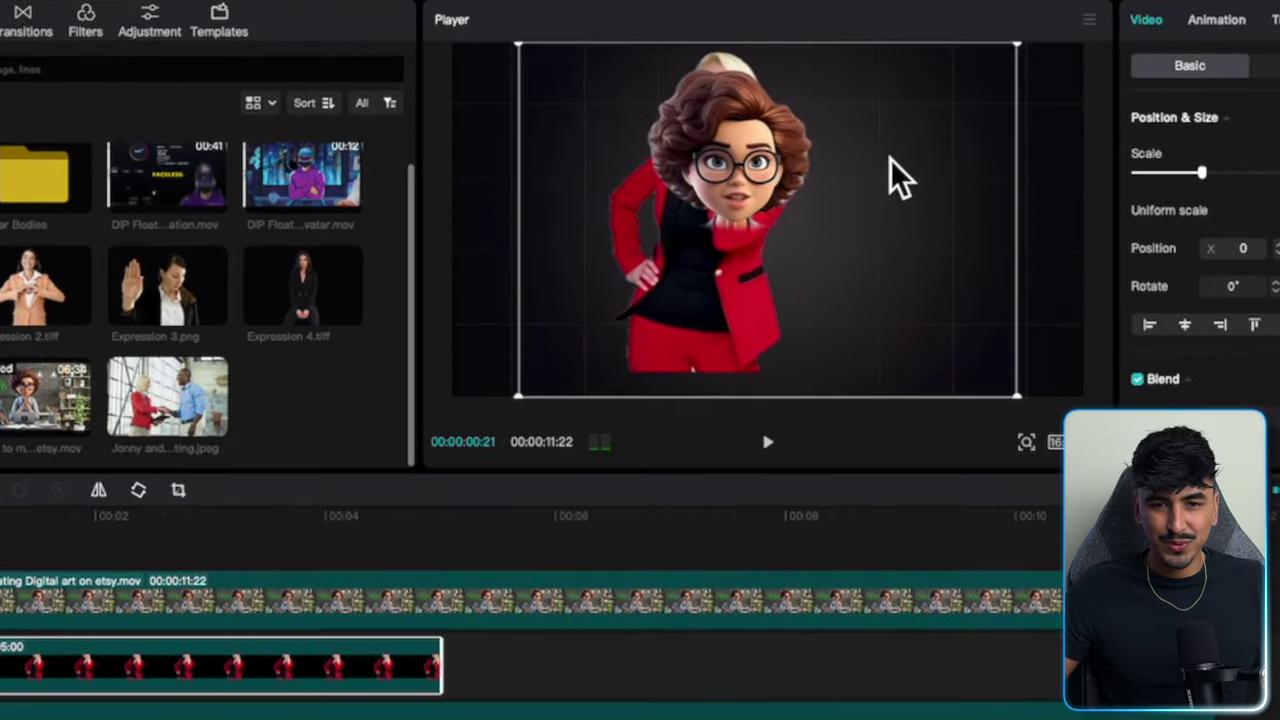
pyautogui.moveTo(862, 146); pyautogui.dragTo(740, 270)
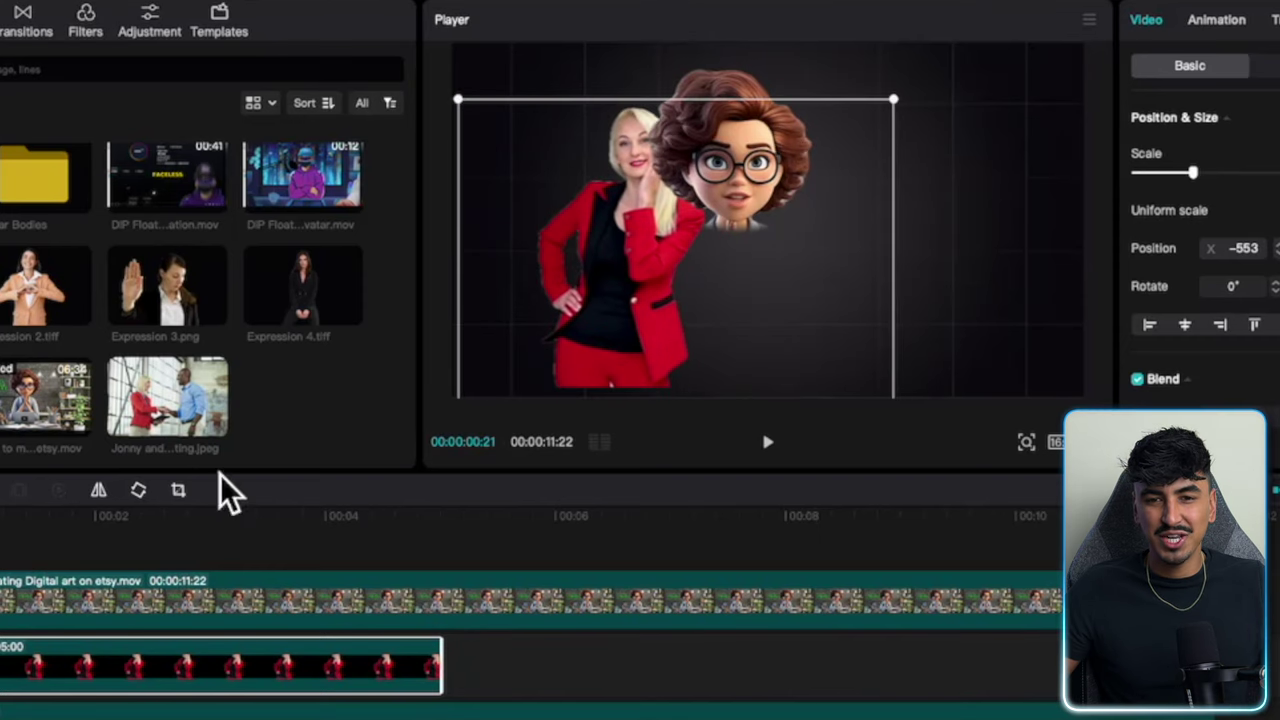
# Move the avatar head up-left onto the body and duplicate the avatar video onto a new top track.
pyautogui.click(6, 618)
pyautogui.moveTo(762, 196); pyautogui.dragTo(673, 157)
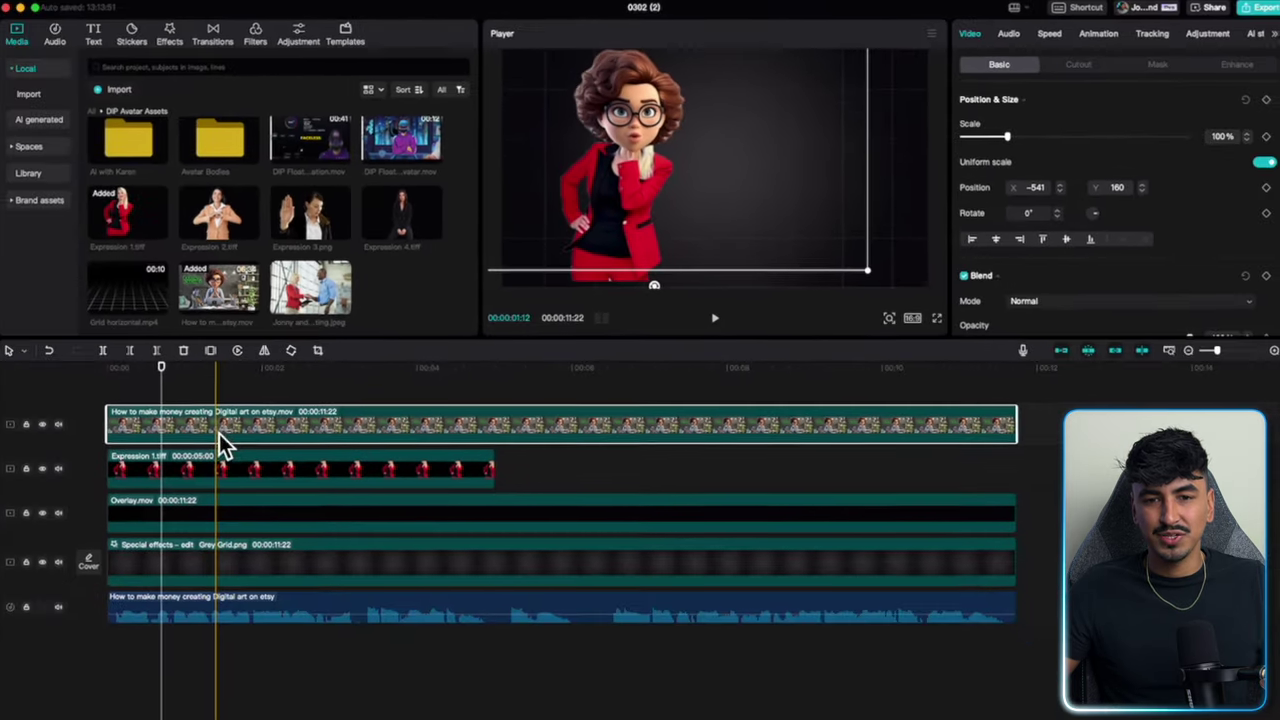
pyautogui.moveTo(31, 612); pyautogui.dragTo(26, 538)
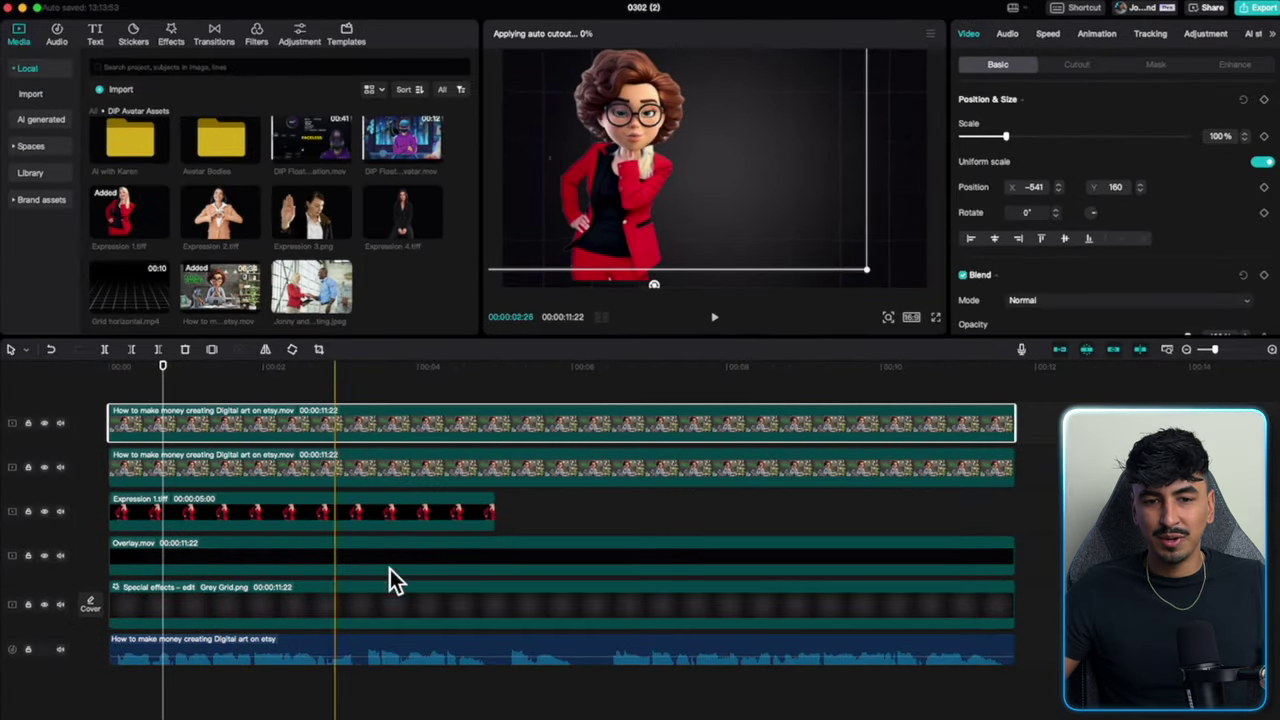
pyautogui.click(518, 519)
pyautogui.click(468, 515)
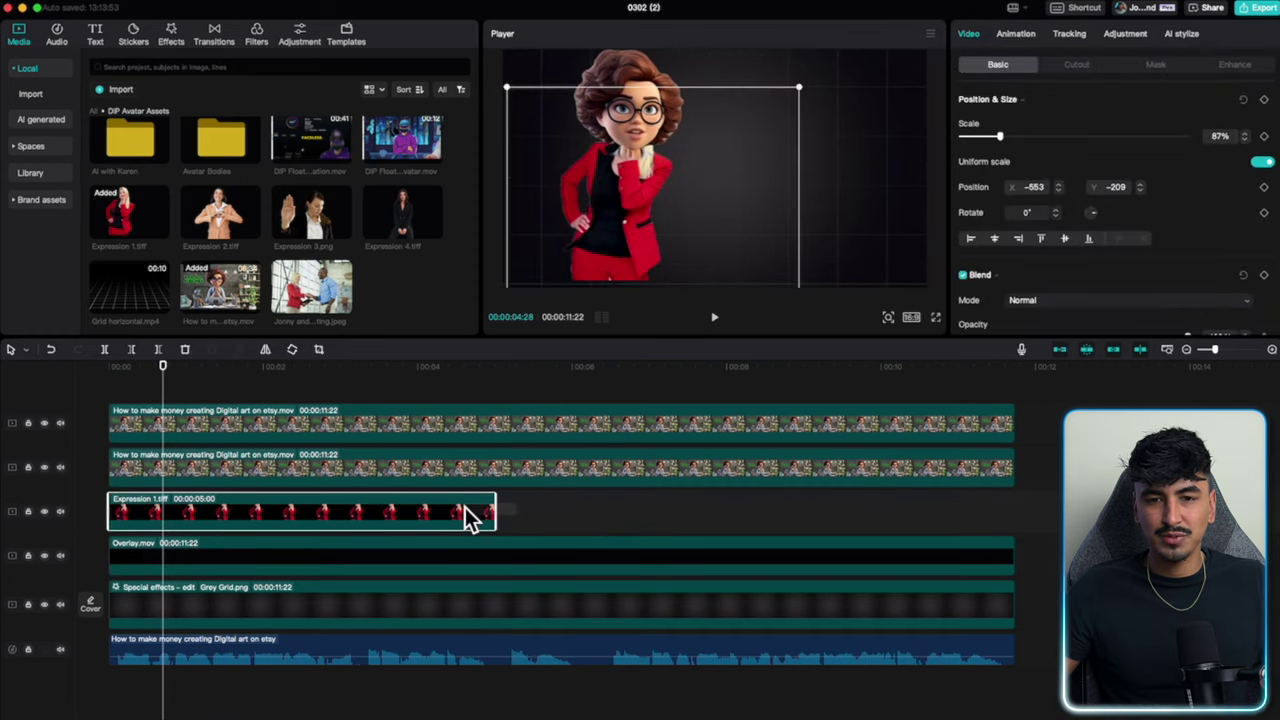
pyautogui.click(500, 468)
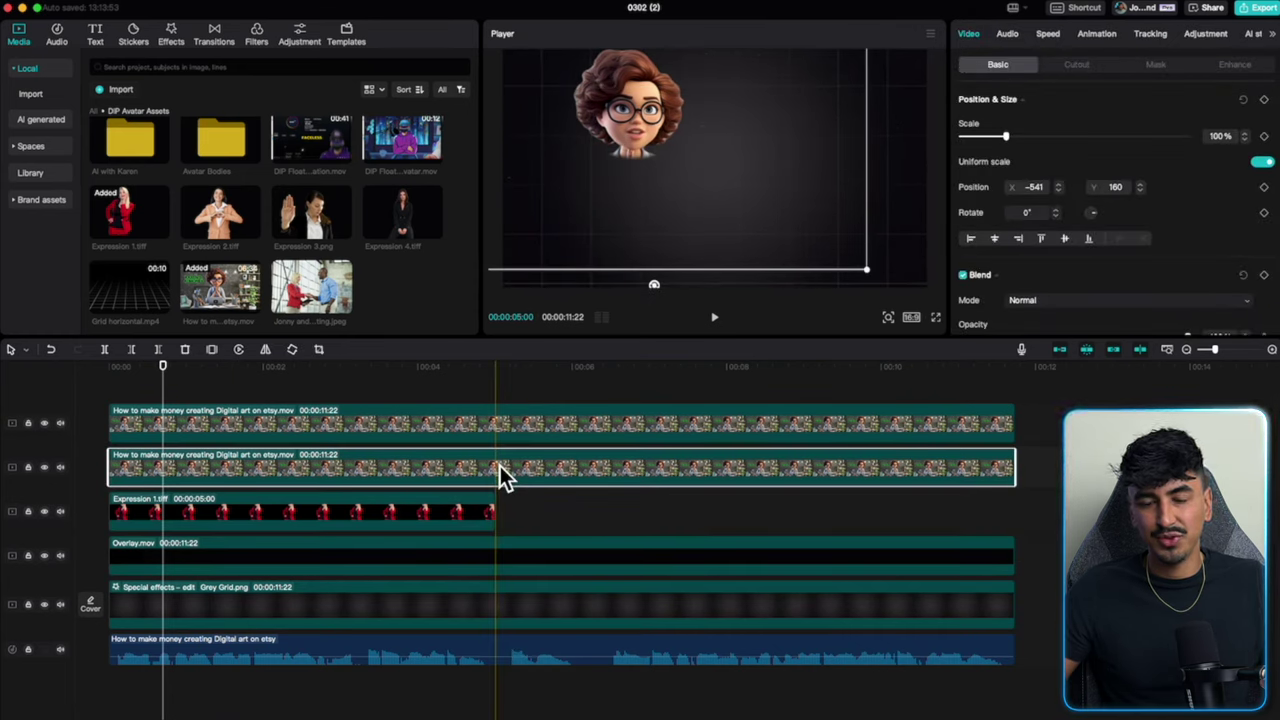
# Extend the body image to full length and merge it with the avatar video into a compound clip.
pyautogui.moveTo(494, 515); pyautogui.dragTo(1020, 525)
pyautogui.click(563, 458)
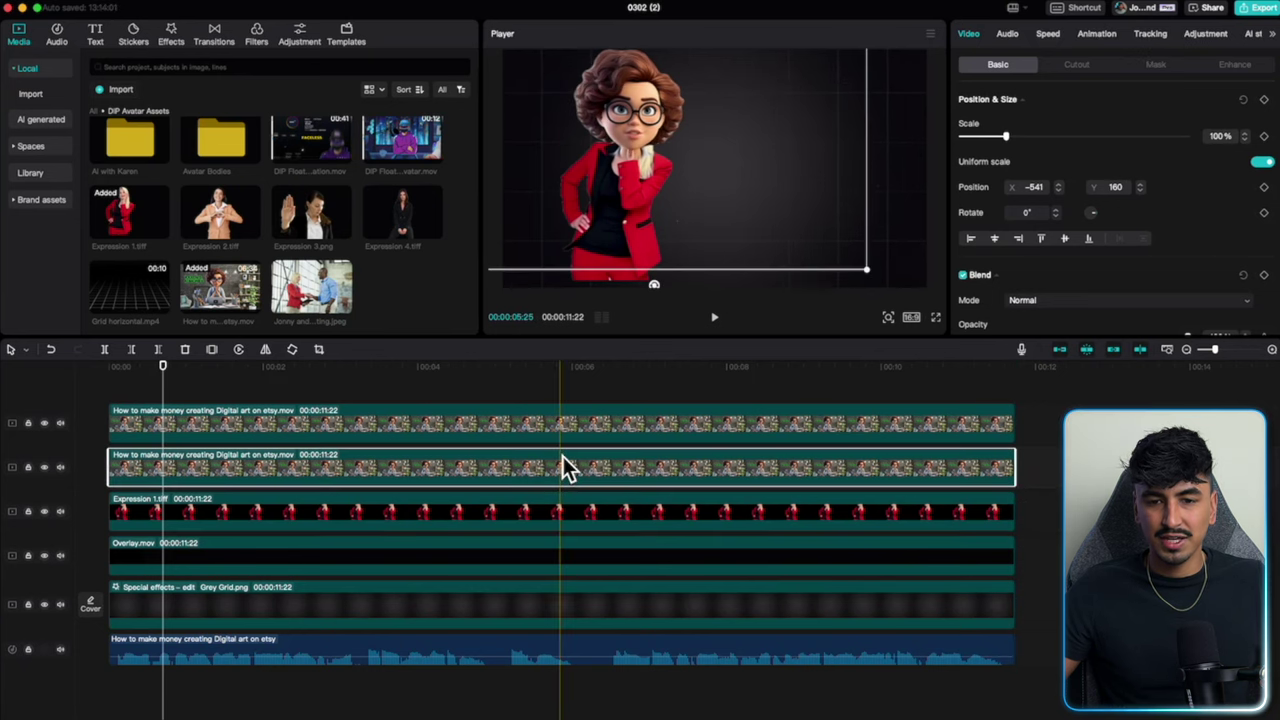
pyautogui.keyDown('super'); pyautogui.click(536, 511); pyautogui.keyUp('super')
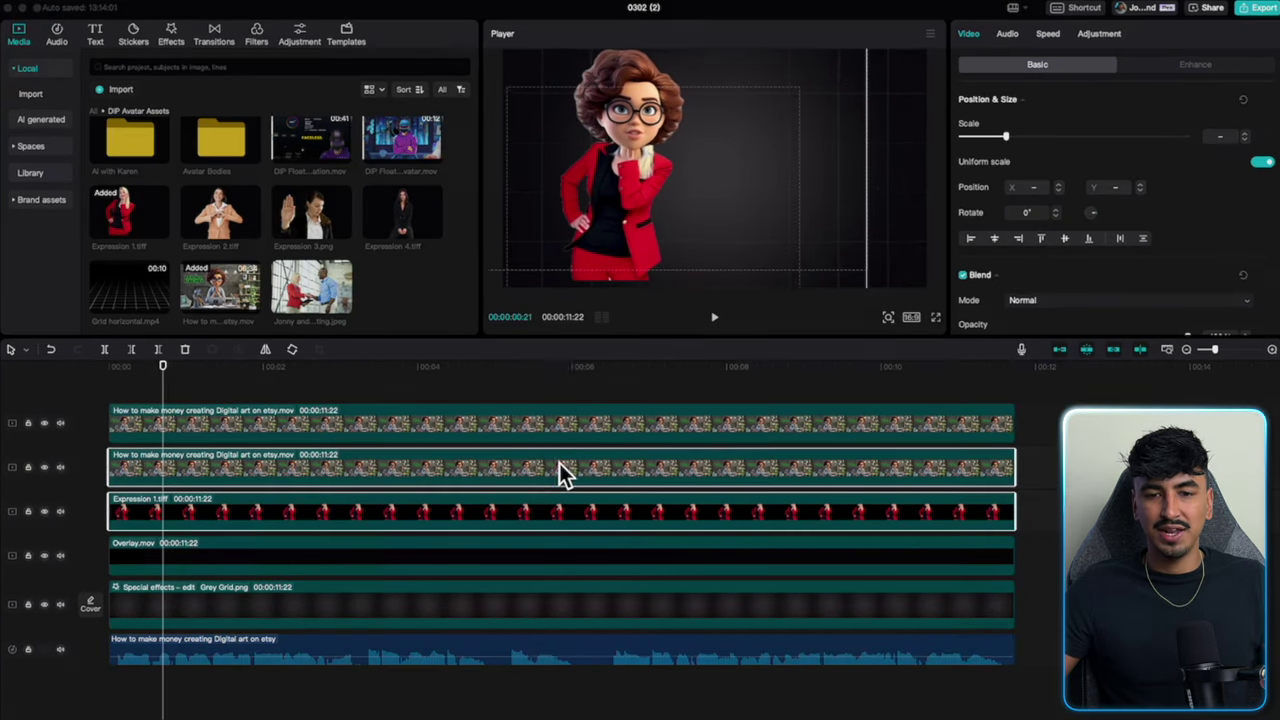
pyautogui.rightClick(557, 469)
pyautogui.click(596, 518)
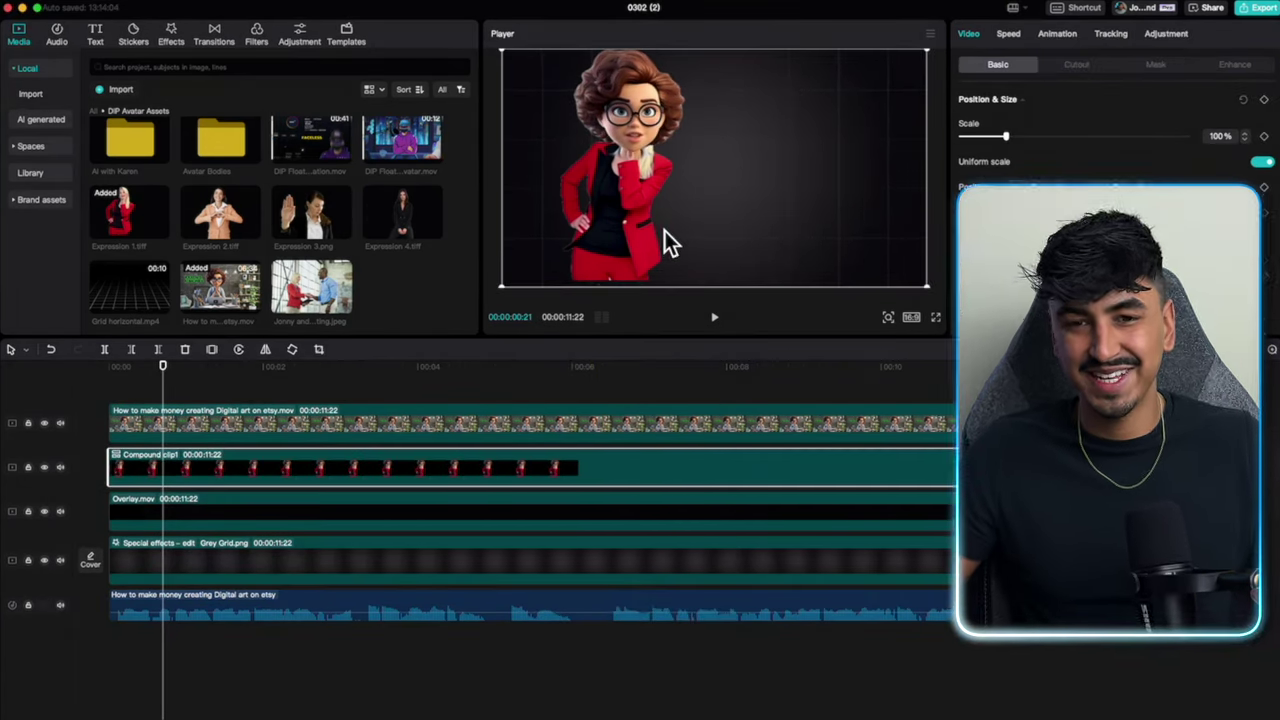
# Nudge the top-track avatar in the preview and browse the In animation presets.
pyautogui.click(455, 433)
pyautogui.moveTo(600, 218)
pyautogui.mouseDown()
pyautogui.moveTo(667, 215)
pyautogui.moveTo(571, 204)
pyautogui.moveTo(550, 228)
pyautogui.moveTo(579, 227)
pyautogui.mouseUp()
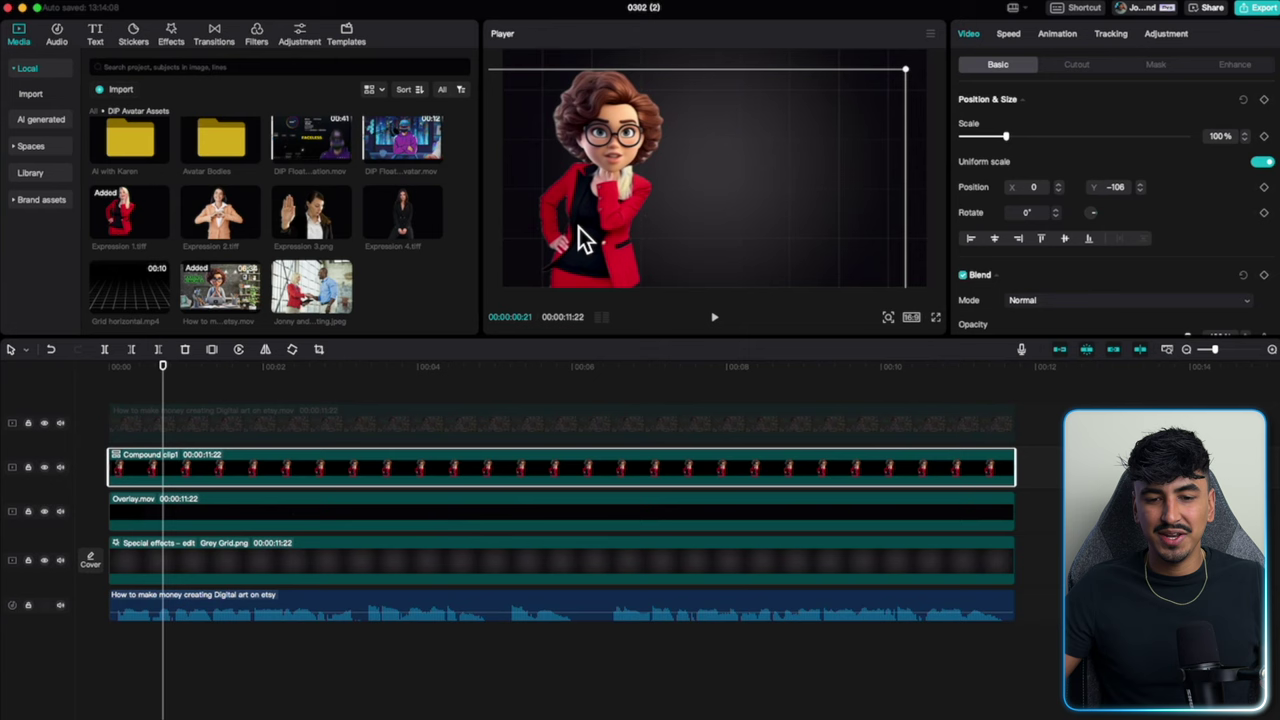
pyautogui.click(1063, 35)
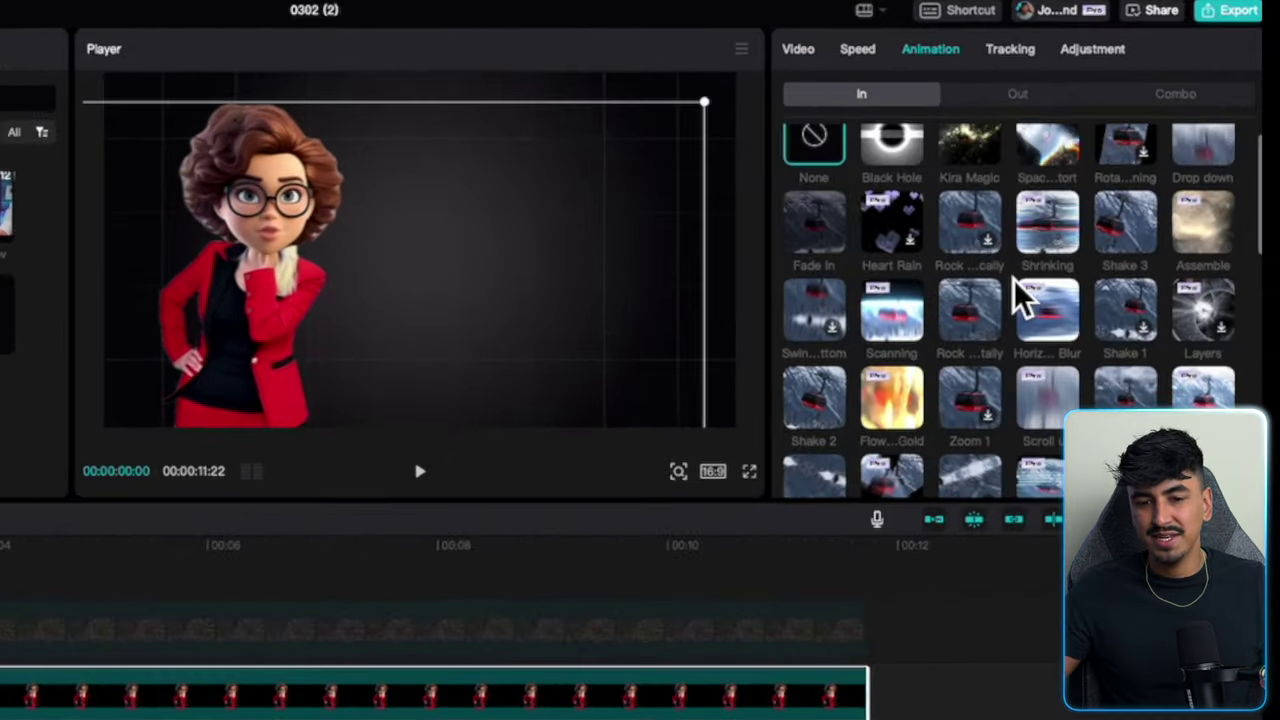
pyautogui.scroll(-3, 1148, 260)
pyautogui.scroll(-2, 1060, 383)
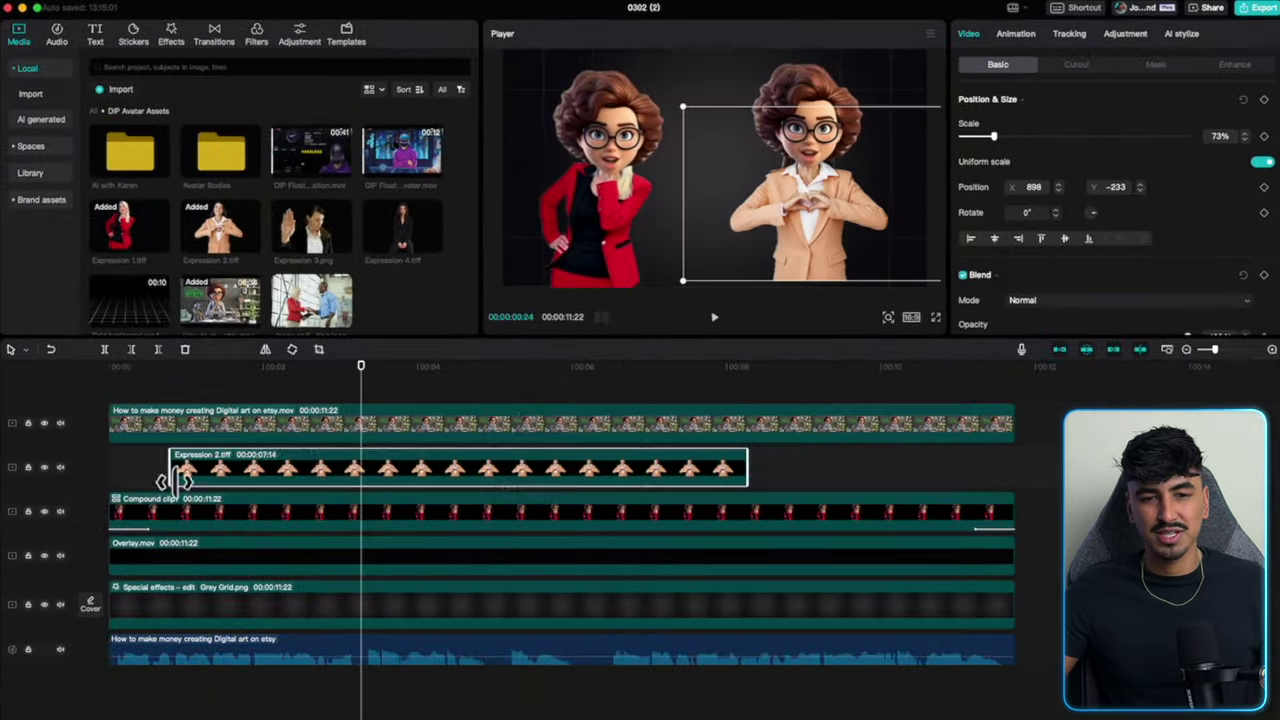
# Give Compound clip1 a Slide Left Out animation and make Compound clip2 start earlier.
pyautogui.rightClick(489, 403)
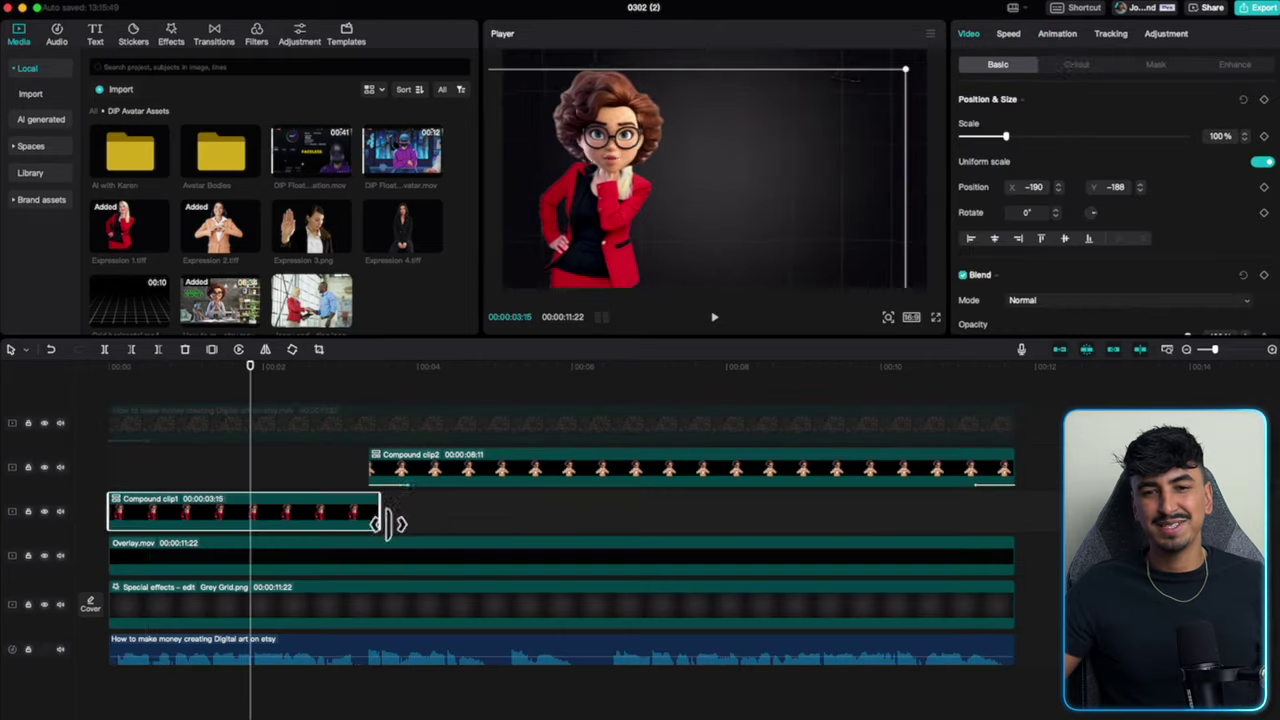
pyautogui.click(1057, 33)
pyautogui.click(1112, 64)
pyautogui.click(971, 301)
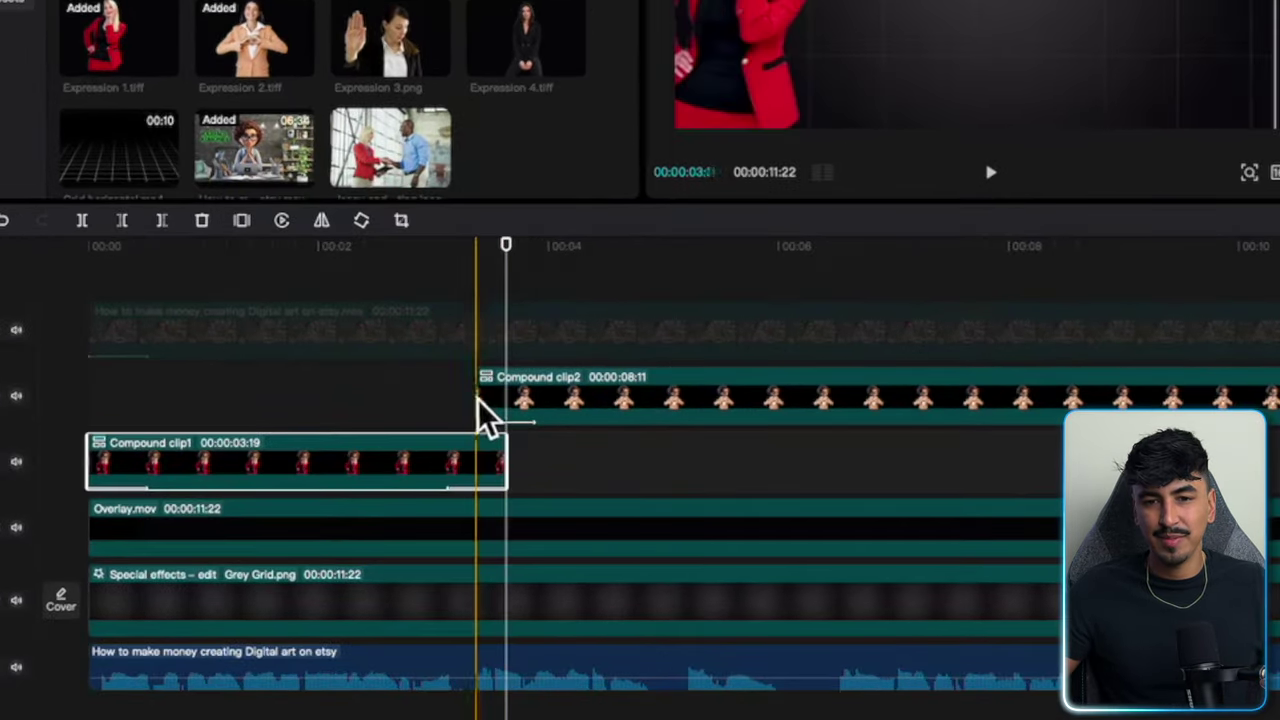
pyautogui.moveTo(483, 412); pyautogui.dragTo(434, 409)
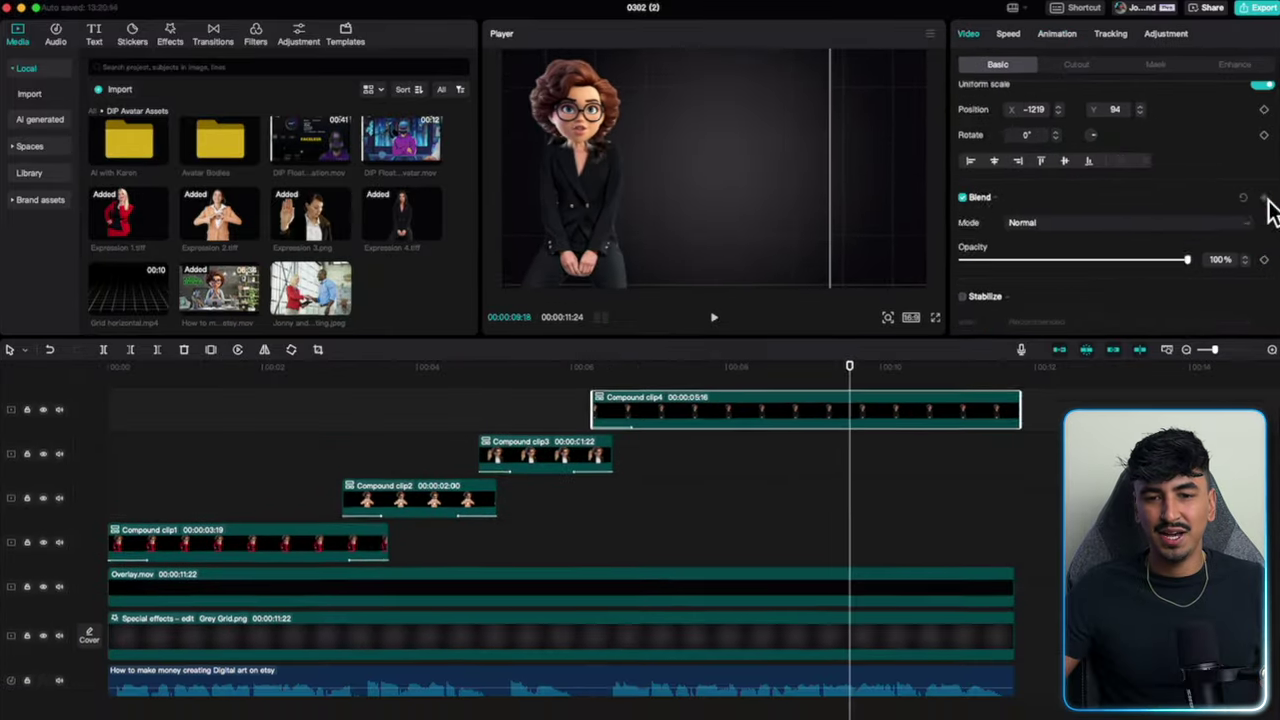
# Keyframe Compound clip4's seated avatar moving to frame centre, then zooming in to 179%.
pyautogui.scroll(2, 1268, 210)
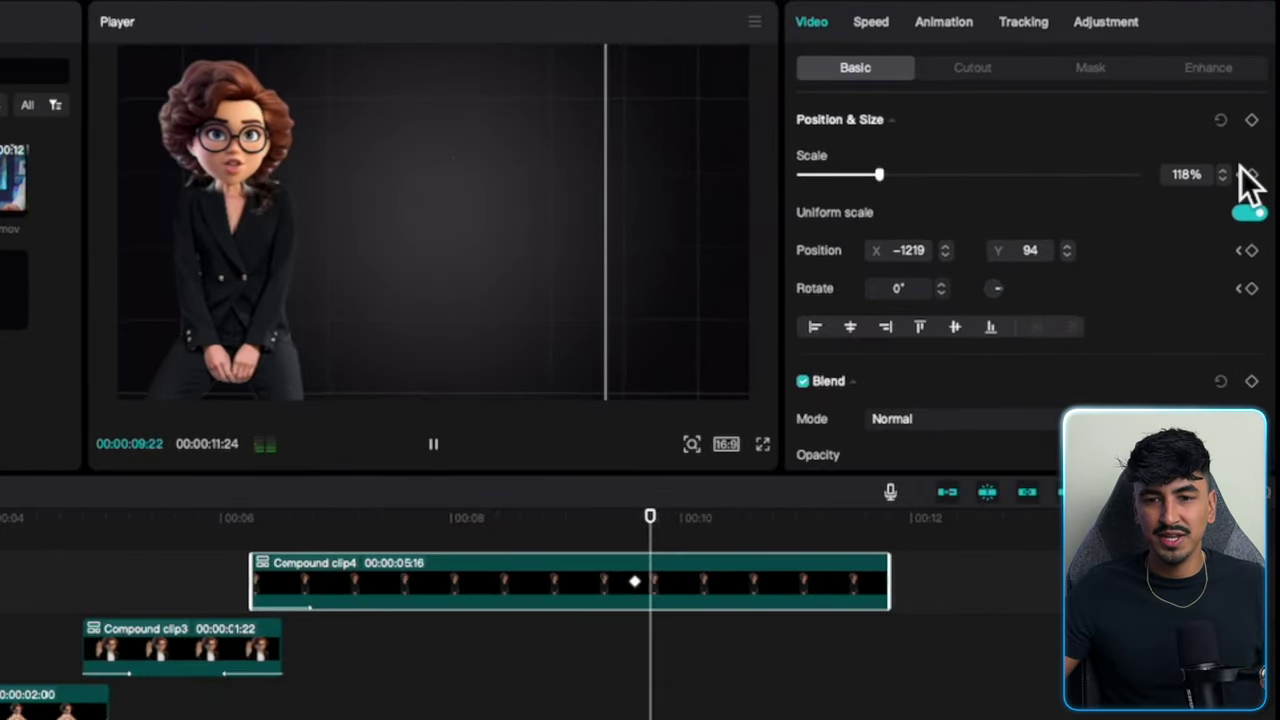
pyautogui.moveTo(340, 240); pyautogui.dragTo(521, 243)
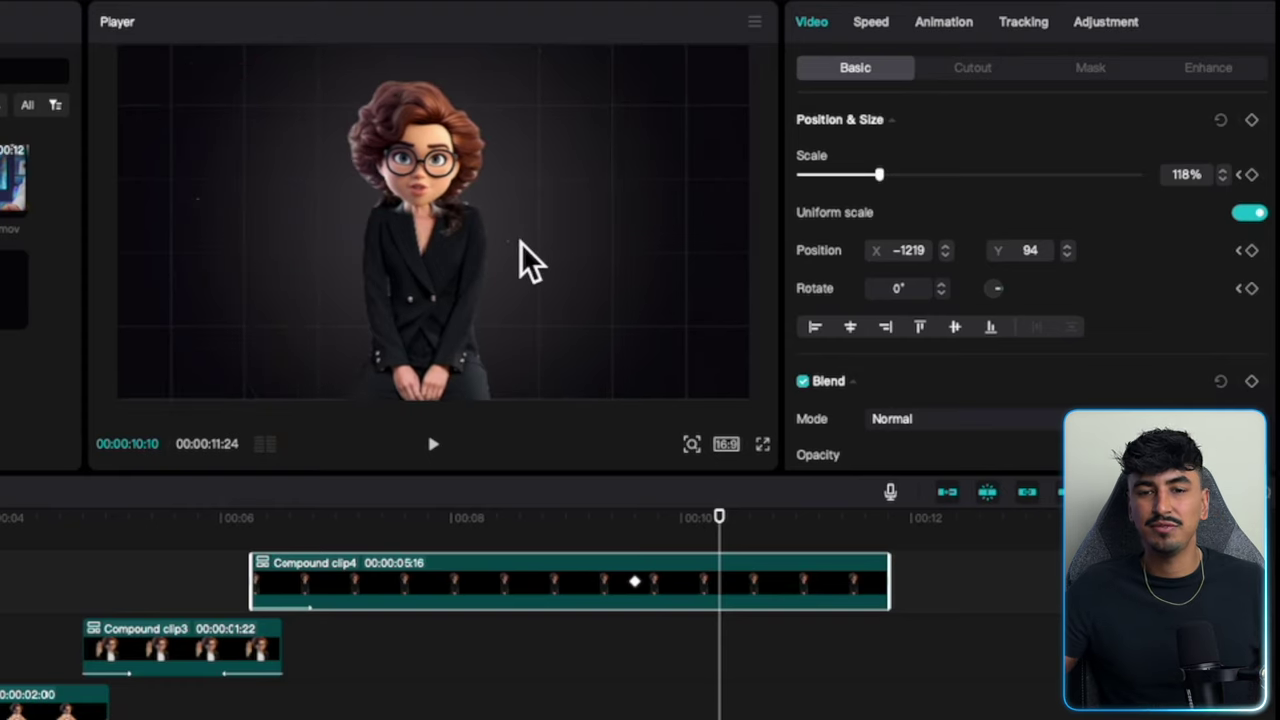
pyautogui.press('space')
pyautogui.press('space')
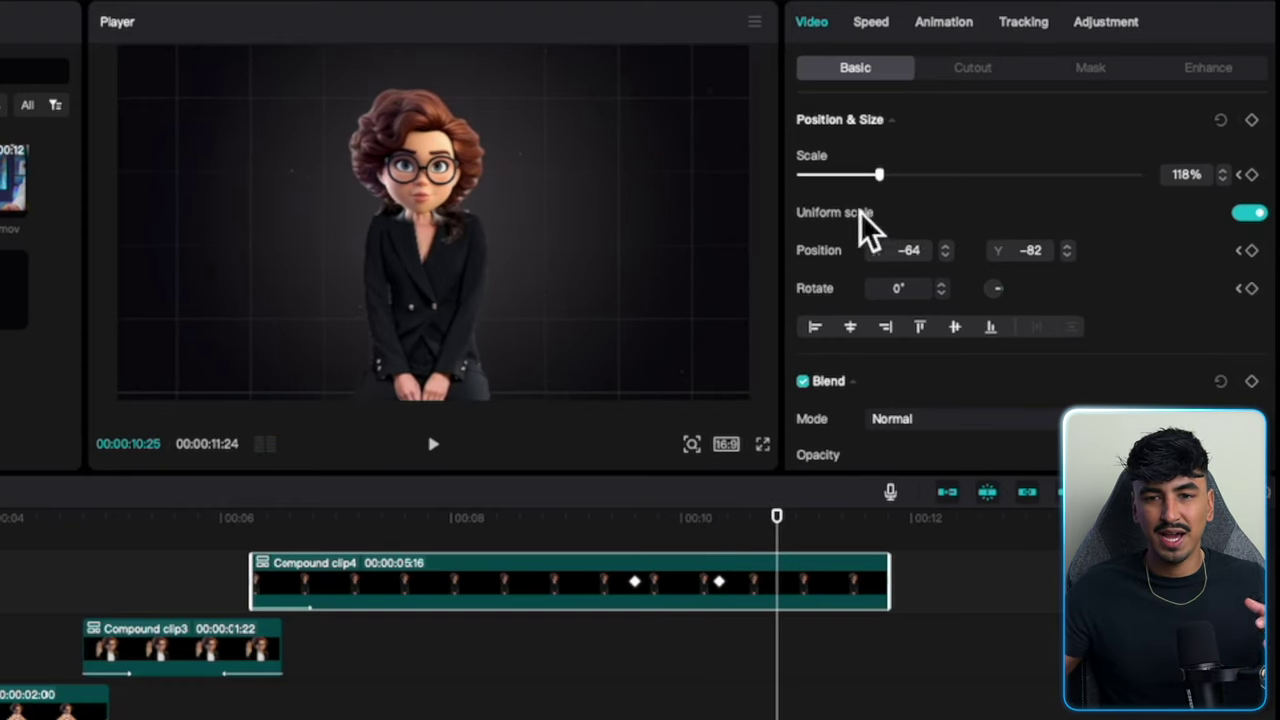
pyautogui.moveTo(881, 176); pyautogui.dragTo(921, 178)
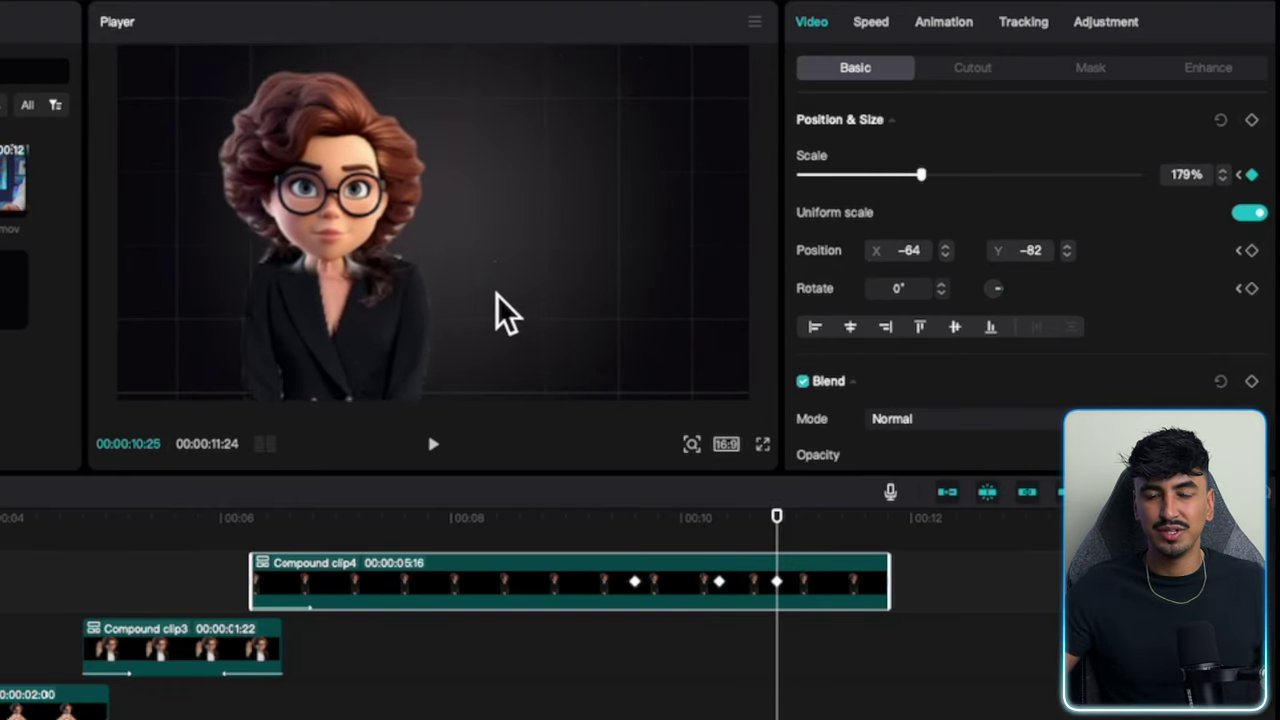
pyautogui.press('space')
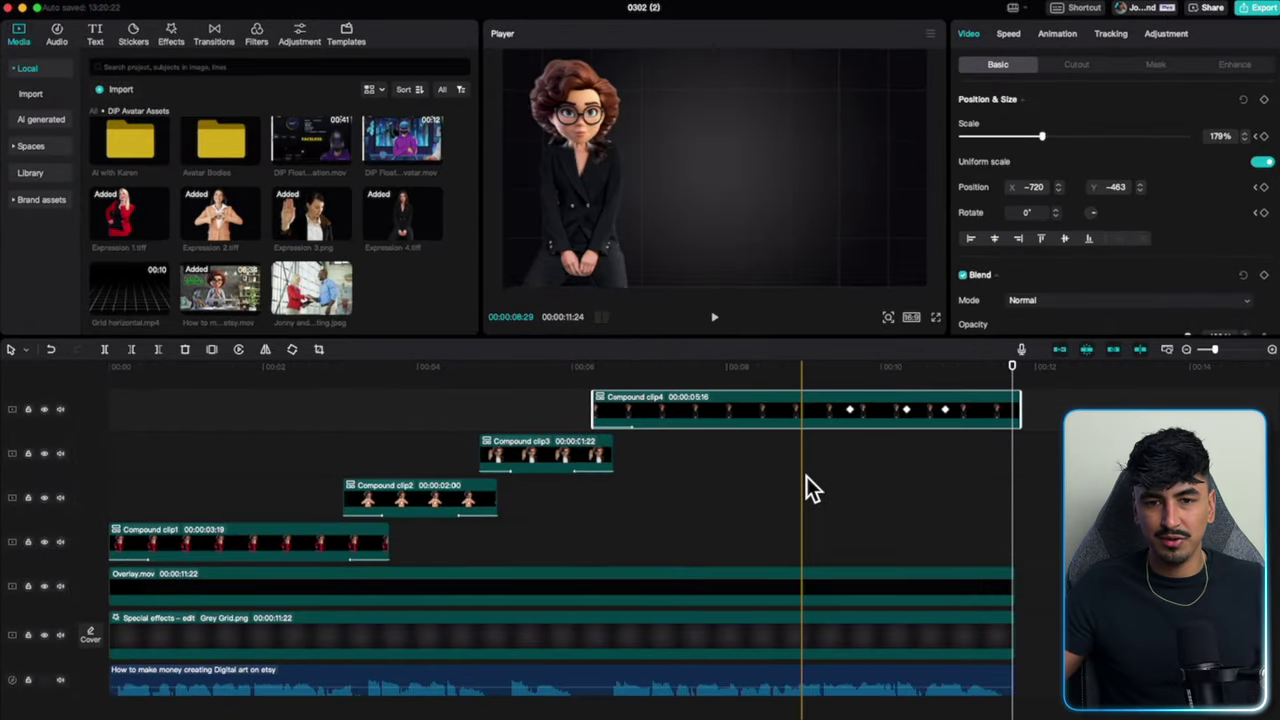
# Drag Rebound Swing onto Compound clips 1 through 4 and play the sequence back.
pyautogui.click(137, 423)
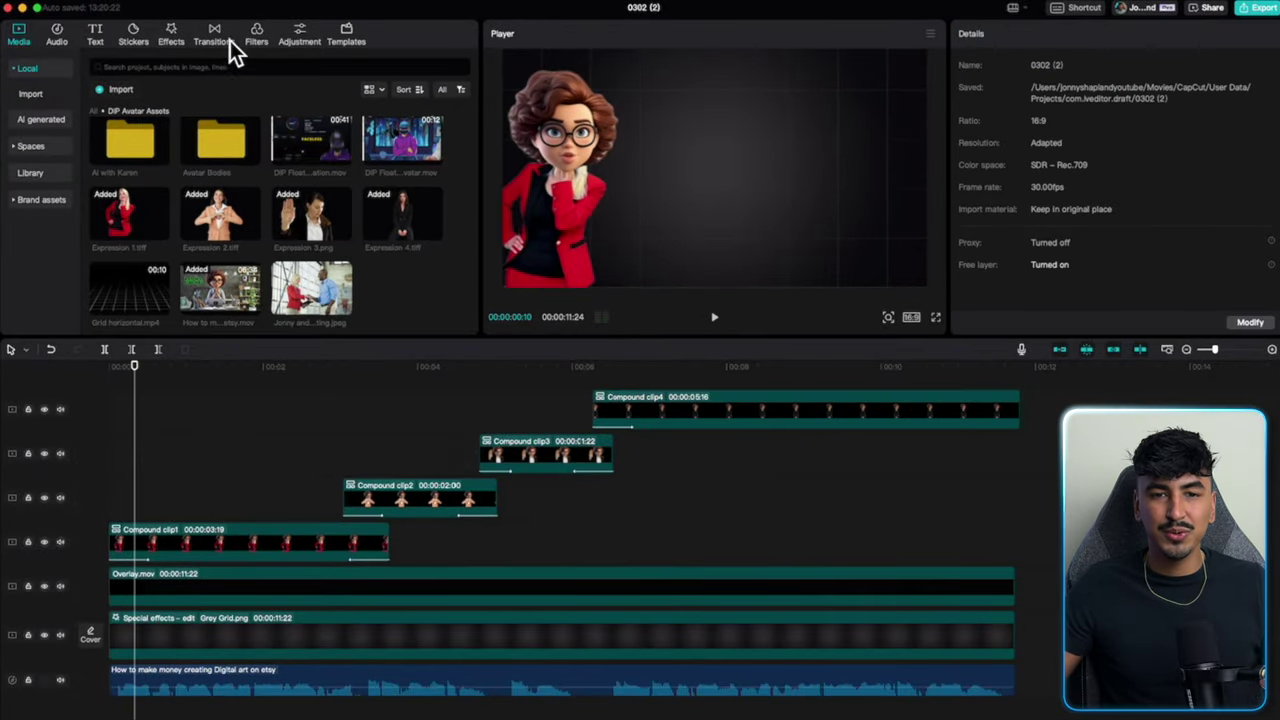
pyautogui.click(172, 33)
pyautogui.scroll(-3, 135, 195)
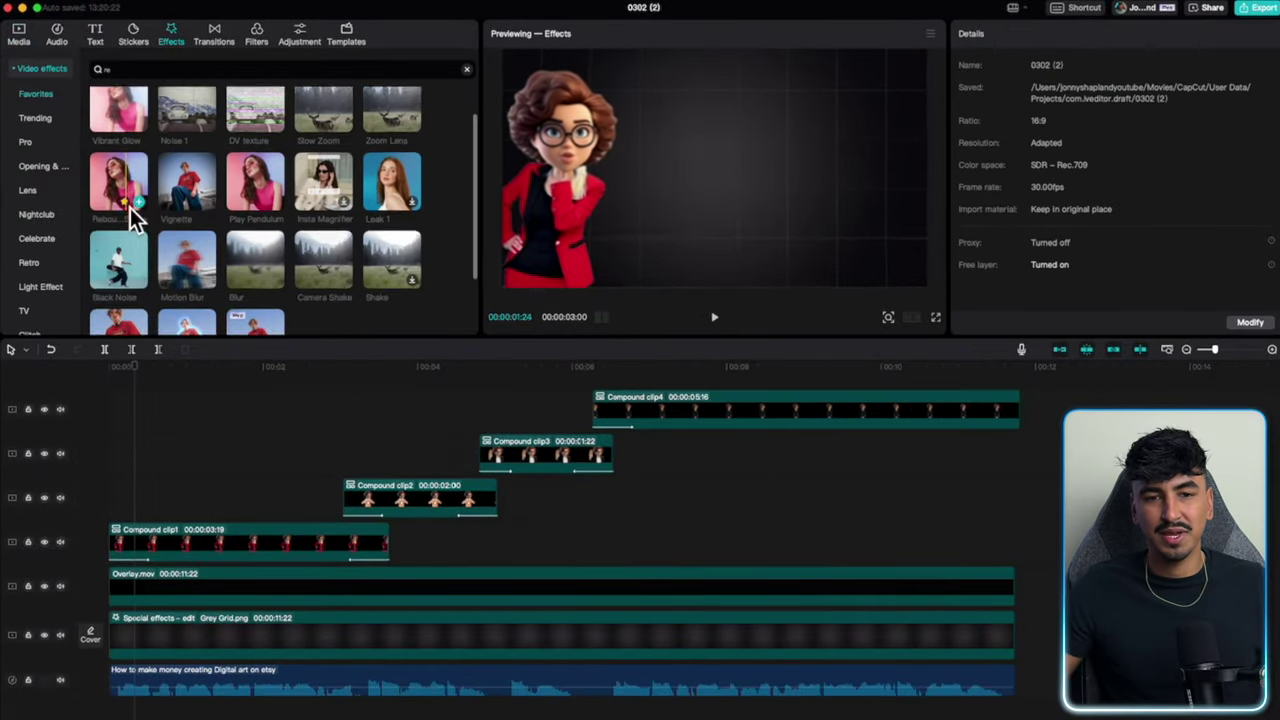
pyautogui.moveTo(120, 240); pyautogui.dragTo(166, 522)
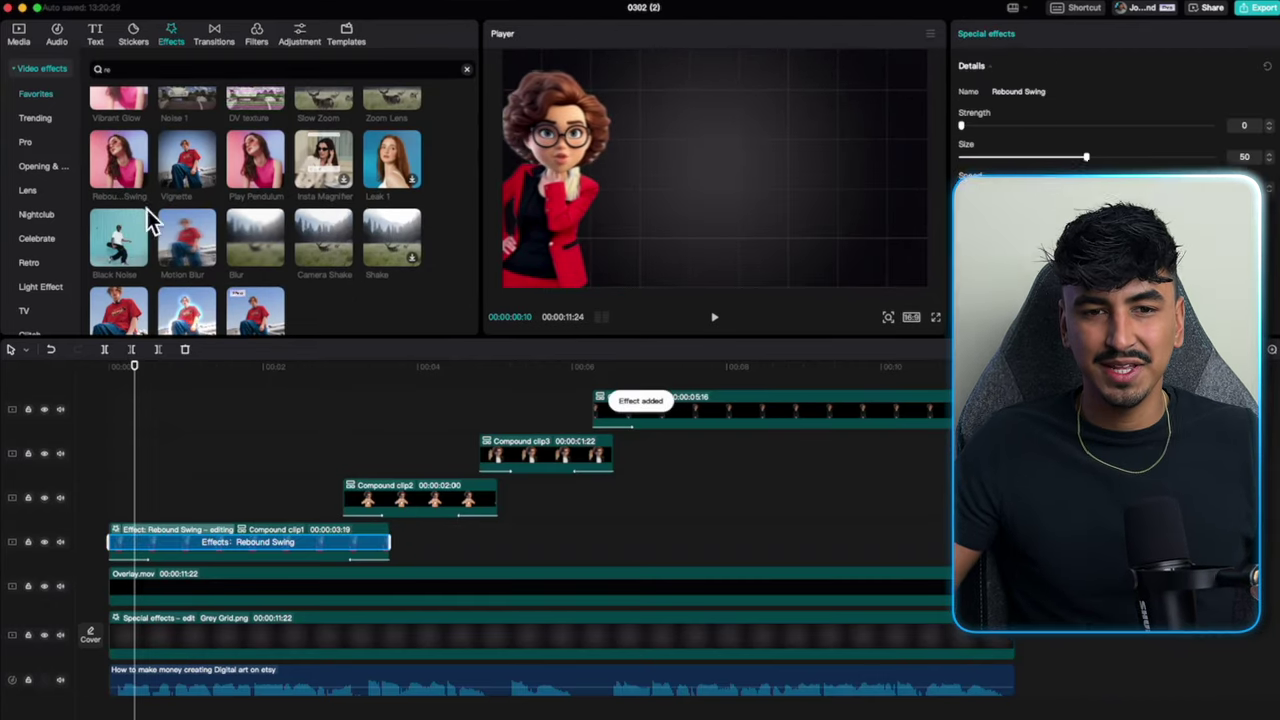
pyautogui.moveTo(122, 165); pyautogui.dragTo(410, 505)
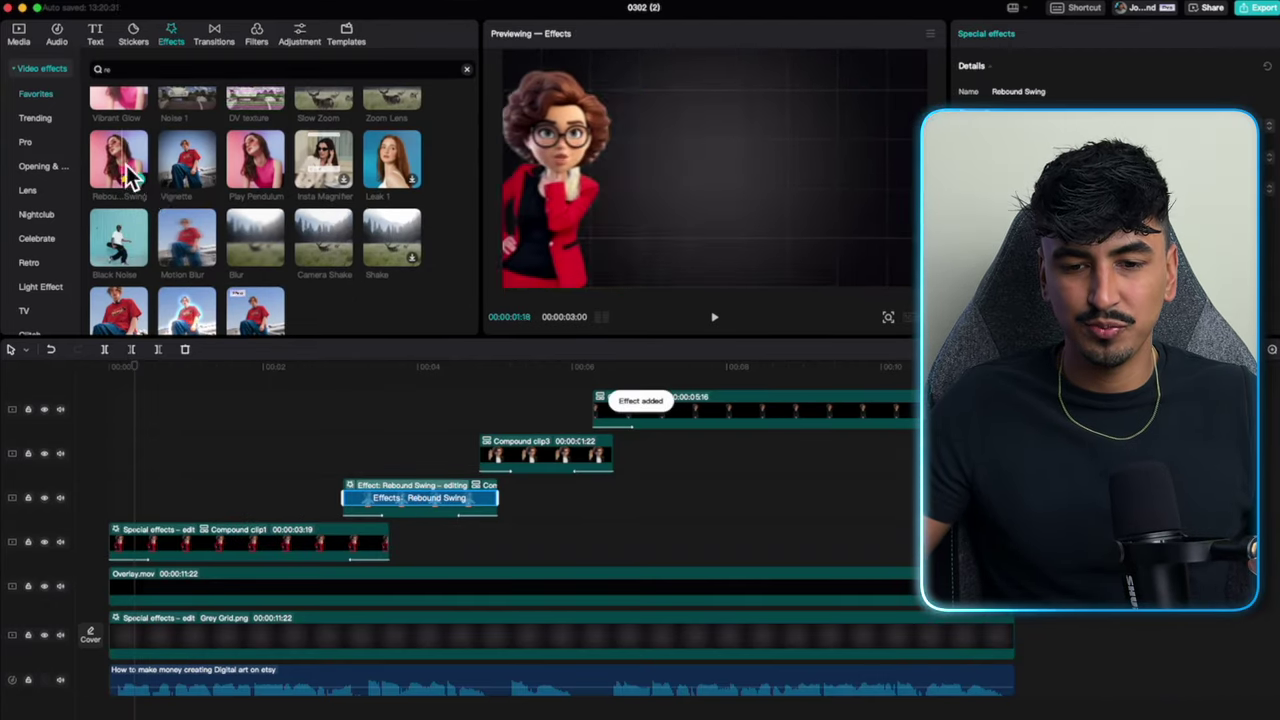
pyautogui.moveTo(129, 171); pyautogui.dragTo(520, 448)
pyautogui.moveTo(152, 167); pyautogui.dragTo(736, 424)
pyautogui.click(350, 482)
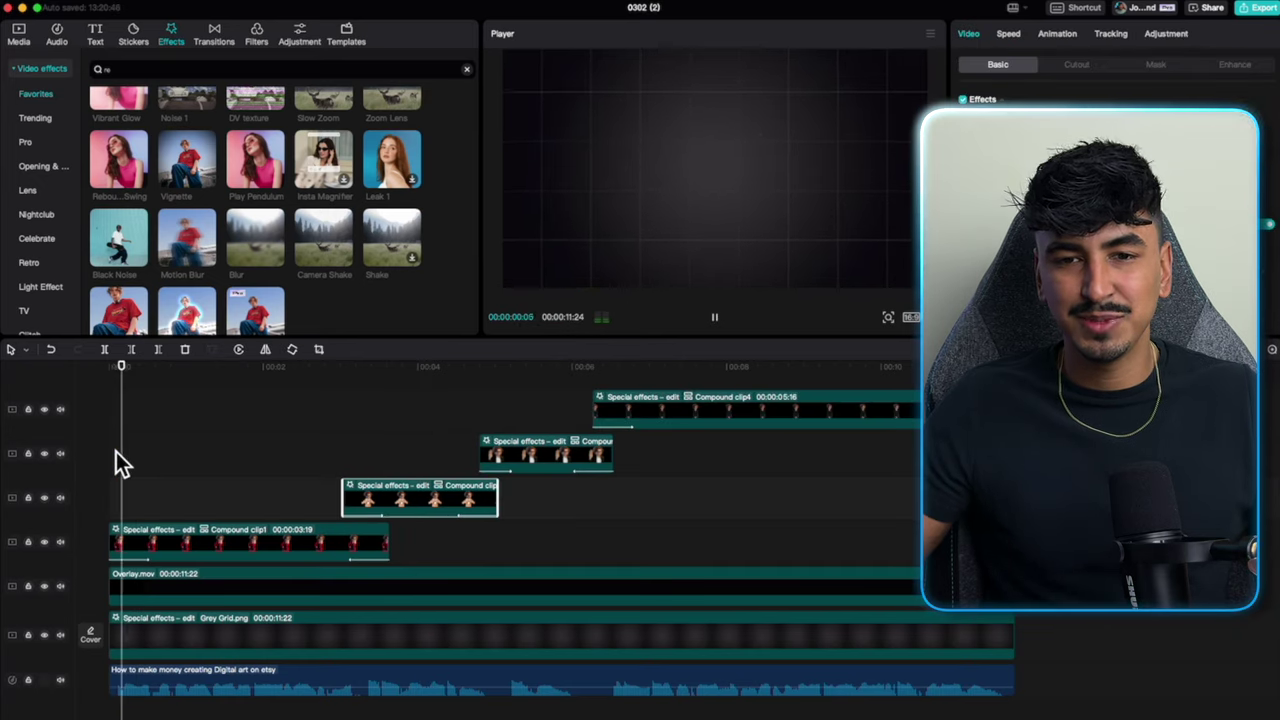
pyautogui.press('space')
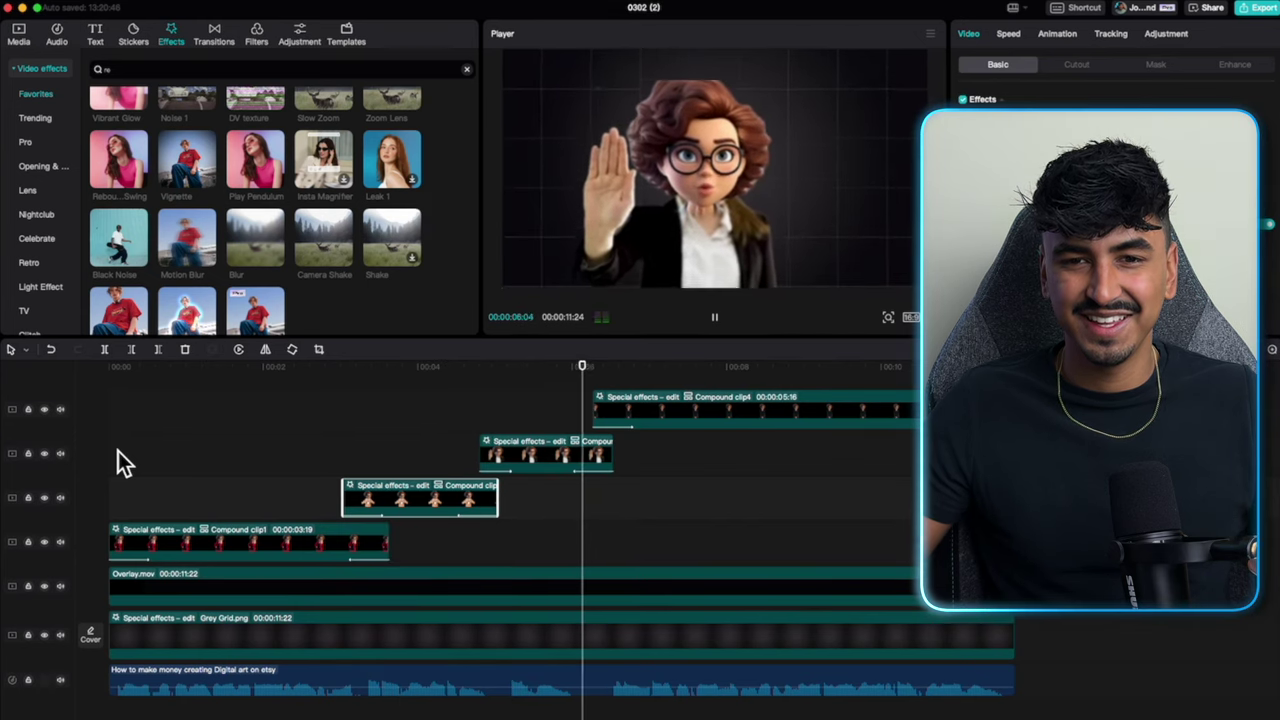
pyautogui.click(118, 462)
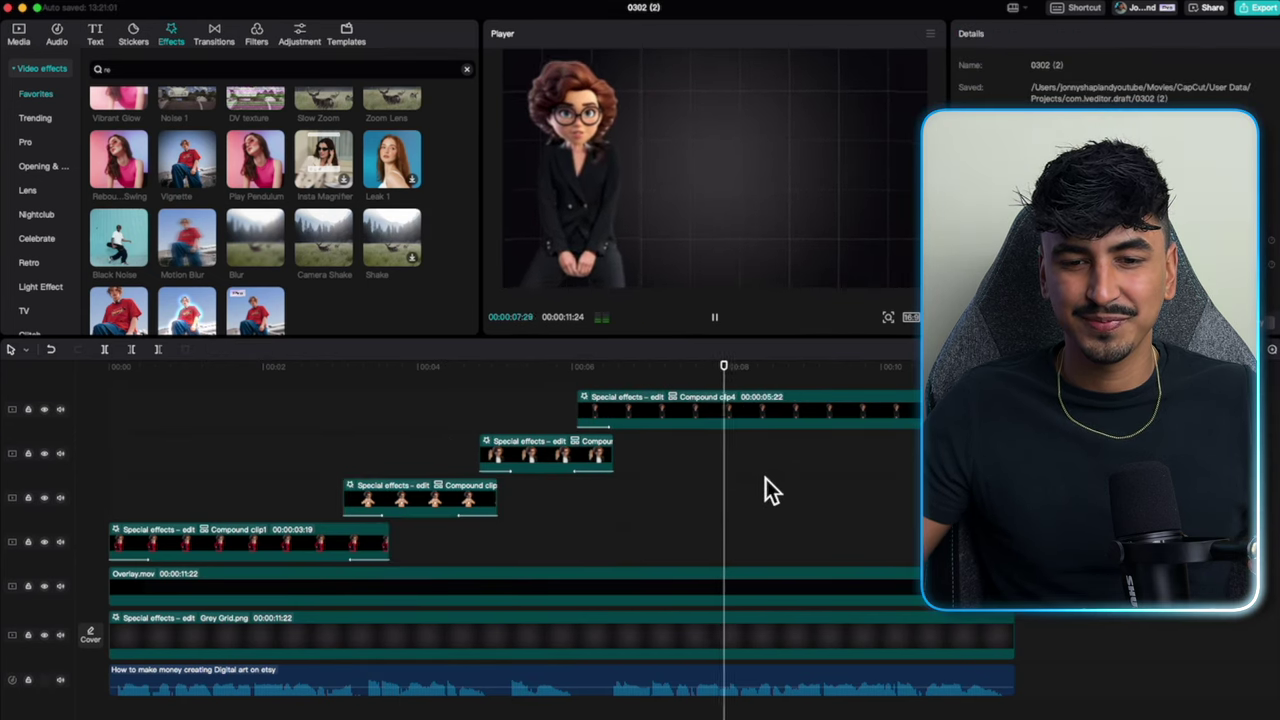
pyautogui.hscroll(2, 765, 490)
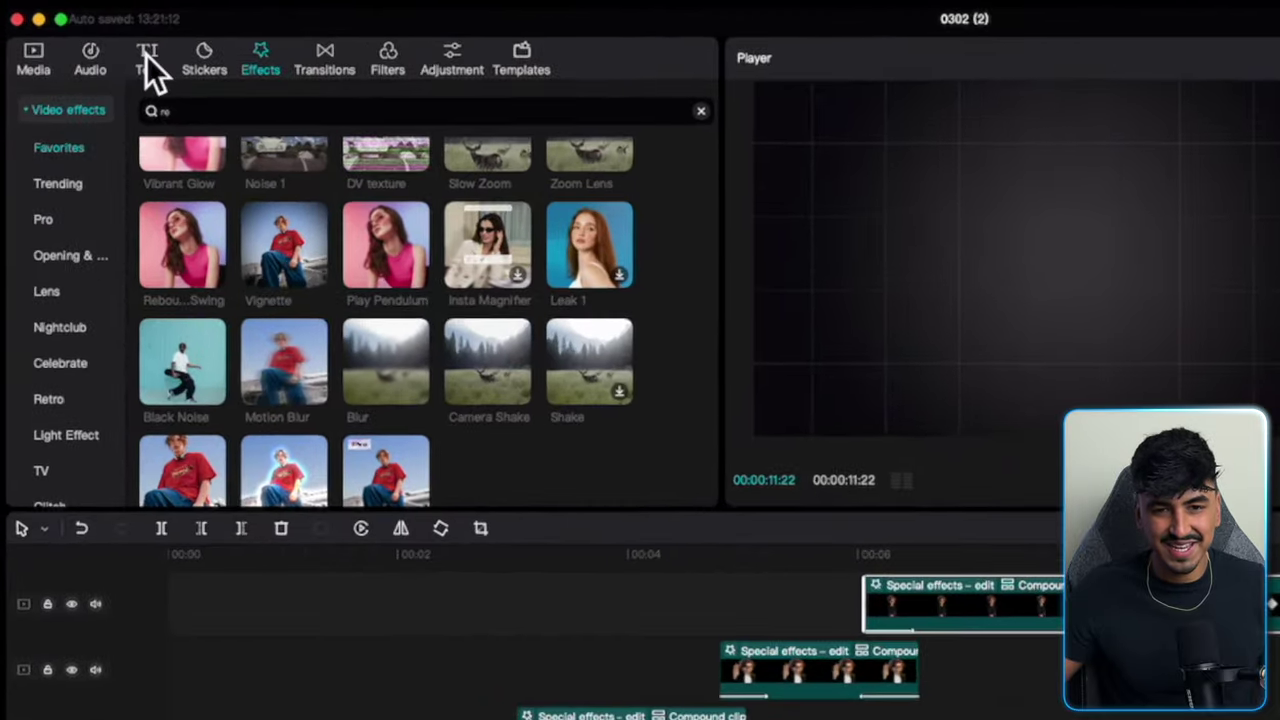
# Generate captions from the voiceover with Text > AI packaging.
pyautogui.click(147, 58)
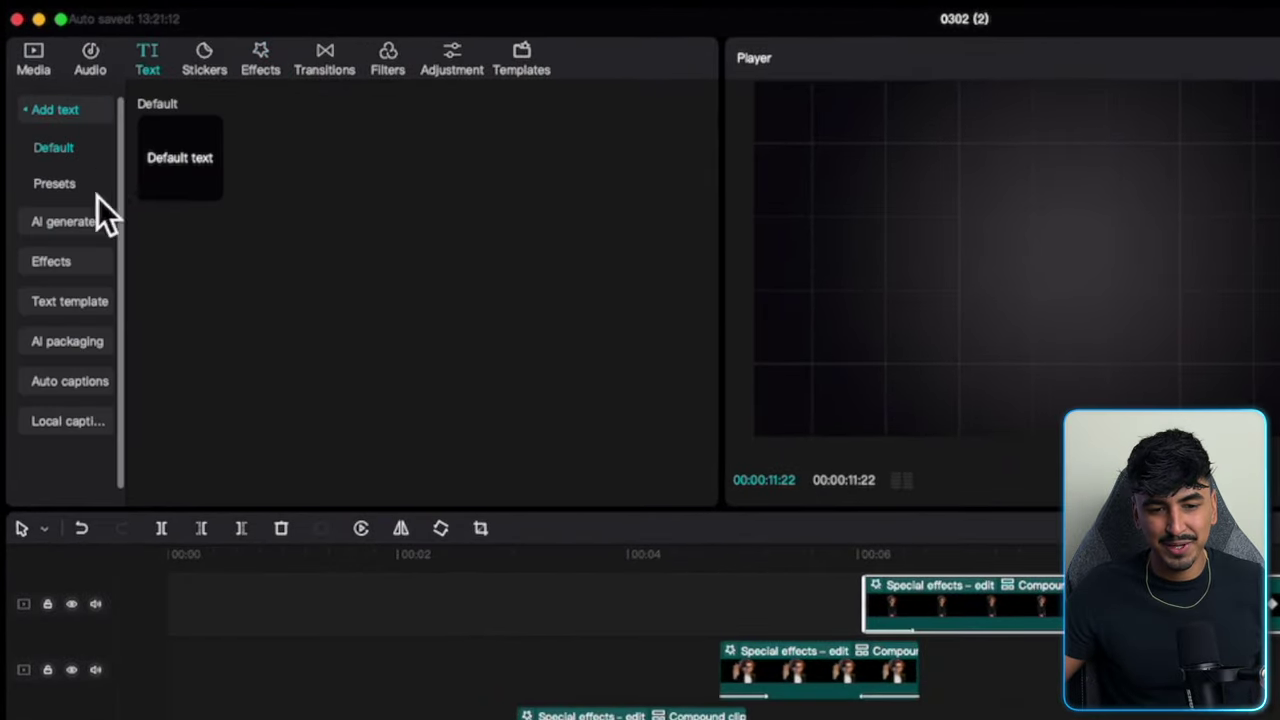
pyautogui.click(67, 341)
pyautogui.click(422, 423)
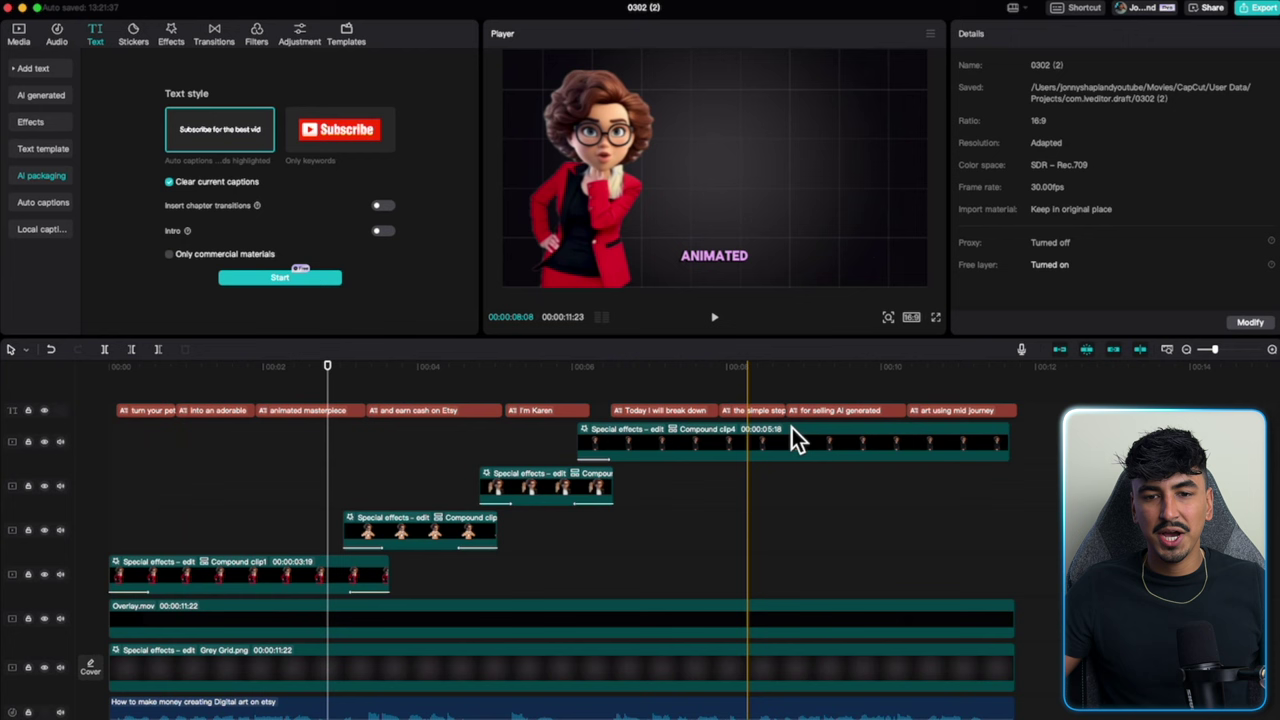
# Apply the glowing yellow text template to all captions, check Basic settings, and play back.
pyautogui.click(978, 412)
pyautogui.keyDown('shift'); pyautogui.click(418, 412); pyautogui.keyUp('shift')
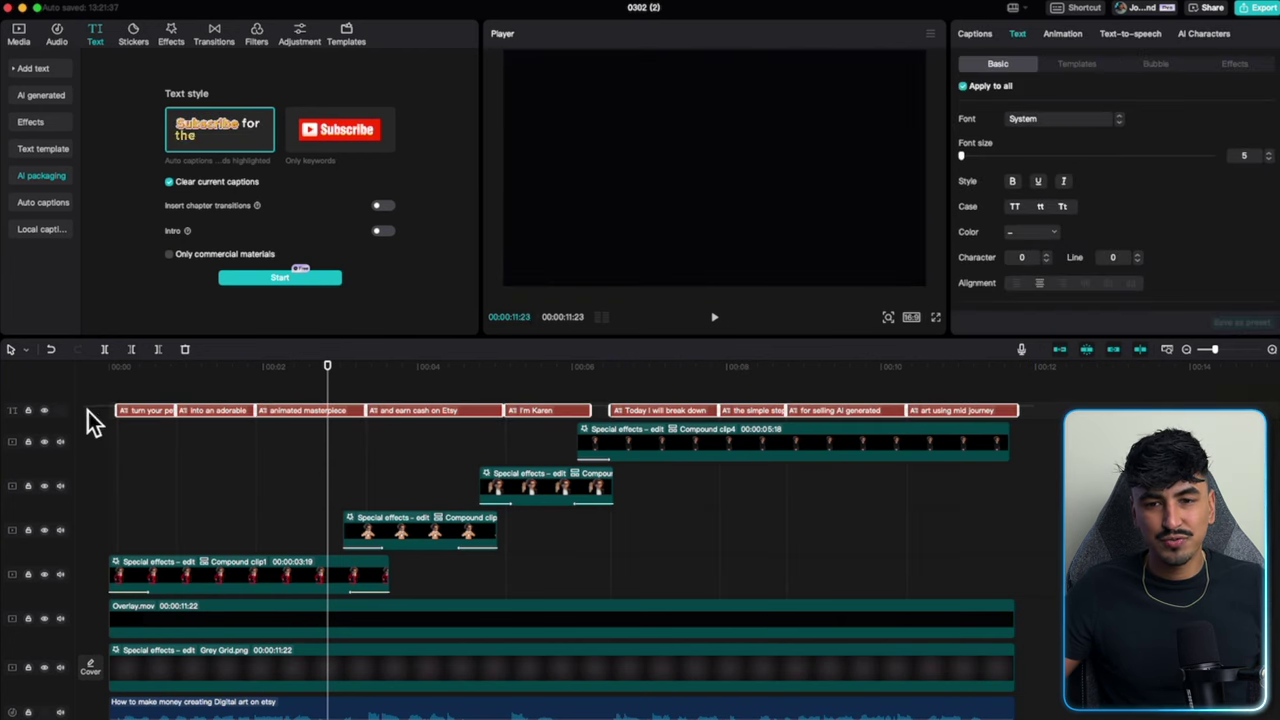
pyautogui.click(1077, 63)
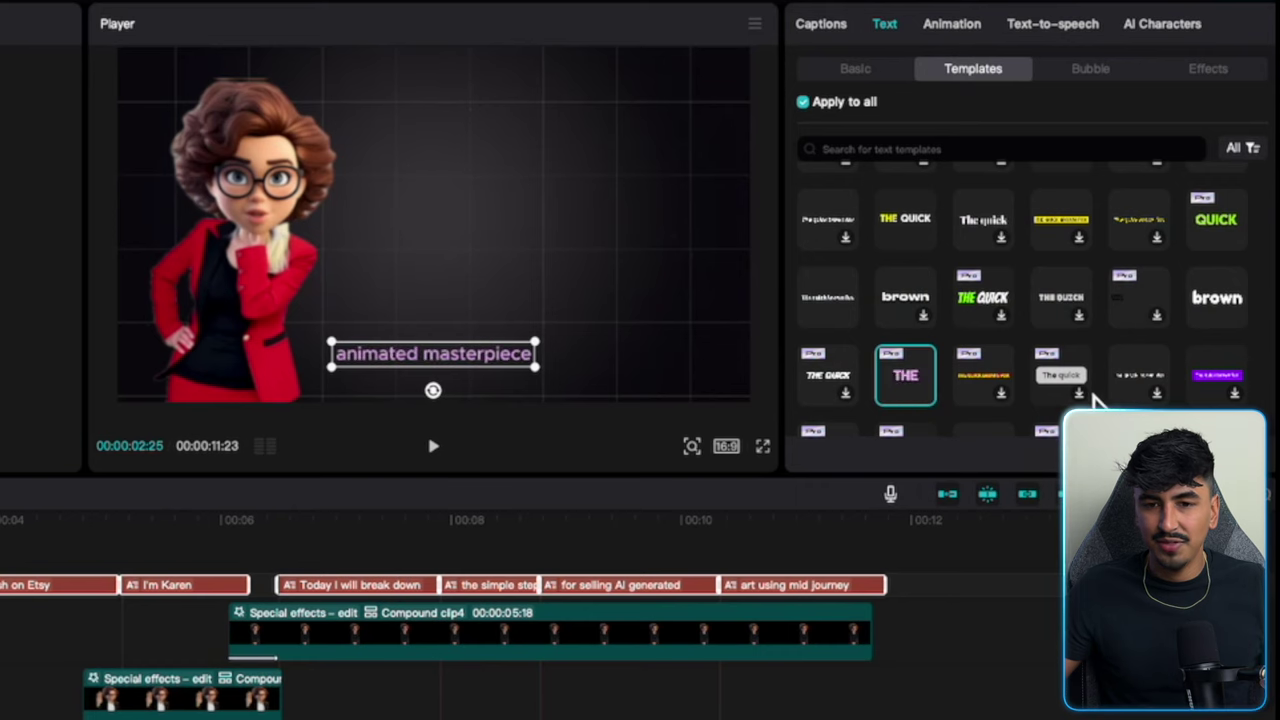
pyautogui.scroll(-3, 1080, 365)
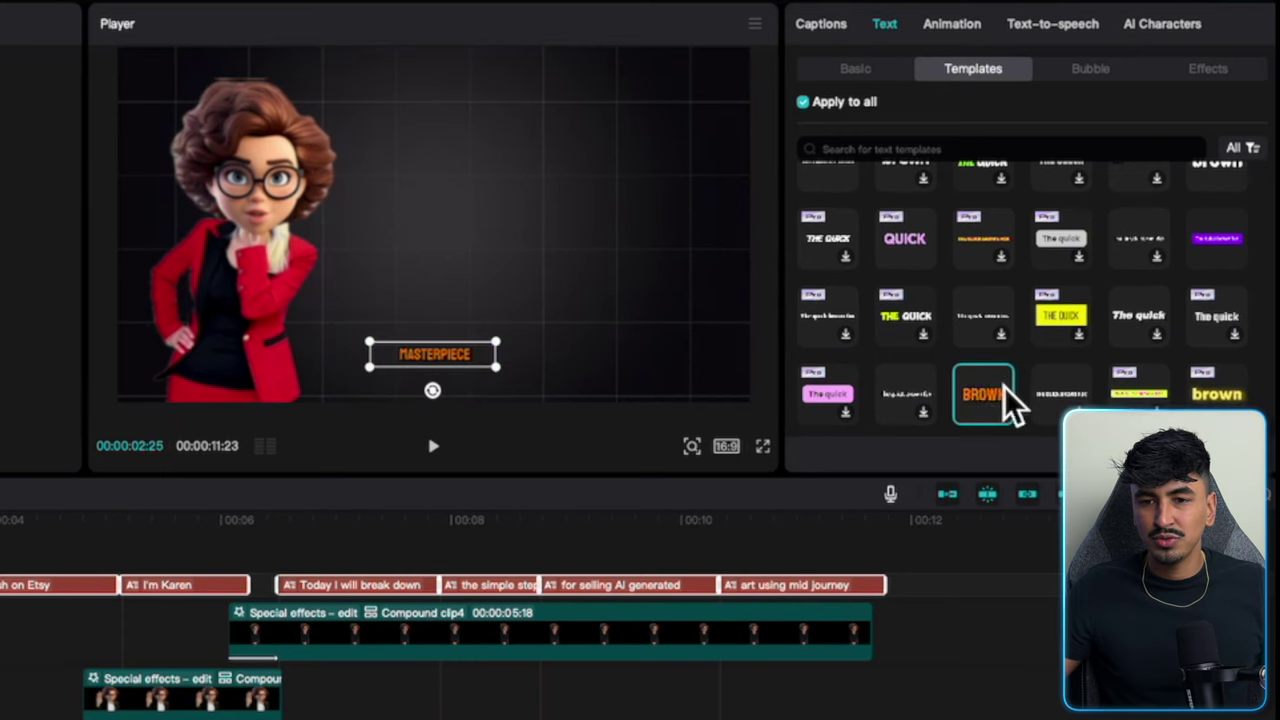
pyautogui.scroll(-2, 1030, 405)
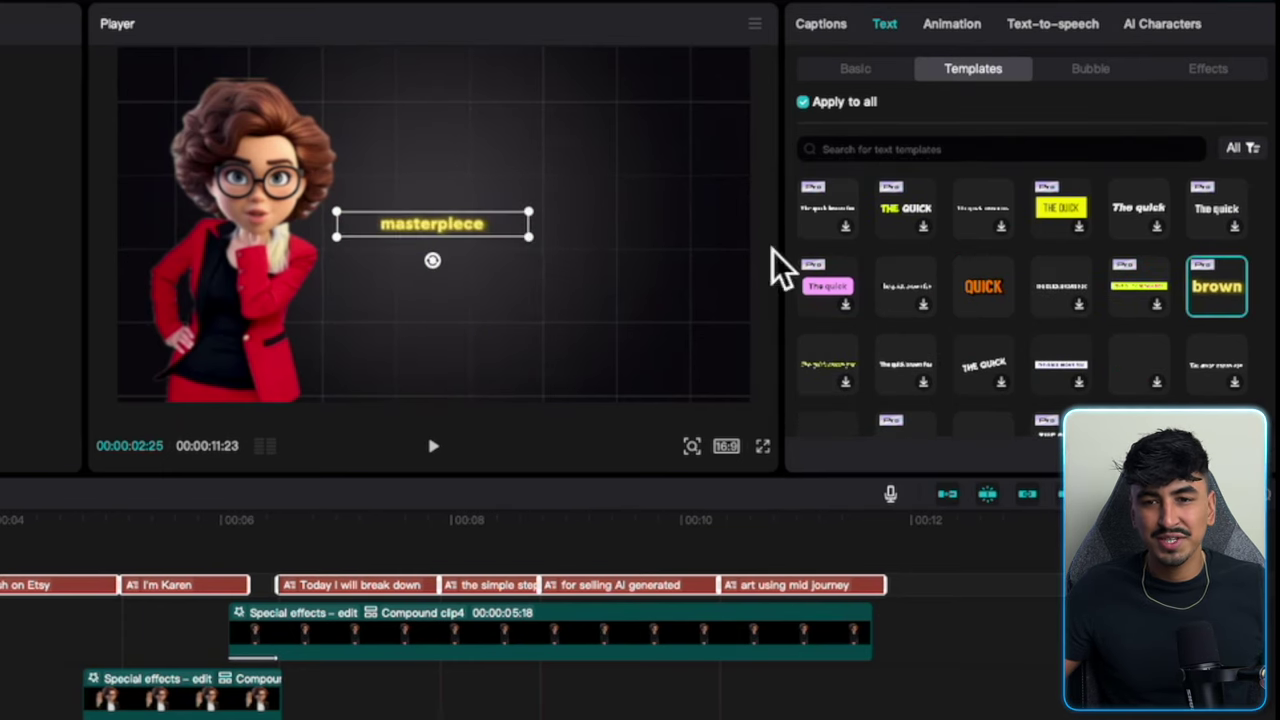
pyautogui.scroll(5, 955, 225)
pyautogui.click(853, 68)
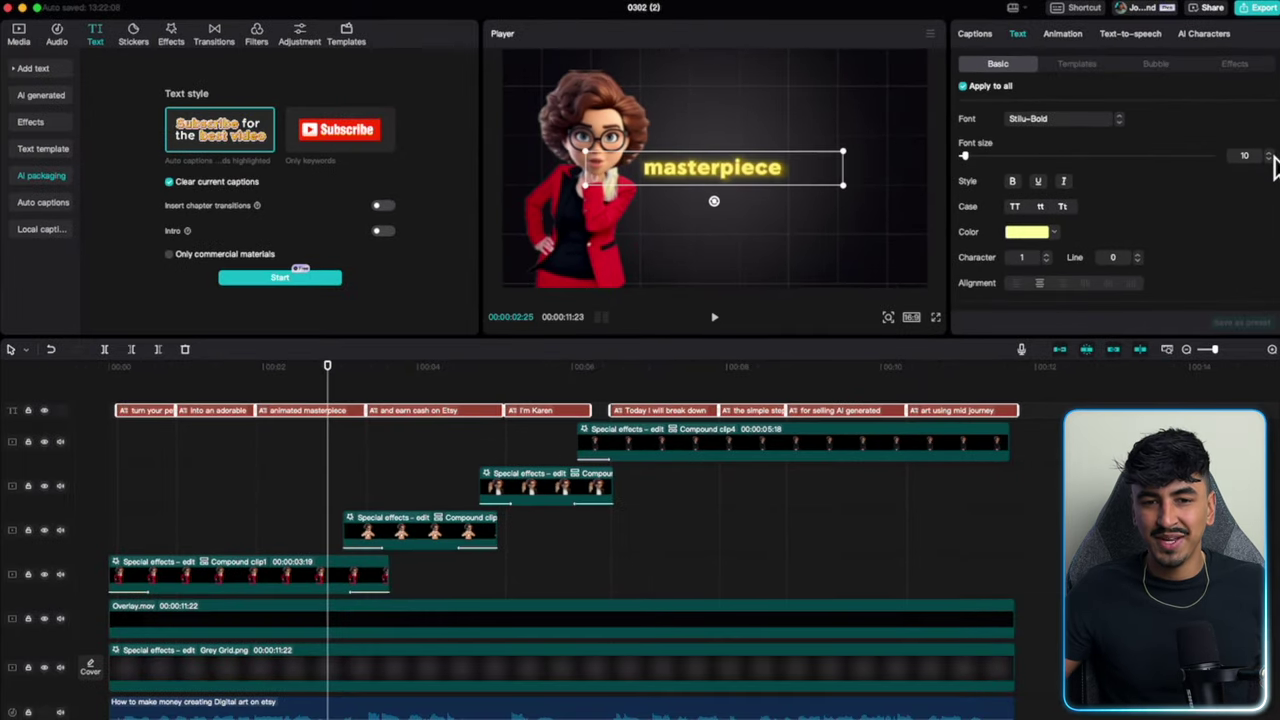
pyautogui.click(104, 447)
pyautogui.press('space')
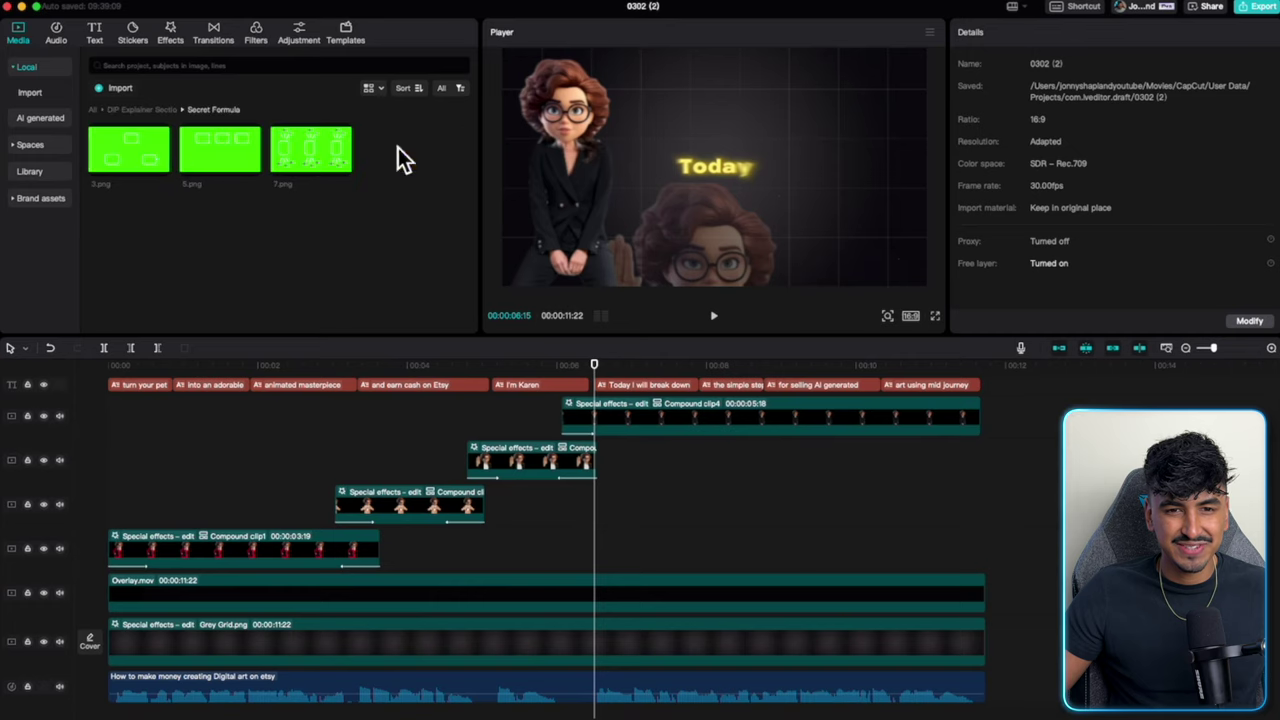
# Place 3.png and 5.png on stacked tracks and extend 3.png to 5:07.
pyautogui.click(143, 152)
pyautogui.click(161, 169)
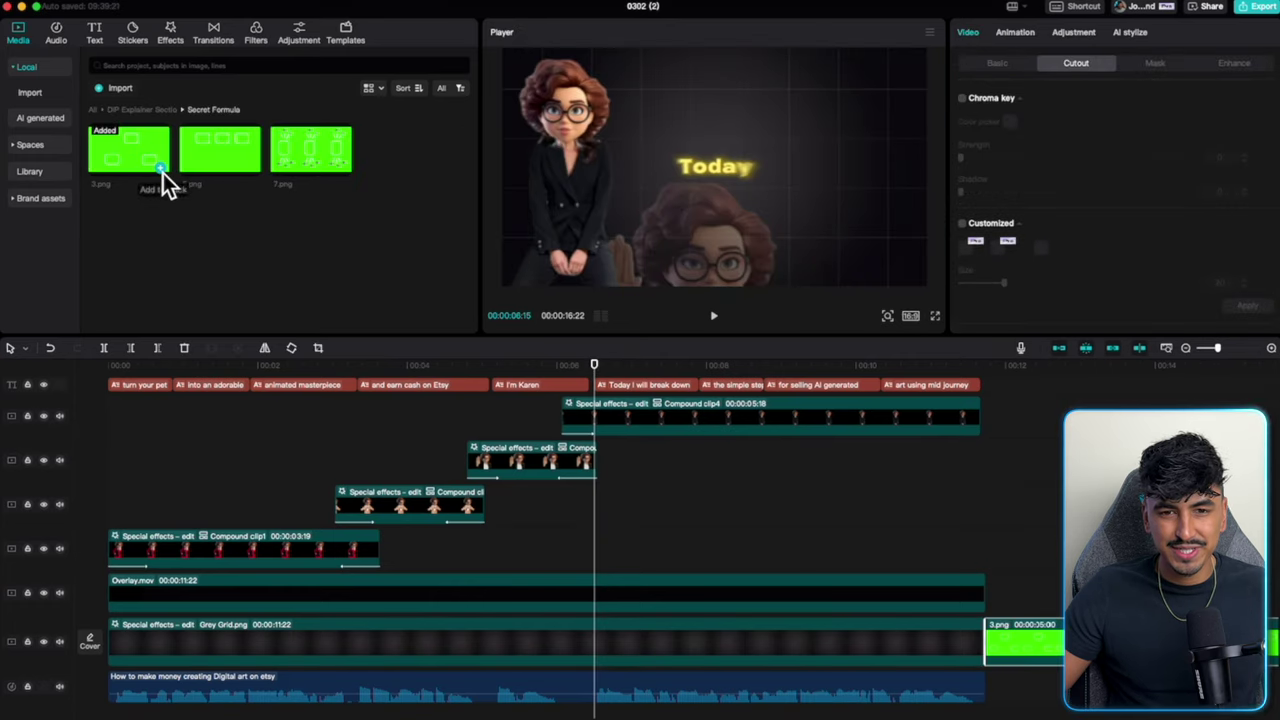
pyautogui.moveTo(1024, 641); pyautogui.dragTo(640, 560)
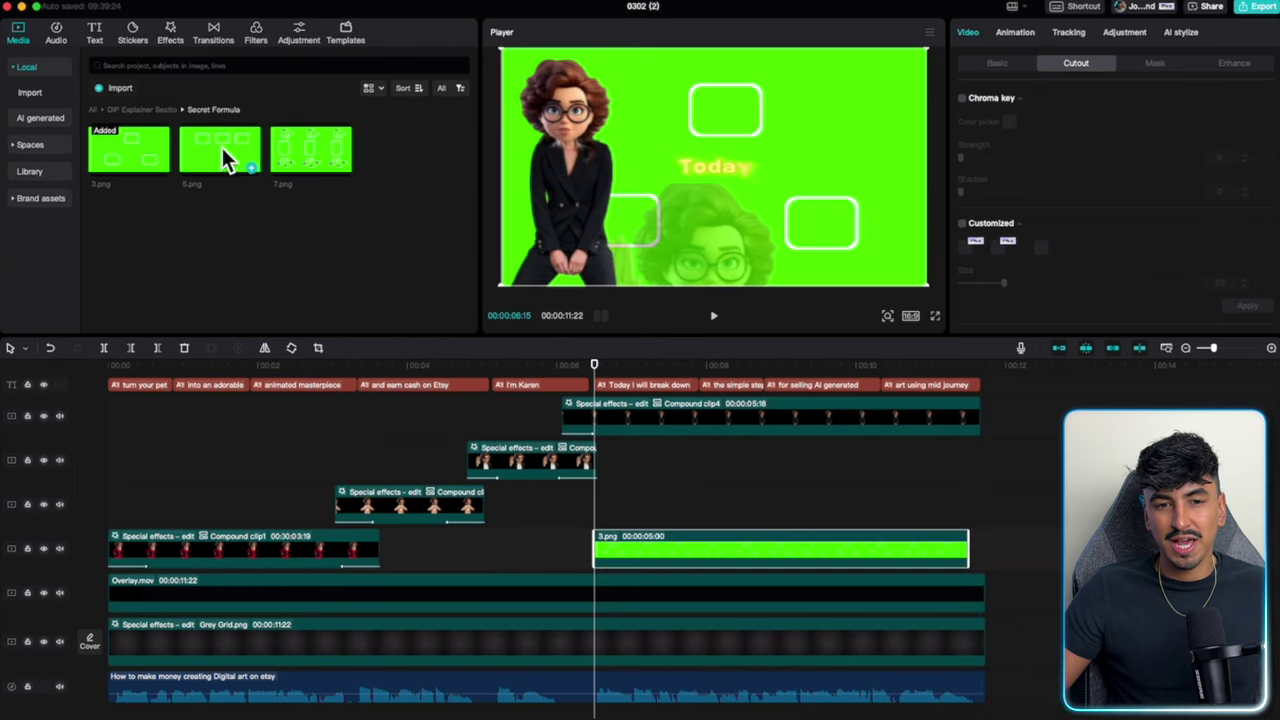
pyautogui.moveTo(222, 147); pyautogui.dragTo(608, 514)
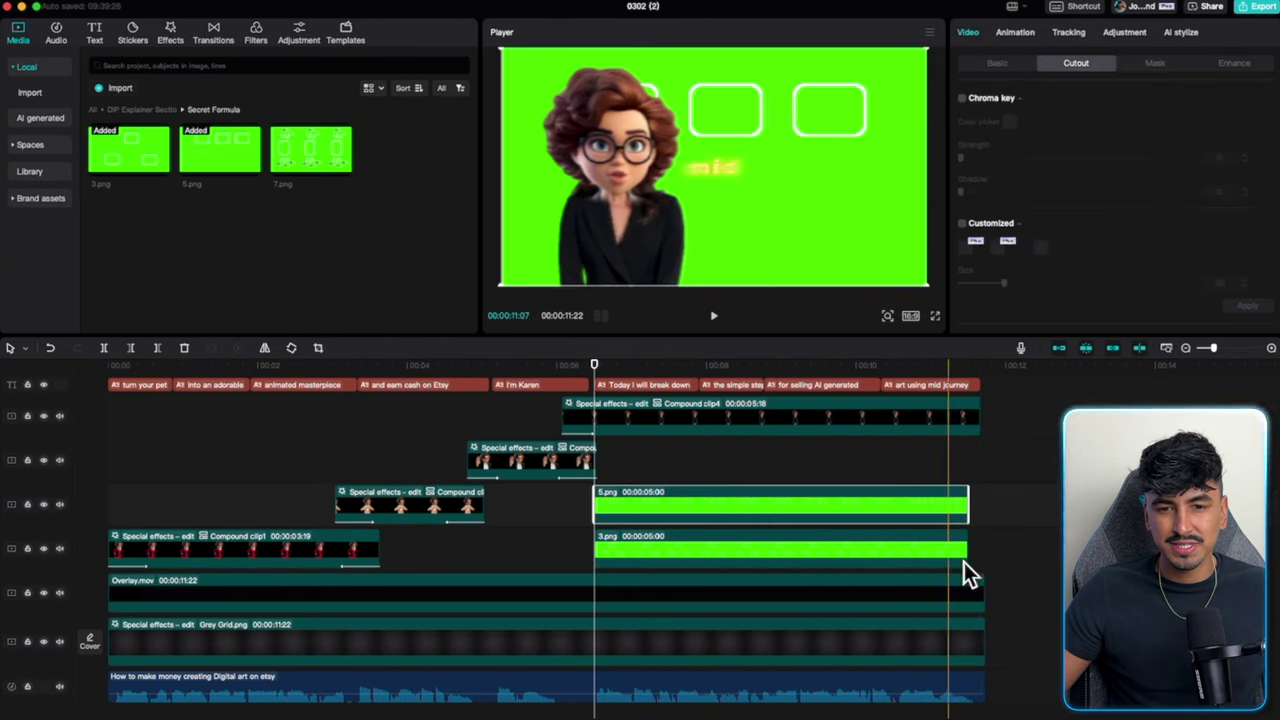
pyautogui.moveTo(966, 549); pyautogui.dragTo(985, 550)
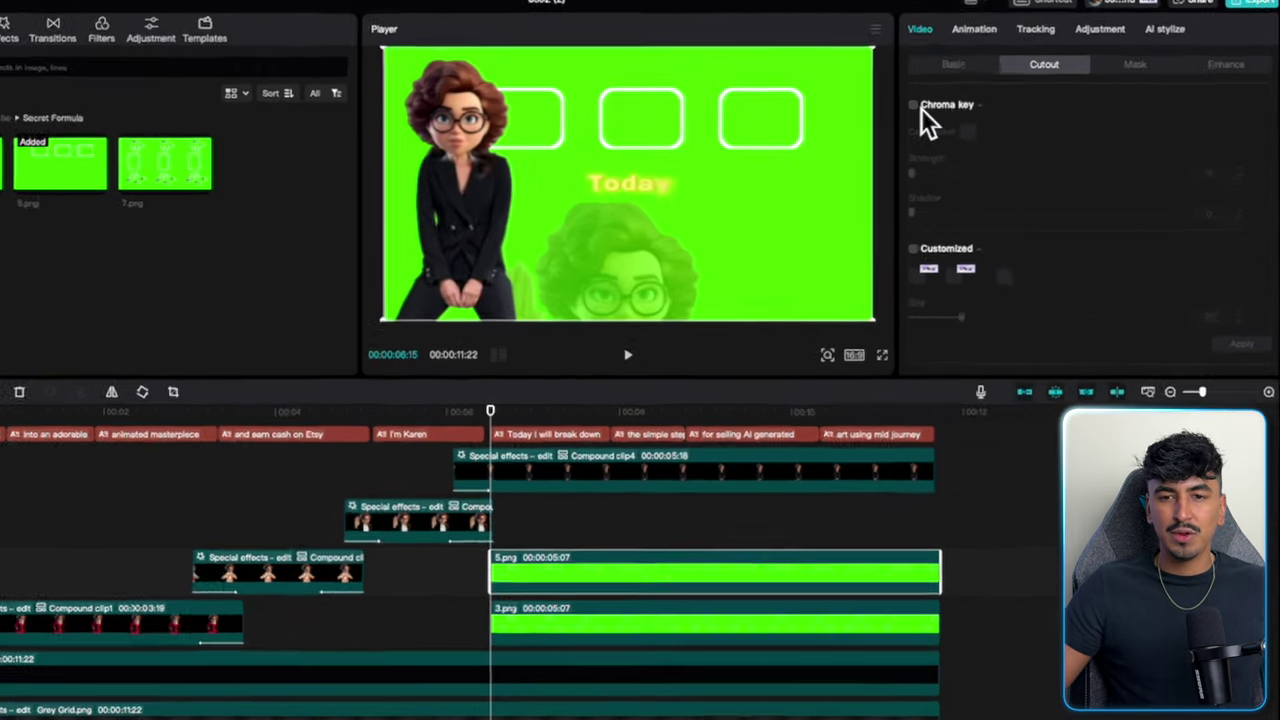
# Chroma-key the green out of 3.png with strength 21.
pyautogui.click(961, 99)
pyautogui.click(1008, 122)
pyautogui.click(636, 316)
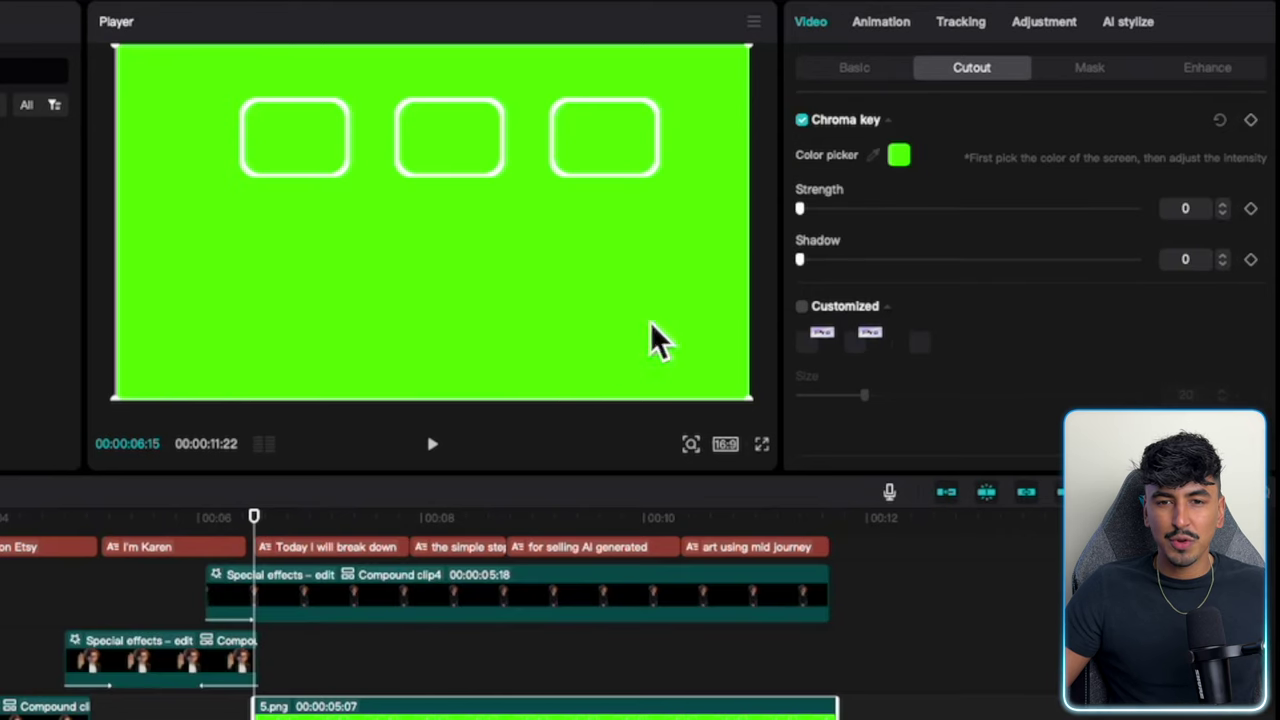
pyautogui.moveTo(808, 216); pyautogui.dragTo(910, 222)
pyautogui.click(801, 119)
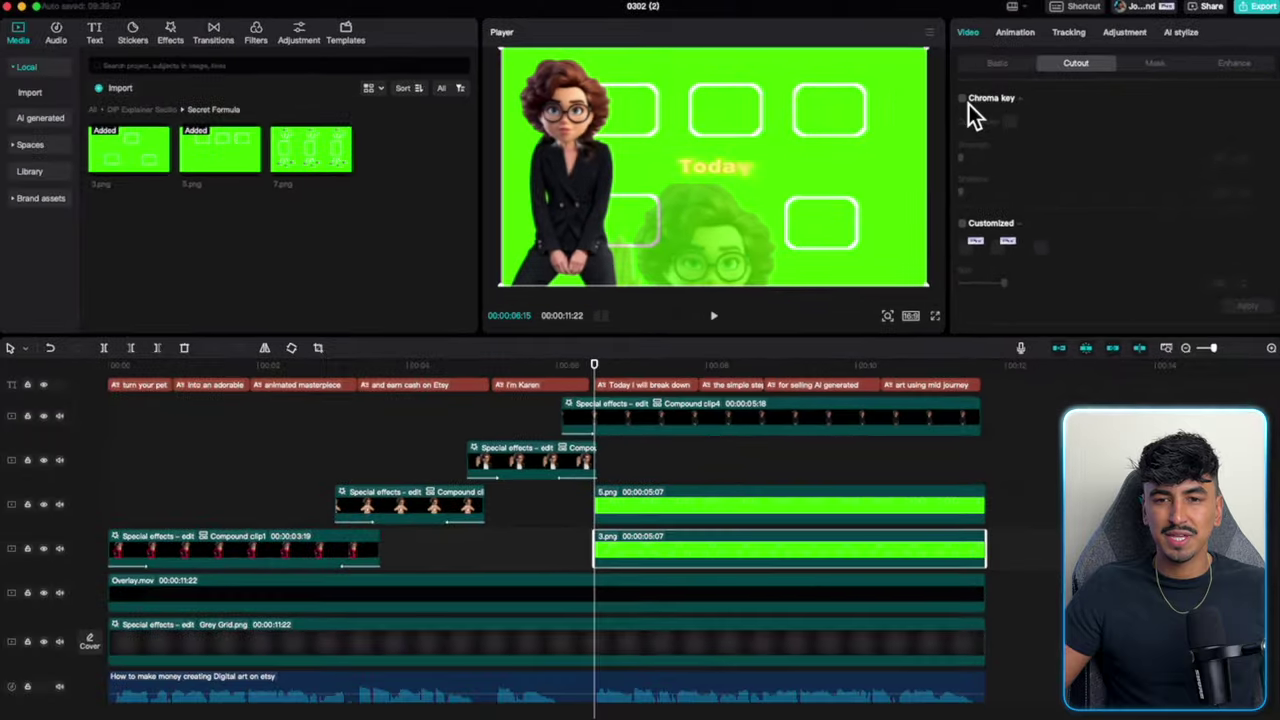
pyautogui.click(801, 119)
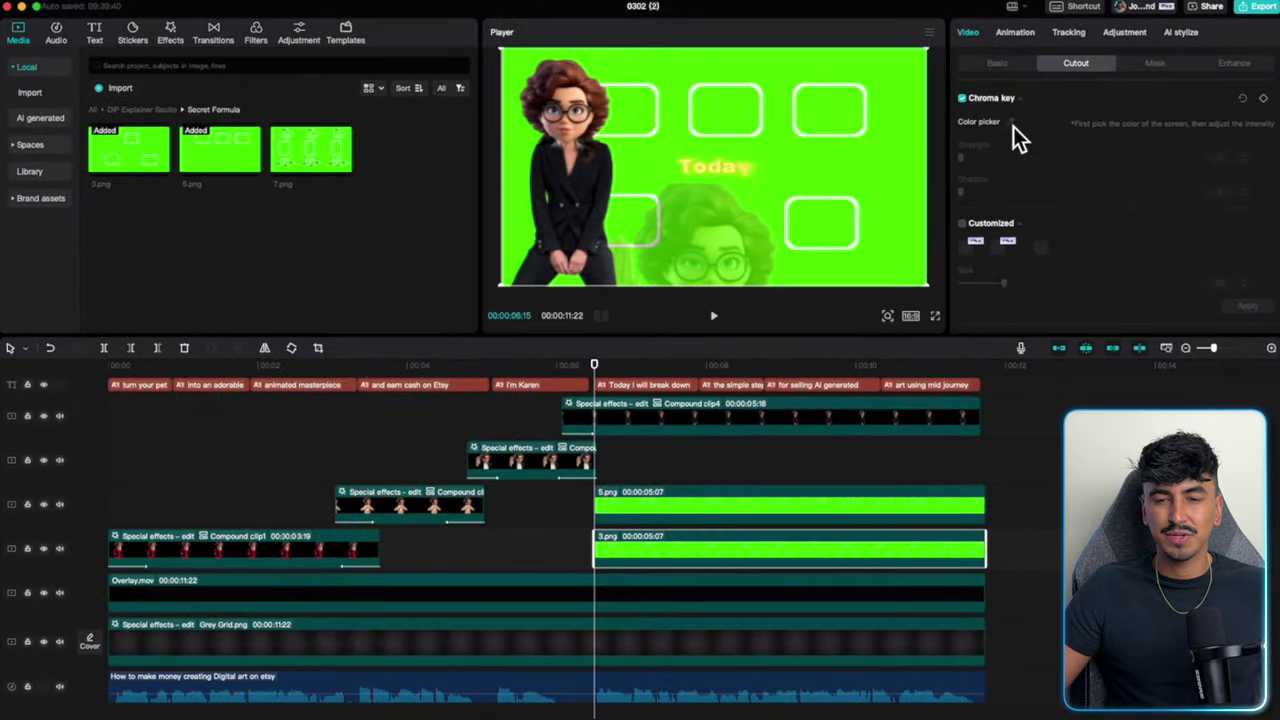
pyautogui.click(1013, 126)
pyautogui.click(894, 143)
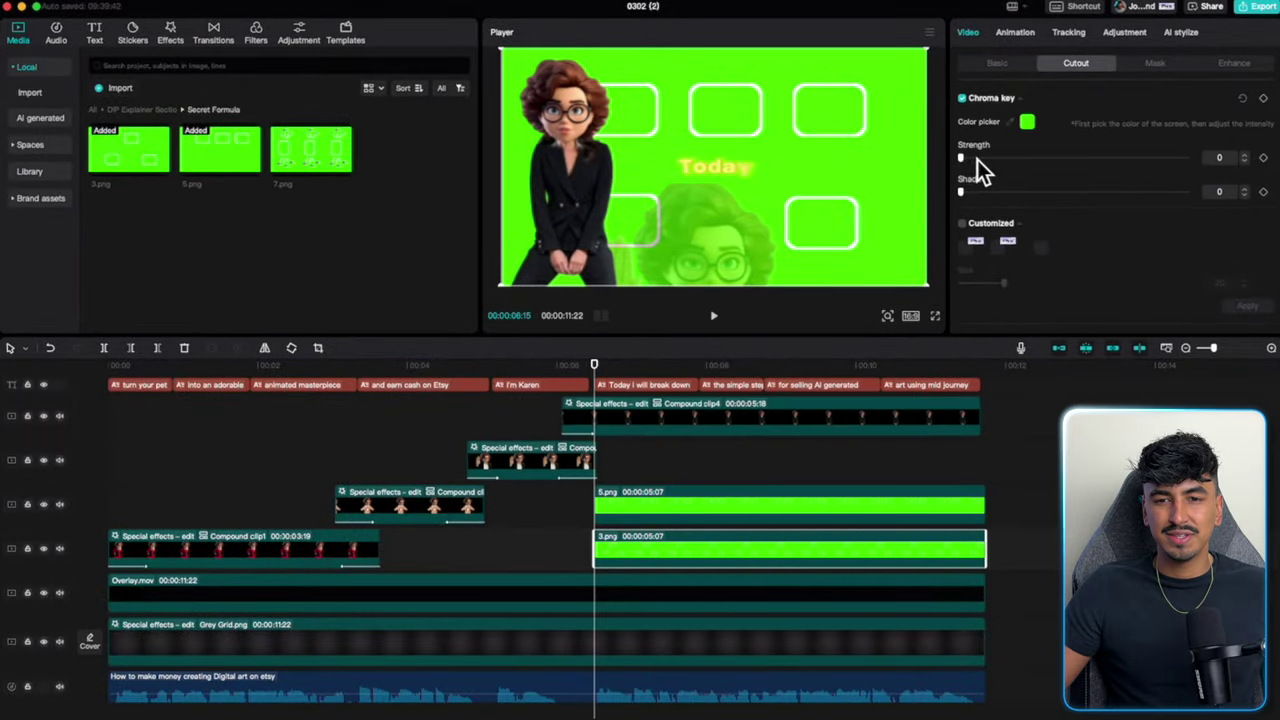
pyautogui.moveTo(977, 159); pyautogui.dragTo(1013, 161)
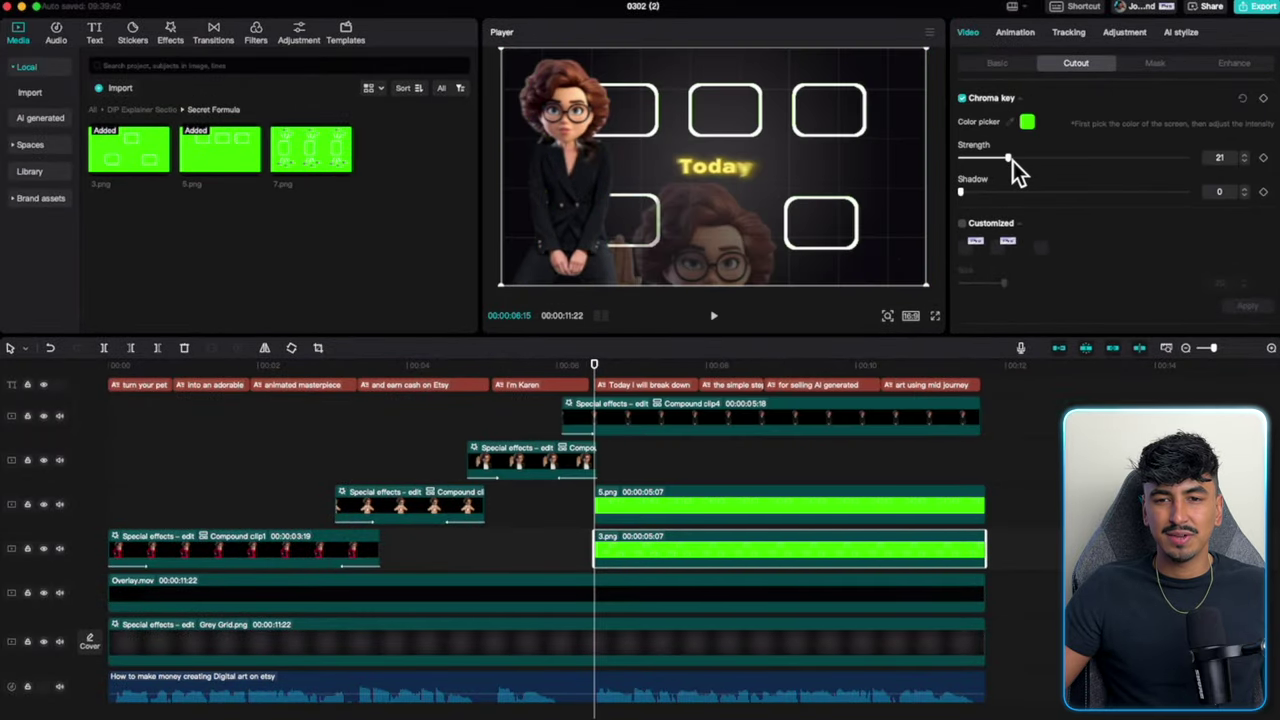
# Reposition the 3.png boxes in the frame and scale them to 83%.
pyautogui.click(792, 476)
pyautogui.click(797, 555)
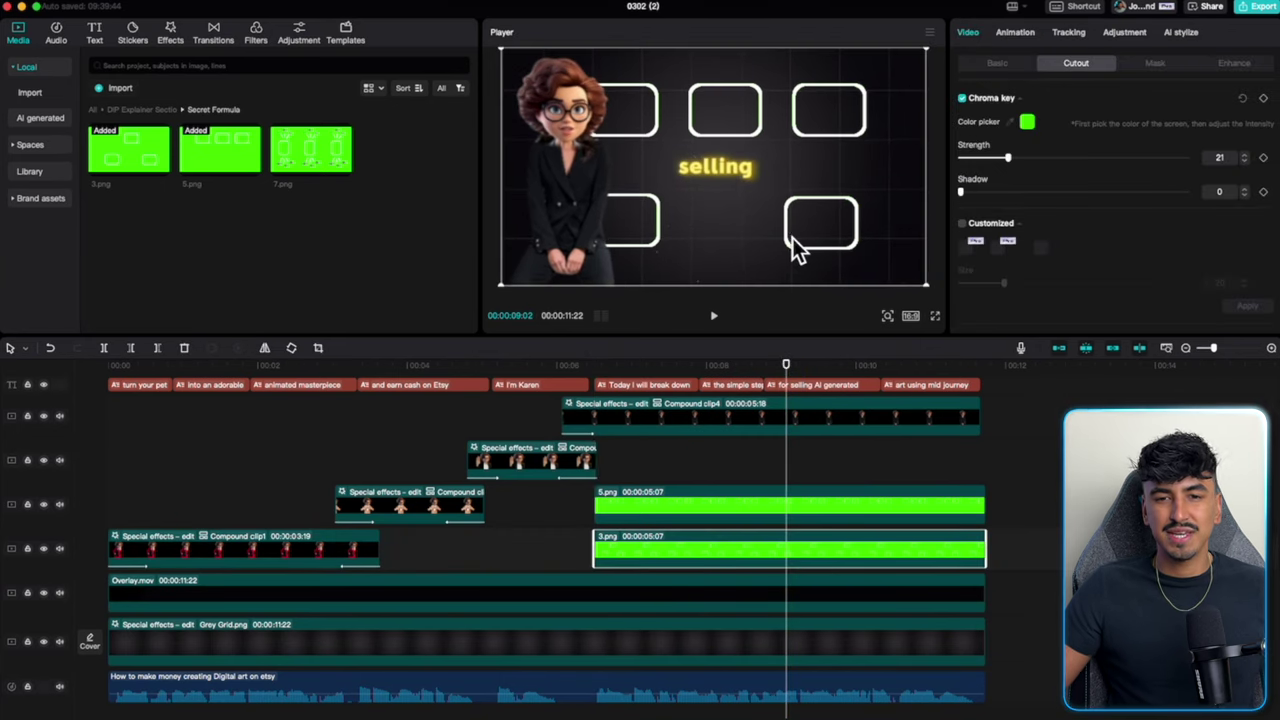
pyautogui.moveTo(797, 249)
pyautogui.mouseDown()
pyautogui.moveTo(803, 214)
pyautogui.moveTo(805, 237)
pyautogui.mouseUp()
pyautogui.click(998, 64)
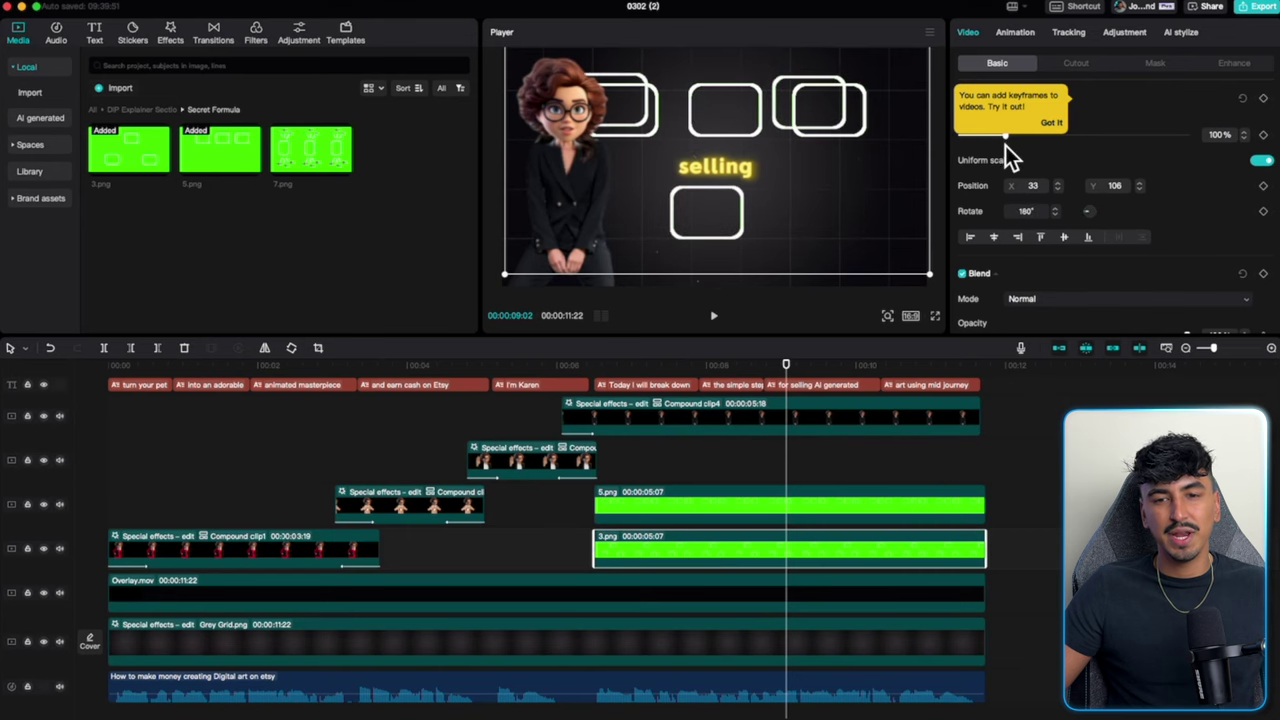
pyautogui.moveTo(1007, 141); pyautogui.dragTo(999, 140)
# Dismiss the keyframe tip and select the 5.png boxes layer.
pyautogui.click(1050, 127)
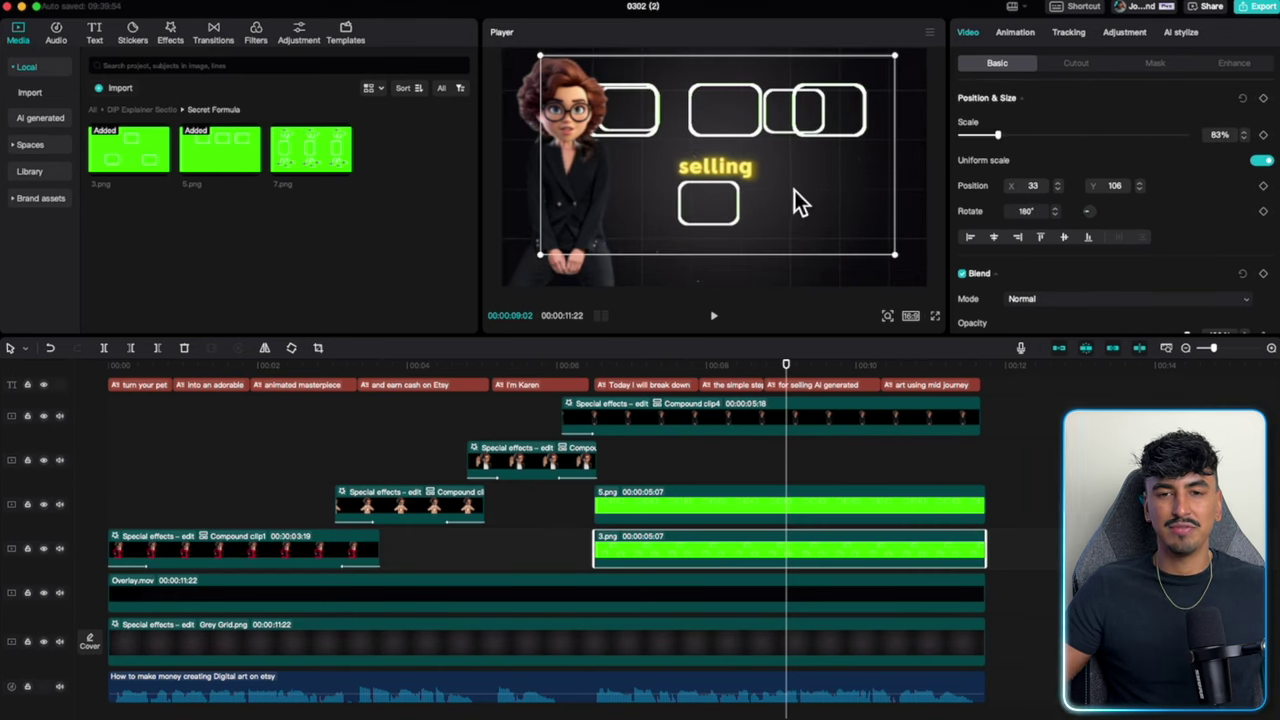
pyautogui.click(848, 121)
pyautogui.click(846, 101)
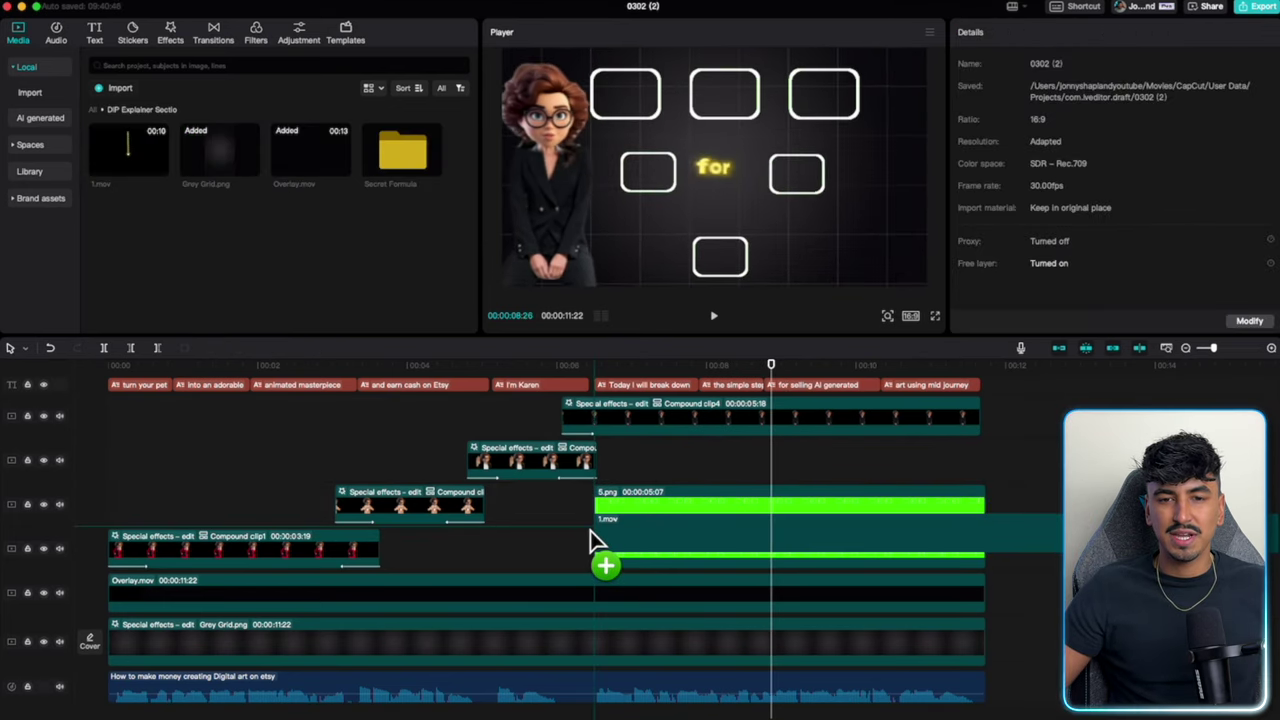
# Add the 1.mov arrow clip on a new track with Screen blend mode.
pyautogui.moveTo(590, 530); pyautogui.dragTo(592, 532)
pyautogui.click(622, 510)
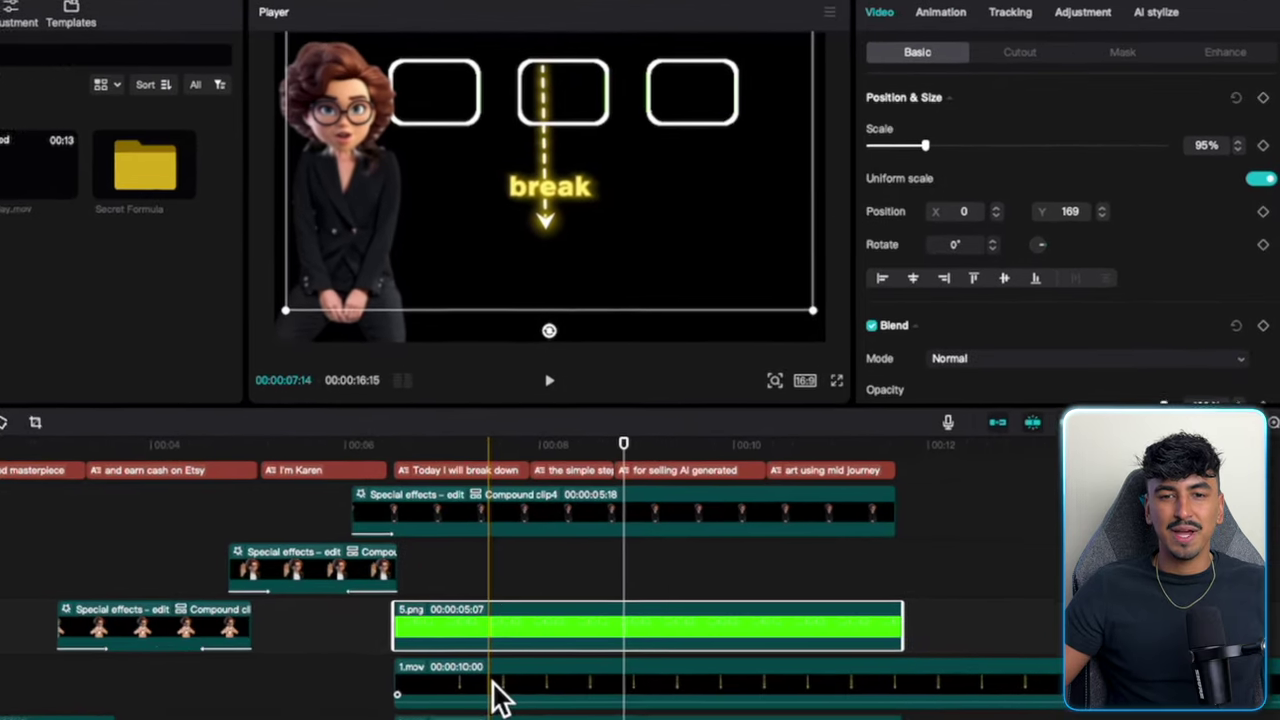
pyautogui.click(493, 684)
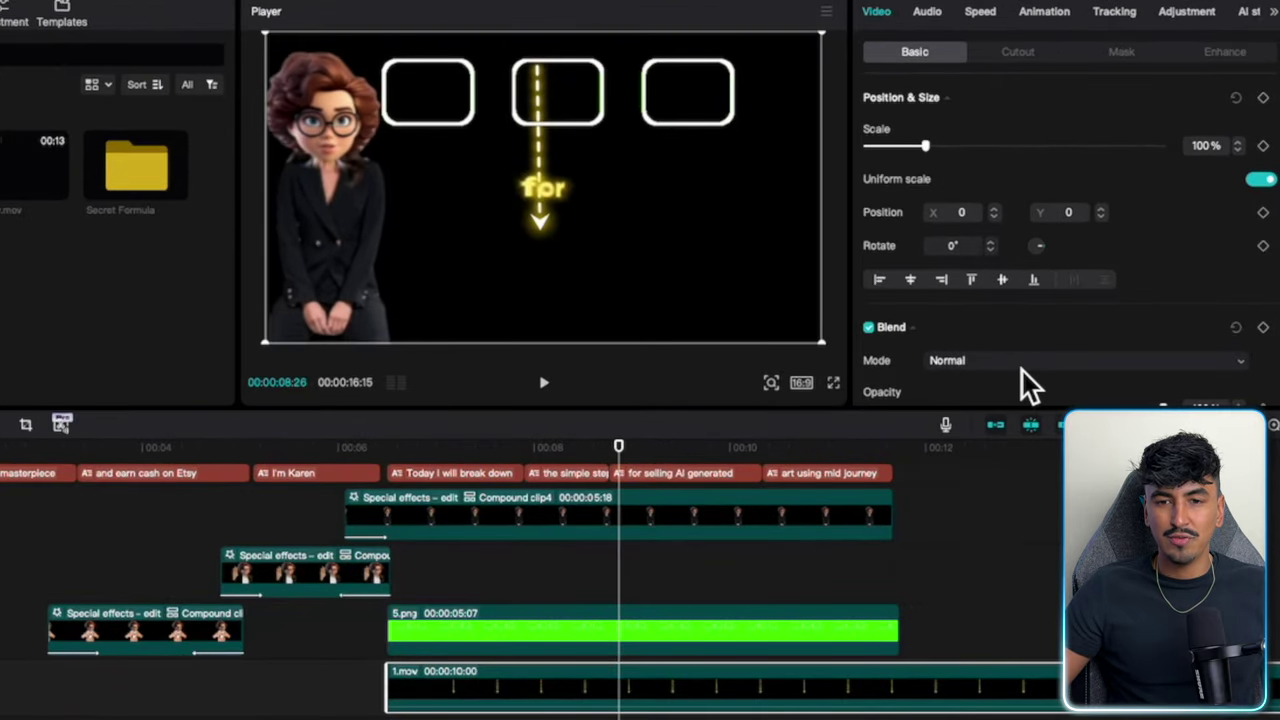
pyautogui.click(1022, 368)
pyautogui.click(1035, 698)
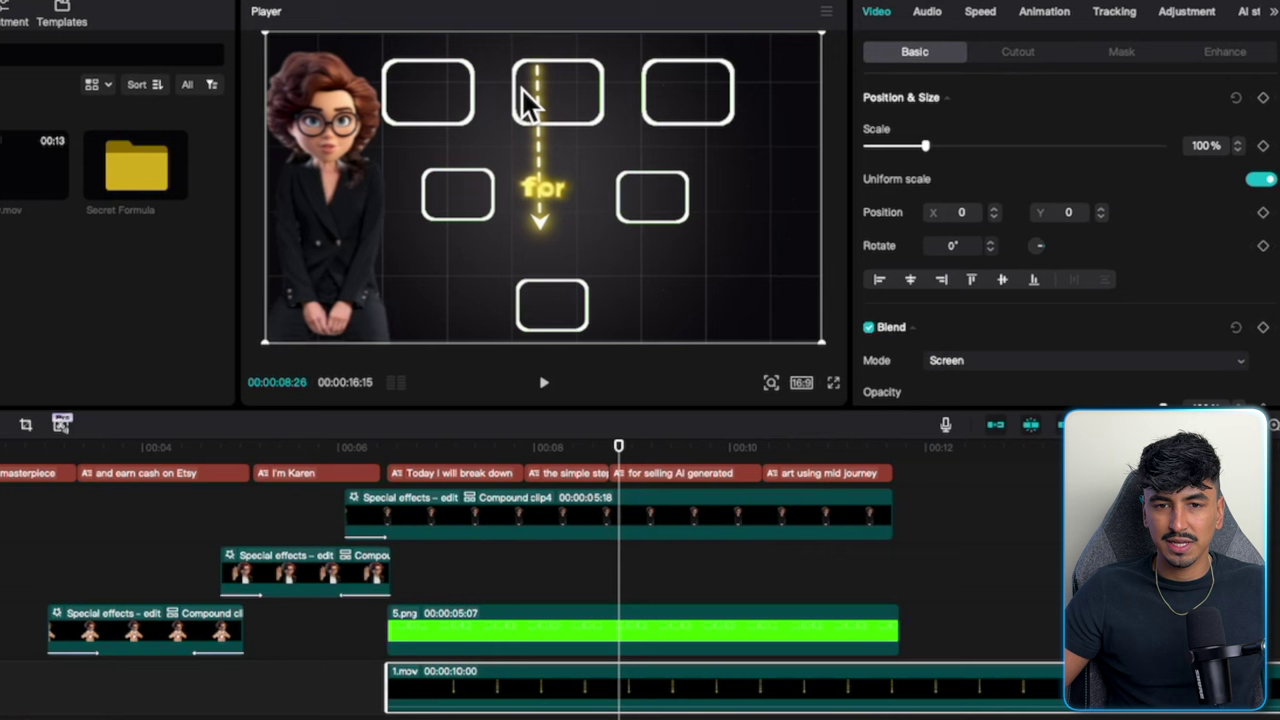
# Rotate the arrow to -144° and scale it to 47%, placing it between the boxes.
pyautogui.scroll(-1, 1006, 264)
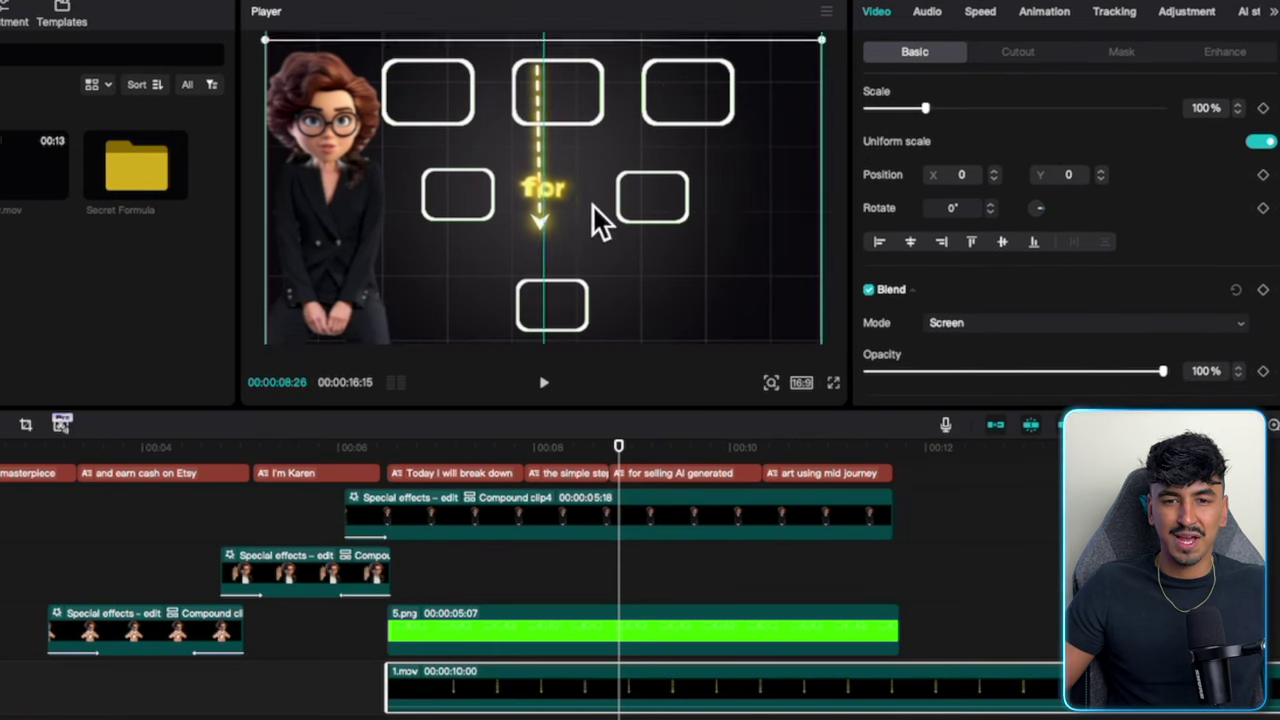
pyautogui.moveTo(592, 203)
pyautogui.mouseDown()
pyautogui.moveTo(651, 166)
pyautogui.moveTo(615, 208)
pyautogui.mouseUp()
pyautogui.moveTo(568, 314); pyautogui.dragTo(645, 15)
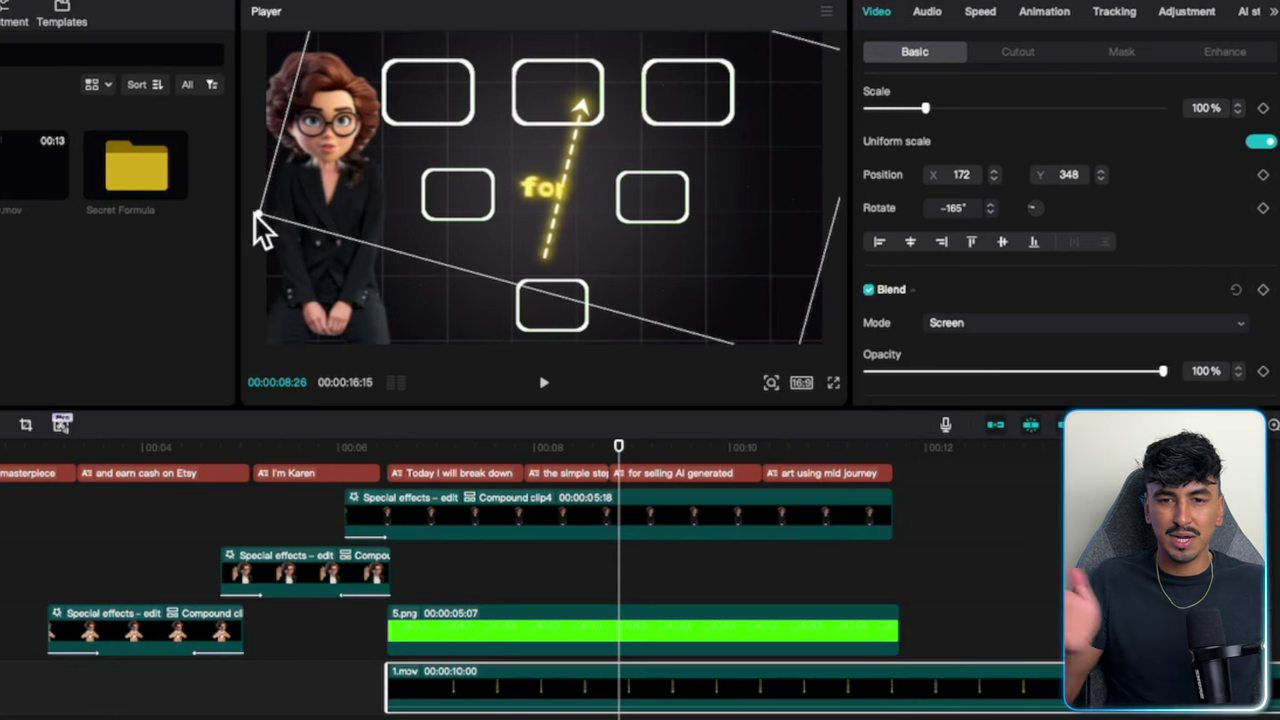
pyautogui.moveTo(258, 212); pyautogui.dragTo(766, 215)
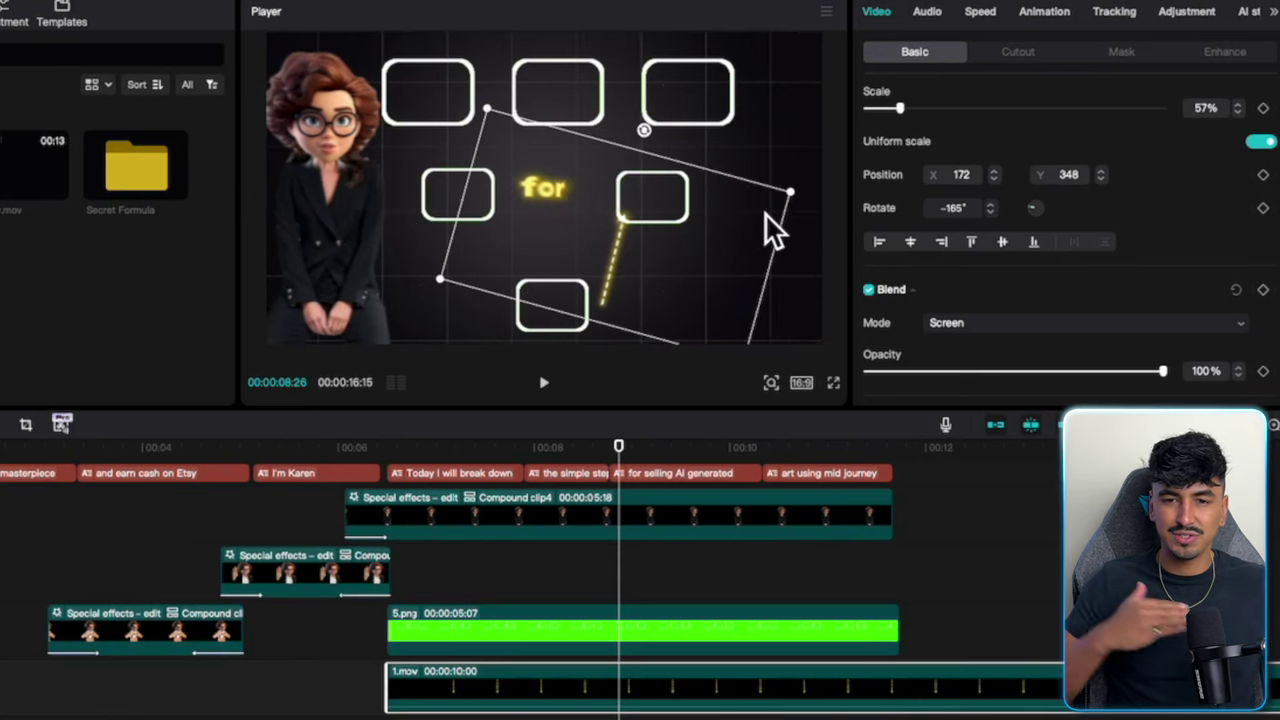
pyautogui.moveTo(645, 131); pyautogui.dragTo(680, 148)
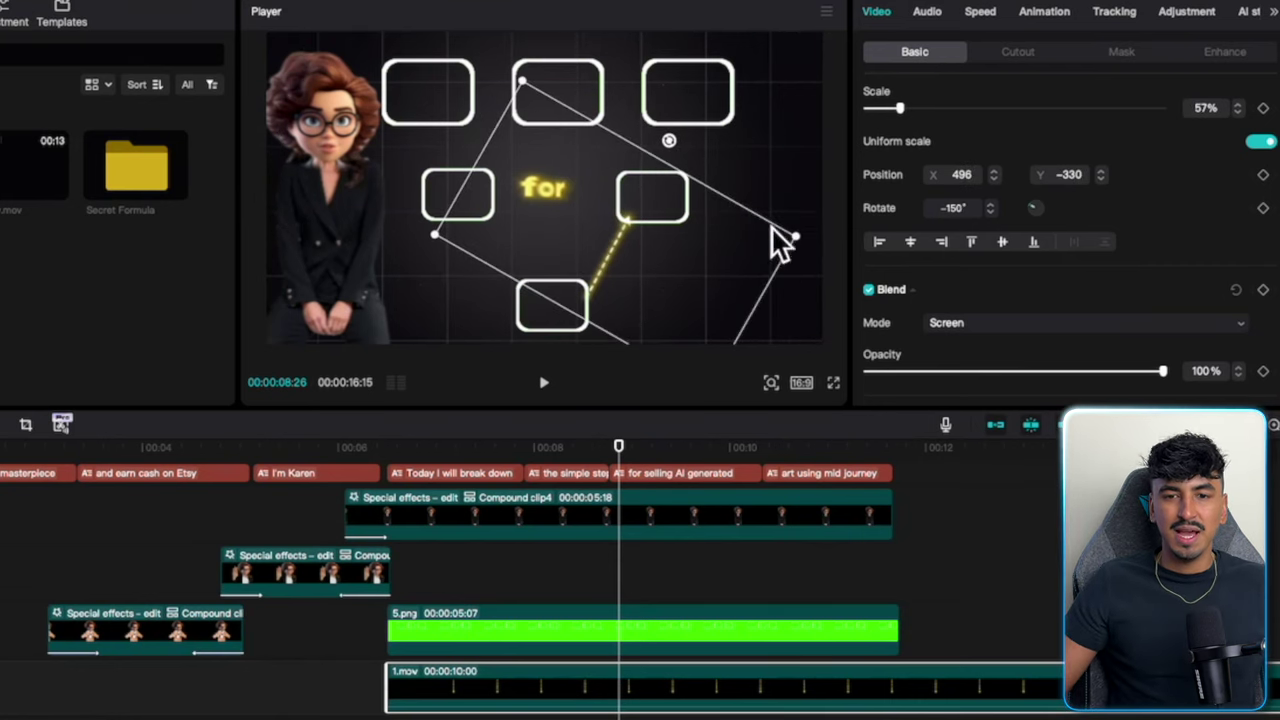
pyautogui.moveTo(792, 231); pyautogui.dragTo(771, 247)
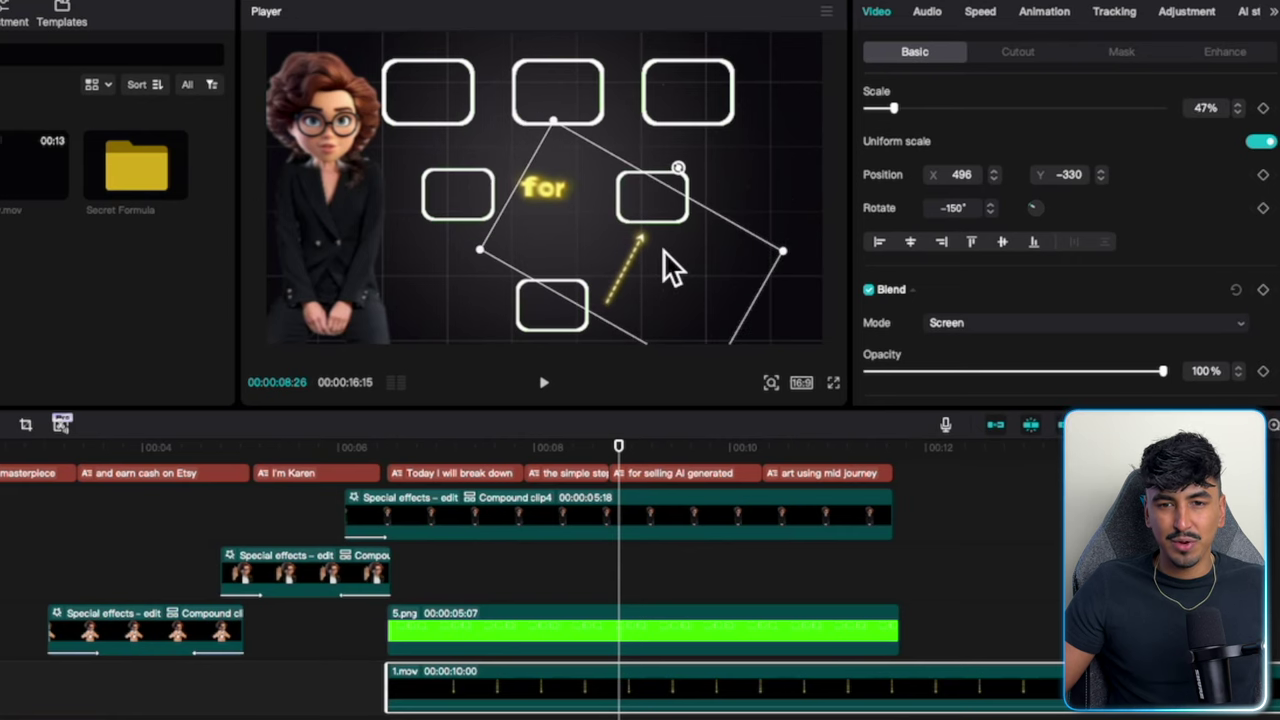
pyautogui.moveTo(665, 252); pyautogui.dragTo(662, 253)
pyautogui.moveTo(680, 168); pyautogui.dragTo(686, 178)
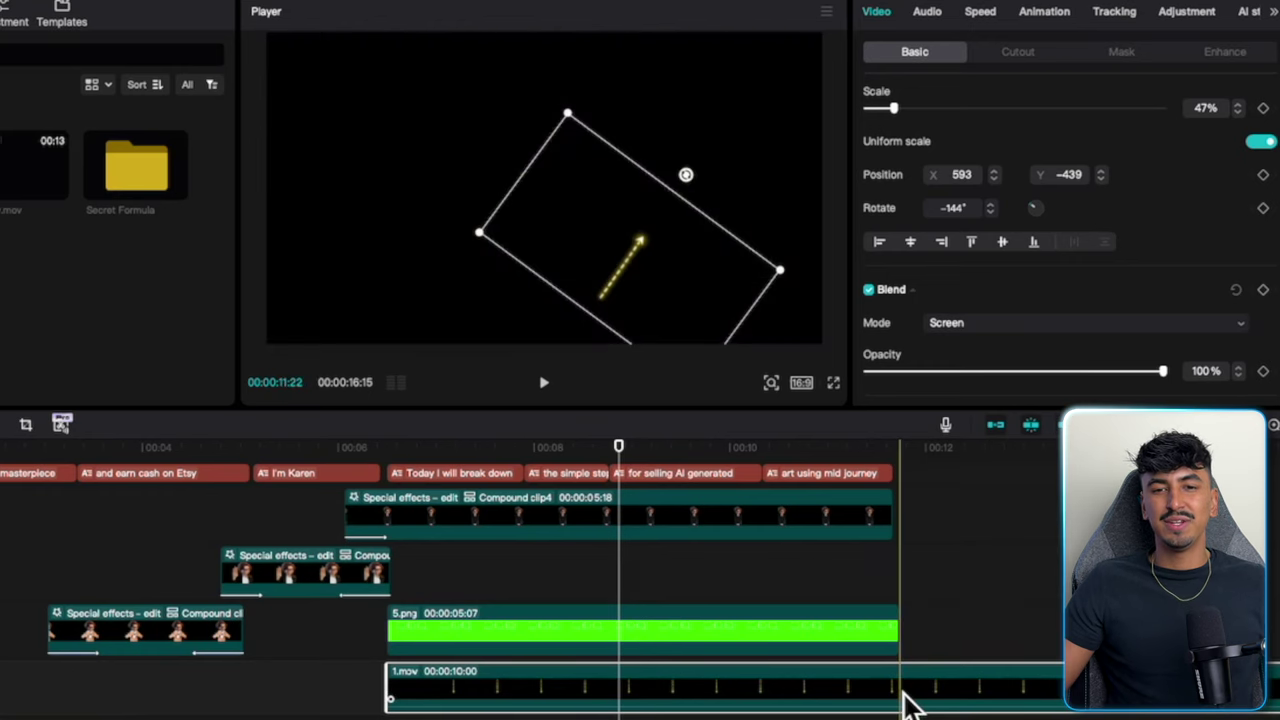
# Trim the arrow clip to end at 5:07, deleting the leftover part.
pyautogui.hotkey('ctrl', 'b')
pyautogui.press('Delete')
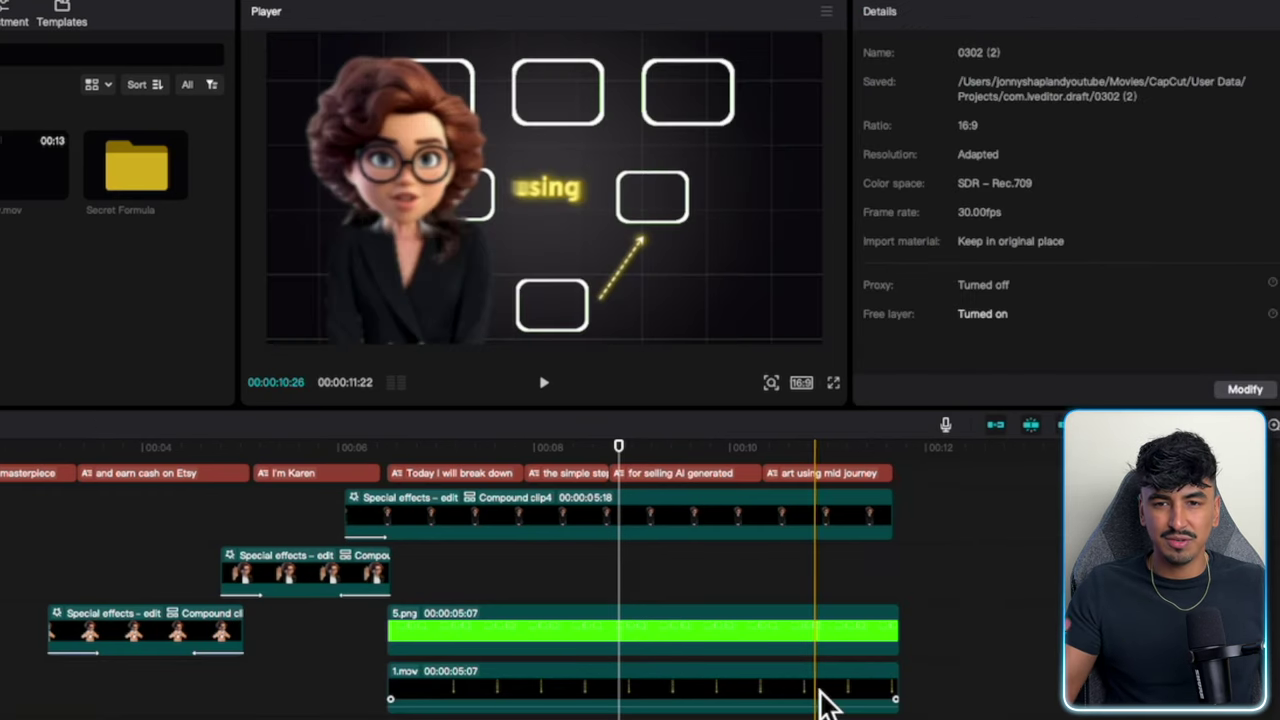
pyautogui.click(820, 700)
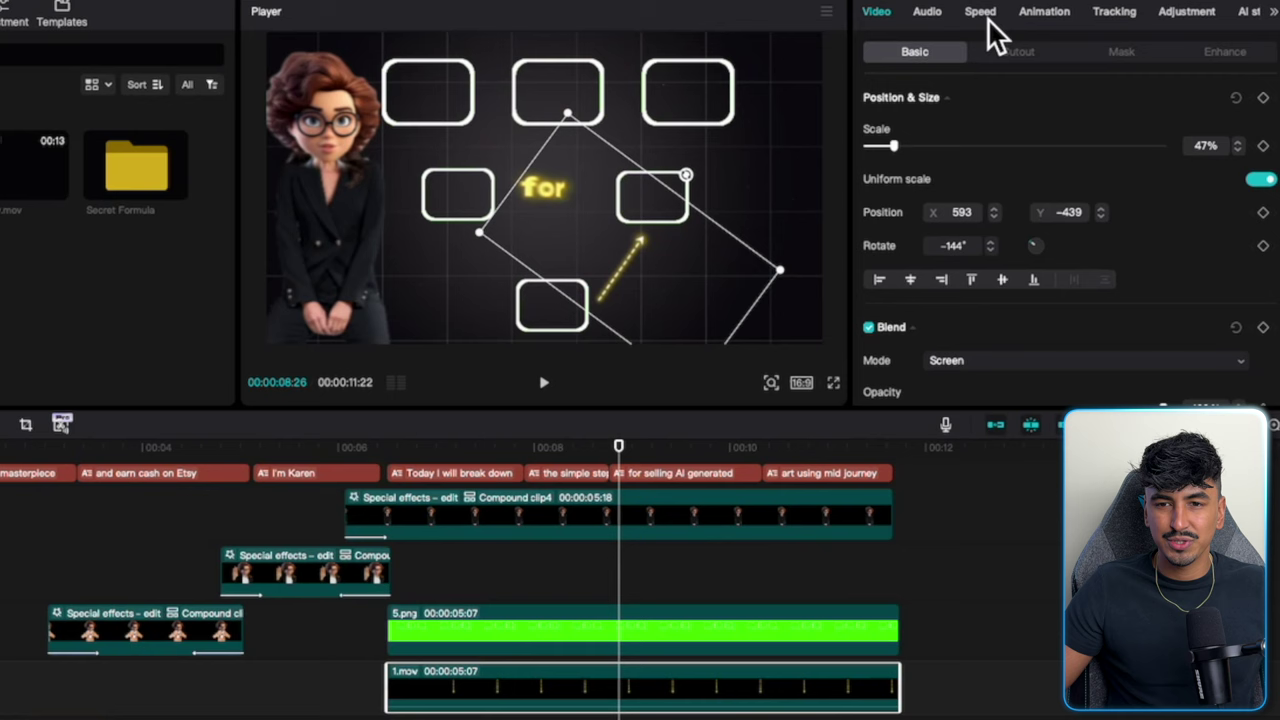
# Set the 1.mov arrow clip's speed to 0.3x and delete the part past 5:07.
pyautogui.click(980, 12)
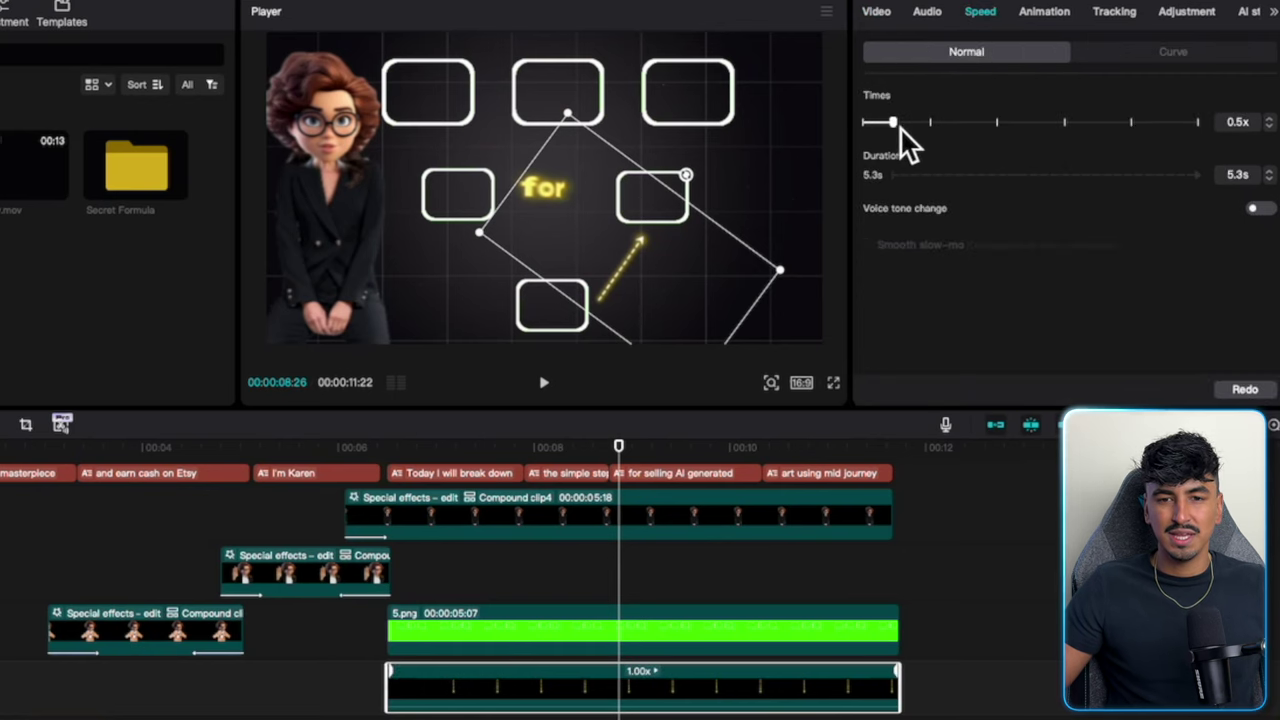
pyautogui.moveTo(886, 134); pyautogui.dragTo(880, 134)
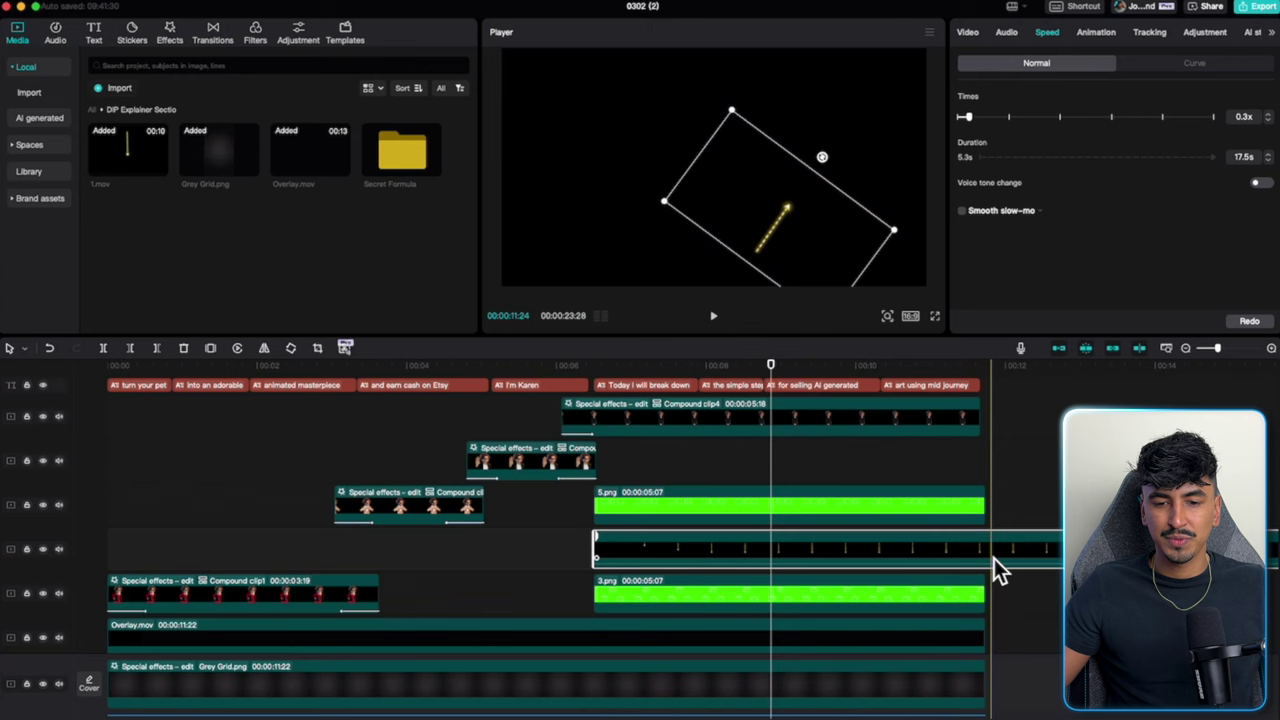
pyautogui.press('super+b')
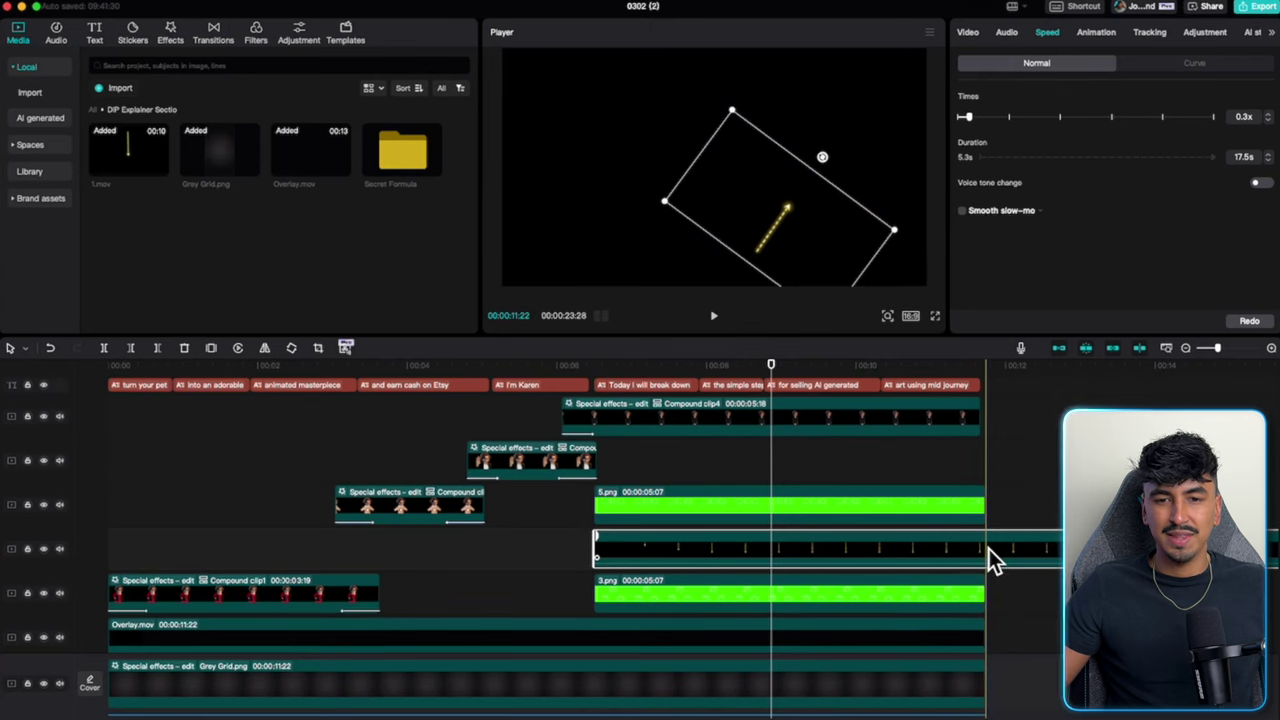
pyautogui.click(948, 615)
pyautogui.press('Delete')
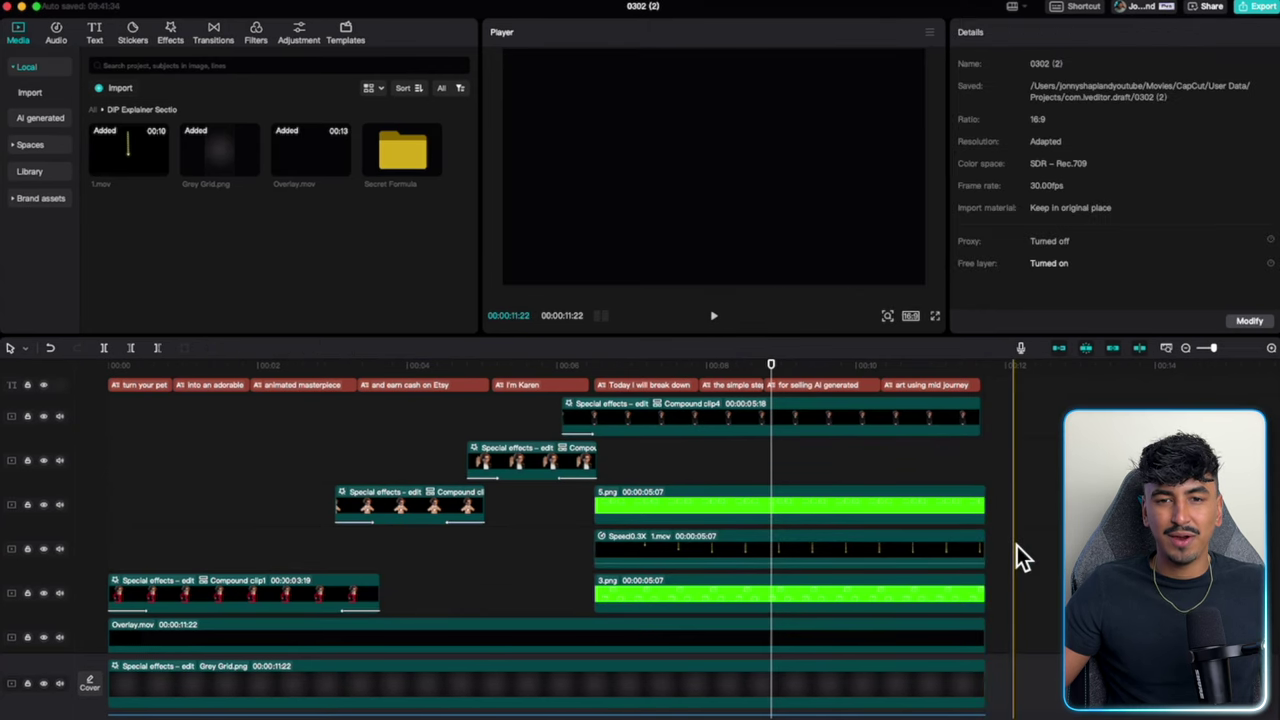
pyautogui.click(730, 168)
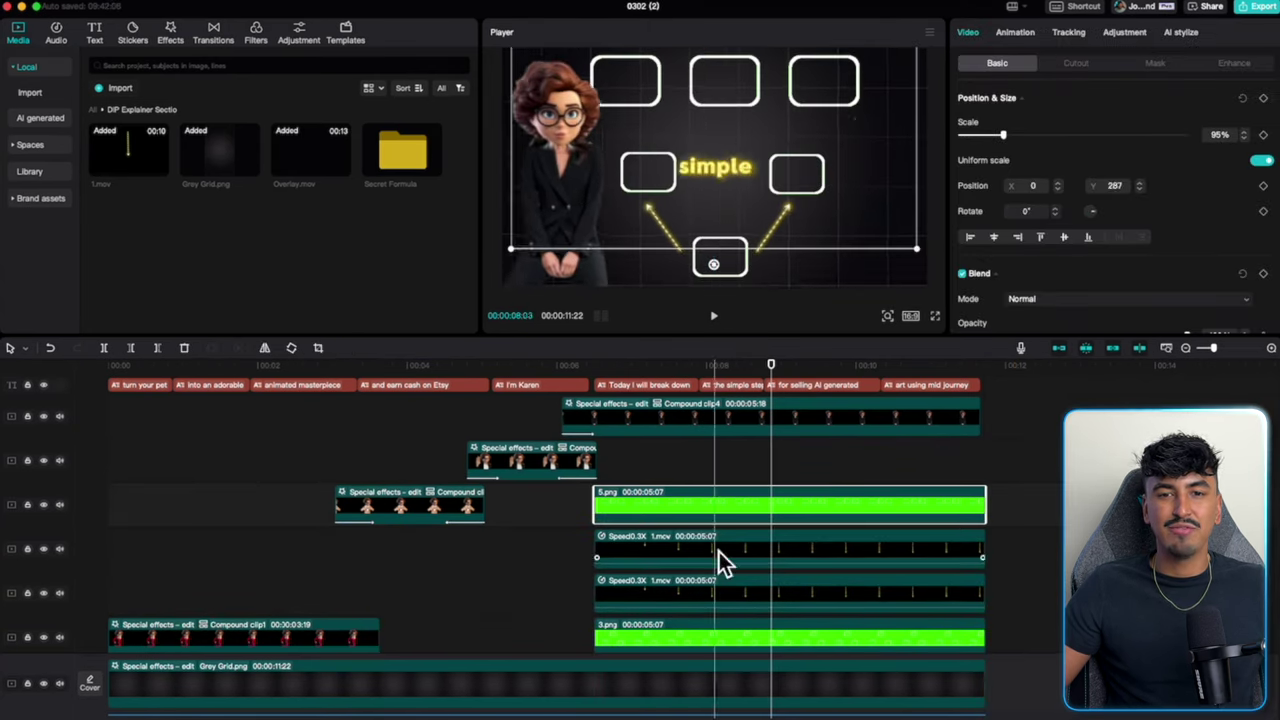
pyautogui.moveTo(726, 82); pyautogui.dragTo(738, 108)
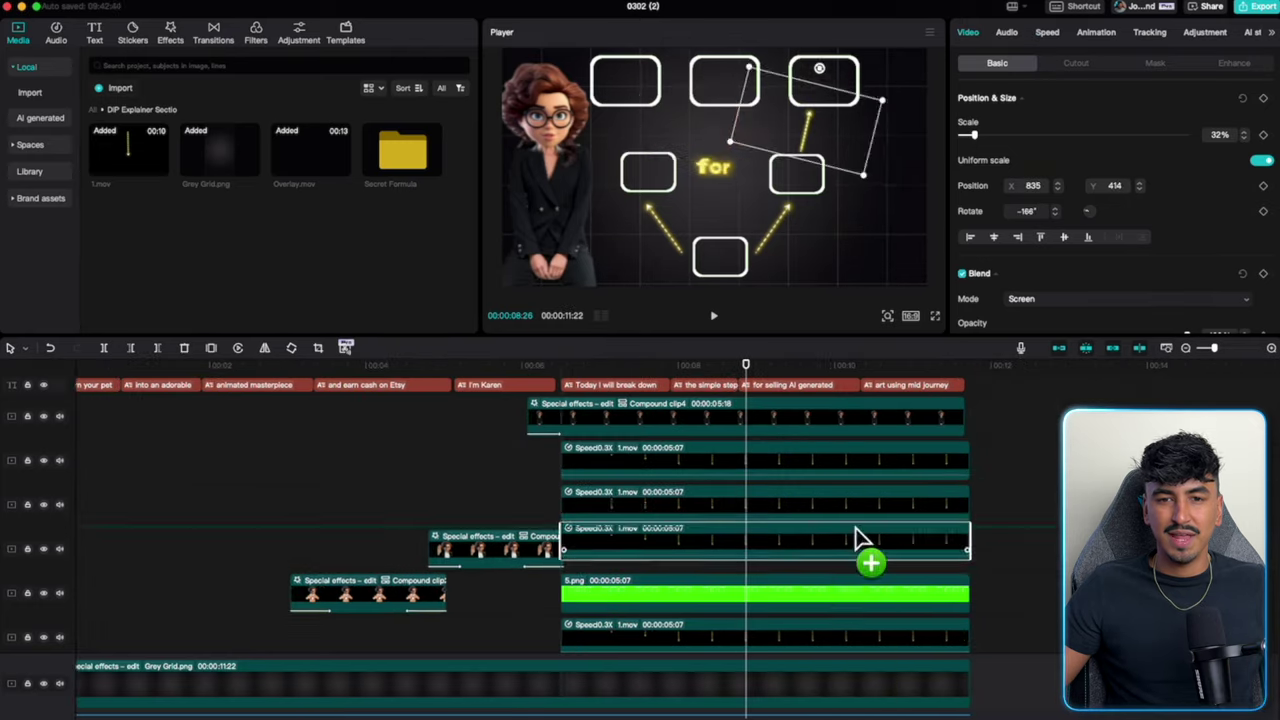
pyautogui.moveTo(871, 560); pyautogui.dragTo(728, 643)
pyautogui.moveTo(650, 70); pyautogui.dragTo(645, 82)
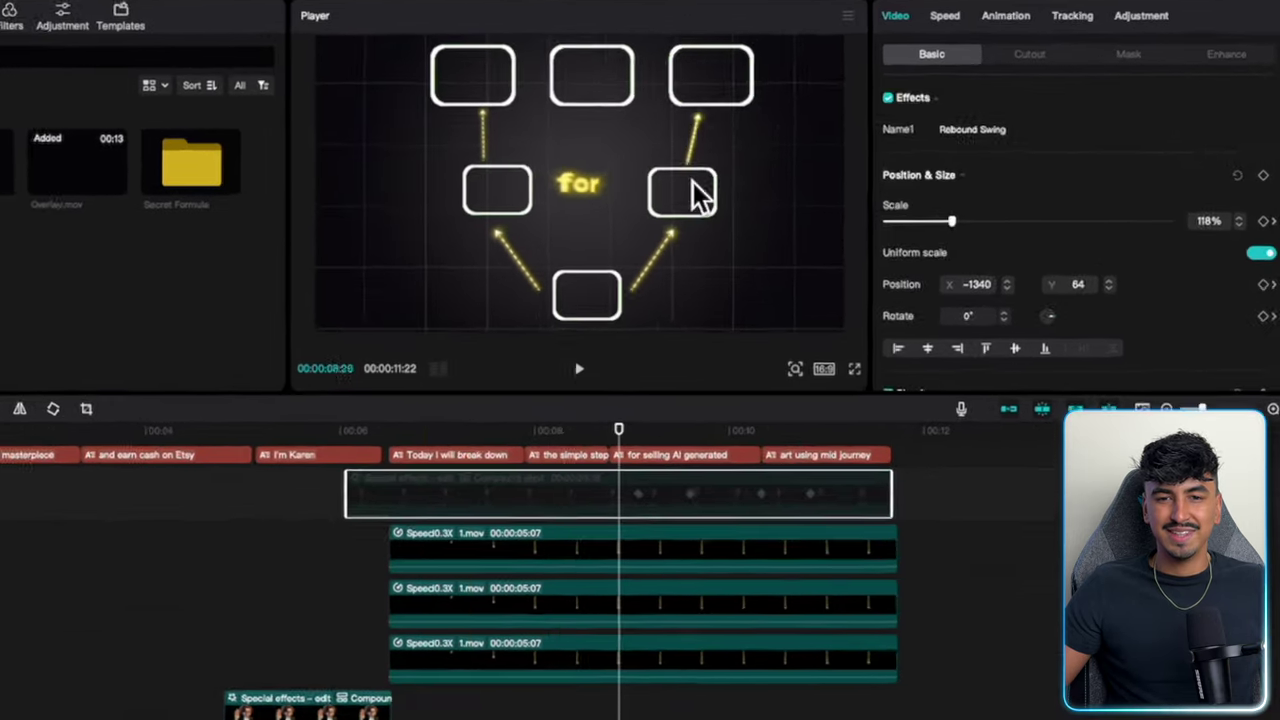
pyautogui.click(737, 139)
pyautogui.moveTo(737, 139); pyautogui.dragTo(727, 75)
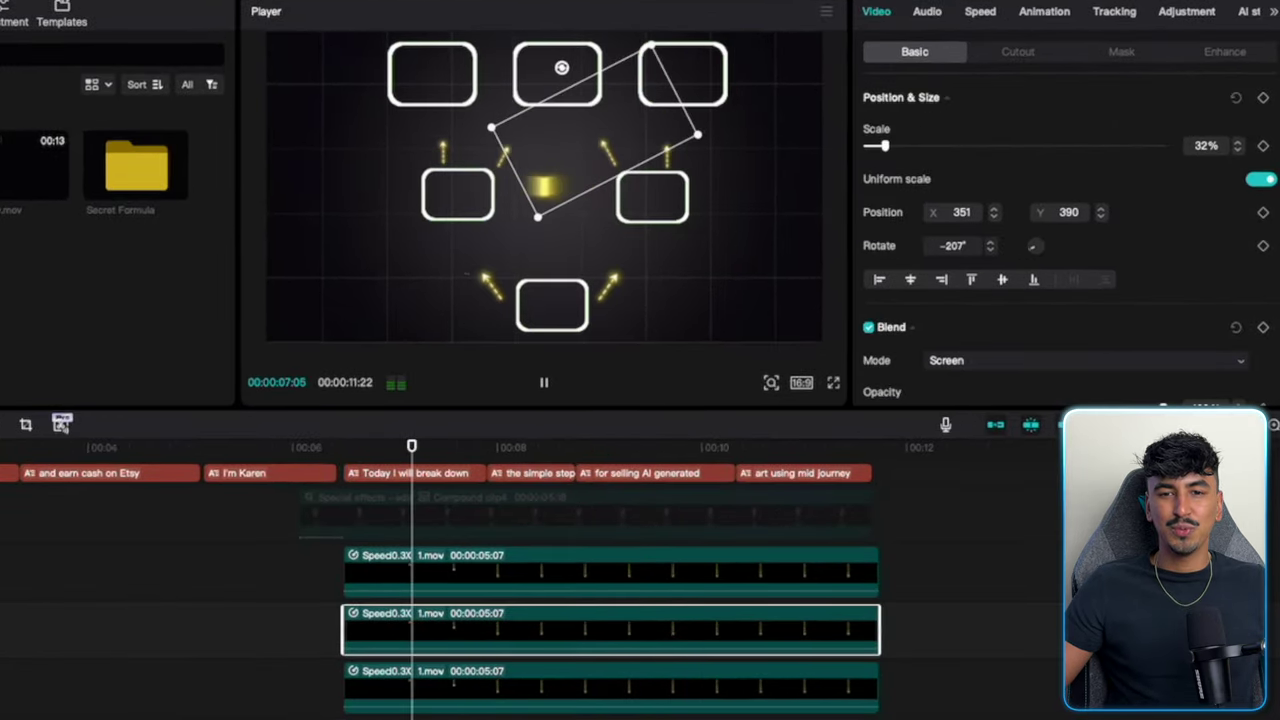
pyautogui.press('space')
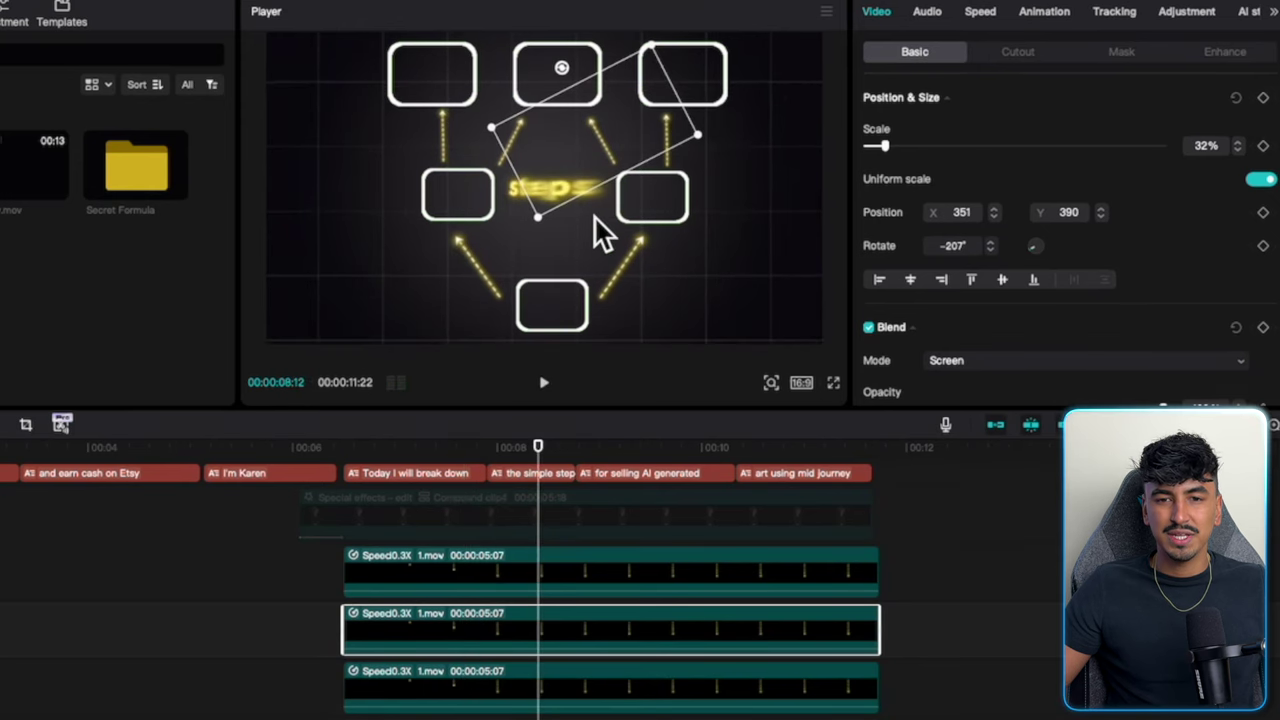
pyautogui.moveTo(619, 160); pyautogui.dragTo(622, 159)
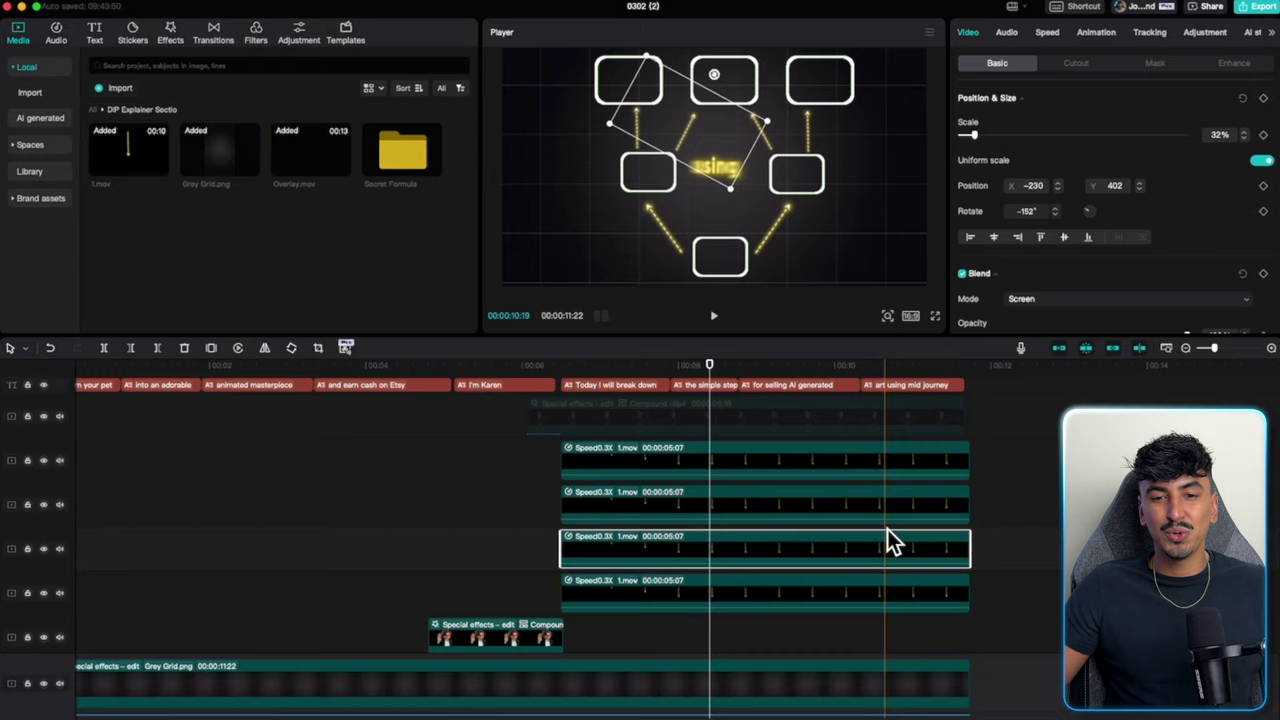
pyautogui.scroll(-3, 591, 603)
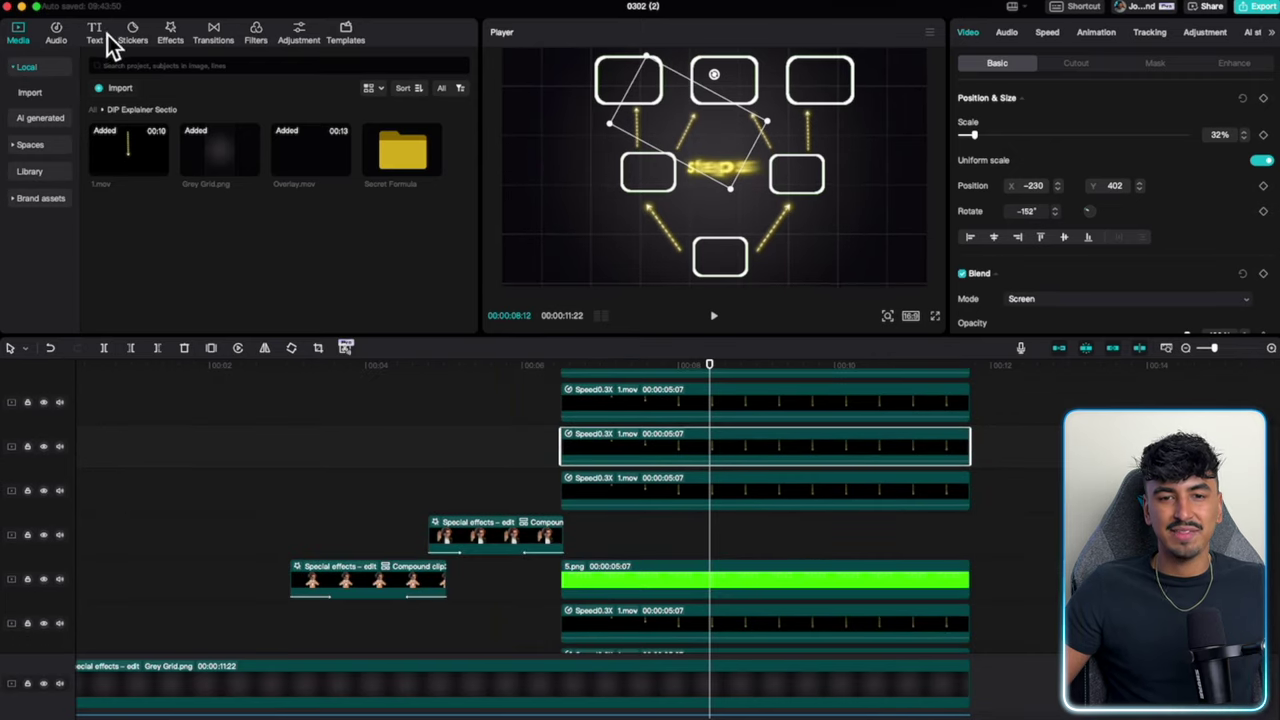
# Add a default text title on its own track, retype it as SECRETS, and paste copies.
pyautogui.click(100, 35)
pyautogui.click(144, 123)
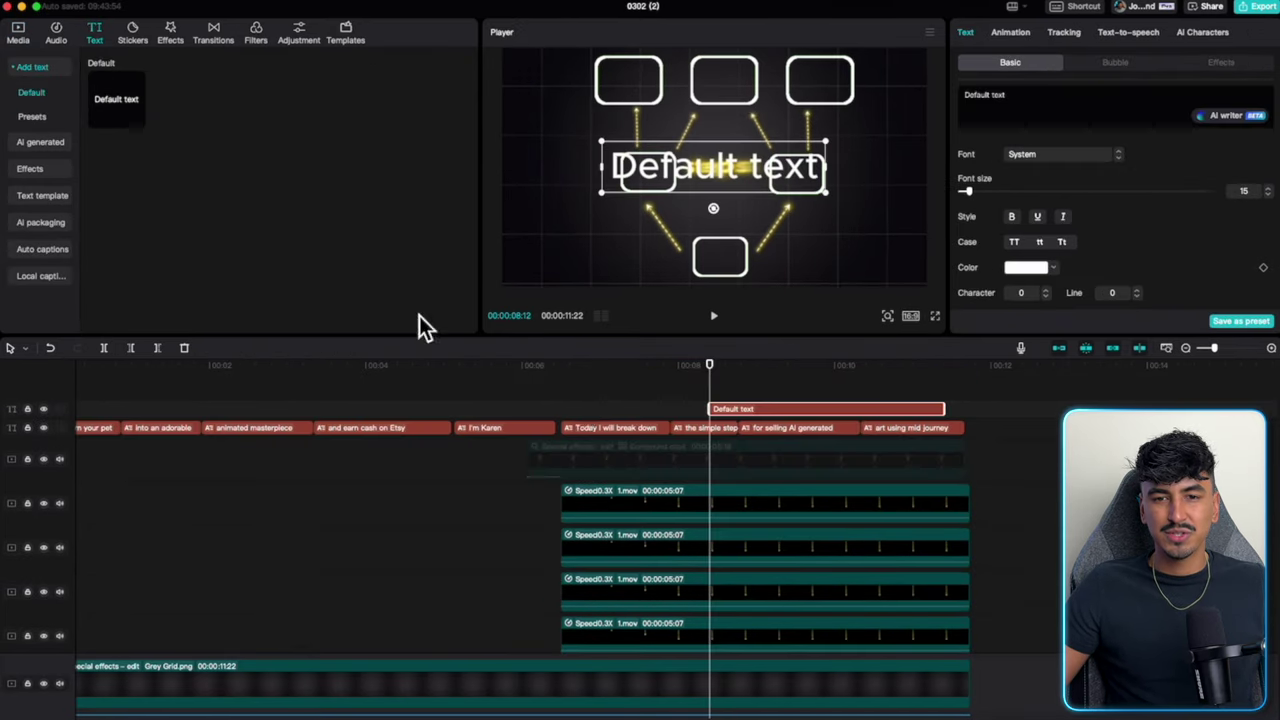
pyautogui.moveTo(751, 407); pyautogui.dragTo(811, 445)
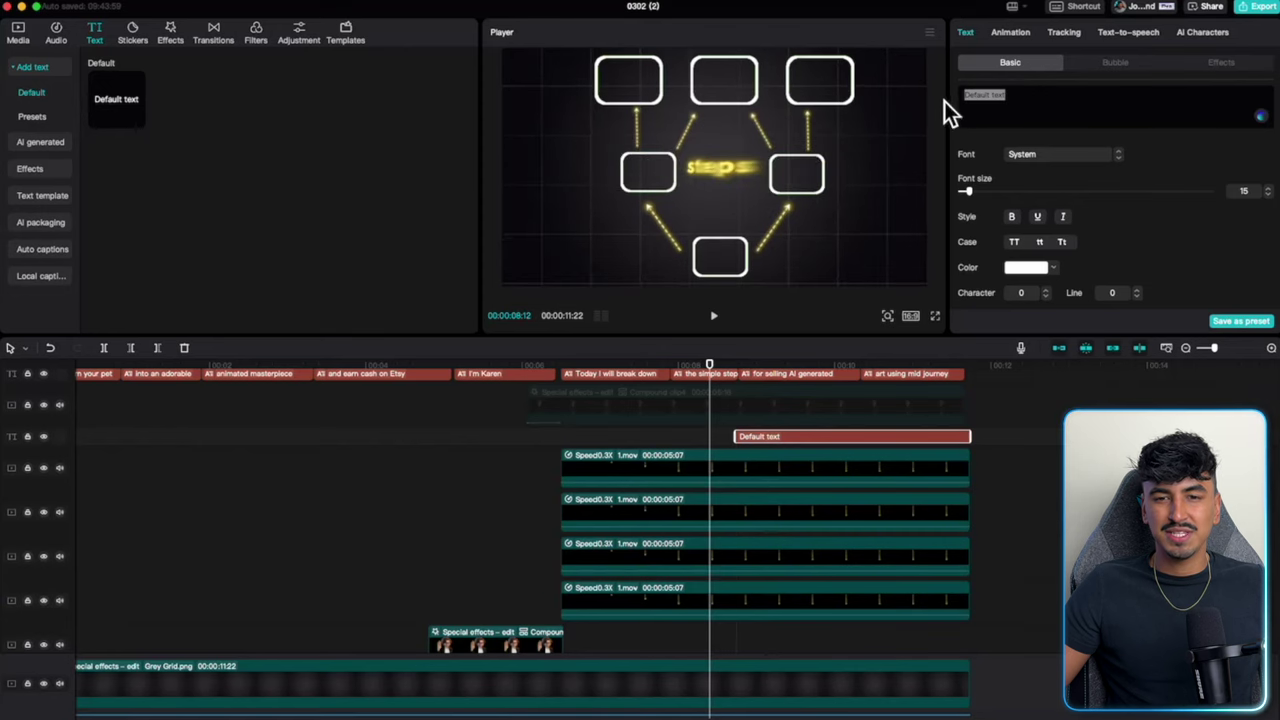
pyautogui.write('SECRETS')
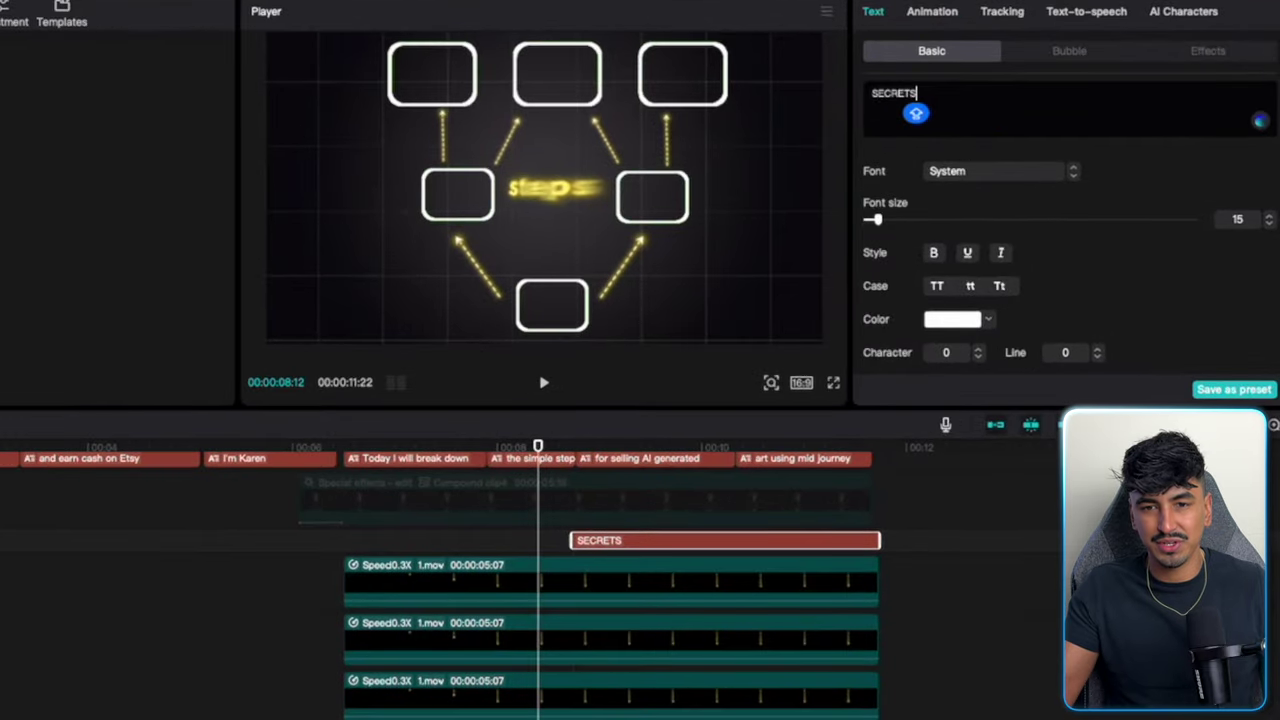
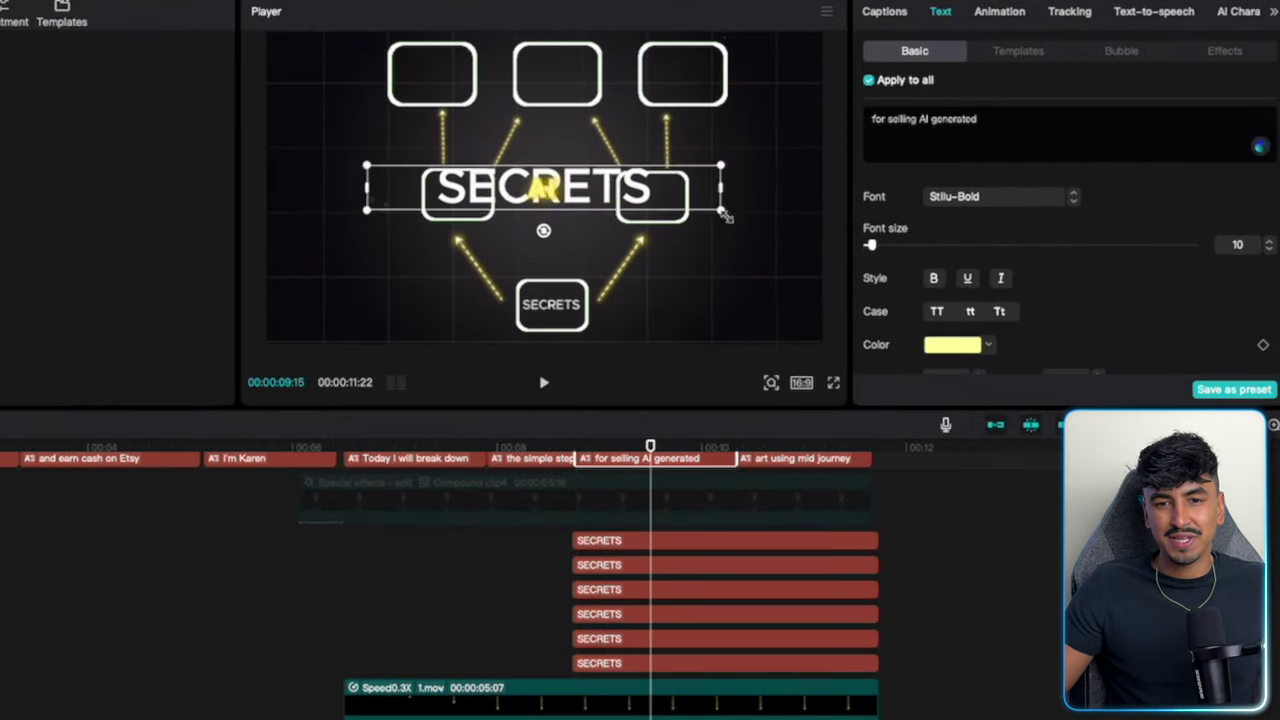
# Drag the SECRETS label copies into the grid boxes, including the top row.
pyautogui.click(546, 197)
pyautogui.moveTo(546, 197); pyautogui.dragTo(722, 133)
pyautogui.click(457, 100)
pyautogui.moveTo(552, 74); pyautogui.dragTo(668, 92)
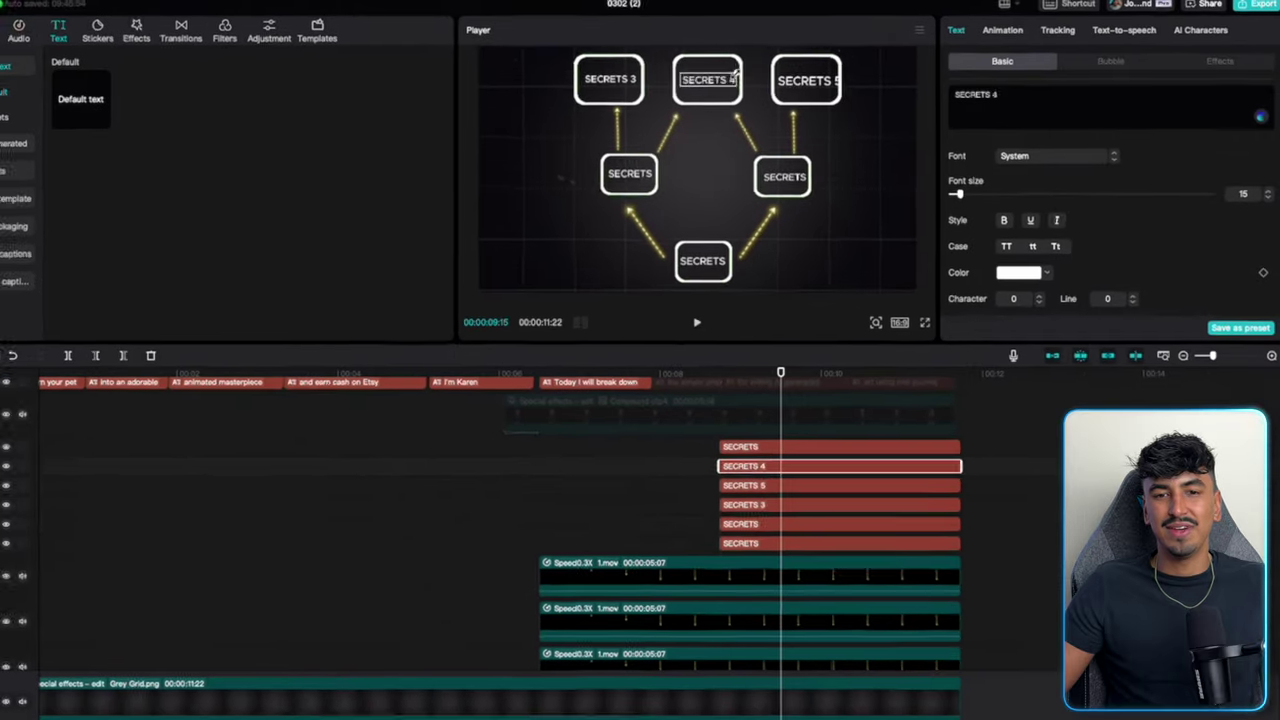
pyautogui.click(672, 180)
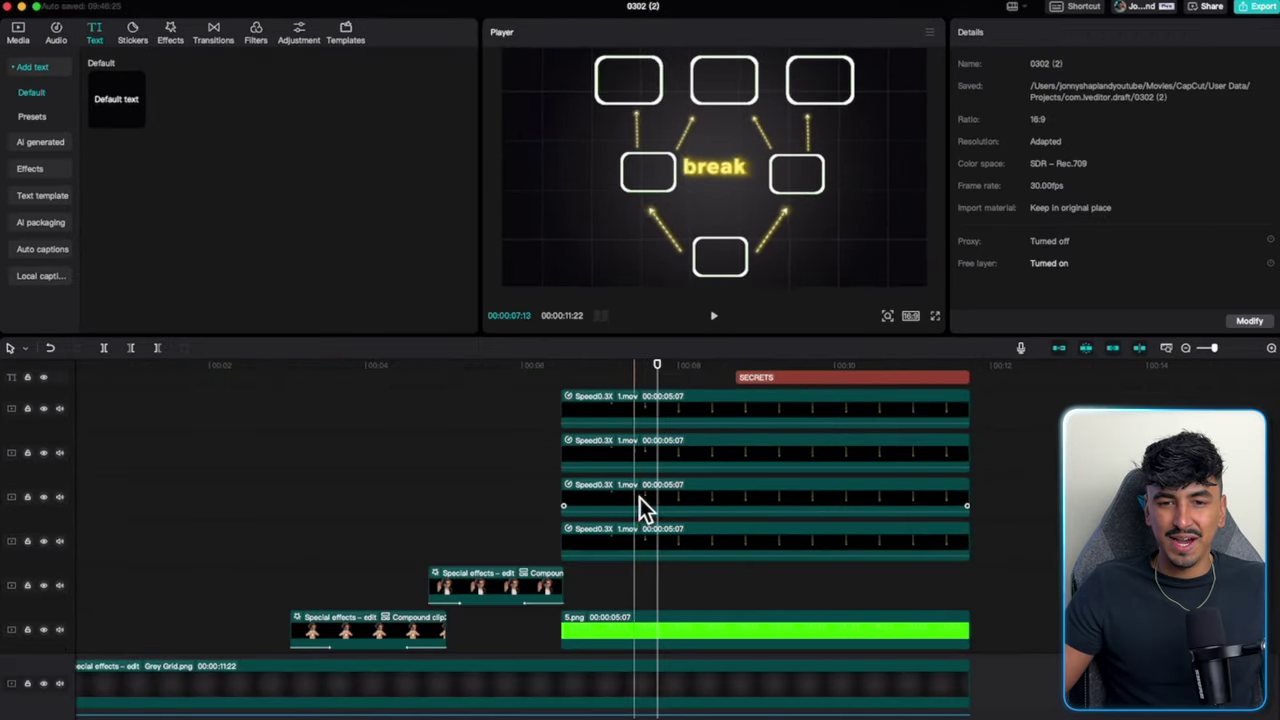
# Trim the starts of the four Speed0.3X arrow clips so they appear later.
pyautogui.click(653, 499)
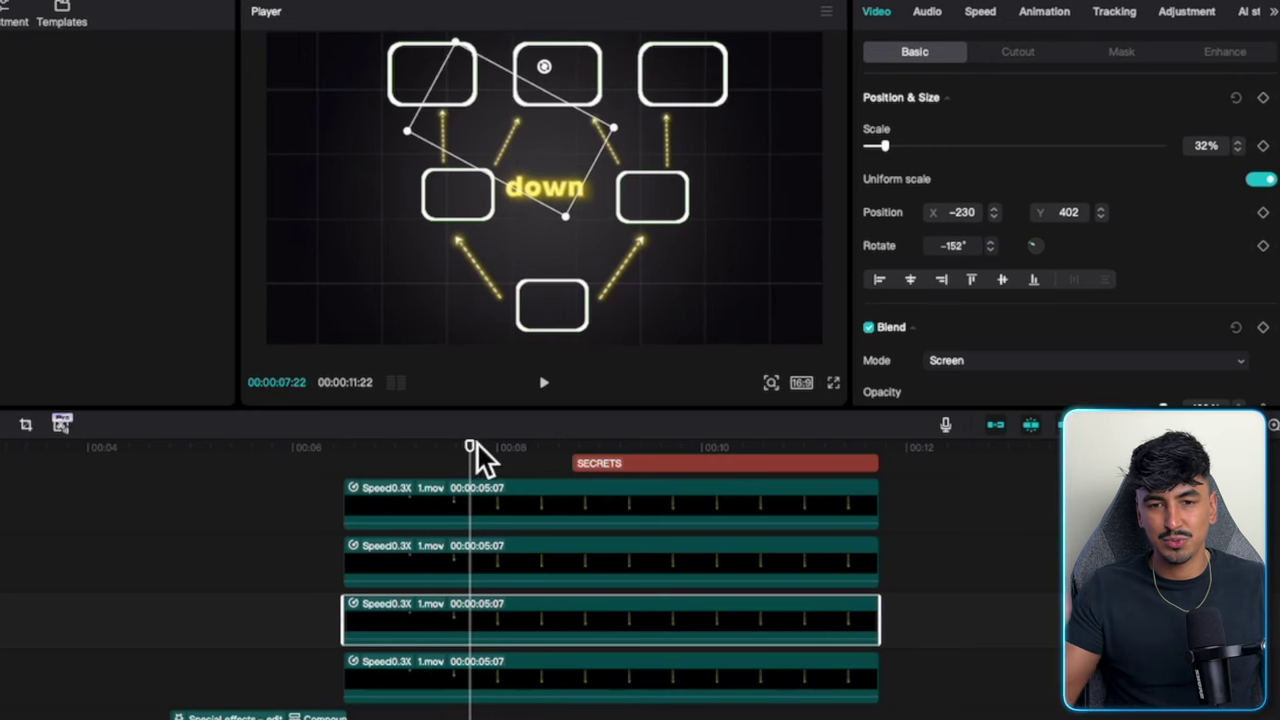
pyautogui.moveTo(460, 461); pyautogui.dragTo(487, 461)
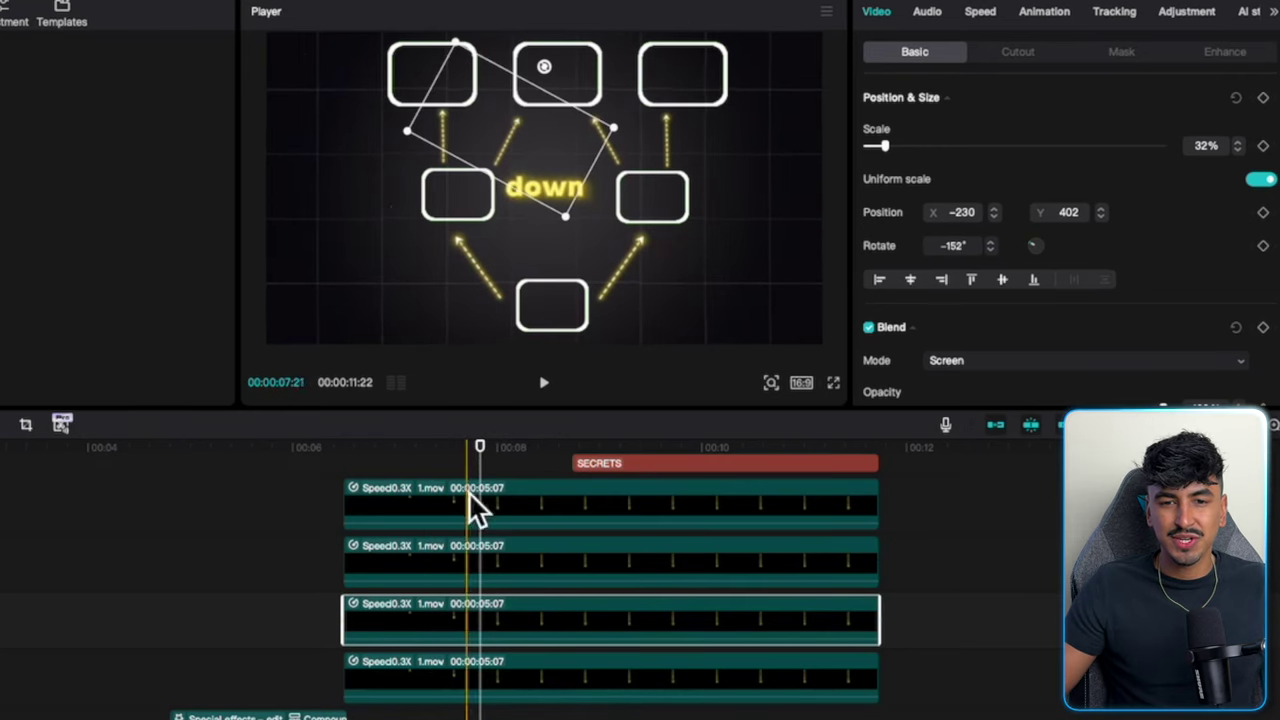
pyautogui.moveTo(350, 636); pyautogui.dragTo(470, 638)
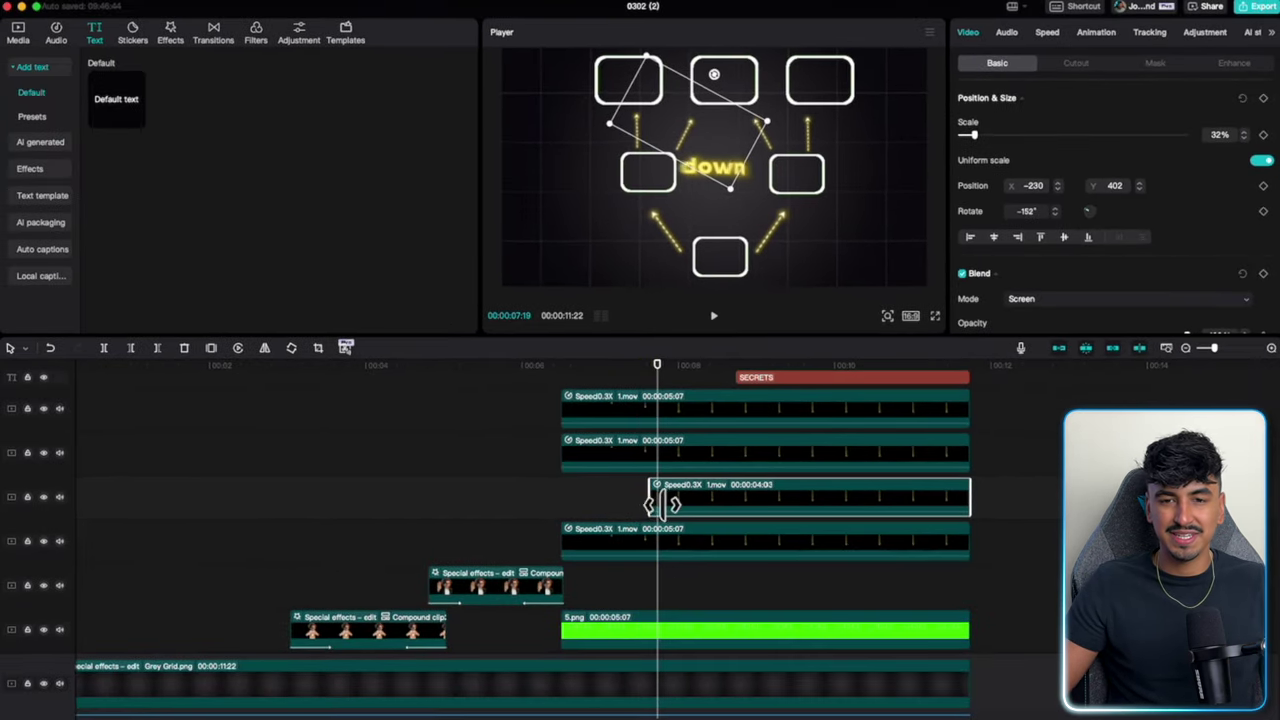
pyautogui.moveTo(566, 451); pyautogui.dragTo(668, 458)
pyautogui.moveTo(576, 414); pyautogui.dragTo(668, 414)
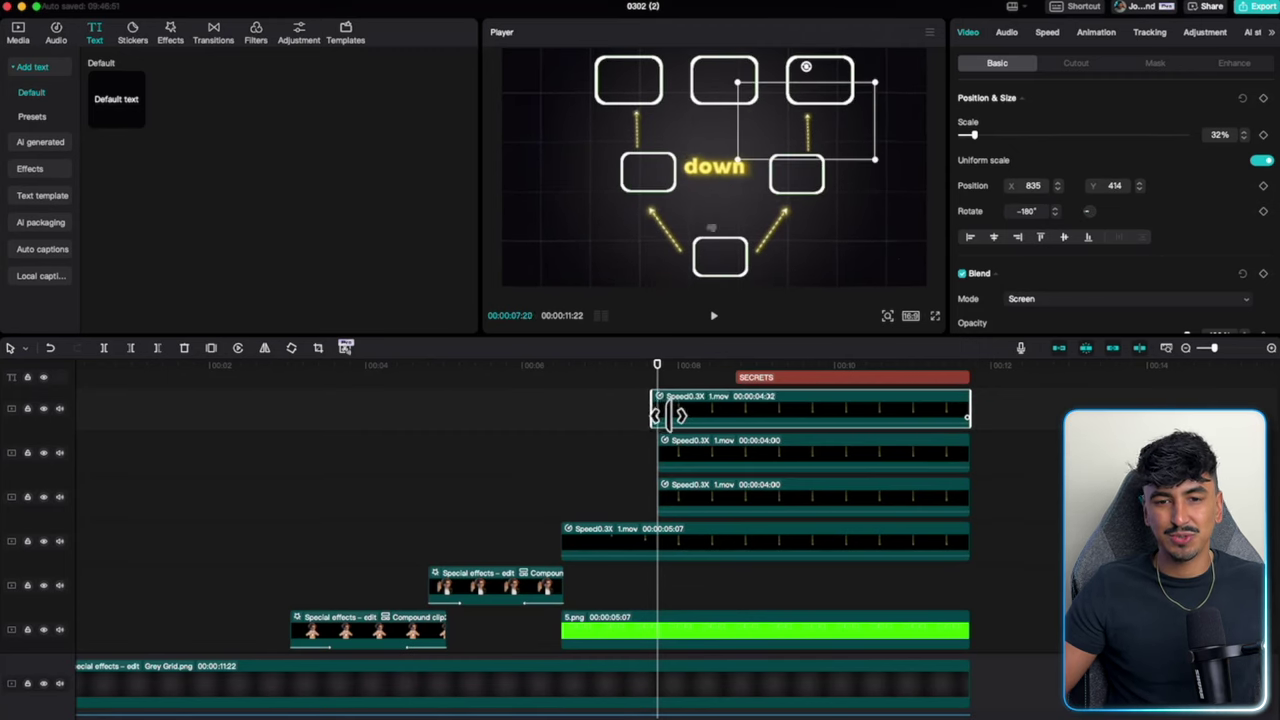
pyautogui.moveTo(566, 550); pyautogui.dragTo(672, 548)
pyautogui.scroll(-5, 654, 575)
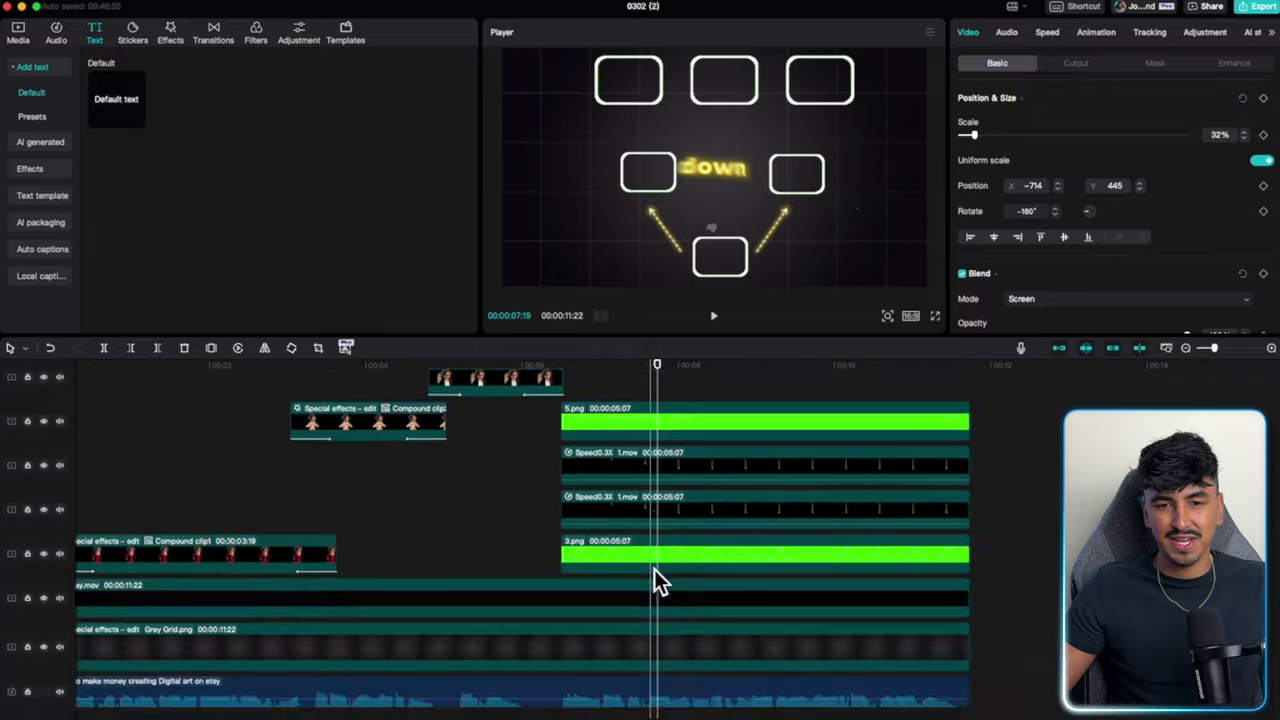
pyautogui.scroll(10, 654, 575)
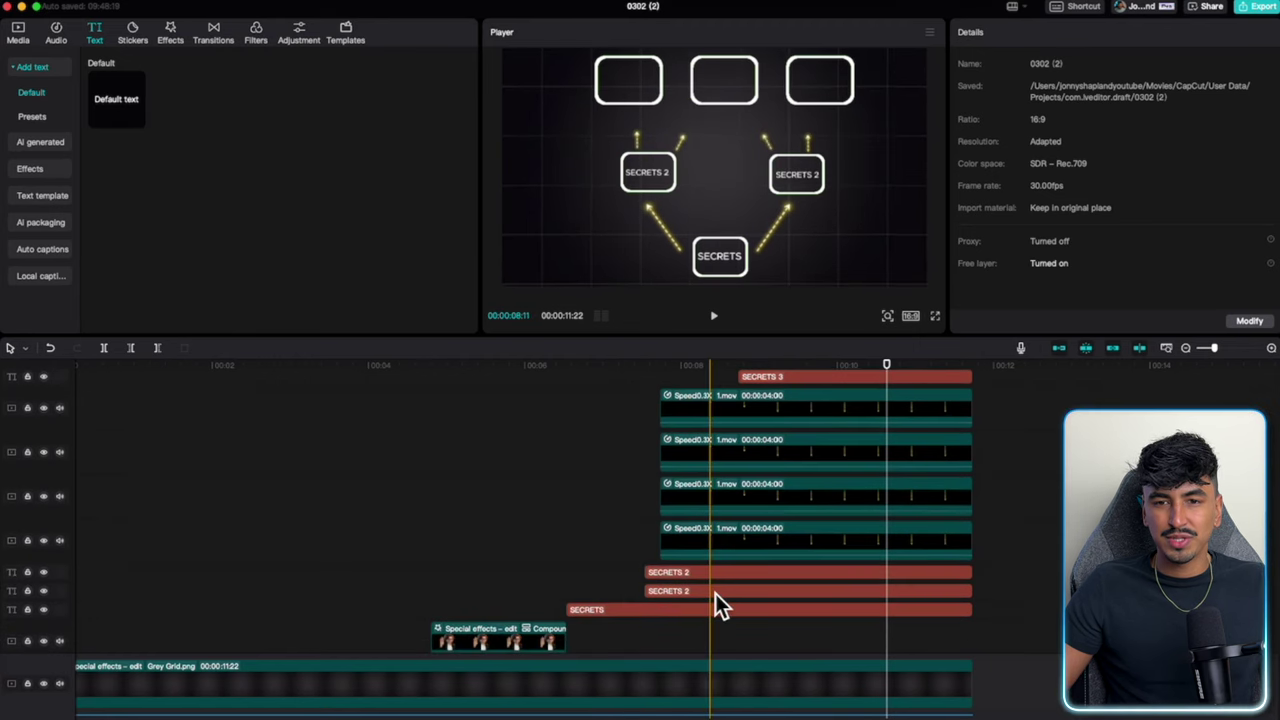
# Give the SECRETS 2 label a Glow In animation.
pyautogui.click(716, 593)
pyautogui.click(1012, 33)
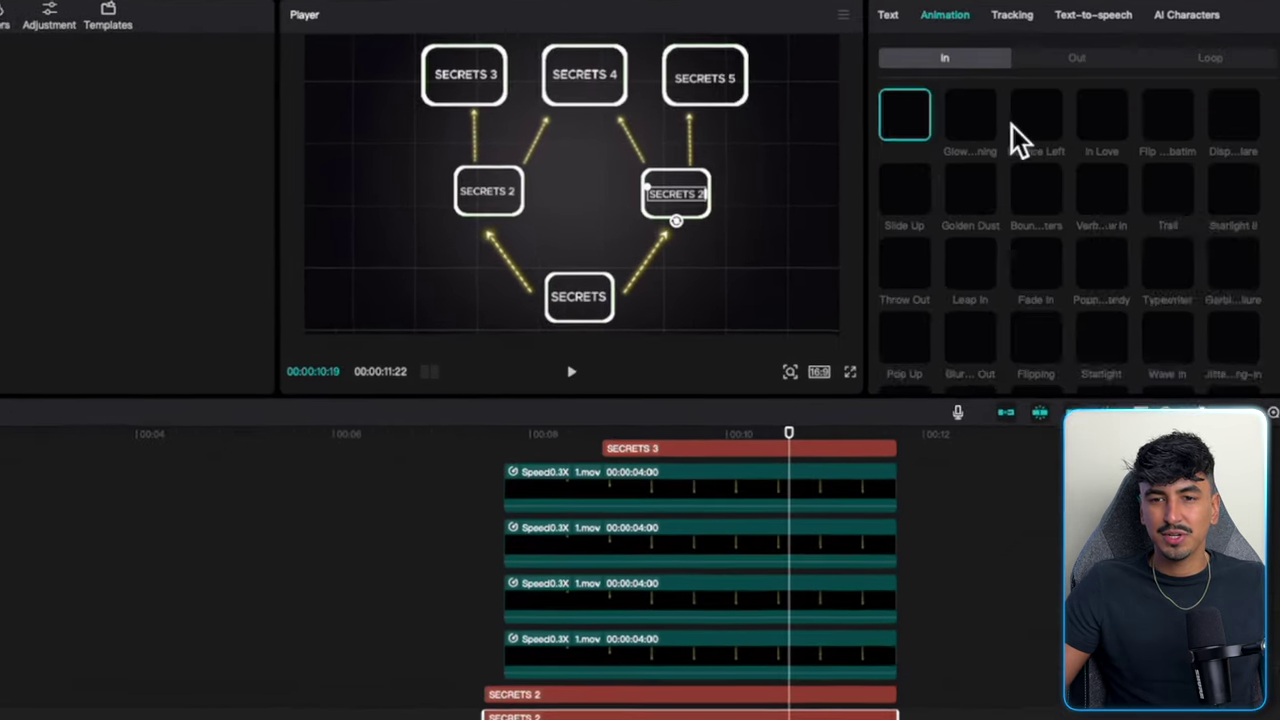
pyautogui.click(1116, 68)
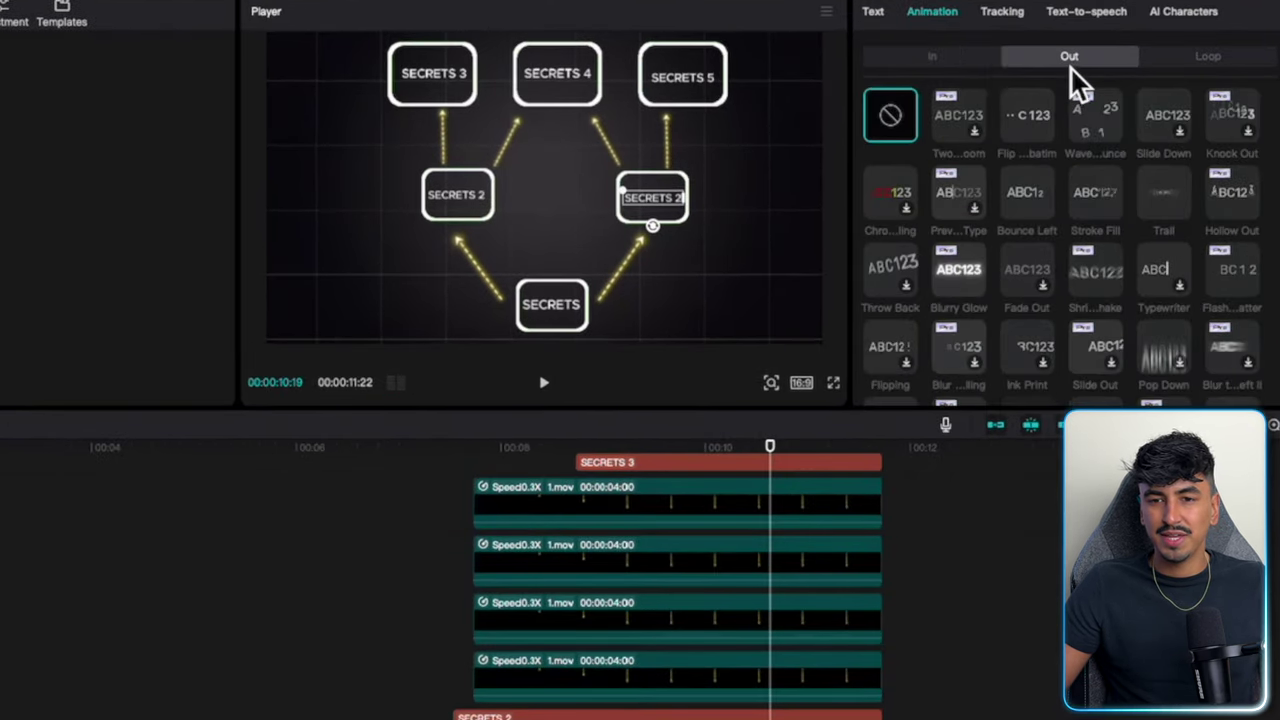
pyautogui.scroll(5, 1066, 119)
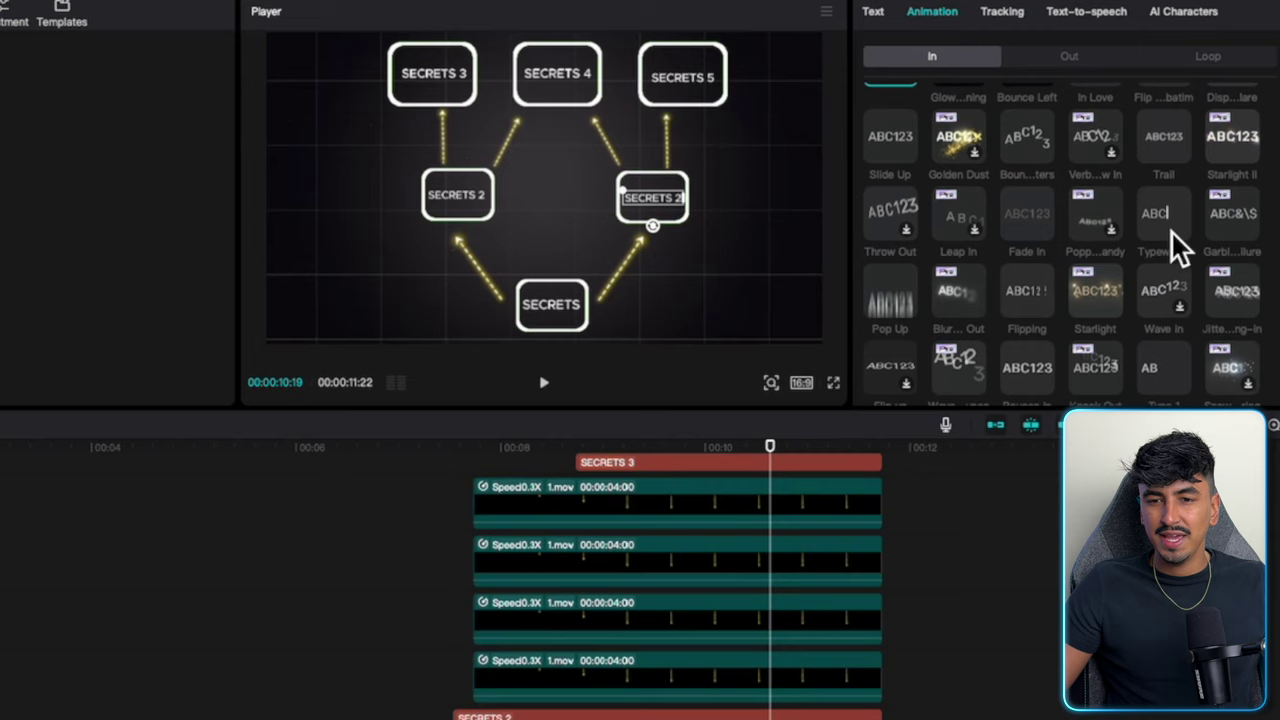
pyautogui.scroll(-3, 1170, 230)
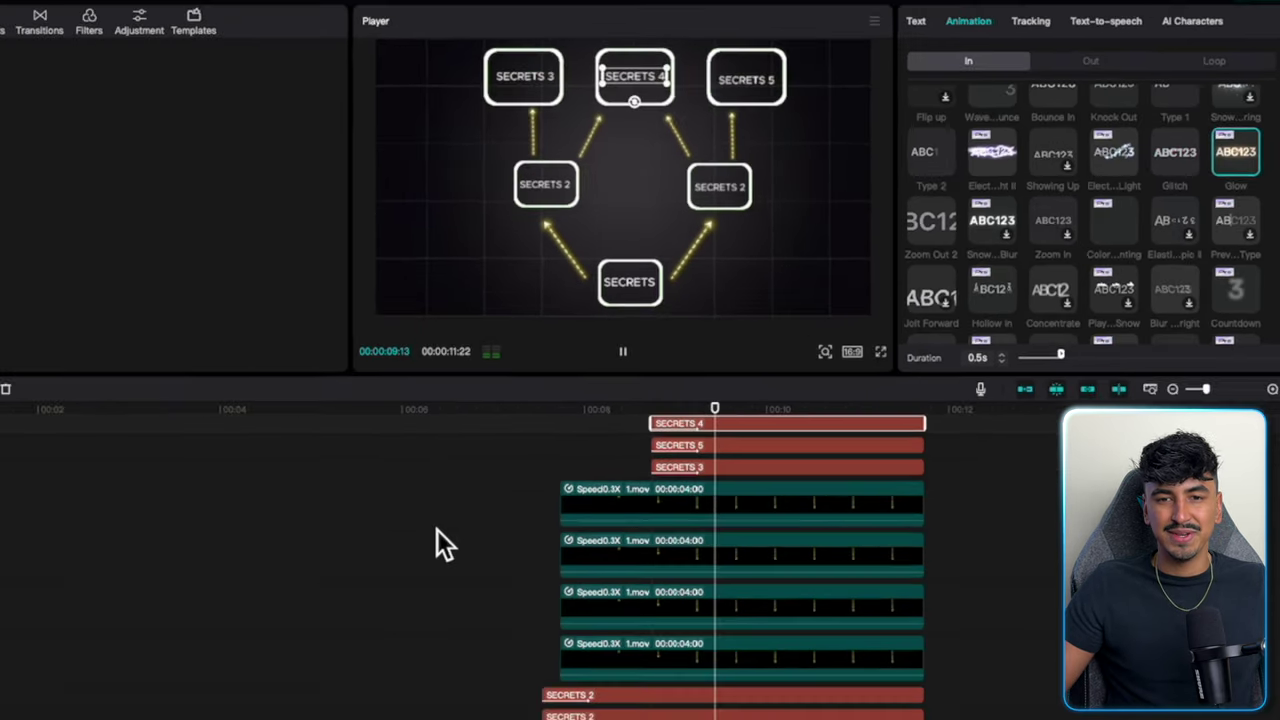
pyautogui.scroll(-3, 336, 584)
pyautogui.scroll(-4, 909, 615)
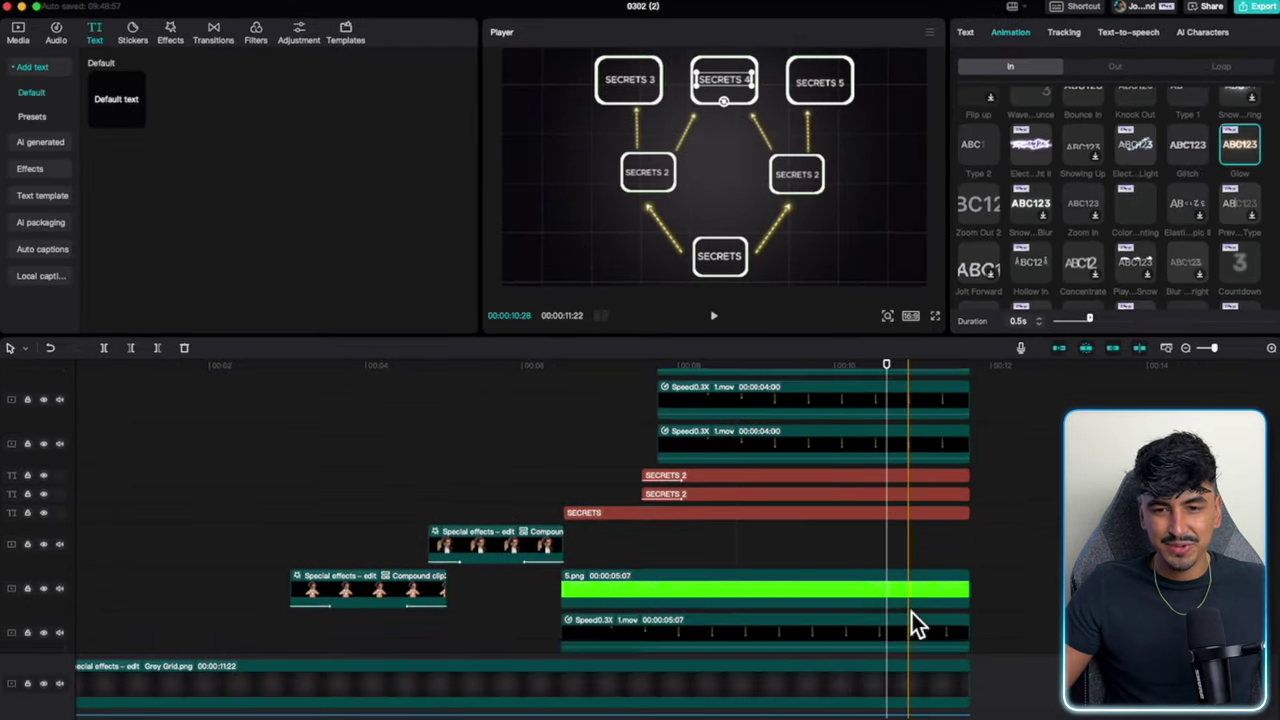
pyautogui.scroll(-2, 1020, 605)
# Marquee-select the arrow and label clips and bring up their context menu.
pyautogui.moveTo(1015, 591); pyautogui.dragTo(571, 386)
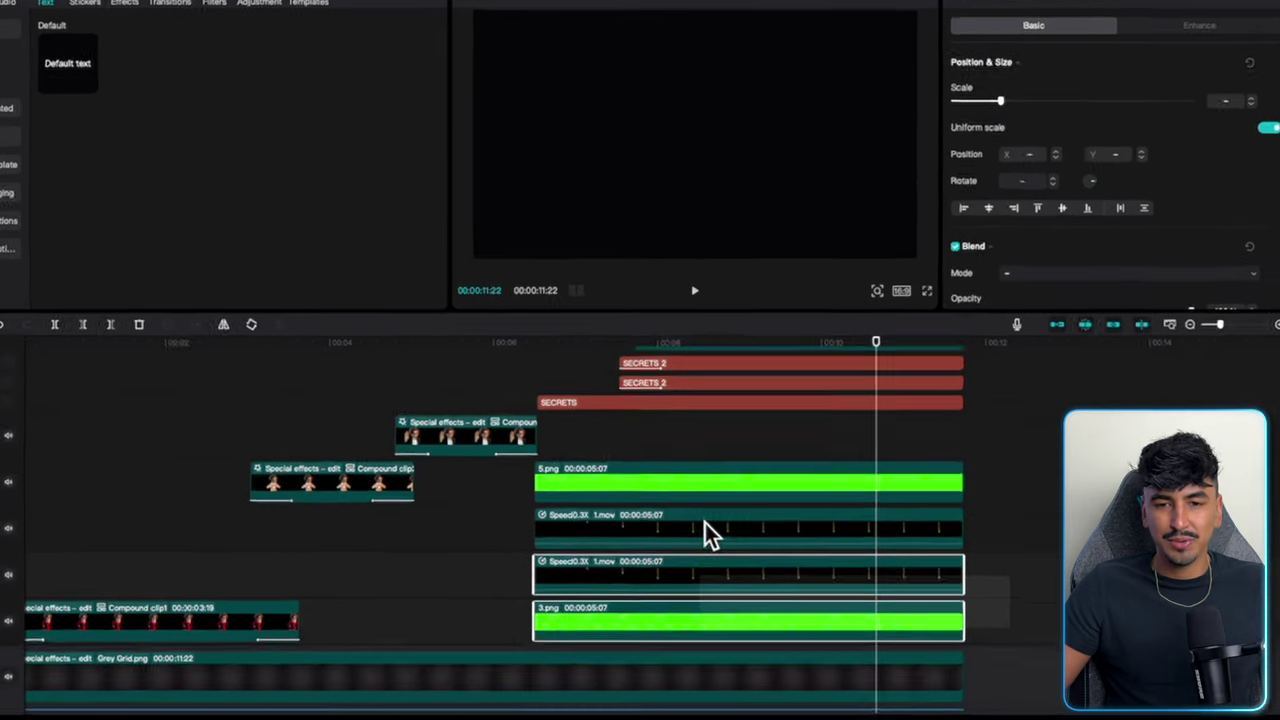
pyautogui.scroll(8, 626, 462)
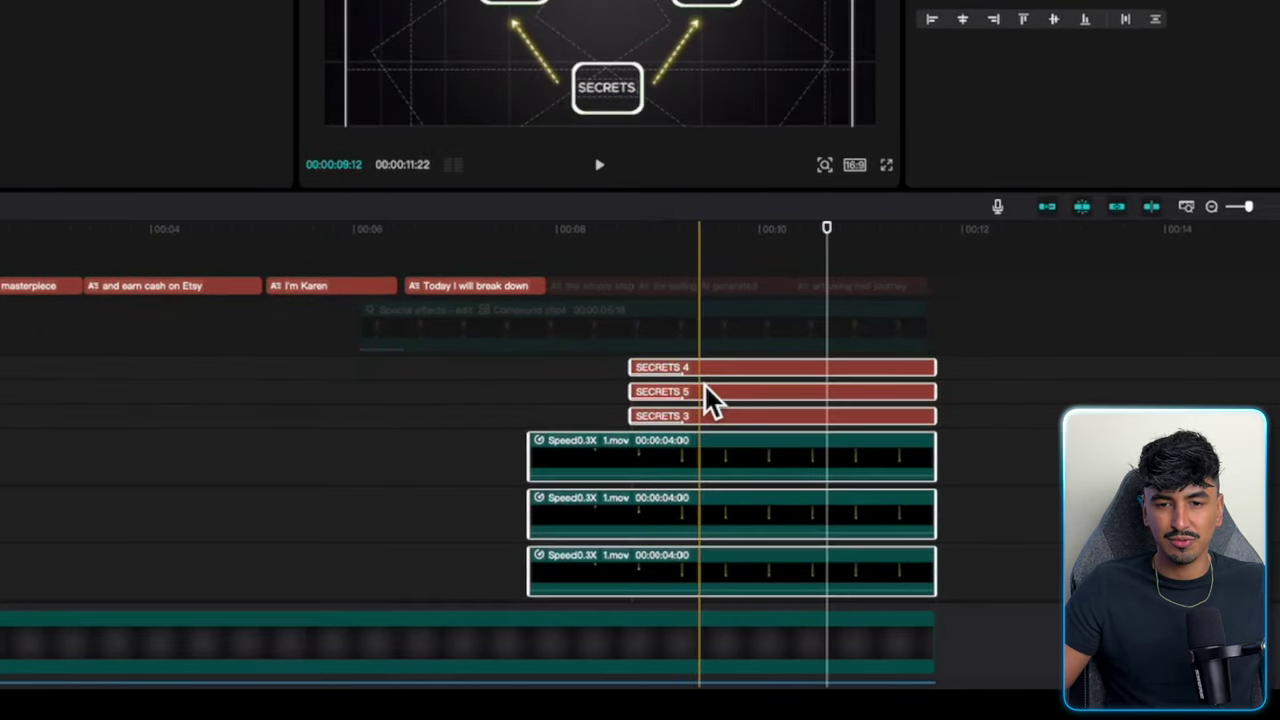
pyautogui.rightClick(724, 376)
# Merge the selected clips into Compound clip5 with Screen blend mode.
pyautogui.click(786, 555)
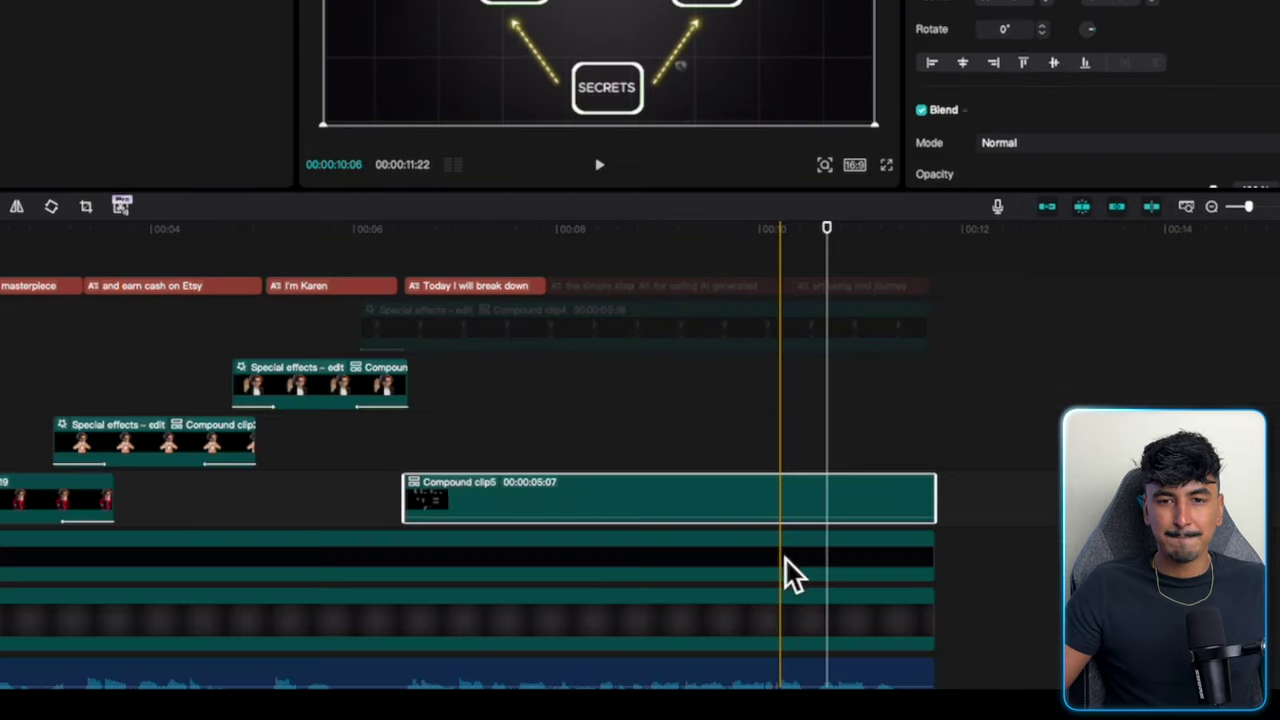
pyautogui.scroll(-2, 530, 515)
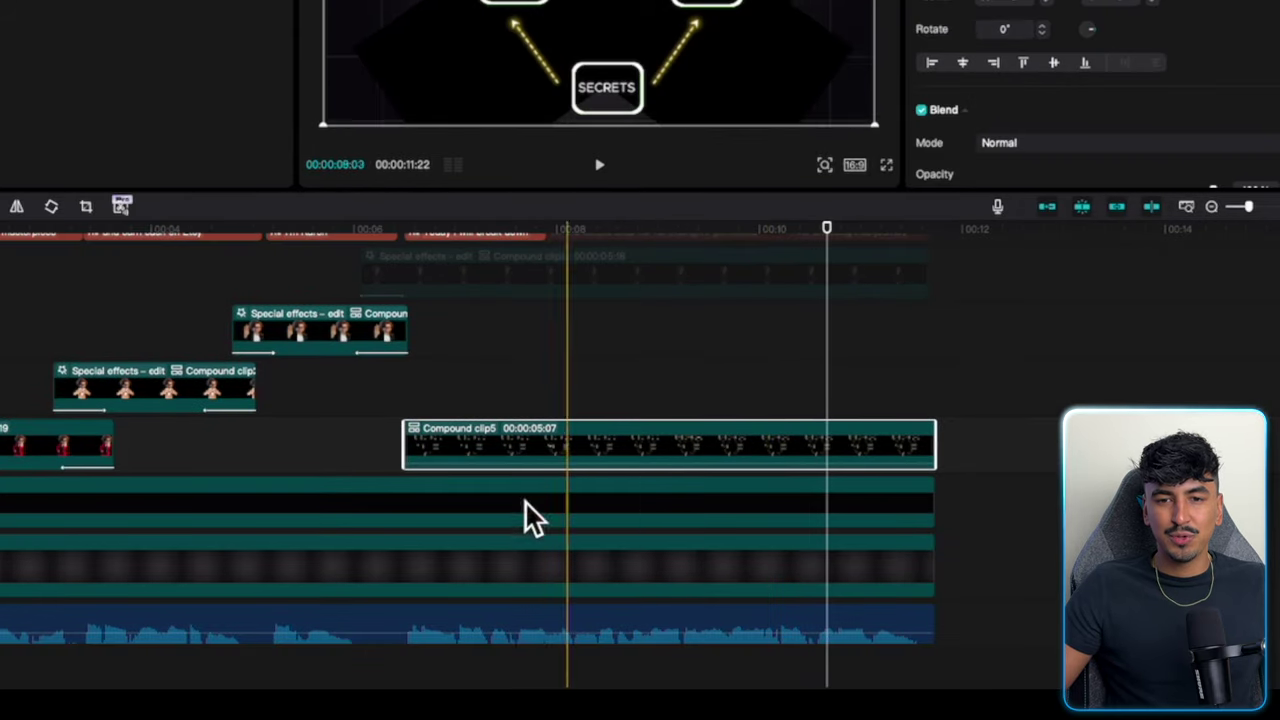
pyautogui.click(1065, 145)
pyautogui.click(1014, 452)
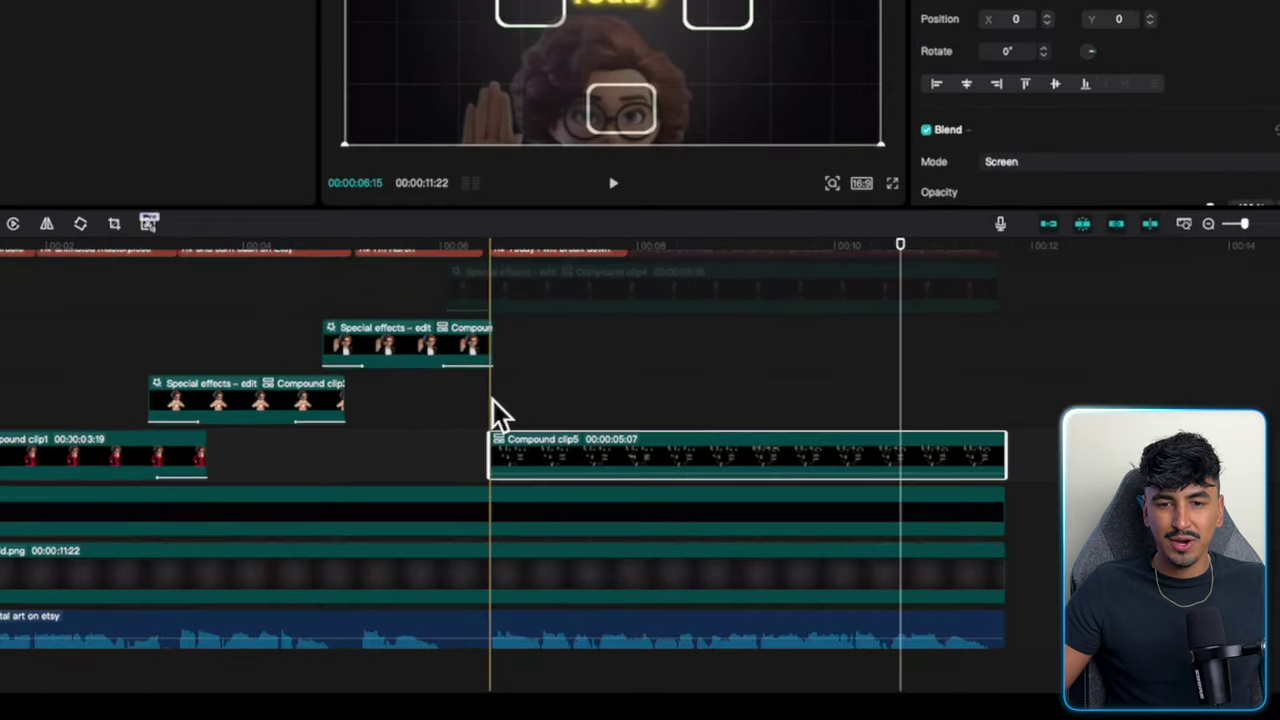
# Keyframe Compound clip5 zoomed in on the bottom boxes at the sequence start.
pyautogui.click(493, 402)
pyautogui.click(525, 472)
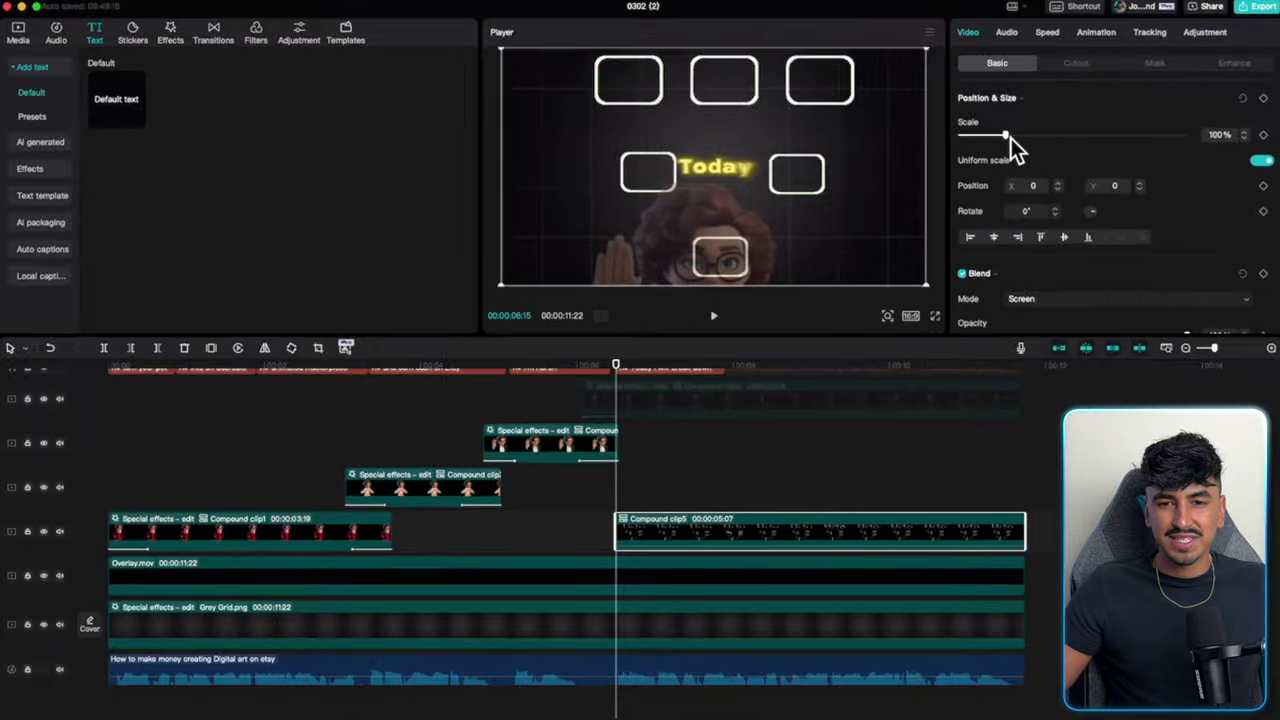
pyautogui.moveTo(1027, 139); pyautogui.dragTo(1044, 140)
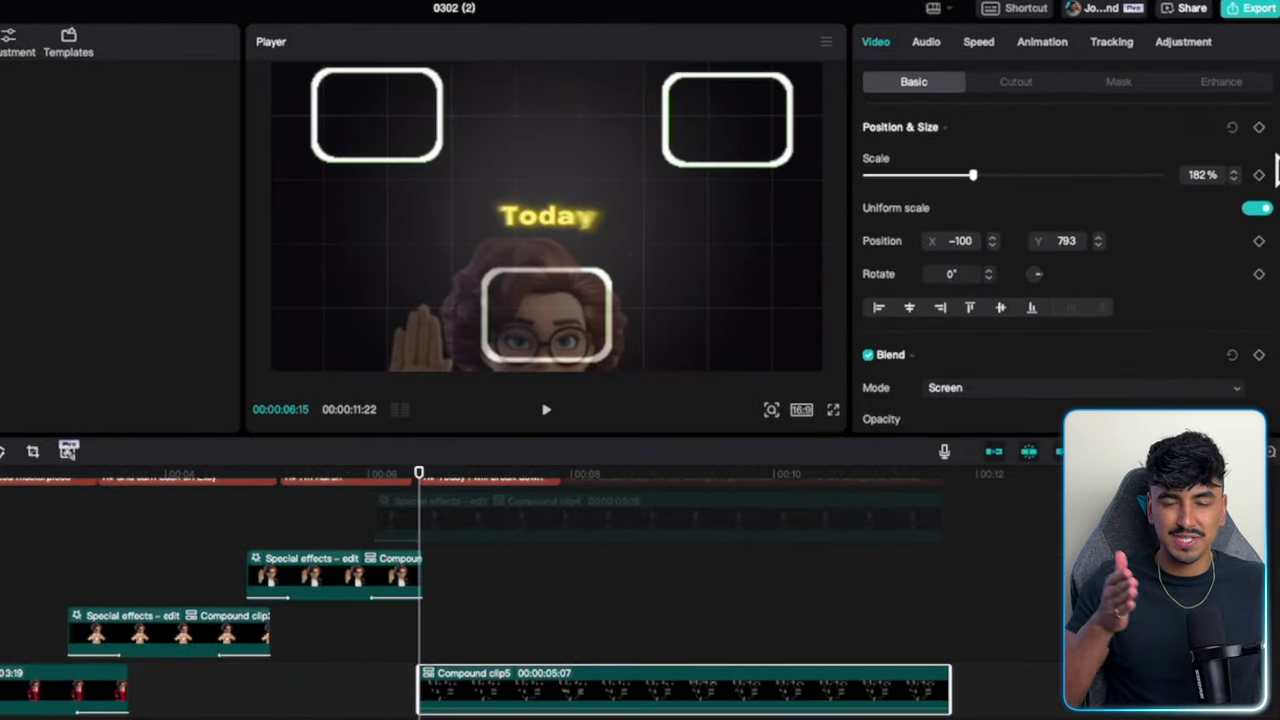
pyautogui.click(1259, 127)
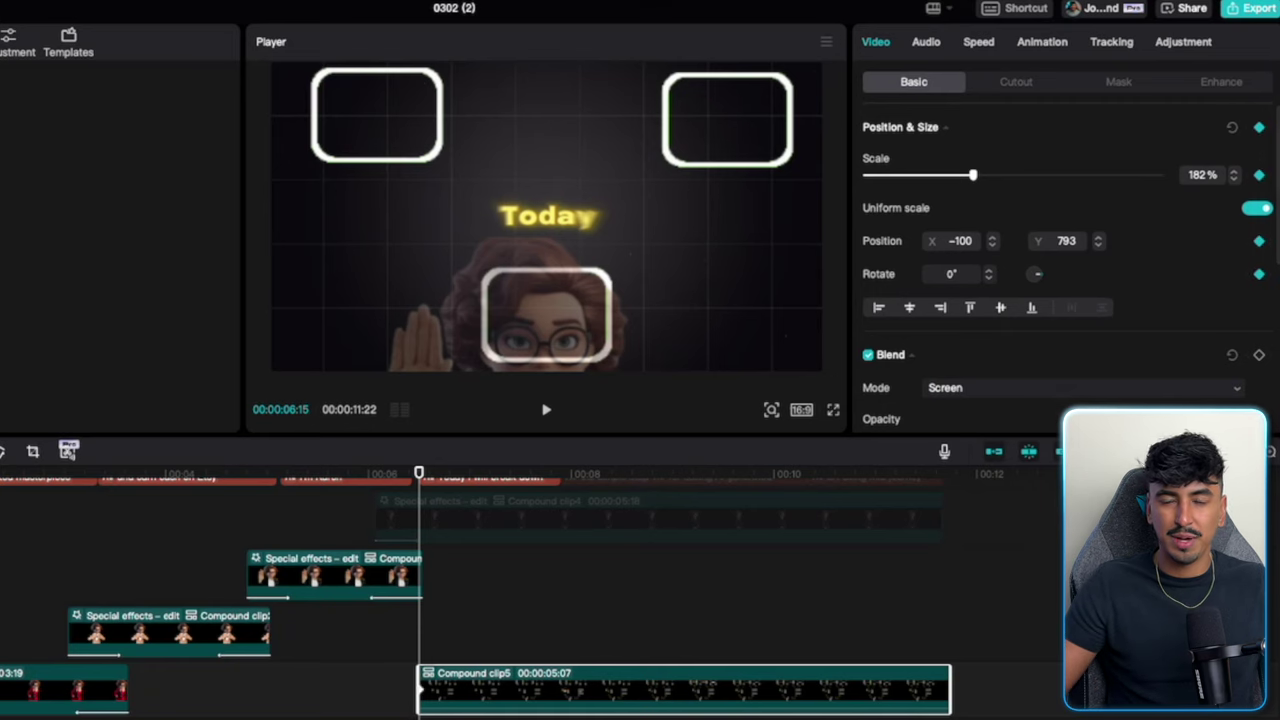
pyautogui.press('space')
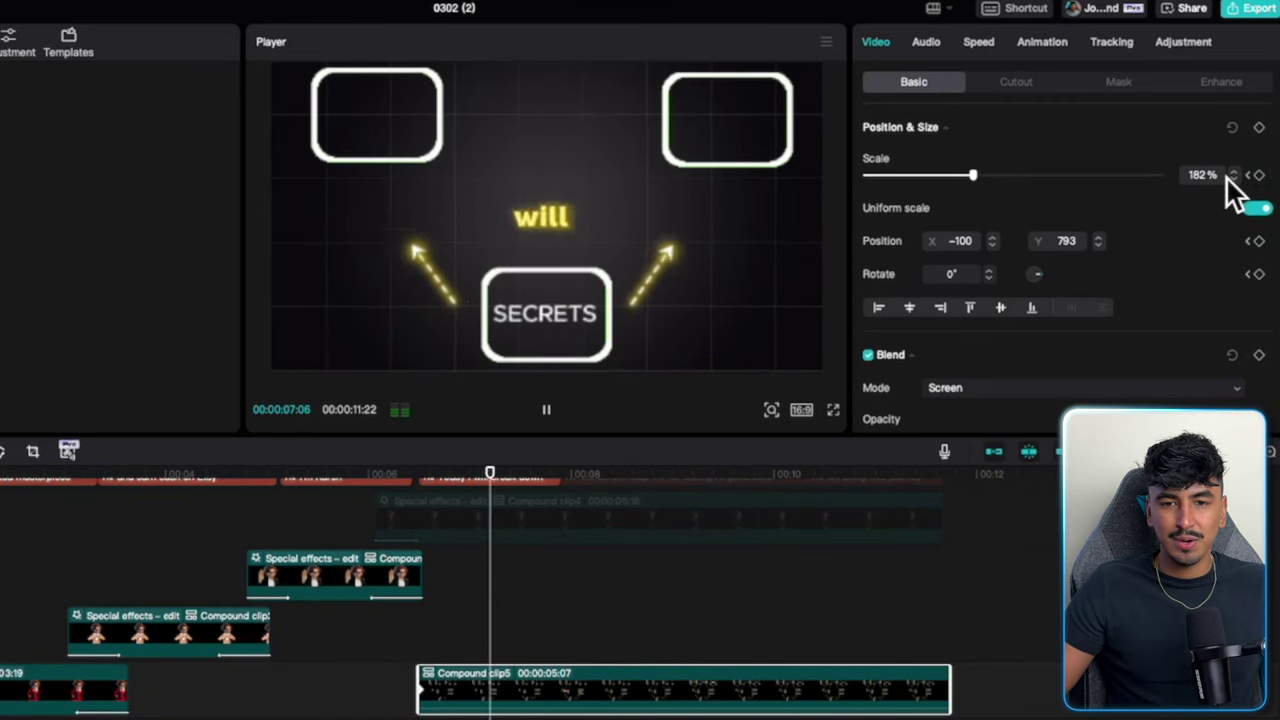
pyautogui.press('space')
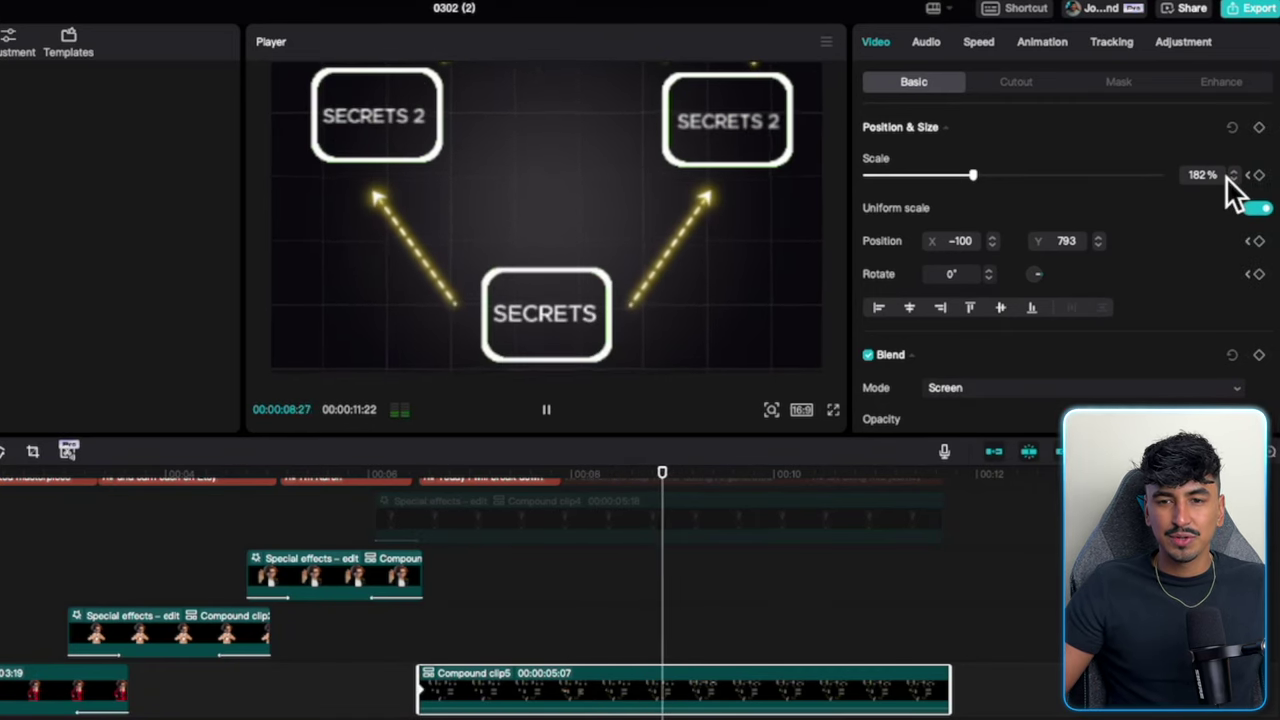
pyautogui.press('space')
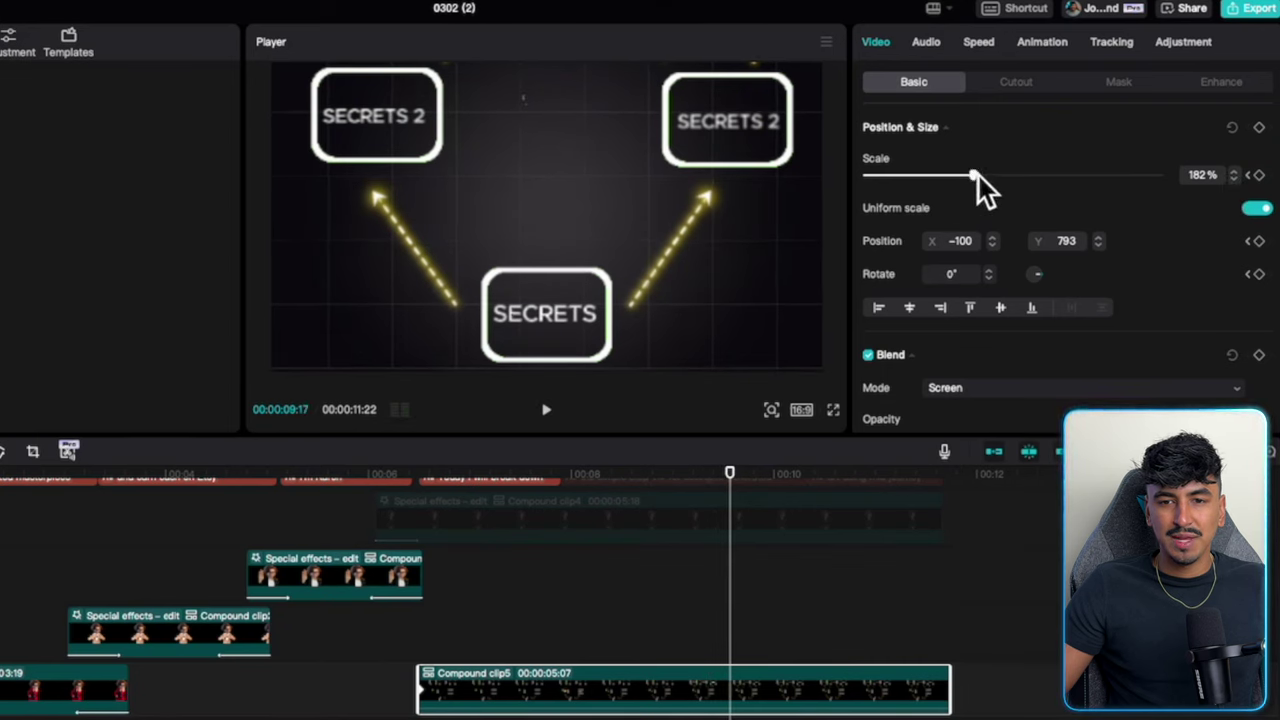
# At 00:00:09:17, scale the grid to 99% and centre it, then replay the zoom.
pyautogui.moveTo(979, 175); pyautogui.dragTo(928, 176)
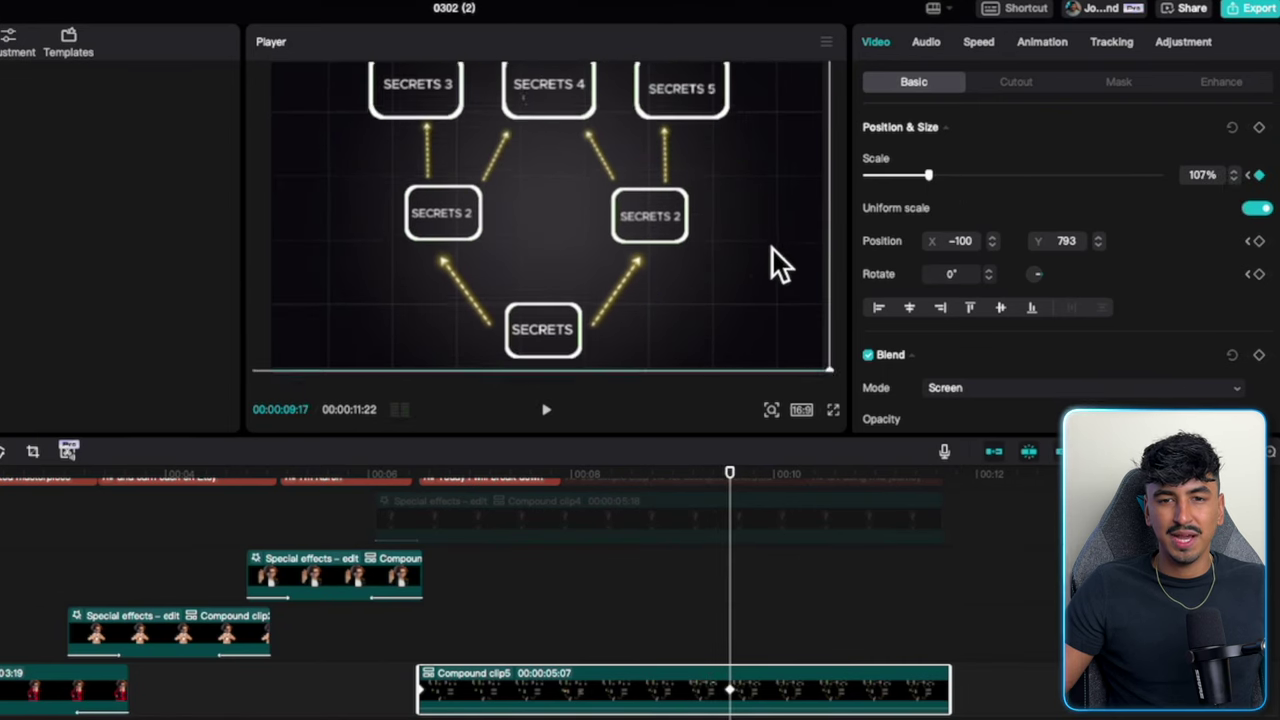
pyautogui.moveTo(772, 249); pyautogui.dragTo(773, 263)
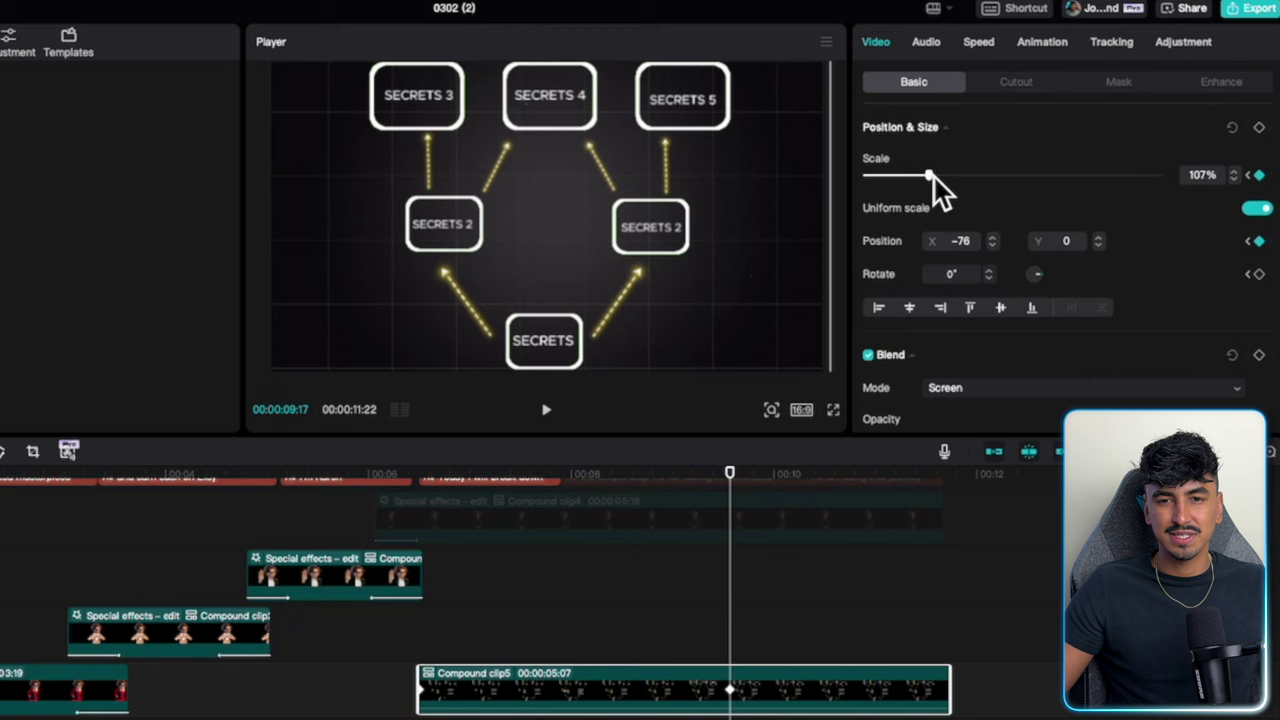
pyautogui.moveTo(934, 177); pyautogui.dragTo(930, 178)
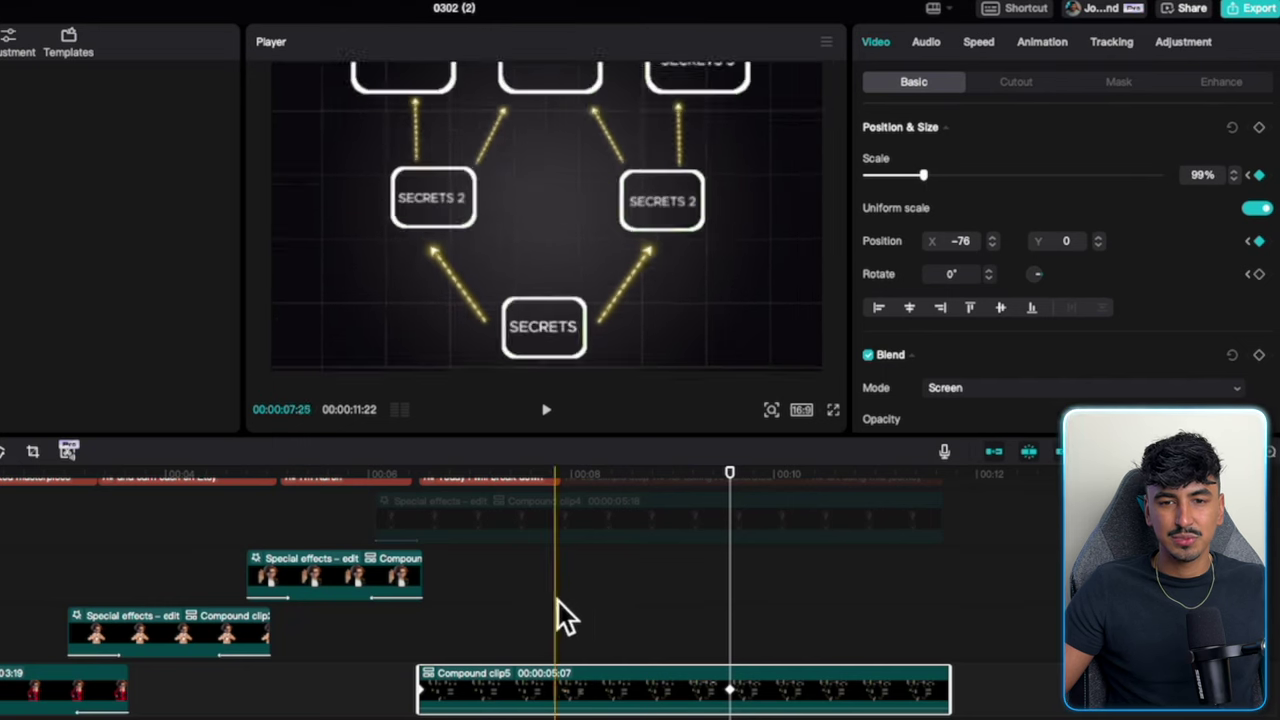
pyautogui.click(438, 608)
pyautogui.press('space')
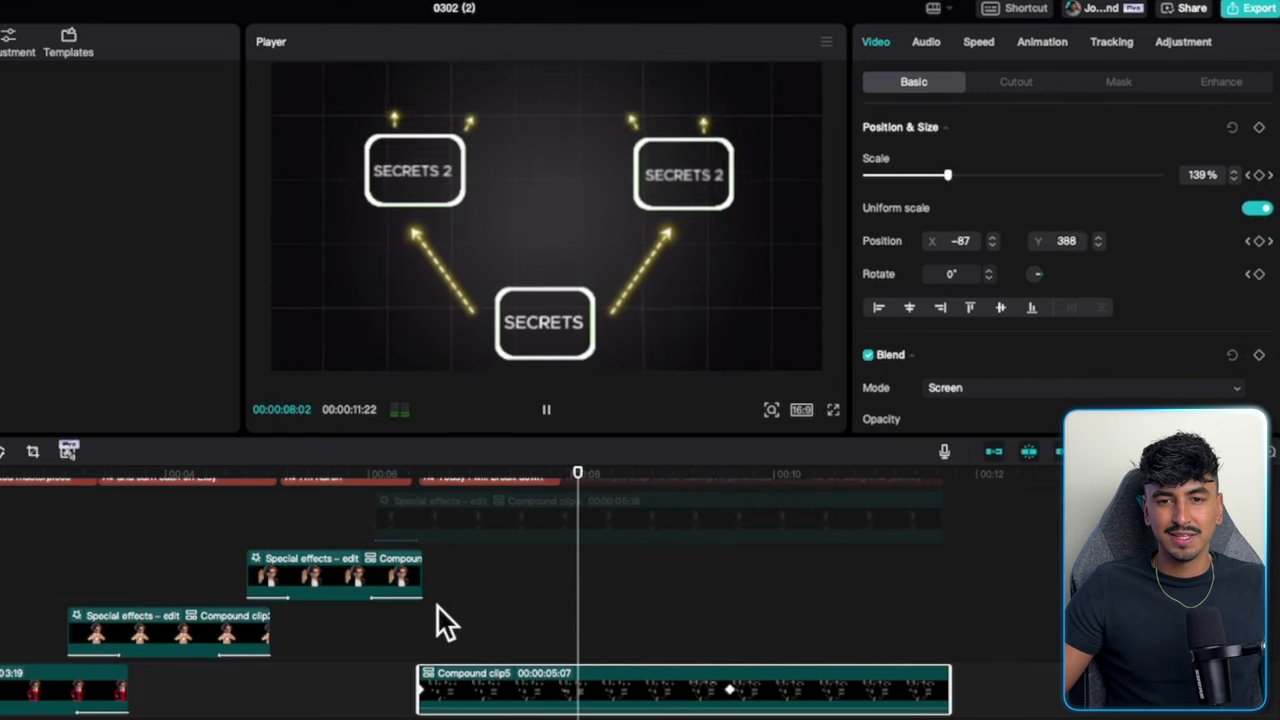
pyautogui.press('space')
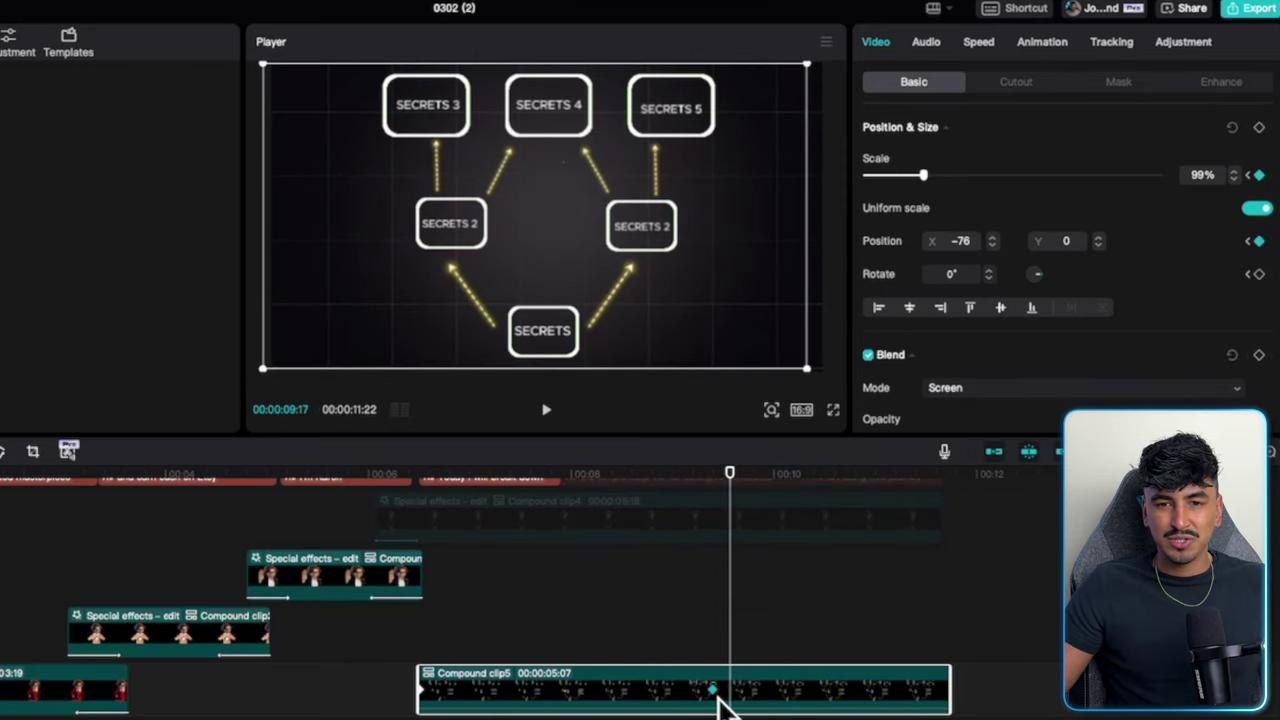
pyautogui.click(420, 690)
pyautogui.press('space')
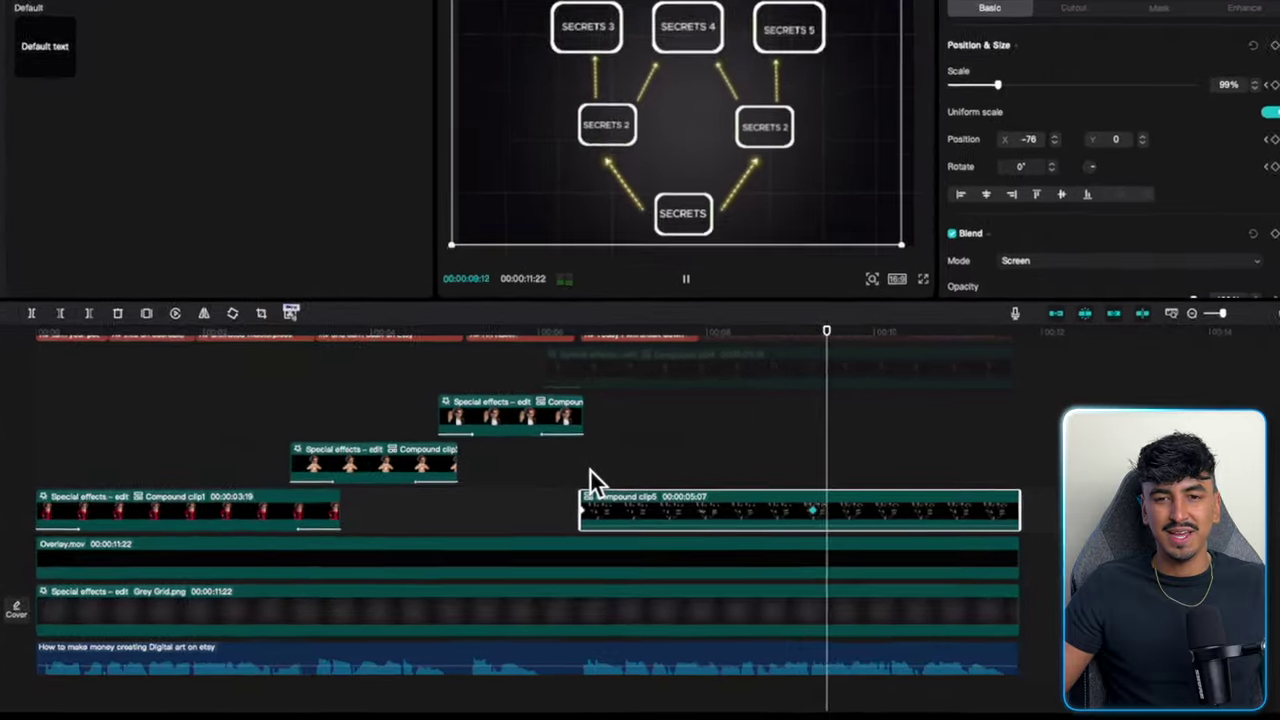
# Keyframe the Grey Grid background scale, enlarged at first and shrinking to 198%.
pyautogui.press('space')
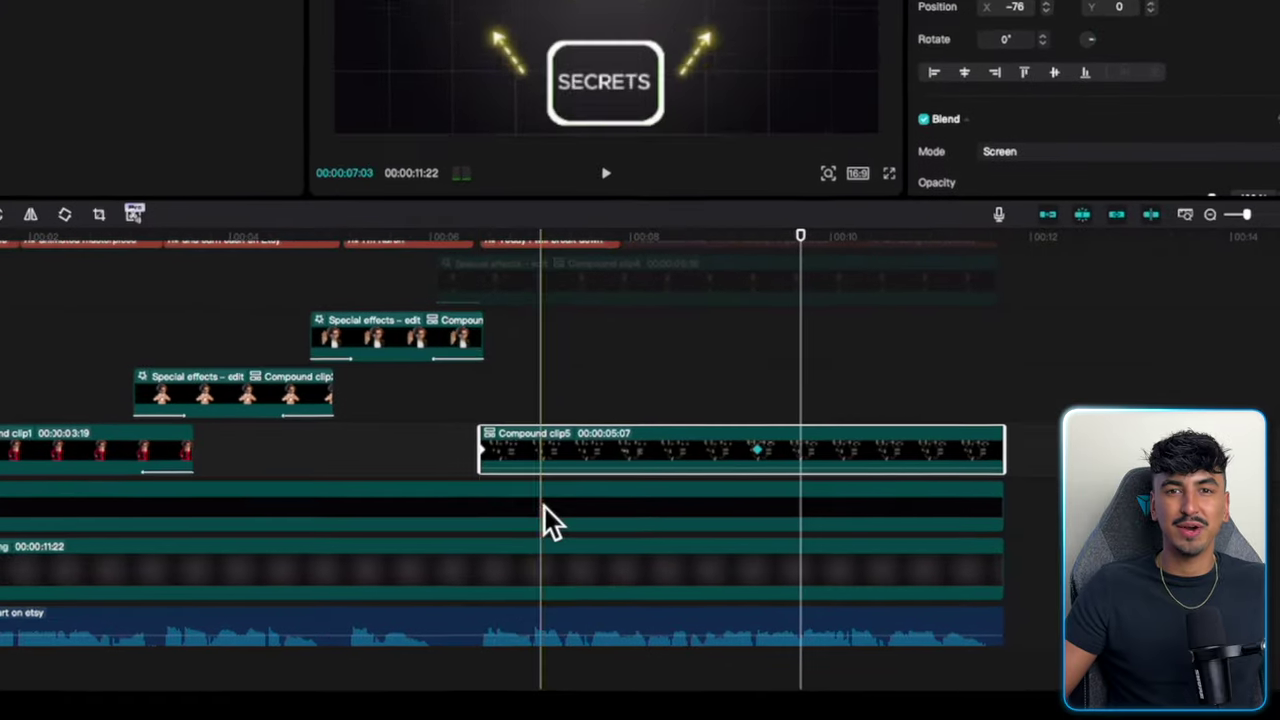
pyautogui.click(478, 553)
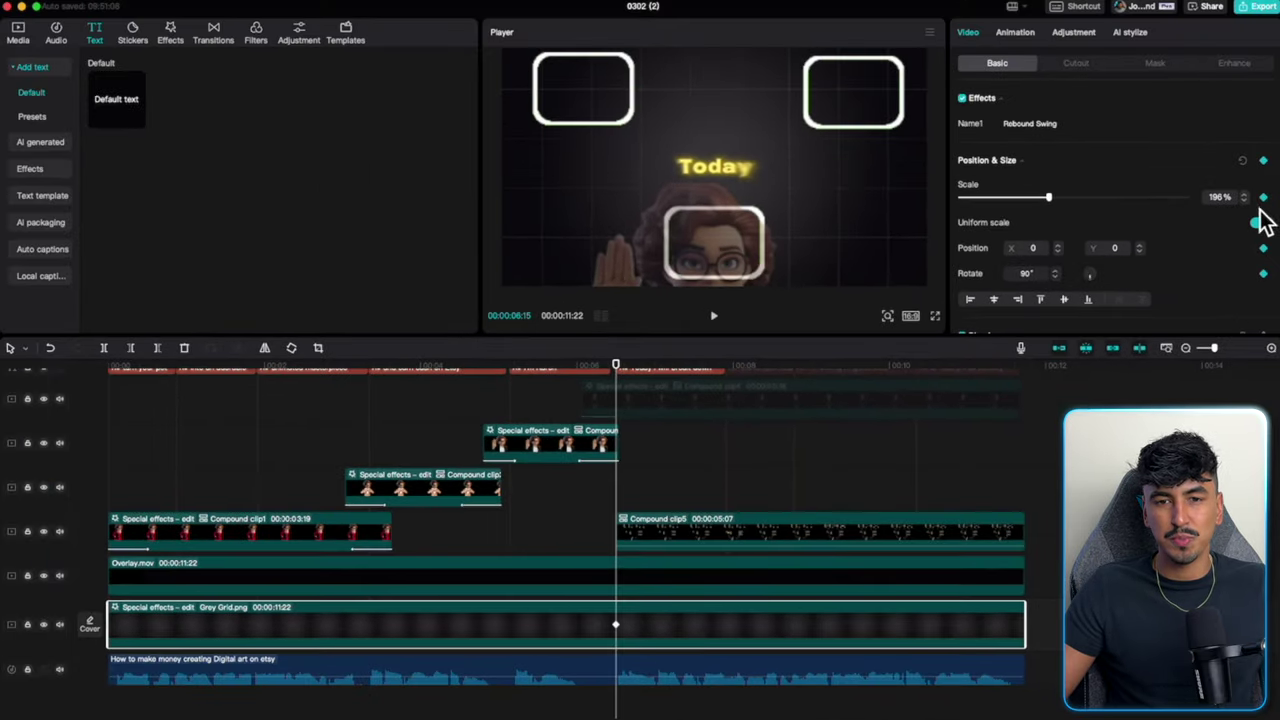
pyautogui.moveTo(1056, 201); pyautogui.dragTo(1144, 204)
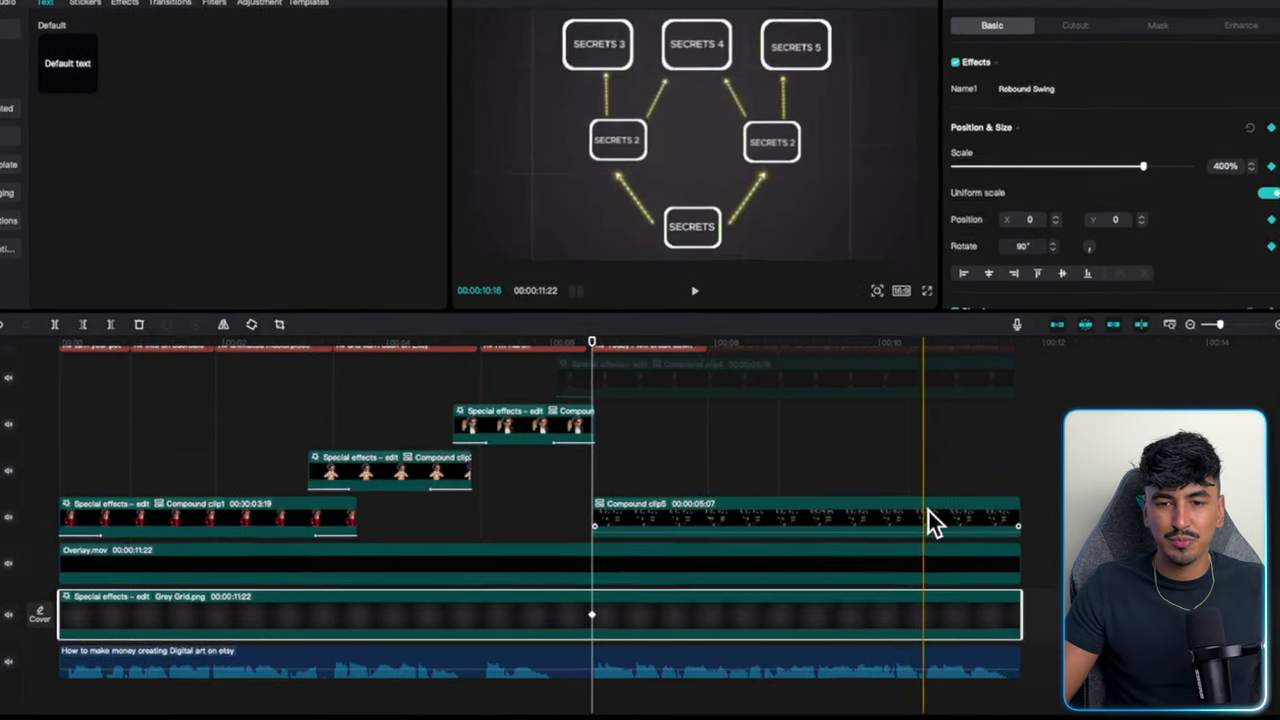
pyautogui.click(922, 530)
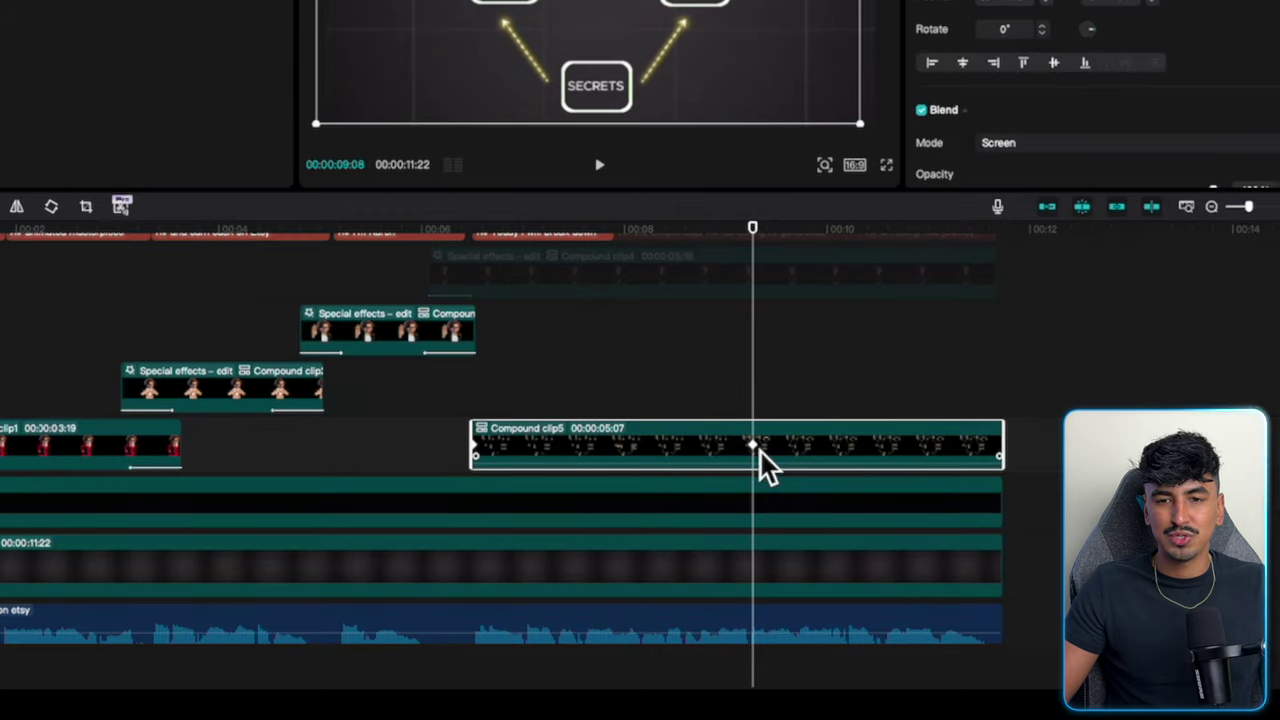
pyautogui.click(763, 551)
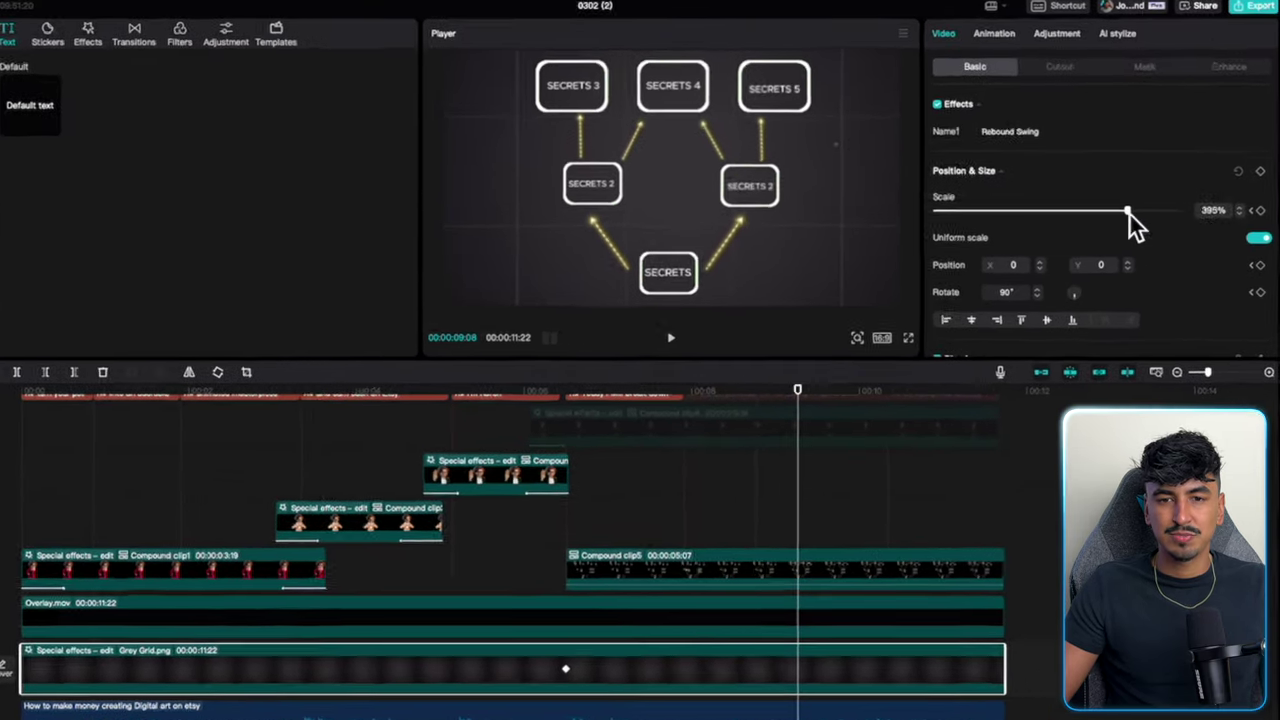
pyautogui.moveTo(1130, 215); pyautogui.dragTo(1033, 216)
pyautogui.moveTo(976, 258); pyautogui.dragTo(980, 257)
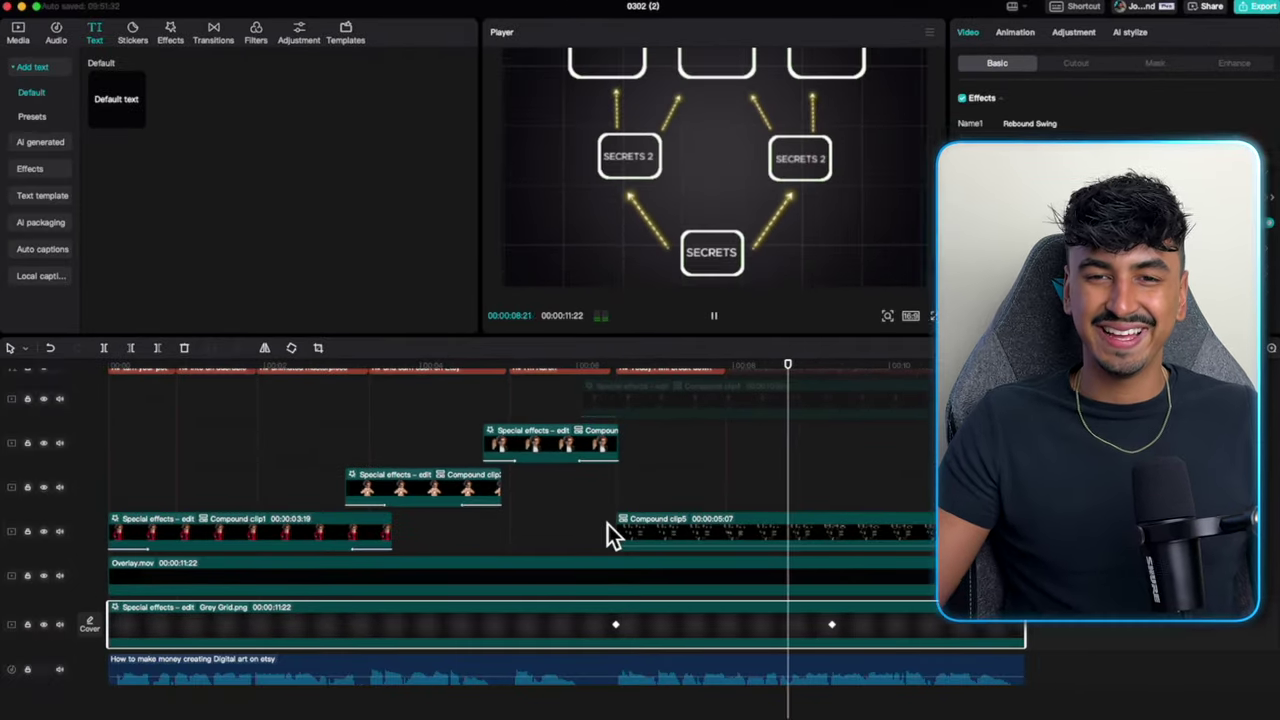
# Apply Vibrant Glow to Compound clip5, tuned to Twist 2, Glow 7, Speed 5.
pyautogui.press('space')
pyautogui.click(739, 539)
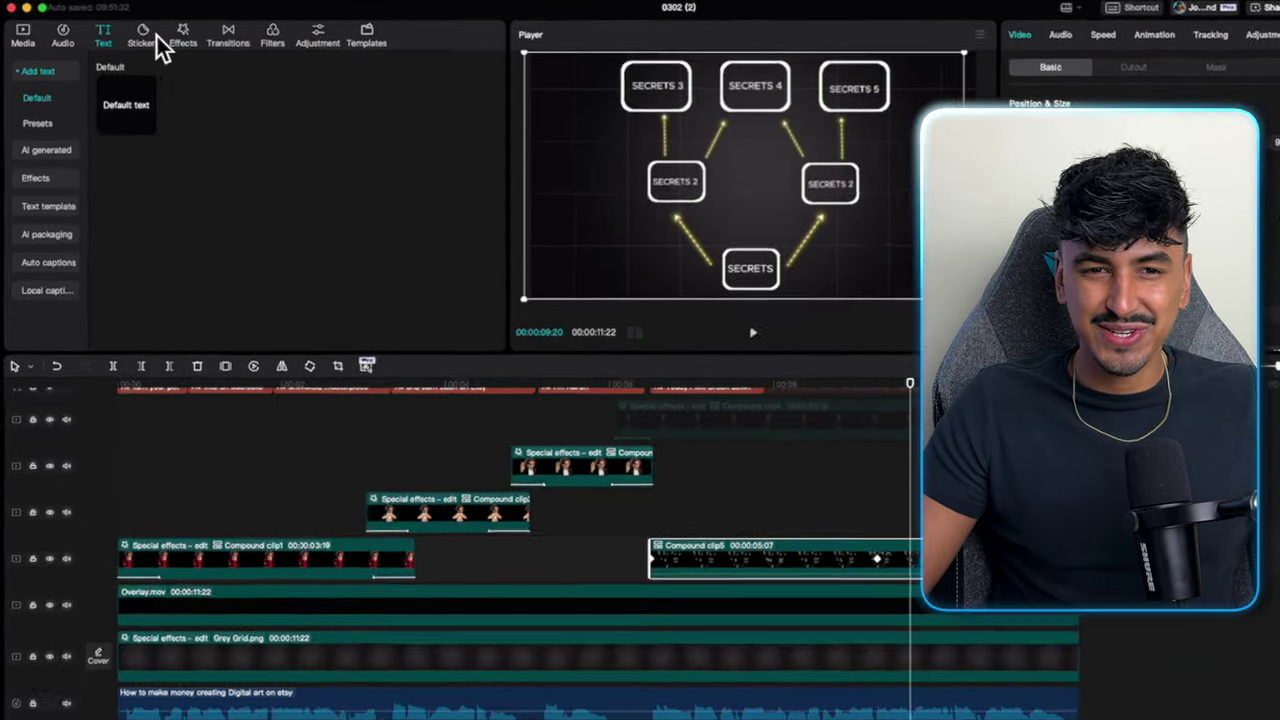
pyautogui.click(170, 33)
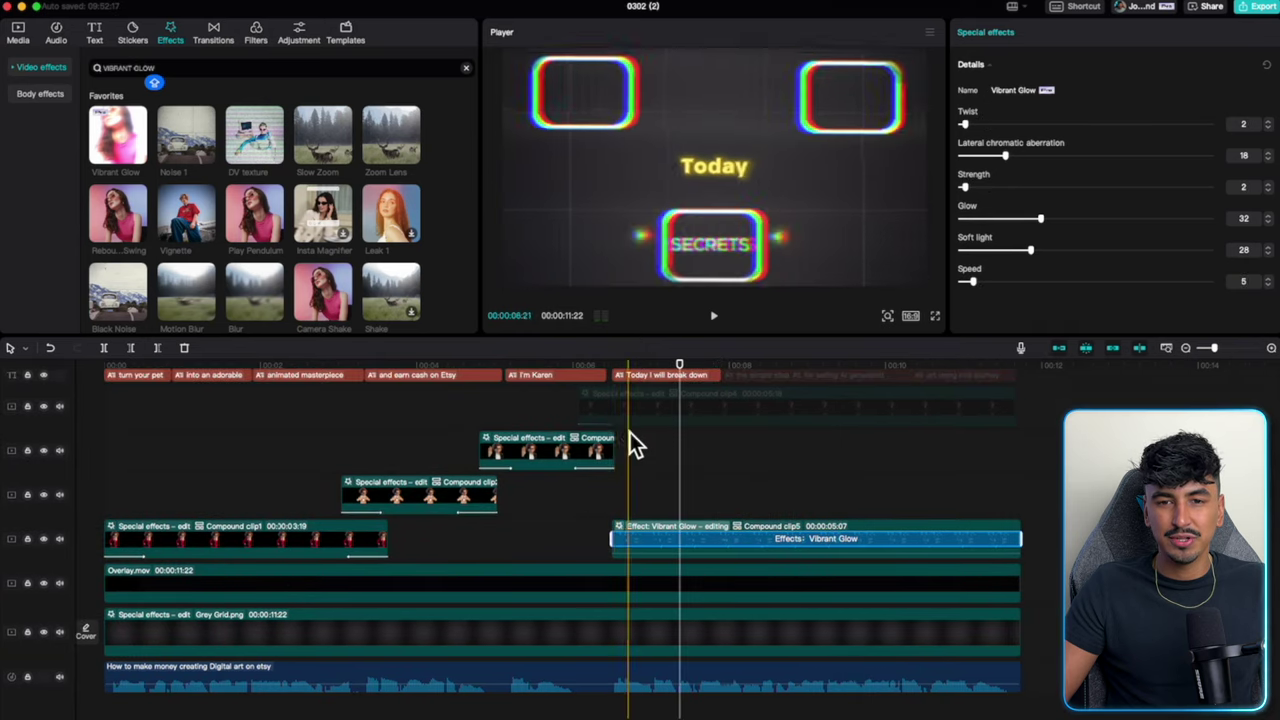
pyautogui.click(625, 446)
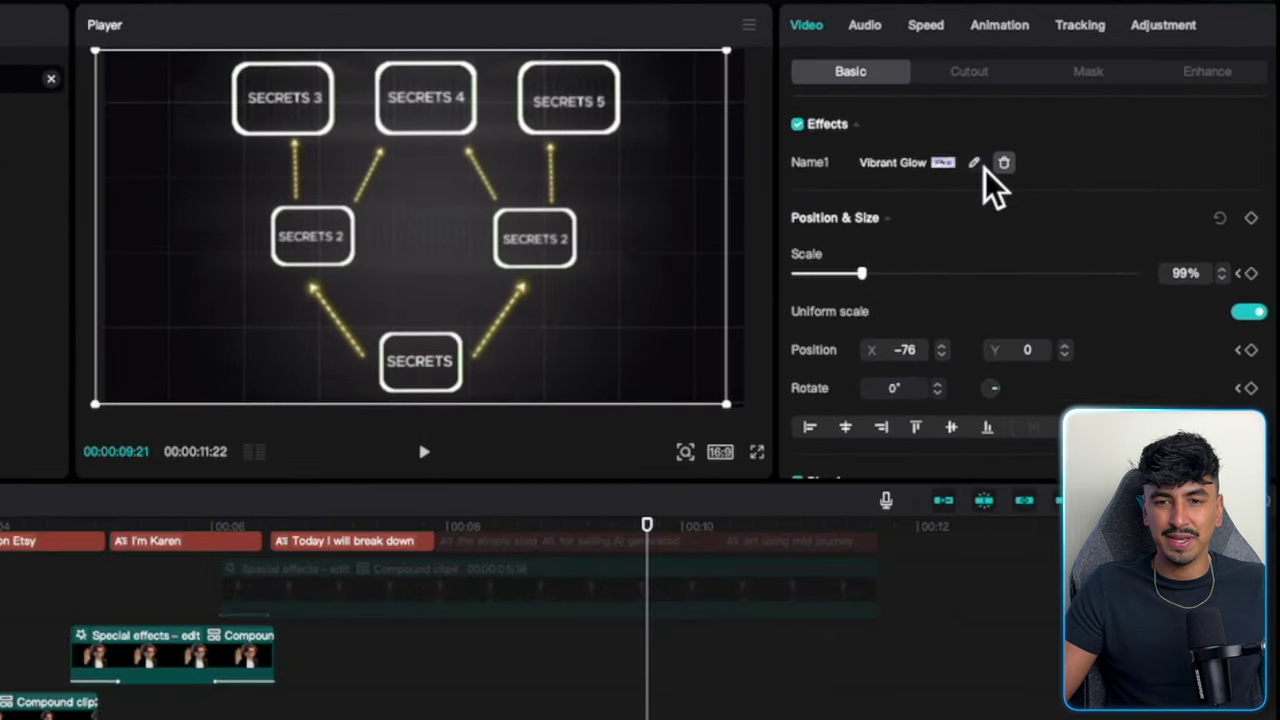
pyautogui.click(975, 163)
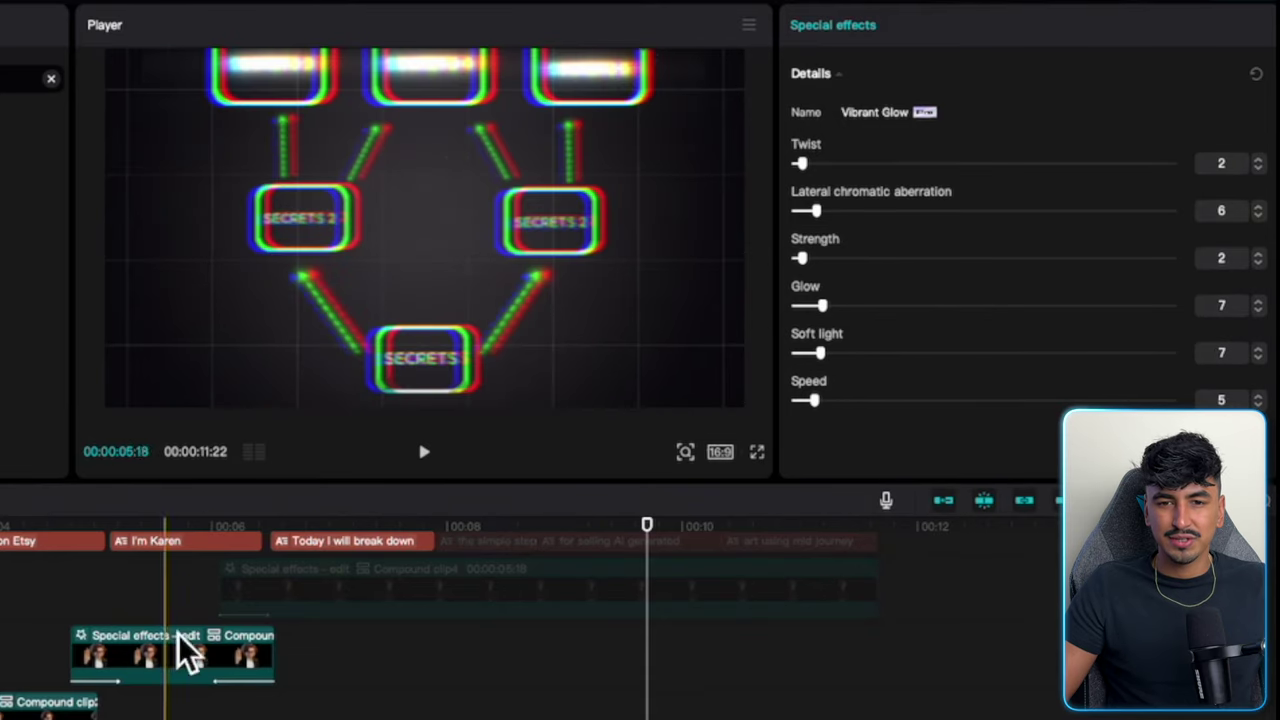
# Play back the timeline to preview the glowing diagram.
pyautogui.click(200, 670)
pyautogui.press('space')
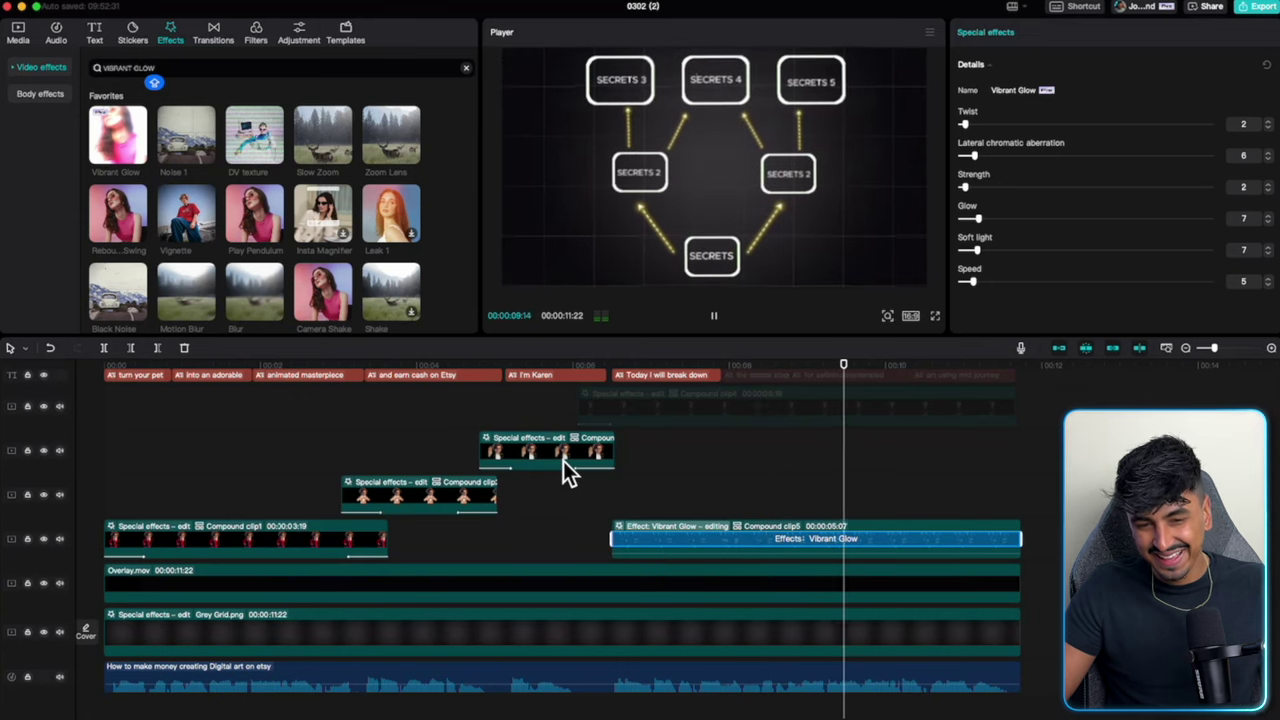
pyautogui.hotkey('ctrl', 'z')
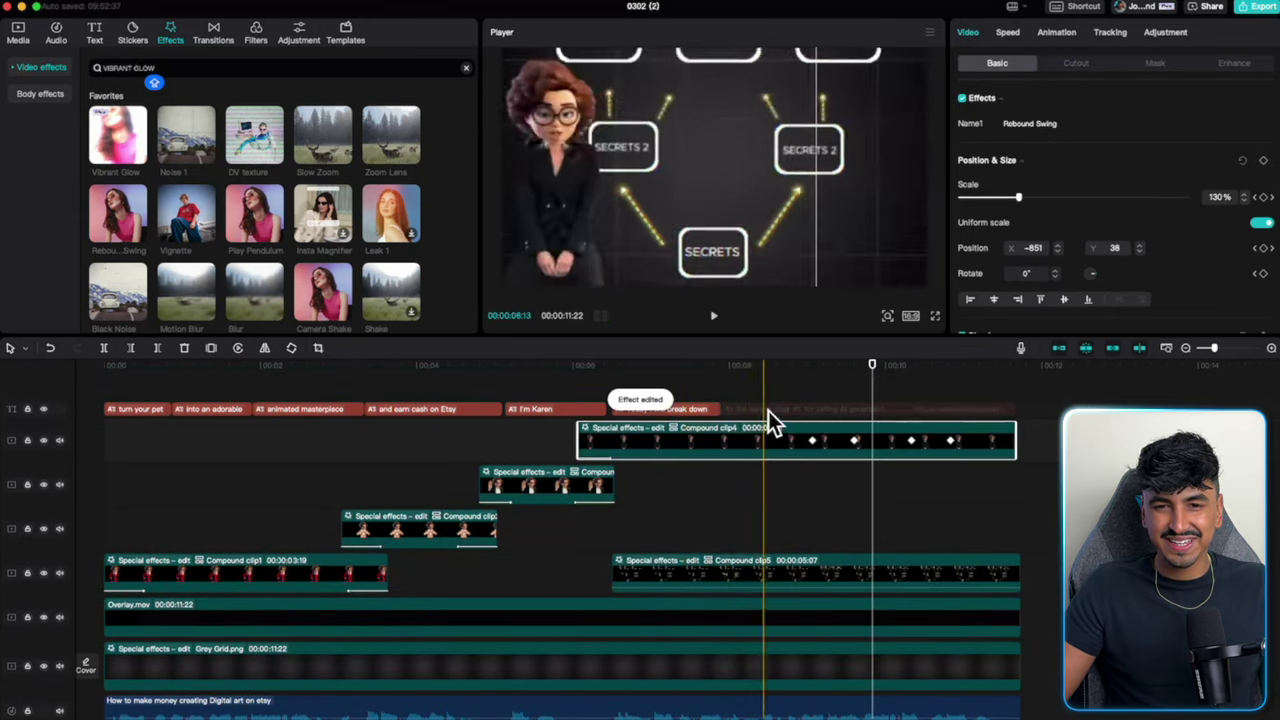
pyautogui.click(850, 409)
pyautogui.press('space')
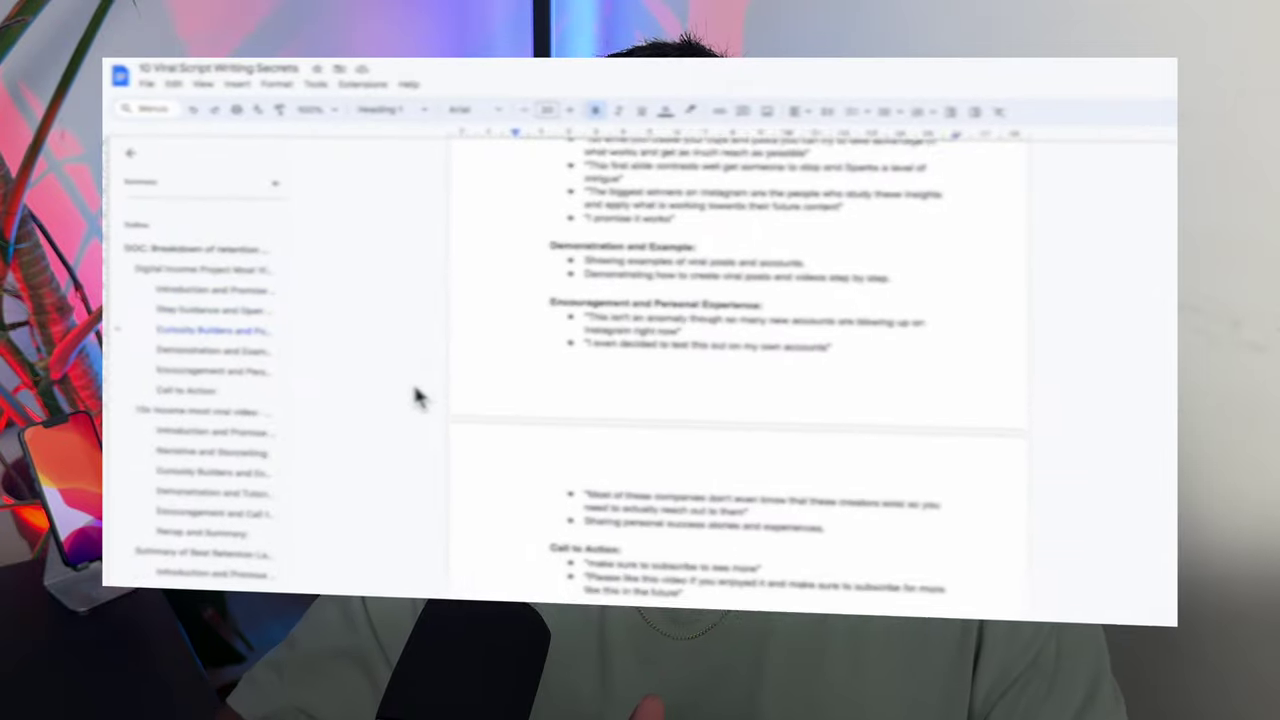
pyautogui.scroll(-3, 458, 408)
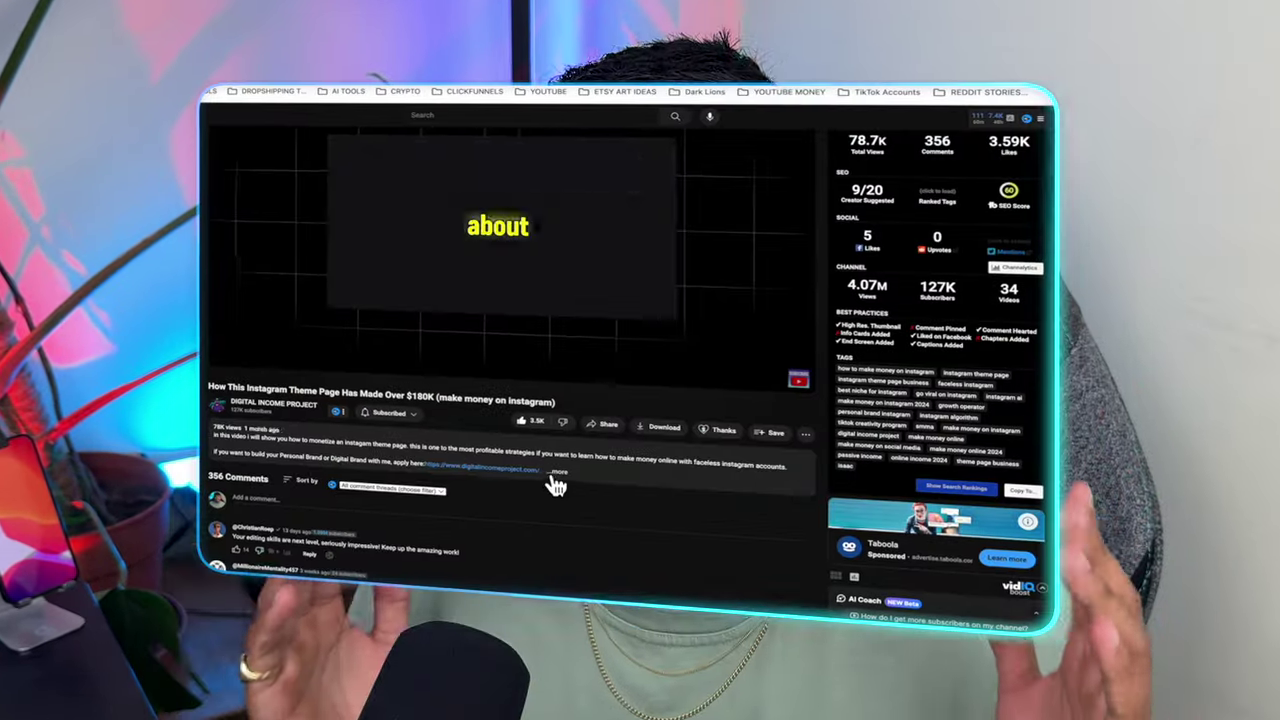
# Follow the description's course link and scroll through the IG and YouTube Blueprint pages.
pyautogui.click(555, 473)
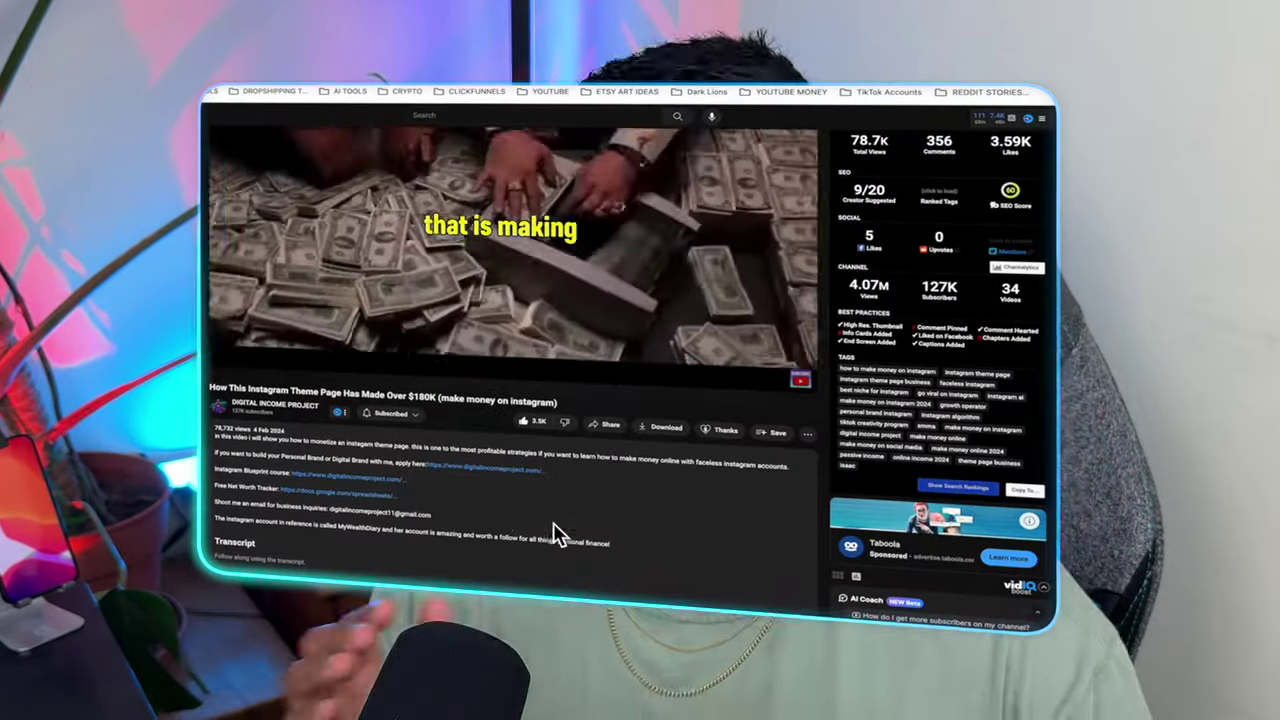
pyautogui.click(490, 447)
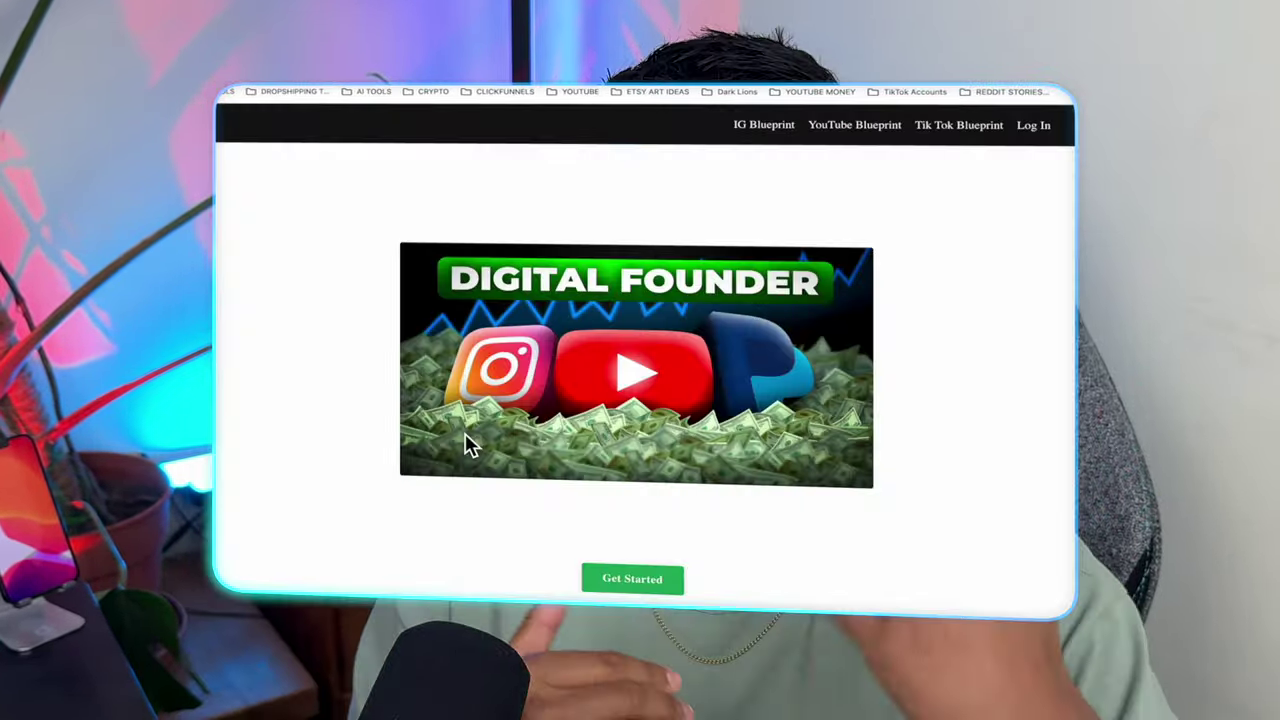
pyautogui.scroll(-15, 466, 443)
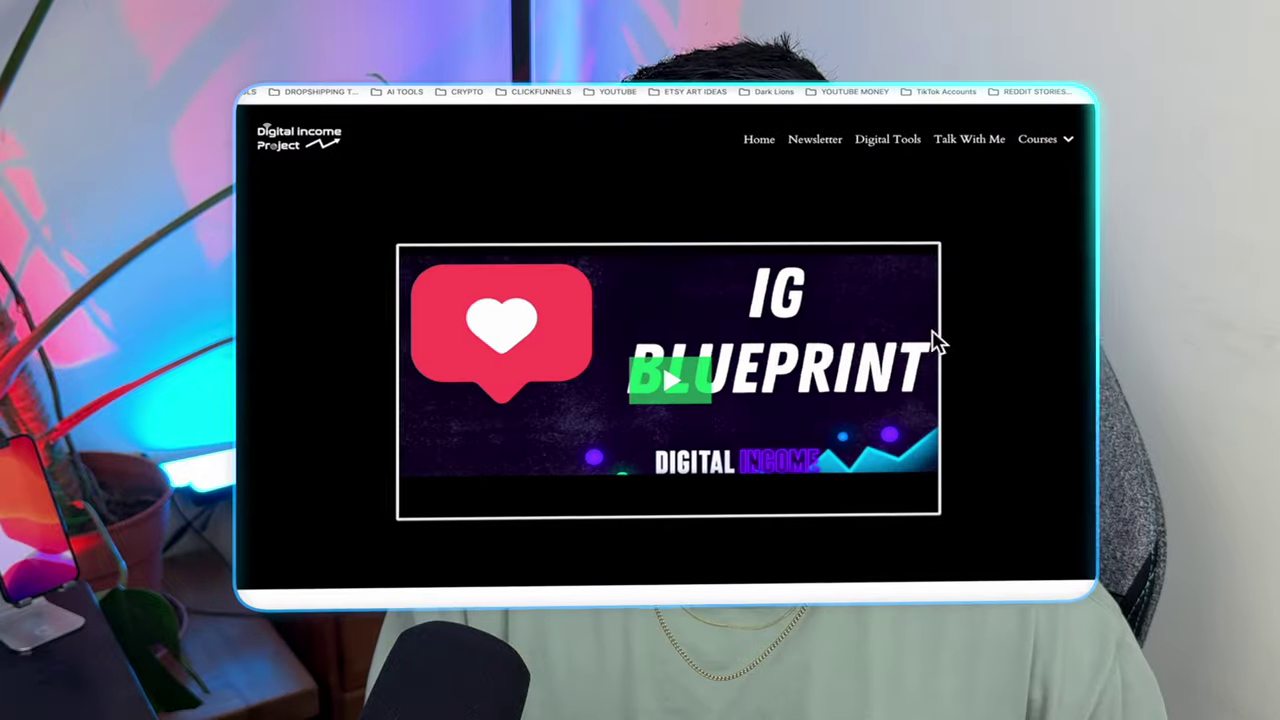
pyautogui.scroll(-3, 1000, 343)
pyautogui.scroll(-10, 1014, 327)
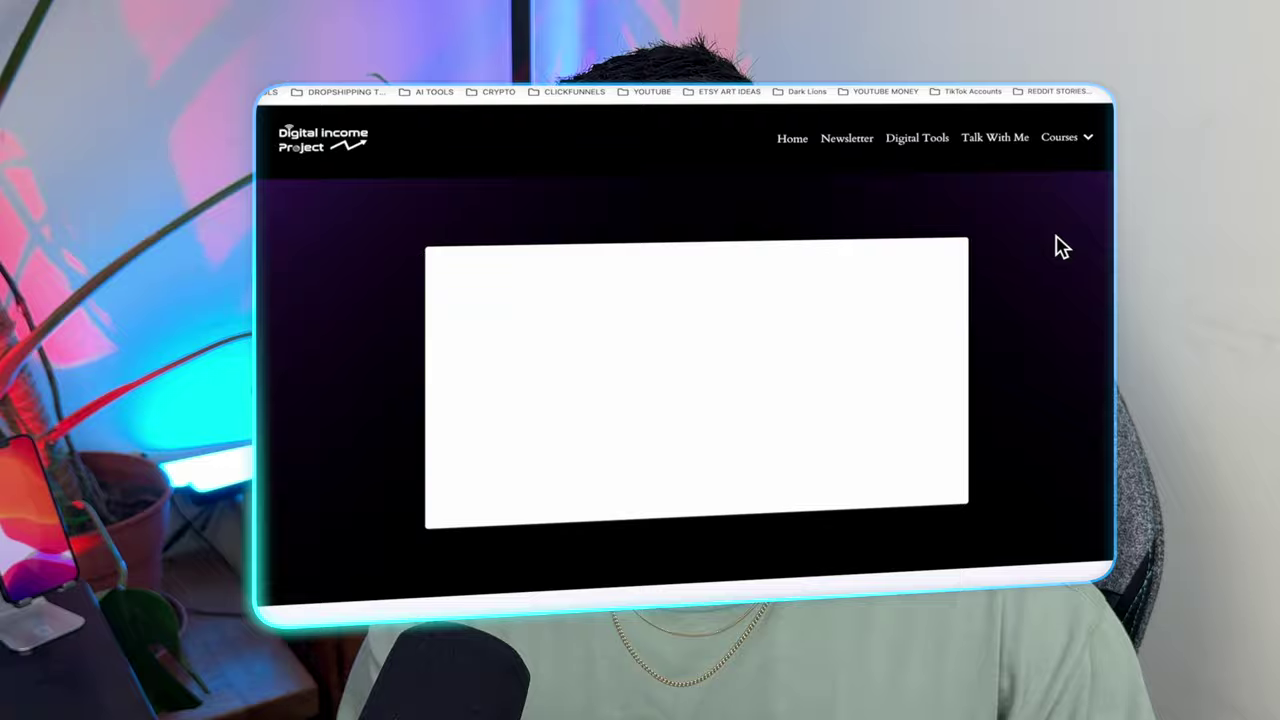
pyautogui.scroll(-12, 1063, 235)
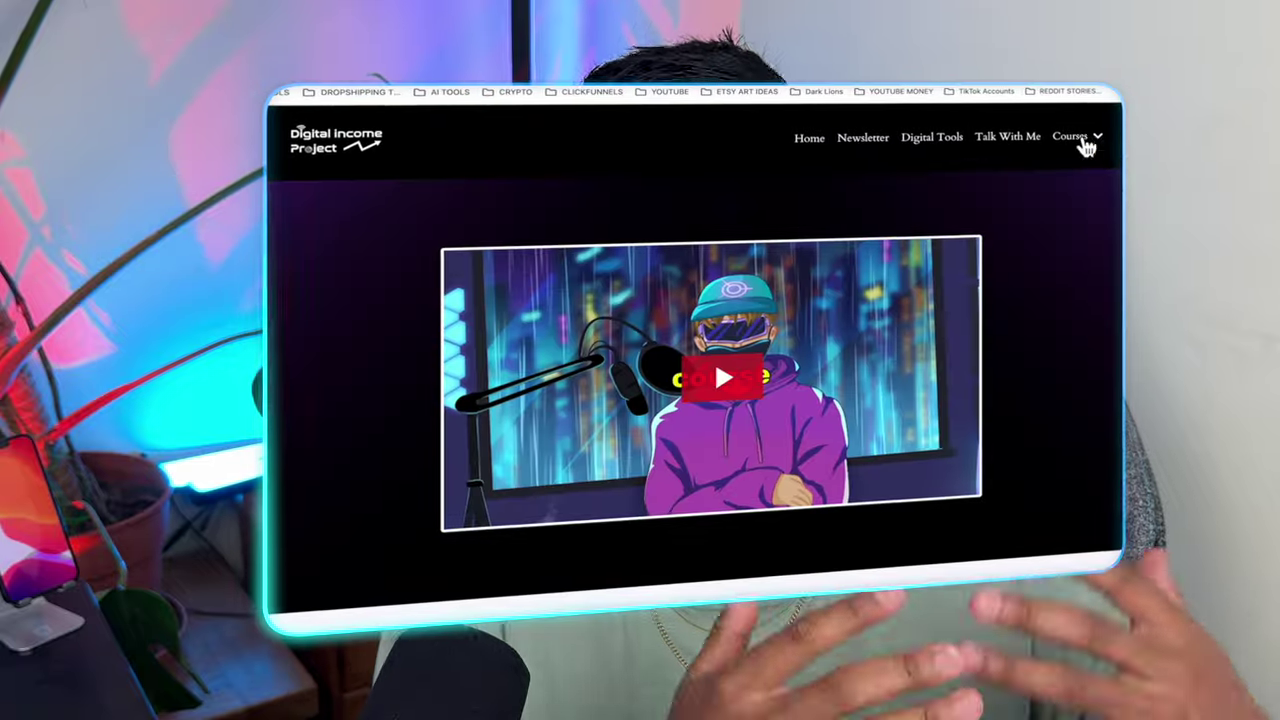
pyautogui.scroll(-8, 1066, 294)
pyautogui.scroll(-10, 1066, 294)
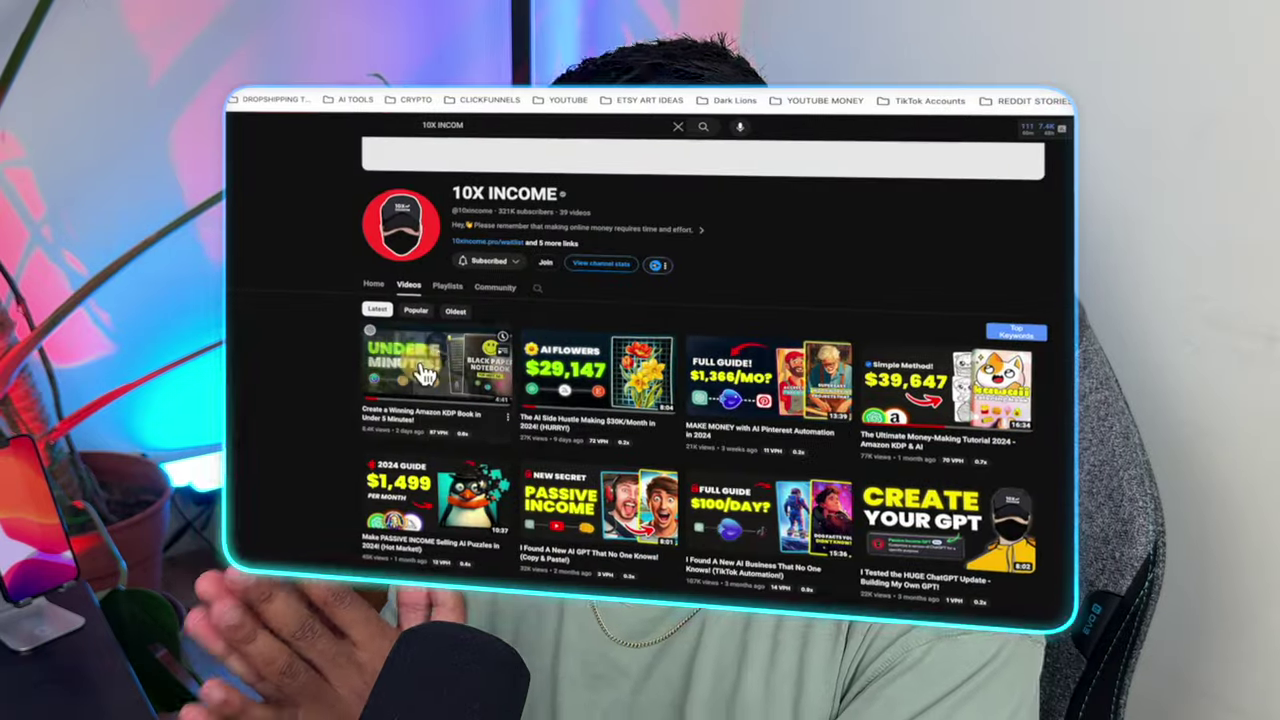
# Open the Under 5 Minutes KDP video and its 10X Templates black lined pages product.
pyautogui.click(425, 373)
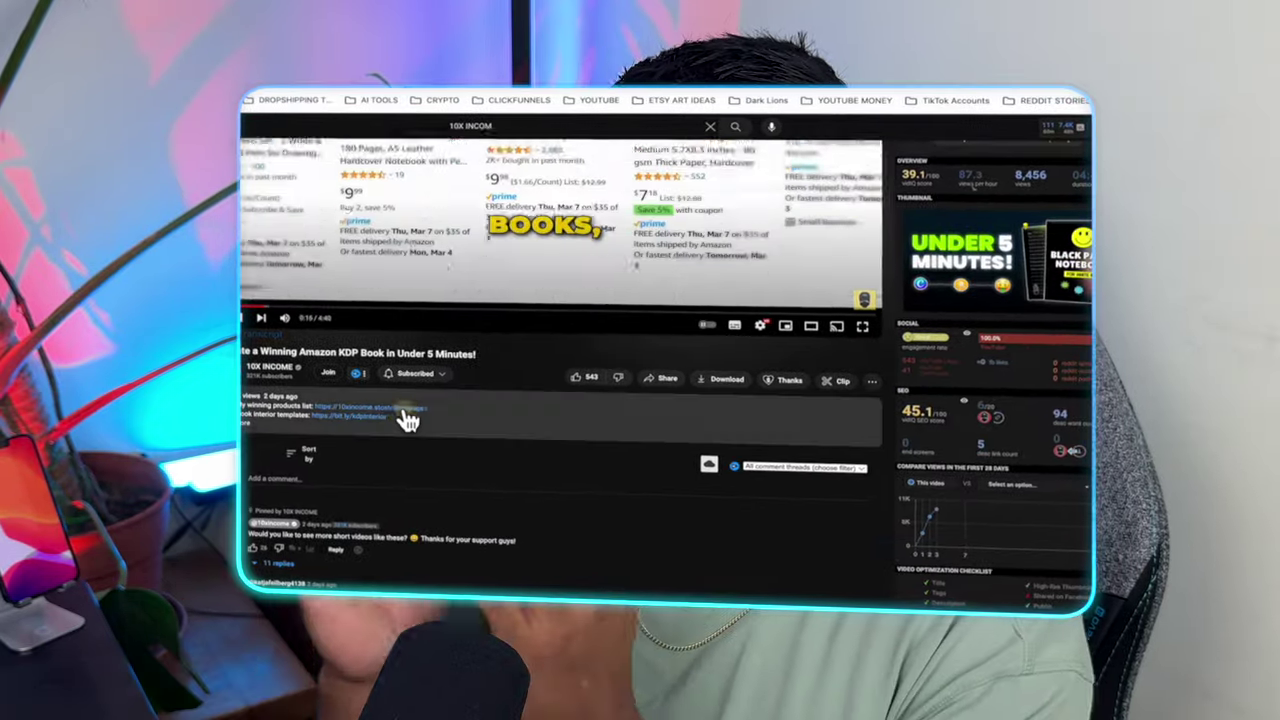
pyautogui.click(405, 416)
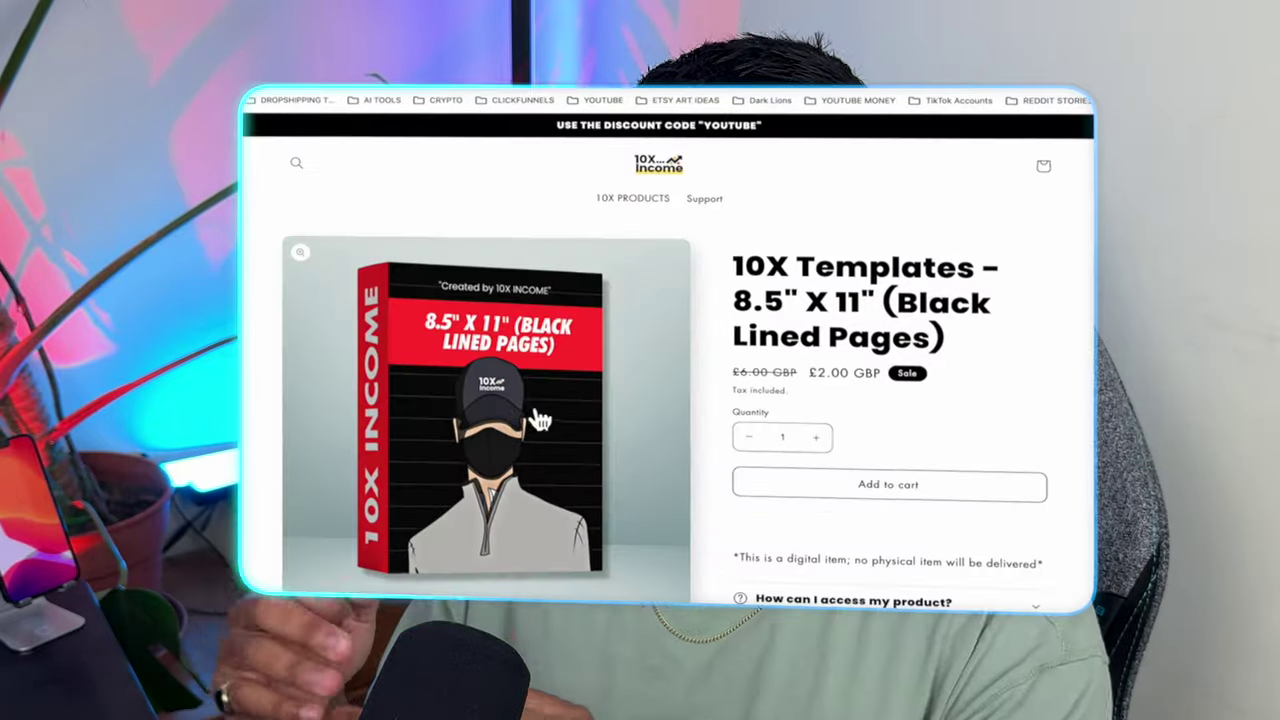
pyautogui.scroll(-2, 913, 391)
pyautogui.scroll(-5, 928, 386)
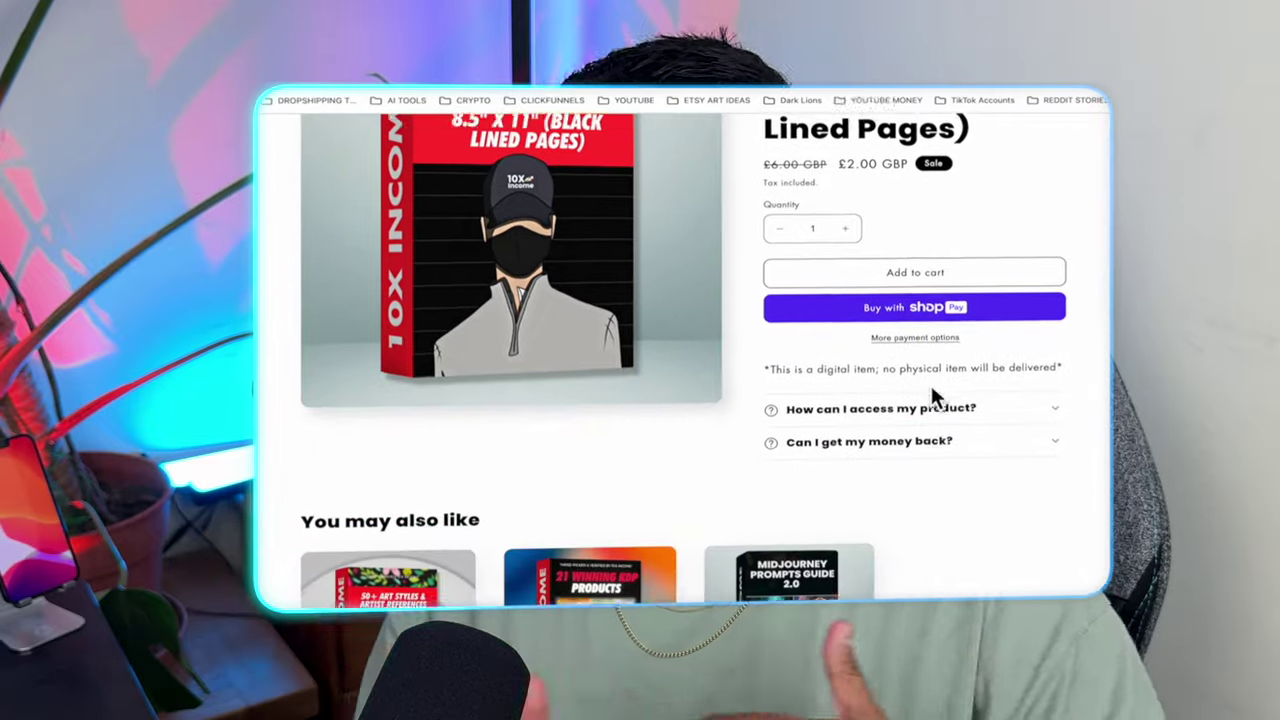
pyautogui.scroll(-3, 429, 378)
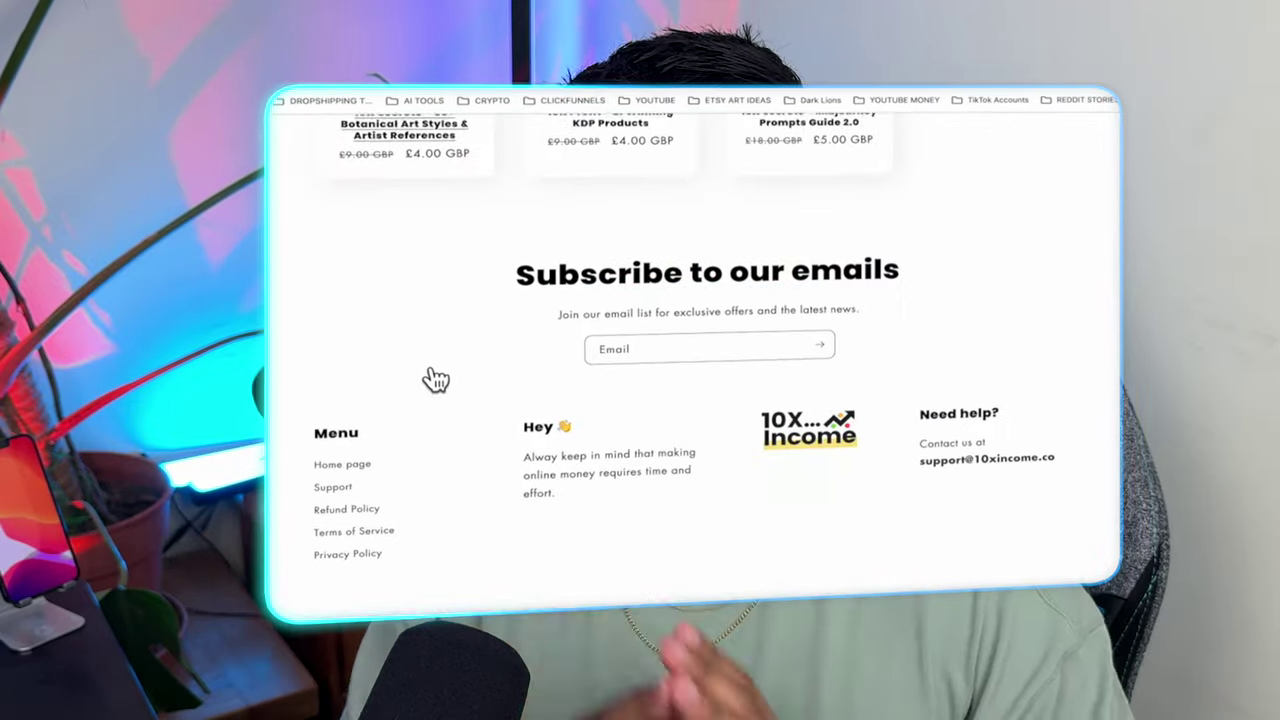
pyautogui.scroll(10, 600, 260)
# Browse the full 10X PRODUCTS collection of 11 products.
pyautogui.click(686, 198)
pyautogui.scroll(-2, 600, 380)
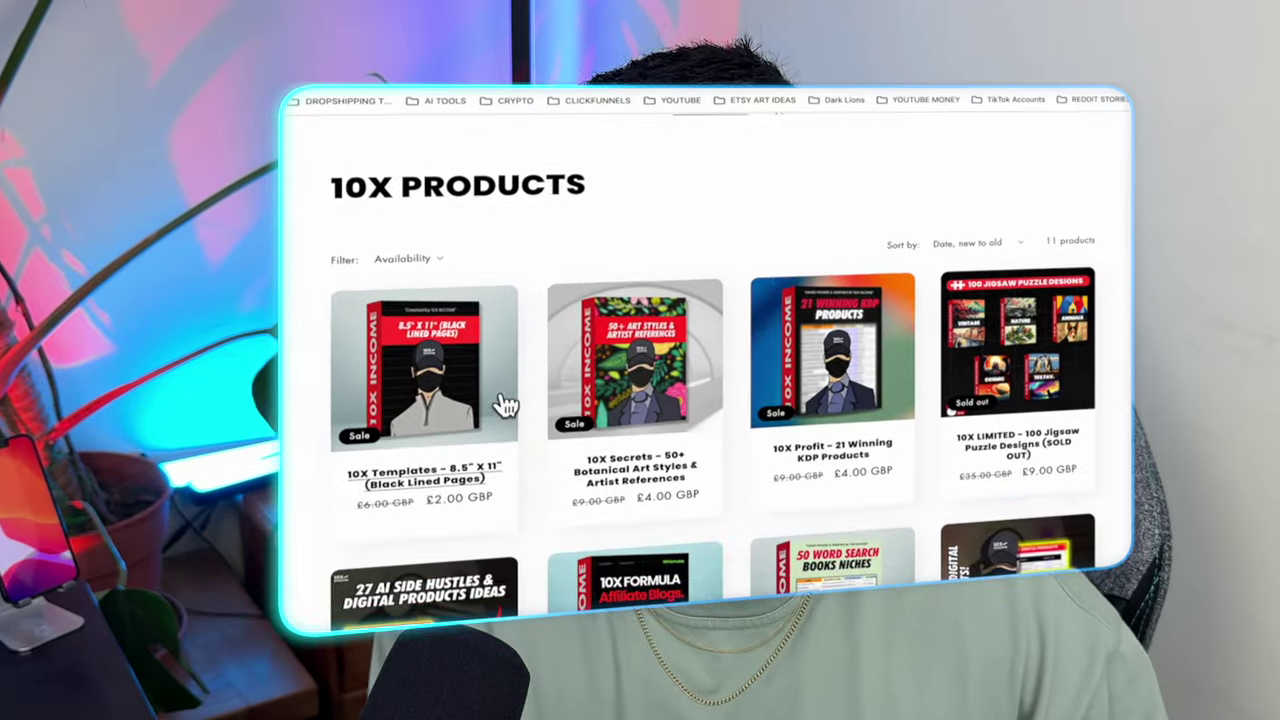
pyautogui.scroll(-5, 723, 423)
pyautogui.scroll(-3, 720, 360)
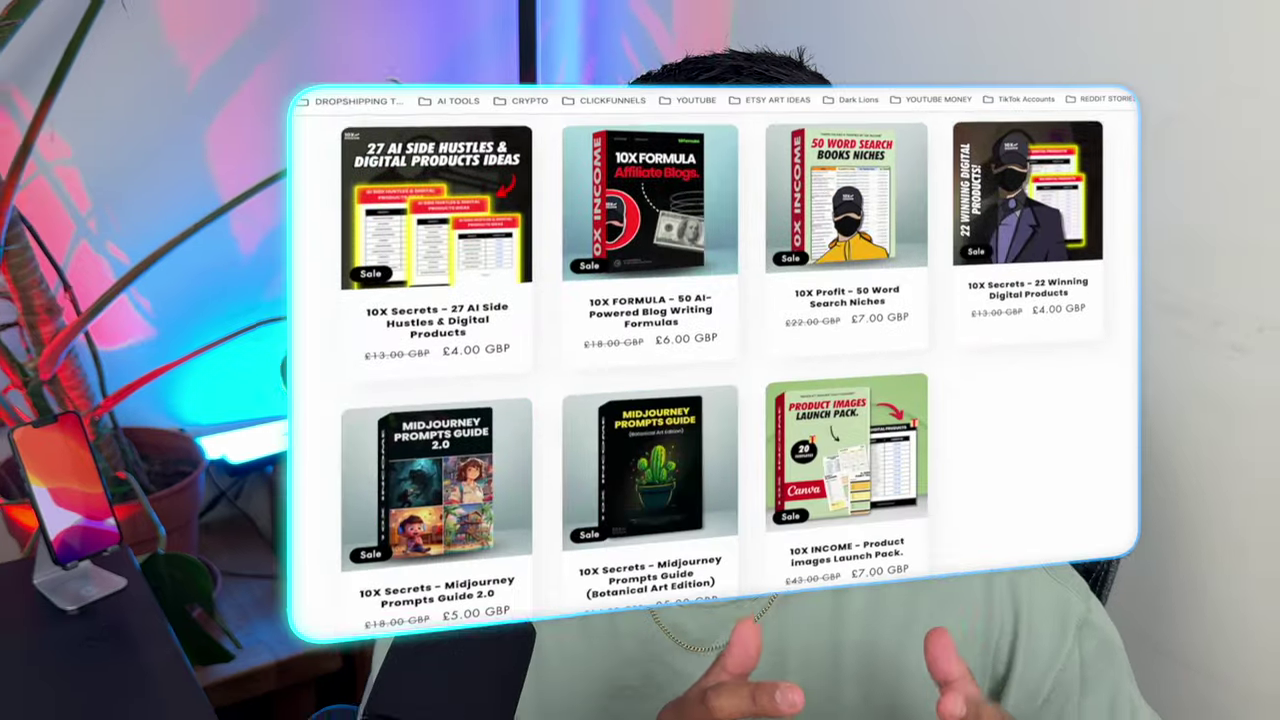